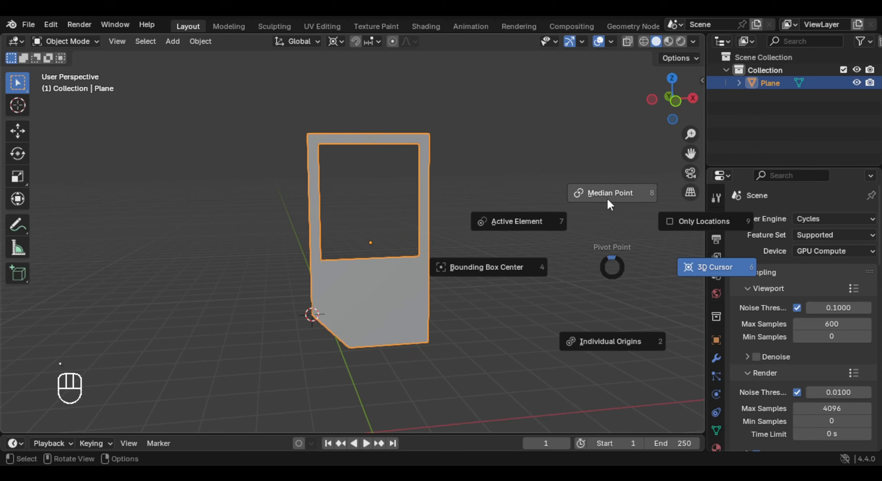
- Set the transform pivot to Median Point and scale the door panel narrower along X
{"action": "left_click", "coordinate": [606, 197]}
{"action": "key", "text": "s"}
{"action": "key", "text": "x"}
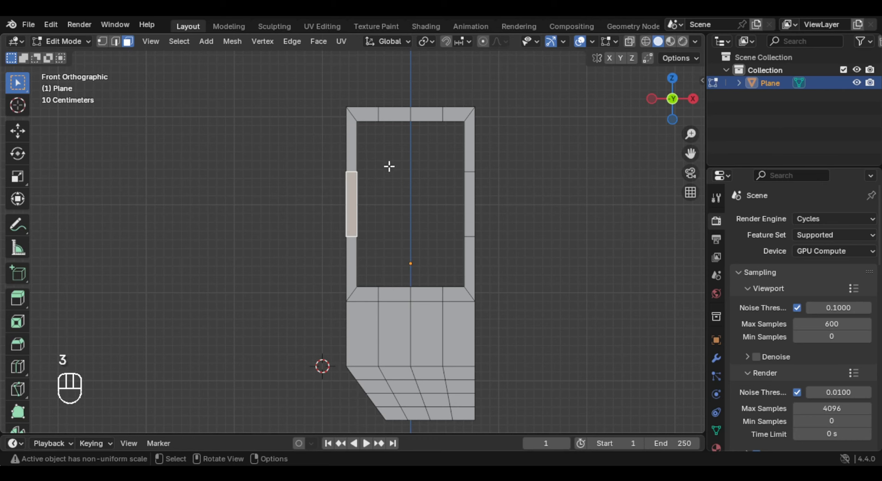
- Delete the middle face of the left window post and scale the two open edges apart along Z
{"action": "key", "text": "x"}
{"action": "left_click", "coordinate": [374, 168]}
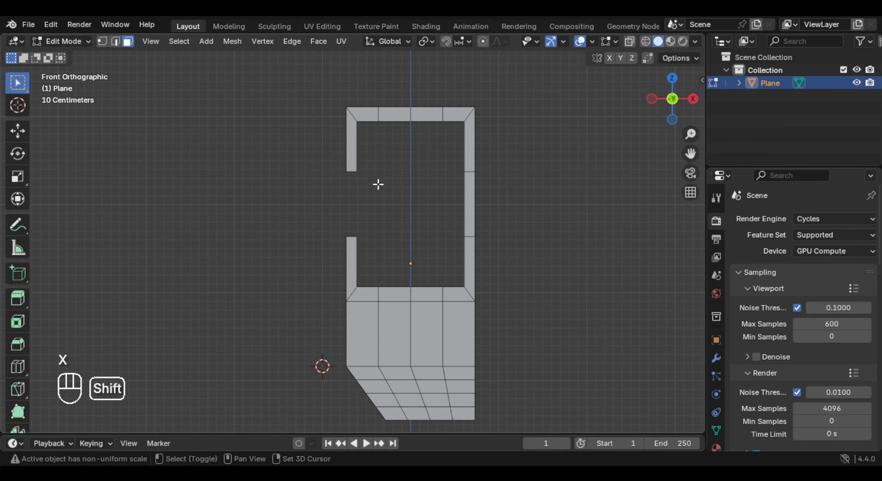
{"action": "middle_click_drag", "start_coordinate": [377, 185], "coordinate": [384, 209], "text": "shift"}
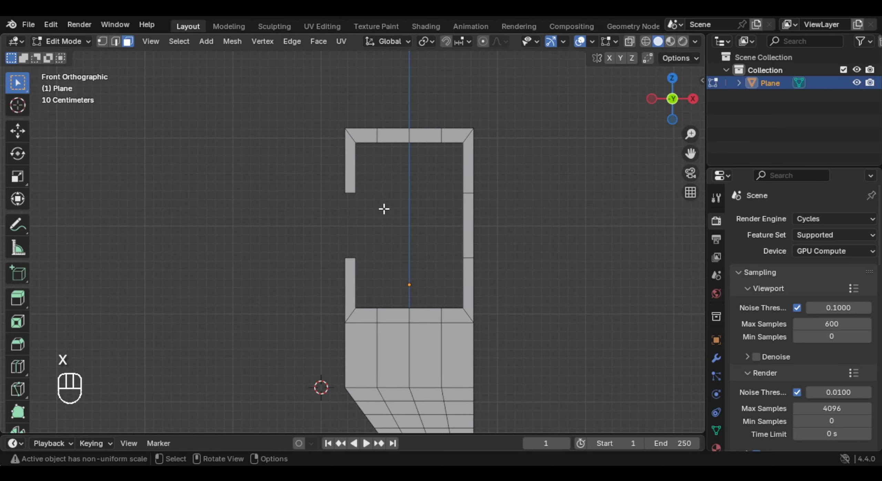
{"action": "left_click", "coordinate": [352, 195], "text": "shift"}
{"action": "key", "text": "s"}
{"action": "key", "text": "z"}
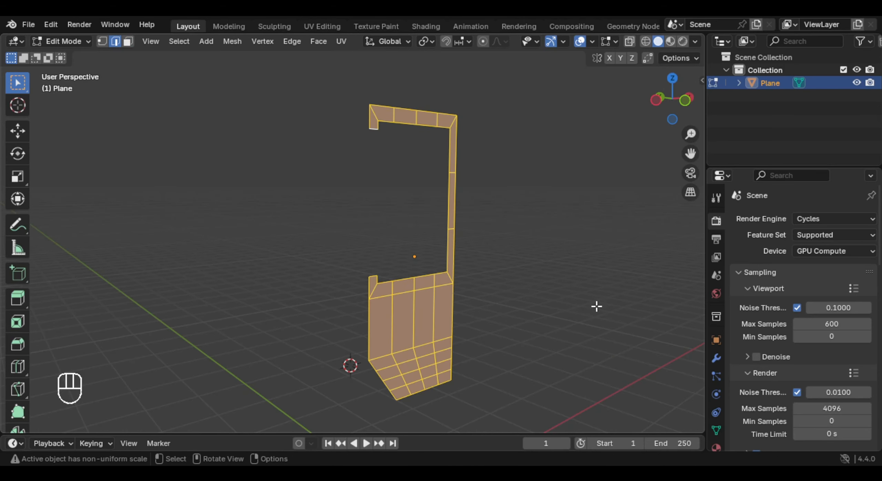
- Extrude the whole door mesh about 0.18 m along its normal to give it thickness
{"action": "key", "text": "e"}
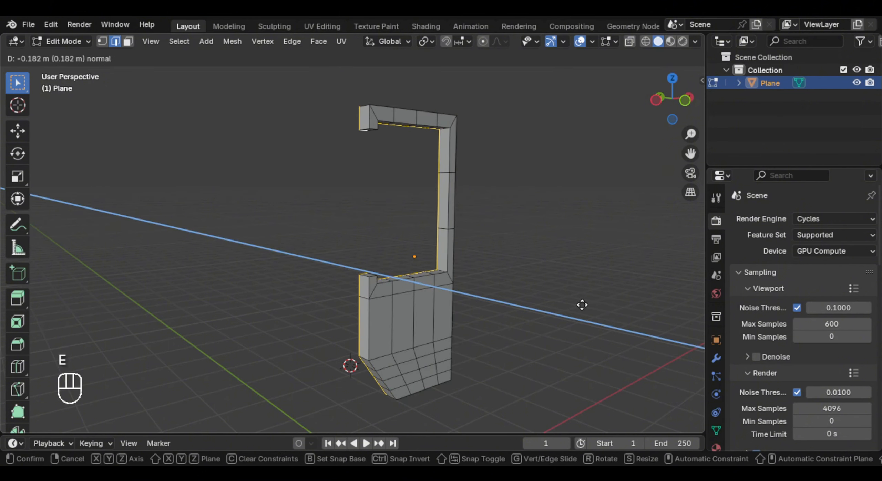
{"action": "left_click", "coordinate": [582, 305]}
{"action": "key", "text": "Tab"}
{"action": "middle_click_drag", "start_coordinate": [510, 301], "coordinate": [376, 305]}
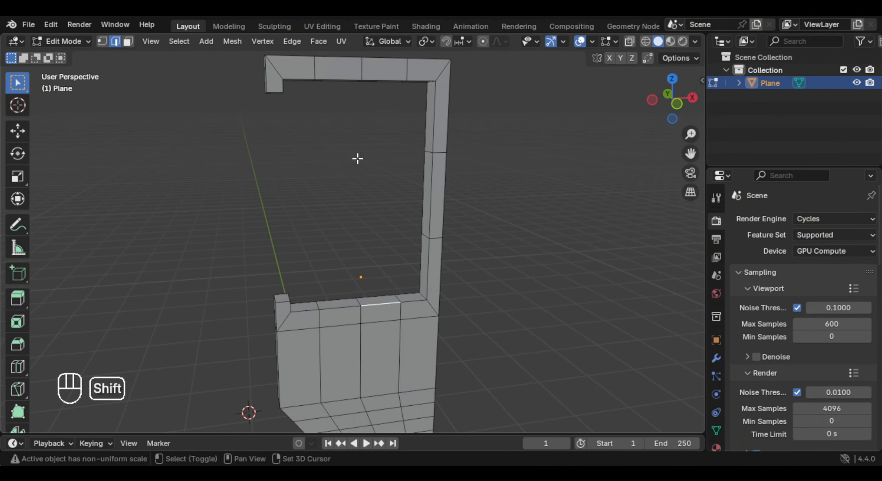
{"action": "middle_click_drag", "start_coordinate": [356, 158], "coordinate": [356, 163], "text": "shift"}
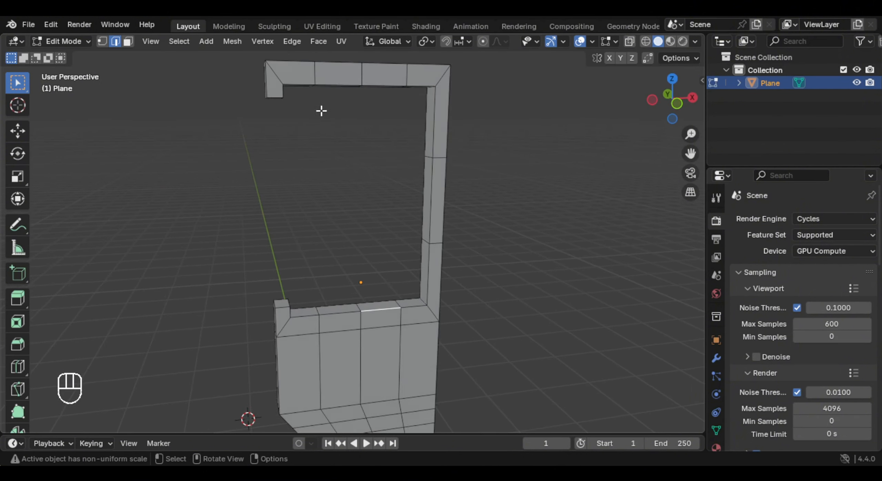
- Select all sharp edges and bevel them with 2 segments at about 0.014 m width, changing the outer miter type
{"action": "scroll", "coordinate": [321, 111], "scroll_direction": "down", "scroll_amount": 2}
{"action": "left_click", "coordinate": [188, 43]}
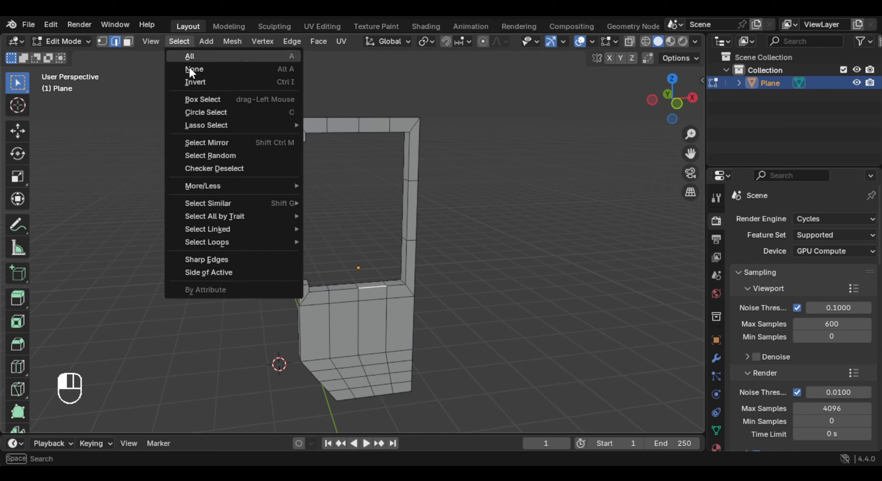
{"action": "left_click", "coordinate": [237, 272]}
{"action": "middle_click_drag", "start_coordinate": [360, 321], "coordinate": [444, 298]}
{"action": "scroll", "coordinate": [412, 274], "scroll_direction": "up", "scroll_amount": 4}
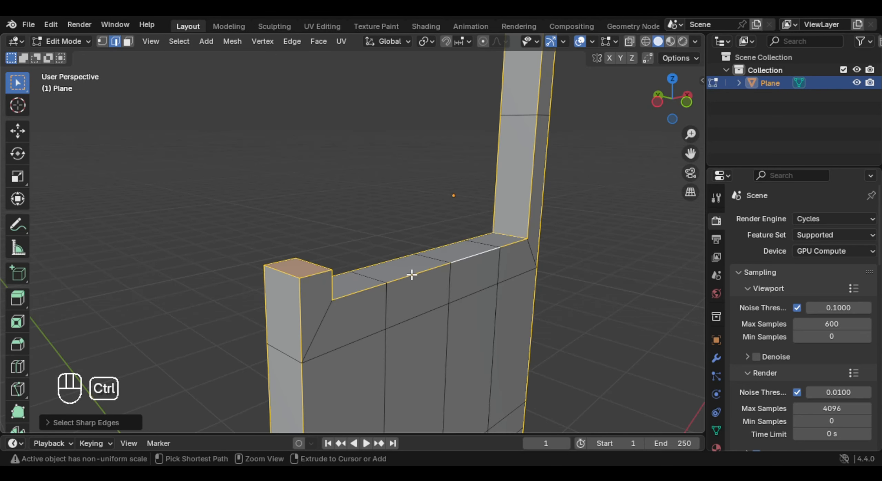
{"action": "key", "text": "ctrl+b"}
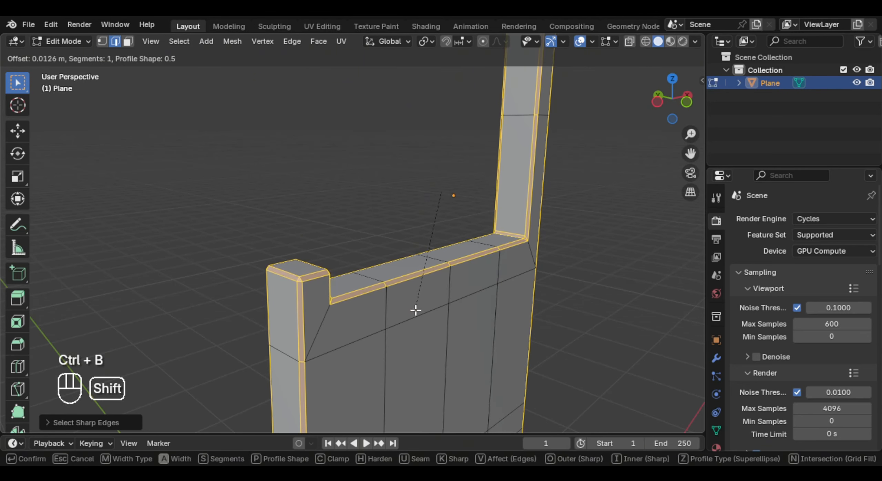
{"action": "scroll", "coordinate": [415, 312], "scroll_direction": "up", "scroll_amount": 1}
{"action": "left_click", "coordinate": [416, 314]}
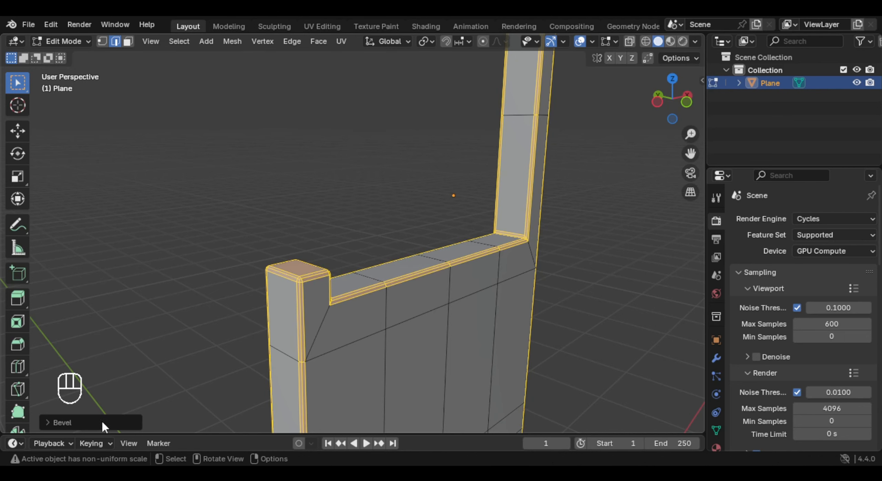
{"action": "left_click", "coordinate": [69, 422]}
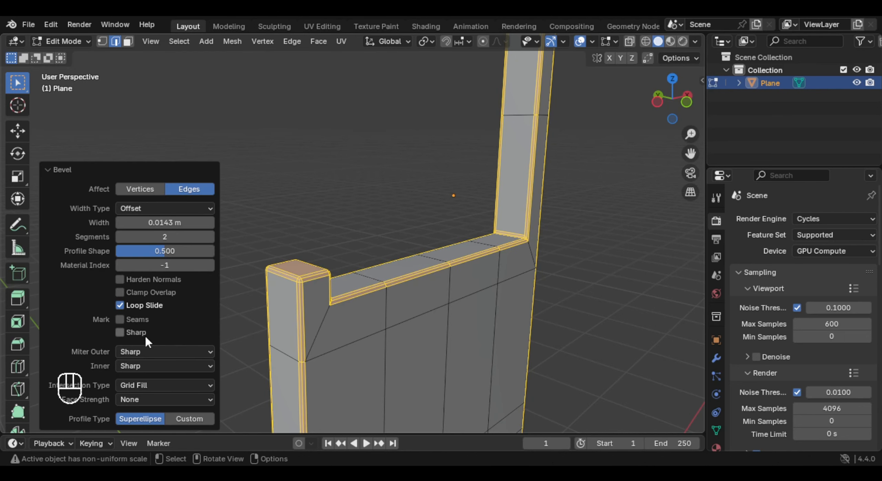
{"action": "left_click", "coordinate": [141, 350]}
{"action": "left_click", "coordinate": [131, 395]}
- Apply Shade Smooth to the door object
{"action": "key", "text": "Tab"}
{"action": "right_click", "coordinate": [426, 214]}
{"action": "left_click", "coordinate": [398, 199]}
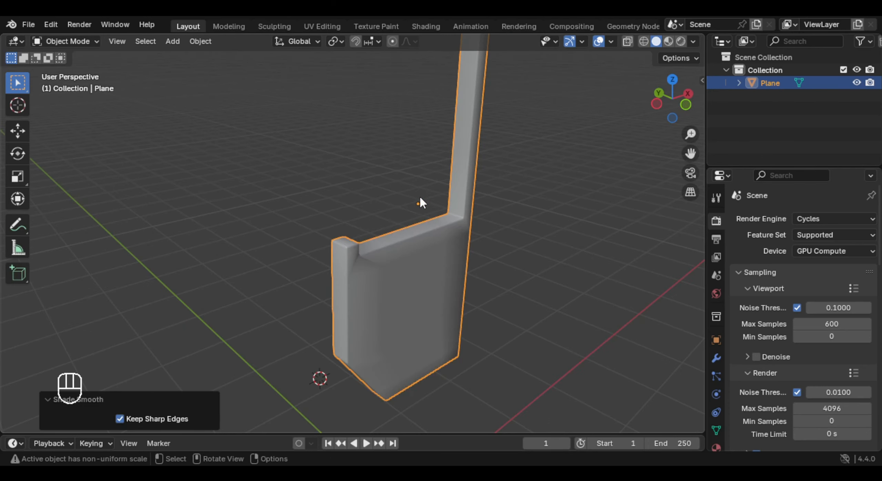
- Add a vertical loop cut through the lower panel close to its left edge, at a slide factor of about 0.55
{"action": "middle_click_drag", "start_coordinate": [420, 197], "coordinate": [397, 228]}
{"action": "scroll", "coordinate": [399, 254], "scroll_direction": "up", "scroll_amount": 4}
{"action": "key", "text": "Tab"}
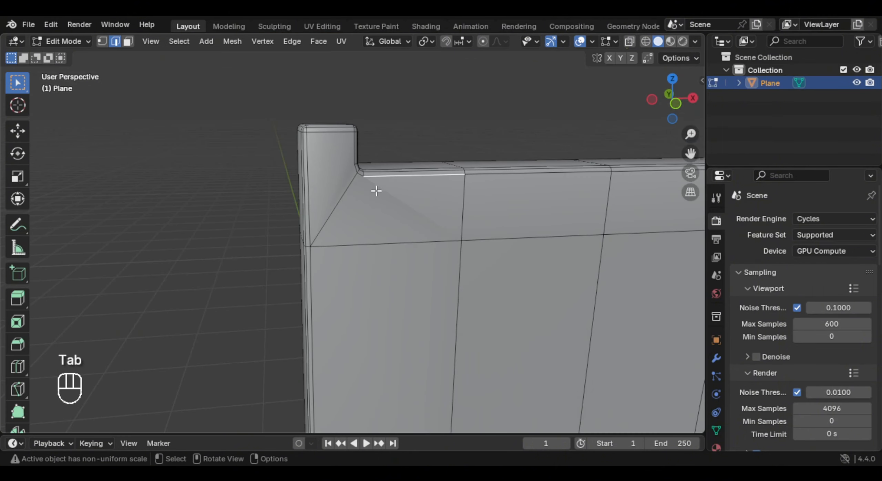
{"action": "key", "text": "1"}
{"action": "middle_click_drag", "start_coordinate": [380, 183], "coordinate": [334, 201]}
{"action": "key", "text": "ctrl+r"}
{"action": "key", "text": "ctrl+r"}
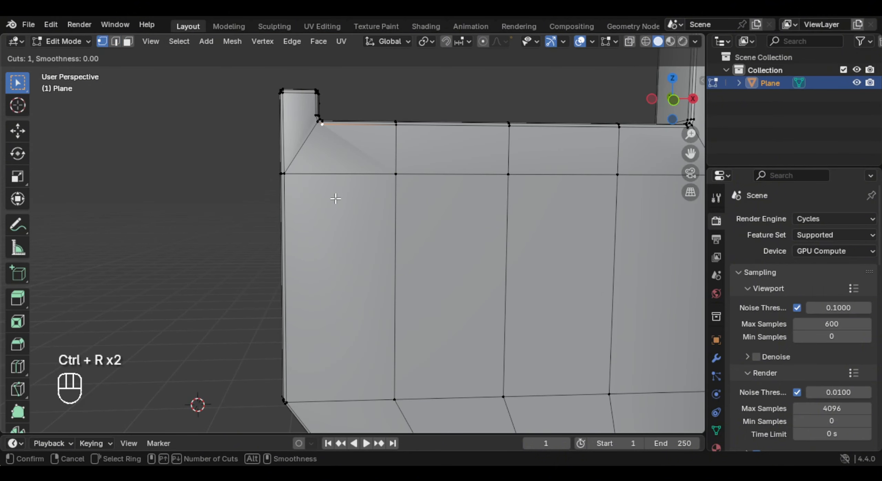
{"action": "left_click", "coordinate": [335, 196]}
{"action": "left_click", "coordinate": [305, 216]}
- Connect the new cut's top vertex to the inner window corner vertex beside the lower stub
{"action": "middle_click_drag", "start_coordinate": [304, 176], "coordinate": [321, 228], "text": "shift"}
{"action": "scroll", "coordinate": [321, 229], "scroll_direction": "up", "scroll_amount": 4}
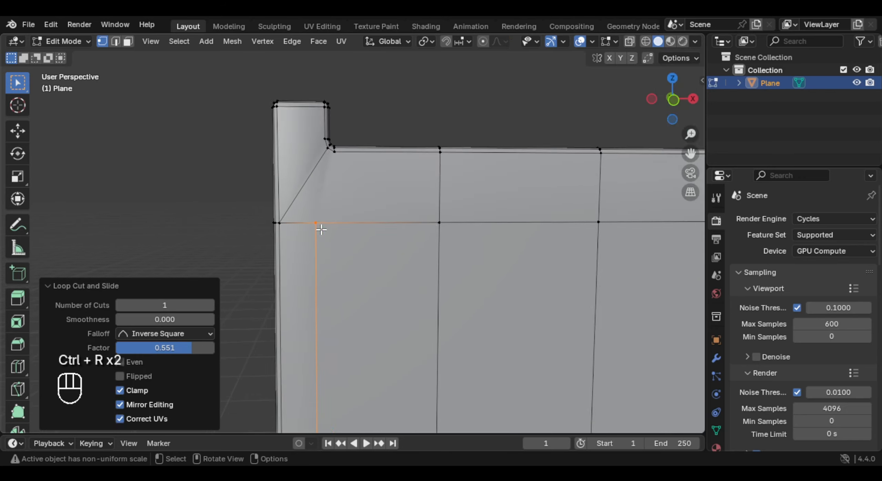
{"action": "left_click", "coordinate": [327, 118]}
{"action": "left_click", "coordinate": [303, 207], "text": "shift"}
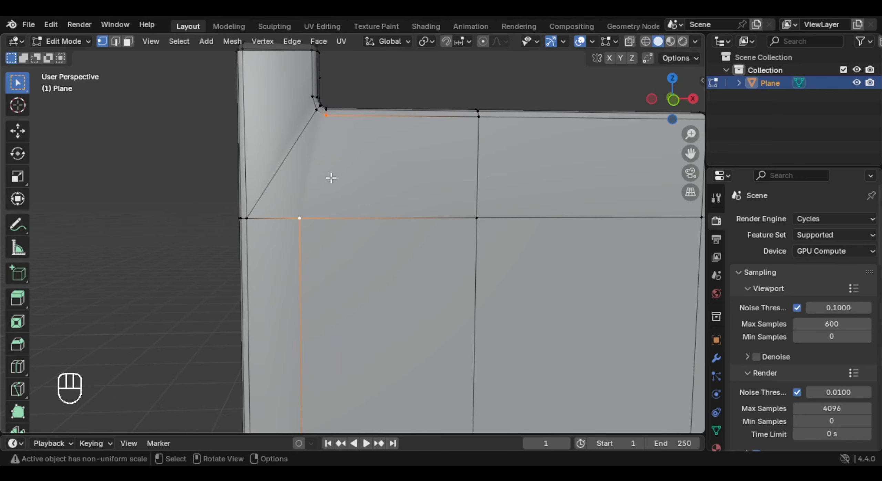
- Add a loop cut around the lower stub just above the window sill and connect its vertices across the front face
{"action": "scroll", "coordinate": [364, 151], "scroll_direction": "down", "scroll_amount": 5}
{"action": "middle_click_drag", "start_coordinate": [364, 151], "coordinate": [364, 191]}
{"action": "key", "text": "ctrl+r"}
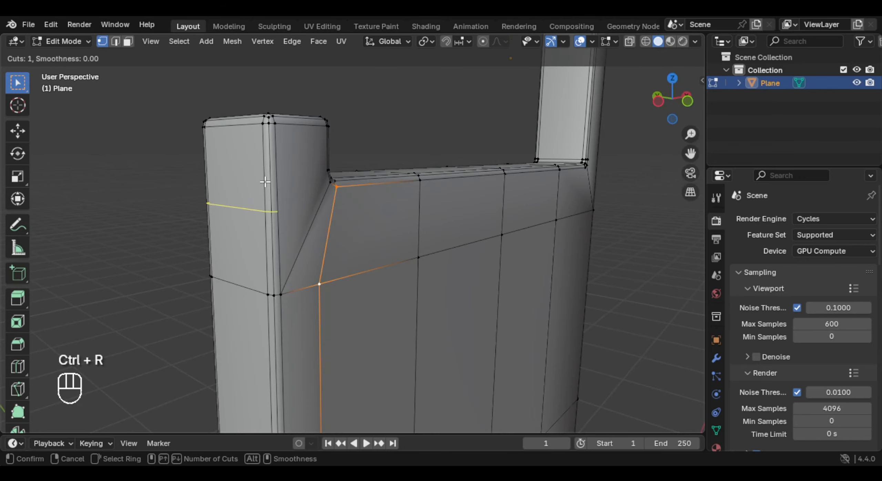
{"action": "left_click", "coordinate": [261, 164]}
{"action": "left_click", "coordinate": [258, 150]}
{"action": "middle_click_drag", "start_coordinate": [259, 150], "coordinate": [309, 207]}
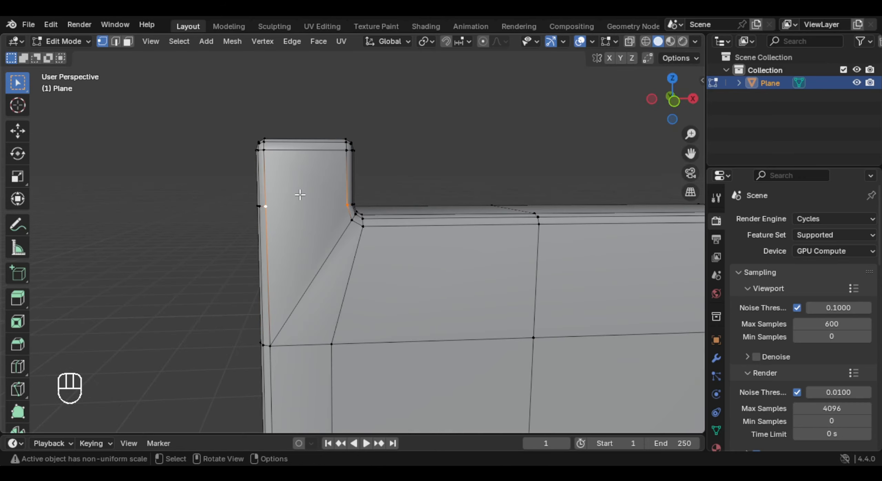
{"action": "key", "text": "j"}
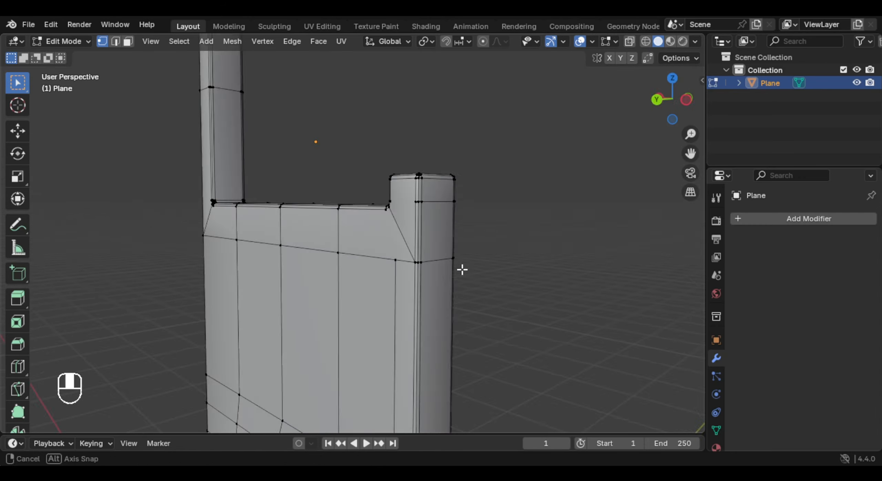
- On the door's back face, connect the cut vertices across the lower stub and the panel cut to the inner corner vertex
{"action": "middle_click_drag", "start_coordinate": [463, 270], "coordinate": [439, 271]}
{"action": "mouse_move", "coordinate": [439, 271]}
{"action": "middle_mouse_down", "text": "shift"}
{"action": "mouse_move", "coordinate": [425, 274]}
{"action": "mouse_move", "coordinate": [431, 268]}
{"action": "middle_mouse_up", "text": "shift"}
{"action": "scroll", "coordinate": [430, 269], "scroll_direction": "up", "scroll_amount": 3}
{"action": "mouse_move", "coordinate": [431, 268]}
{"action": "middle_mouse_down"}
{"action": "mouse_move", "coordinate": [448, 253]}
{"action": "mouse_move", "coordinate": [415, 267]}
{"action": "middle_mouse_up"}
{"action": "middle_click_drag", "start_coordinate": [415, 267], "coordinate": [388, 258]}
{"action": "left_click", "coordinate": [416, 217], "text": "shift"}
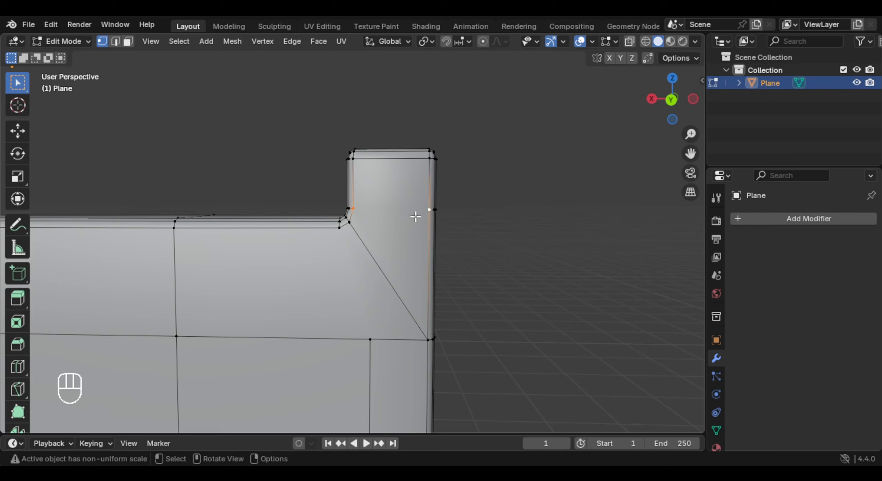
{"action": "left_click", "coordinate": [370, 314], "text": "shift"}
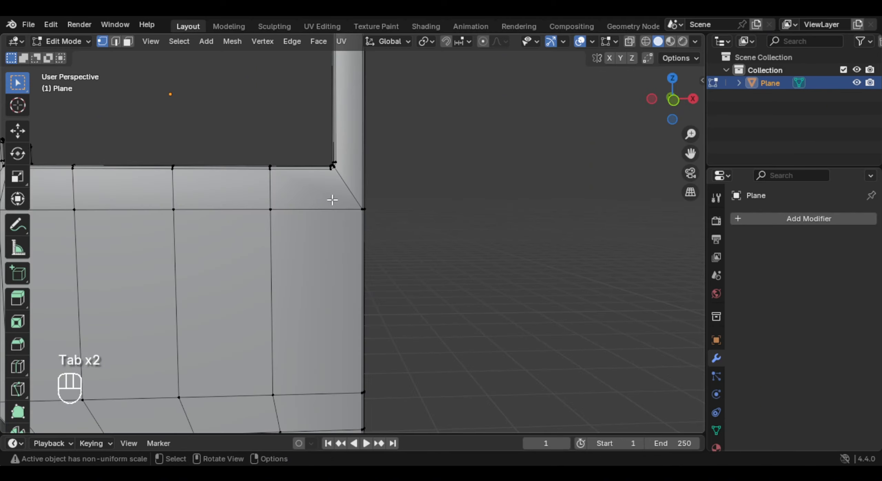
- Add a vertical loop cut near the lower panel's right edge and select its top vertex and the inner window corner to connect them
{"action": "key", "text": "ctrl+r"}
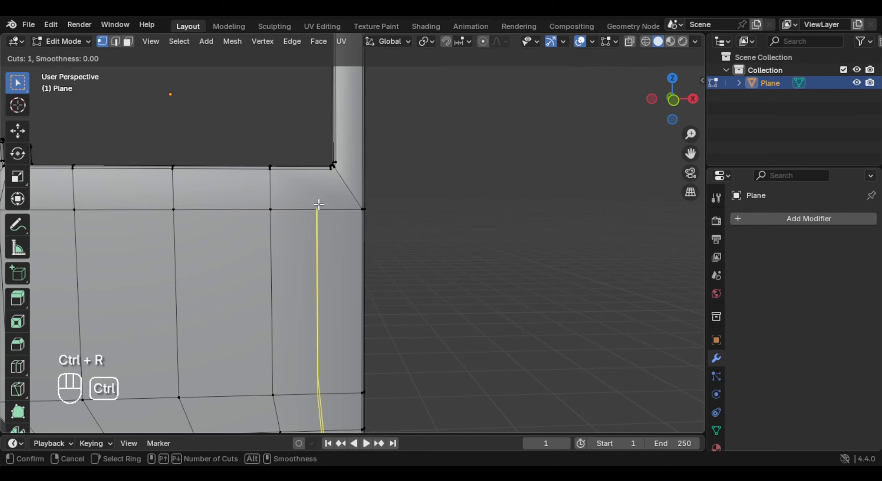
{"action": "left_click", "coordinate": [312, 221]}
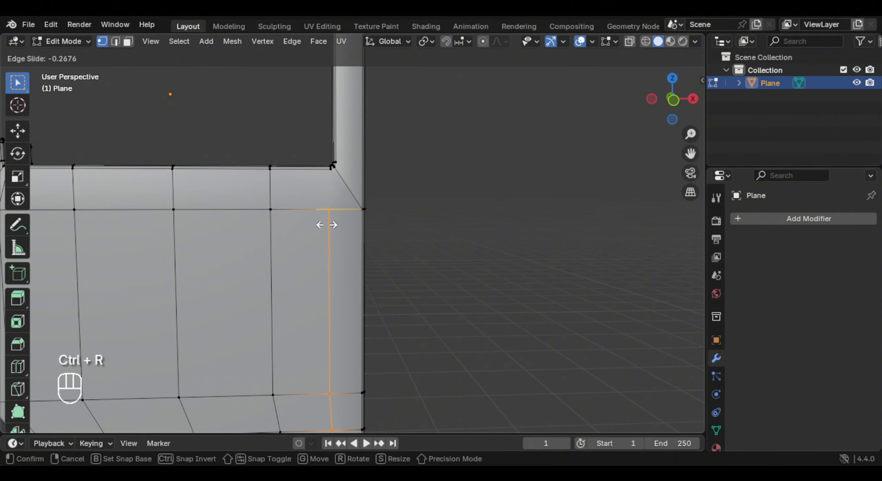
{"action": "left_click", "coordinate": [328, 225]}
{"action": "middle_click_drag", "start_coordinate": [338, 185], "coordinate": [354, 242], "text": "shift"}
{"action": "scroll", "coordinate": [354, 242], "scroll_direction": "up", "scroll_amount": 4}
{"action": "left_click", "coordinate": [340, 225]}
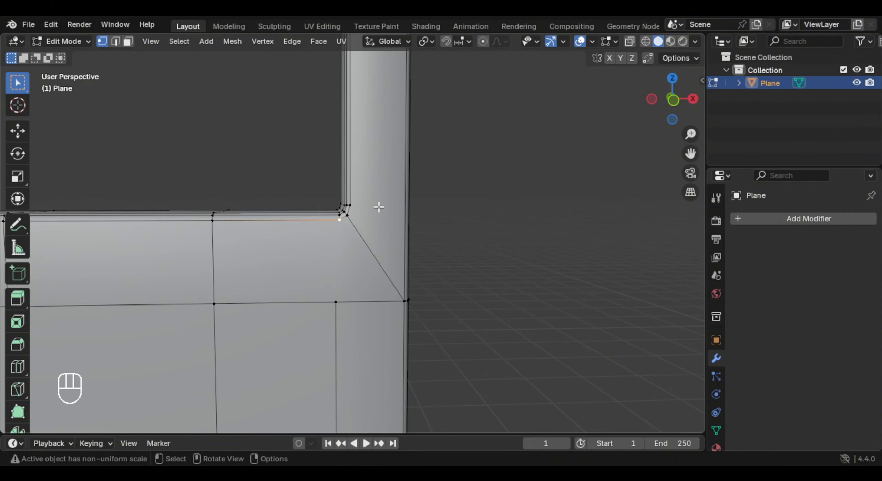
{"action": "left_click", "coordinate": [335, 302], "text": "shift"}
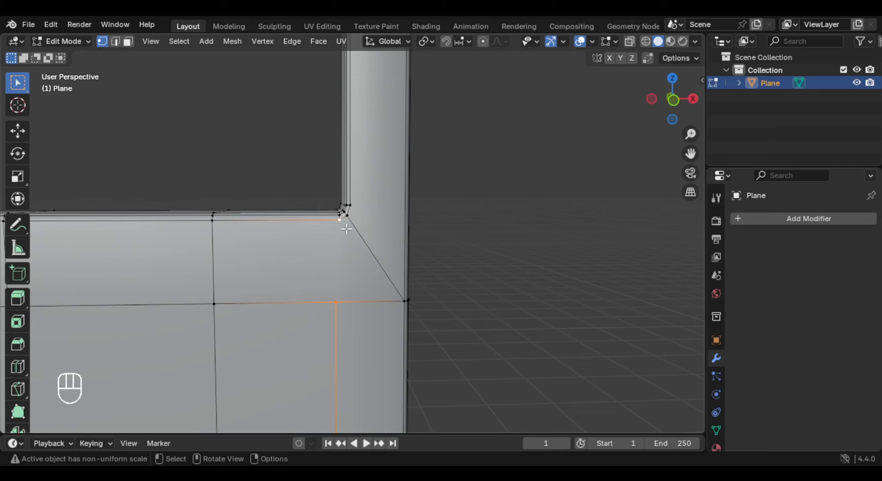
- On the back face, connect the right panel cut's top vertex to the inner window corner vertex
{"action": "middle_click_drag", "start_coordinate": [282, 238], "coordinate": [606, 258]}
{"action": "middle_click_drag", "start_coordinate": [258, 262], "coordinate": [407, 227], "text": "shift"}
{"action": "middle_click_drag", "start_coordinate": [406, 227], "coordinate": [379, 238]}
{"action": "scroll", "coordinate": [447, 203], "scroll_direction": "up", "scroll_amount": 3}
{"action": "scroll", "coordinate": [373, 234], "scroll_direction": "up", "scroll_amount": 1}
{"action": "left_click", "coordinate": [321, 173]}
{"action": "left_click", "coordinate": [324, 262], "text": "shift"}
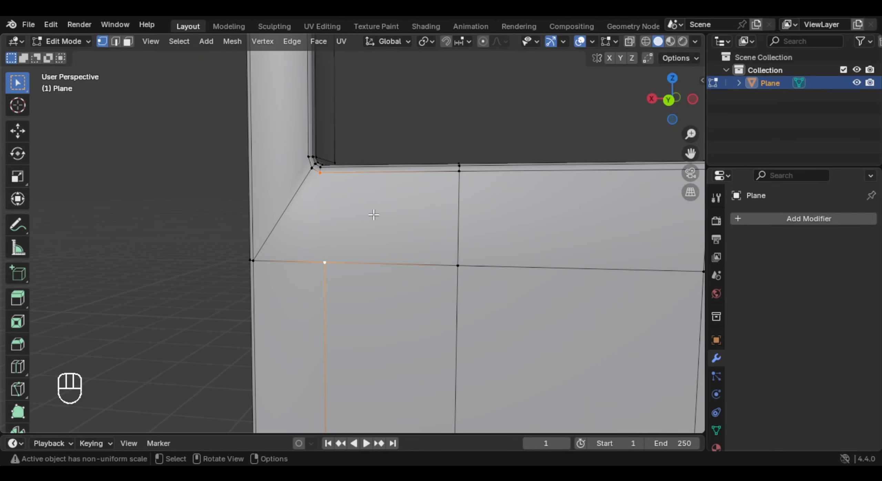
- Add a loop cut around the top bar near its right corner, at a slide factor of about 0.235
{"action": "scroll", "coordinate": [373, 215], "scroll_direction": "down", "scroll_amount": 4}
{"action": "middle_click_drag", "start_coordinate": [508, 128], "coordinate": [370, 217]}
{"action": "key", "text": "ctrl+r"}
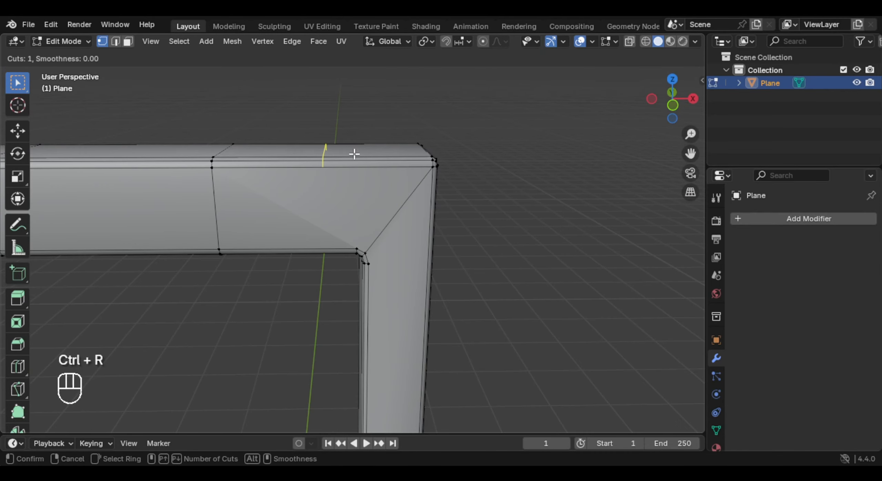
{"action": "left_click", "coordinate": [354, 154]}
{"action": "left_click", "coordinate": [379, 158]}
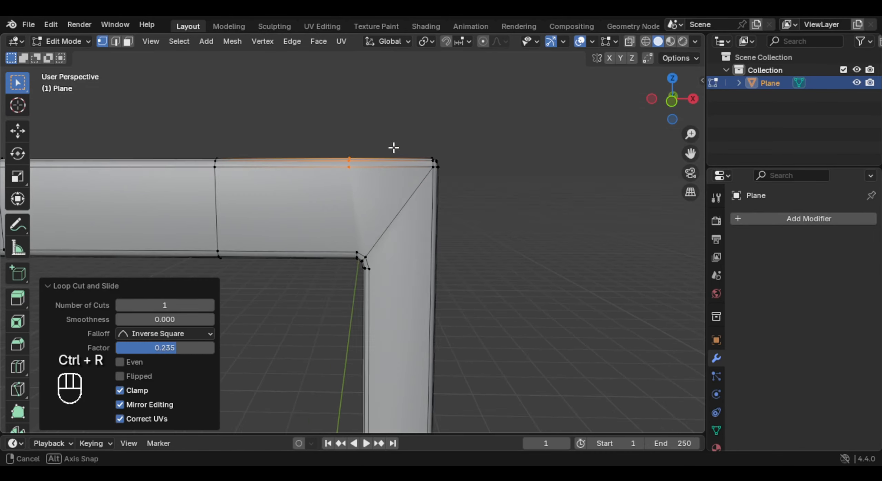
- Add a loop cut around the right post level with the inner top corner and connect its vertices across the front face
{"action": "key", "text": "ctrl+r"}
{"action": "middle_click_drag", "start_coordinate": [454, 267], "coordinate": [442, 278]}
{"action": "left_click", "coordinate": [454, 274]}
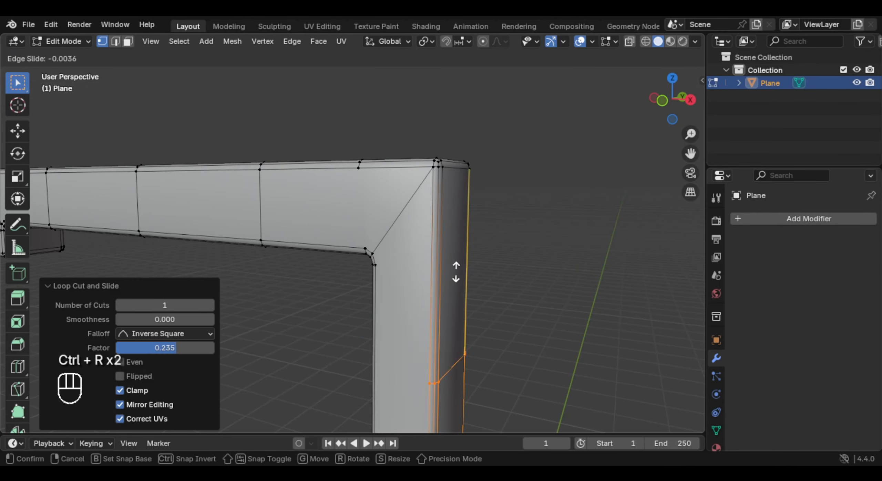
{"action": "left_click", "coordinate": [459, 178]}
{"action": "middle_click_drag", "start_coordinate": [437, 214], "coordinate": [459, 216]}
{"action": "left_click", "coordinate": [381, 264]}
{"action": "left_click", "coordinate": [425, 263], "text": "shift"}
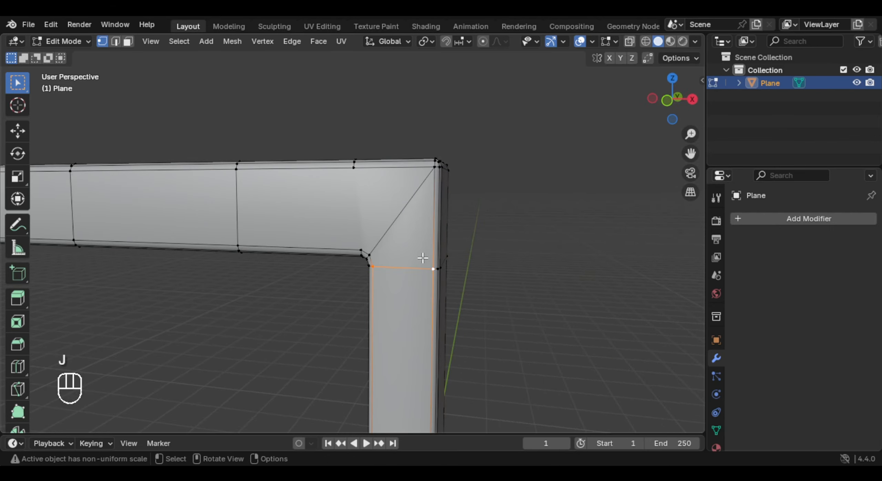
- Connect the top bar's cut vertex to the inner corner vertex on the front face at the upper right corner
{"action": "middle_click_drag", "start_coordinate": [387, 192], "coordinate": [368, 287]}
{"action": "middle_click_drag", "start_coordinate": [360, 325], "coordinate": [460, 250]}
{"action": "key", "text": "j"}
- Connect the matching cut vertices on the back face of the upper right corner
{"action": "middle_click_drag", "start_coordinate": [460, 250], "coordinate": [437, 264]}
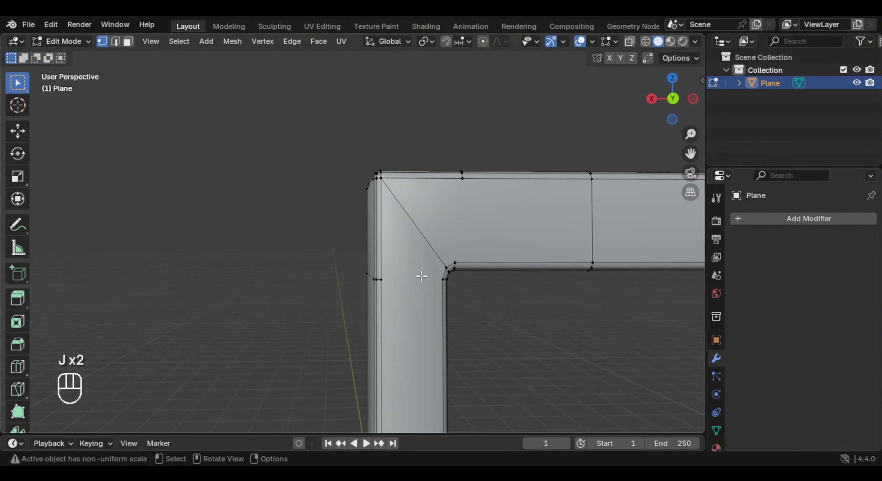
{"action": "left_click", "coordinate": [390, 281]}
{"action": "left_click", "coordinate": [441, 289], "text": "shift"}
{"action": "middle_click_drag", "start_coordinate": [465, 260], "coordinate": [484, 262]}
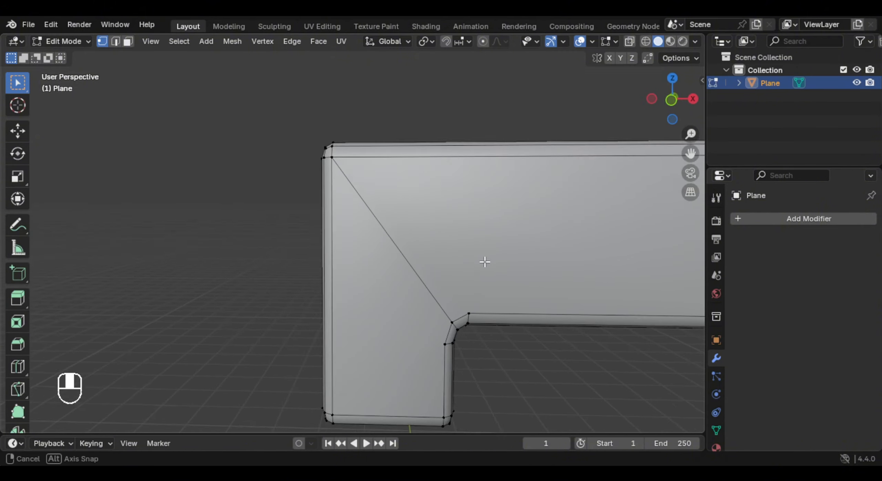
- Add a loop cut around the top bar near its left corner, in line with the upper stub's inner side
{"action": "scroll", "coordinate": [485, 261], "scroll_direction": "down", "scroll_amount": 1}
{"action": "key", "text": "ctrl+r"}
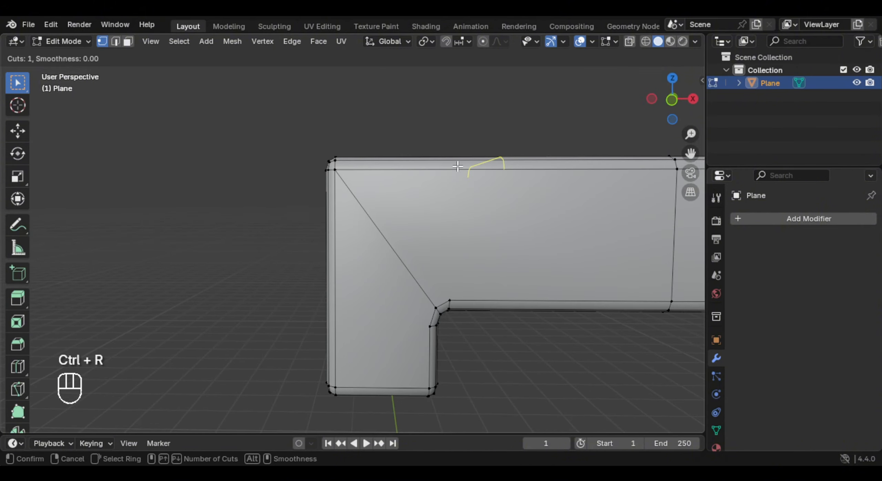
{"action": "right_click", "coordinate": [460, 167]}
{"action": "middle_click_drag", "start_coordinate": [462, 150], "coordinate": [465, 166]}
{"action": "key", "text": "ctrl+r"}
{"action": "left_click", "coordinate": [466, 164]}
{"action": "left_click", "coordinate": [404, 173]}
- Add a loop cut around the upper stub just below the inner window corner
{"action": "middle_click_drag", "start_coordinate": [348, 308], "coordinate": [374, 265]}
{"action": "key", "text": "ctrl+r"}
{"action": "left_click", "coordinate": [313, 327]}
{"action": "left_click", "coordinate": [339, 362]}
- Connect the cut vertices across the upper stub and from the top bar down to the inner corner vertex
{"action": "middle_click_drag", "start_coordinate": [407, 326], "coordinate": [374, 303]}
{"action": "left_click", "coordinate": [406, 322]}
{"action": "left_click", "coordinate": [363, 320], "text": "shift"}
{"action": "left_click", "coordinate": [440, 292]}
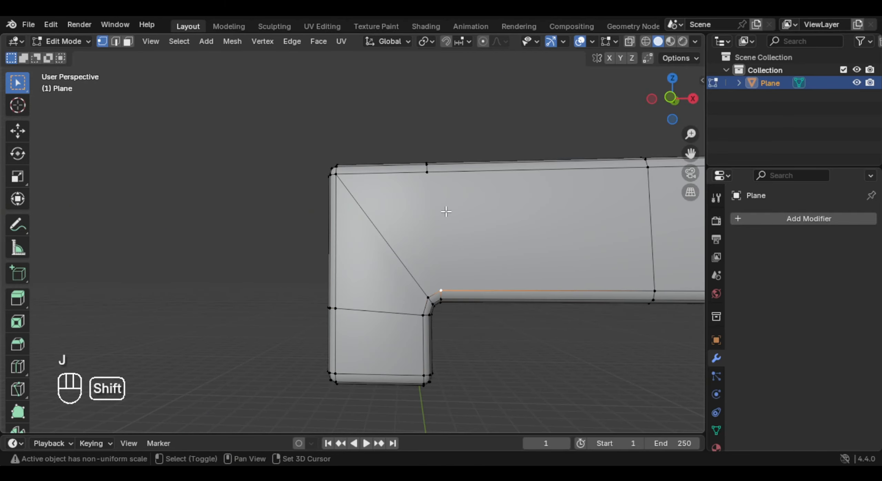
{"action": "left_click", "coordinate": [438, 185], "text": "shift"}
{"action": "key", "text": "j"}
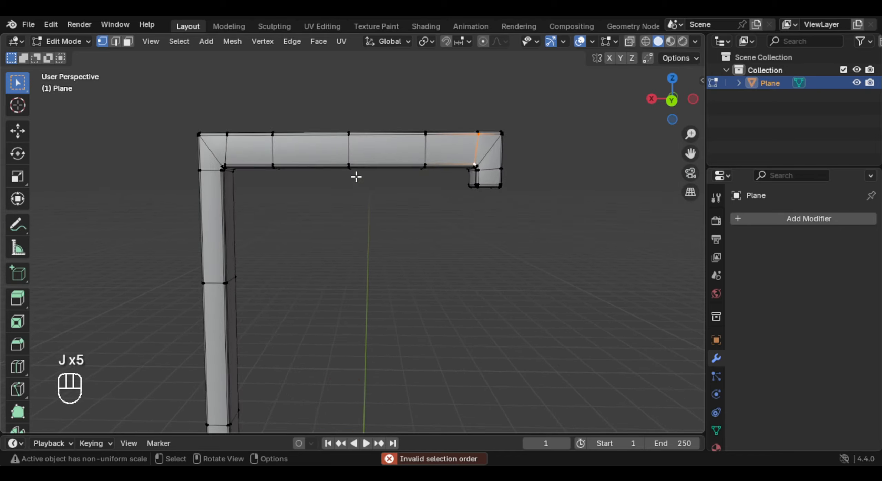
- Add a level 2 Subdivision modifier to the whole door in Object Mode
{"action": "key", "text": "Tab"}
{"action": "middle_click_drag", "start_coordinate": [356, 176], "coordinate": [505, 252]}
{"action": "scroll", "coordinate": [429, 270], "scroll_direction": "up", "scroll_amount": 2}
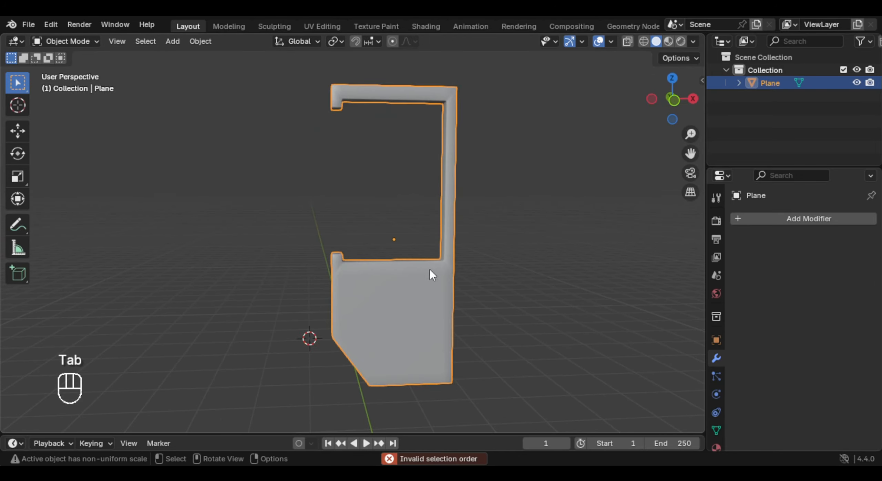
{"action": "key", "text": "ctrl+2"}
{"action": "scroll", "coordinate": [422, 279], "scroll_direction": "up", "scroll_amount": 4}
- Place the 3D cursor midway between the end faces of the lower and upper window stubs
{"action": "key", "text": "Tab"}
{"action": "middle_click_drag", "start_coordinate": [365, 257], "coordinate": [385, 264]}
{"action": "scroll", "coordinate": [386, 264], "scroll_direction": "up", "scroll_amount": 2}
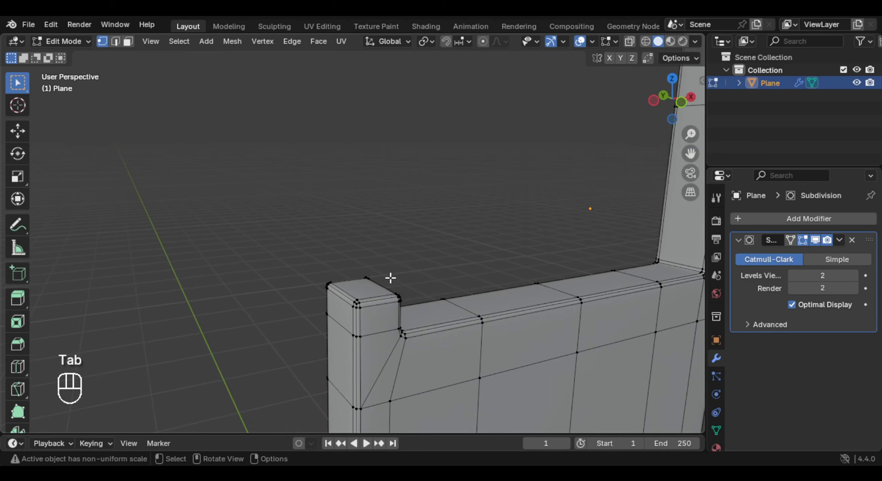
{"action": "key", "text": "3"}
{"action": "left_click", "coordinate": [371, 282]}
{"action": "middle_click_drag", "start_coordinate": [407, 134], "coordinate": [398, 221], "text": "shift"}
{"action": "middle_click_drag", "start_coordinate": [398, 220], "coordinate": [389, 202]}
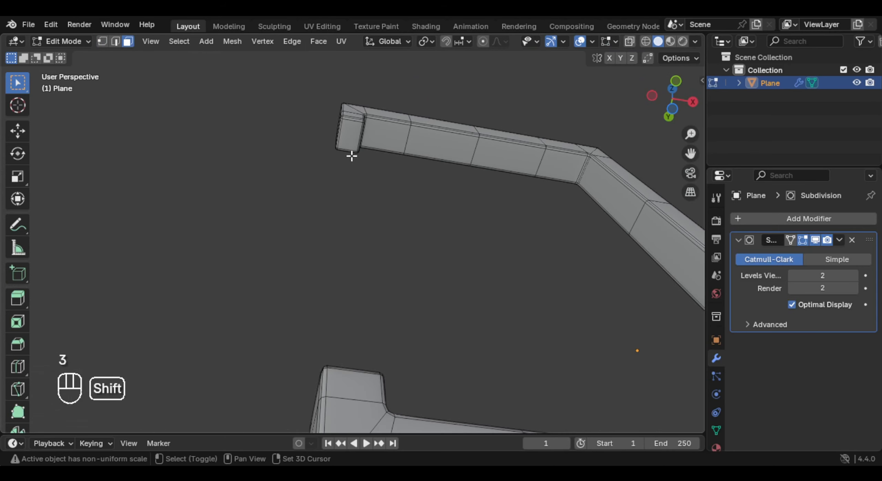
{"action": "left_click", "coordinate": [350, 150], "text": "shift"}
{"action": "scroll", "coordinate": [483, 172], "scroll_direction": "down", "scroll_amount": 6}
{"action": "middle_click_drag", "start_coordinate": [544, 138], "coordinate": [549, 227]}
{"action": "key", "text": "shift+s"}
{"action": "left_click", "coordinate": [550, 304]}
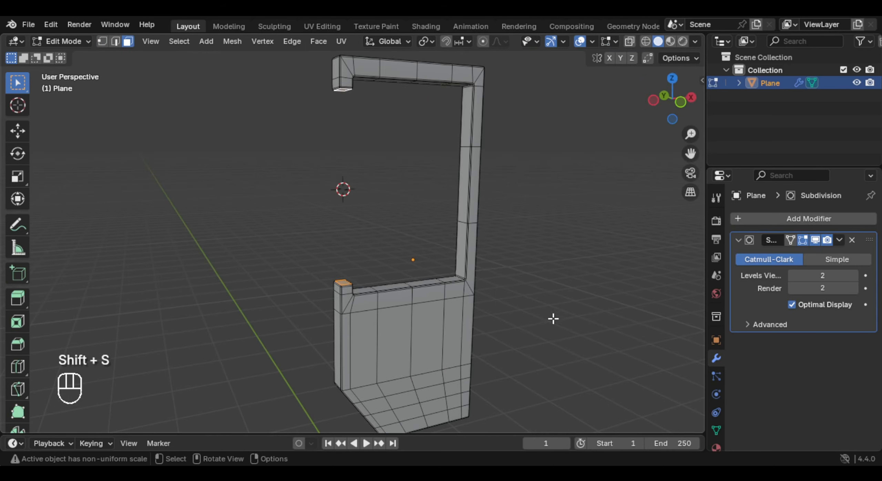
- Add a Path curve at the 3D cursor in Object Mode
{"action": "middle_click_drag", "start_coordinate": [465, 234], "coordinate": [491, 270], "text": "shift"}
{"action": "key", "text": "Tab"}
{"action": "key", "text": "shift+a"}
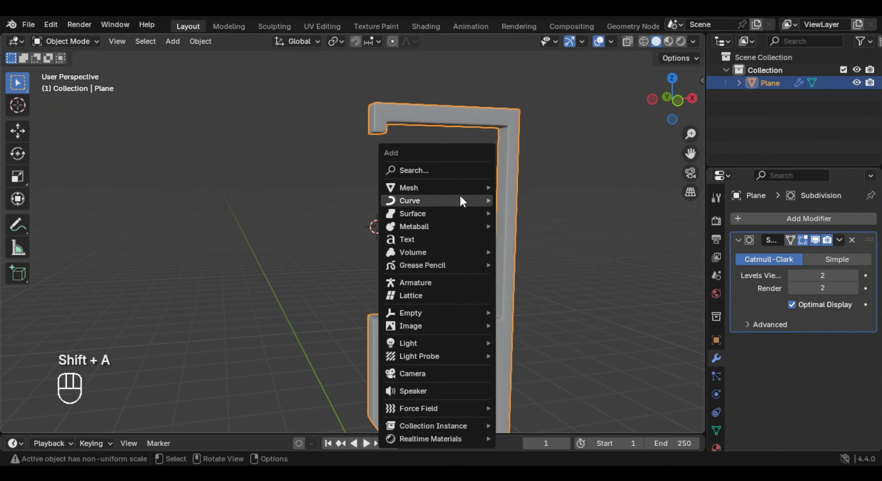
{"action": "mouse_move", "coordinate": [458, 201]}
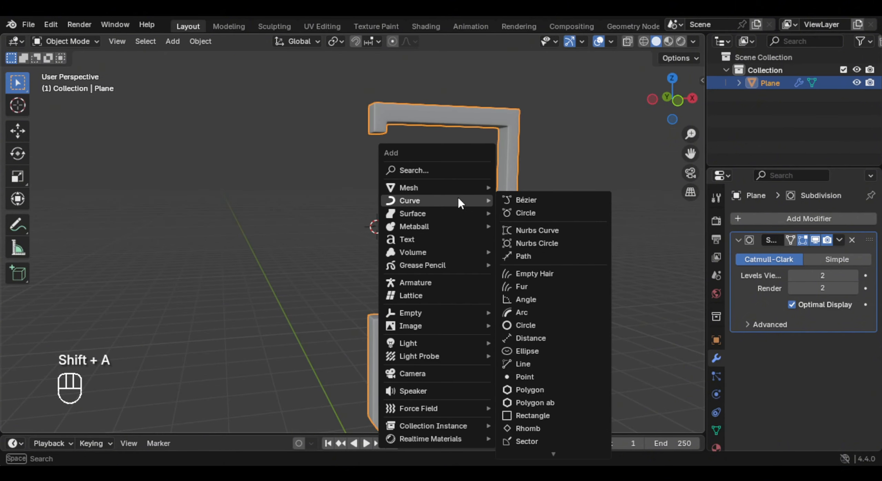
{"action": "left_click", "coordinate": [536, 256]}
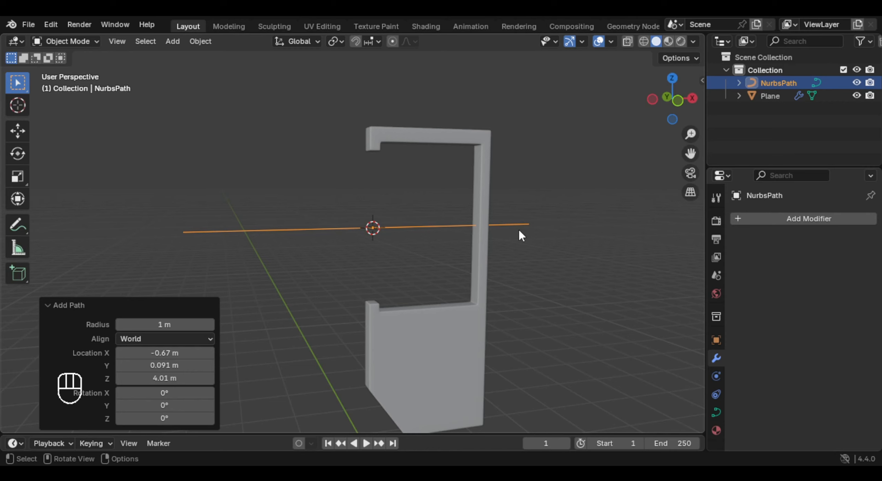
- Rotate the path 90° about Y and scale it to about 0.55 so it spans the gap between the stubs
{"action": "type", "text": "ry"}
{"action": "type", "text": "90"}
{"action": "left_click", "coordinate": [475, 153]}
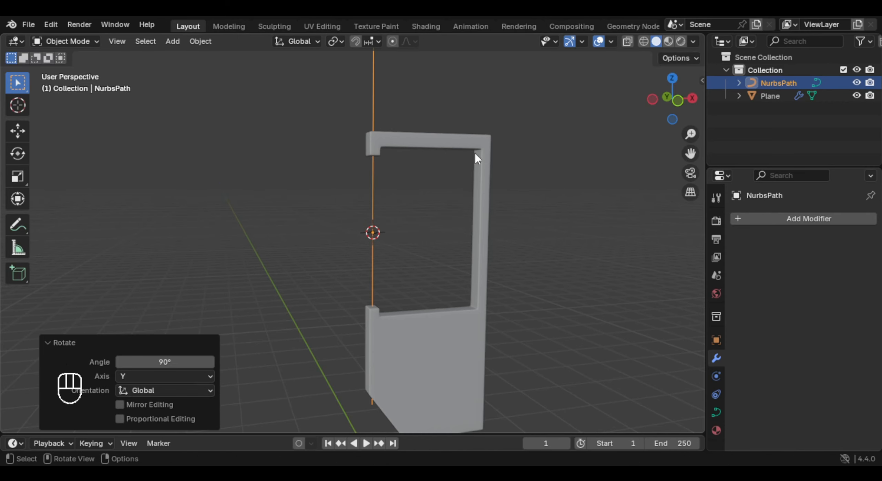
{"action": "key", "text": "s"}
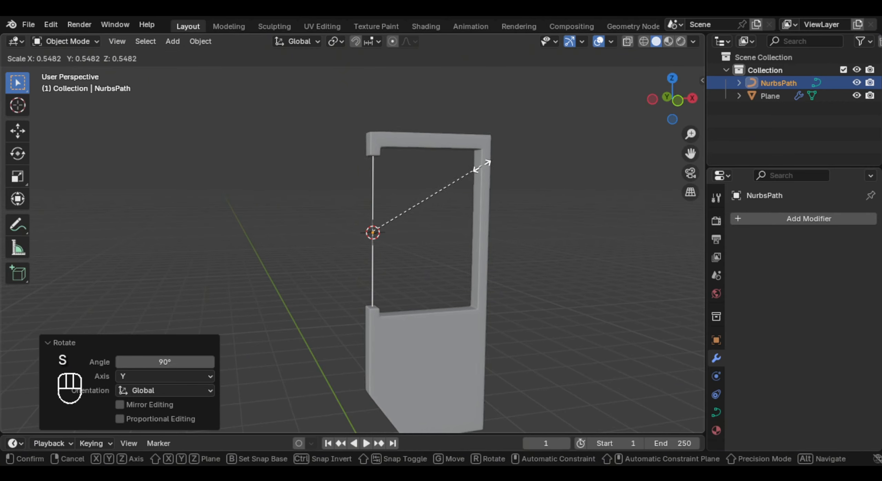
{"action": "left_click", "coordinate": [484, 164]}
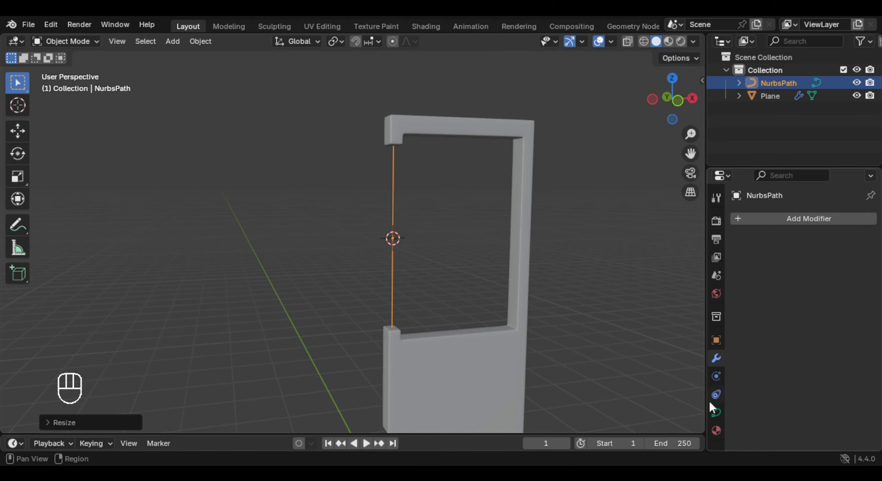
- Give the path a round bevel with a depth of 0.06 m to form a bar
{"action": "left_click", "coordinate": [716, 411]}
{"action": "scroll", "coordinate": [838, 289], "scroll_direction": "down", "scroll_amount": 8}
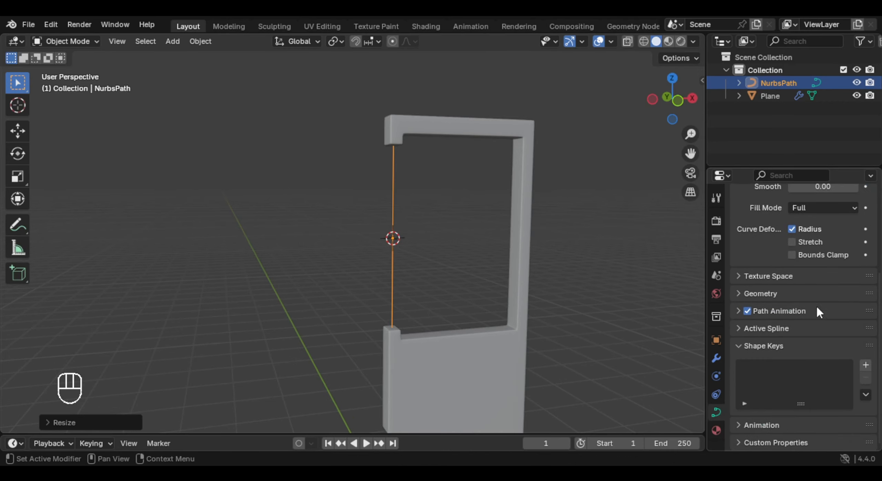
{"action": "left_click", "coordinate": [760, 294]}
{"action": "scroll", "coordinate": [820, 303], "scroll_direction": "down", "scroll_amount": 4}
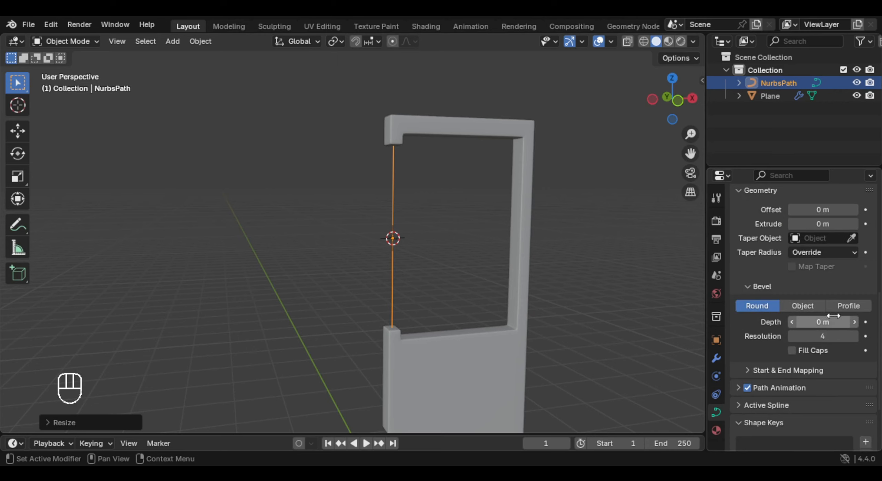
{"action": "left_click_drag", "start_coordinate": [823, 322], "coordinate": [830, 322]}
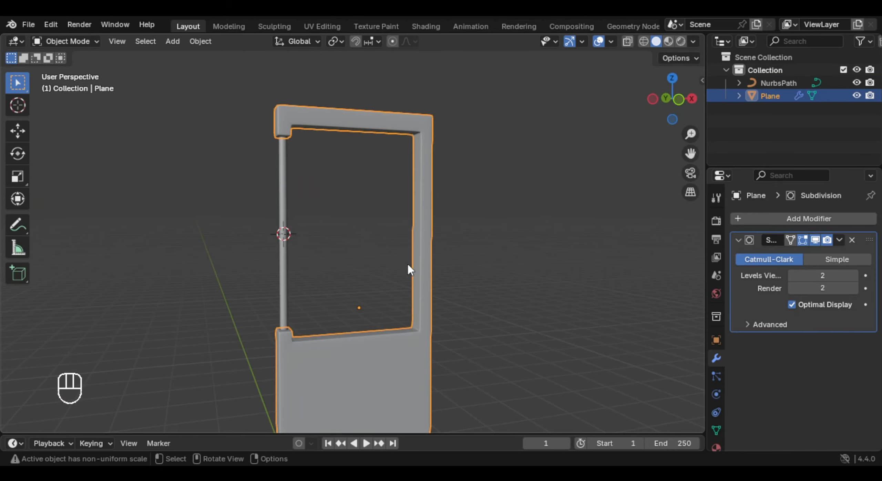
- Slide the door's top bar edge loop beside the upper right window corner along the bar, away from the corner
{"action": "middle_click_drag", "start_coordinate": [408, 264], "coordinate": [426, 140]}
{"action": "key", "text": "Tab"}
{"action": "scroll", "coordinate": [425, 140], "scroll_direction": "up", "scroll_amount": 5}
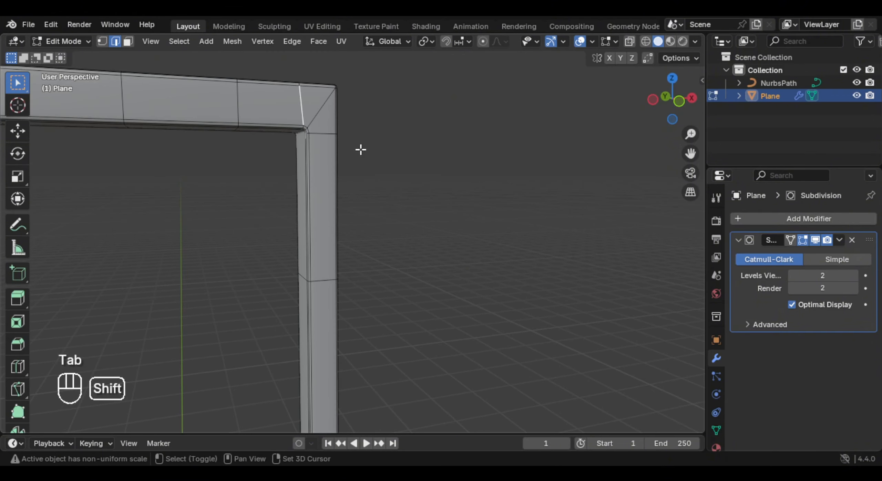
{"action": "middle_click_drag", "start_coordinate": [353, 133], "coordinate": [385, 187]}
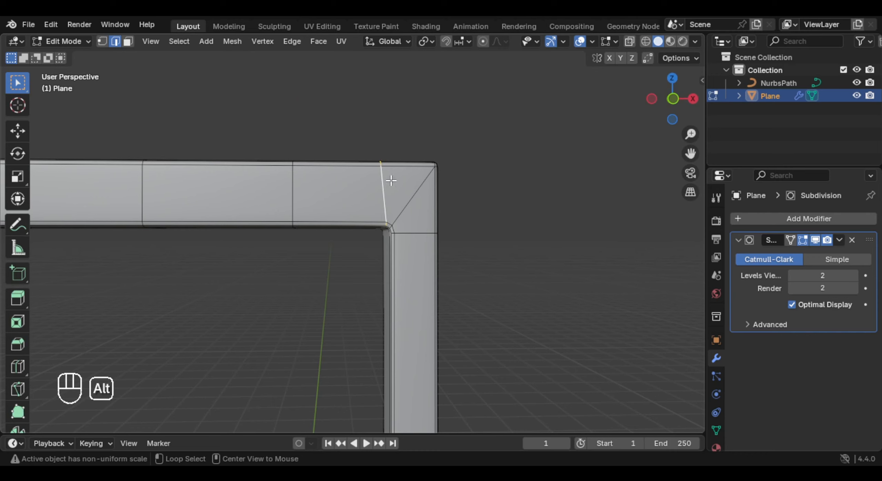
{"action": "key", "text": "g"}
{"action": "key", "text": "g"}
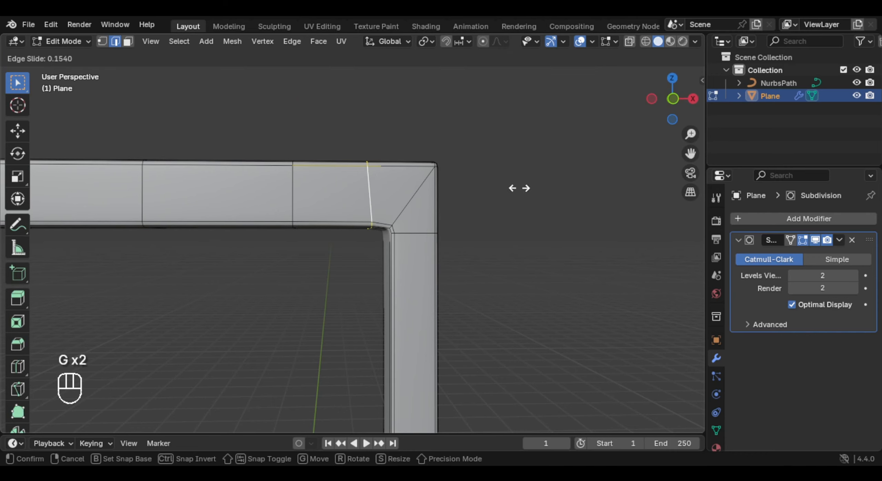
{"action": "left_click", "coordinate": [504, 192]}
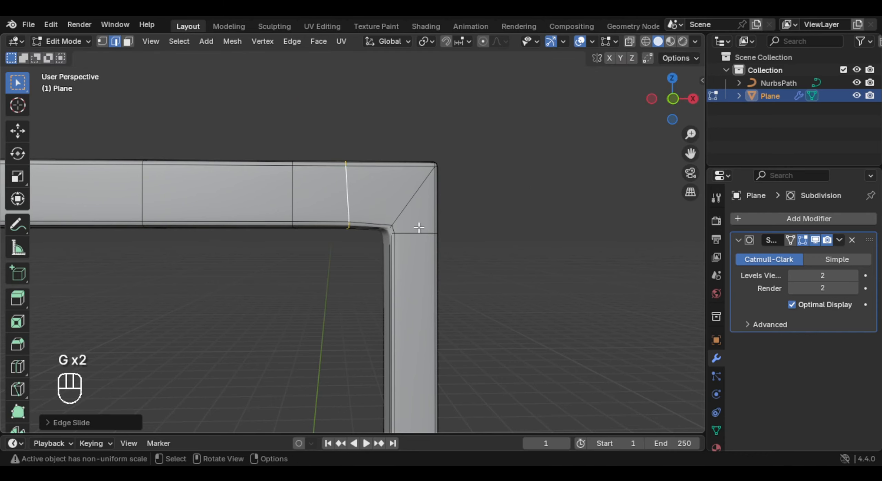
- Slide the right pillar's edge loop below the upper window corner down by a factor of about 0.16
{"action": "left_click", "coordinate": [476, 179], "text": "alt"}
{"action": "key", "text": "g"}
{"action": "key", "text": "g"}
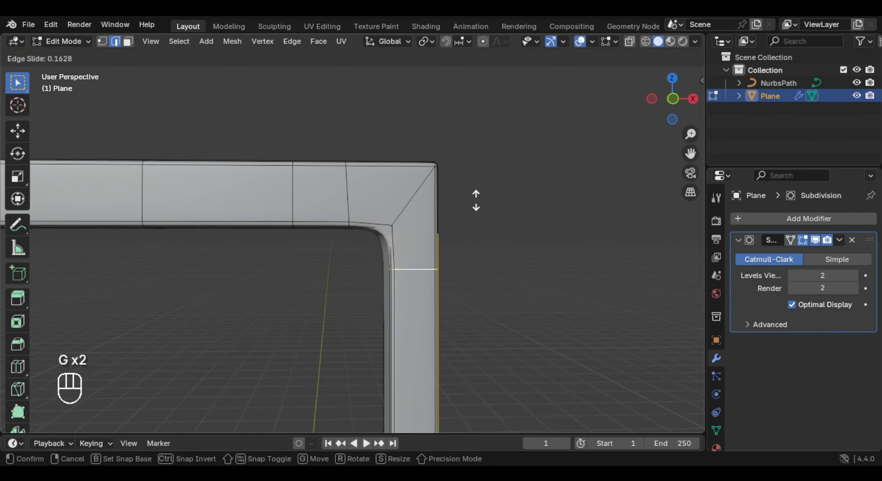
{"action": "middle_click_drag", "start_coordinate": [382, 188], "coordinate": [444, 204]}
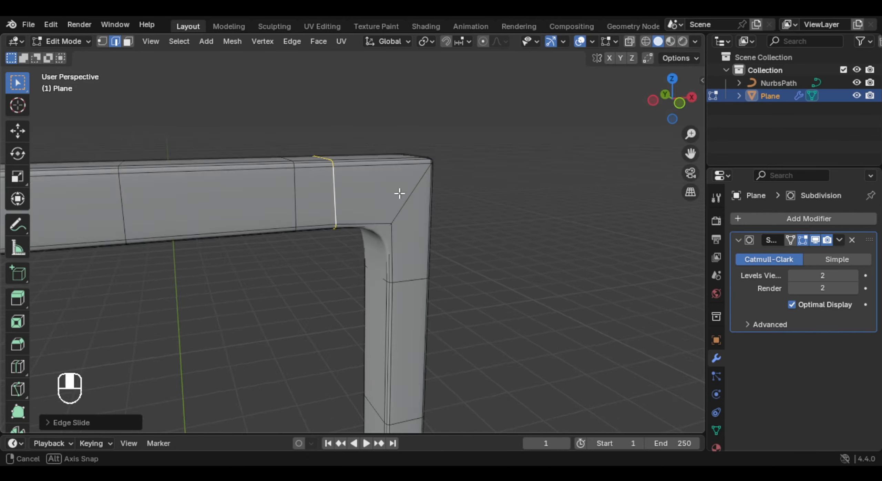
{"action": "middle_click_drag", "start_coordinate": [444, 204], "coordinate": [418, 200]}
- Set the pivot to Median Point and flatten the top bar's corner edge loop by scaling it to 0 along X
{"action": "key", "text": "period"}
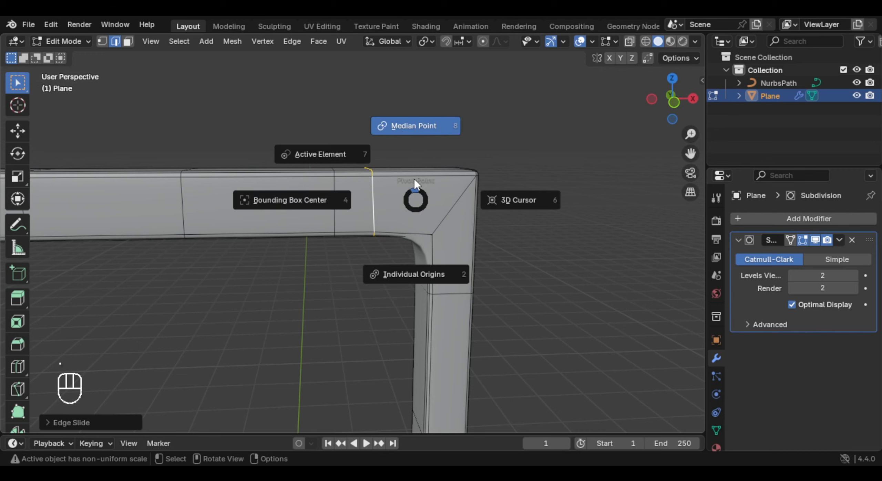
{"action": "left_click", "coordinate": [408, 131]}
{"action": "key", "text": "s"}
{"action": "key", "text": "x"}
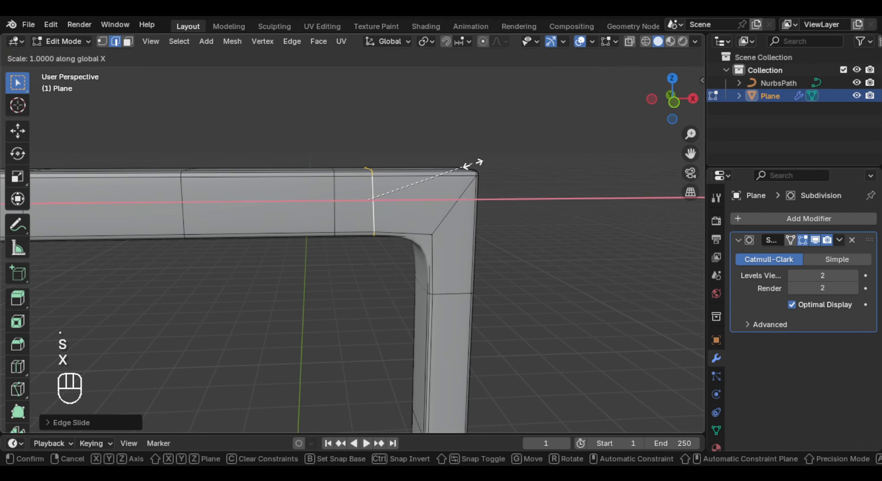
{"action": "key", "text": "KP_0"}
{"action": "key", "text": "Return"}
- Flatten the right pillar's edge loop below the upper window corner by scaling it along Z
{"action": "left_click", "coordinate": [444, 293], "text": "alt"}
{"action": "key", "text": "s"}
{"action": "key", "text": "z"}
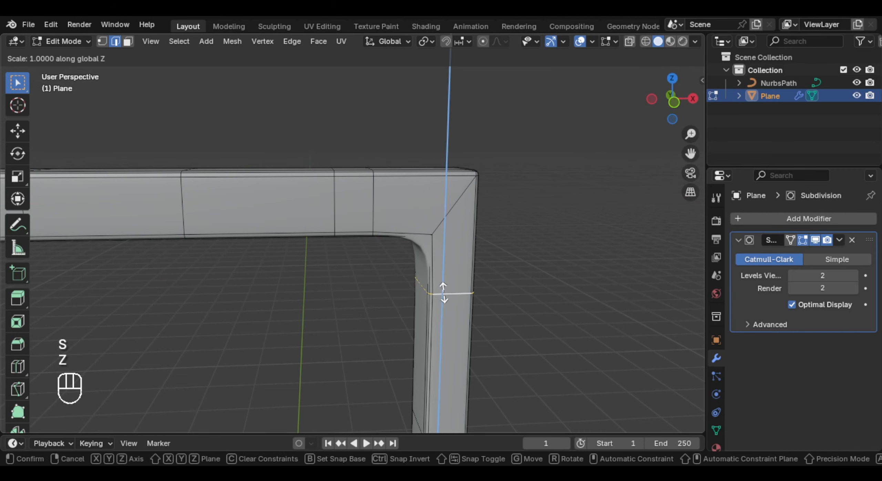
{"action": "key", "text": "Return"}
{"action": "key", "text": "Tab"}
- Slide the right pillar's edge loop at the lower right window corner up, away from the corner
{"action": "middle_click_drag", "start_coordinate": [449, 292], "coordinate": [510, 199]}
{"action": "key", "text": "Tab"}
{"action": "key", "text": "2"}
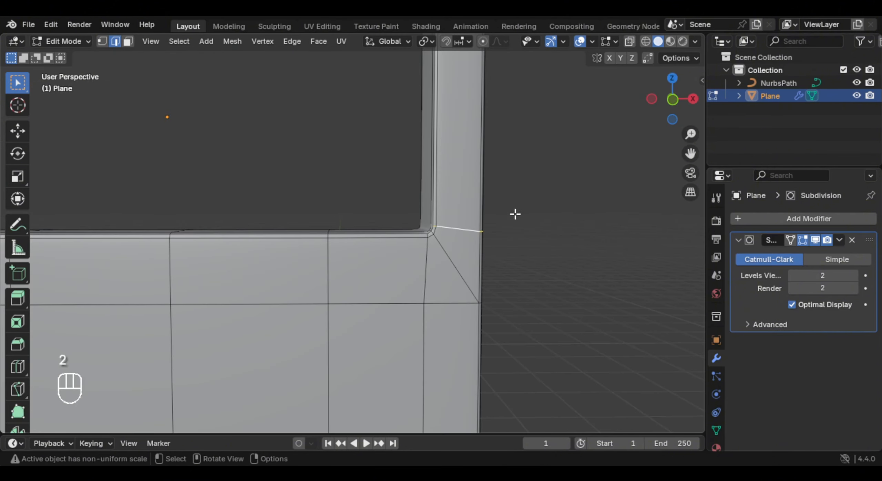
{"action": "key", "text": "g"}
{"action": "key", "text": "g"}
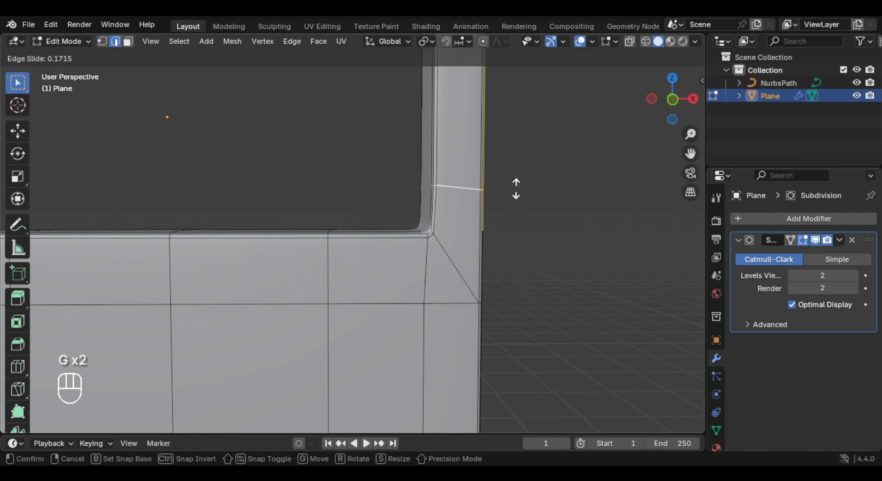
{"action": "left_click", "coordinate": [519, 194]}
- Slide the vertical edge loop below the lower right window corner toward the door's middle by a factor of about 0.3
{"action": "left_click", "coordinate": [431, 271], "text": "alt"}
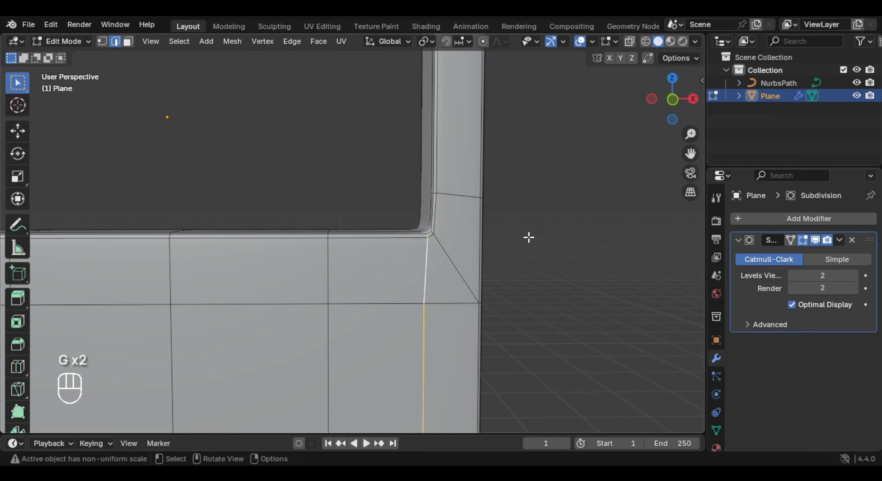
{"action": "key", "text": "g"}
{"action": "key", "text": "g"}
{"action": "key", "text": "g"}
{"action": "right_click", "coordinate": [528, 236]}
{"action": "key", "text": "g"}
{"action": "key", "text": "g"}
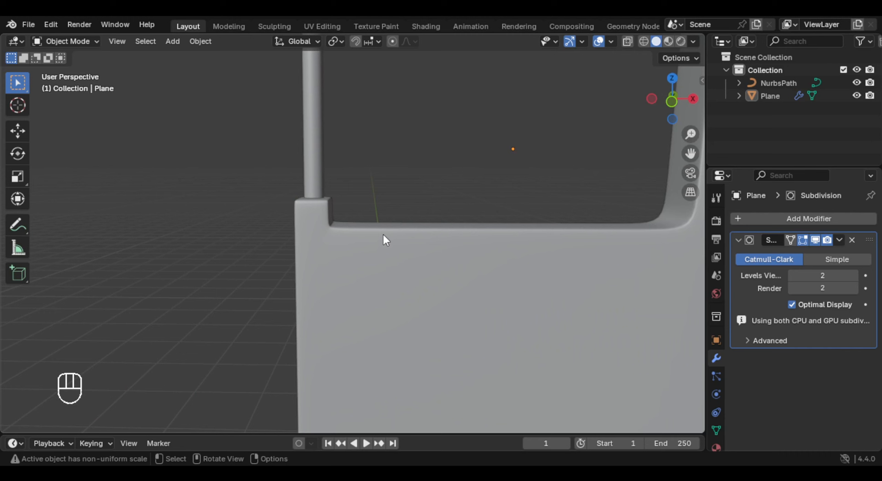
{"action": "key", "text": "Tab"}
- Slide the vertical edge loop beside the lower stub toward the door's middle and move the stub's horizontal loop upward
{"action": "middle_click_drag", "start_coordinate": [384, 240], "coordinate": [326, 242]}
{"action": "left_click", "coordinate": [328, 243], "text": "alt"}
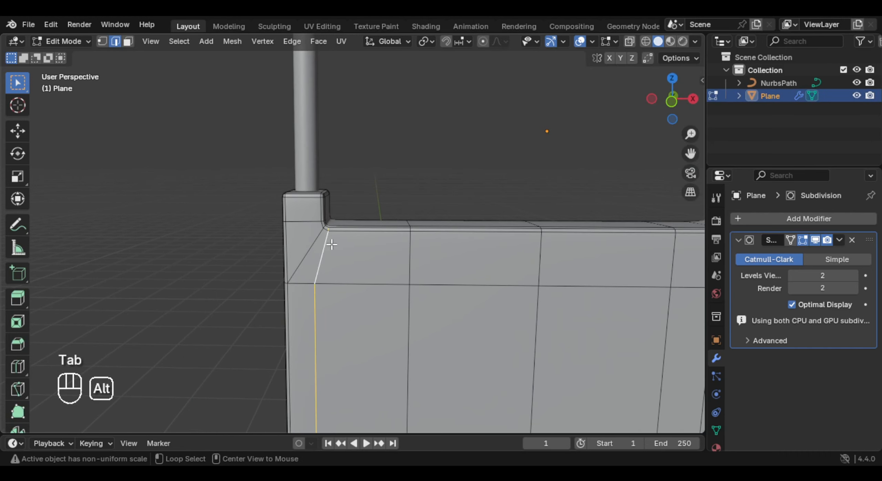
{"action": "key", "text": "g"}
{"action": "key", "text": "g"}
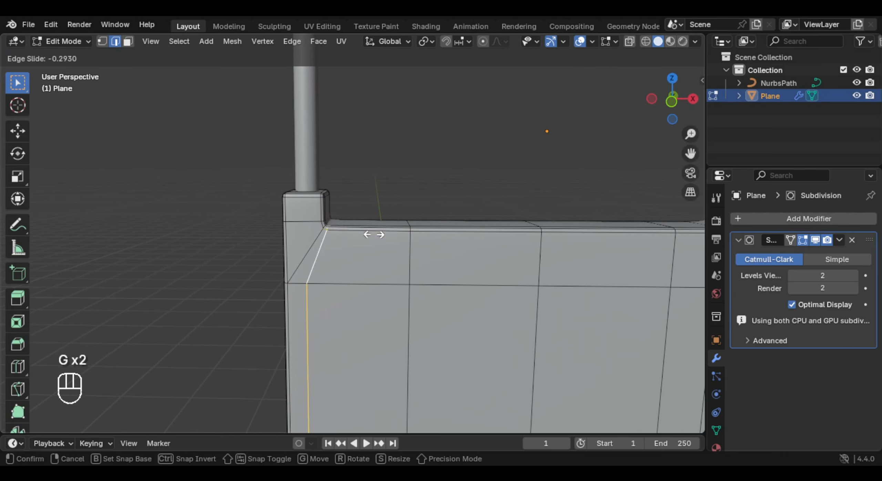
{"action": "left_click", "coordinate": [397, 236]}
{"action": "left_click", "coordinate": [331, 227], "text": "alt"}
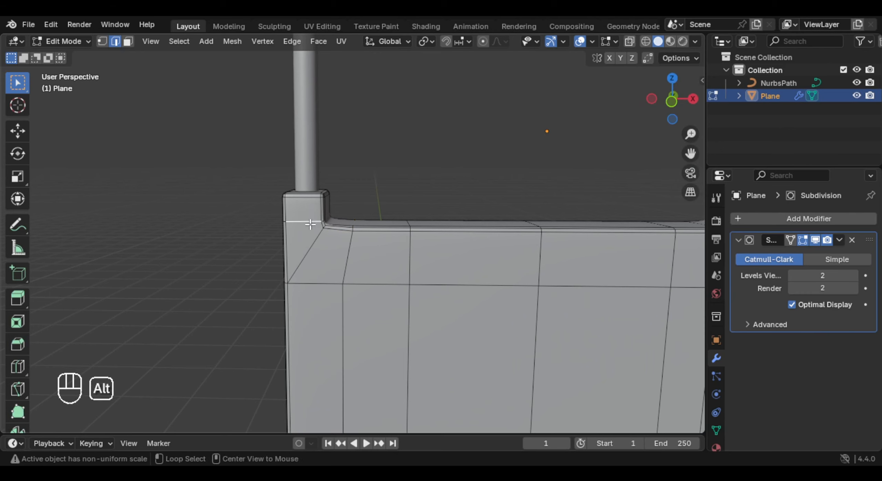
{"action": "key", "text": "g"}
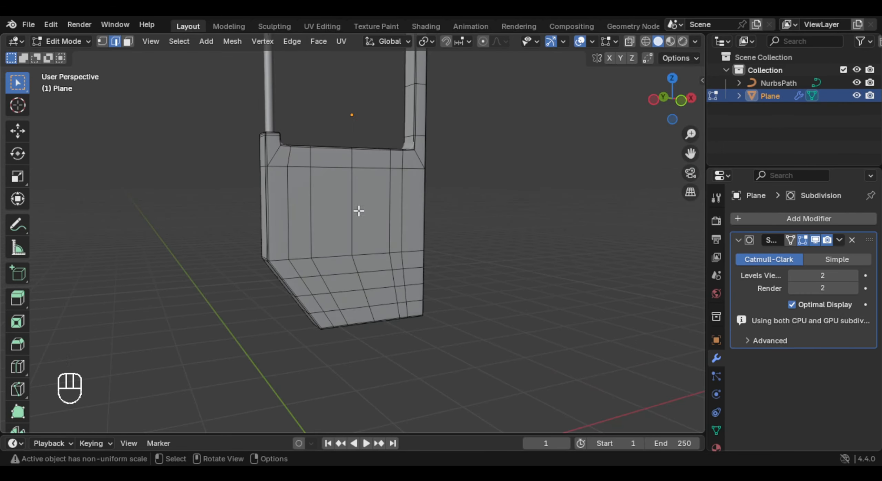
- Select the front faces of the lower door panel and inset them by about 0.07 m
{"action": "key", "text": "3"}
{"action": "middle_click_drag", "start_coordinate": [336, 193], "coordinate": [303, 198]}
{"action": "left_click", "coordinate": [301, 197]}
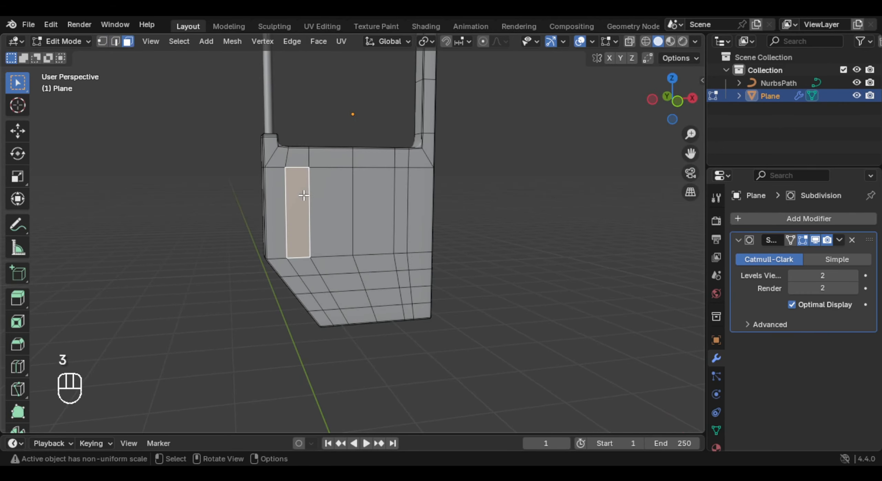
{"action": "key", "text": "c"}
{"action": "left_click_drag", "start_coordinate": [344, 209], "coordinate": [338, 232]}
{"action": "right_click", "coordinate": [337, 231]}
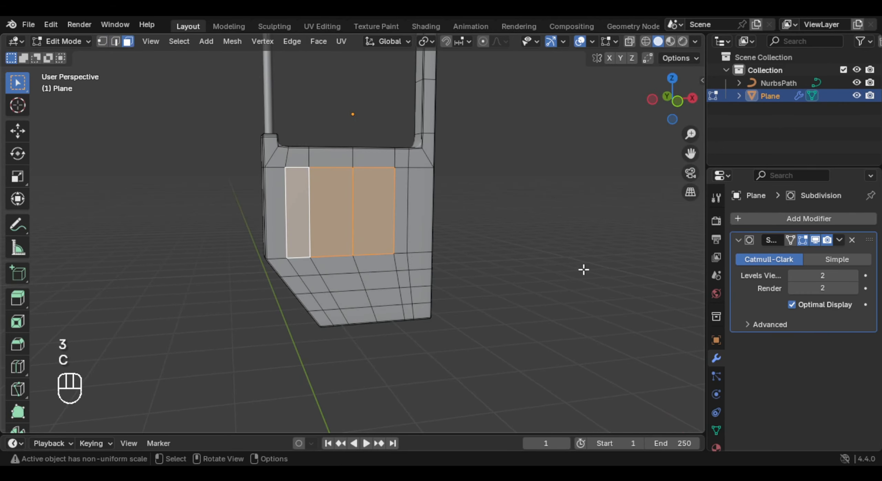
{"action": "key", "text": "c"}
{"action": "right_click", "coordinate": [423, 228]}
{"action": "key", "text": "c"}
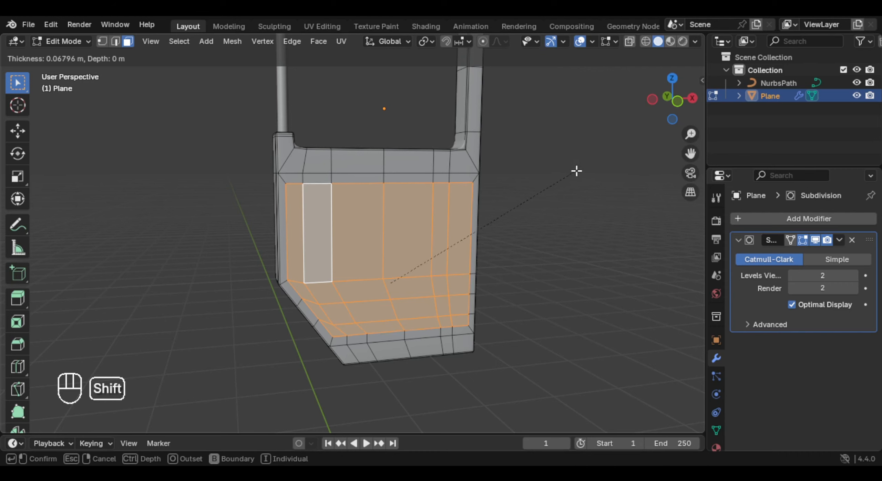
{"action": "left_click", "coordinate": [568, 175]}
- Extrude the inset panel faces about 0.04 m into the door to form a recess
{"action": "middle_click_drag", "start_coordinate": [472, 240], "coordinate": [617, 233]}
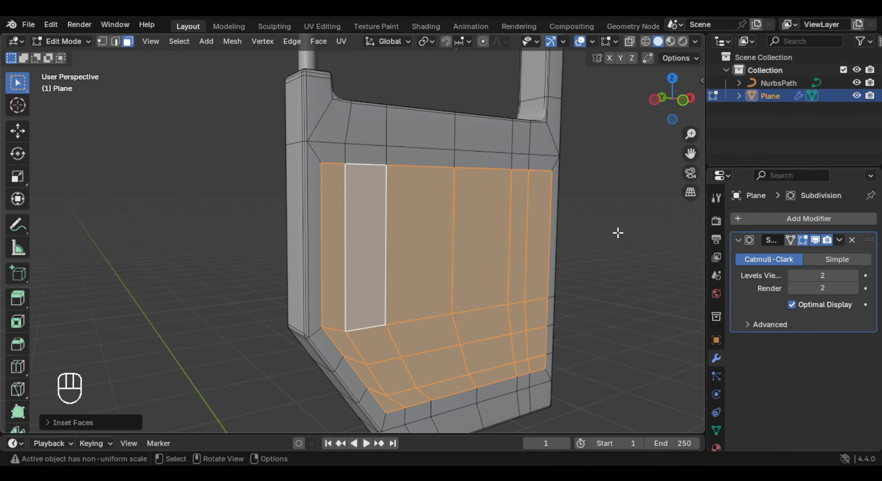
{"action": "key", "text": "e"}
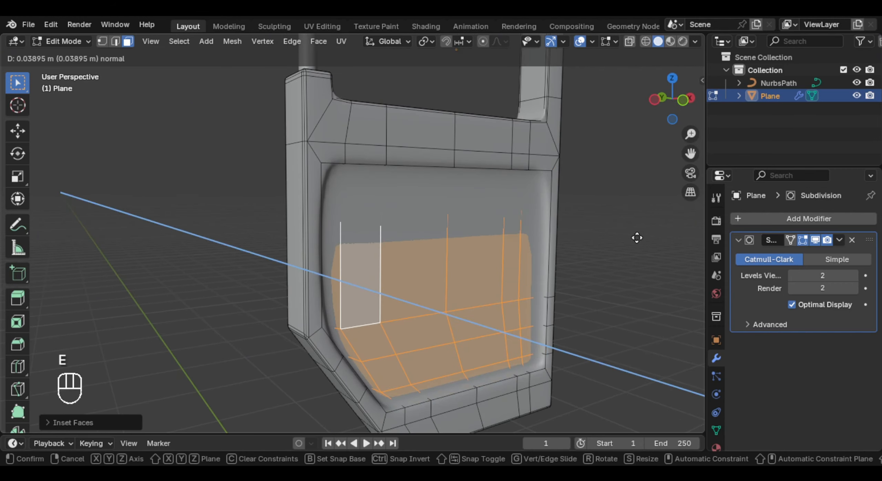
{"action": "left_click", "coordinate": [647, 237]}
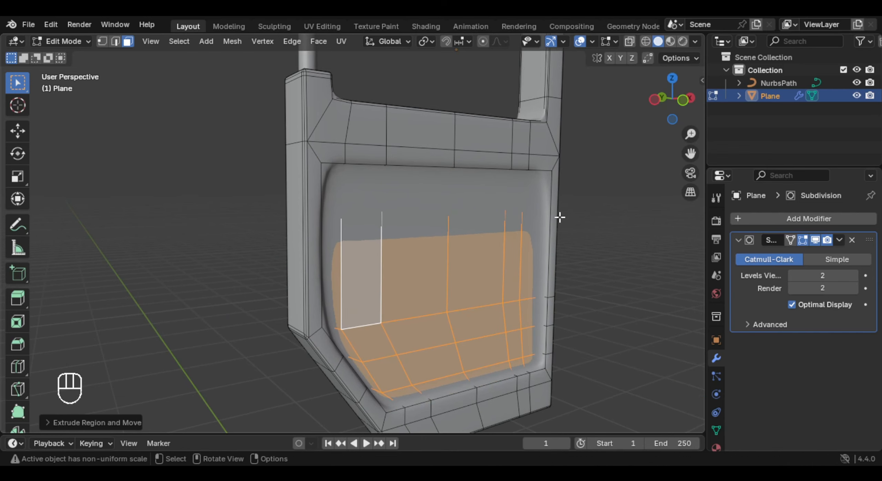
- Inset the recessed panel faces by about 0.012 m and return to Object Mode
{"action": "middle_click_drag", "start_coordinate": [559, 216], "coordinate": [640, 192]}
{"action": "key", "text": "i"}
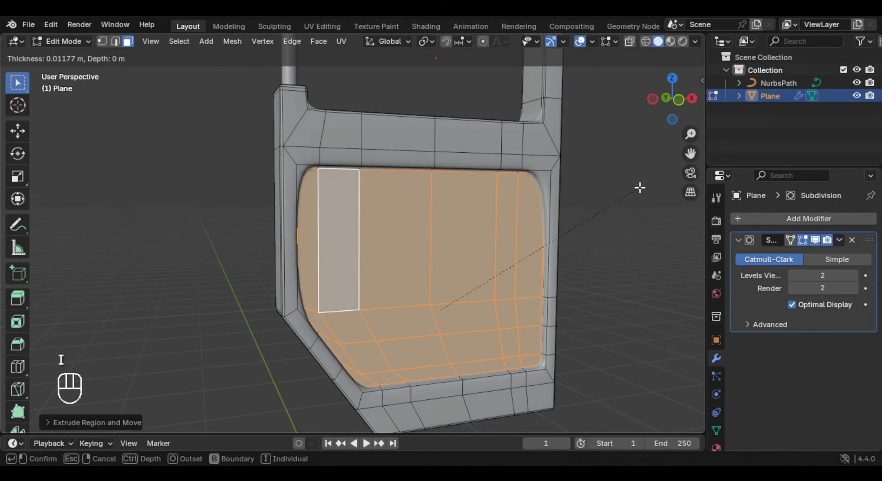
{"action": "left_click", "coordinate": [640, 187]}
{"action": "key", "text": "Tab"}
{"action": "middle_click_drag", "start_coordinate": [425, 198], "coordinate": [516, 199]}
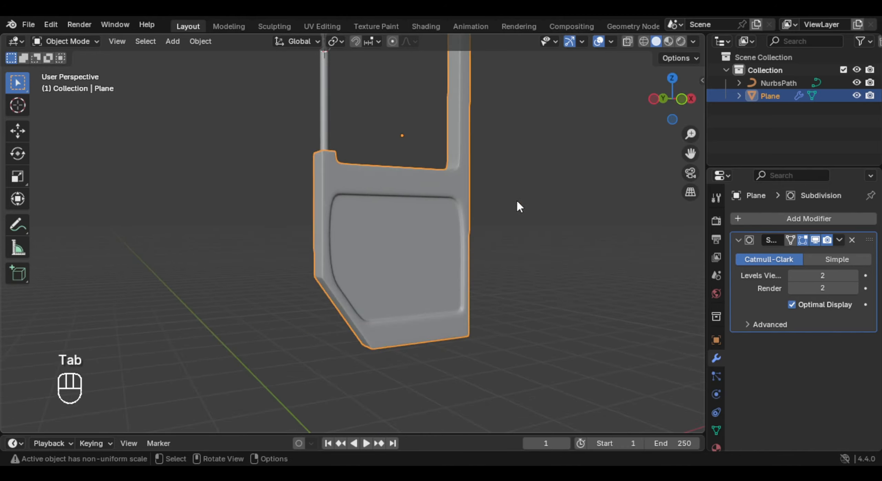
- Add a horizontal edge loop just below the top edge of the door's recessed panel and return to Object Mode
{"action": "key", "text": "Tab"}
{"action": "scroll", "coordinate": [516, 199], "scroll_direction": "up", "scroll_amount": 2}
{"action": "key", "text": "ctrl+r"}
{"action": "left_click", "coordinate": [311, 217]}
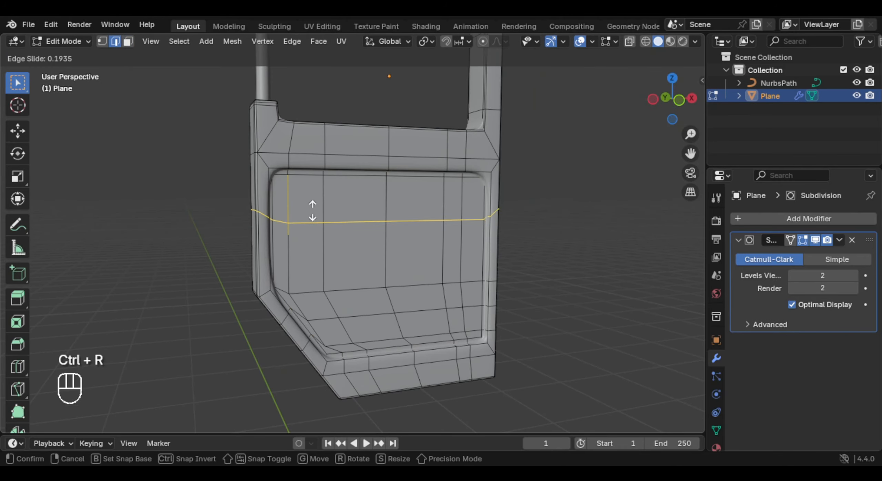
{"action": "left_click", "coordinate": [330, 176]}
{"action": "key", "text": "Tab"}
{"action": "middle_click_drag", "start_coordinate": [368, 224], "coordinate": [375, 243]}
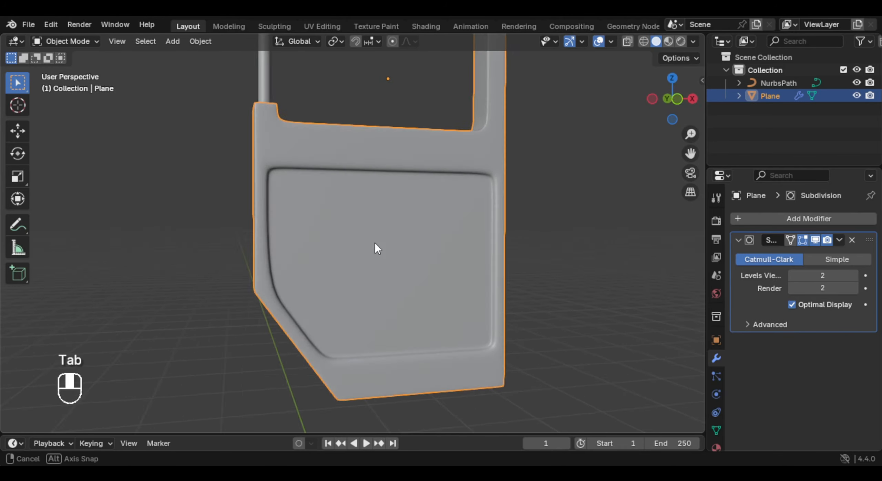
- Add a horizontal edge loop across the lower door just above its slanted corner and return to Object Mode
{"action": "scroll", "coordinate": [375, 243], "scroll_direction": "down", "scroll_amount": 1}
{"action": "key", "text": "Tab"}
{"action": "key", "text": "ctrl+r"}
{"action": "left_click", "coordinate": [267, 267]}
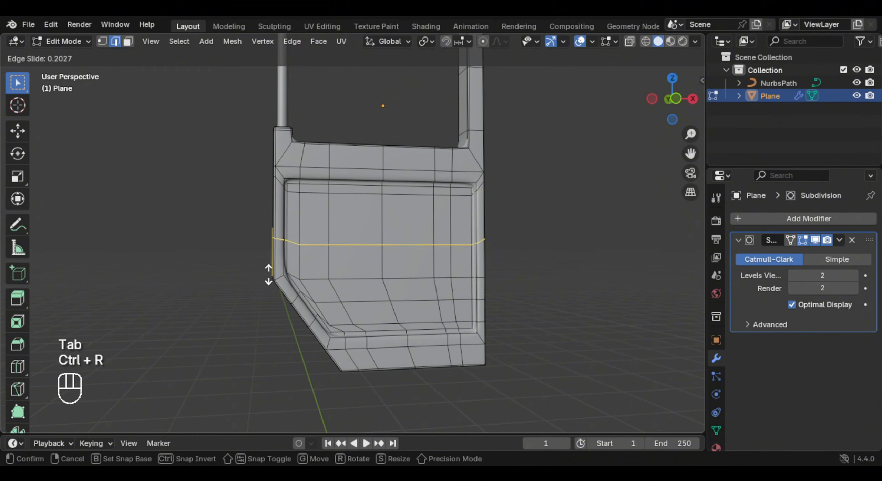
{"action": "left_click", "coordinate": [277, 303]}
{"action": "middle_click_drag", "start_coordinate": [341, 285], "coordinate": [356, 284]}
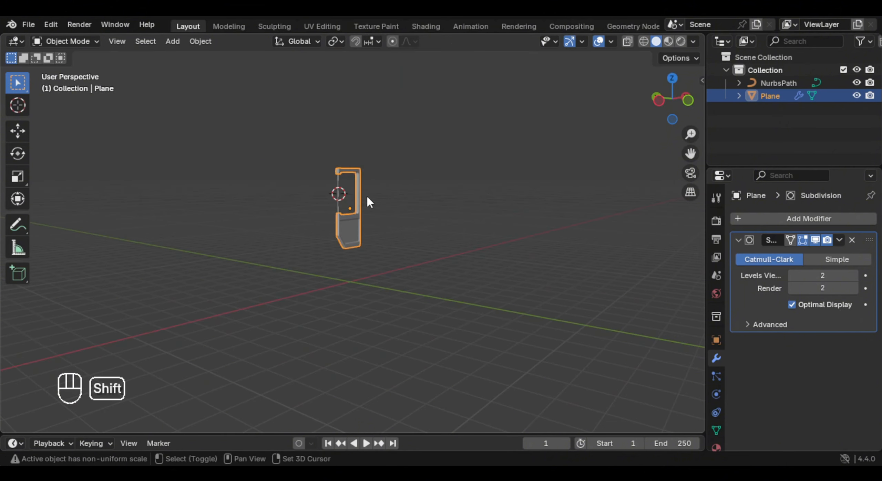
{"action": "middle_click_drag", "start_coordinate": [367, 196], "coordinate": [362, 203], "text": "shift"}
{"action": "scroll", "coordinate": [362, 210], "scroll_direction": "up", "scroll_amount": 3}
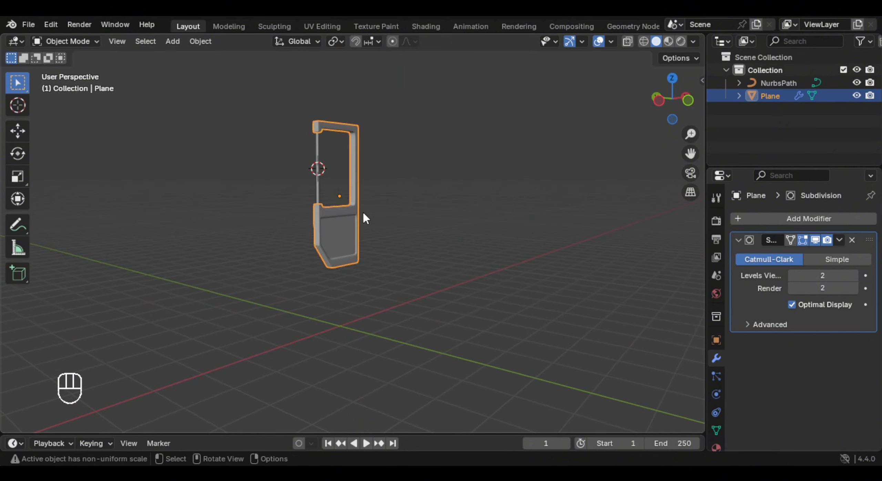
- Add a mesh plane, rotate it 90° about the X axis and move it away from the door
{"action": "key", "text": "shift+a"}
{"action": "mouse_move", "coordinate": [391, 198]}
{"action": "left_click", "coordinate": [451, 182]}
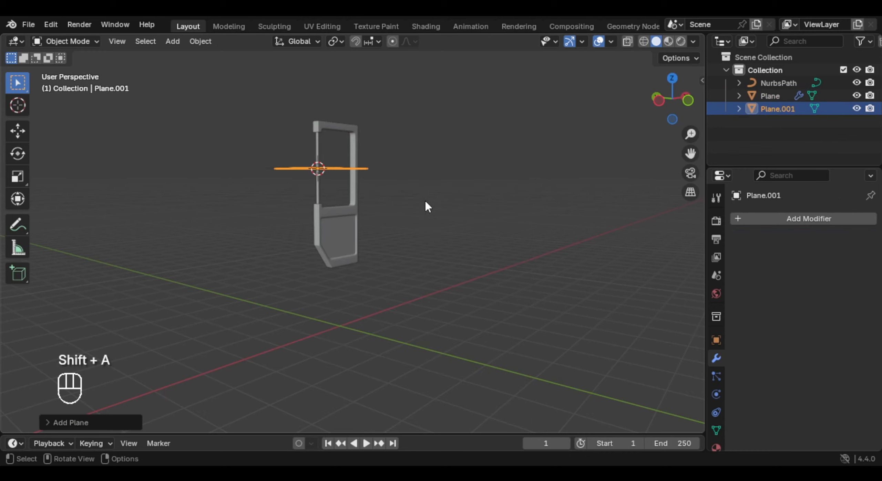
{"action": "key", "text": "KP_0"}
{"action": "key", "text": "r"}
{"action": "key", "text": "x"}
{"action": "key", "text": "KP_0"}
{"action": "key", "text": "KP_9"}
{"action": "key", "text": "r"}
{"action": "key", "text": "x"}
{"action": "key", "text": "KP_9"}
{"action": "key", "text": "KP_0"}
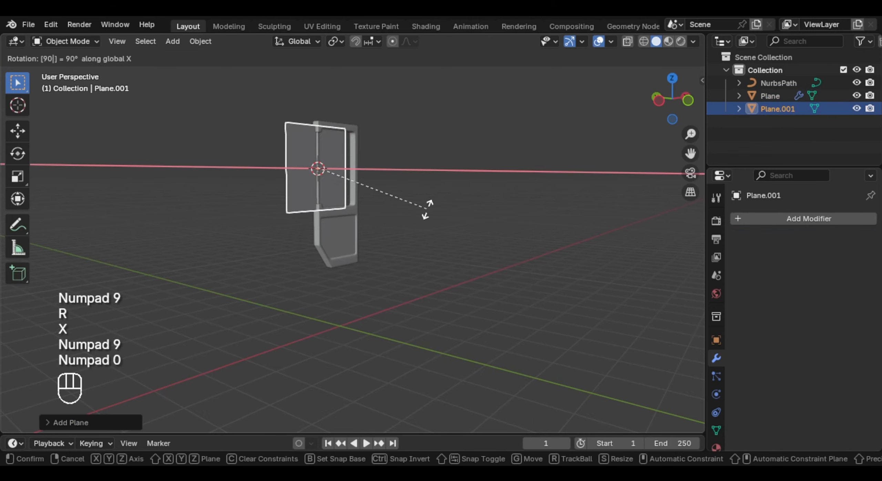
{"action": "key", "text": "Return"}
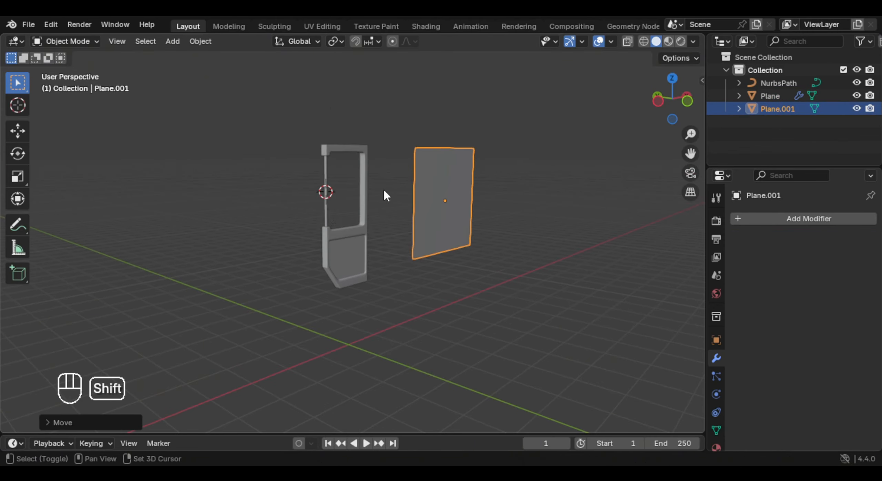
- Reset the 3D cursor to the world origin
{"action": "key", "text": "shift+s"}
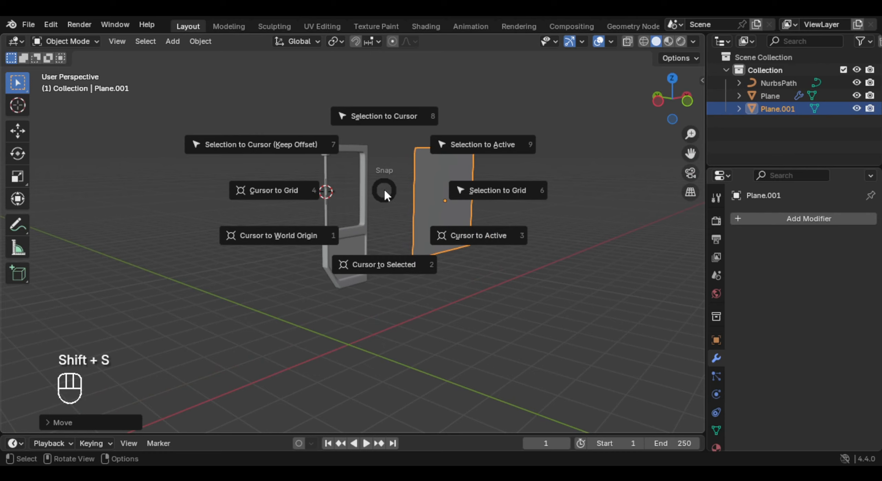
{"action": "left_click", "coordinate": [301, 237]}
{"action": "middle_click_drag", "start_coordinate": [319, 235], "coordinate": [451, 212]}
- Rotate the new plane 90° about the Z axis
{"action": "key", "text": "r"}
{"action": "key", "text": "z"}
{"action": "key", "text": "KP_9"}
{"action": "key", "text": "KP_0"}
{"action": "key", "text": "Return"}
- Scale the plane's whole mesh by about 1.6 along Z and about 1.1 along Y
{"action": "key", "text": "Tab"}
{"action": "key", "text": "a"}
{"action": "key", "text": "s"}
{"action": "key", "text": "z"}
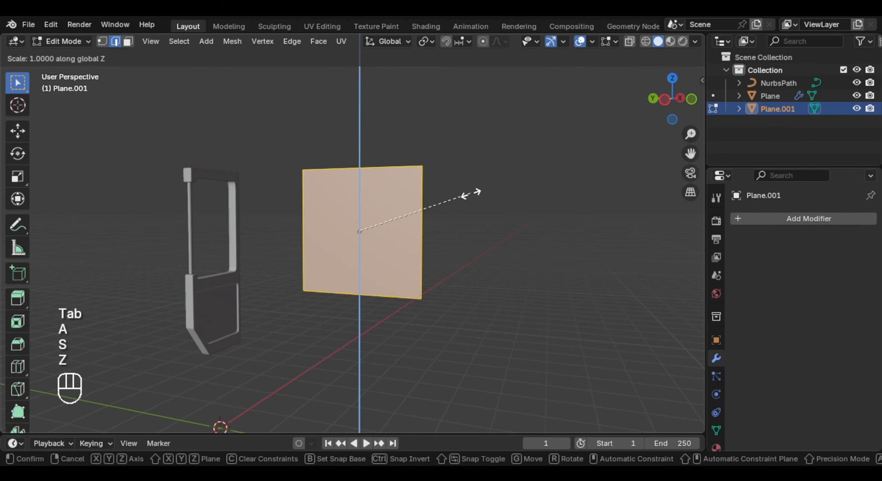
{"action": "left_click", "coordinate": [536, 189]}
{"action": "middle_click_drag", "start_coordinate": [535, 189], "coordinate": [510, 197]}
{"action": "key", "text": "s"}
{"action": "key", "text": "x"}
{"action": "key", "text": "y"}
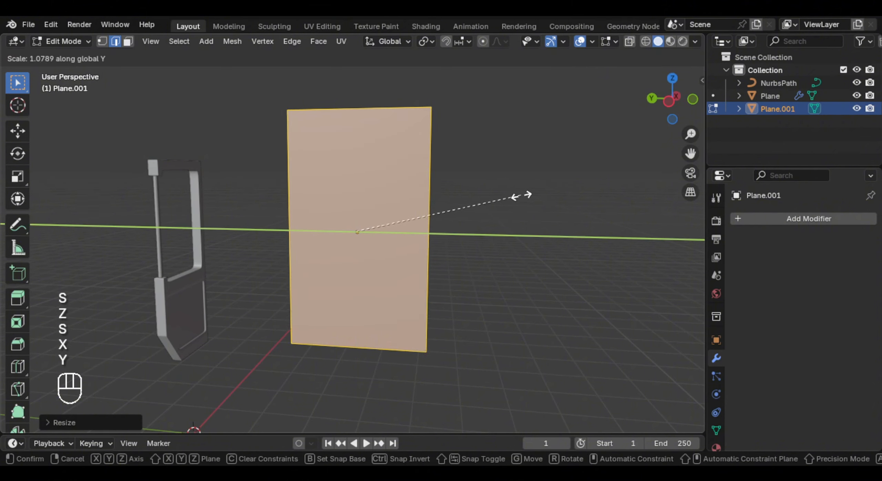
{"action": "left_click", "coordinate": [524, 194]}
- Cut the plane vertically through its middle and bevel that edge by about 0.026 m into a narrow strip
{"action": "key", "text": "ctrl+r"}
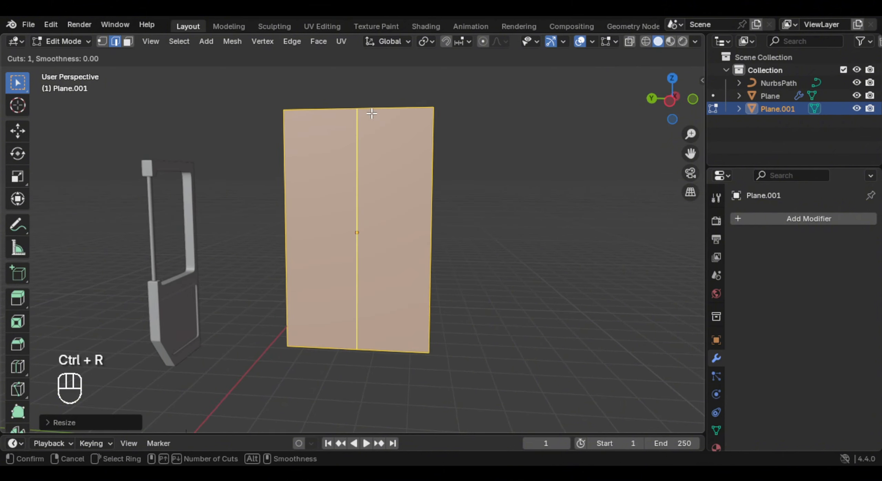
{"action": "left_click", "coordinate": [372, 115]}
{"action": "middle_click_drag", "start_coordinate": [381, 159], "coordinate": [409, 160]}
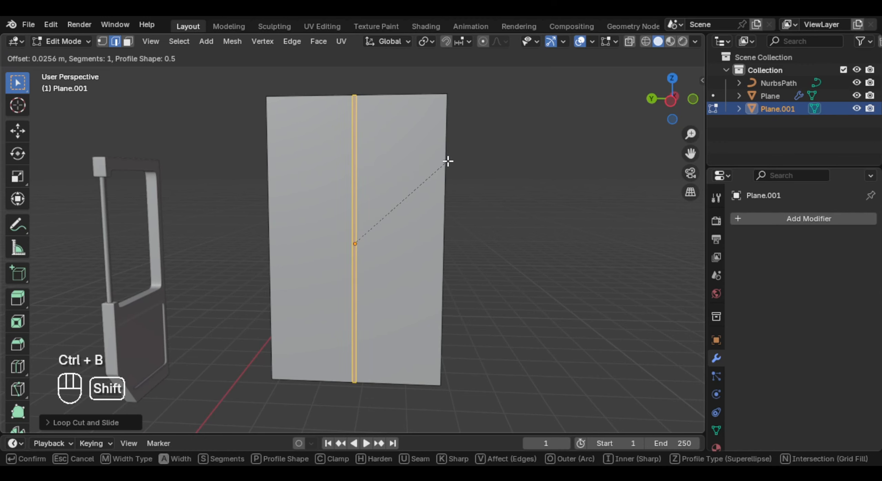
{"action": "left_click", "coordinate": [446, 162]}
- Delete the narrow centre strip's face to split the plane into two door leaves and return to Object Mode
{"action": "left_click", "coordinate": [127, 42]}
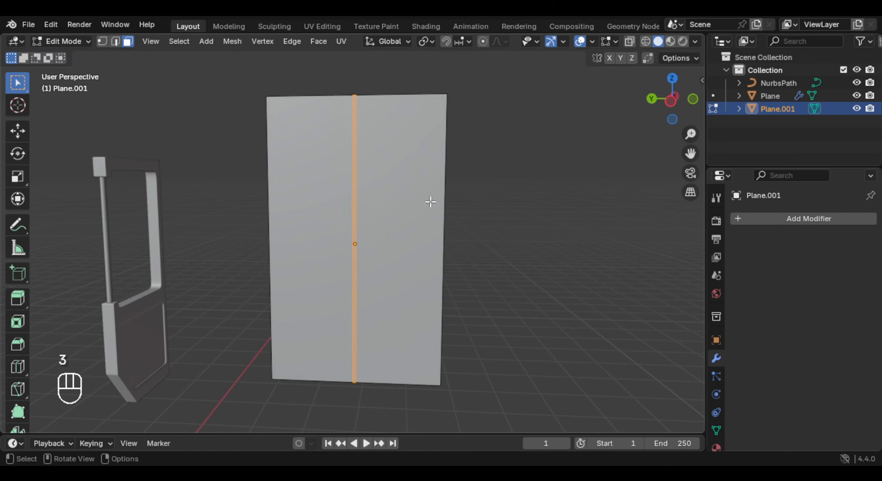
{"action": "key", "text": "x"}
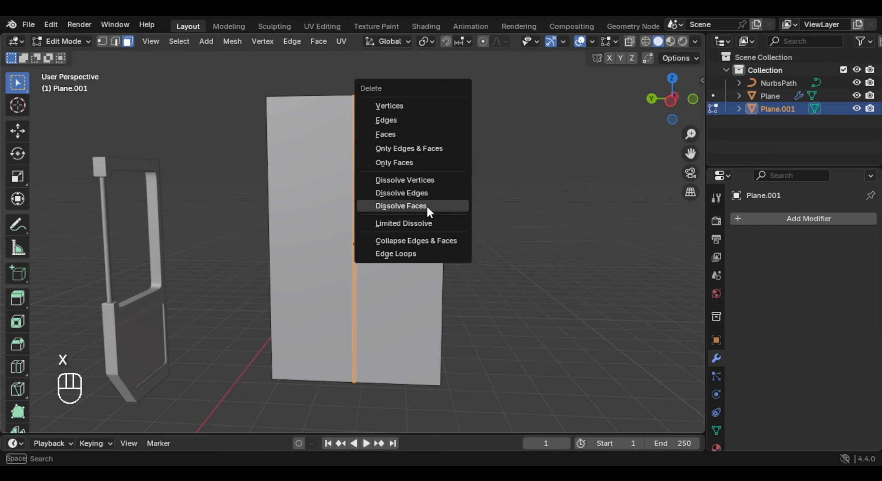
{"action": "left_click", "coordinate": [427, 205]}
{"action": "key", "text": "Tab"}
{"action": "key", "text": "Tab"}
{"action": "key", "text": "Tab"}
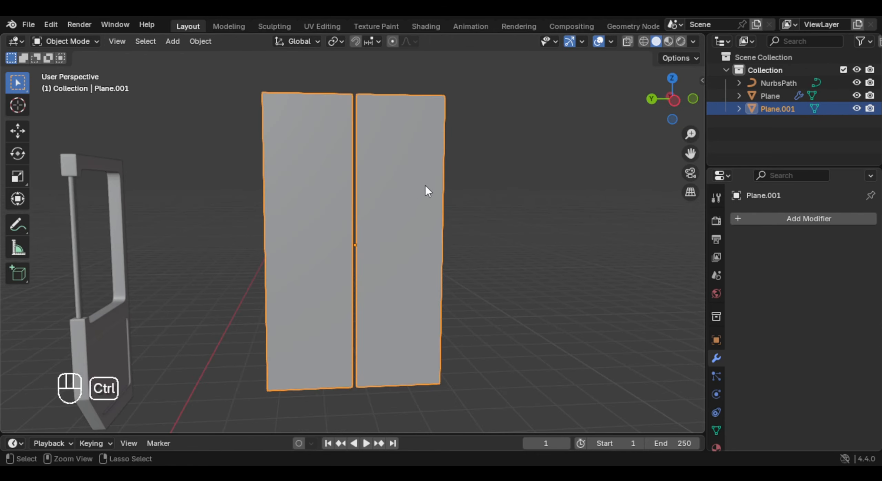
- Apply the object's transform and subdivide the faces of both door leaves twice
{"action": "key", "text": "ctrl+a"}
{"action": "left_click", "coordinate": [424, 184]}
{"action": "key", "text": "Tab"}
{"action": "key", "text": "a"}
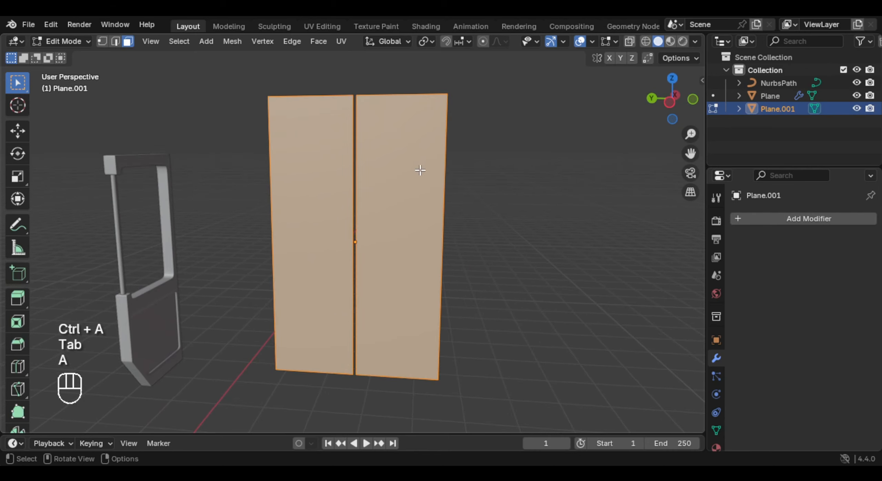
{"action": "right_click", "coordinate": [385, 141]}
{"action": "left_click", "coordinate": [383, 177]}
{"action": "right_click", "coordinate": [399, 175]}
{"action": "left_click", "coordinate": [402, 173]}
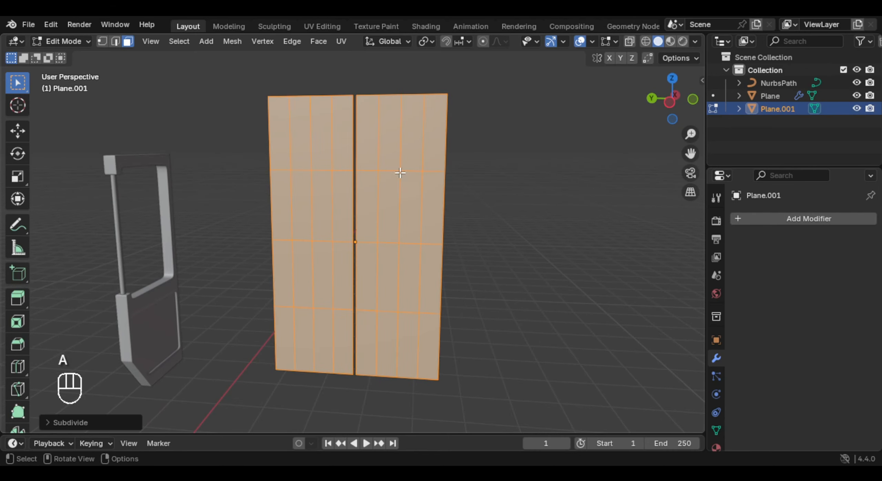
- Add a horizontal edge loop to each door leaf midway through the grid row just below the centre
{"action": "middle_click_drag", "start_coordinate": [418, 191], "coordinate": [437, 171]}
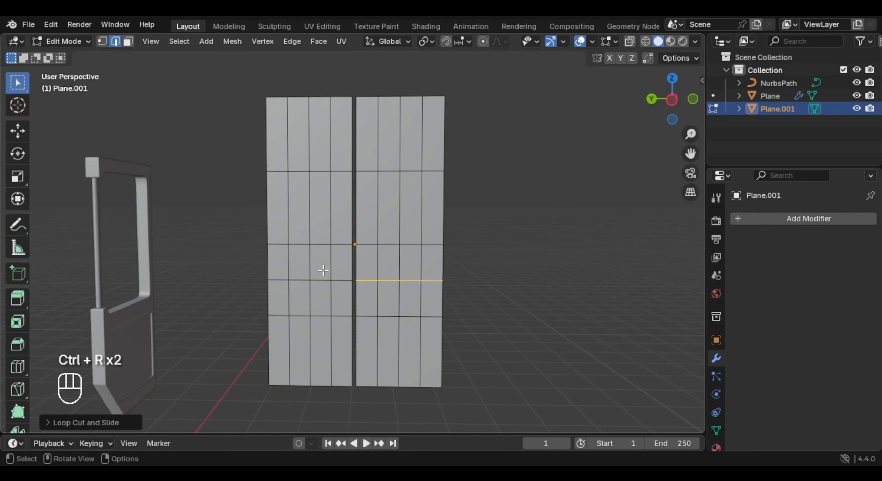
{"action": "left_click", "coordinate": [454, 233]}
- Inset the faces above the new loops slightly on both leaves and delete the inner faces to open the windows
{"action": "left_click", "coordinate": [379, 171]}
{"action": "key", "text": "c"}
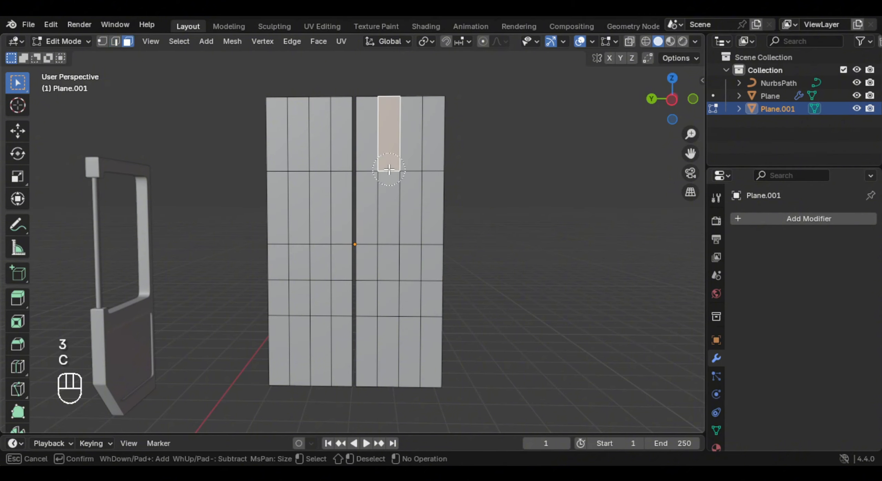
{"action": "left_click_drag", "start_coordinate": [410, 229], "coordinate": [370, 265]}
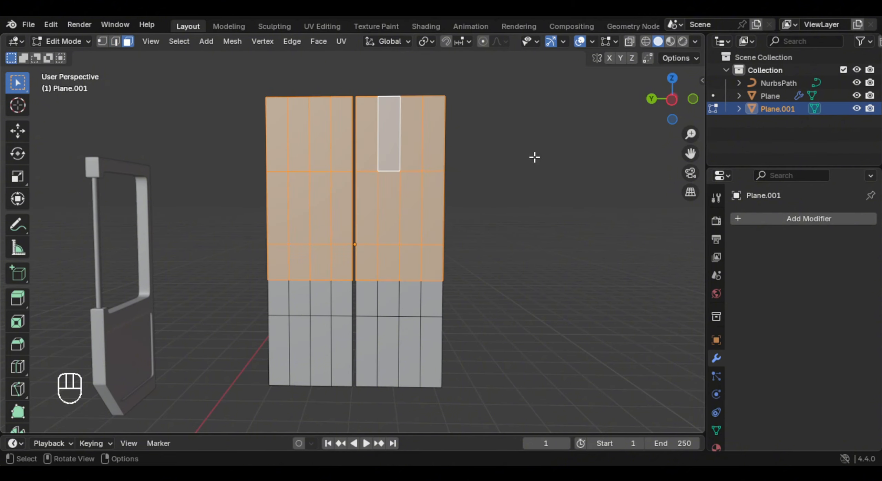
{"action": "key", "text": "i"}
{"action": "left_click", "coordinate": [526, 159]}
{"action": "key", "text": "x"}
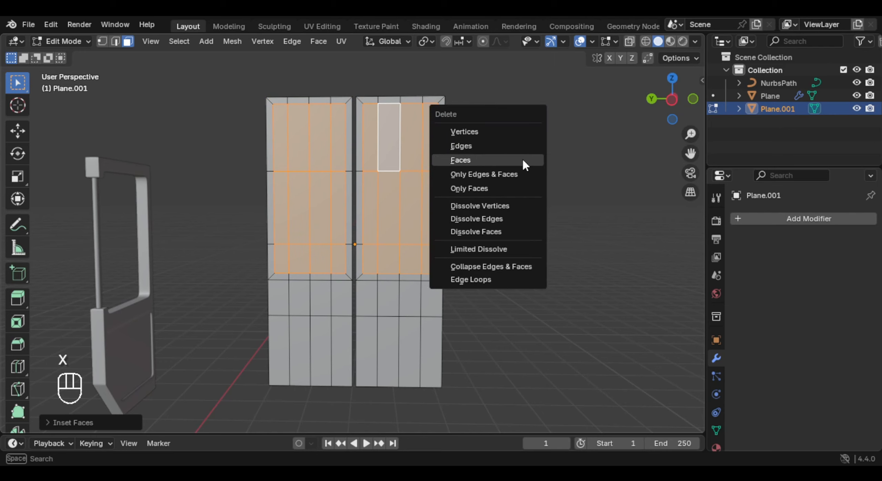
{"action": "left_click", "coordinate": [524, 160]}
- Extrude all faces of both door leaves by about 0.24 m to give them thickness
{"action": "middle_click_drag", "start_coordinate": [464, 163], "coordinate": [448, 260]}
{"action": "key", "text": "Tab"}
{"action": "key", "text": "Tab"}
{"action": "key", "text": "a"}
{"action": "key", "text": "e"}
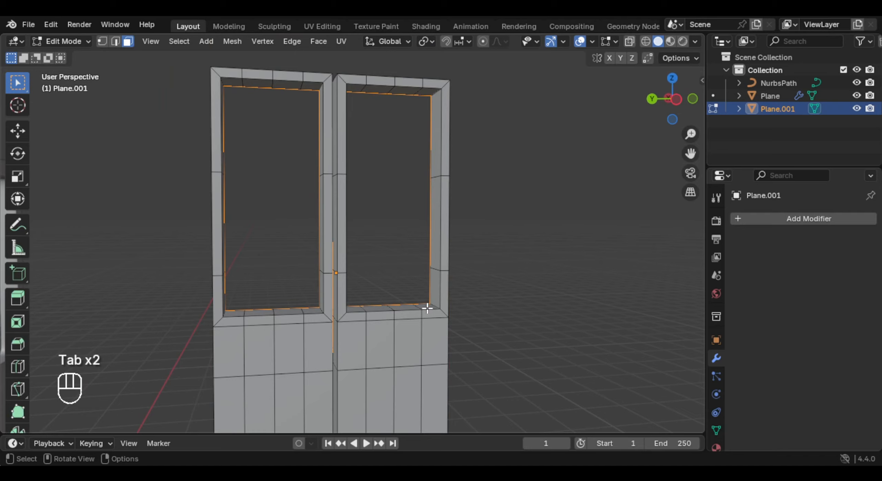
{"action": "middle_click_drag", "start_coordinate": [423, 303], "coordinate": [375, 312]}
- Select the sharp edges of both door leaves and bevel them by about 0.02 m with 2 segments
{"action": "left_click", "coordinate": [347, 310]}
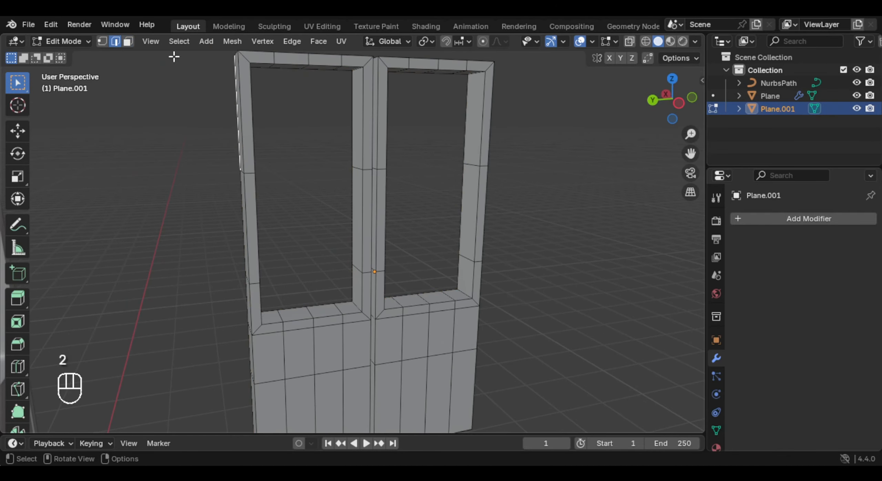
{"action": "left_click", "coordinate": [183, 42]}
{"action": "left_click", "coordinate": [229, 258]}
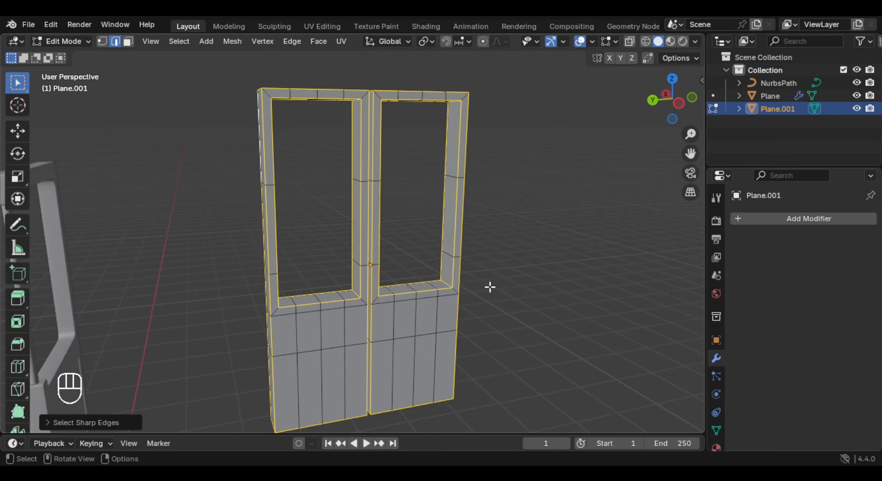
{"action": "scroll", "coordinate": [490, 287], "scroll_direction": "up", "scroll_amount": 3}
{"action": "key", "text": "ctrl+b"}
{"action": "scroll", "coordinate": [475, 193], "scroll_direction": "up", "scroll_amount": 1}
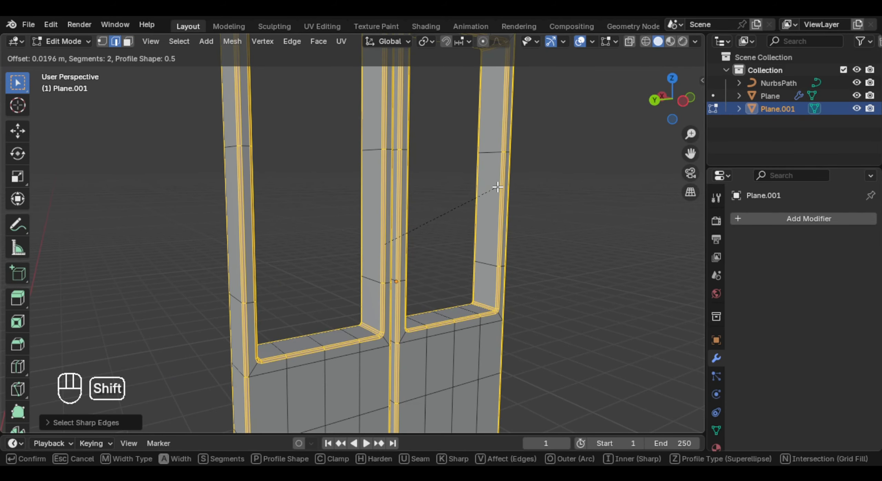
- Add a vertical edge loop near the left leaf's outer edge and connect it to the window's lower corner on both faces
{"action": "key", "text": "ctrl+r"}
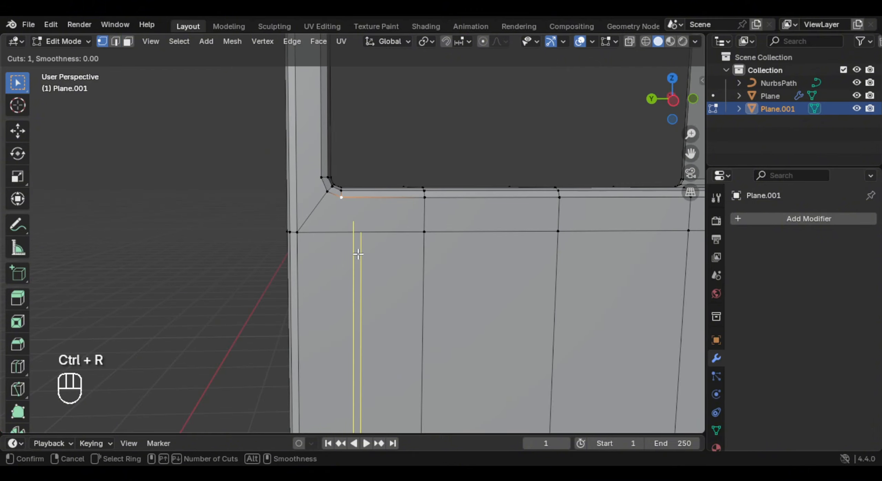
{"action": "left_click", "coordinate": [358, 255]}
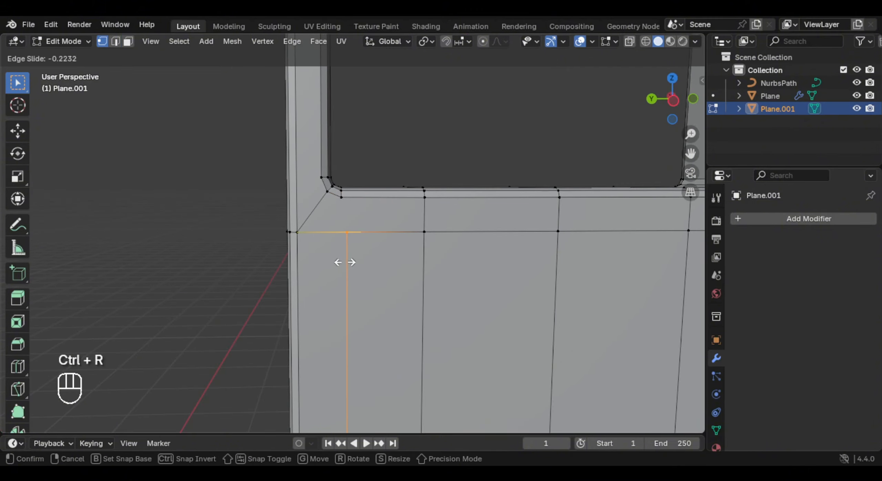
{"action": "left_click", "coordinate": [338, 264]}
{"action": "left_click", "coordinate": [340, 199]}
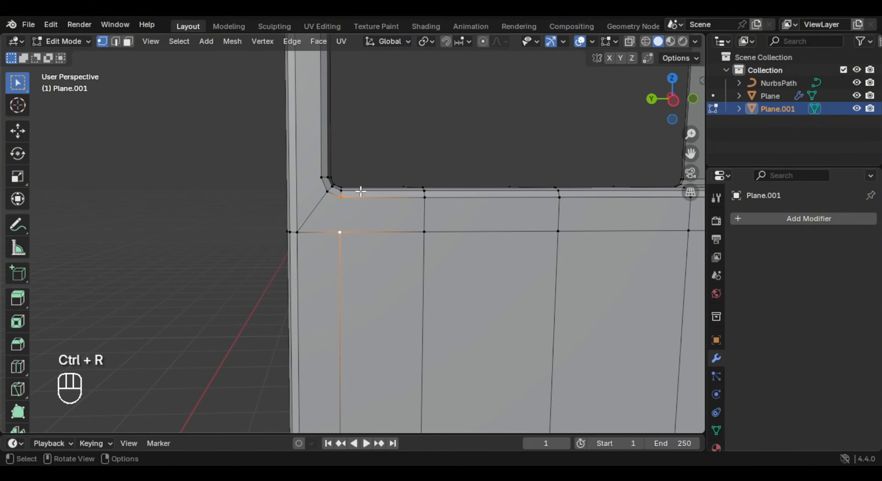
{"action": "key", "text": "j"}
{"action": "middle_click_drag", "start_coordinate": [361, 192], "coordinate": [235, 225]}
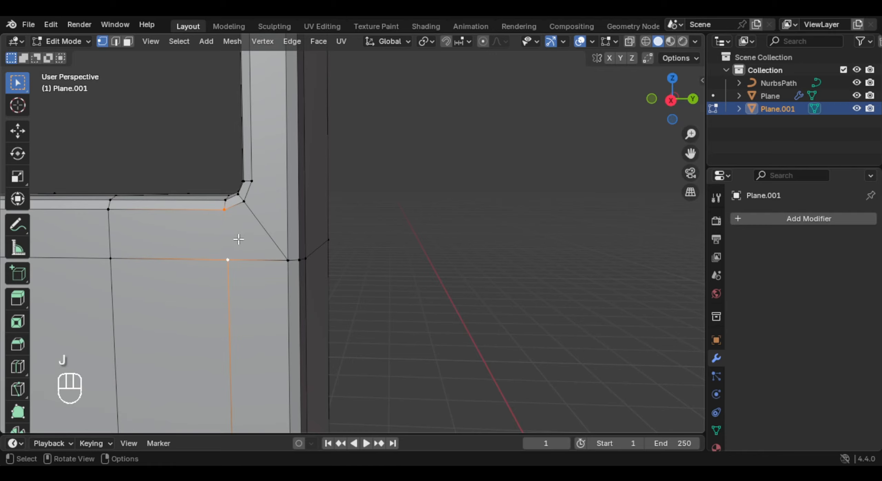
{"action": "key", "text": "j"}
- Add a vertical edge loop near the right leaf's outer edge and connect it to the window's lower outer corner on both faces
{"action": "middle_click_drag", "start_coordinate": [304, 223], "coordinate": [493, 196]}
{"action": "scroll", "coordinate": [492, 197], "scroll_direction": "down", "scroll_amount": 5}
{"action": "middle_click_drag", "start_coordinate": [493, 196], "coordinate": [435, 99], "text": "shift"}
{"action": "scroll", "coordinate": [434, 99], "scroll_direction": "up", "scroll_amount": 3}
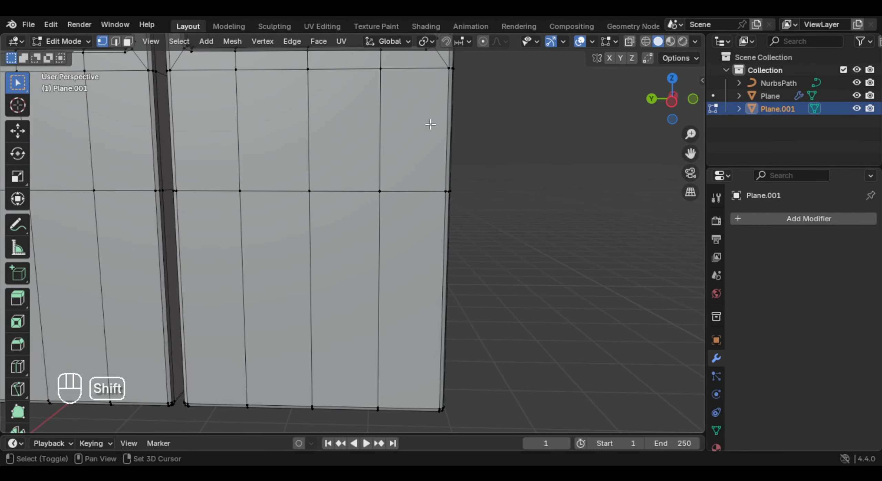
{"action": "scroll", "coordinate": [430, 125], "scroll_direction": "down", "scroll_amount": 3}
{"action": "key", "text": "ctrl+r"}
{"action": "left_click", "coordinate": [396, 161]}
{"action": "left_click", "coordinate": [402, 158]}
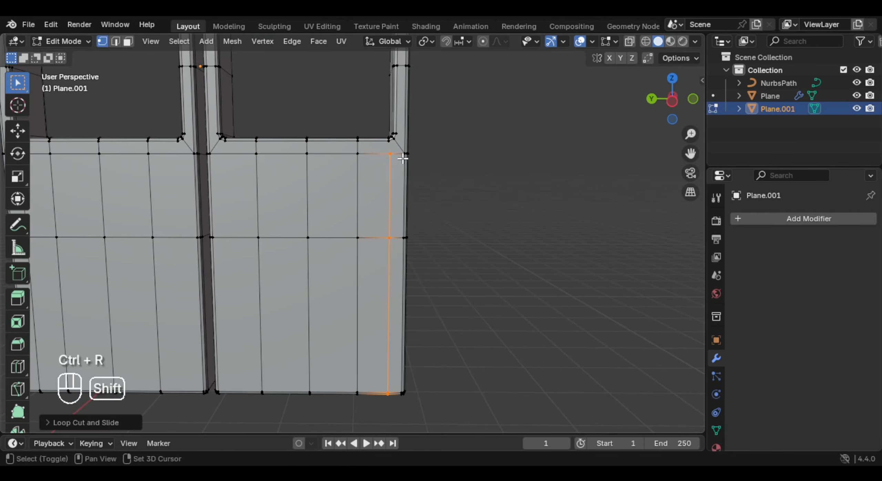
{"action": "scroll", "coordinate": [402, 158], "scroll_direction": "up", "scroll_amount": 4}
{"action": "middle_click_drag", "start_coordinate": [350, 181], "coordinate": [335, 196]}
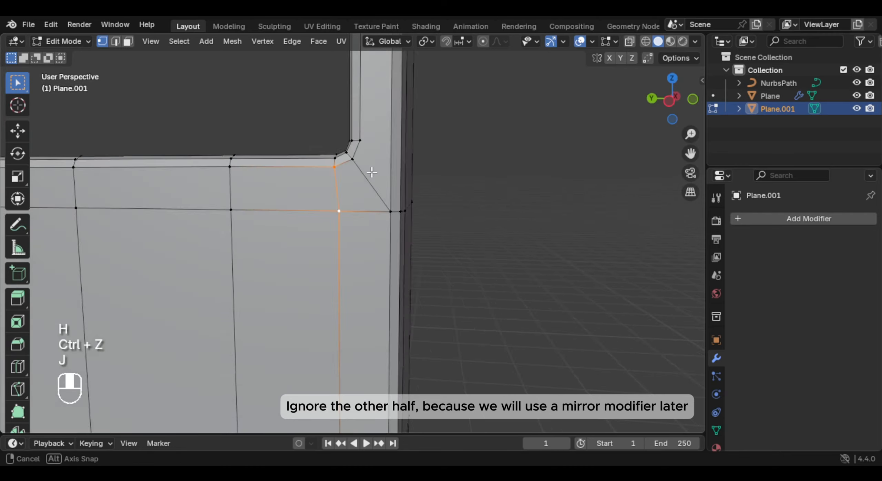
{"action": "middle_click_drag", "start_coordinate": [372, 173], "coordinate": [435, 200]}
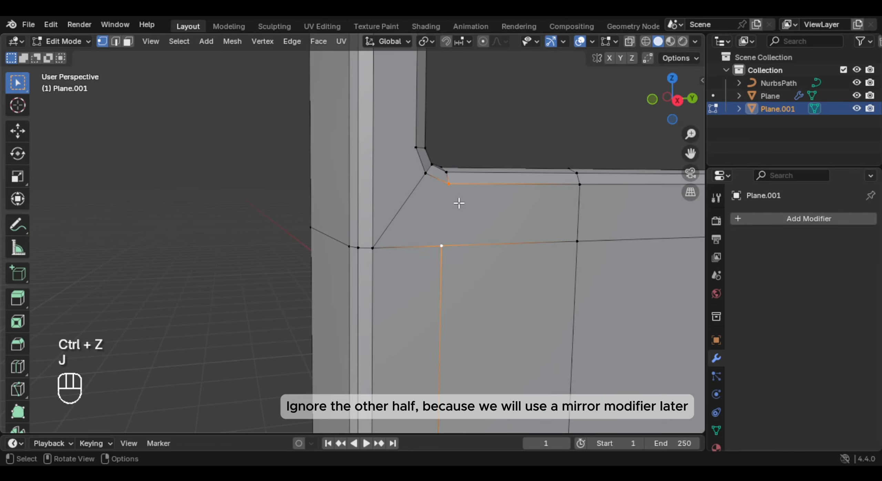
- Add a horizontal edge loop across the right leaf's outer stile and connect it to the window's lower corner vertices on both faces
{"action": "scroll", "coordinate": [459, 204], "scroll_direction": "down", "scroll_amount": 3}
{"action": "key", "text": "ctrl+r"}
{"action": "left_click", "coordinate": [371, 195]}
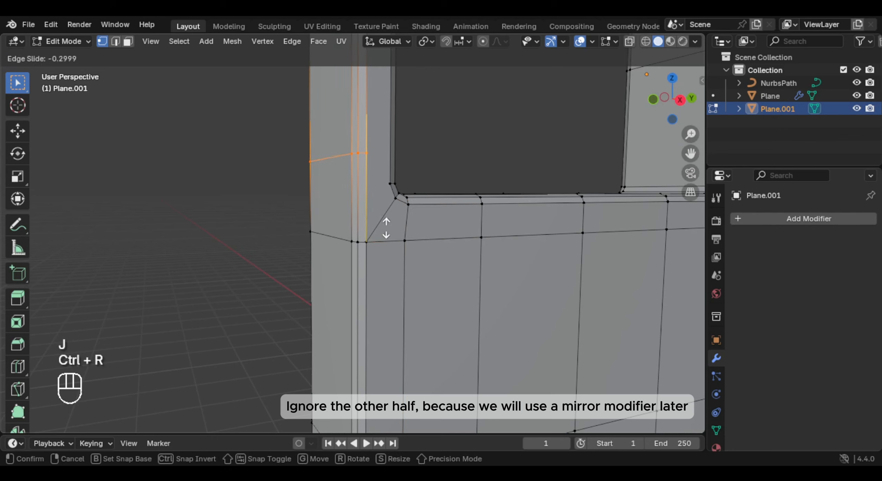
{"action": "left_click", "coordinate": [393, 255]}
{"action": "left_click", "coordinate": [383, 188], "text": "shift"}
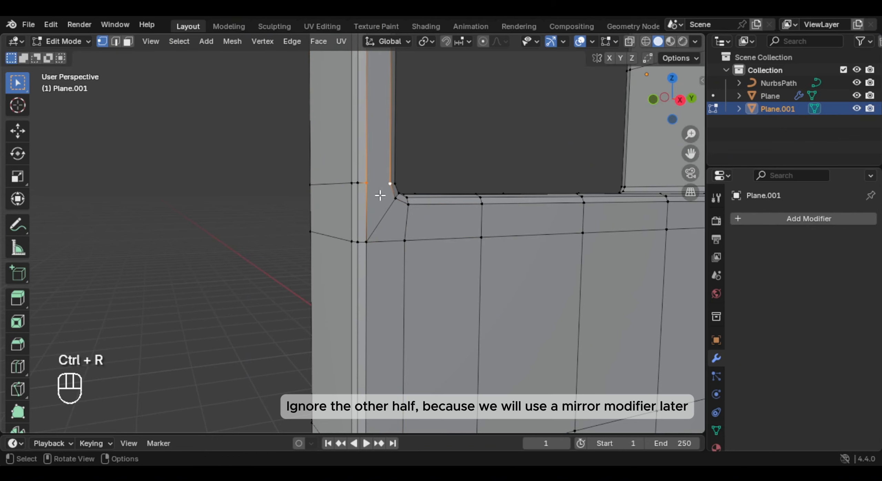
{"action": "key", "text": "j"}
{"action": "middle_click_drag", "start_coordinate": [380, 196], "coordinate": [406, 210]}
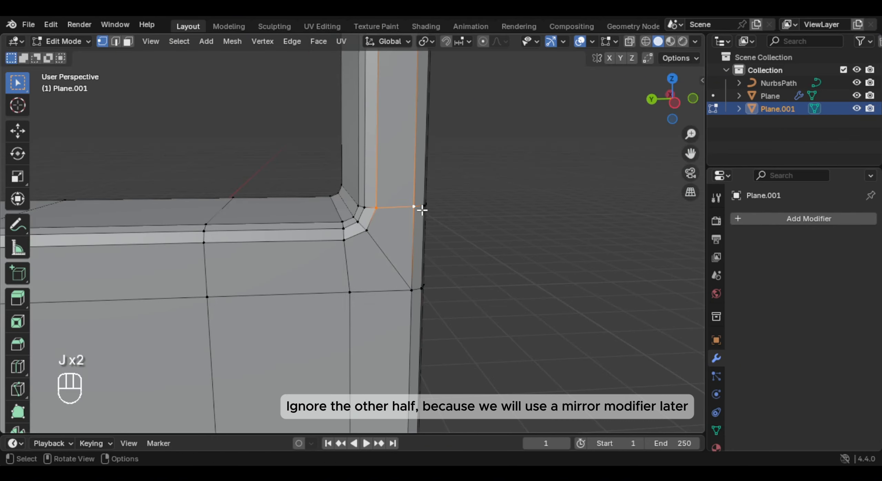
- Add a horizontal edge loop across the right leaf's outer stile near the window's upper corner
{"action": "scroll", "coordinate": [422, 210], "scroll_direction": "down", "scroll_amount": 5}
{"action": "middle_click_drag", "start_coordinate": [393, 64], "coordinate": [343, 224], "text": "shift"}
{"action": "scroll", "coordinate": [392, 240], "scroll_direction": "up", "scroll_amount": 4}
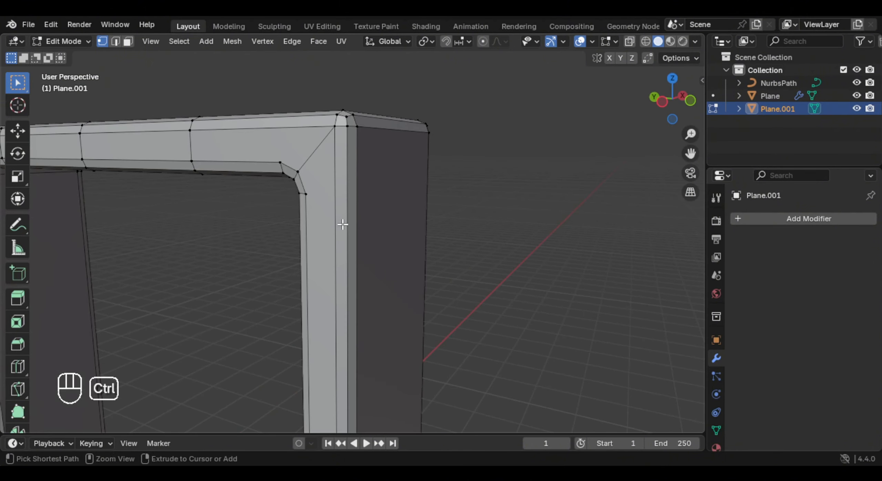
{"action": "key", "text": "ctrl+r"}
{"action": "left_click", "coordinate": [344, 220]}
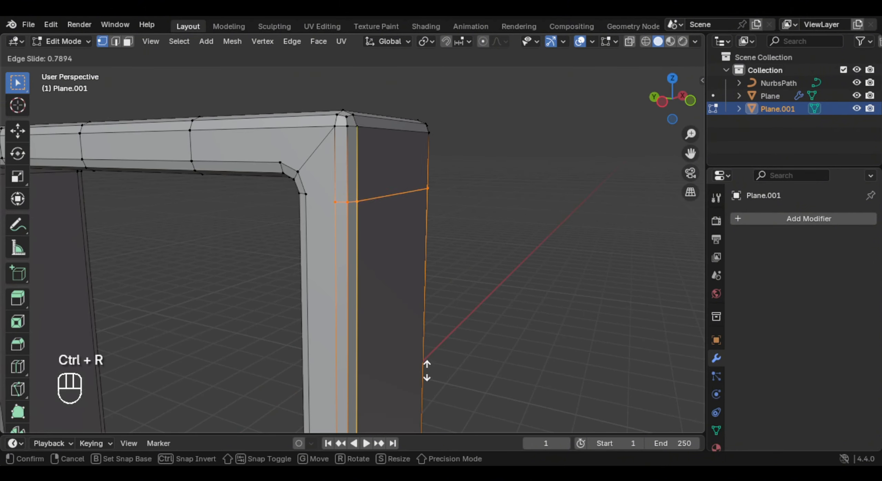
- Shade the two-leaf door smooth and add a Subdivision modifier at level 2
{"action": "key", "text": "Tab"}
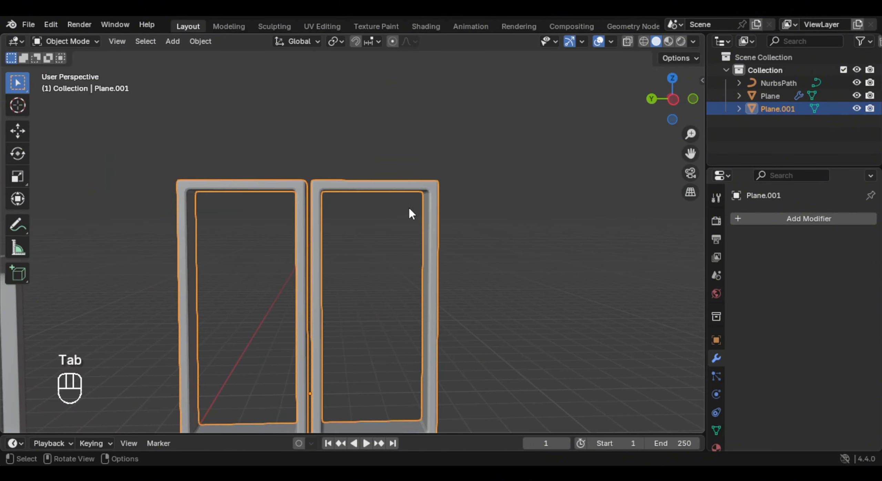
{"action": "right_click", "coordinate": [392, 193]}
{"action": "left_click", "coordinate": [360, 196]}
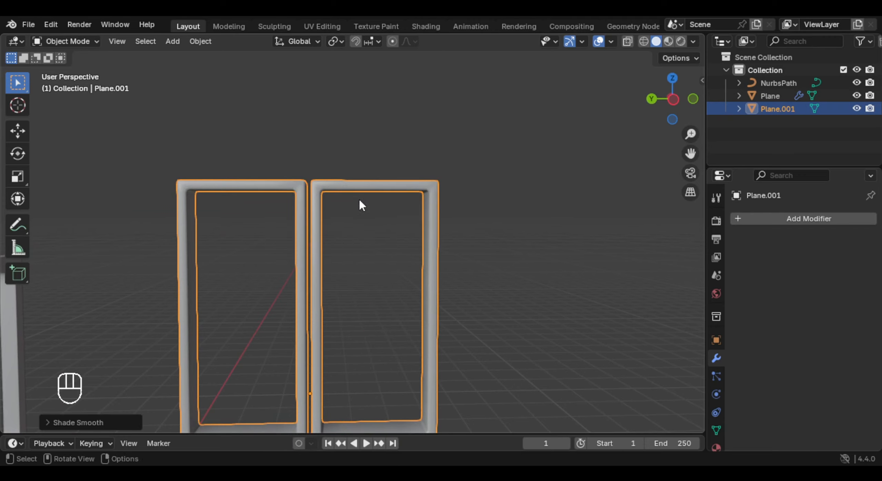
{"action": "middle_click_drag", "start_coordinate": [359, 200], "coordinate": [412, 255]}
{"action": "key", "text": "ctrl+2"}
{"action": "scroll", "coordinate": [327, 207], "scroll_direction": "up", "scroll_amount": 2}
{"action": "middle_click_drag", "start_coordinate": [327, 207], "coordinate": [400, 259], "text": "shift"}
{"action": "scroll", "coordinate": [406, 241], "scroll_direction": "up", "scroll_amount": 3}
- Add horizontal edge loops across the inner stiles near the windows' lower corners, and restore the subdivision's viewport display
{"action": "key", "text": "Tab"}
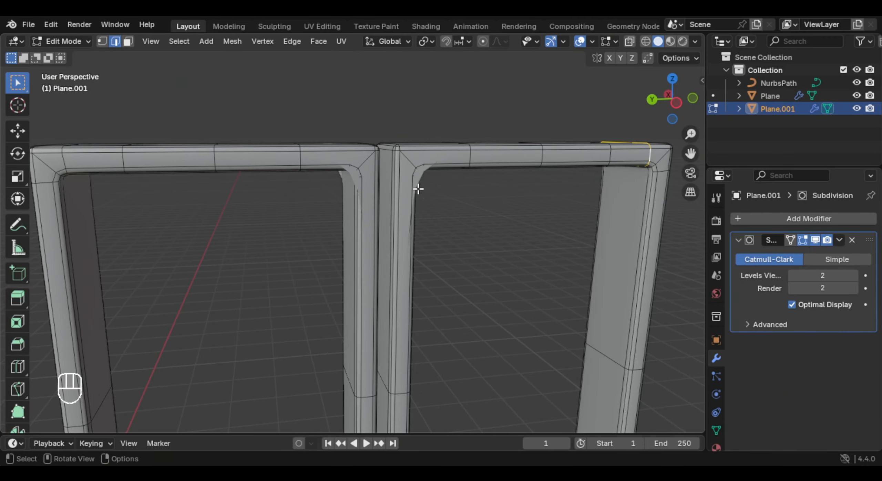
{"action": "middle_click_drag", "start_coordinate": [417, 191], "coordinate": [378, 223], "text": "shift"}
{"action": "scroll", "coordinate": [377, 222], "scroll_direction": "up", "scroll_amount": 3}
{"action": "key", "text": "ctrl+r"}
{"action": "left_click", "coordinate": [348, 191]}
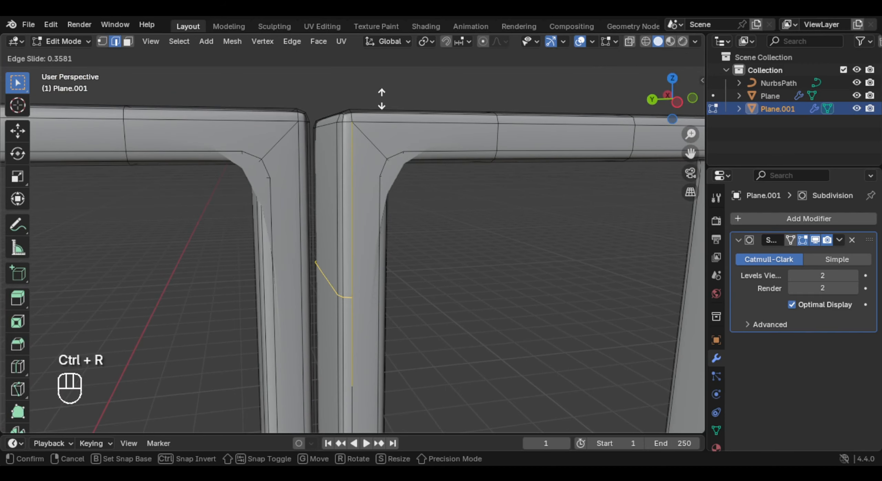
{"action": "key", "text": "ctrl+z"}
{"action": "key", "text": "ctrl+r"}
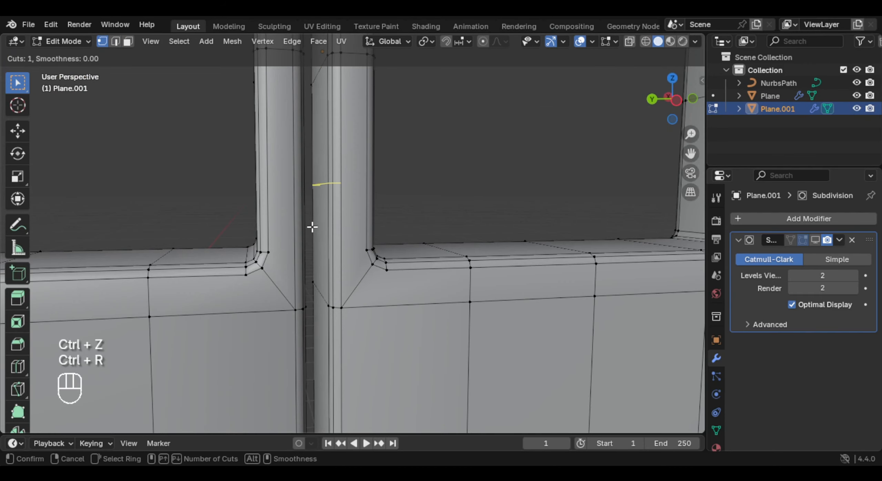
{"action": "left_click", "coordinate": [334, 222]}
{"action": "key", "text": "Tab"}
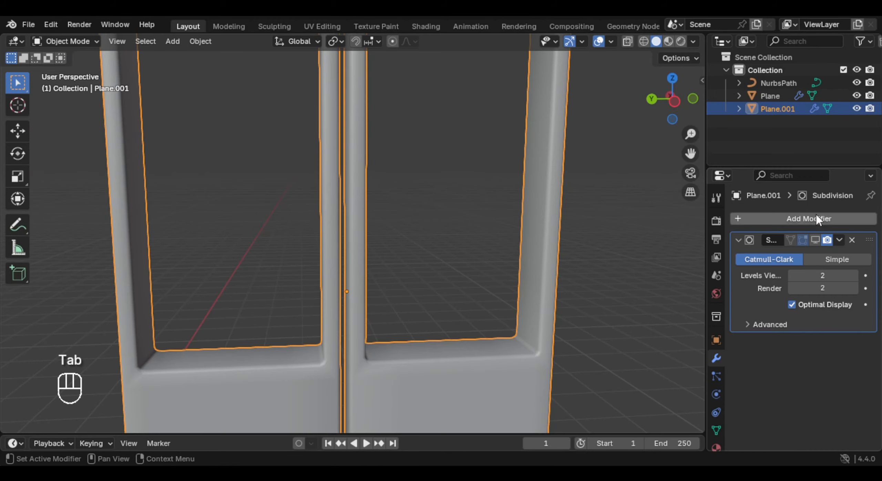
{"action": "left_click", "coordinate": [818, 241]}
- Edge-slide the vertical and horizontal loops beside the right leaf's lower outer window corner away from the corner
{"action": "mouse_move", "coordinate": [431, 213]}
{"action": "middle_mouse_down"}
{"action": "mouse_move", "coordinate": [380, 216]}
{"action": "mouse_move", "coordinate": [427, 220]}
{"action": "middle_mouse_up"}
{"action": "middle_click_drag", "start_coordinate": [427, 220], "coordinate": [482, 240], "text": "shift"}
{"action": "middle_click_drag", "start_coordinate": [482, 239], "coordinate": [453, 263], "text": "shift"}
{"action": "scroll", "coordinate": [454, 263], "scroll_direction": "up", "scroll_amount": 3}
{"action": "key", "text": "Tab"}
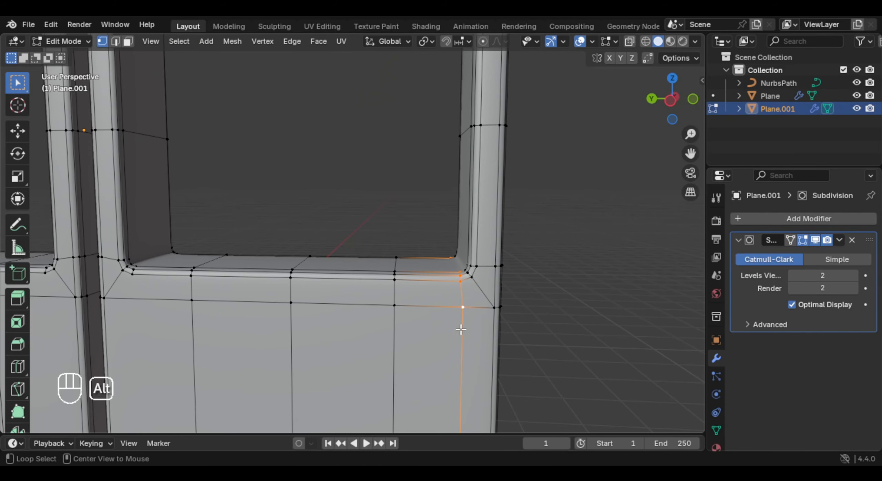
{"action": "key", "text": "g"}
{"action": "key", "text": "g"}
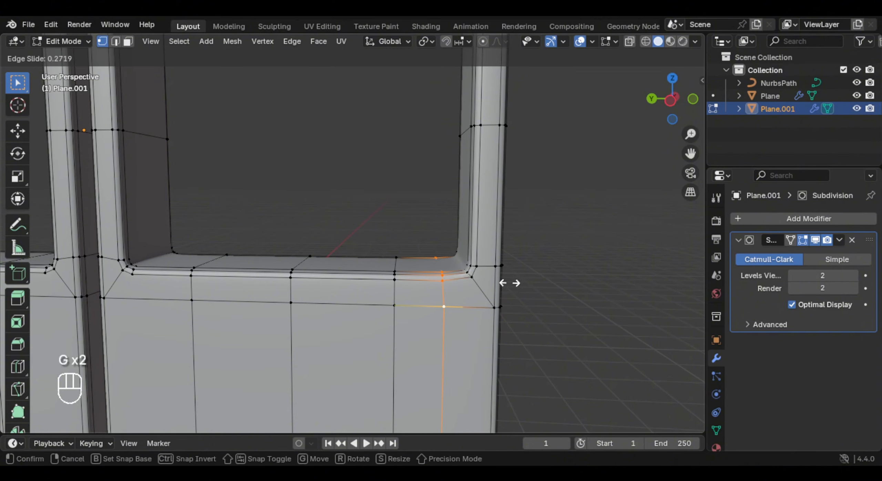
{"action": "left_click", "coordinate": [509, 283]}
{"action": "left_click", "coordinate": [492, 266], "text": "alt"}
{"action": "key", "text": "g"}
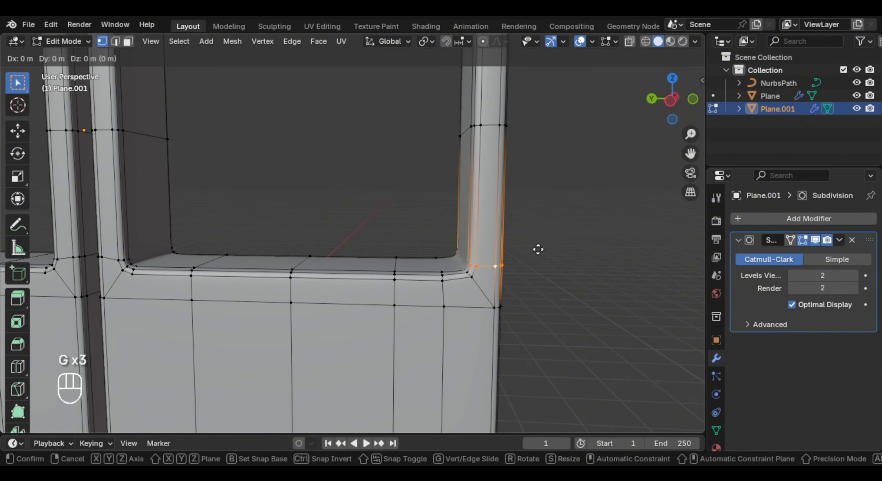
{"action": "key", "text": "g"}
{"action": "left_click", "coordinate": [540, 241]}
- In the right orthographic view with X-ray on, delete all vertices of the right leaf
{"action": "key", "text": "KP_3"}
{"action": "key", "text": "alt+z"}
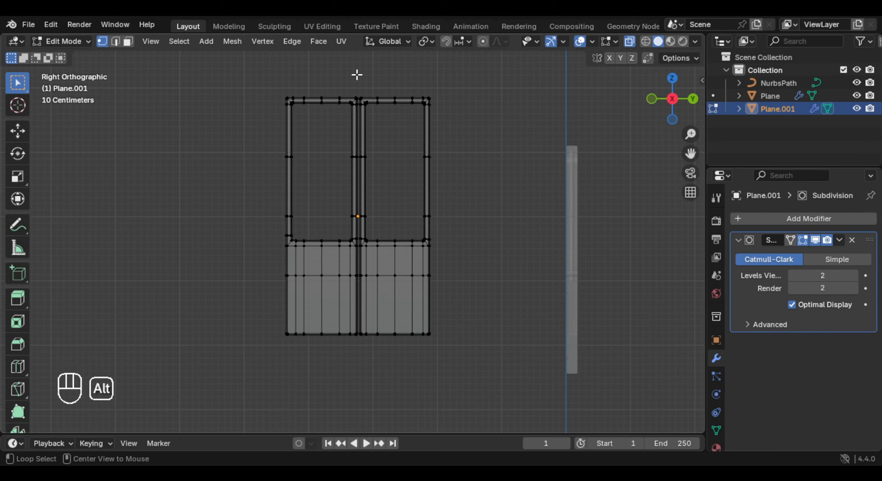
{"action": "key", "text": "alt+z"}
{"action": "key", "text": "alt+z"}
{"action": "scroll", "coordinate": [382, 94], "scroll_direction": "up", "scroll_amount": 1}
{"action": "middle_click_drag", "start_coordinate": [392, 103], "coordinate": [412, 125], "text": "shift"}
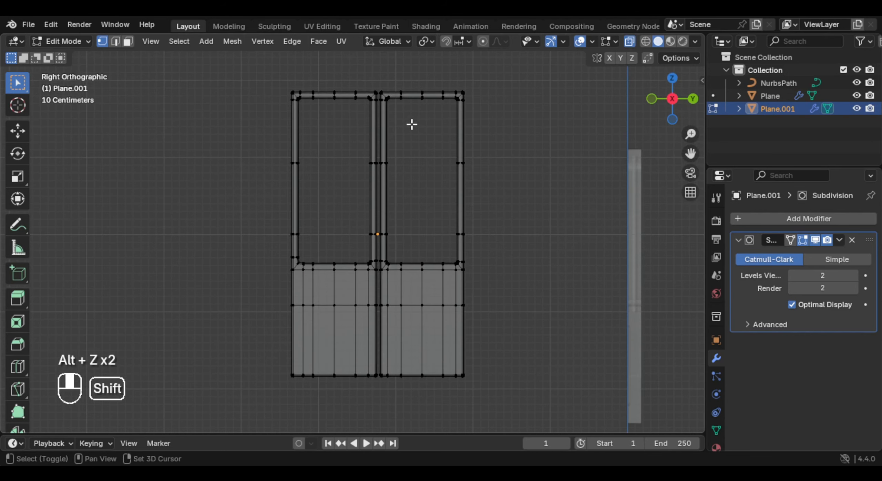
{"action": "left_click_drag", "start_coordinate": [381, 69], "coordinate": [547, 391]}
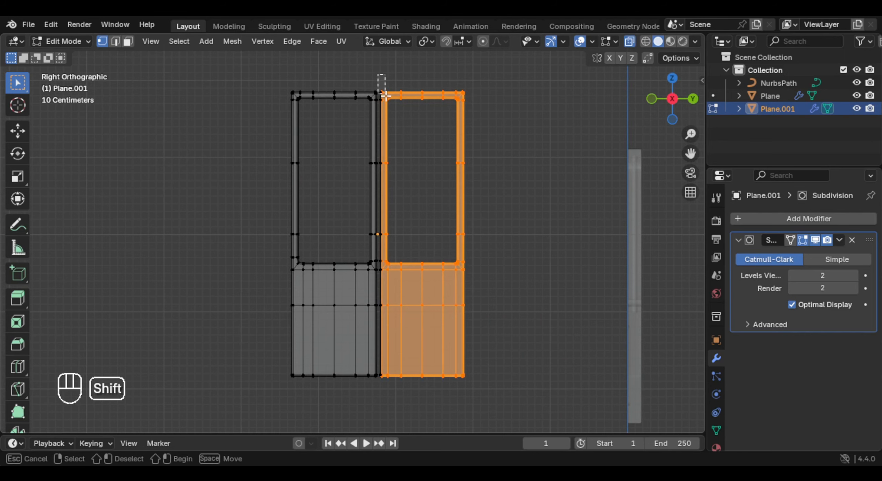
{"action": "left_click_drag", "start_coordinate": [384, 95], "coordinate": [572, 442], "text": "shift"}
{"action": "scroll", "coordinate": [459, 212], "scroll_direction": "up", "scroll_amount": 1}
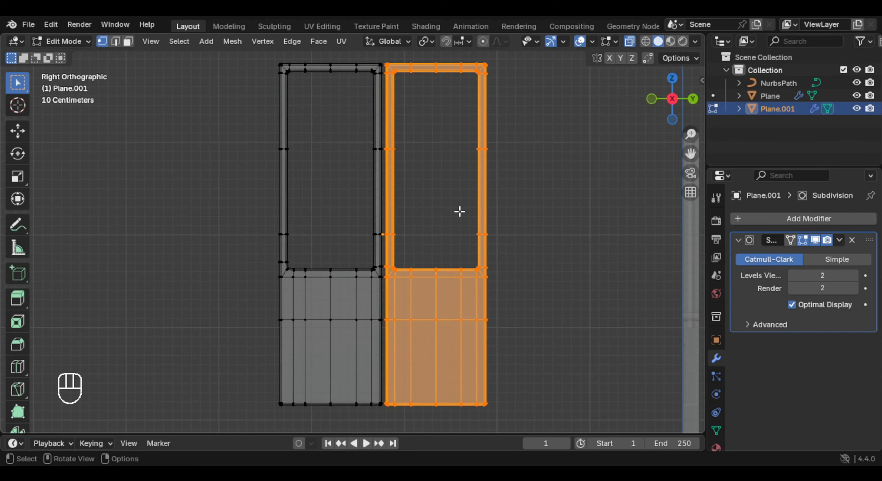
{"action": "middle_click_drag", "start_coordinate": [434, 208], "coordinate": [428, 232], "text": "shift"}
{"action": "key", "text": "x"}
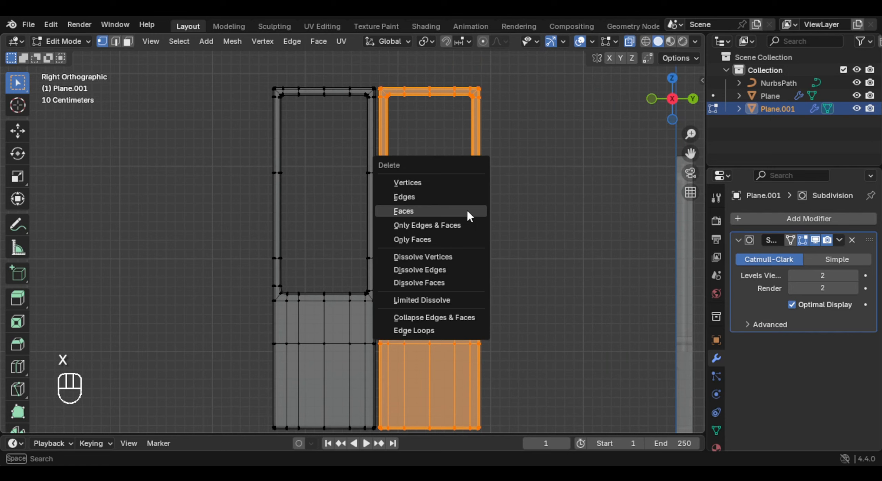
{"action": "left_click", "coordinate": [454, 188]}
- Delete the vertices of the remaining leaf's inner half, keeping the outer half up to the centre line
{"action": "key", "text": "Tab"}
{"action": "key", "text": "KP_Decimal"}
{"action": "key", "text": "Tab"}
{"action": "left_click_drag", "start_coordinate": [369, 62], "coordinate": [572, 444]}
{"action": "key", "text": "x"}
{"action": "left_click", "coordinate": [492, 170]}
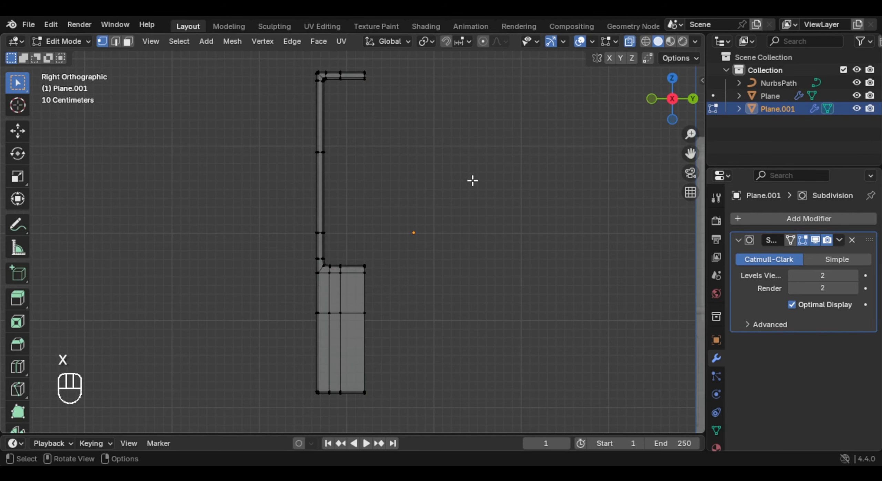
- Add a Mirror modifier to the half leaf
{"action": "key", "text": "Tab"}
{"action": "left_click", "coordinate": [754, 217]}
{"action": "type", "text": "mi"}
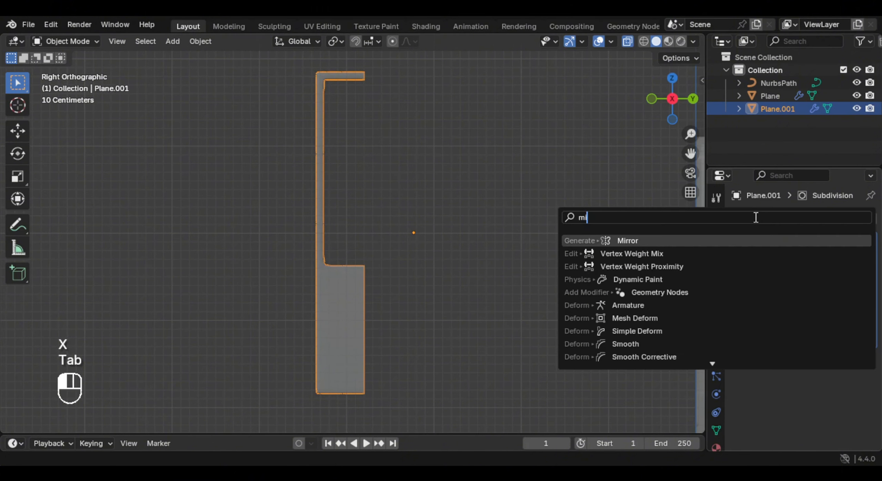
{"action": "key", "text": "Return"}
- Select the vertices along the half leaf's open centre edge and snap the 3D cursor to them
{"action": "key", "text": "Tab"}
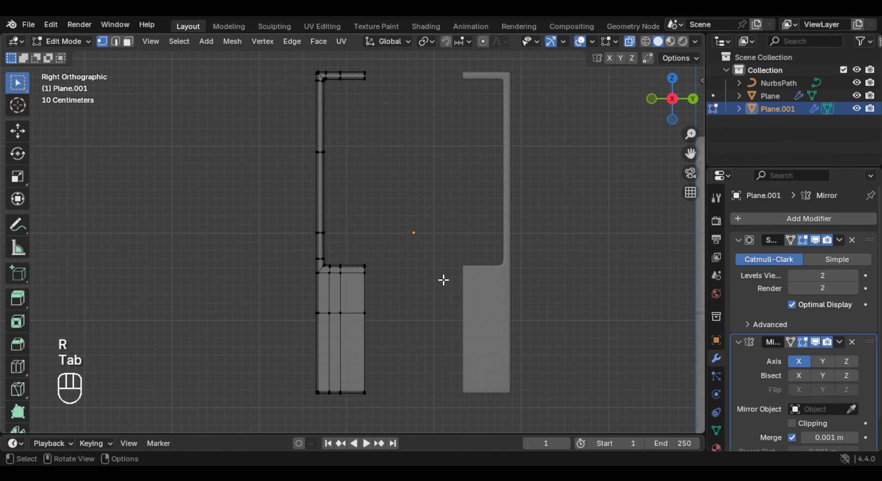
{"action": "middle_click_drag", "start_coordinate": [422, 284], "coordinate": [434, 252], "text": "shift"}
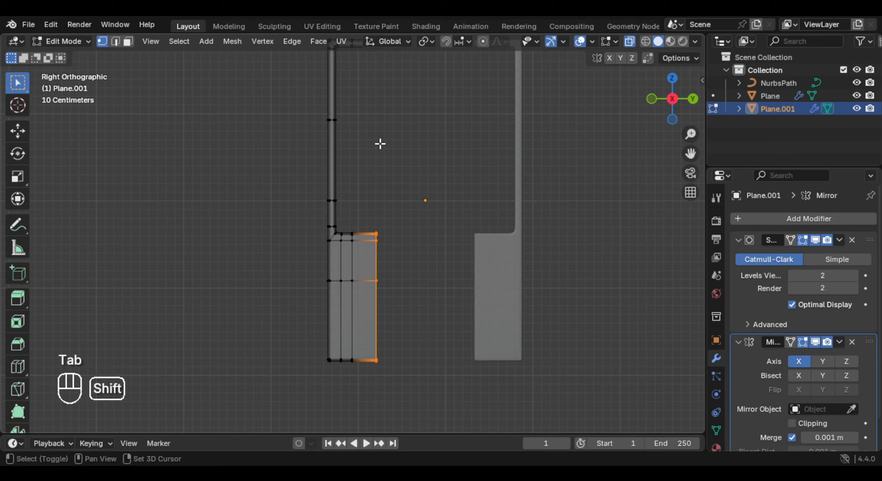
{"action": "middle_click_drag", "start_coordinate": [380, 144], "coordinate": [392, 217], "text": "shift"}
{"action": "left_click_drag", "start_coordinate": [384, 87], "coordinate": [469, 174], "text": "shift"}
{"action": "middle_click_drag", "start_coordinate": [459, 183], "coordinate": [438, 135], "text": "shift"}
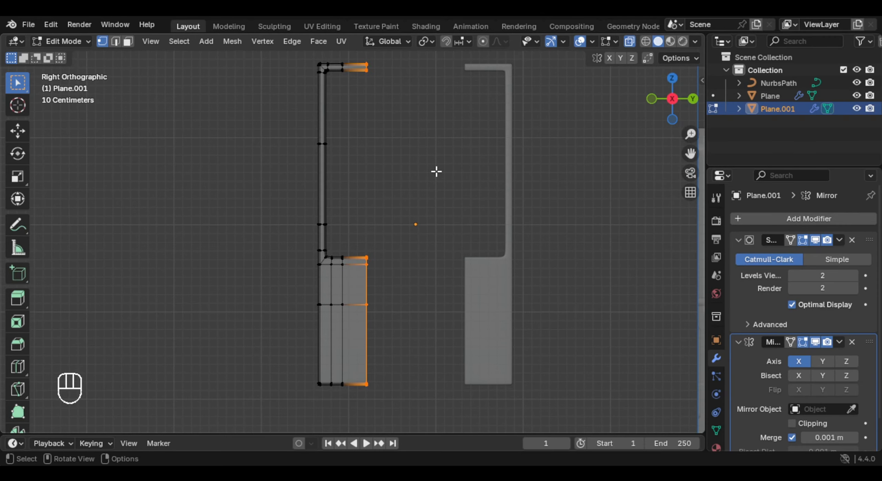
{"action": "key", "text": "shift+s"}
{"action": "left_click", "coordinate": [451, 219]}
{"action": "middle_click_drag", "start_coordinate": [443, 201], "coordinate": [457, 203], "text": "shift"}
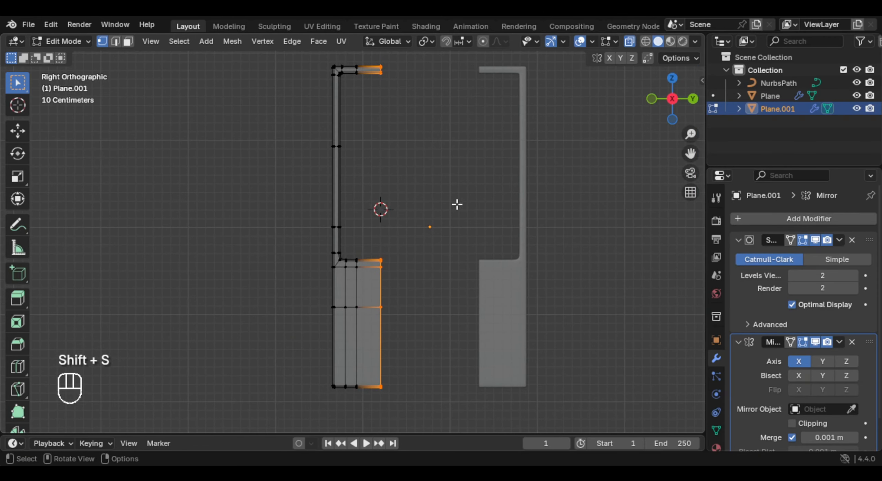
- Set the leaf's origin to the 3D cursor so the mirrored halves meet at the centre
{"action": "key", "text": "Tab"}
{"action": "right_click", "coordinate": [456, 195]}
{"action": "mouse_move", "coordinate": [419, 251]}
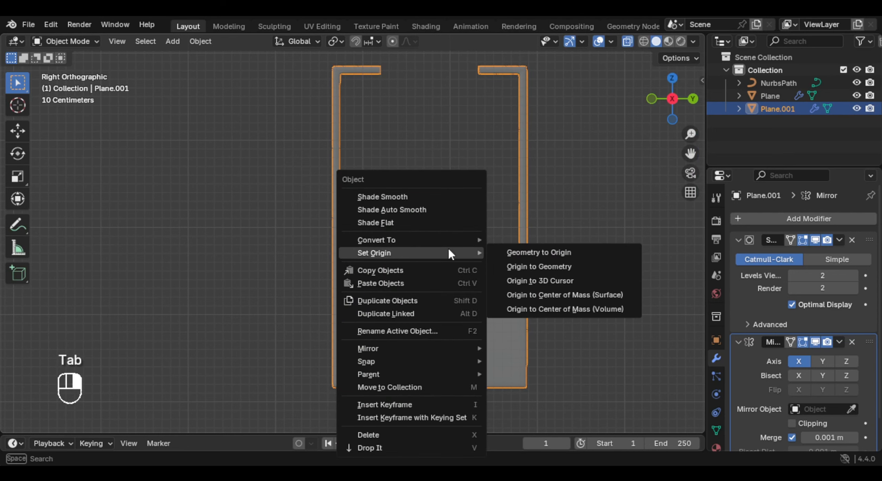
{"action": "left_click", "coordinate": [579, 281]}
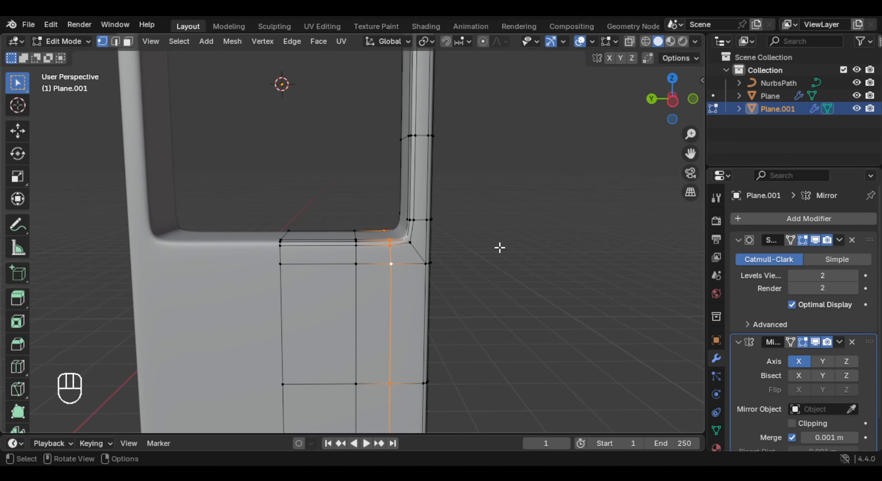
- Edge-slide the mirrored leaf's vertical and horizontal loops farther from the lower outer window corner
{"action": "key", "text": "g"}
{"action": "key", "text": "g"}
{"action": "left_click", "coordinate": [493, 248]}
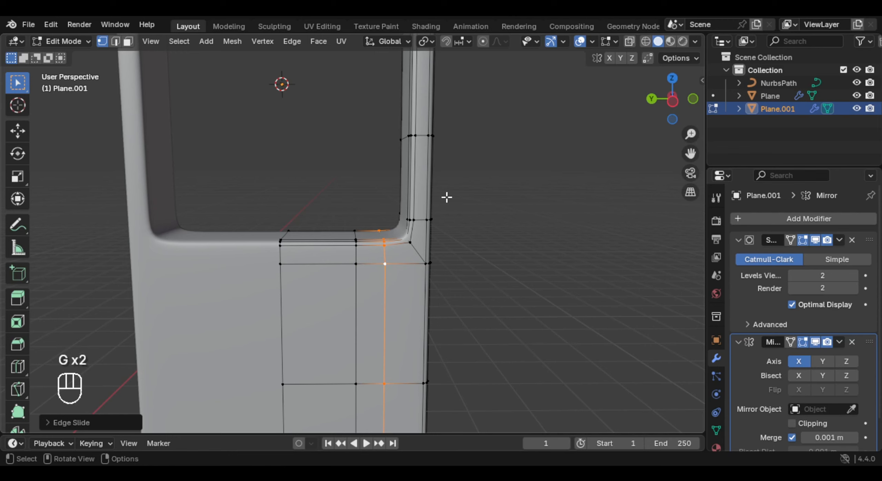
{"action": "left_click", "coordinate": [422, 221], "text": "alt"}
{"action": "key", "text": "g"}
{"action": "key", "text": "g"}
{"action": "left_click", "coordinate": [408, 112]}
- Edge-slide the horizontal and vertical loops beside the upper outer window corner away from the corner
{"action": "middle_click_drag", "start_coordinate": [407, 113], "coordinate": [405, 390], "text": "shift"}
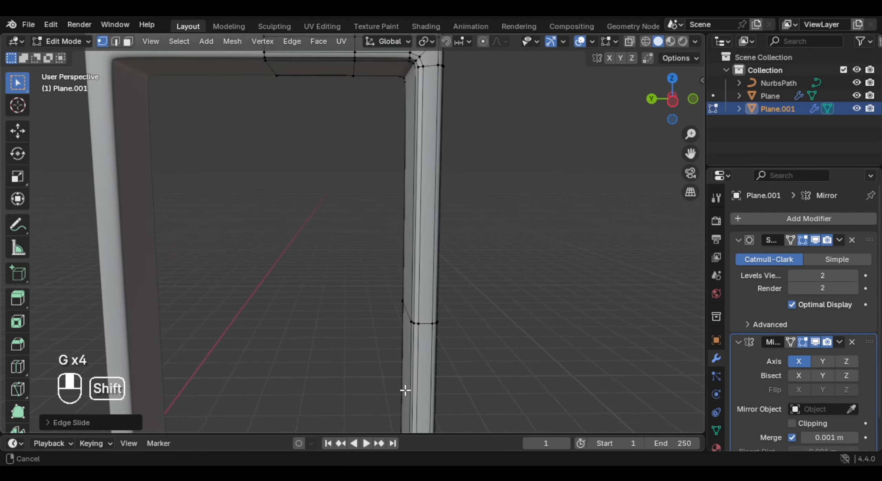
{"action": "scroll", "coordinate": [405, 330], "scroll_direction": "down", "scroll_amount": 3}
{"action": "middle_click_drag", "start_coordinate": [402, 247], "coordinate": [406, 309], "text": "shift"}
{"action": "scroll", "coordinate": [412, 272], "scroll_direction": "up", "scroll_amount": 4}
{"action": "middle_click_drag", "start_coordinate": [421, 236], "coordinate": [368, 306], "text": "shift"}
{"action": "scroll", "coordinate": [392, 275], "scroll_direction": "up", "scroll_amount": 4}
{"action": "left_click", "coordinate": [474, 259]}
{"action": "left_click", "coordinate": [474, 259], "text": "alt"}
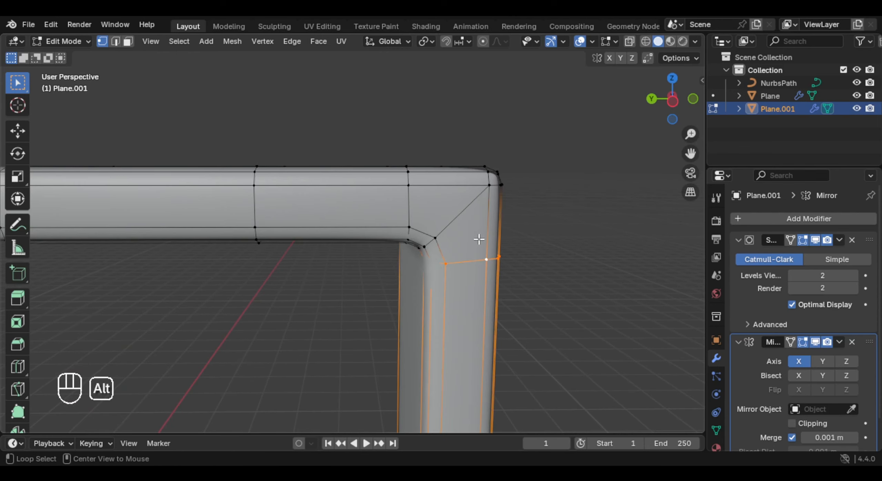
{"action": "key", "text": "g"}
{"action": "key", "text": "g"}
{"action": "left_click", "coordinate": [501, 242]}
{"action": "left_click", "coordinate": [410, 211], "text": "alt"}
{"action": "key", "text": "g"}
{"action": "key", "text": "g"}
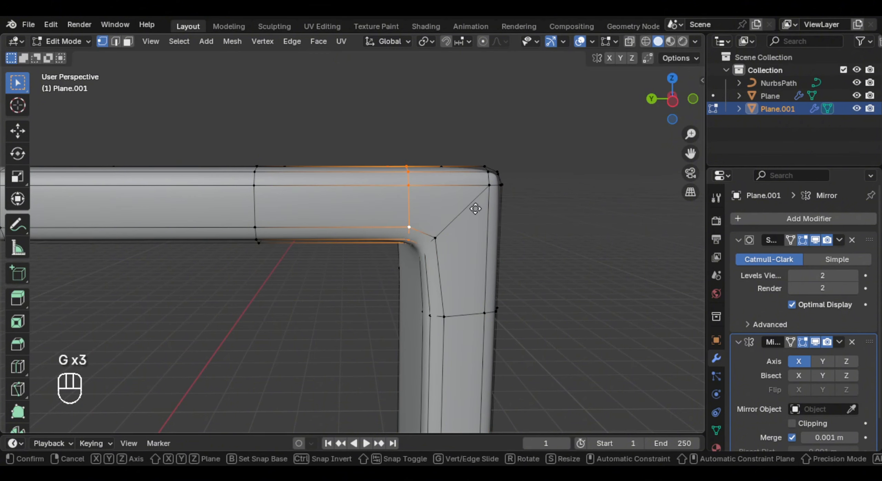
{"action": "left_click", "coordinate": [436, 210]}
- Move the Mirror modifier above the Subdivision modifier and apply the mirror
{"action": "scroll", "coordinate": [427, 243], "scroll_direction": "down", "scroll_amount": 8}
{"action": "middle_click_drag", "start_coordinate": [419, 256], "coordinate": [430, 204], "text": "shift"}
{"action": "key", "text": "Tab"}
{"action": "scroll", "coordinate": [396, 252], "scroll_direction": "down", "scroll_amount": 4}
{"action": "middle_click_drag", "start_coordinate": [386, 268], "coordinate": [387, 211], "text": "shift"}
{"action": "middle_click_drag", "start_coordinate": [386, 212], "coordinate": [395, 186]}
{"action": "middle_click_drag", "start_coordinate": [395, 187], "coordinate": [396, 178]}
{"action": "left_click_drag", "start_coordinate": [869, 342], "coordinate": [867, 228]}
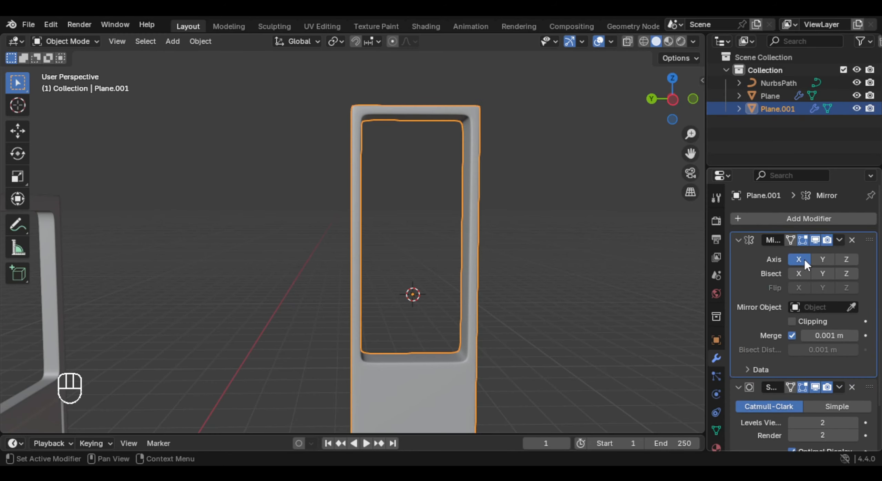
{"action": "key", "text": "ctrl+a"}
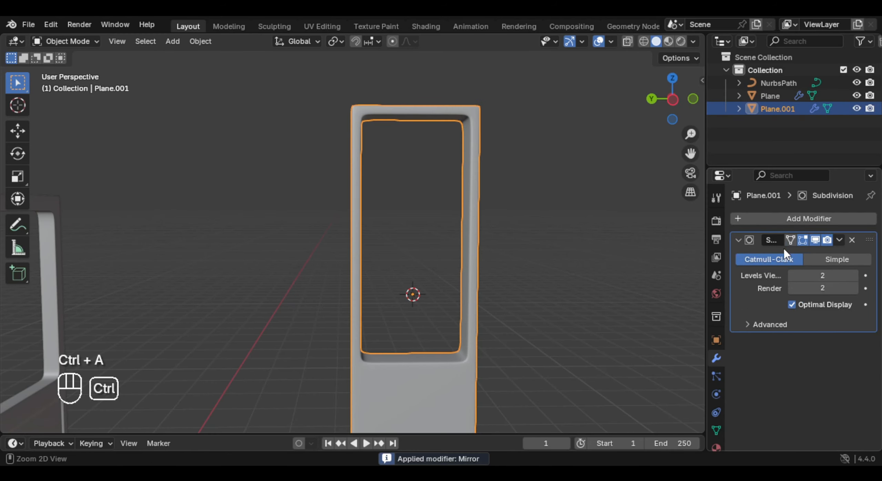
- Merge the leaf's duplicate vertices by distance
{"action": "middle_click_drag", "start_coordinate": [491, 239], "coordinate": [479, 238]}
{"action": "key", "text": "Tab"}
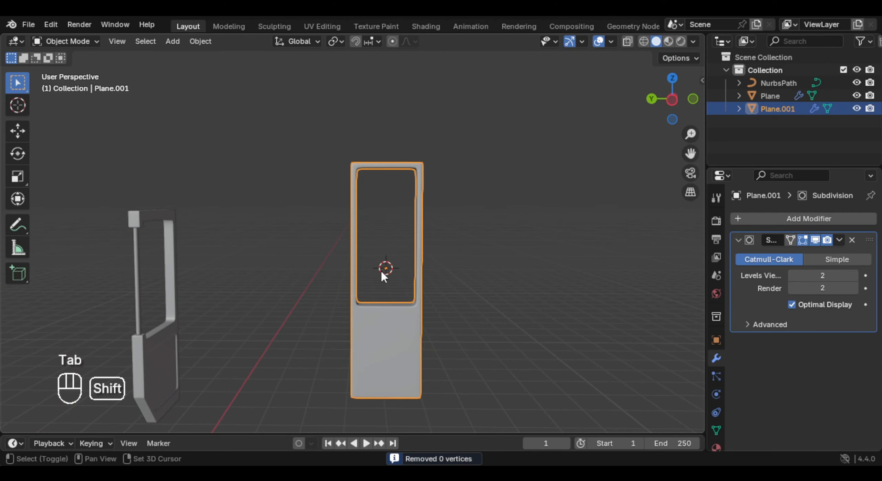
{"action": "middle_click_drag", "start_coordinate": [381, 270], "coordinate": [386, 220], "text": "shift"}
{"action": "middle_click_drag", "start_coordinate": [385, 221], "coordinate": [457, 224]}
- Try to select the column of wide faces down the leaf's narrow side in face select mode
{"action": "key", "text": "Tab"}
{"action": "scroll", "coordinate": [396, 266], "scroll_direction": "up", "scroll_amount": 2}
{"action": "left_click", "coordinate": [403, 253]}
{"action": "middle_click_drag", "start_coordinate": [403, 251], "coordinate": [378, 249], "text": "shift"}
{"action": "scroll", "coordinate": [377, 249], "scroll_direction": "up", "scroll_amount": 2}
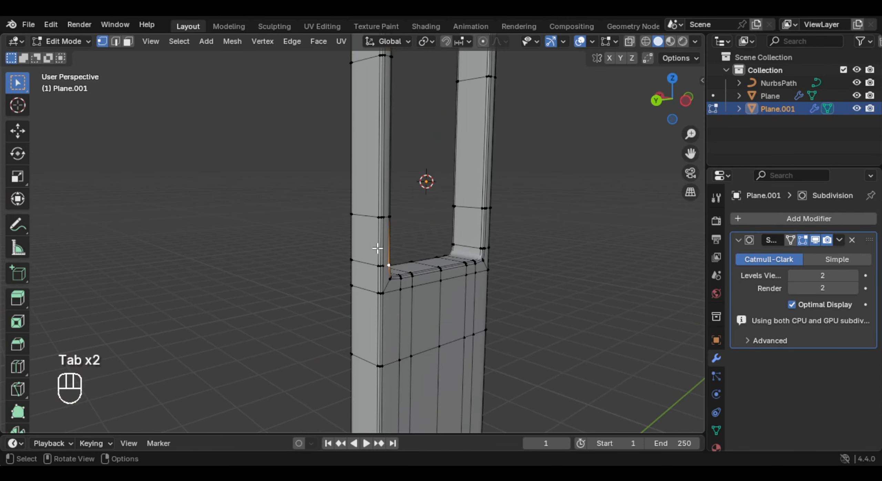
{"action": "scroll", "coordinate": [378, 248], "scroll_direction": "down", "scroll_amount": 3}
{"action": "key", "text": "3"}
{"action": "scroll", "coordinate": [366, 120], "scroll_direction": "down", "scroll_amount": 3}
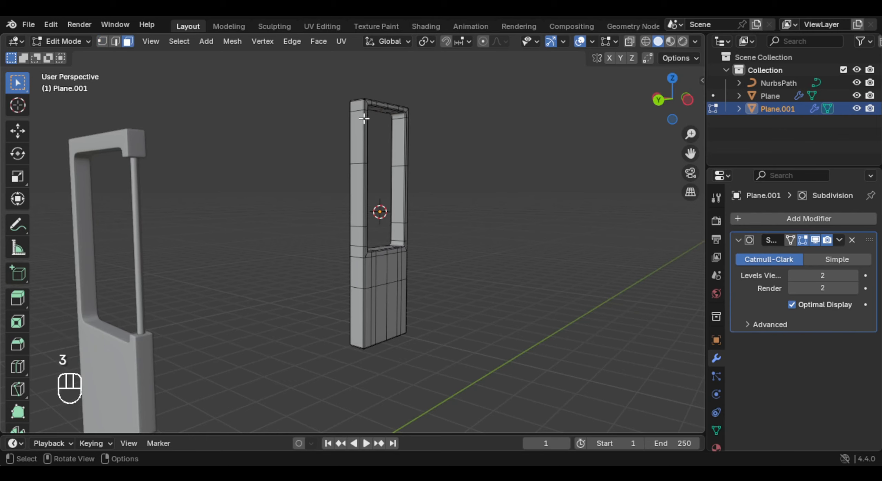
{"action": "middle_click_drag", "start_coordinate": [370, 326], "coordinate": [383, 293], "text": "shift"}
{"action": "scroll", "coordinate": [384, 293], "scroll_direction": "up", "scroll_amount": 2}
{"action": "left_click", "coordinate": [384, 293], "text": "ctrl"}
{"action": "middle_click_drag", "start_coordinate": [384, 324], "coordinate": [379, 243], "text": "shift"}
{"action": "scroll", "coordinate": [386, 255], "scroll_direction": "up", "scroll_amount": 5}
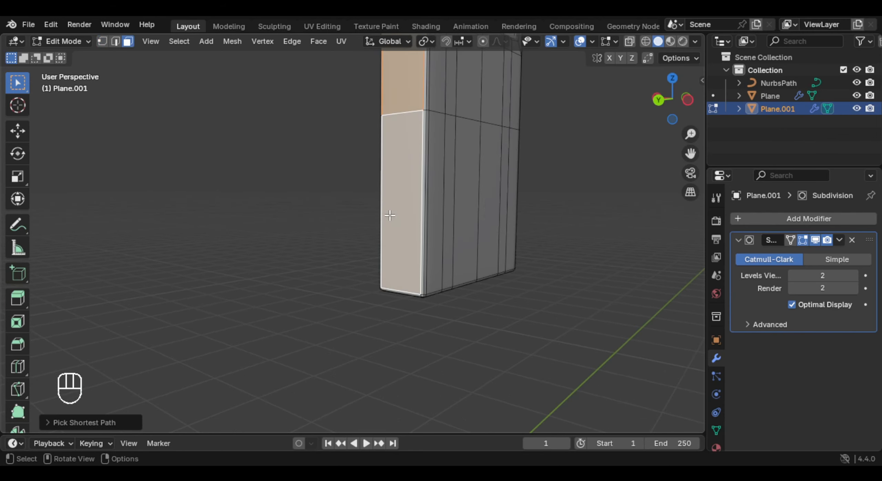
{"action": "middle_click_drag", "start_coordinate": [435, 323], "coordinate": [402, 258], "text": "shift"}
{"action": "scroll", "coordinate": [403, 260], "scroll_direction": "up", "scroll_amount": 2}
{"action": "left_click", "coordinate": [413, 252], "text": "shift"}
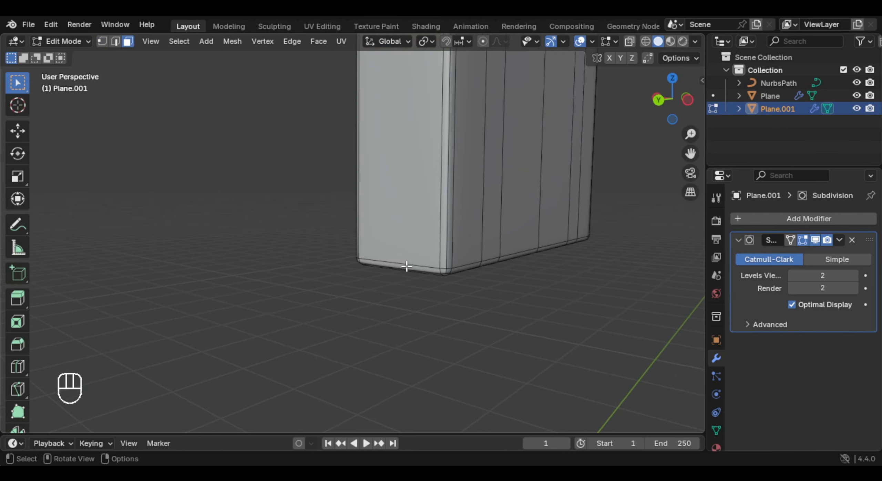
- Select the full column of faces down the leaf's narrow inner side, from the bottom face up to the top bevel face
{"action": "left_click", "coordinate": [407, 267]}
{"action": "scroll", "coordinate": [417, 155], "scroll_direction": "down", "scroll_amount": 5}
{"action": "middle_click_drag", "start_coordinate": [402, 69], "coordinate": [376, 346], "text": "shift"}
{"action": "middle_click_drag", "start_coordinate": [396, 260], "coordinate": [398, 286], "text": "shift"}
{"action": "scroll", "coordinate": [399, 286], "scroll_direction": "up", "scroll_amount": 2}
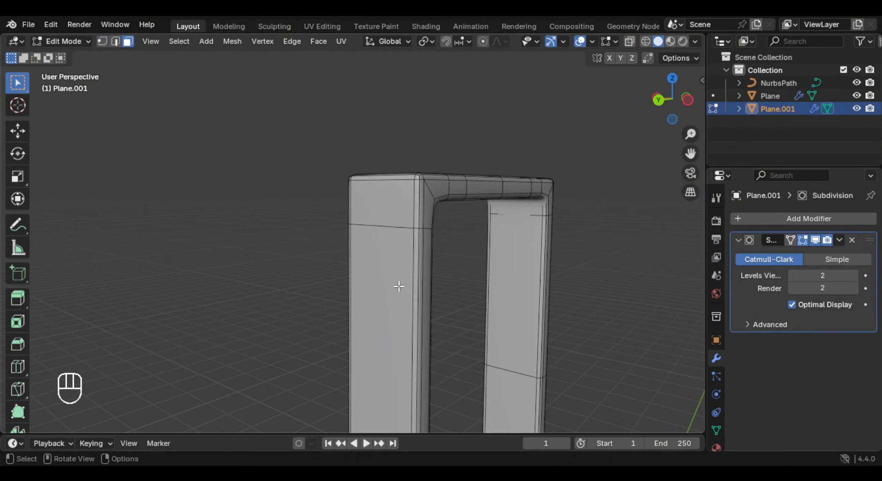
{"action": "scroll", "coordinate": [392, 260], "scroll_direction": "up", "scroll_amount": 3}
{"action": "middle_click_drag", "start_coordinate": [394, 203], "coordinate": [482, 207], "text": "shift"}
{"action": "left_click", "coordinate": [392, 251], "text": "ctrl+shift"}
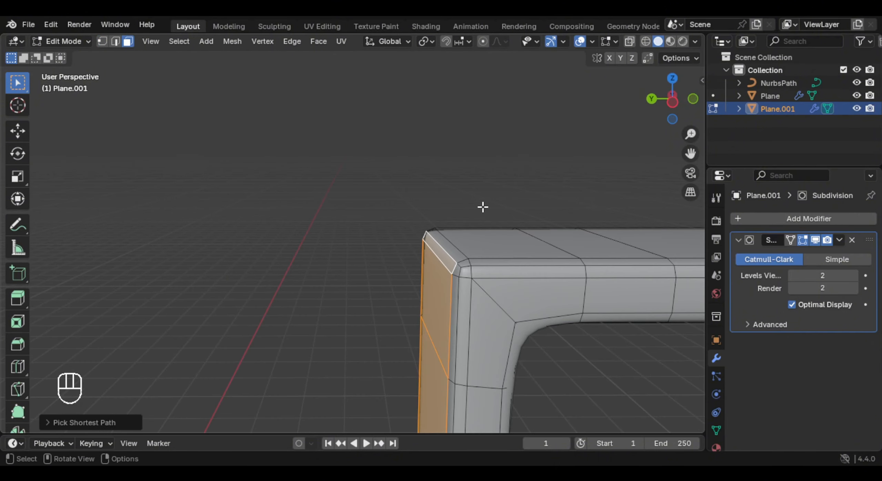
- Snap the 3D cursor to the selected side faces and set the leaf's origin to the 3D cursor
{"action": "key", "text": "shift+s"}
{"action": "left_click", "coordinate": [472, 268]}
{"action": "scroll", "coordinate": [472, 270], "scroll_direction": "down", "scroll_amount": 5}
{"action": "middle_click_drag", "start_coordinate": [429, 307], "coordinate": [419, 159]}
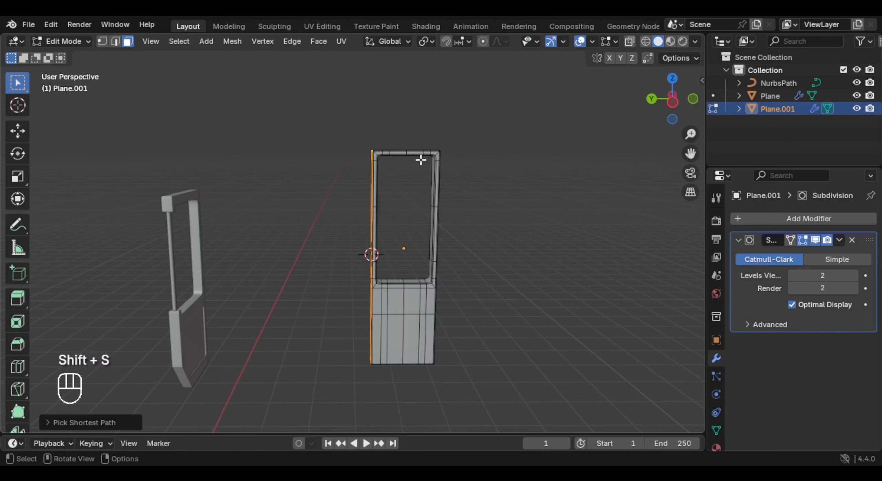
{"action": "key", "text": "Tab"}
{"action": "right_click", "coordinate": [427, 168]}
{"action": "mouse_move", "coordinate": [428, 170]}
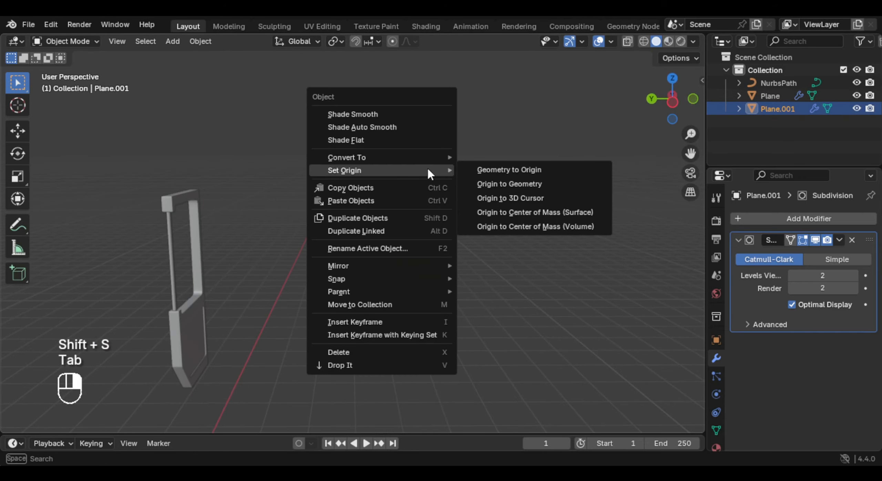
{"action": "left_click", "coordinate": [552, 199]}
{"action": "middle_click_drag", "start_coordinate": [552, 199], "coordinate": [421, 228]}
{"action": "key", "text": "Tab"}
{"action": "key", "text": "Tab"}
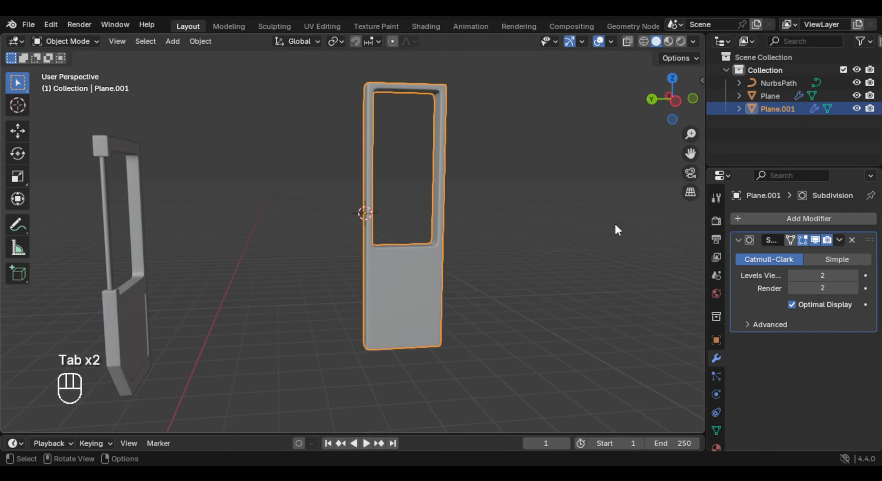
- Add a Mirror modifier on the X axis to the leaf to form a double door
{"action": "left_click", "coordinate": [840, 217]}
{"action": "type", "text": "mi"}
{"action": "key", "text": "Return"}
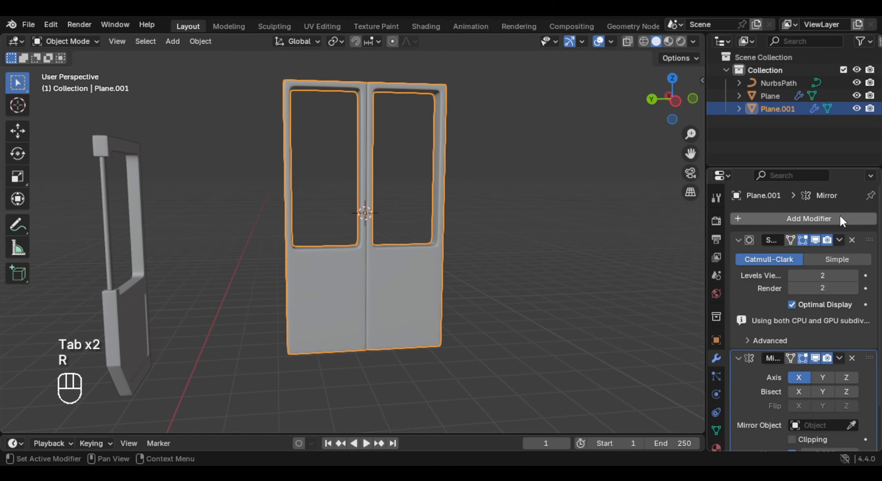
{"action": "scroll", "coordinate": [419, 236], "scroll_direction": "up", "scroll_amount": 8}
{"action": "scroll", "coordinate": [412, 246], "scroll_direction": "down", "scroll_amount": 1}
{"action": "middle_click_drag", "start_coordinate": [412, 245], "coordinate": [413, 256]}
{"action": "middle_click_drag", "start_coordinate": [413, 256], "coordinate": [379, 254], "text": "shift"}
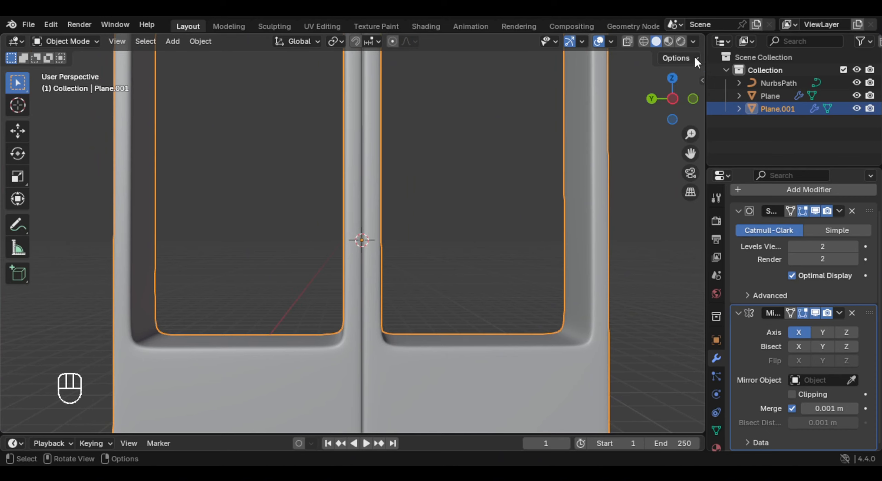
- Shift only the leaf's origin about 0.008 m along Y, enabling origin-only transforms for this move and disabling them after it
{"action": "left_click", "coordinate": [685, 60]}
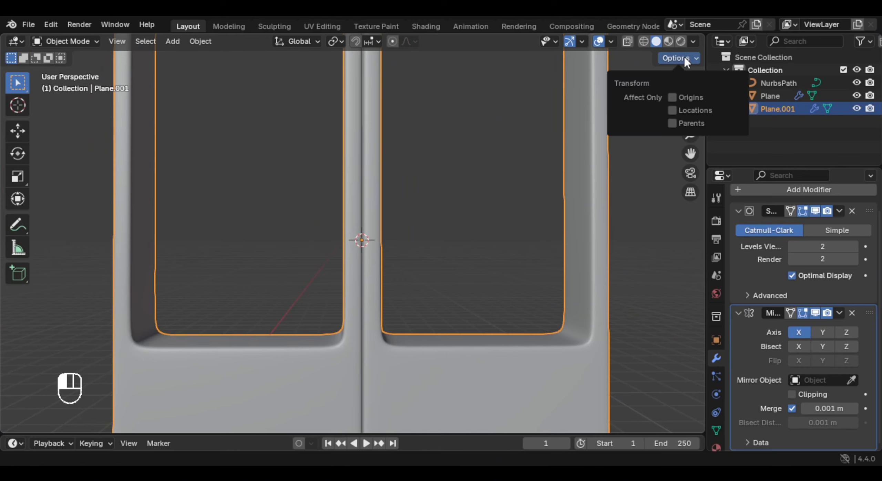
{"action": "left_click", "coordinate": [686, 96]}
{"action": "key", "text": "g"}
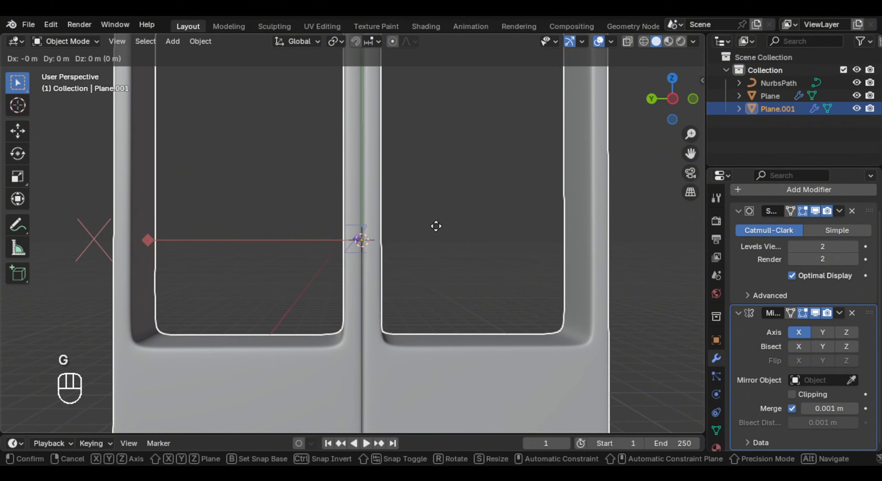
{"action": "key", "text": "y"}
{"action": "key", "text": "shift"}
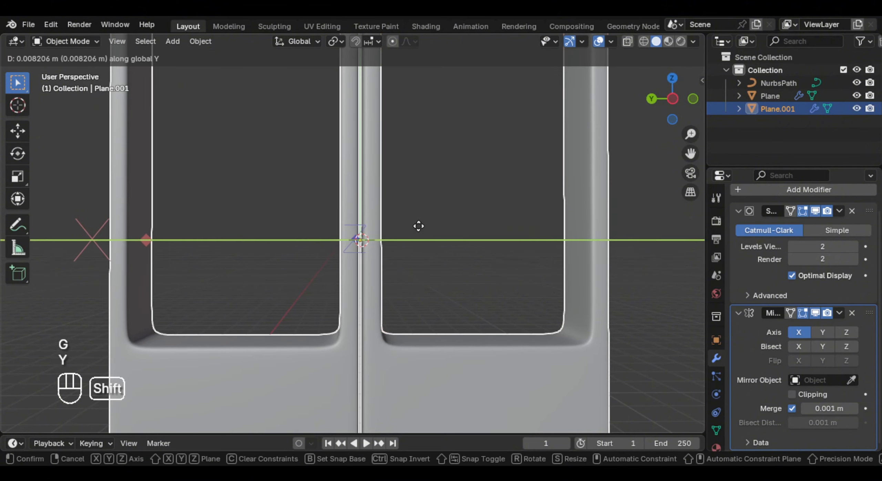
{"action": "left_click", "coordinate": [413, 227]}
{"action": "key", "text": "Tab"}
{"action": "key", "text": "Tab"}
{"action": "scroll", "coordinate": [414, 230], "scroll_direction": "down", "scroll_amount": 4}
{"action": "left_click", "coordinate": [551, 179]}
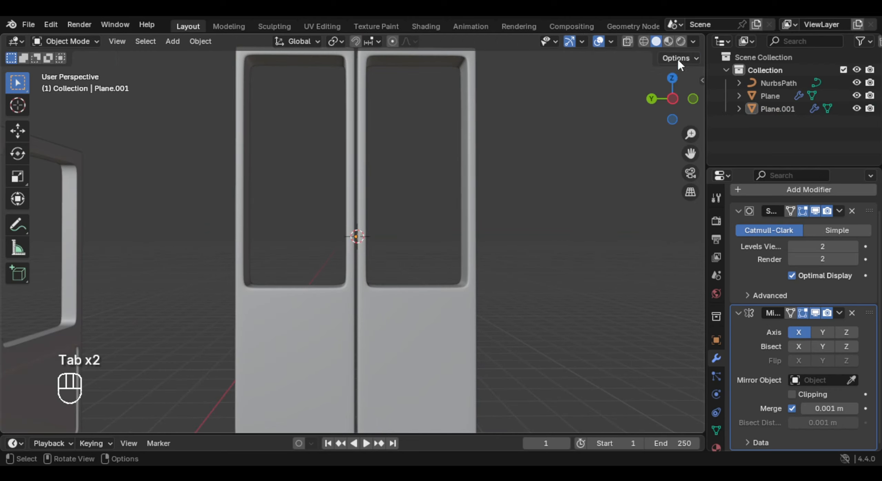
{"action": "left_click", "coordinate": [678, 59]}
{"action": "left_click", "coordinate": [693, 99]}
- Select the double door and raise it vertically along Z to the ground grid
{"action": "scroll", "coordinate": [453, 267], "scroll_direction": "down", "scroll_amount": 6}
{"action": "middle_click_drag", "start_coordinate": [427, 221], "coordinate": [310, 245]}
{"action": "left_click", "coordinate": [410, 217]}
{"action": "key", "text": "g"}
{"action": "key", "text": "z"}
{"action": "left_click", "coordinate": [366, 211]}
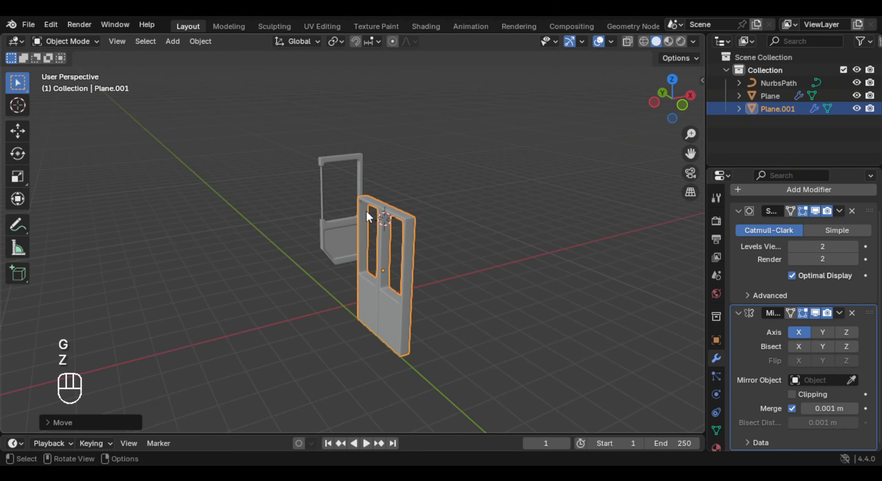
- Select the front door together with its vertical rail and move them along X and Y towards the double door
{"action": "left_click", "coordinate": [337, 250]}
{"action": "left_click", "coordinate": [322, 196], "text": "shift"}
{"action": "middle_click_drag", "start_coordinate": [321, 195], "coordinate": [379, 175]}
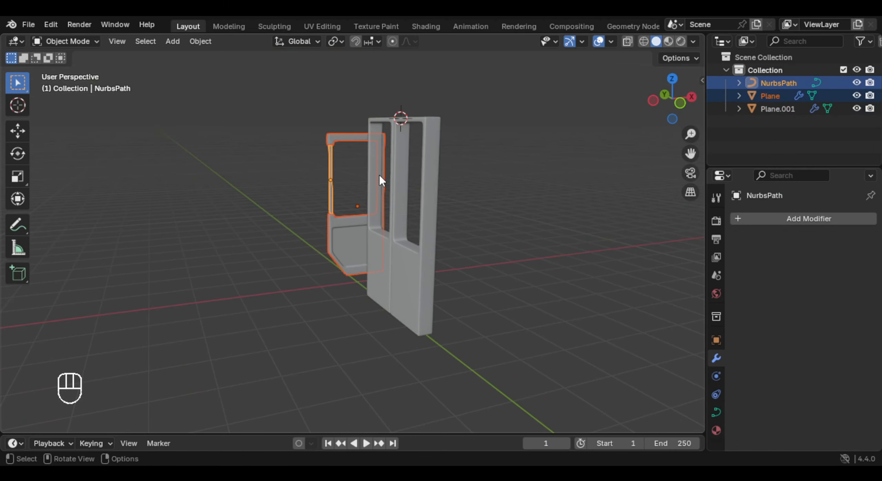
{"action": "key", "text": "g"}
{"action": "key", "text": "x"}
{"action": "left_click", "coordinate": [352, 203]}
{"action": "middle_click_drag", "start_coordinate": [352, 202], "coordinate": [335, 233]}
{"action": "key", "text": "g"}
{"action": "key", "text": "y"}
{"action": "left_click", "coordinate": [460, 246]}
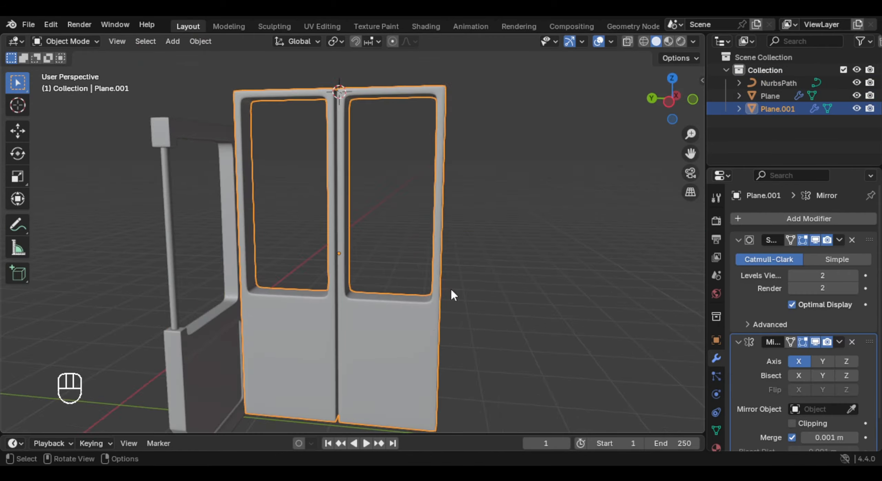
- Start editing the double door's mesh and pick faces on its outer narrow side in face select mode
{"action": "key", "text": "Tab"}
{"action": "middle_click_drag", "start_coordinate": [450, 292], "coordinate": [450, 263]}
{"action": "middle_click_drag", "start_coordinate": [449, 263], "coordinate": [380, 220]}
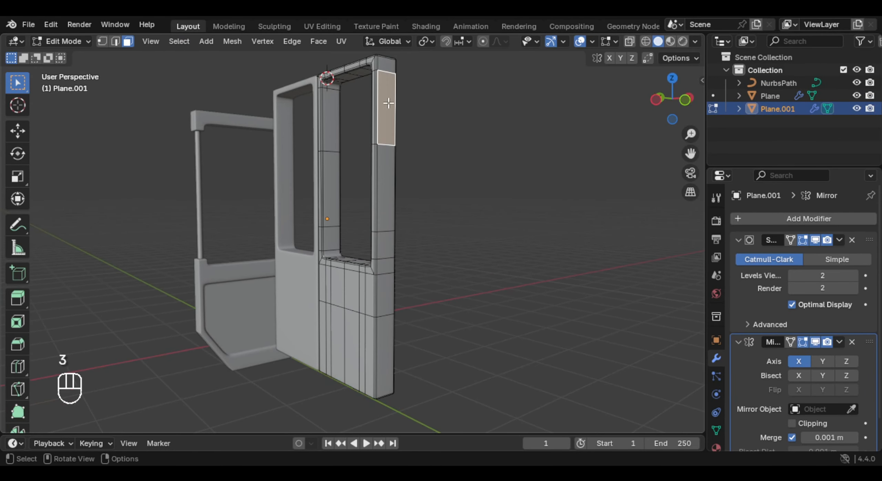
{"action": "middle_click_drag", "start_coordinate": [386, 104], "coordinate": [331, 287]}
{"action": "scroll", "coordinate": [293, 294], "scroll_direction": "up", "scroll_amount": 5}
{"action": "middle_click_drag", "start_coordinate": [331, 288], "coordinate": [396, 242], "text": "shift"}
{"action": "scroll", "coordinate": [396, 242], "scroll_direction": "up", "scroll_amount": 2}
{"action": "left_click", "coordinate": [346, 202]}
- Box-select all faces of the double door's outer narrow side from the front orthographic view
{"action": "middle_click_drag", "start_coordinate": [346, 203], "coordinate": [402, 218]}
{"action": "key", "text": "KP_1"}
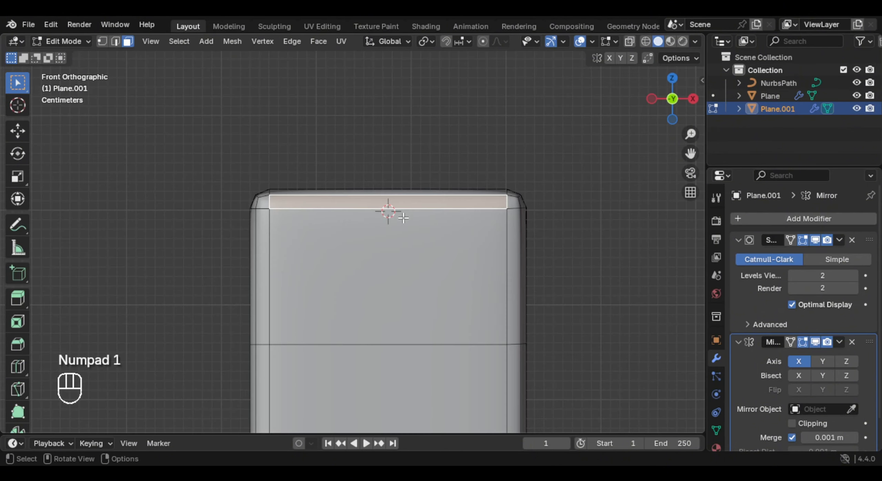
{"action": "scroll", "coordinate": [441, 189], "scroll_direction": "down", "scroll_amount": 9}
{"action": "middle_click_drag", "start_coordinate": [430, 297], "coordinate": [456, 200], "text": "shift"}
{"action": "scroll", "coordinate": [441, 207], "scroll_direction": "down", "scroll_amount": 4}
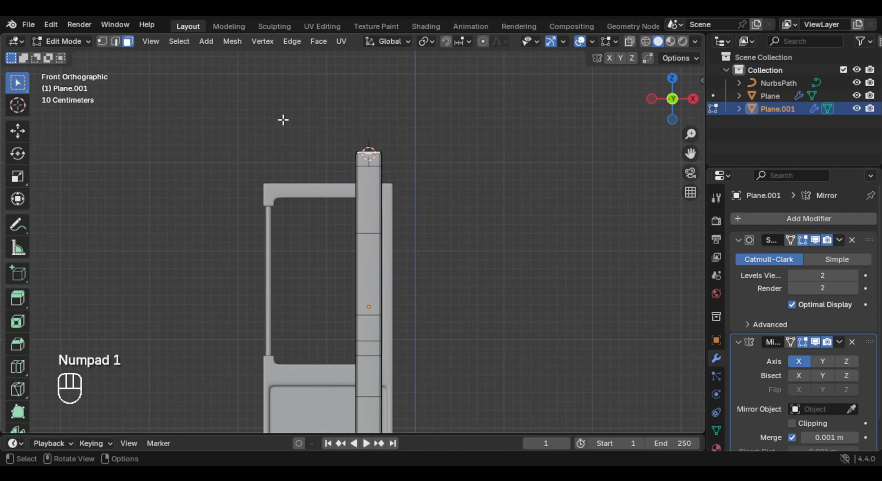
{"action": "left_click_drag", "start_coordinate": [284, 118], "coordinate": [456, 382]}
{"action": "left_click_drag", "start_coordinate": [309, 128], "coordinate": [415, 365]}
{"action": "middle_click_drag", "start_coordinate": [392, 310], "coordinate": [444, 274]}
{"action": "scroll", "coordinate": [443, 274], "scroll_direction": "up", "scroll_amount": 4}
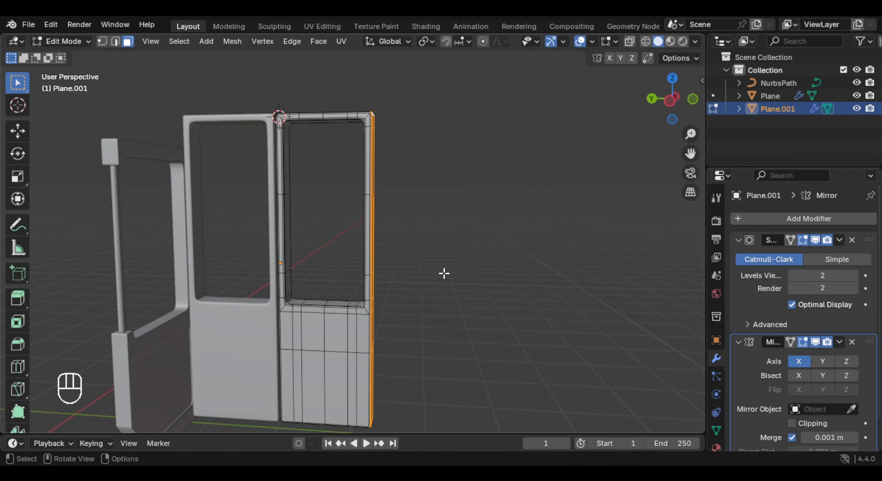
- Extrude the selected outer side faces outward along the global Y axis by about 0.26 m
{"action": "key", "text": "e"}
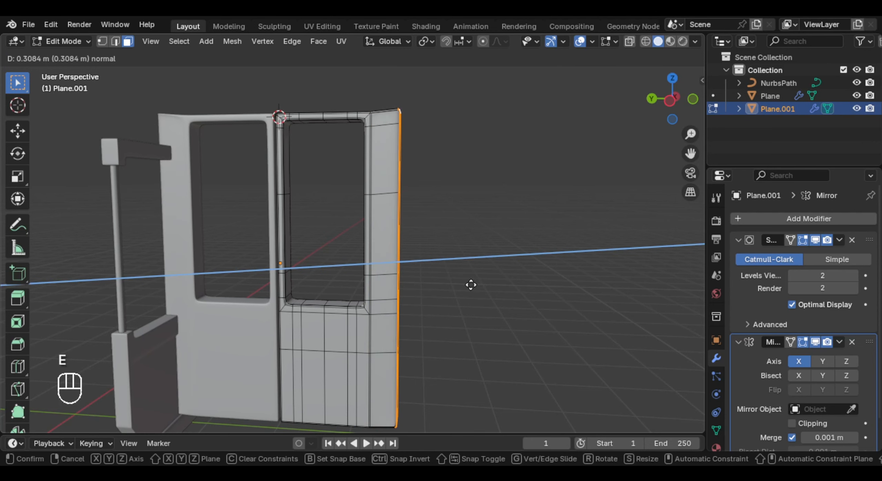
{"action": "right_click", "coordinate": [473, 271]}
{"action": "key", "text": "g"}
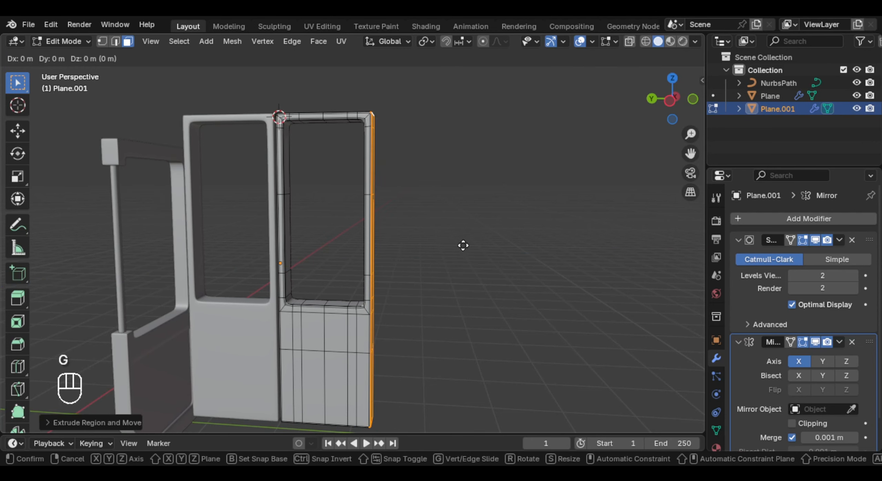
{"action": "key", "text": "y"}
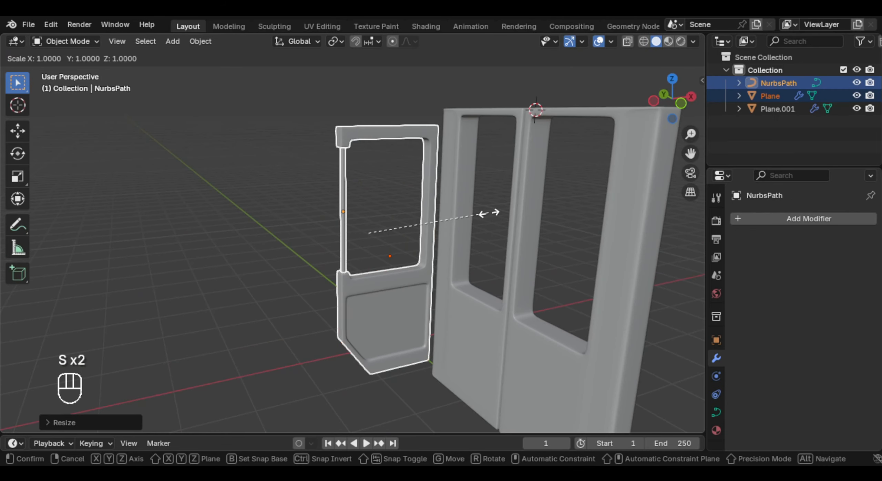
- Scale the front door and its rail uniformly and move them along X towards the double door
{"action": "key", "text": "z"}
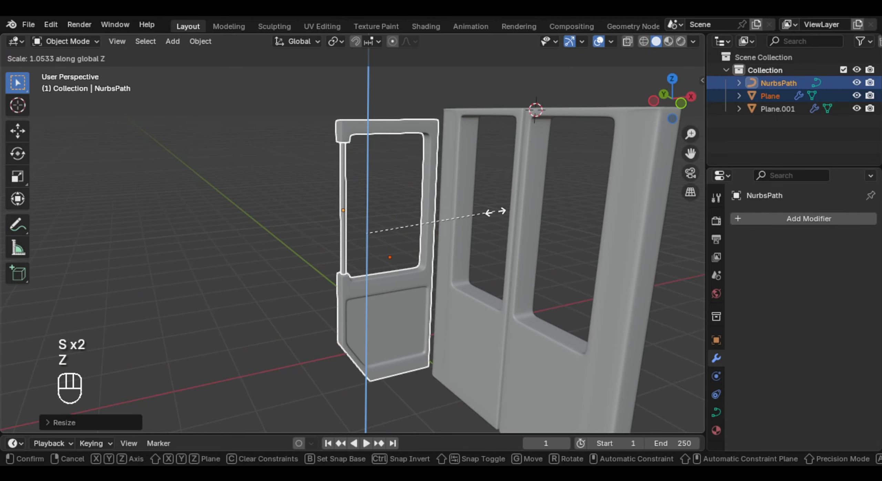
{"action": "key", "text": "s"}
{"action": "left_click", "coordinate": [436, 219]}
{"action": "key", "text": "g"}
{"action": "key", "text": "x"}
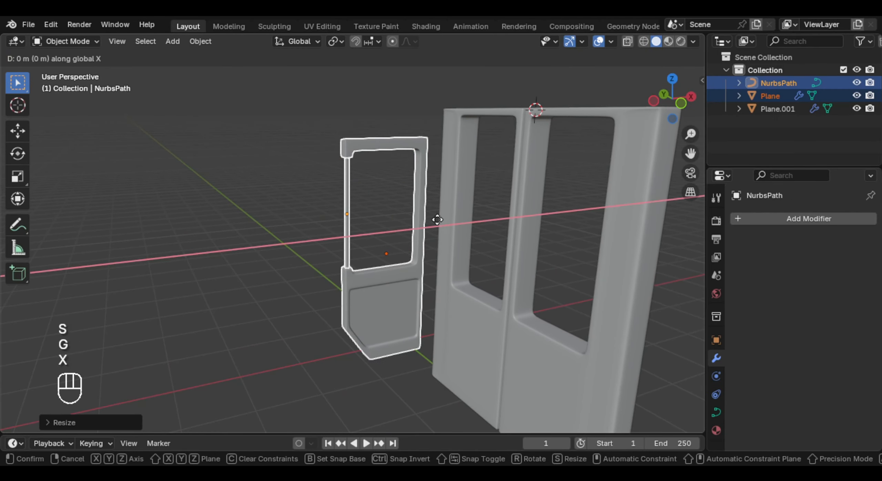
{"action": "left_click", "coordinate": [452, 221]}
- Reselect the front door and its rail and adjust their position along X and Y against the double door's edge
{"action": "middle_click_drag", "start_coordinate": [454, 221], "coordinate": [472, 220]}
{"action": "left_click", "coordinate": [465, 218]}
{"action": "left_click", "coordinate": [401, 221]}
{"action": "left_click", "coordinate": [335, 211], "text": "shift"}
{"action": "middle_click_drag", "start_coordinate": [379, 229], "coordinate": [390, 231]}
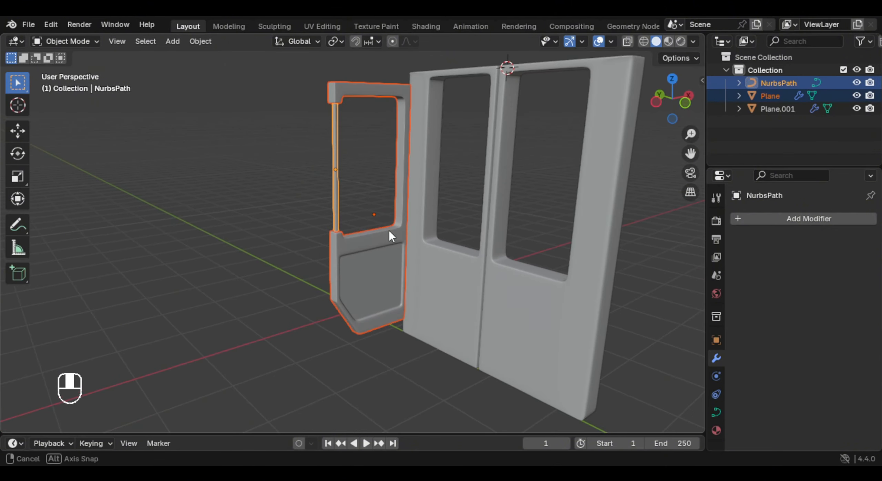
{"action": "key", "text": "g"}
{"action": "key", "text": "x"}
{"action": "key", "text": "y"}
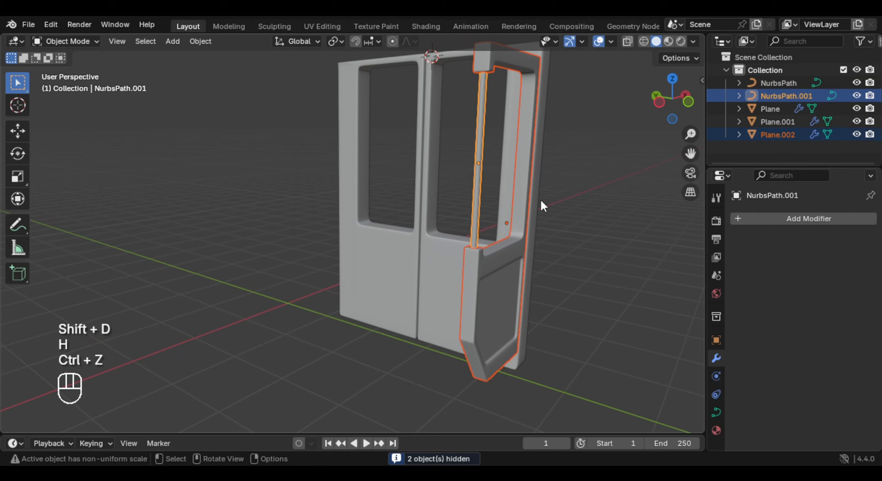
- Move the duplicated front door and rail about 2.5 m along Y to the opposite end of the double door
{"action": "key", "text": "g"}
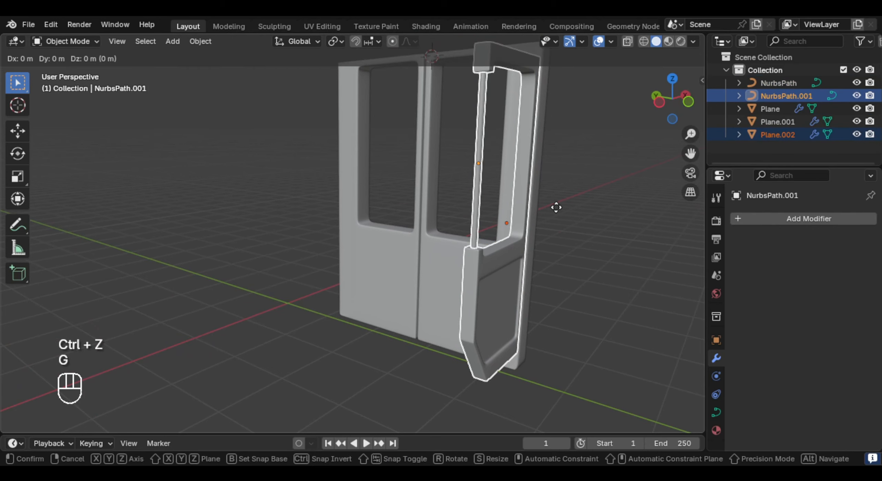
{"action": "key", "text": "y"}
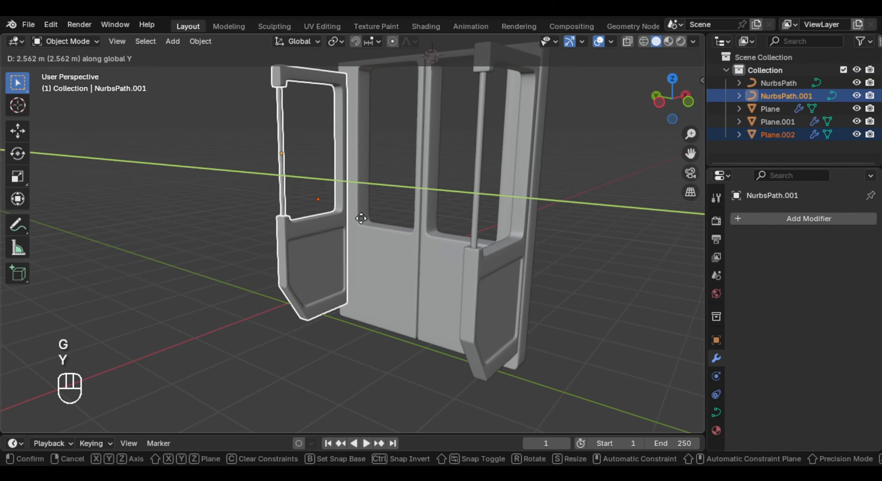
{"action": "left_click", "coordinate": [366, 213], "text": "shift"}
- Mirror the duplicated front door and rail along the global Y axis
{"action": "middle_click_drag", "start_coordinate": [366, 212], "coordinate": [377, 270], "text": "shift"}
{"action": "middle_click_drag", "start_coordinate": [377, 270], "coordinate": [396, 269]}
{"action": "scroll", "coordinate": [423, 260], "scroll_direction": "up", "scroll_amount": 3}
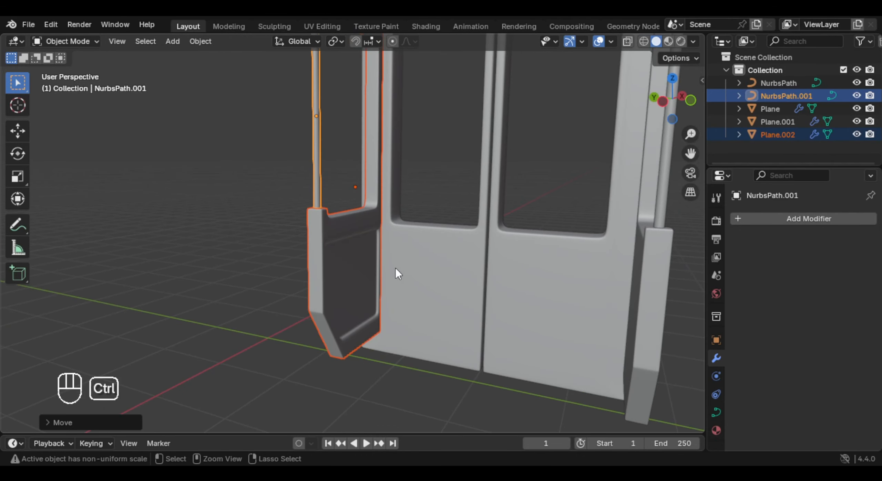
{"action": "key", "text": "ctrl+m"}
{"action": "key", "text": "y"}
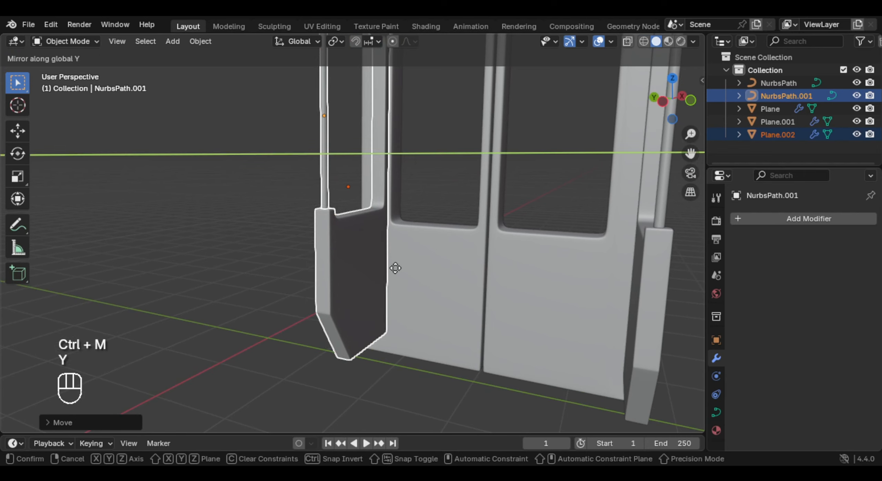
{"action": "left_click", "coordinate": [395, 268]}
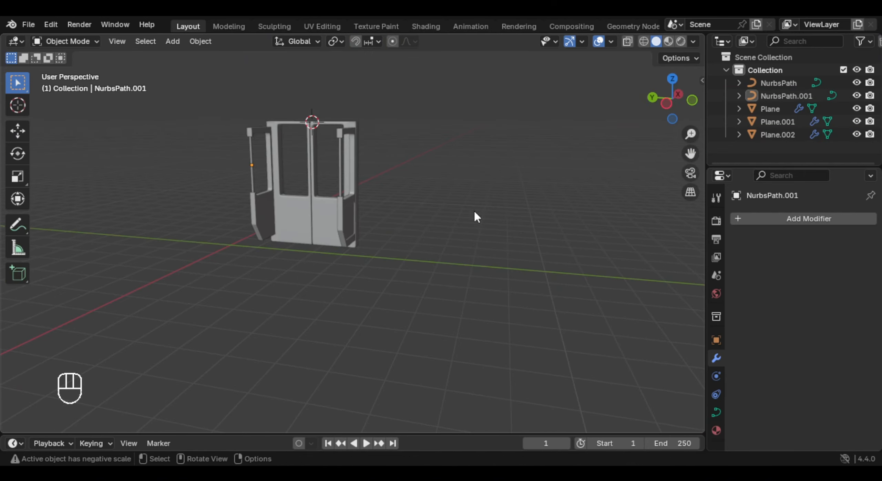
- Return the 3D cursor to the world origin
{"action": "middle_click_drag", "start_coordinate": [416, 224], "coordinate": [401, 229]}
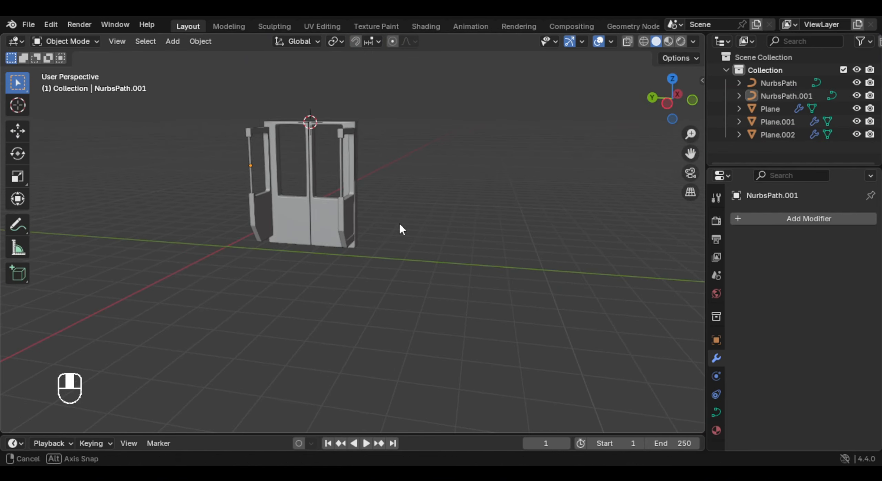
{"action": "middle_click_drag", "start_coordinate": [547, 193], "coordinate": [430, 209], "text": "shift"}
{"action": "key", "text": "shift+a"}
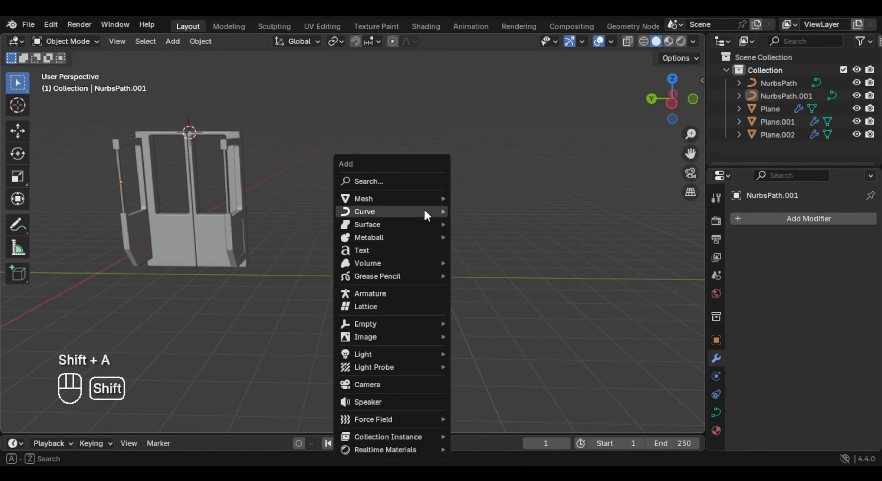
{"action": "key", "text": "Escape"}
{"action": "key", "text": "shift+s"}
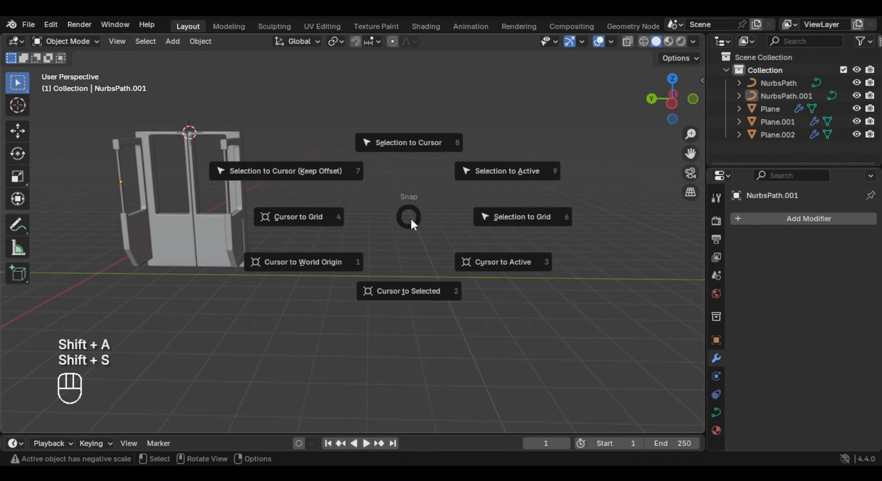
{"action": "left_click", "coordinate": [295, 262]}
{"action": "middle_click_drag", "start_coordinate": [295, 261], "coordinate": [487, 202]}
- Add a plane at the world origin and rotate it 90° about the global Y axis to stand upright
{"action": "key", "text": "shift+a"}
{"action": "mouse_move", "coordinate": [437, 193]}
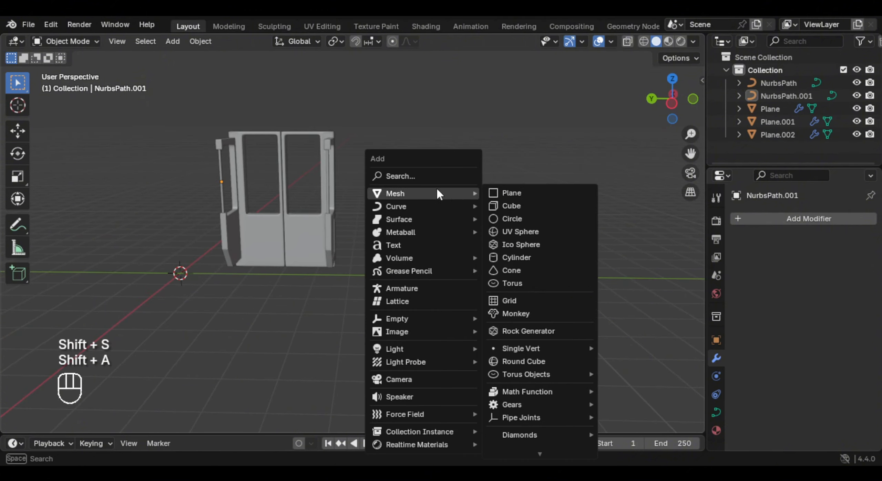
{"action": "left_click", "coordinate": [533, 193]}
{"action": "key", "text": "r"}
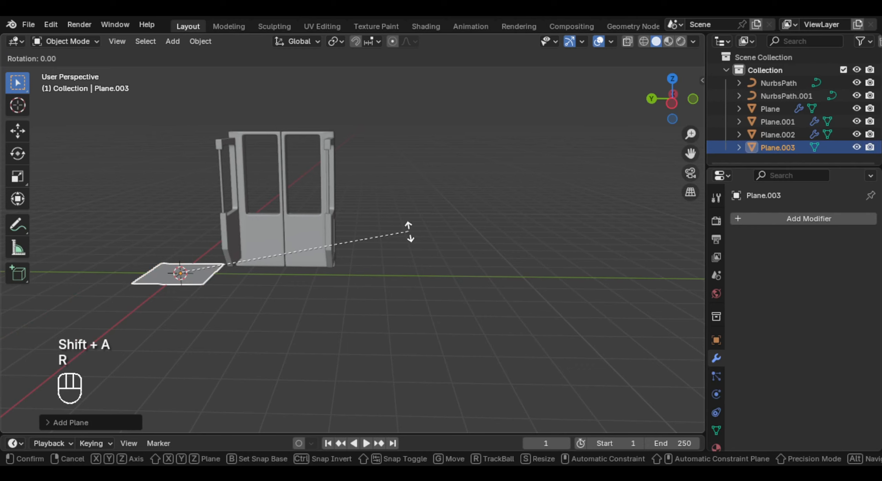
{"action": "key", "text": "y"}
{"action": "key", "text": "KP_9"}
{"action": "key", "text": "KP_0"}
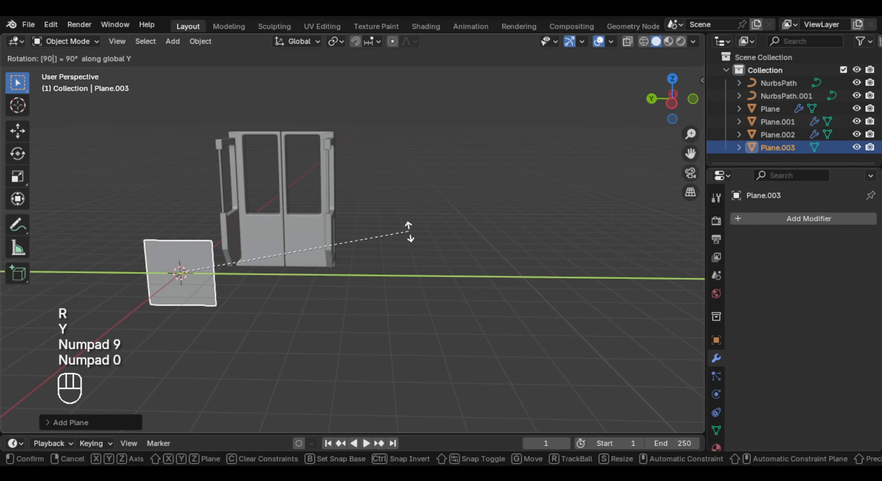
{"action": "key", "text": "Return"}
- Move the upright plane along Y past the doors and raise it along Z
{"action": "key", "text": "g"}
{"action": "key", "text": "y"}
{"action": "left_click", "coordinate": [552, 281]}
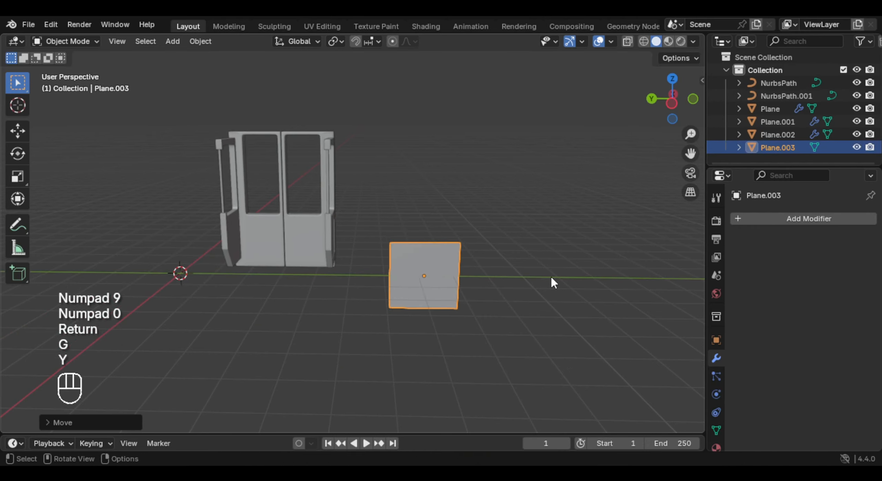
{"action": "key", "text": "g"}
{"action": "key", "text": "z"}
{"action": "left_click", "coordinate": [543, 226]}
- Scale the plane up to roughly door height and stretch it along Y into a wide panel
{"action": "key", "text": "s"}
{"action": "left_click", "coordinate": [614, 229]}
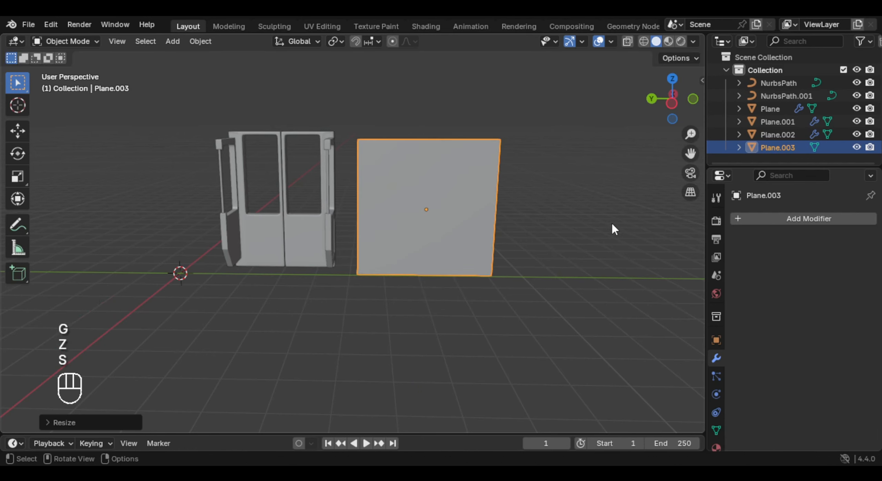
{"action": "key", "text": "s"}
{"action": "key", "text": "x"}
{"action": "key", "text": "y"}
{"action": "left_click", "coordinate": [592, 235]}
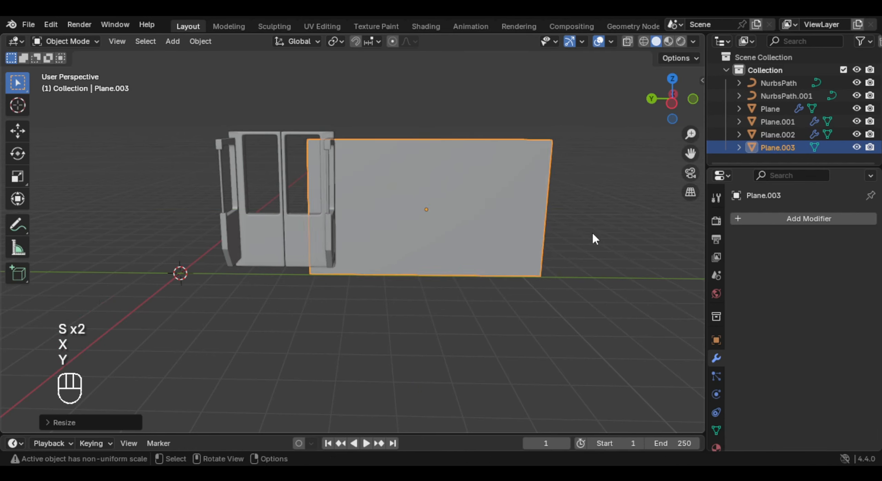
- Apply the panel's scale and subdivide its mesh three times into an 8 by 8 grid
{"action": "middle_click_drag", "start_coordinate": [596, 210], "coordinate": [430, 217], "text": "shift"}
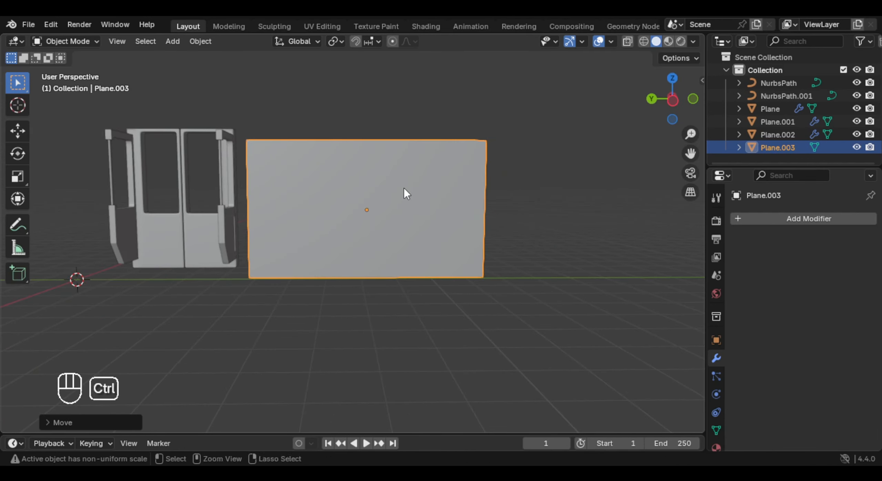
{"action": "key", "text": "ctrl+a"}
{"action": "left_click", "coordinate": [404, 188]}
{"action": "key", "text": "Tab"}
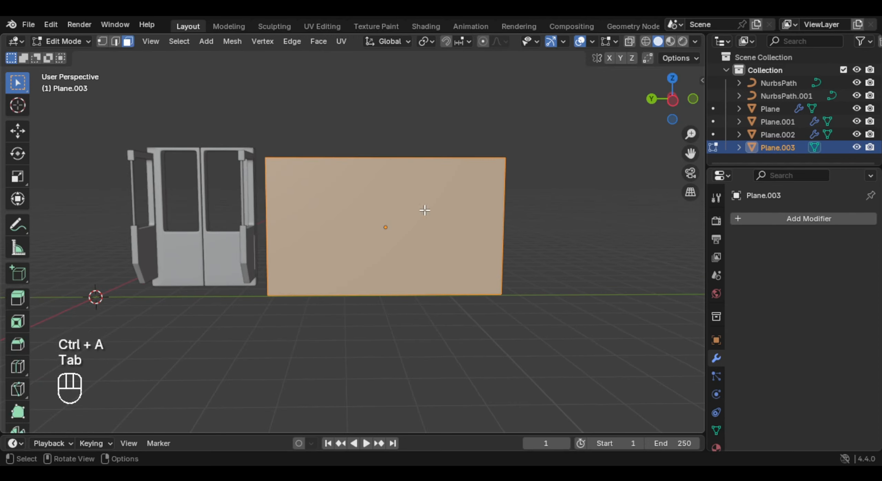
{"action": "right_click", "coordinate": [413, 185]}
{"action": "left_click", "coordinate": [409, 203]}
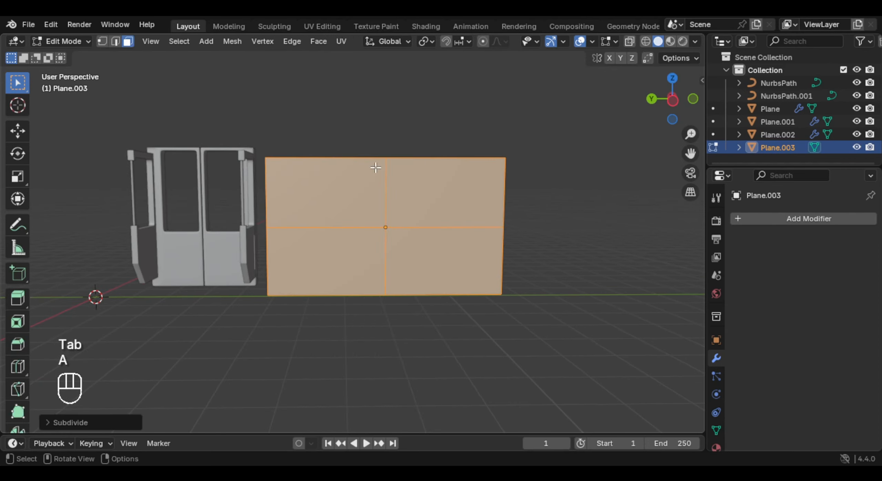
{"action": "right_click", "coordinate": [383, 215]}
{"action": "left_click", "coordinate": [345, 217]}
{"action": "right_click", "coordinate": [417, 211]}
{"action": "left_click", "coordinate": [352, 213]}
{"action": "key", "text": "Tab"}
{"action": "middle_click_drag", "start_coordinate": [420, 216], "coordinate": [422, 221]}
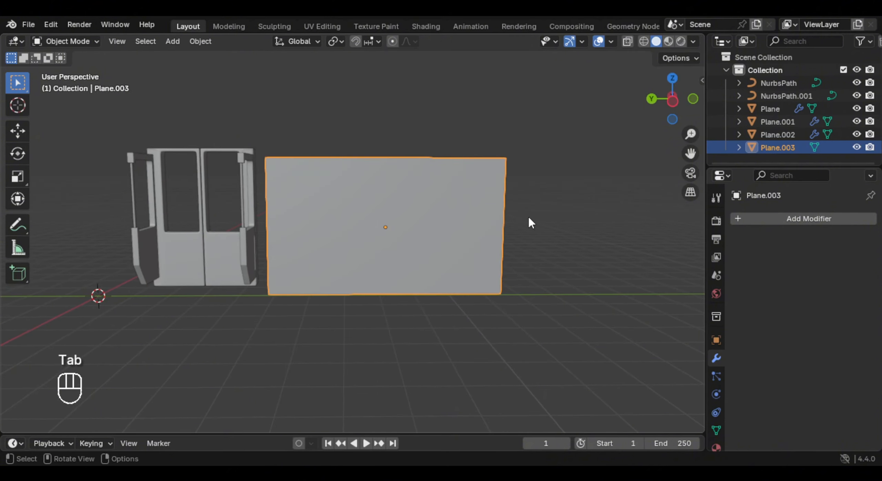
- Widen the whole panel mesh along the global Y axis until it nearly meets the doors
{"action": "key", "text": "Tab"}
{"action": "key", "text": "a"}
{"action": "key", "text": "s"}
{"action": "key", "text": "x"}
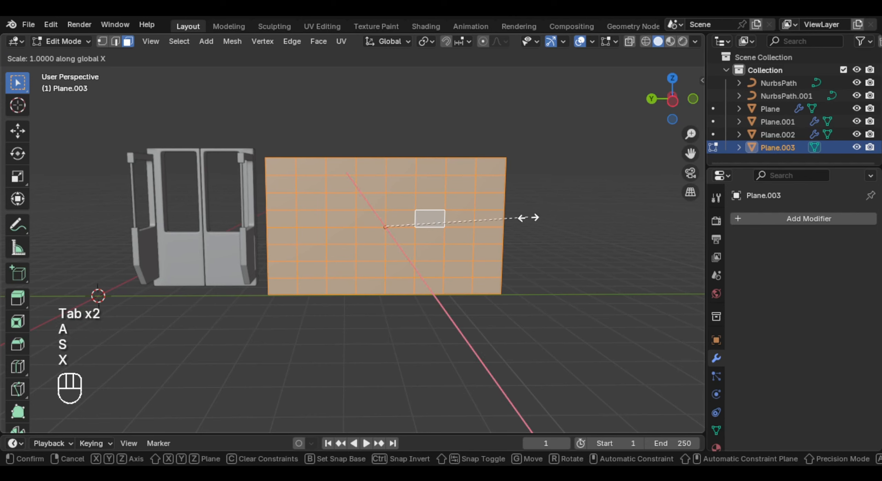
{"action": "key", "text": "y"}
- Select all door parts and rails and lower them along Z to line up with the panel
{"action": "left_click_drag", "start_coordinate": [95, 141], "coordinate": [256, 291]}
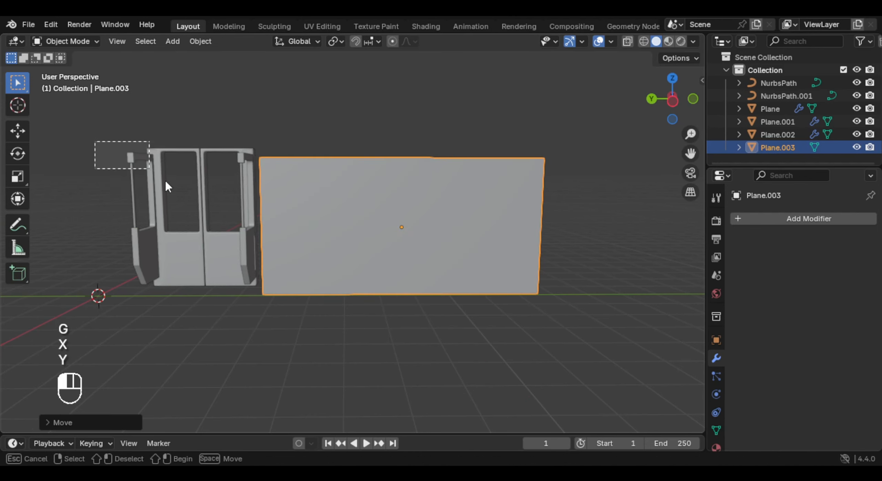
{"action": "key", "text": "g"}
{"action": "key", "text": "z"}
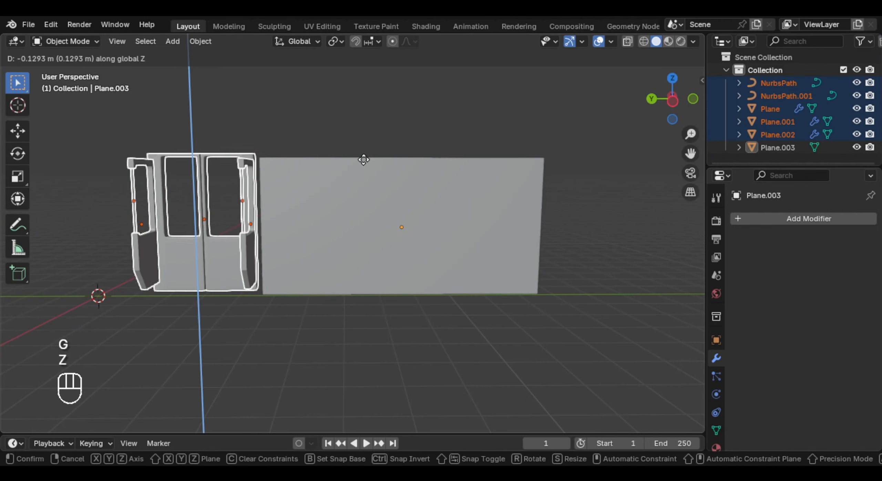
{"action": "left_click", "coordinate": [363, 164]}
- Bevel the panel's central vertical edge loop into a narrow strip
{"action": "key", "text": "ctrl+b"}
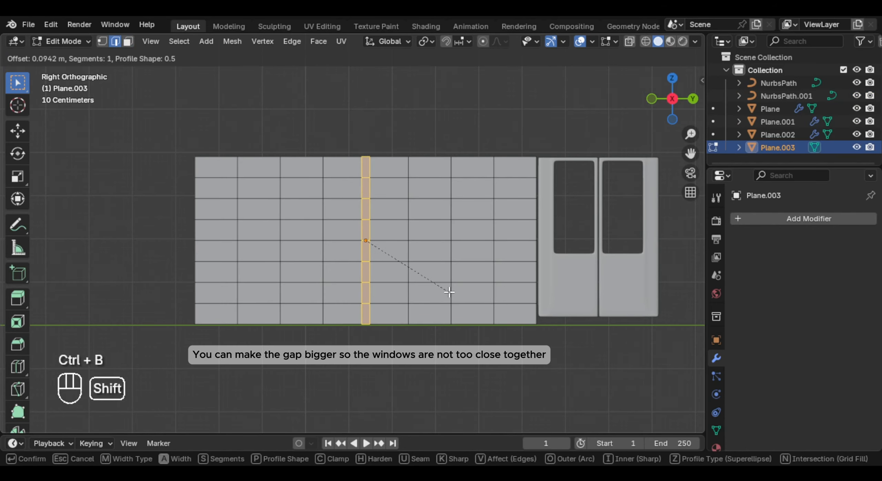
{"action": "left_click", "coordinate": [445, 291]}
{"action": "left_click", "coordinate": [431, 217]}
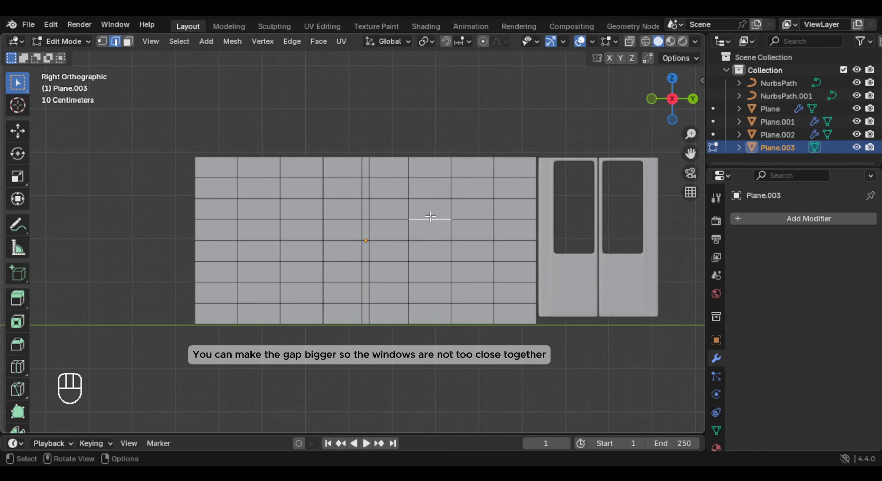
- Select the window face areas on both sides of the central strip, inset them and delete the inner faces
{"action": "key", "text": "3"}
{"action": "left_click", "coordinate": [430, 215]}
{"action": "key", "text": "c"}
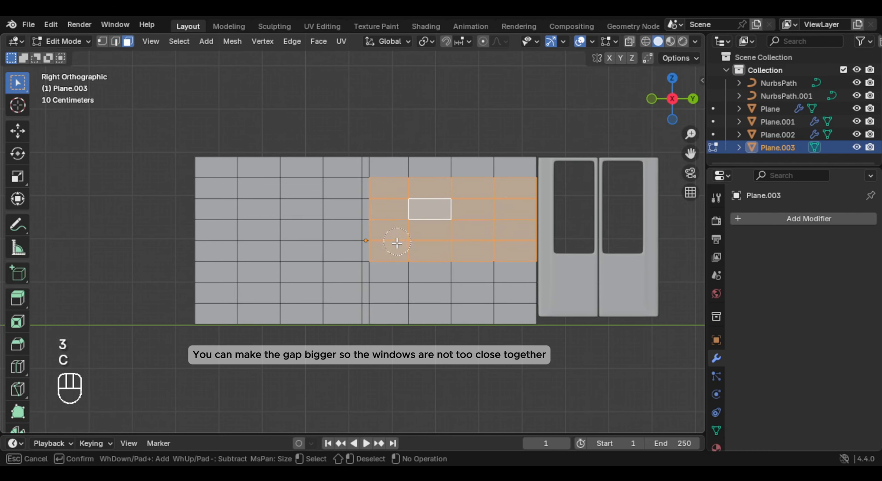
{"action": "key", "text": "ctrl+z"}
{"action": "middle_click_drag", "start_coordinate": [629, 197], "coordinate": [557, 196], "text": "shift"}
{"action": "key", "text": "i"}
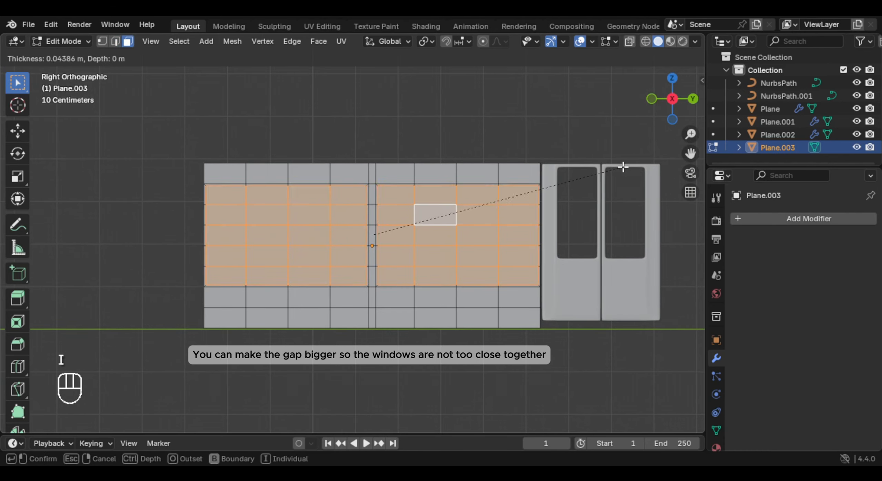
{"action": "left_click", "coordinate": [610, 166]}
{"action": "key", "text": "x"}
{"action": "left_click", "coordinate": [521, 204]}
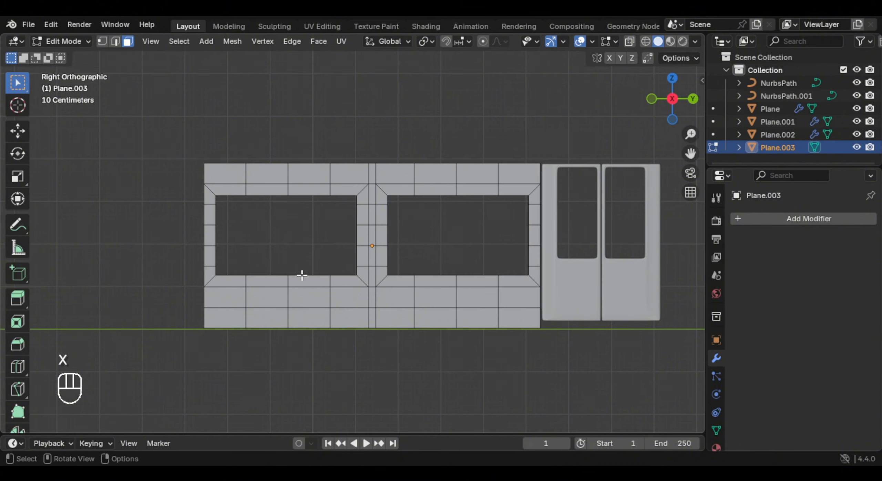
- Select the whole windowed panel mesh and extrude it to give the wall thickness
{"action": "key", "text": "Tab"}
{"action": "middle_click_drag", "start_coordinate": [302, 276], "coordinate": [462, 287]}
{"action": "key", "text": "Tab"}
{"action": "key", "text": "a"}
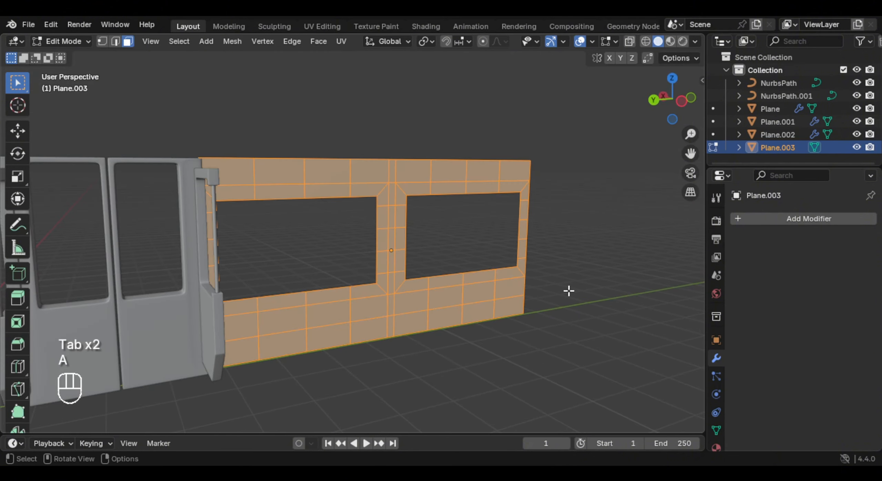
{"action": "key", "text": "e"}
{"action": "left_click", "coordinate": [562, 291]}
- Adjust the wall's thickness by moving the extruded faces along the global X axis
{"action": "scroll", "coordinate": [347, 254], "scroll_direction": "down", "scroll_amount": 2}
{"action": "middle_click_drag", "start_coordinate": [562, 291], "coordinate": [352, 243]}
{"action": "key", "text": "g"}
{"action": "key", "text": "y"}
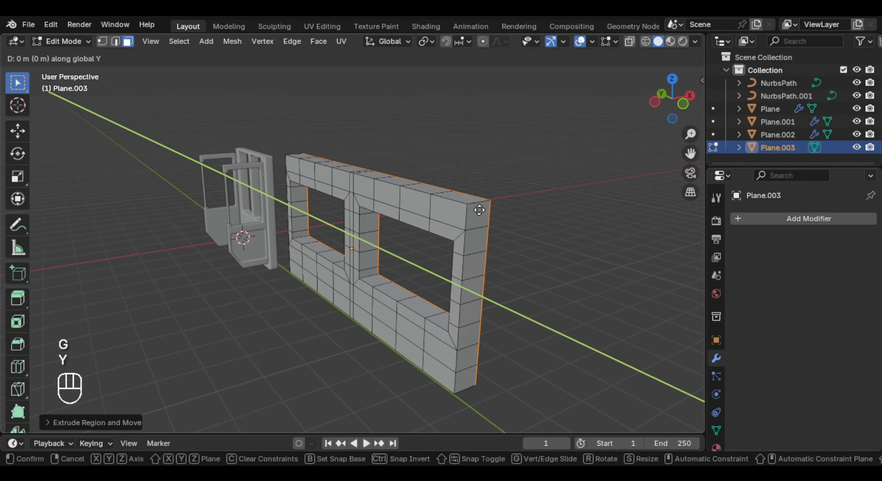
{"action": "key", "text": "x"}
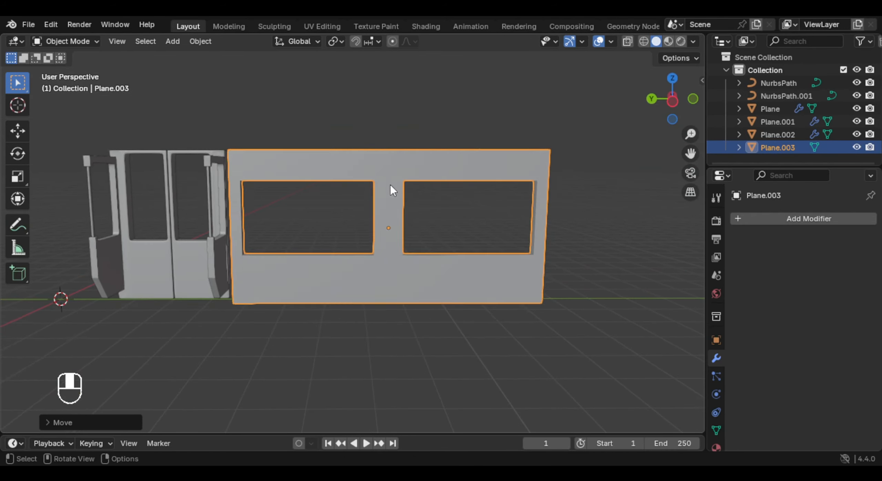
- Select the vertices of the panel half farther from the doors, including hidden ones, and delete them
{"action": "key", "text": "Tab"}
{"action": "key", "text": "KP_1"}
{"action": "key", "text": "KP_3"}
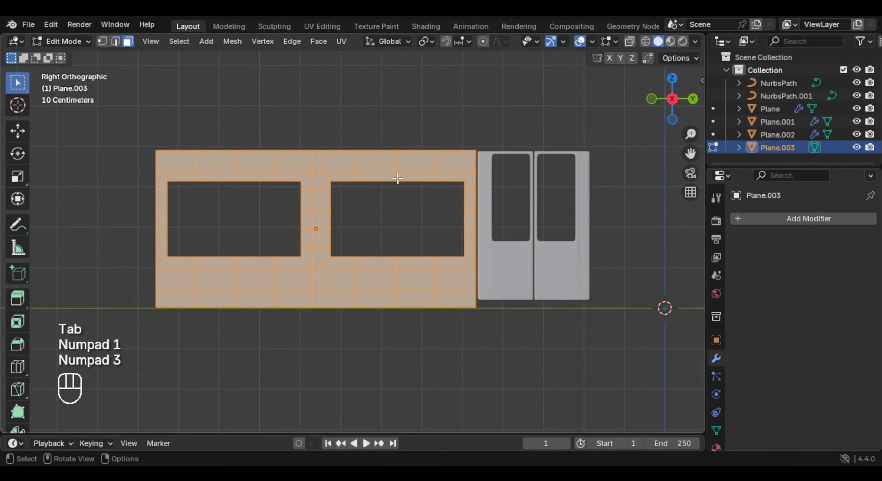
{"action": "left_click", "coordinate": [324, 200]}
{"action": "middle_click_drag", "start_coordinate": [324, 199], "coordinate": [405, 198], "text": "shift"}
{"action": "key", "text": "1"}
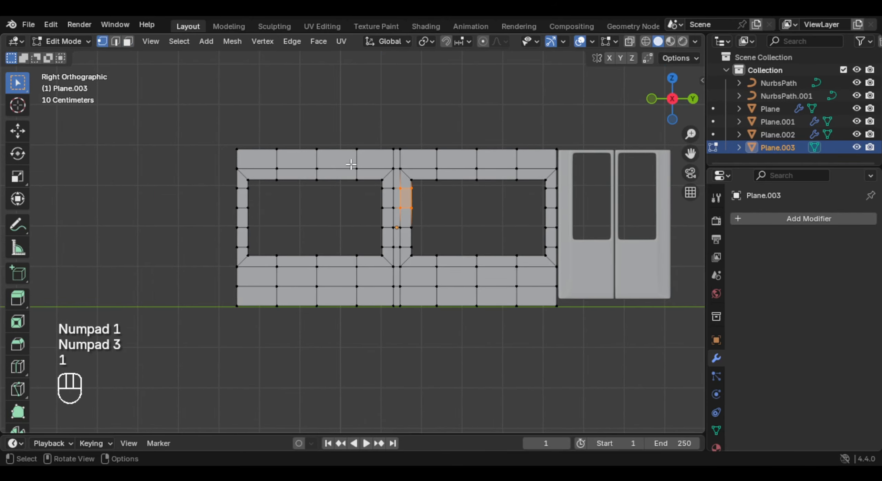
{"action": "key", "text": "alt+z"}
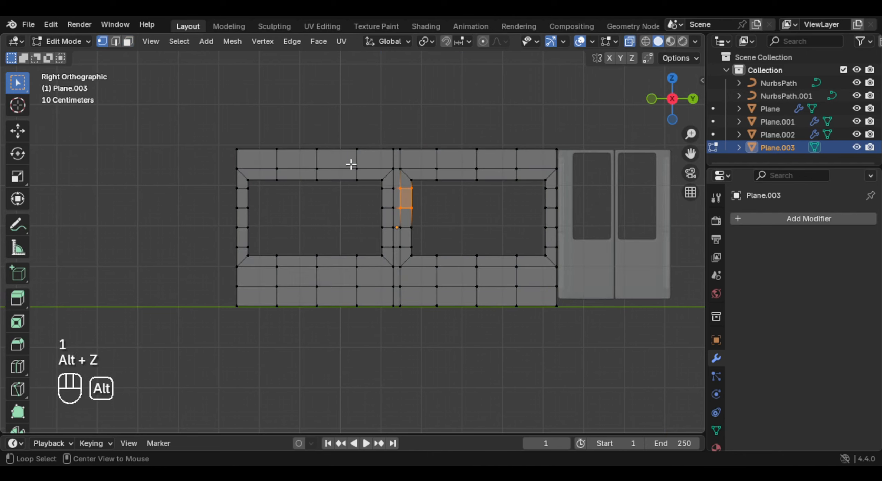
{"action": "left_click_drag", "start_coordinate": [192, 100], "coordinate": [397, 333]}
{"action": "key", "text": "x"}
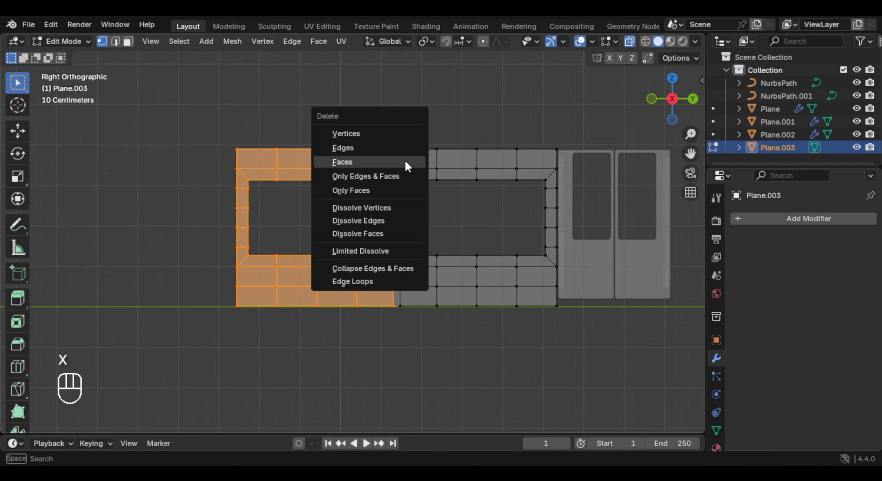
{"action": "left_click", "coordinate": [377, 135]}
- Add a Mirror modifier on the Y axis to the remaining half panel and turn off X-ray display
{"action": "key", "text": "Tab"}
{"action": "left_click", "coordinate": [853, 220]}
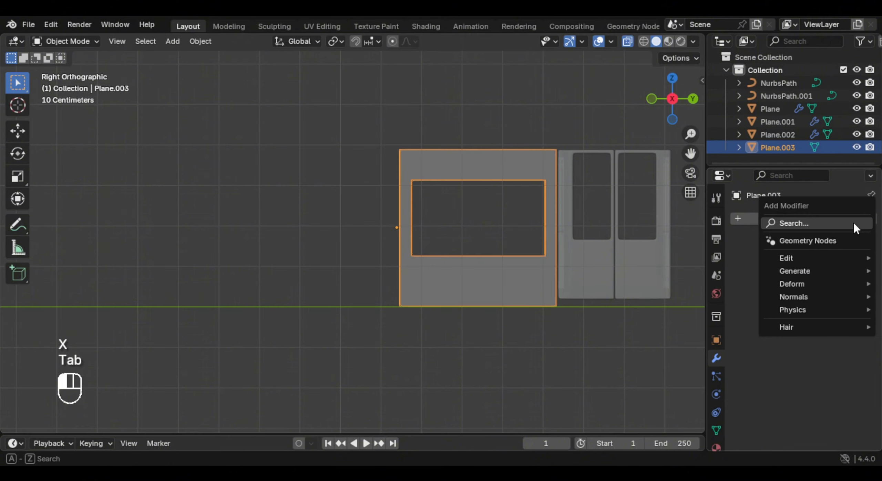
{"action": "type", "text": "mi"}
{"action": "key", "text": "Return"}
{"action": "key", "text": "alt+z"}
{"action": "scroll", "coordinate": [414, 227], "scroll_direction": "up", "scroll_amount": 5}
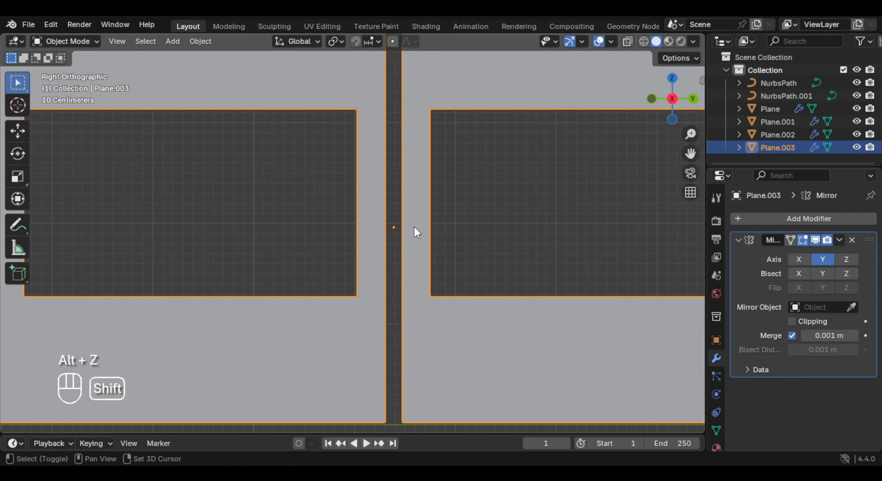
- Select the half panel's open edge beside the mirror gap and snap the 3D cursor to that selection
{"action": "key", "text": "Tab"}
{"action": "middle_click_drag", "start_coordinate": [410, 200], "coordinate": [376, 206]}
{"action": "left_click", "coordinate": [362, 202]}
{"action": "left_click", "coordinate": [364, 207], "text": "alt"}
{"action": "left_click", "coordinate": [368, 215]}
{"action": "left_click", "coordinate": [367, 208], "text": "alt"}
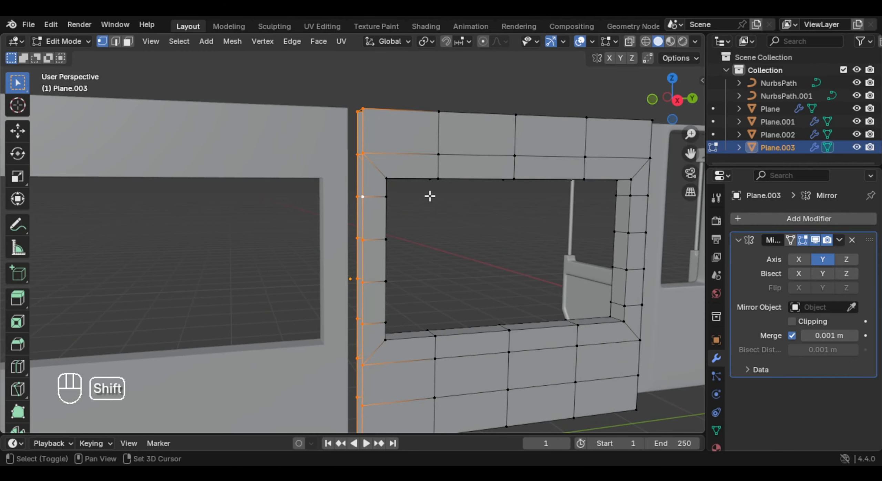
{"action": "key", "text": "shift+s"}
{"action": "left_click", "coordinate": [411, 234]}
{"action": "middle_click_drag", "start_coordinate": [411, 235], "coordinate": [350, 235]}
- Set the panel's origin to the 3D cursor so the mirrored halves meet
{"action": "key", "text": "Tab"}
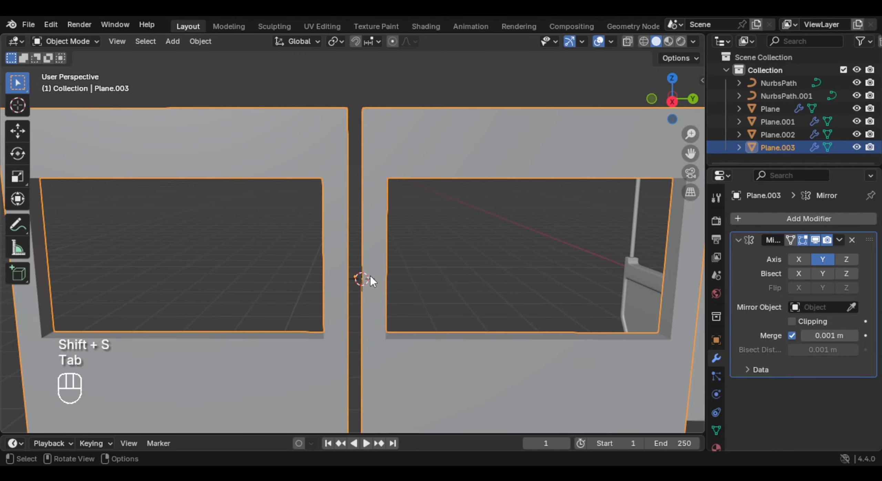
{"action": "scroll", "coordinate": [370, 276], "scroll_direction": "up", "scroll_amount": 2}
{"action": "right_click", "coordinate": [400, 189]}
{"action": "mouse_move", "coordinate": [401, 186]}
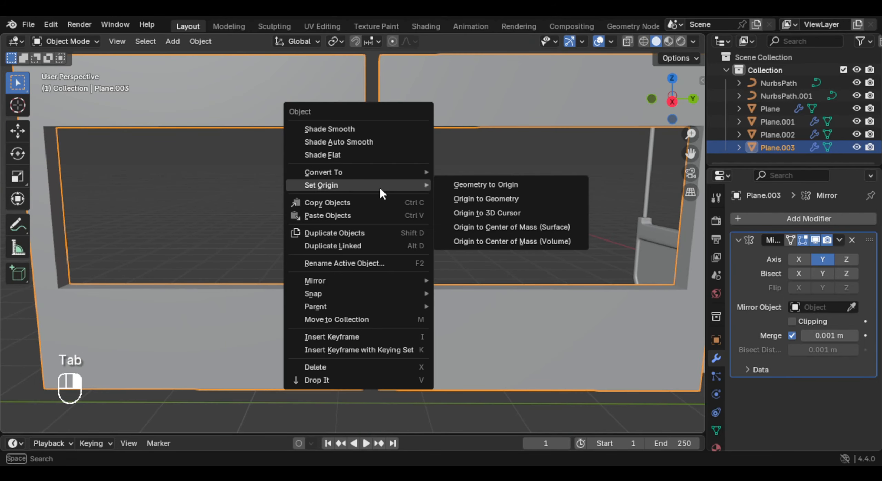
{"action": "left_click", "coordinate": [520, 212]}
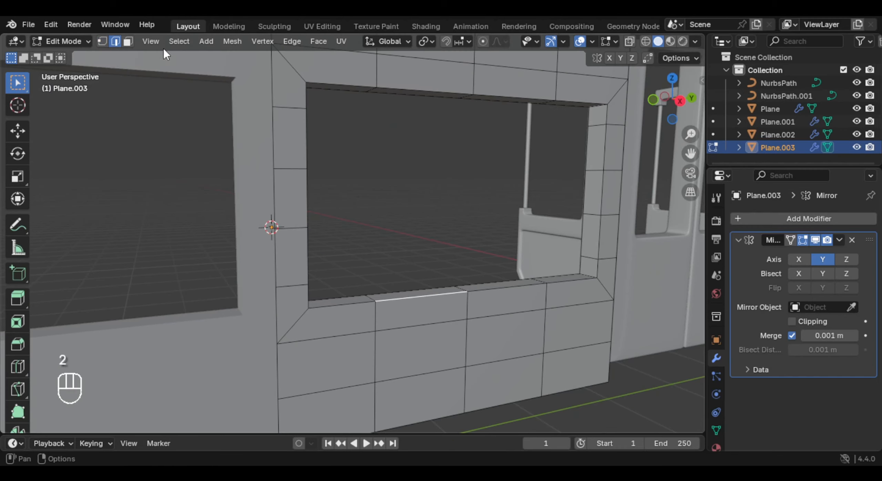
- Select the panel's sharp edges and bevel them with a single segment
{"action": "left_click", "coordinate": [187, 45]}
{"action": "left_click", "coordinate": [257, 258]}
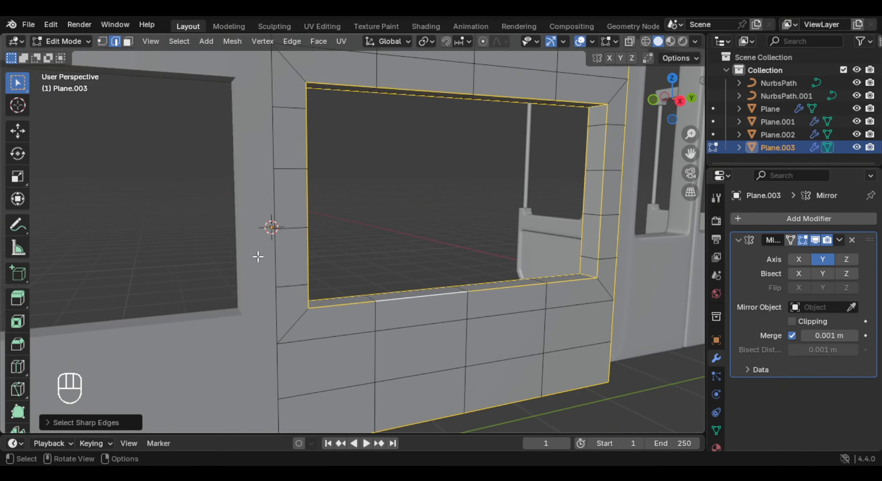
{"action": "middle_click_drag", "start_coordinate": [459, 299], "coordinate": [407, 241], "text": "shift"}
{"action": "middle_click_drag", "start_coordinate": [406, 241], "coordinate": [436, 243]}
{"action": "key", "text": "ctrl+b"}
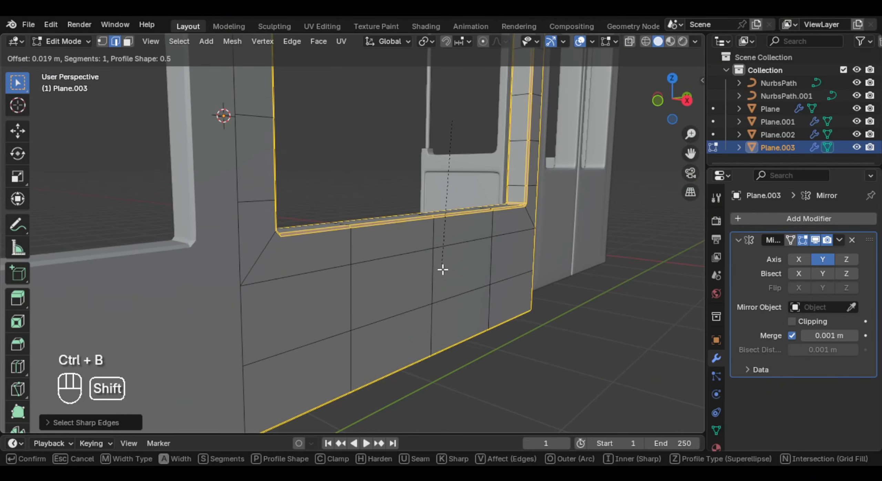
{"action": "left_click", "coordinate": [444, 280]}
{"action": "middle_click_drag", "start_coordinate": [444, 281], "coordinate": [407, 299]}
- Shade the panel smooth and add a level 2 Subdivision modifier with its viewport display turned off
{"action": "key", "text": "Tab"}
{"action": "right_click", "coordinate": [409, 272]}
{"action": "left_click", "coordinate": [379, 199]}
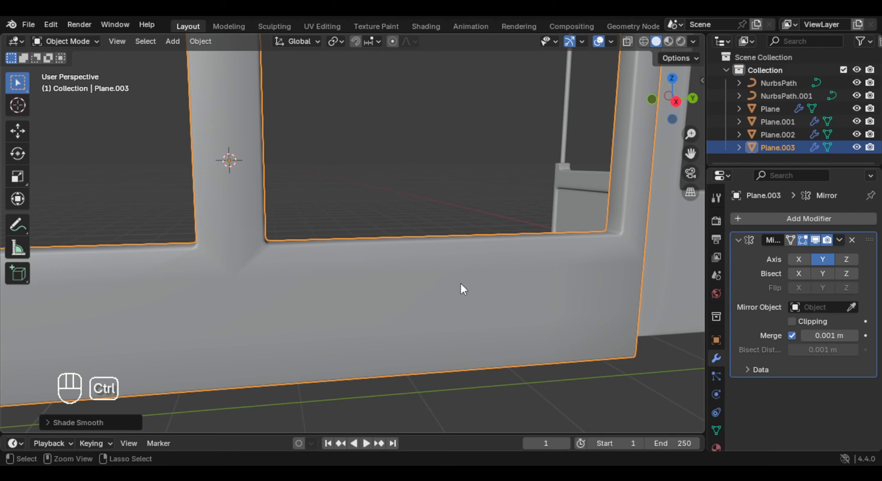
{"action": "key", "text": "ctrl+2"}
{"action": "left_click", "coordinate": [815, 387]}
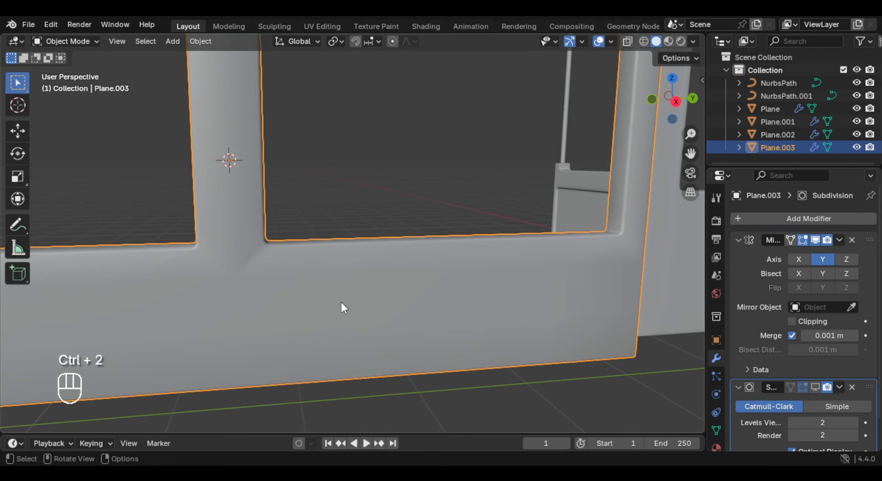
- Add a vertical loop cut beside the window's lower inner corner and connect it to the corner vertex
{"action": "middle_click_drag", "start_coordinate": [340, 303], "coordinate": [348, 292]}
{"action": "scroll", "coordinate": [348, 292], "scroll_direction": "up", "scroll_amount": 2}
{"action": "key", "text": "Tab"}
{"action": "middle_click_drag", "start_coordinate": [271, 290], "coordinate": [340, 256]}
{"action": "scroll", "coordinate": [372, 238], "scroll_direction": "down", "scroll_amount": 2}
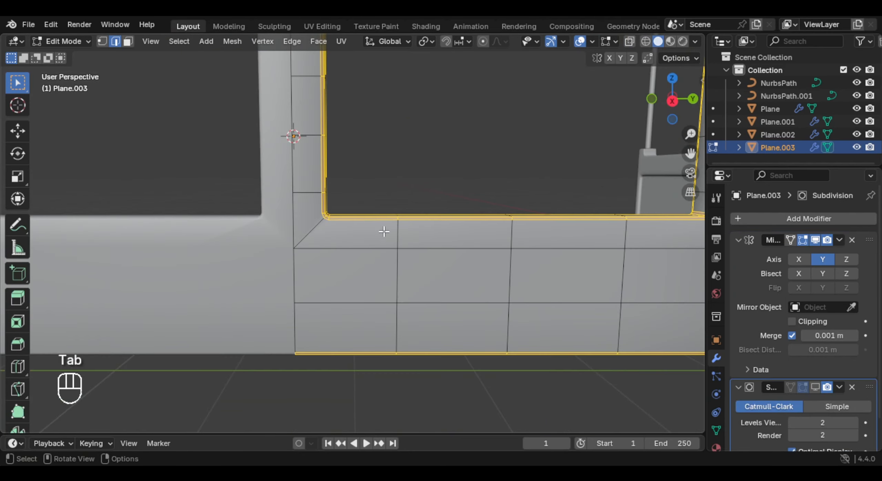
{"action": "key", "text": "ctrl+r"}
{"action": "left_click", "coordinate": [369, 249]}
{"action": "left_click", "coordinate": [355, 265]}
{"action": "middle_click_drag", "start_coordinate": [561, 261], "coordinate": [620, 265]}
{"action": "key", "text": "j"}
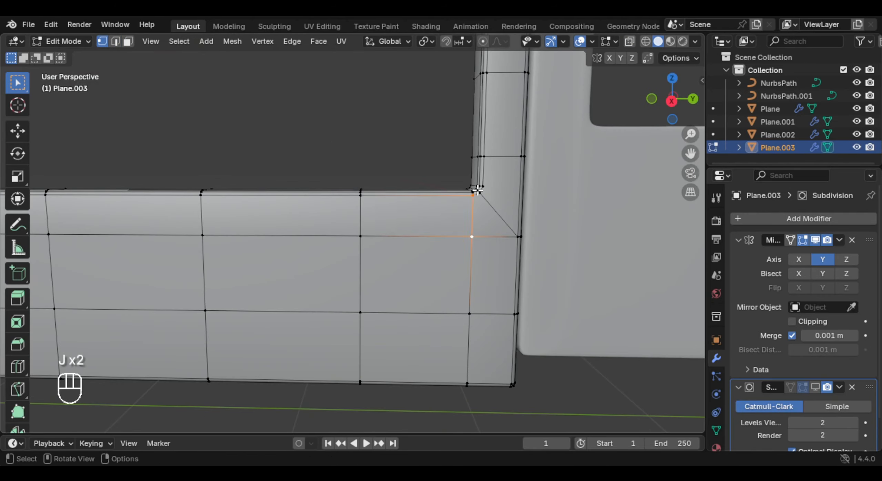
- Add a vertical loop cut above the window's upper inner corner and connect it to the corner vertices
{"action": "key", "text": "ctrl+r"}
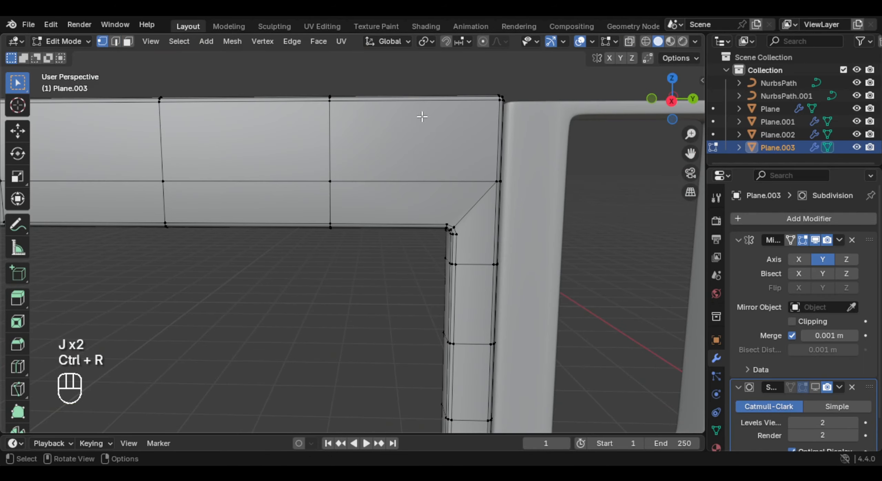
{"action": "key", "text": "ctrl+r"}
{"action": "left_click", "coordinate": [374, 133]}
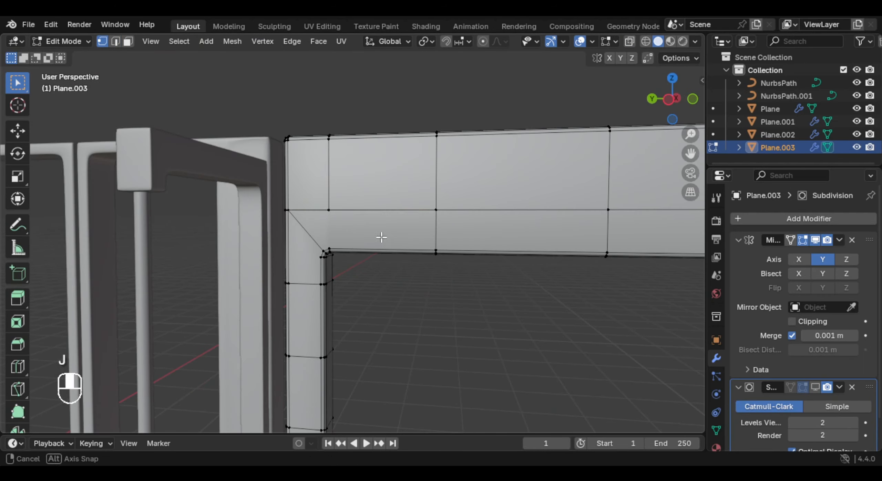
{"action": "key", "text": "j"}
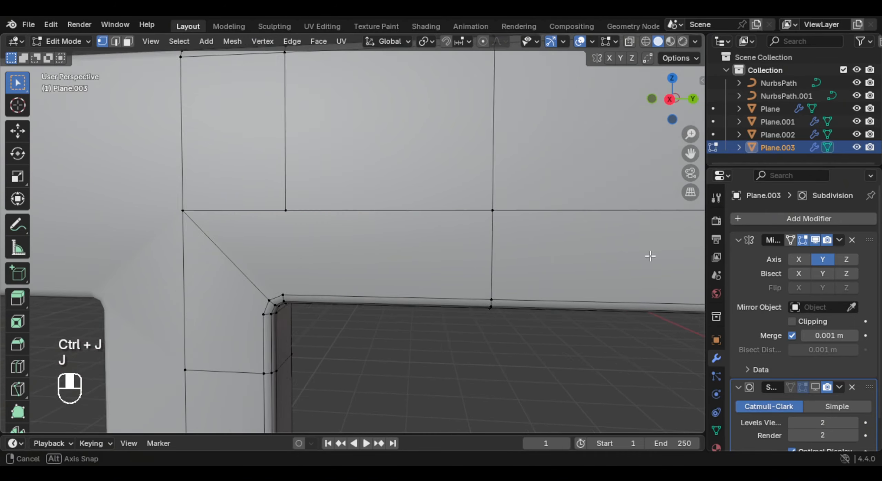
{"action": "left_click", "coordinate": [287, 210], "text": "shift"}
- Add a horizontal loop cut through the outer pillar beside the window's lower outer corner and connect it to the window frame's edge
{"action": "key", "text": "ctrl+r"}
{"action": "left_click", "coordinate": [483, 245]}
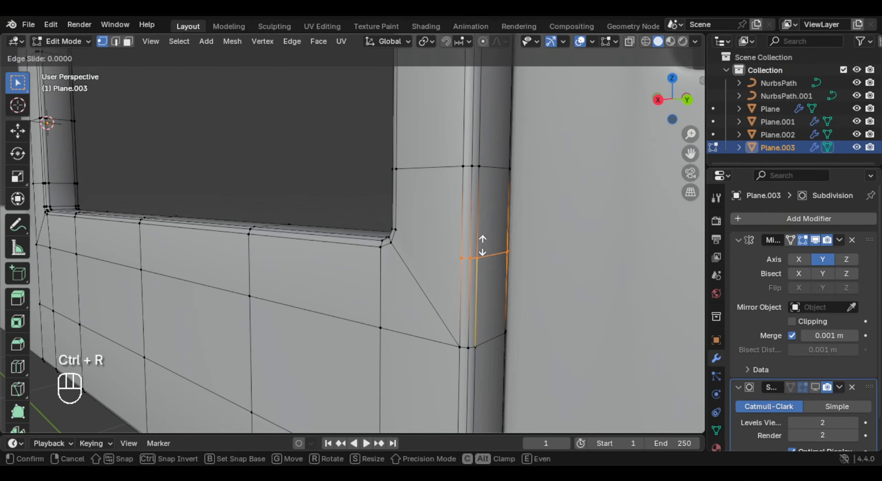
{"action": "key", "text": "j"}
- Cut the centre pillar's seam edge beside the window's lower inner corner, slide the new vertex and connect it to the corner
{"action": "key", "text": "j"}
{"action": "key", "text": "j"}
{"action": "key", "text": "ctrl+r"}
{"action": "left_click", "coordinate": [405, 251]}
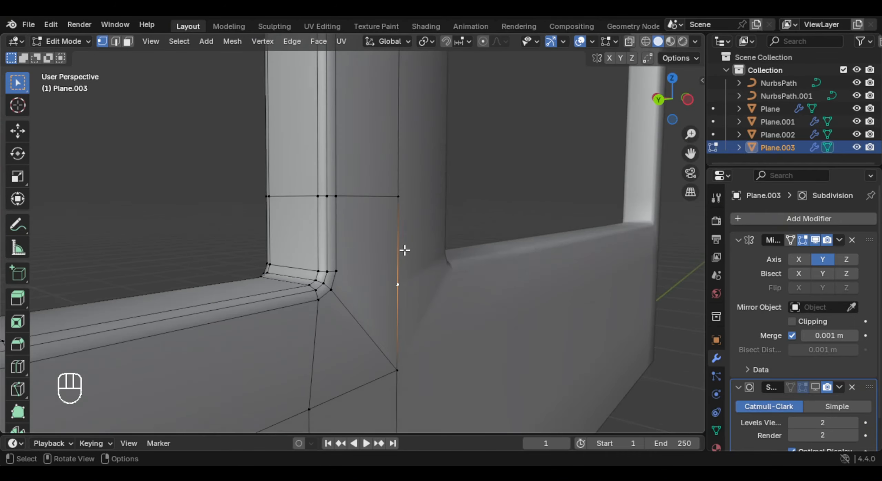
{"action": "key", "text": "g"}
{"action": "key", "text": "g"}
{"action": "key", "text": "g"}
{"action": "key", "text": "j"}
{"action": "key", "text": "g"}
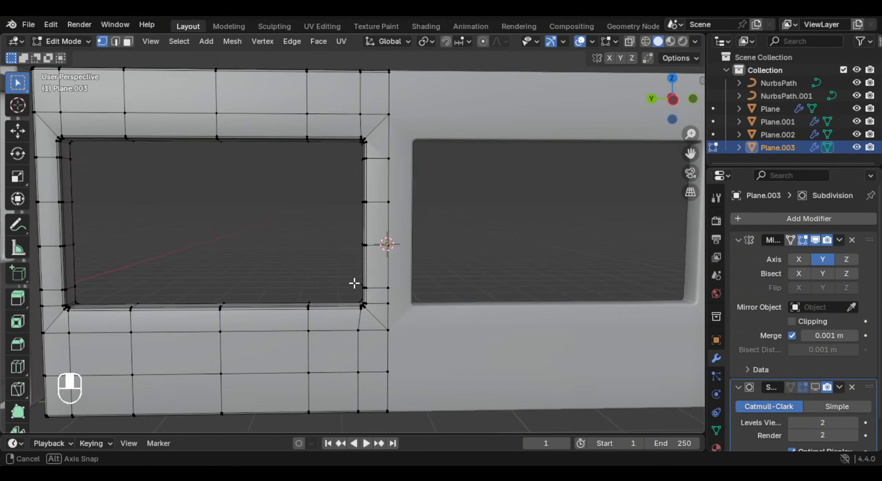
- Turn on the Subdivision modifier's viewport display and inspect the smoothed window's lower inner corner
{"action": "key", "text": "Tab"}
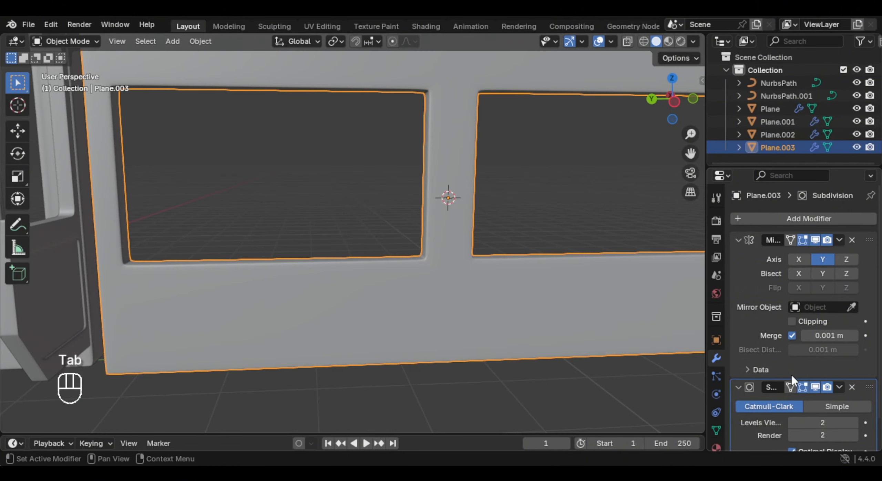
{"action": "scroll", "coordinate": [417, 266], "scroll_direction": "up", "scroll_amount": 3}
{"action": "key", "text": "Tab"}
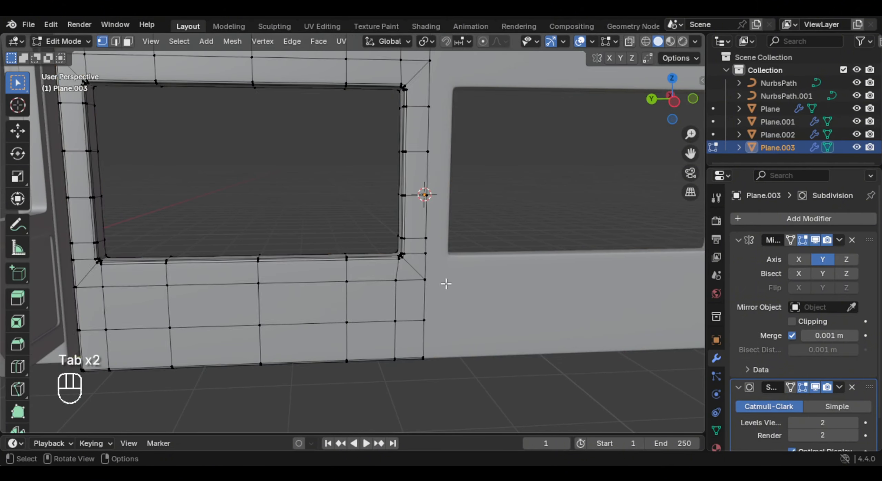
{"action": "scroll", "coordinate": [445, 284], "scroll_direction": "up", "scroll_amount": 4}
{"action": "middle_click_drag", "start_coordinate": [446, 284], "coordinate": [409, 233], "text": "shift"}
{"action": "scroll", "coordinate": [410, 233], "scroll_direction": "up", "scroll_amount": 3}
- Slide the vertical edge loop below the window's lower inner corner away from the corner by a factor of about 0.21
{"action": "left_click", "coordinate": [402, 248]}
{"action": "left_click", "coordinate": [409, 241], "text": "alt"}
{"action": "key", "text": "g"}
{"action": "key", "text": "g"}
{"action": "key", "text": "g"}
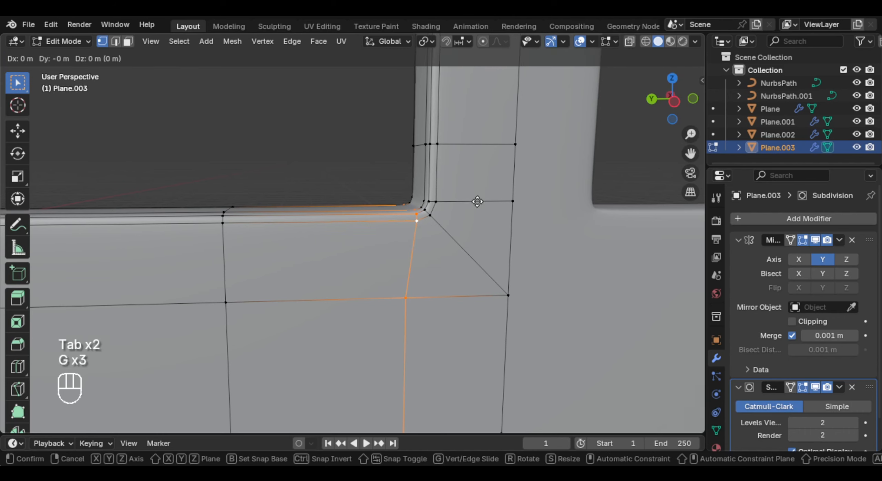
{"action": "key", "text": "g"}
{"action": "key", "text": "g"}
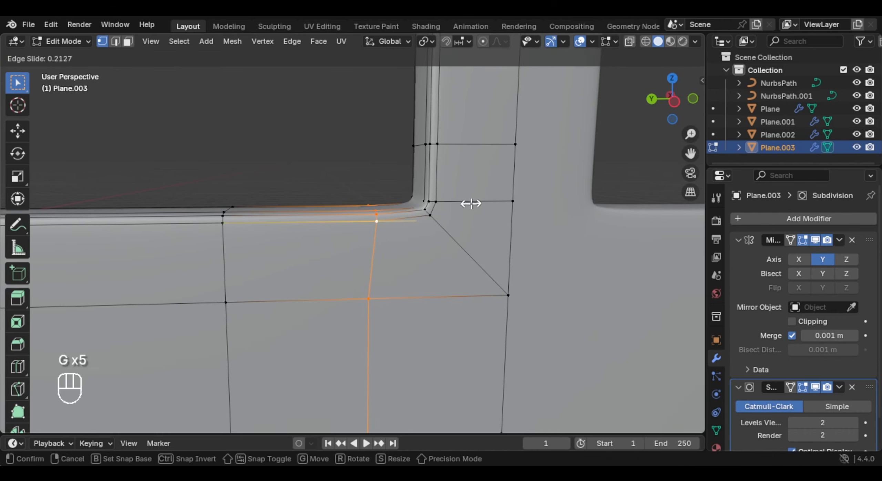
{"action": "left_click", "coordinate": [470, 203]}
- Slide the two horizontal edge rows on the centre pillar upward from the window's lower inner corner, the upper row by about -0.24
{"action": "left_click", "coordinate": [488, 145], "text": "alt"}
{"action": "key", "text": "g"}
{"action": "key", "text": "g"}
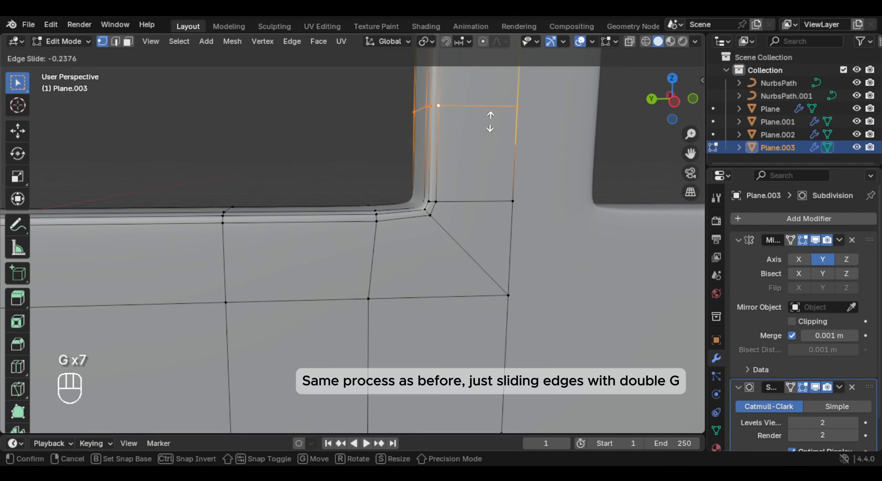
{"action": "left_click", "coordinate": [490, 122]}
{"action": "left_click", "coordinate": [482, 202], "text": "alt"}
{"action": "key", "text": "g"}
{"action": "key", "text": "g"}
{"action": "left_click", "coordinate": [496, 173]}
{"action": "key", "text": "Tab"}
{"action": "scroll", "coordinate": [413, 207], "scroll_direction": "down", "scroll_amount": 6}
{"action": "scroll", "coordinate": [413, 214], "scroll_direction": "up", "scroll_amount": 6}
{"action": "key", "text": "Tab"}
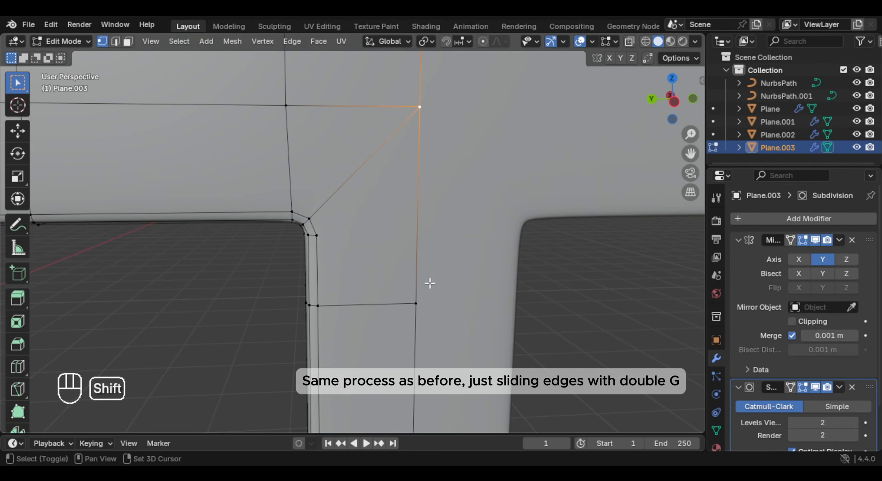
- Cut the centre pillar's seam edge below the window's upper inner corner, slide the new vertex and connect it to the corner
{"action": "key", "text": "ctrl+r"}
{"action": "left_click", "coordinate": [438, 214]}
{"action": "key", "text": "g"}
{"action": "key", "text": "g"}
{"action": "key", "text": "h"}
{"action": "key", "text": "ctrl+z"}
{"action": "key", "text": "j"}
{"action": "key", "text": "ctrl+r"}
{"action": "key", "text": "g"}
{"action": "key", "text": "g"}
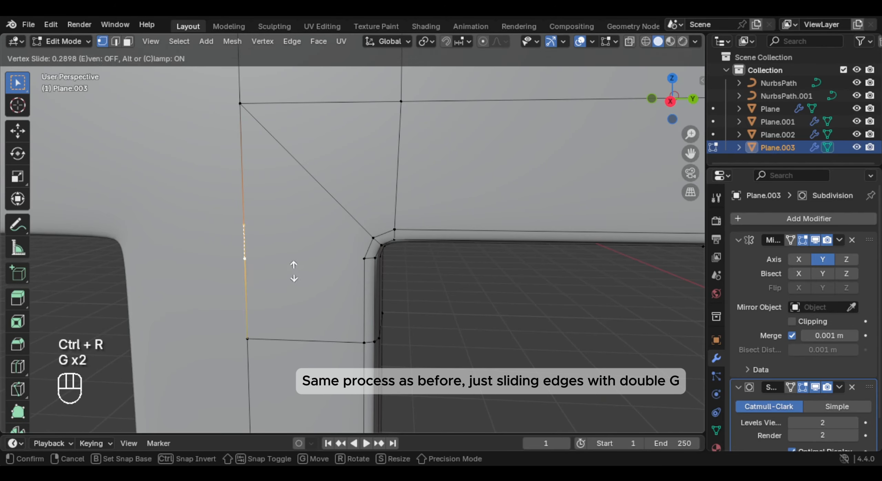
{"action": "left_click", "coordinate": [293, 272]}
{"action": "key", "text": "j"}
- Slide the edge loops around the window's upper corners to adjust their roundness
{"action": "middle_click_drag", "start_coordinate": [362, 258], "coordinate": [195, 240]}
{"action": "key", "text": "g"}
{"action": "key", "text": "g"}
{"action": "left_click", "coordinate": [457, 164]}
{"action": "key", "text": "g"}
{"action": "key", "text": "g"}
{"action": "left_click", "coordinate": [510, 234]}
{"action": "middle_click_drag", "start_coordinate": [496, 238], "coordinate": [280, 271]}
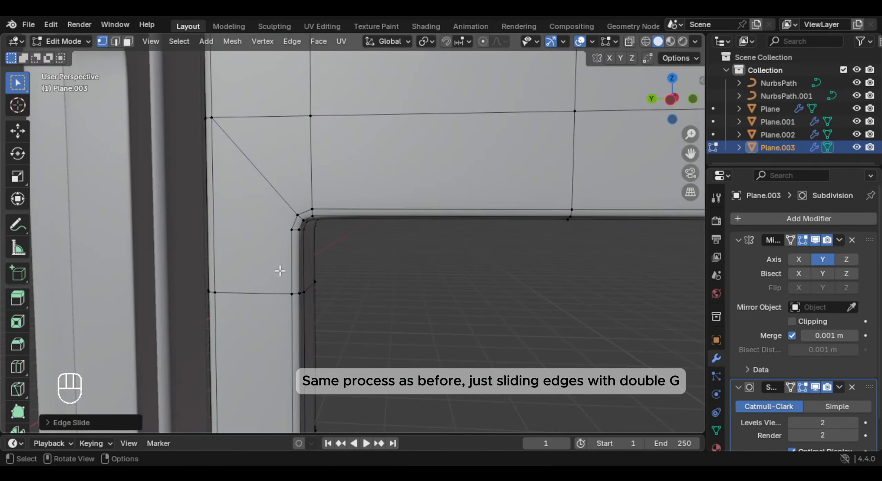
- Snap the 3D cursor to the horizontal edge row above the window's lower outer corner
{"action": "scroll", "coordinate": [280, 271], "scroll_direction": "down", "scroll_amount": 4}
{"action": "middle_click_drag", "start_coordinate": [482, 361], "coordinate": [416, 267], "text": "shift"}
{"action": "key", "text": "Tab"}
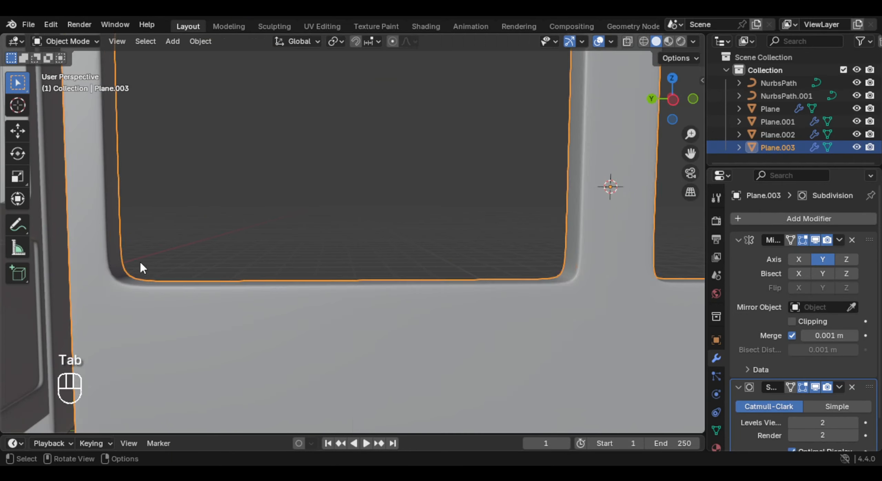
{"action": "middle_click_drag", "start_coordinate": [139, 260], "coordinate": [183, 269]}
{"action": "key", "text": "Tab"}
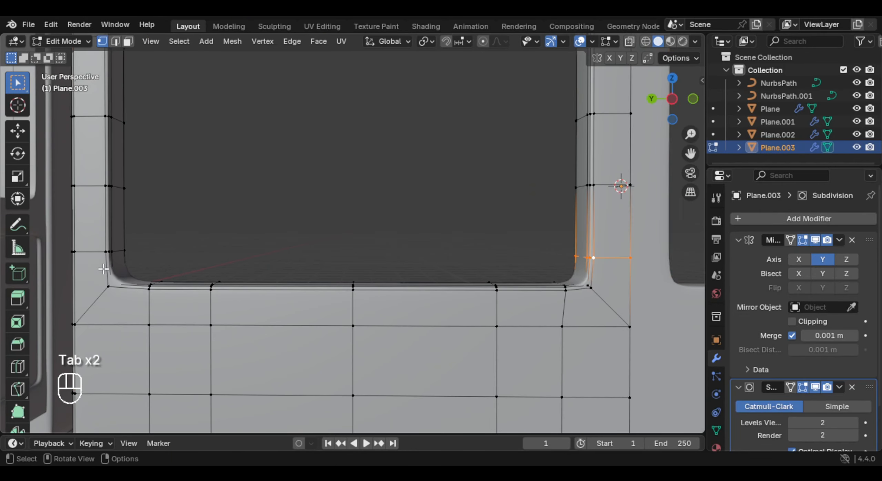
{"action": "left_click", "coordinate": [92, 252], "text": "alt"}
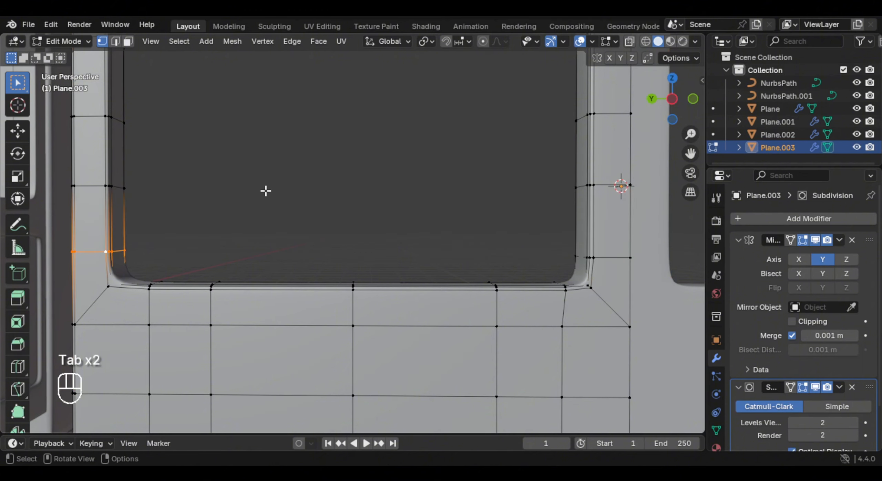
{"action": "key", "text": "shift+s"}
{"action": "left_click", "coordinate": [272, 245]}
- Set the pivot to the 3D cursor and align the lower inner corner's horizontal edge row to it with a Z scale of 0
{"action": "middle_click_drag", "start_coordinate": [469, 256], "coordinate": [556, 259], "text": "shift"}
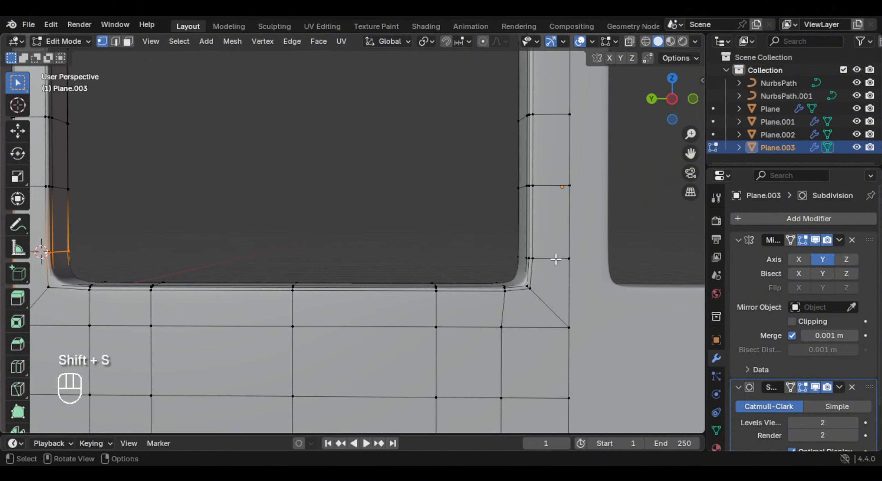
{"action": "left_click", "coordinate": [568, 245], "text": "alt"}
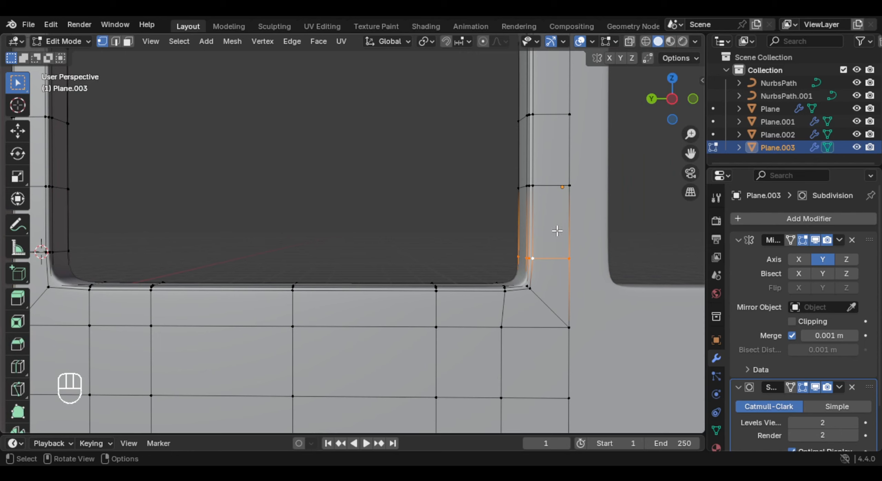
{"action": "key", "text": "period"}
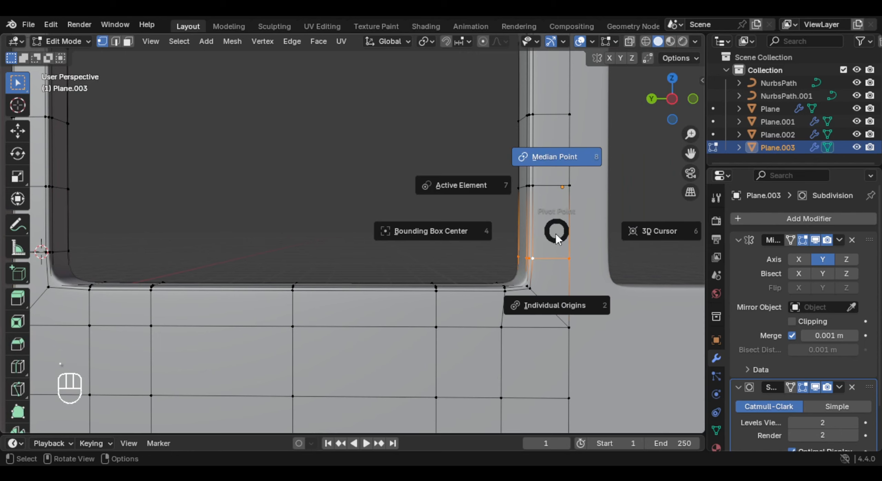
{"action": "left_click", "coordinate": [665, 232]}
{"action": "key", "text": "s"}
{"action": "key", "text": "z"}
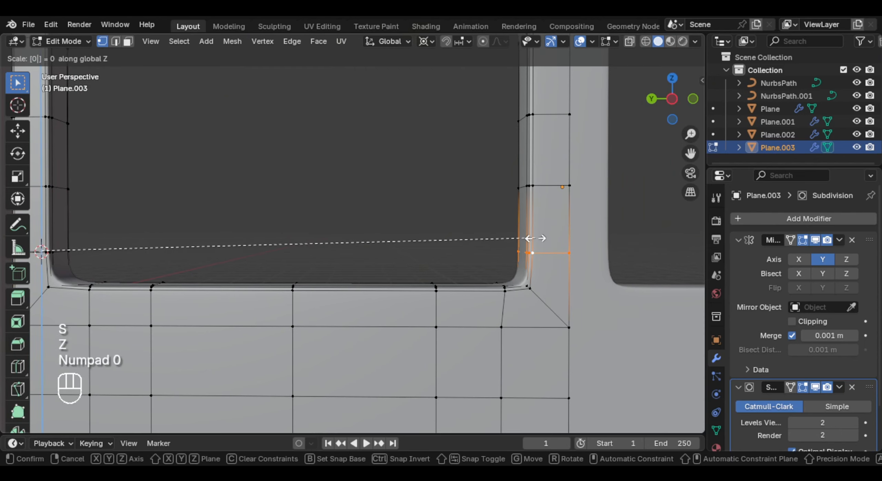
{"action": "key", "text": "Return"}
{"action": "key", "text": "Tab"}
{"action": "scroll", "coordinate": [528, 264], "scroll_direction": "down", "scroll_amount": 3}
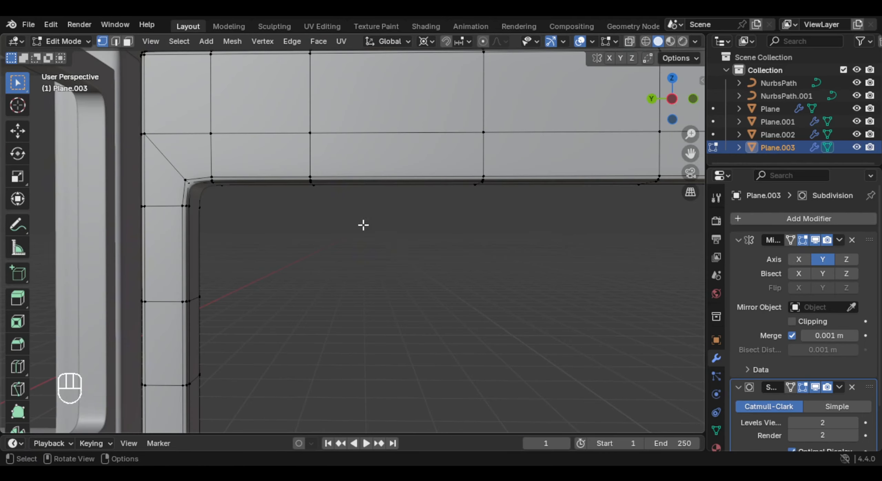
- Snap the 3D cursor to the vertical edge loop below the window's lower inner corner
{"action": "middle_click_drag", "start_coordinate": [383, 188], "coordinate": [290, 162], "text": "shift"}
{"action": "scroll", "coordinate": [316, 212], "scroll_direction": "down", "scroll_amount": 1}
{"action": "scroll", "coordinate": [257, 208], "scroll_direction": "down", "scroll_amount": 3}
{"action": "scroll", "coordinate": [285, 179], "scroll_direction": "down", "scroll_amount": 1}
{"action": "middle_click_drag", "start_coordinate": [509, 329], "coordinate": [415, 305], "text": "shift"}
{"action": "scroll", "coordinate": [416, 305], "scroll_direction": "up", "scroll_amount": 2}
{"action": "left_click", "coordinate": [416, 308], "text": "alt"}
{"action": "key", "text": "shift+s"}
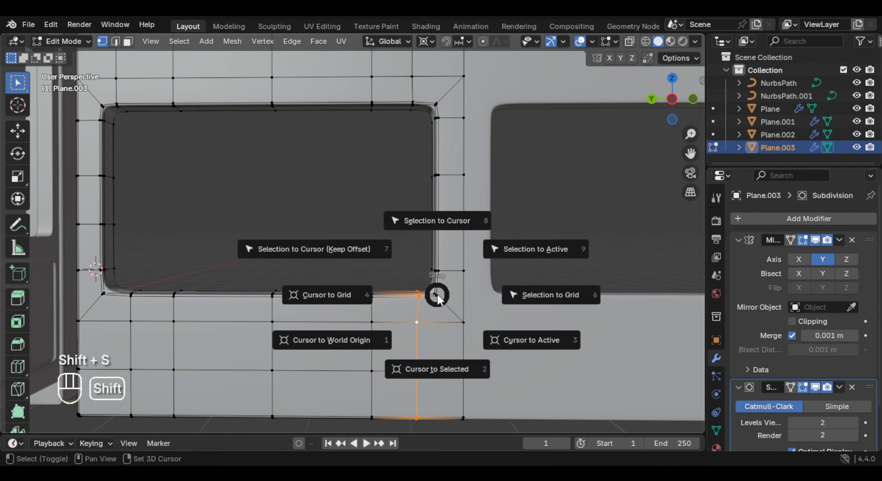
{"action": "key", "text": "2"}
- Align the vertical edge loop above the window's upper inner corner to the 3D cursor with a Y scale of 0
{"action": "key", "text": "Tab"}
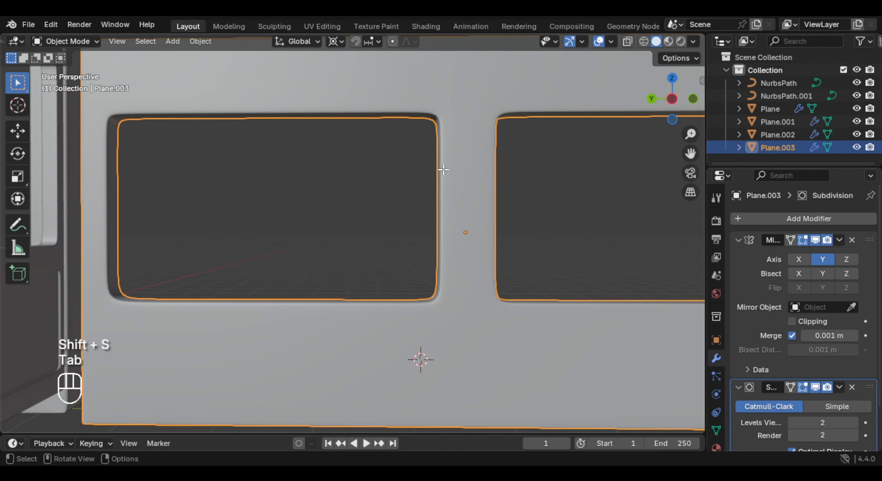
{"action": "key", "text": "Tab"}
{"action": "left_click", "coordinate": [415, 97], "text": "alt"}
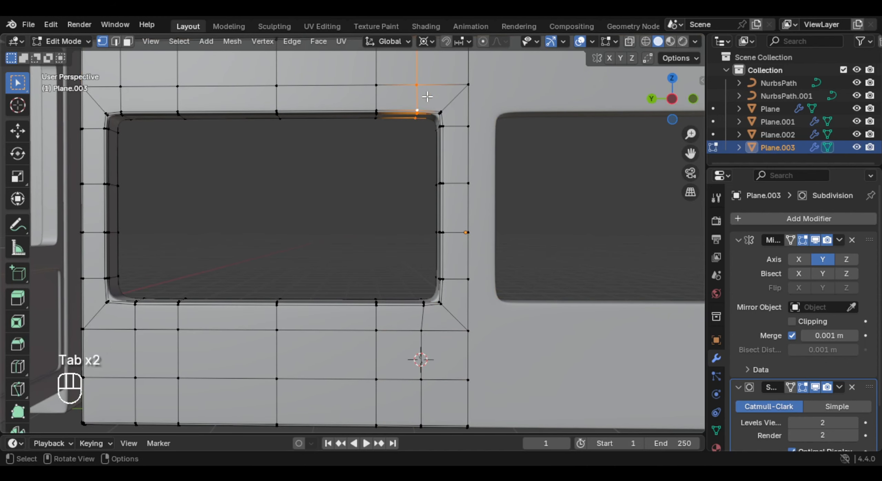
{"action": "key", "text": "s"}
{"action": "key", "text": "y"}
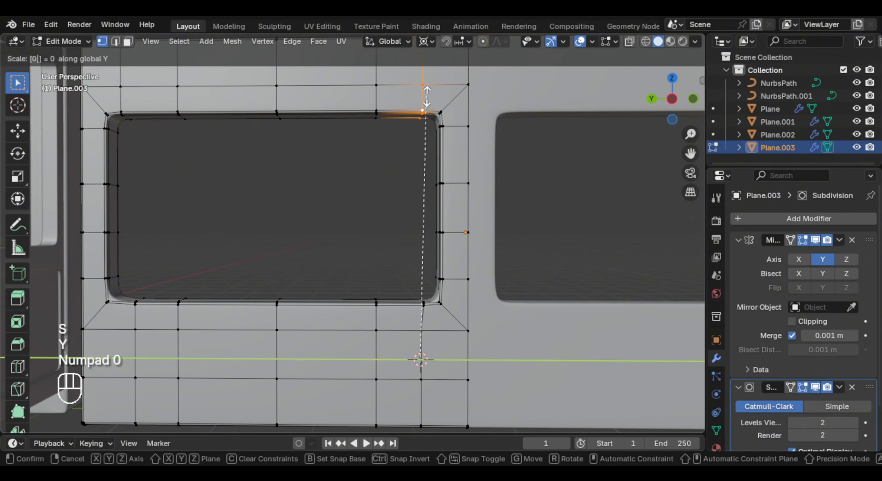
{"action": "key", "text": "Return"}
{"action": "middle_click_drag", "start_coordinate": [427, 97], "coordinate": [193, 91], "text": "shift"}
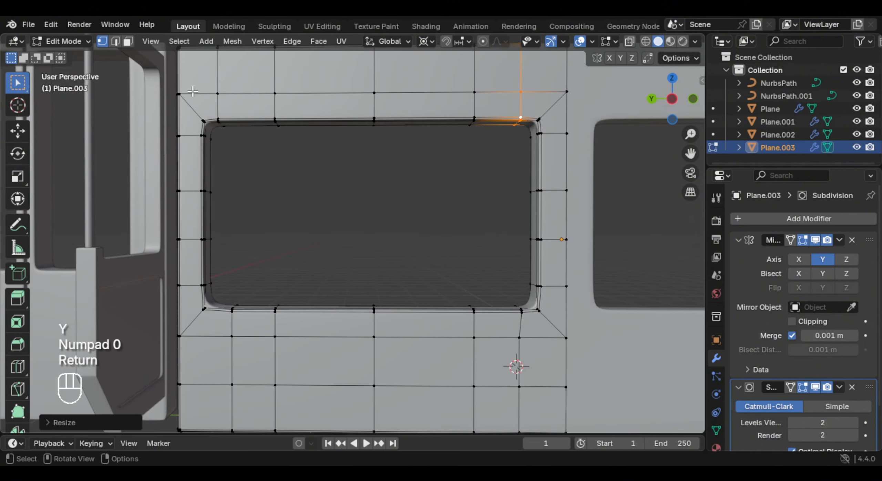
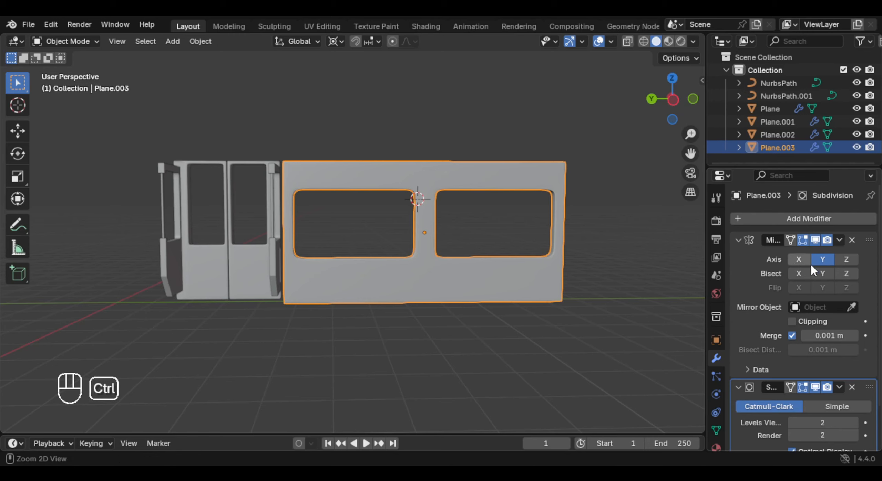
- Apply the Mirror modifier on the windowed side panel
{"action": "key", "text": "ctrl+a"}
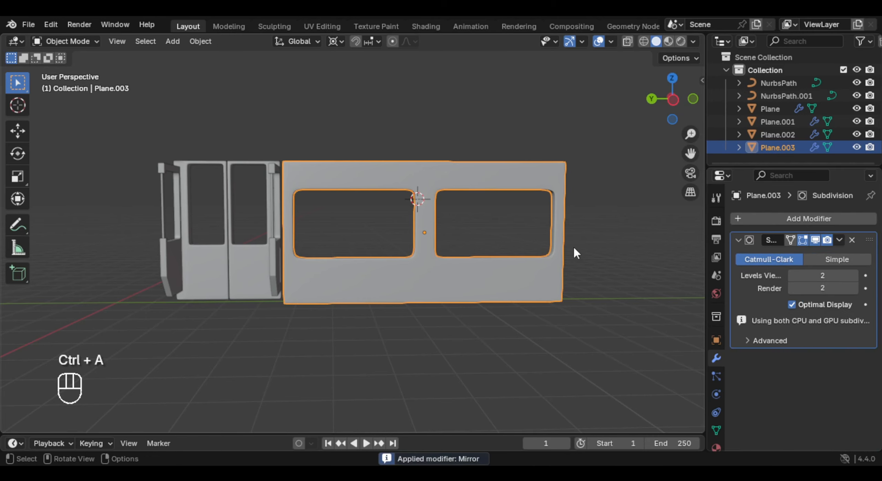
{"action": "middle_click_drag", "start_coordinate": [573, 245], "coordinate": [483, 259]}
- Add a mesh plane beside the side panel and scale its geometry down about the median point
{"action": "key", "text": "shift+a"}
{"action": "mouse_move", "coordinate": [451, 199]}
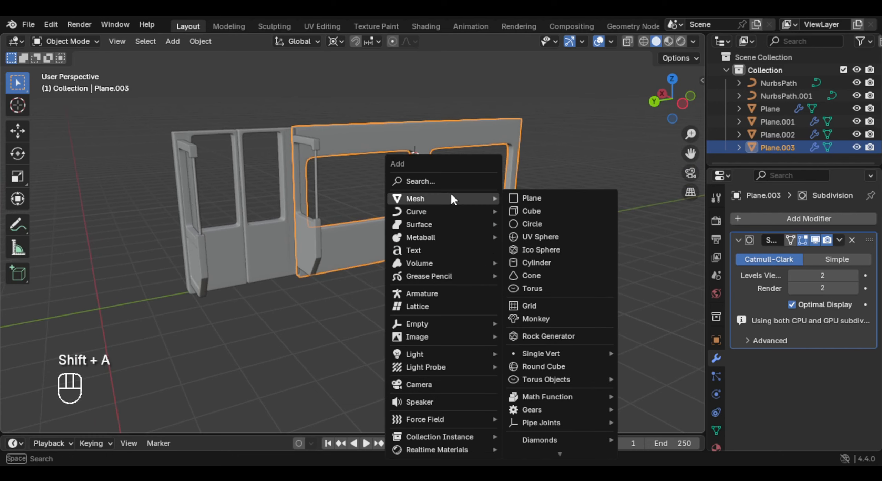
{"action": "left_click", "coordinate": [552, 200]}
{"action": "key", "text": "Tab"}
{"action": "key", "text": "a"}
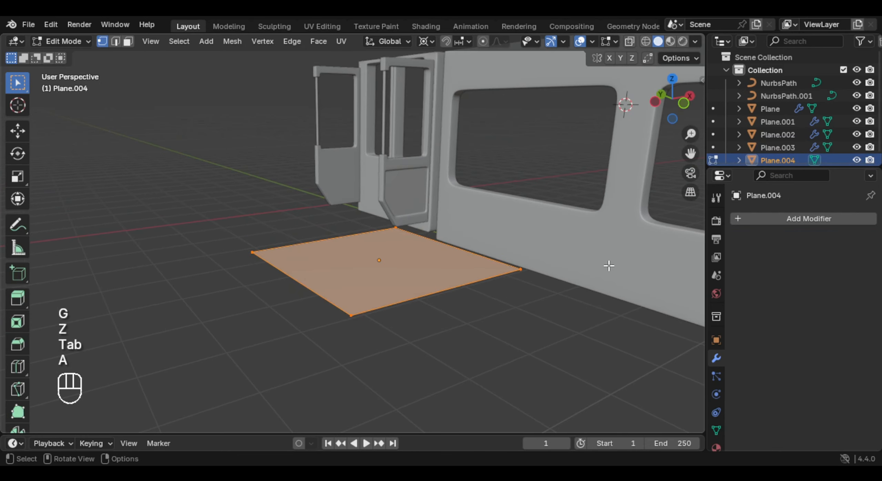
{"action": "key", "text": "s"}
{"action": "right_click", "coordinate": [588, 254]}
{"action": "key", "text": "period"}
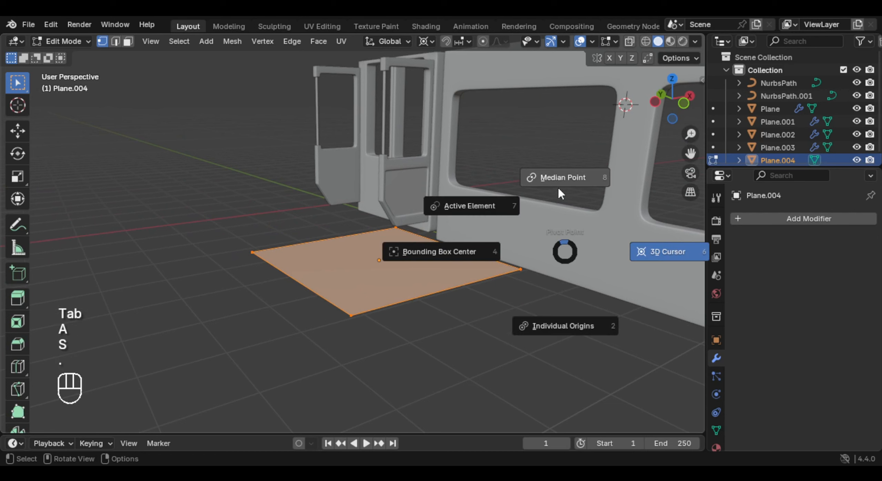
{"action": "left_click", "coordinate": [559, 191]}
{"action": "key", "text": "s"}
{"action": "left_click", "coordinate": [482, 249]}
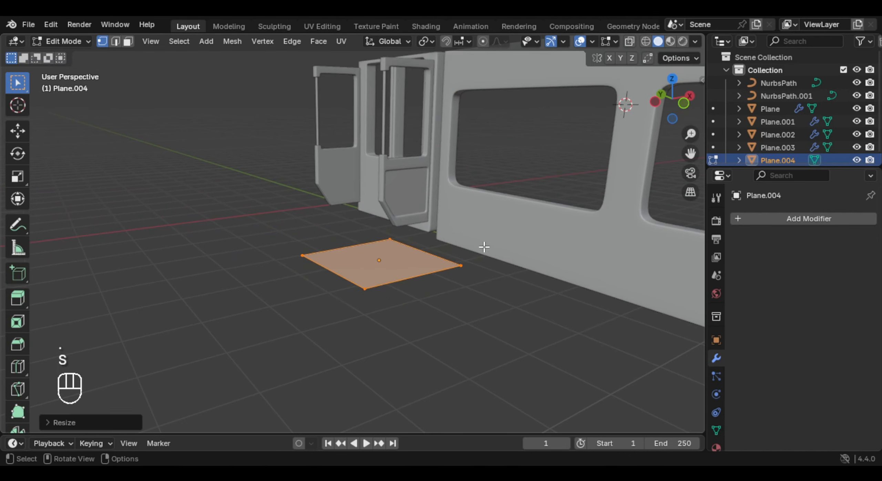
- Extrude the plane's wall-side edge into a short inward-leaning riser, followed by a long backrest leaning toward the wall
{"action": "key", "text": "2"}
{"action": "middle_click_drag", "start_coordinate": [482, 249], "coordinate": [391, 267]}
{"action": "left_click", "coordinate": [400, 266]}
{"action": "key", "text": "KP_1"}
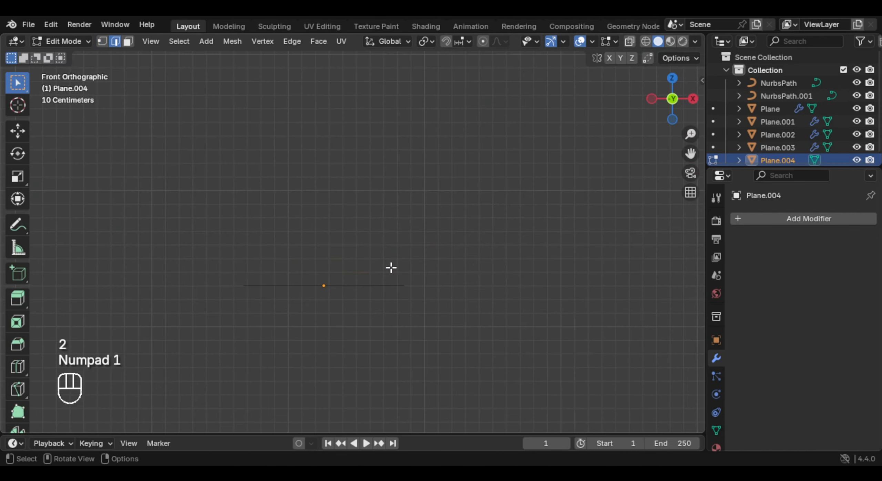
{"action": "key", "text": "e"}
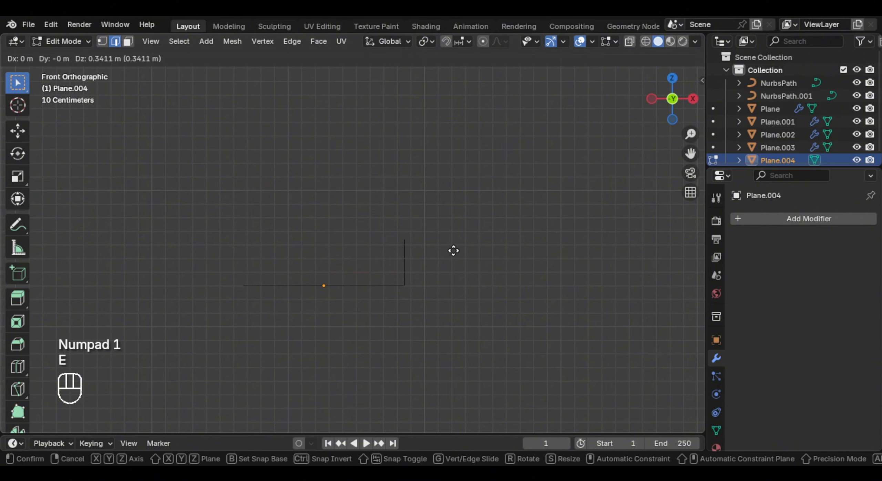
{"action": "key", "text": "z"}
{"action": "right_click", "coordinate": [492, 258]}
{"action": "key", "text": "g"}
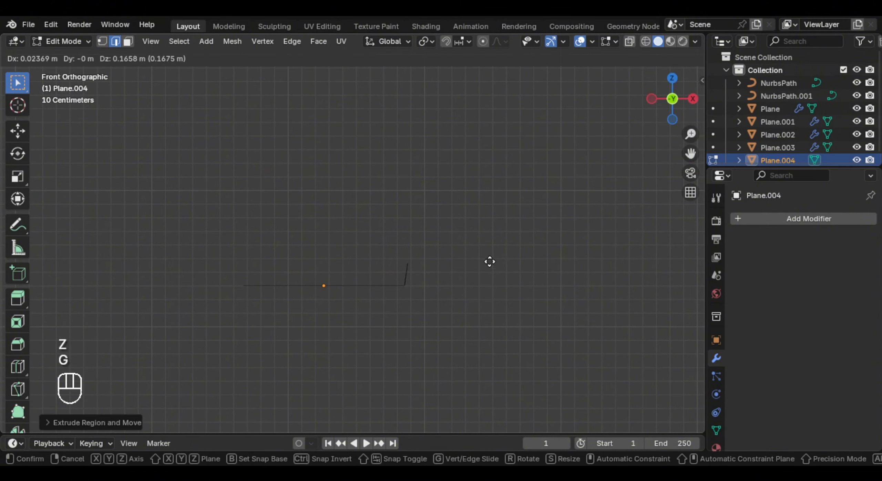
{"action": "left_click", "coordinate": [472, 252]}
{"action": "key", "text": "e"}
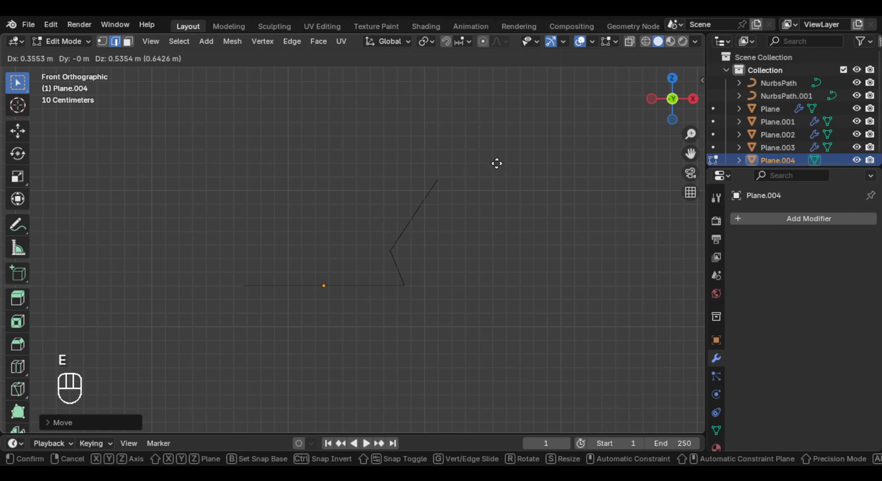
{"action": "left_click", "coordinate": [497, 152]}
- Thicken all seat faces by extruding along normals about 0.1 m, and add a level 2 Subdivision modifier
{"action": "key", "text": "a"}
{"action": "middle_click_drag", "start_coordinate": [497, 152], "coordinate": [502, 278]}
{"action": "key", "text": "alt+e"}
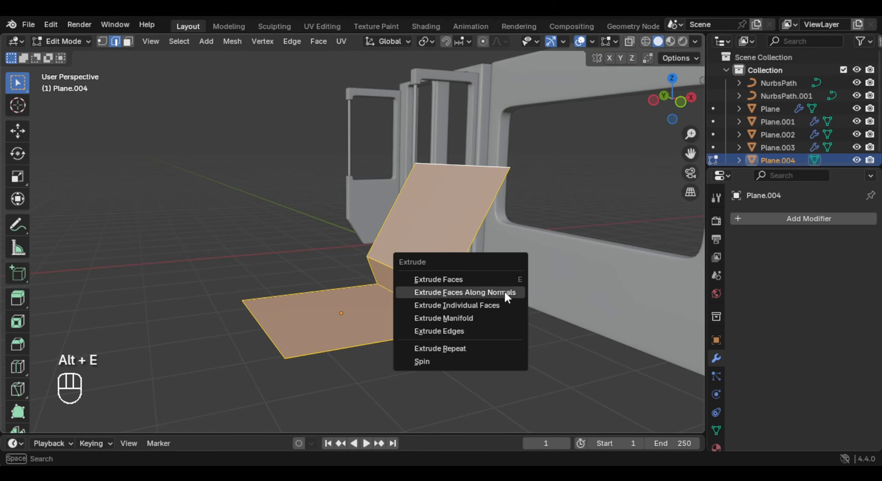
{"action": "left_click", "coordinate": [505, 292]}
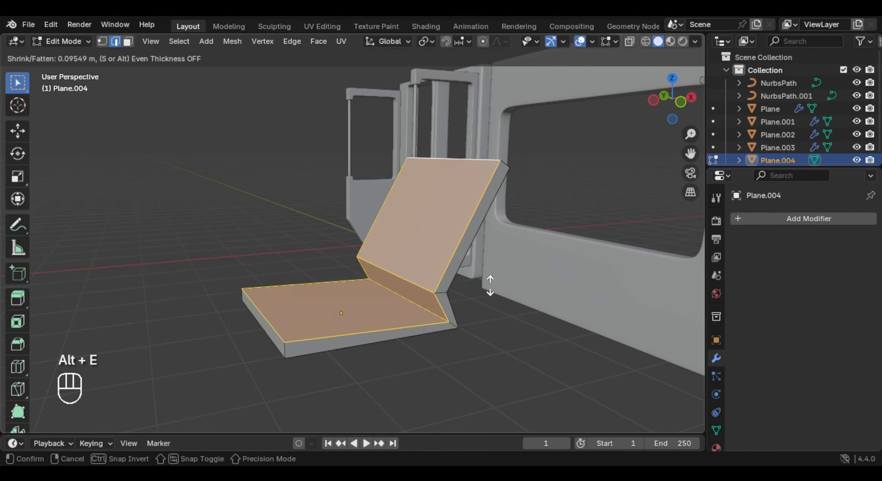
{"action": "left_click", "coordinate": [520, 301]}
{"action": "middle_click_drag", "start_coordinate": [519, 301], "coordinate": [458, 343]}
{"action": "key", "text": "Tab"}
{"action": "key", "text": "ctrl+2"}
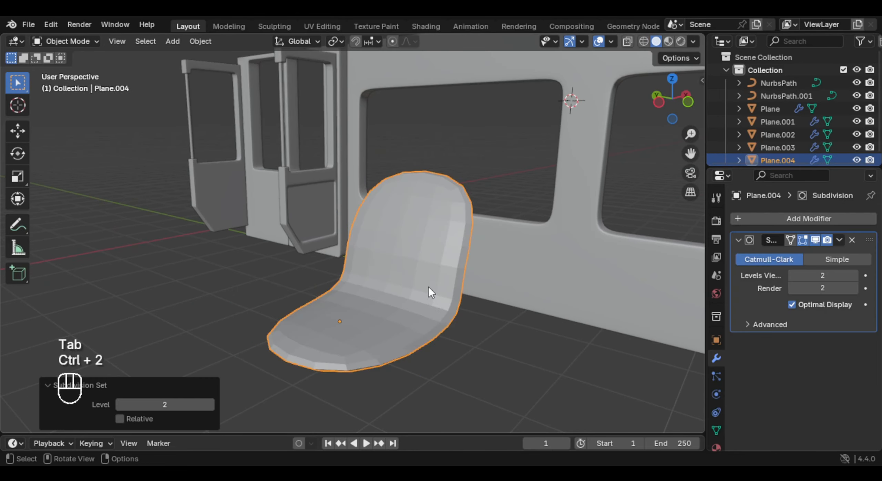
- Cut a lengthwise edge loop through the seat and bevel it into two supporting loops near the side edges
{"action": "key", "text": "Tab"}
{"action": "middle_click_drag", "start_coordinate": [430, 288], "coordinate": [449, 254]}
{"action": "key", "text": "ctrl+r"}
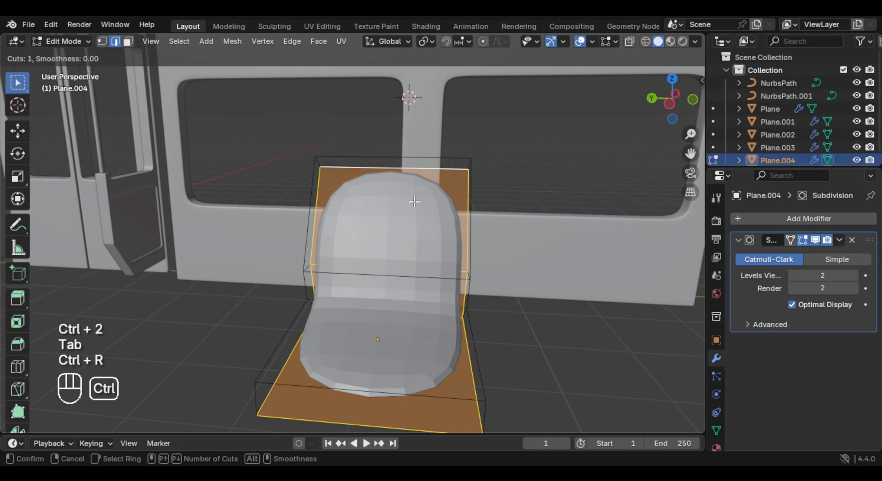
{"action": "double_click", "coordinate": [399, 171]}
{"action": "middle_click_drag", "start_coordinate": [400, 171], "coordinate": [398, 119], "text": "shift"}
{"action": "middle_click_drag", "start_coordinate": [397, 119], "coordinate": [372, 123]}
{"action": "left_click", "coordinate": [188, 284]}
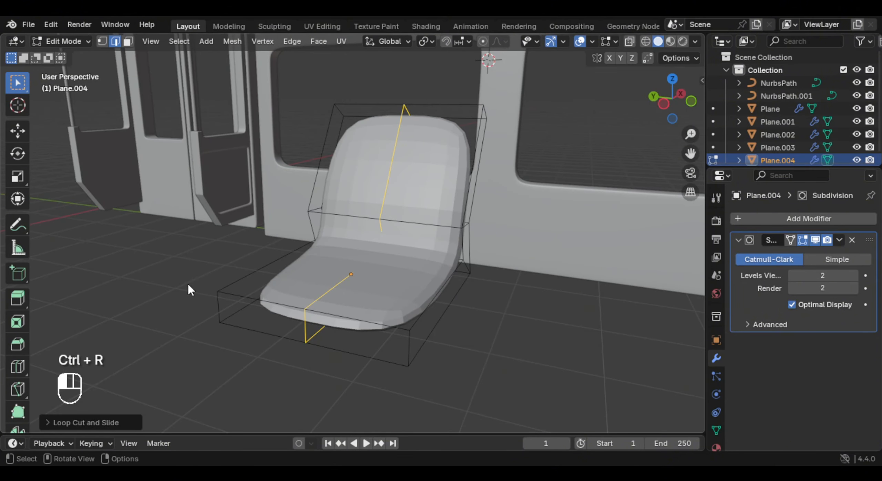
{"action": "key", "text": "ctrl+b"}
{"action": "left_click", "coordinate": [460, 195]}
{"action": "middle_click_drag", "start_coordinate": [460, 195], "coordinate": [369, 255]}
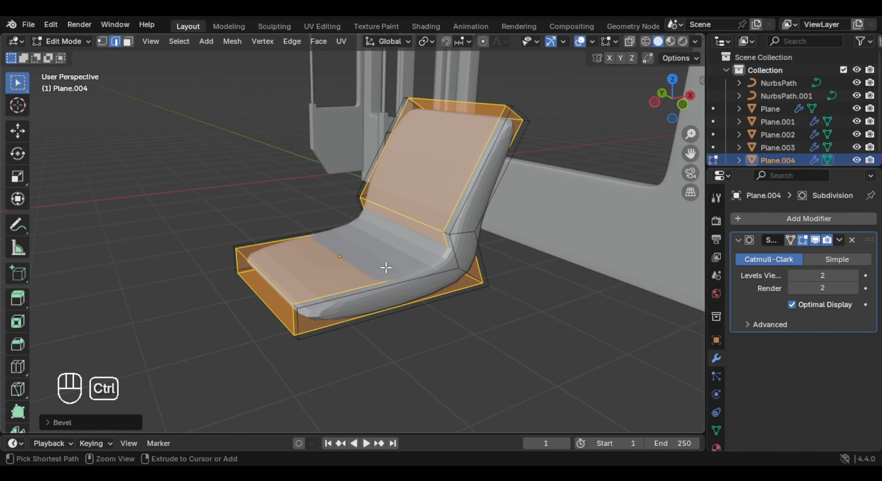
- Add supporting edge loops near the seat's front edge and the backrest's upper edge, and shade the seat smooth
{"action": "key", "text": "ctrl+r"}
{"action": "left_click", "coordinate": [407, 268]}
{"action": "left_click", "coordinate": [464, 185]}
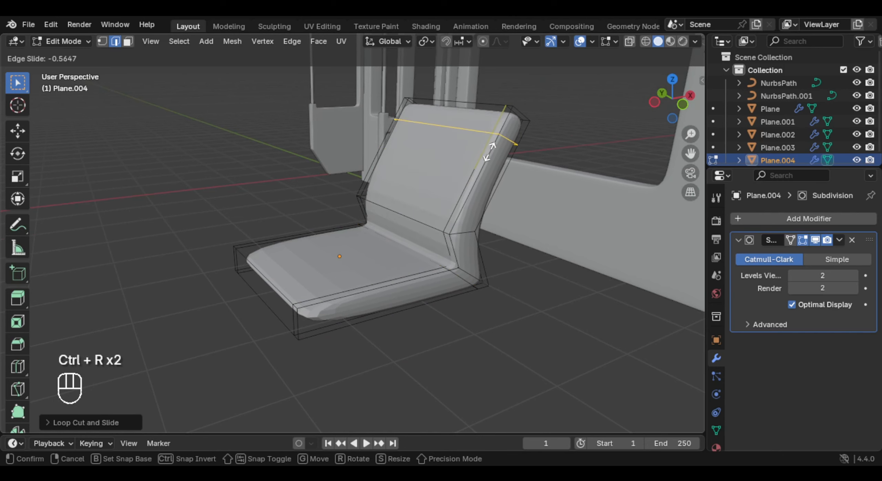
{"action": "left_click", "coordinate": [486, 139]}
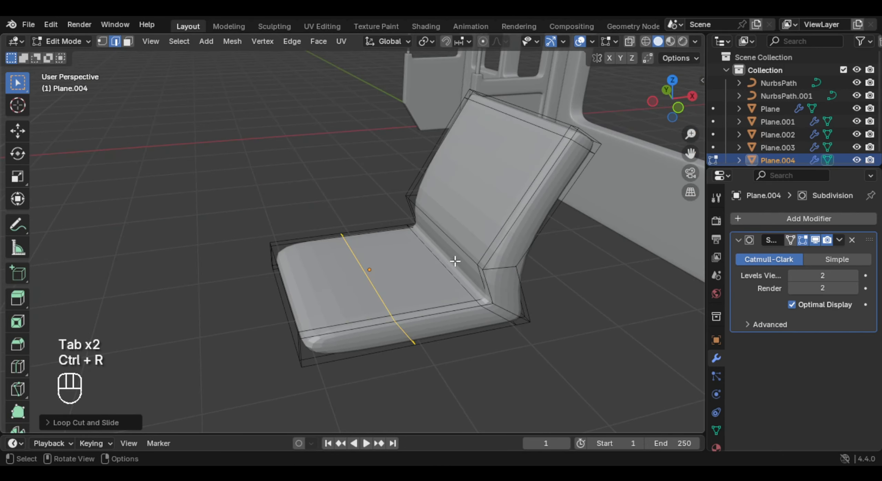
{"action": "key", "text": "g"}
{"action": "key", "text": "g"}
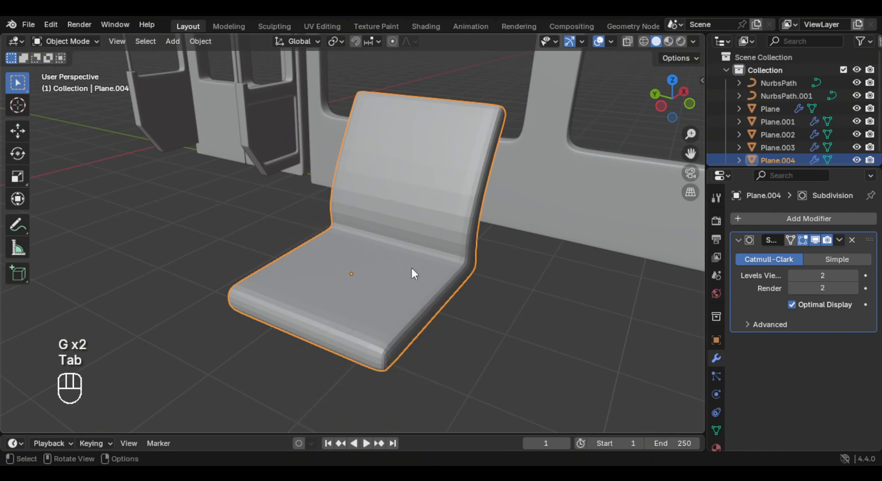
{"action": "right_click", "coordinate": [411, 268]}
{"action": "left_click", "coordinate": [368, 198]}
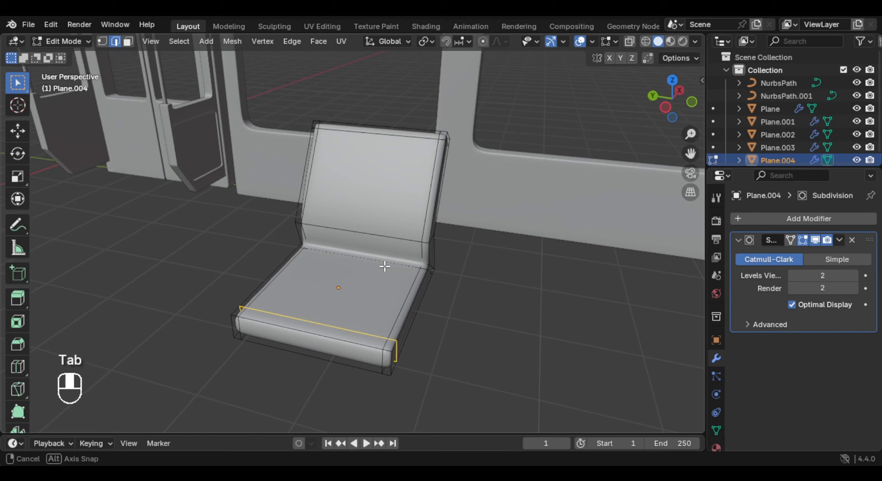
- Add a centred lengthwise loop cut to the seat and lower the cushion's middle edge along Z
{"action": "key", "text": "ctrl+r"}
{"action": "left_click", "coordinate": [379, 145]}
{"action": "right_click", "coordinate": [379, 145]}
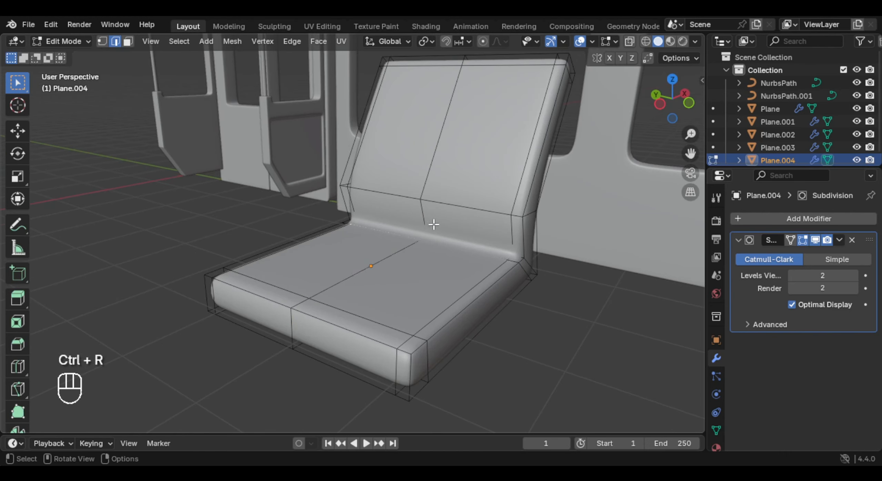
{"action": "middle_click_drag", "start_coordinate": [433, 225], "coordinate": [380, 239], "text": "shift"}
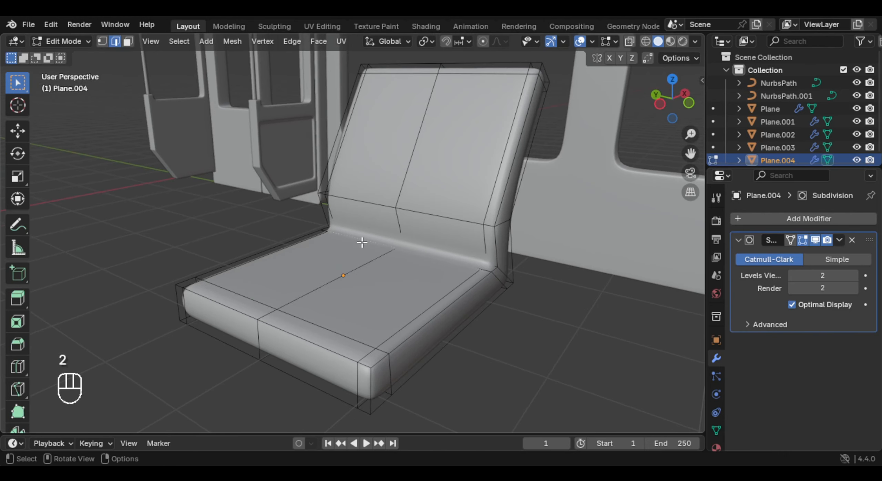
{"action": "key", "text": "g"}
{"action": "key", "text": "g"}
{"action": "key", "text": "z"}
{"action": "left_click", "coordinate": [386, 203]}
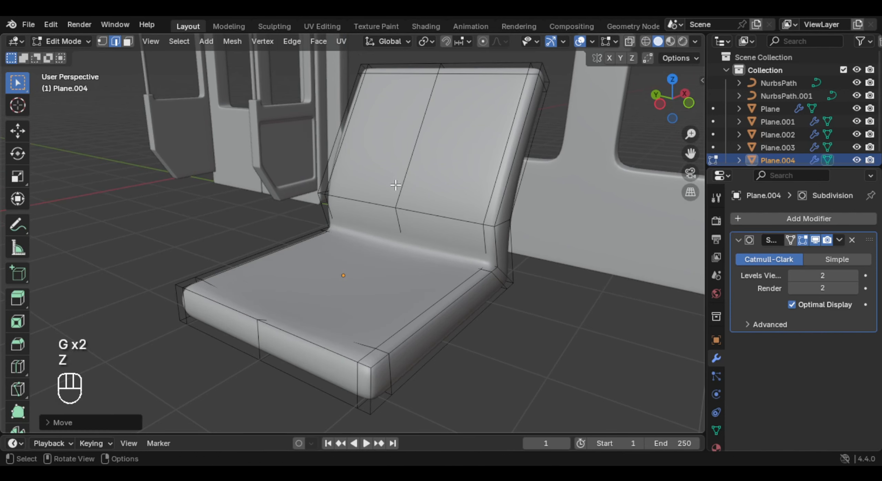
- Move the backrest's middle edge about 0.1 m toward the wall along X to hollow it
{"action": "key", "text": "g"}
{"action": "key", "text": "x"}
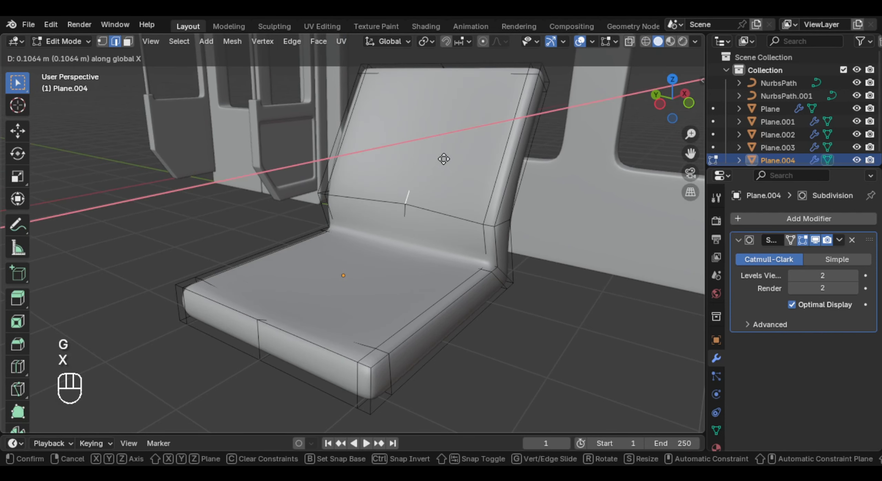
{"action": "left_click", "coordinate": [440, 164]}
{"action": "middle_click_drag", "start_coordinate": [440, 163], "coordinate": [426, 311]}
{"action": "key", "text": "Tab"}
{"action": "key", "text": "Tab"}
- Raise the two lengthwise side edges of the seat cushion along Z
{"action": "key", "text": "g"}
{"action": "key", "text": "z"}
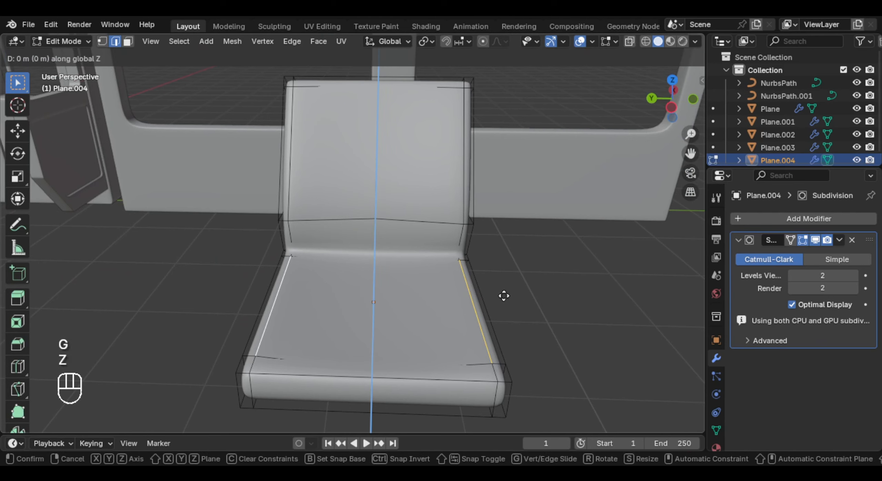
{"action": "left_click", "coordinate": [504, 290]}
{"action": "key", "text": "Tab"}
{"action": "key", "text": "Tab"}
{"action": "middle_click_drag", "start_coordinate": [504, 290], "coordinate": [538, 279]}
{"action": "key", "text": "g"}
{"action": "key", "text": "z"}
{"action": "left_click", "coordinate": [491, 262]}
{"action": "key", "text": "Tab"}
{"action": "key", "text": "Tab"}
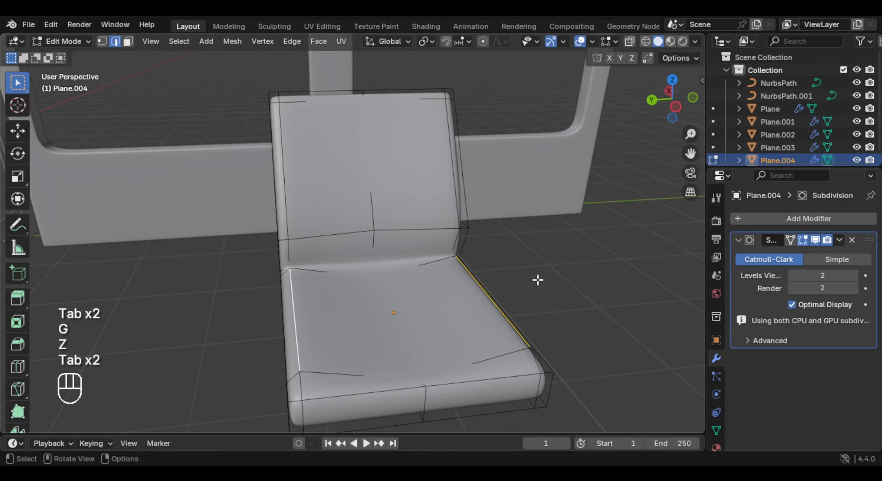
- Bring the cushion's two side edges closer together with a Y scale of about 0.86
{"action": "key", "text": "s"}
{"action": "key", "text": "x"}
{"action": "key", "text": "s"}
{"action": "key", "text": "y"}
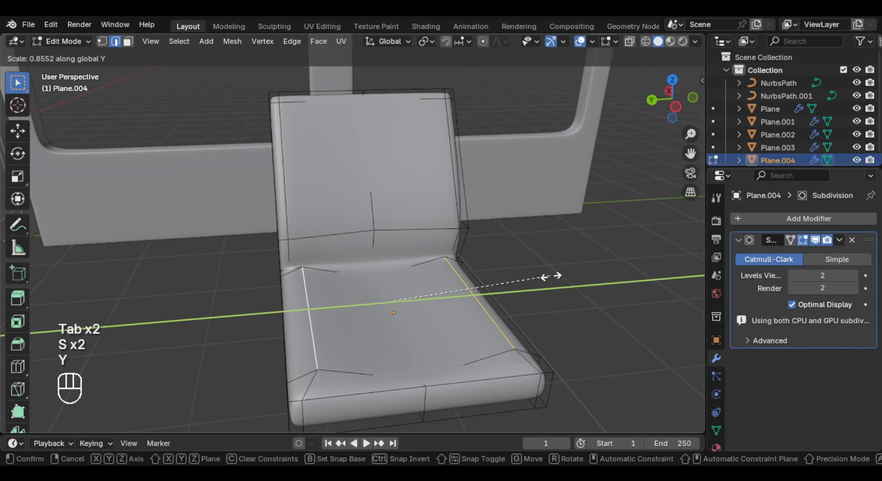
{"action": "left_click", "coordinate": [549, 277]}
{"action": "key", "text": "Tab"}
- Set the transform orientation to Normal and move the backrest's middle edge along its normal
{"action": "middle_click_drag", "start_coordinate": [549, 277], "coordinate": [371, 308]}
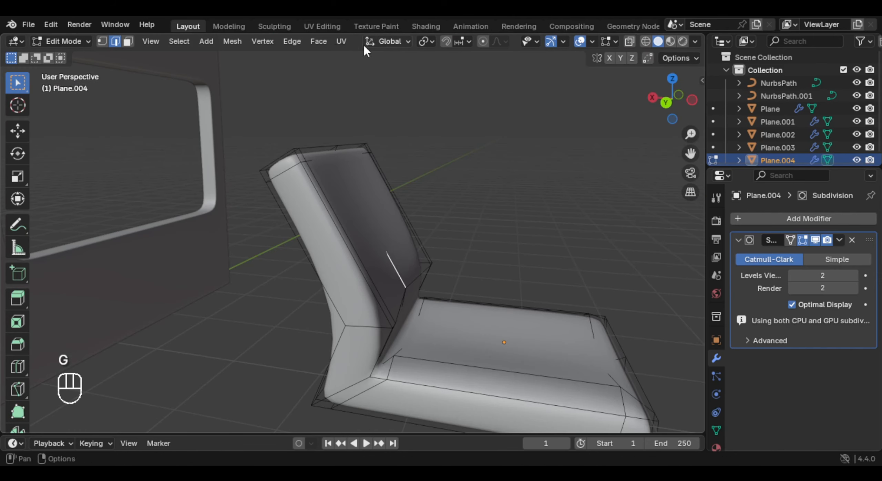
{"action": "left_click", "coordinate": [386, 42]}
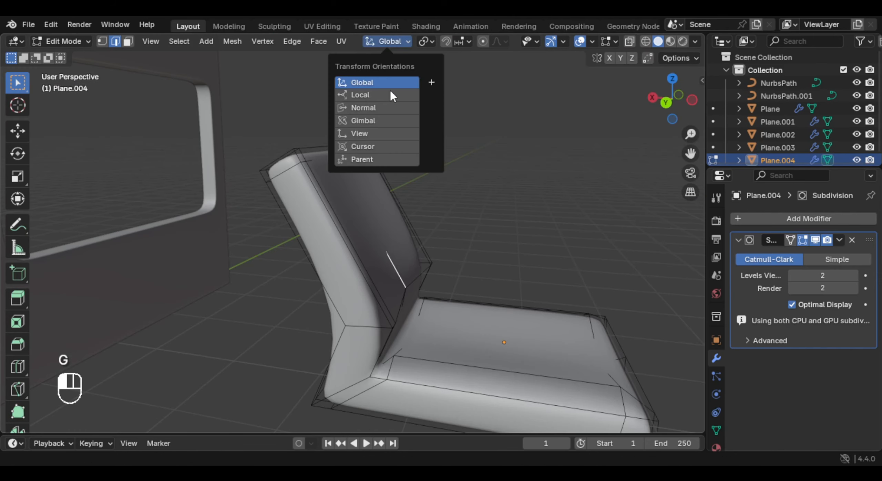
{"action": "left_click", "coordinate": [382, 107]}
{"action": "left_click_drag", "start_coordinate": [338, 228], "coordinate": [327, 242]}
{"action": "key", "text": "Tab"}
{"action": "middle_click_drag", "start_coordinate": [326, 241], "coordinate": [311, 230]}
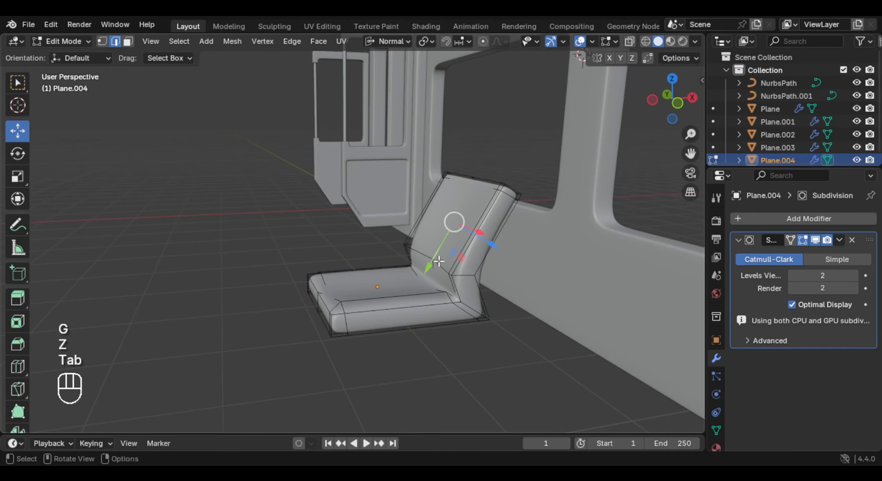
- Adjust the edge row across the base of the backrest with the Move tool in Normal orientation
{"action": "scroll", "coordinate": [462, 241], "scroll_direction": "up", "scroll_amount": 2}
{"action": "middle_click_drag", "start_coordinate": [462, 241], "coordinate": [406, 231], "text": "shift"}
{"action": "scroll", "coordinate": [413, 241], "scroll_direction": "up", "scroll_amount": 2}
{"action": "left_click", "coordinate": [429, 260]}
{"action": "middle_click_drag", "start_coordinate": [455, 275], "coordinate": [458, 273]}
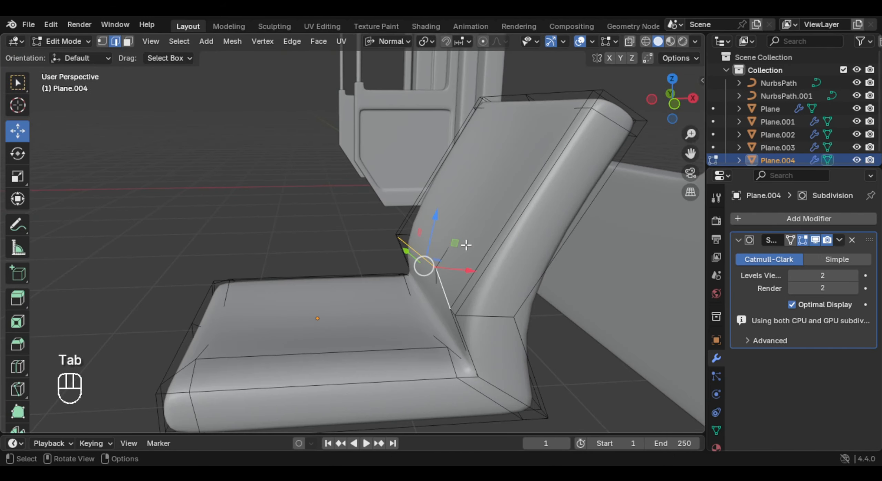
{"action": "left_click_drag", "start_coordinate": [459, 273], "coordinate": [453, 272]}
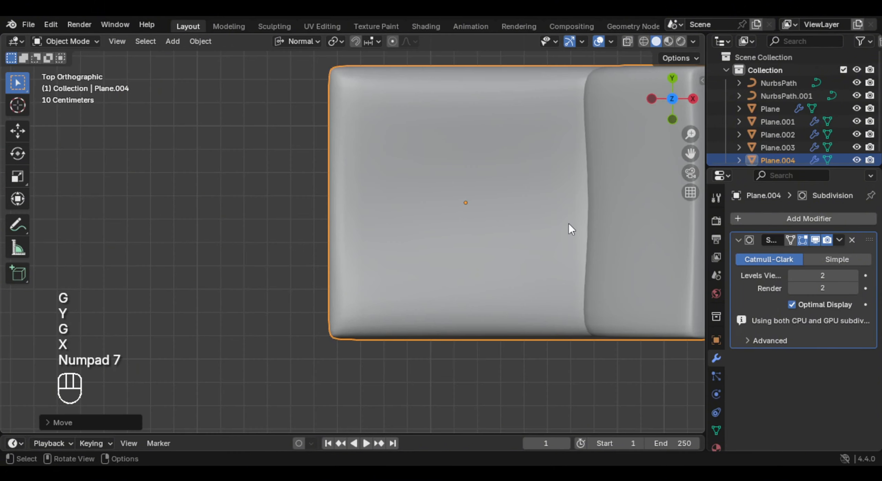
- Move the seat in top view to the side panel's end, next to the adjoining front door
{"action": "scroll", "coordinate": [516, 196], "scroll_direction": "down", "scroll_amount": 8}
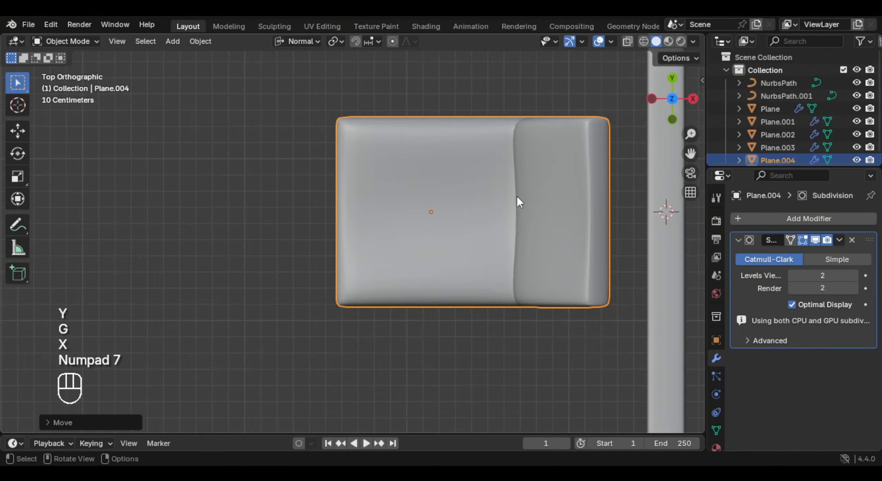
{"action": "key", "text": "g"}
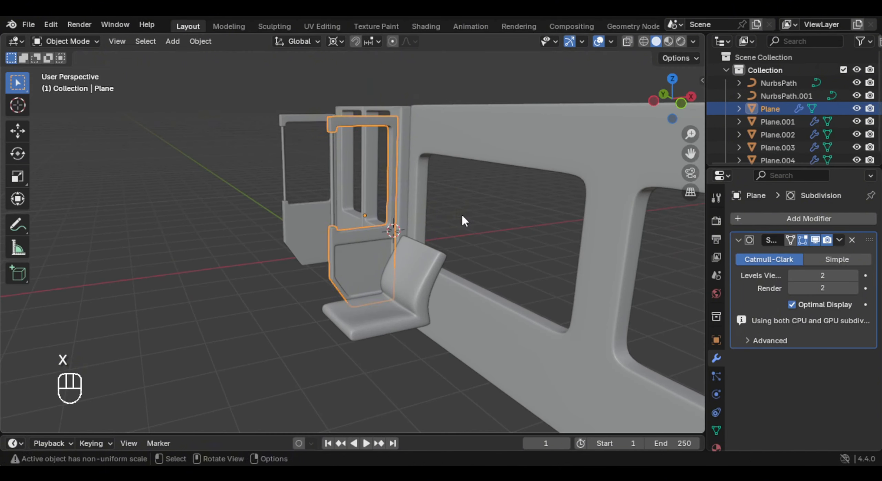
- Widen the front door beside the seat to about 1.1 along X and adjust its position along X
{"action": "key", "text": "s"}
{"action": "key", "text": "x"}
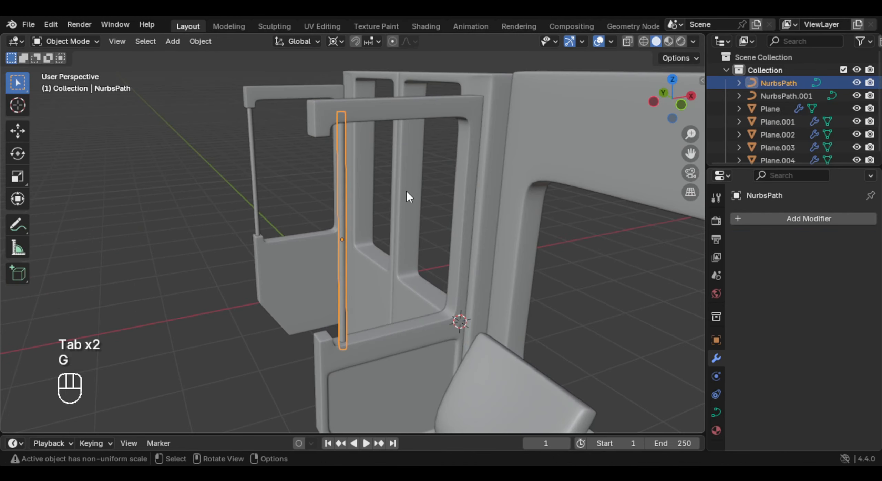
{"action": "key", "text": "g"}
{"action": "key", "text": "x"}
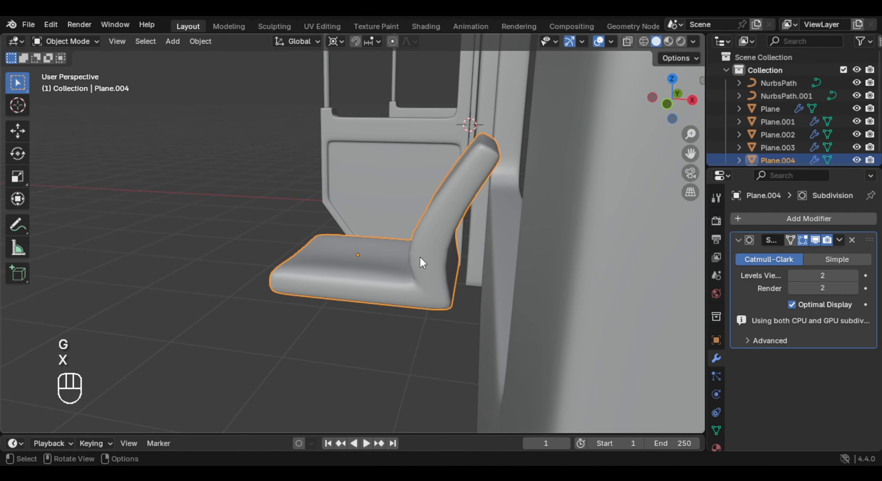
- Adjust the seat's position against the side panel along X and Z
{"action": "key", "text": "g"}
{"action": "key", "text": "x"}
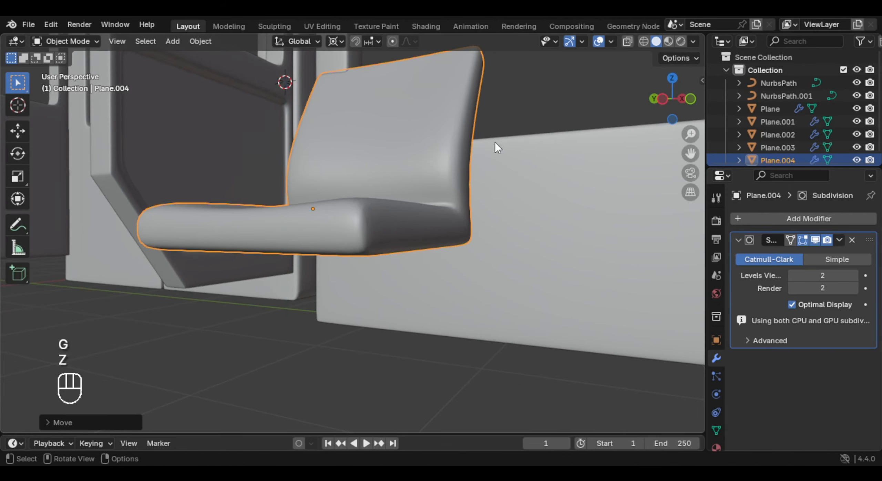
{"action": "scroll", "coordinate": [456, 179], "scroll_direction": "down", "scroll_amount": 4}
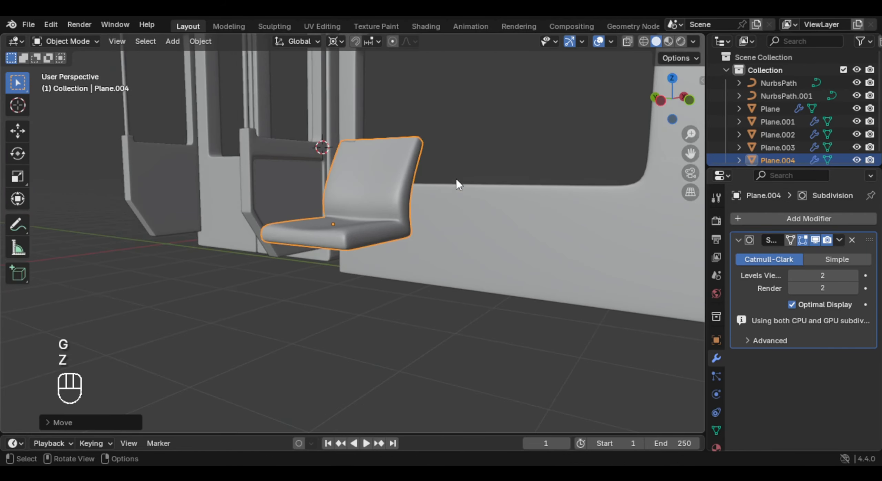
- Raise the windowed side panel about 0.24 m along Z
{"action": "middle_click_drag", "start_coordinate": [456, 179], "coordinate": [467, 243]}
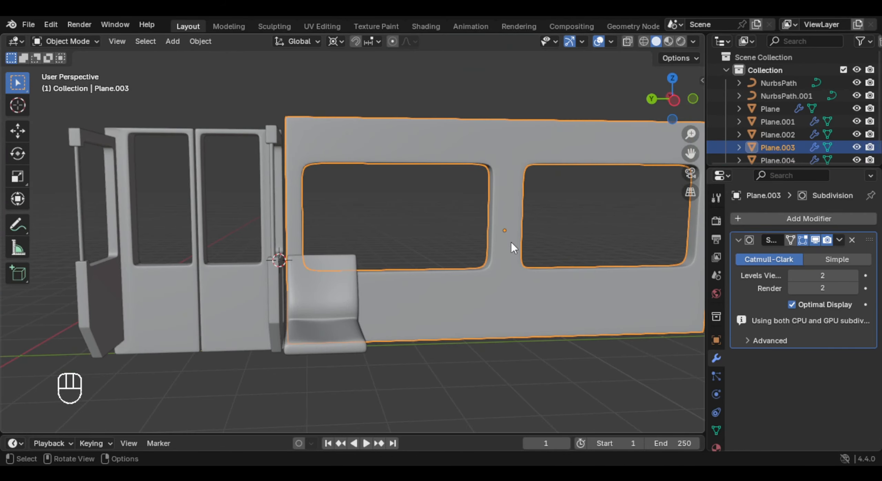
{"action": "key", "text": "g"}
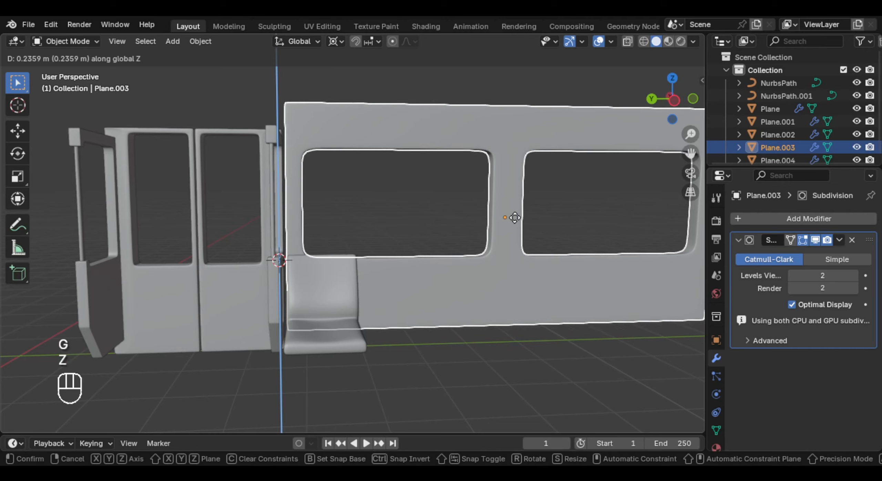
{"action": "left_click", "coordinate": [514, 218]}
{"action": "middle_click_drag", "start_coordinate": [512, 221], "coordinate": [424, 263]}
{"action": "middle_click_drag", "start_coordinate": [423, 264], "coordinate": [433, 294], "text": "shift"}
- Lower the side panel's top edge faces about 0.36 m along Z toward the double door's top
{"action": "middle_click_drag", "start_coordinate": [333, 248], "coordinate": [295, 217]}
{"action": "key", "text": "Tab"}
{"action": "key", "text": "KP_7"}
{"action": "scroll", "coordinate": [295, 216], "scroll_direction": "down", "scroll_amount": 4}
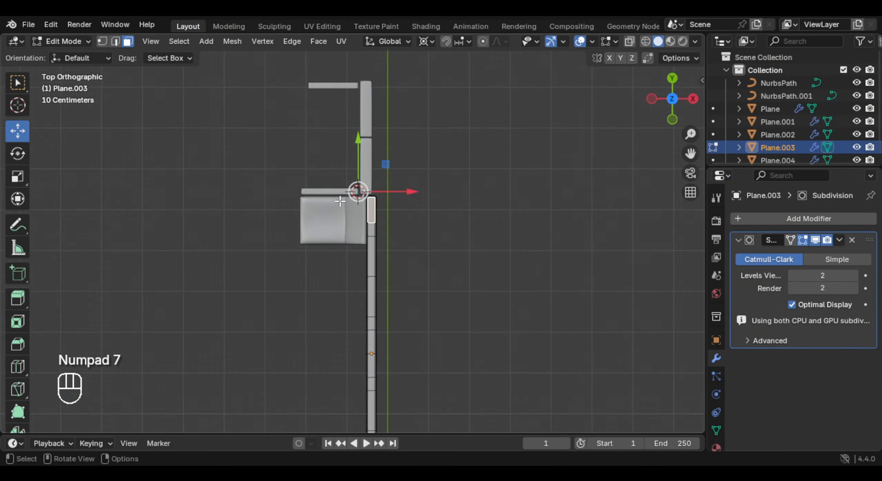
{"action": "left_click_drag", "start_coordinate": [319, 105], "coordinate": [423, 425]}
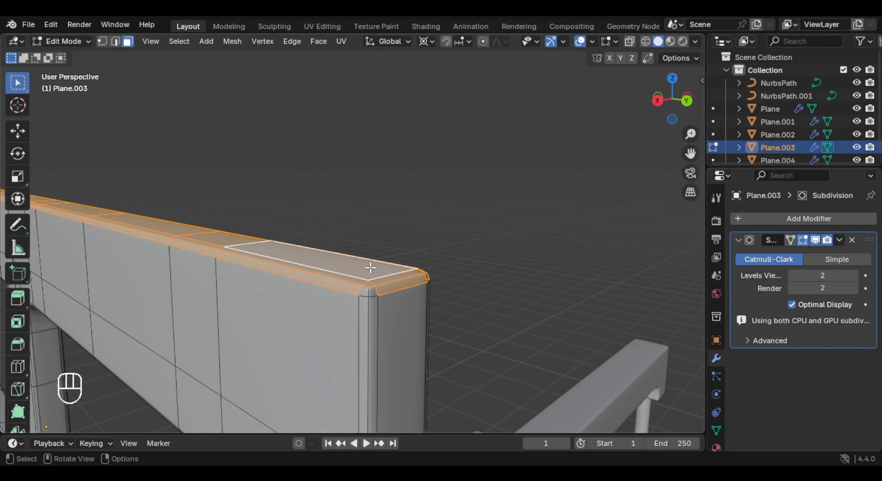
{"action": "middle_click_drag", "start_coordinate": [372, 277], "coordinate": [358, 261]}
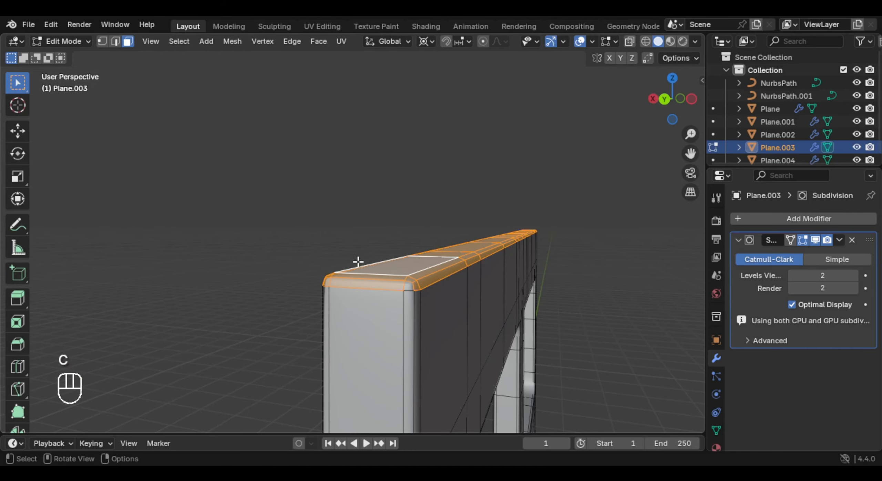
{"action": "right_click", "coordinate": [412, 269]}
{"action": "middle_click_drag", "start_coordinate": [411, 269], "coordinate": [343, 257]}
{"action": "scroll", "coordinate": [342, 229], "scroll_direction": "down", "scroll_amount": 2}
{"action": "middle_click_drag", "start_coordinate": [331, 206], "coordinate": [520, 168], "text": "shift"}
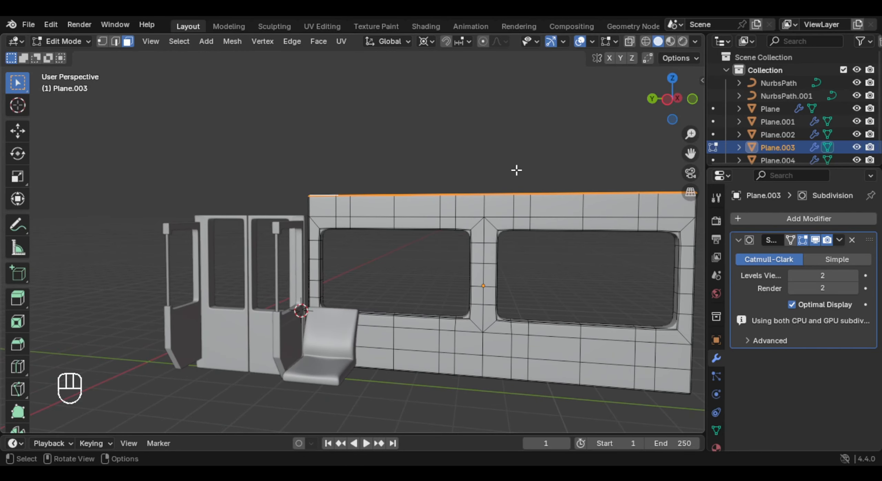
{"action": "key", "text": "g"}
{"action": "key", "text": "z"}
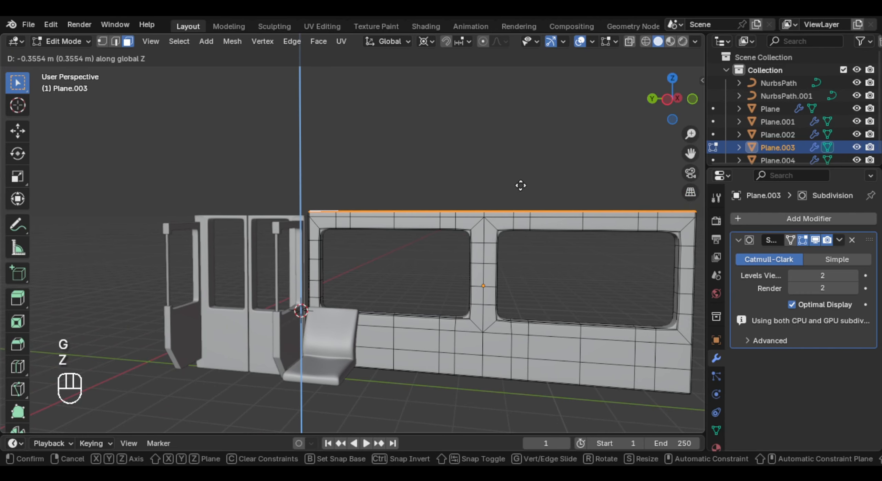
{"action": "left_click", "coordinate": [520, 186]}
- Snap the 3D cursor to a bottom face of the double door
{"action": "middle_click_drag", "start_coordinate": [475, 220], "coordinate": [426, 264]}
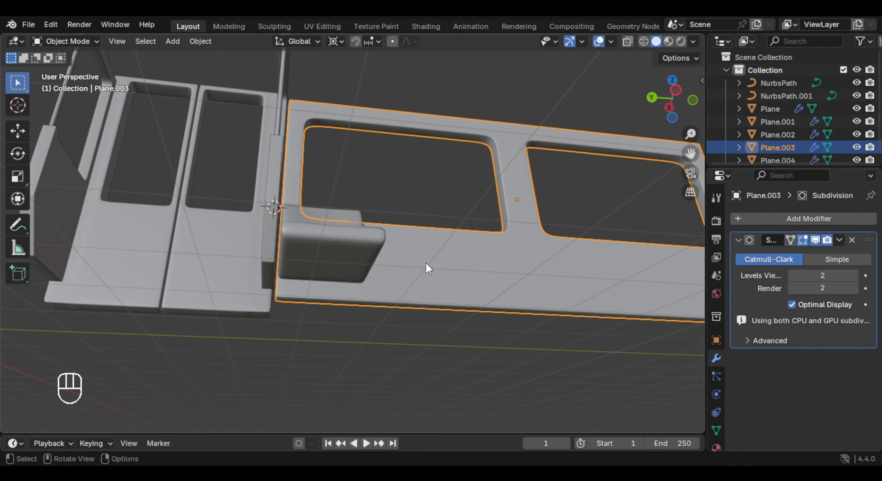
{"action": "key", "text": "Tab"}
{"action": "mouse_move", "coordinate": [315, 298]}
{"action": "middle_mouse_down"}
{"action": "mouse_move", "coordinate": [308, 304]}
{"action": "mouse_move", "coordinate": [329, 288]}
{"action": "middle_mouse_up"}
{"action": "scroll", "coordinate": [411, 246], "scroll_direction": "up", "scroll_amount": 3}
{"action": "middle_click_drag", "start_coordinate": [406, 255], "coordinate": [366, 238]}
{"action": "scroll", "coordinate": [366, 306], "scroll_direction": "up", "scroll_amount": 2}
{"action": "middle_click_drag", "start_coordinate": [303, 289], "coordinate": [322, 221], "text": "shift"}
{"action": "middle_click_drag", "start_coordinate": [324, 248], "coordinate": [324, 238]}
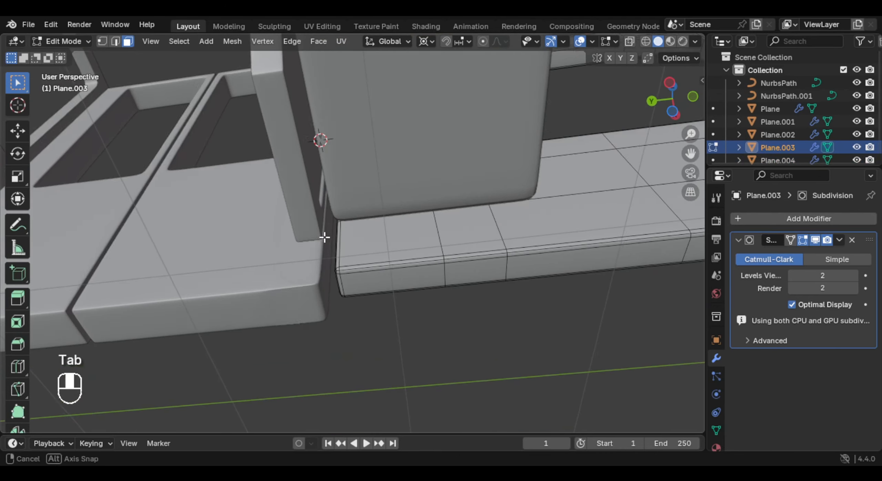
{"action": "key", "text": "Tab"}
{"action": "middle_click_drag", "start_coordinate": [320, 301], "coordinate": [295, 341]}
{"action": "left_click", "coordinate": [286, 282]}
{"action": "middle_click_drag", "start_coordinate": [285, 282], "coordinate": [306, 291]}
{"action": "key", "text": "Tab"}
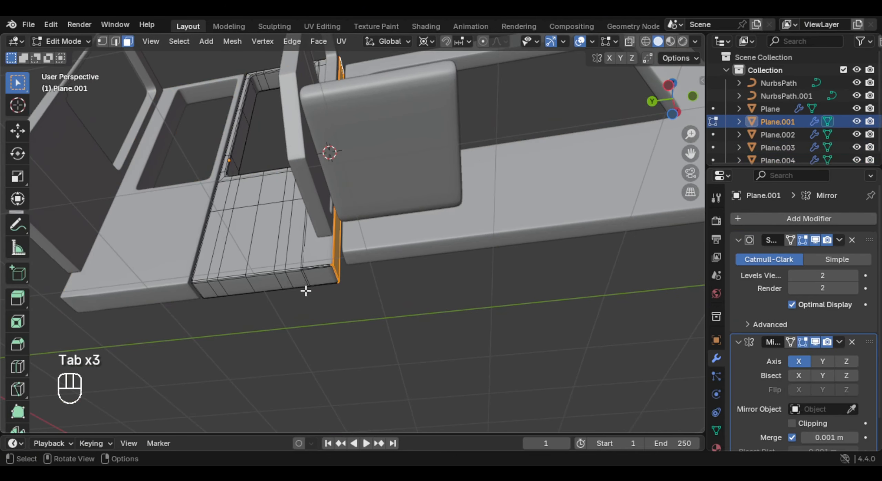
{"action": "key", "text": "shift+s"}
{"action": "left_click", "coordinate": [291, 358]}
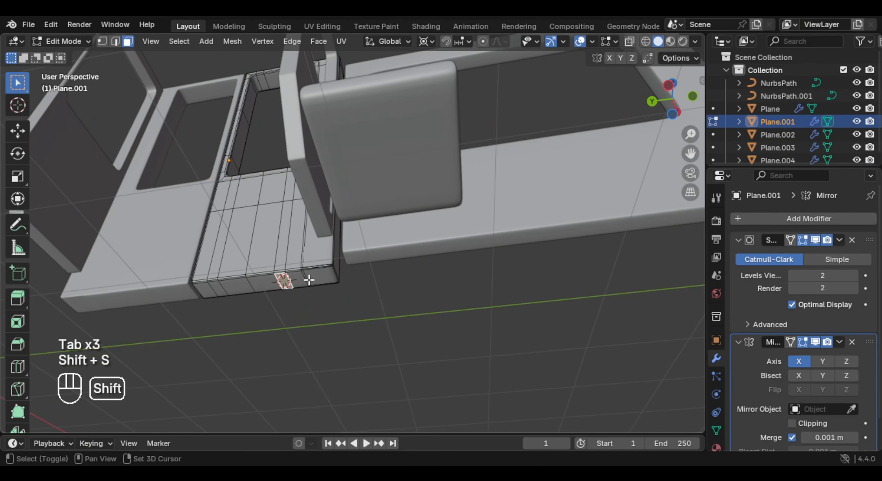
{"action": "key", "text": "shift+s"}
{"action": "left_click", "coordinate": [306, 293]}
{"action": "key", "text": "Tab"}
- Flatten the side panel's bottom faces to the 3D cursor's height by scaling them to 0 along Z
{"action": "left_click", "coordinate": [469, 236]}
{"action": "key", "text": "Tab"}
{"action": "middle_click_drag", "start_coordinate": [468, 235], "coordinate": [276, 242]}
{"action": "left_click", "coordinate": [366, 233]}
{"action": "middle_click_drag", "start_coordinate": [565, 244], "coordinate": [360, 236], "text": "shift"}
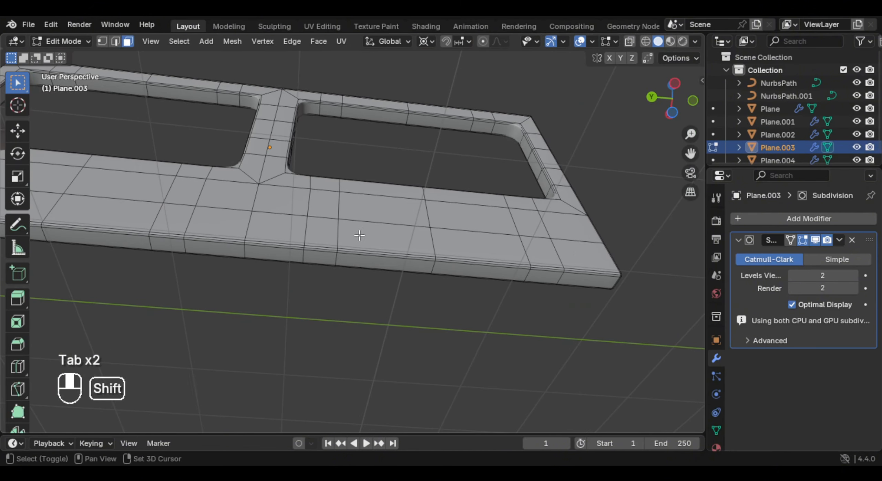
{"action": "left_click", "coordinate": [597, 279], "text": "ctrl"}
{"action": "middle_click_drag", "start_coordinate": [488, 256], "coordinate": [333, 266]}
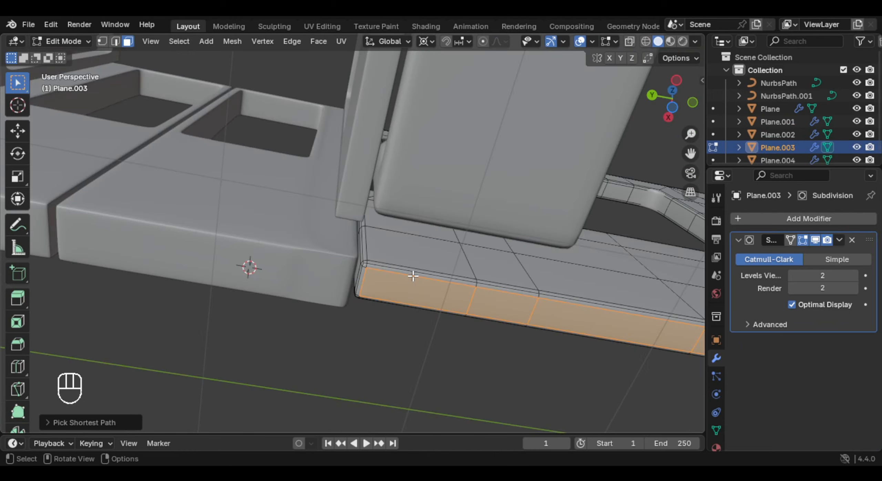
{"action": "key", "text": "ctrl+KP_Add"}
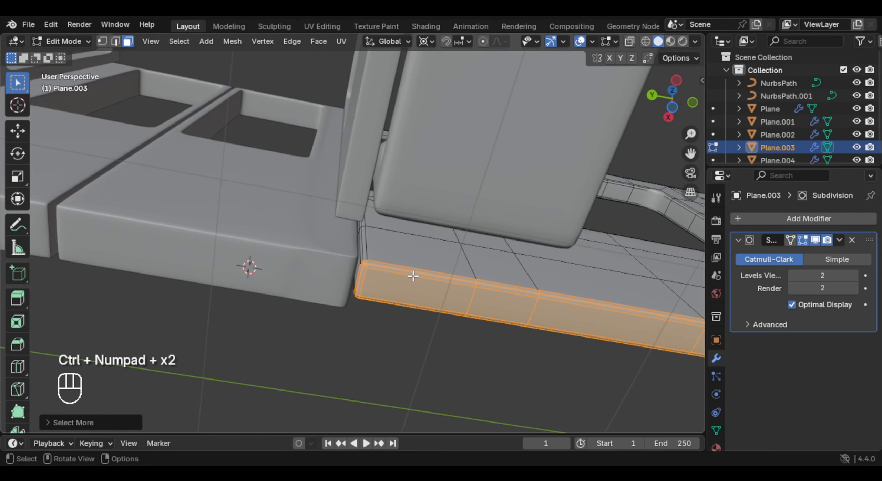
{"action": "middle_click_drag", "start_coordinate": [413, 276], "coordinate": [430, 285]}
{"action": "scroll", "coordinate": [485, 321], "scroll_direction": "down", "scroll_amount": 4}
{"action": "middle_click_drag", "start_coordinate": [484, 320], "coordinate": [507, 272]}
{"action": "middle_click_drag", "start_coordinate": [506, 272], "coordinate": [463, 312], "text": "shift"}
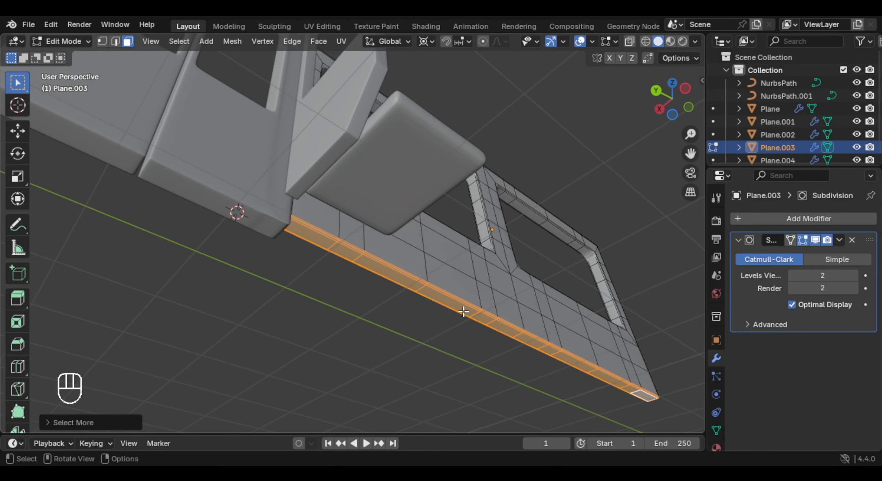
{"action": "left_click", "coordinate": [569, 293]}
{"action": "key", "text": "s"}
{"action": "key", "text": "z"}
{"action": "key", "text": "KP_0"}
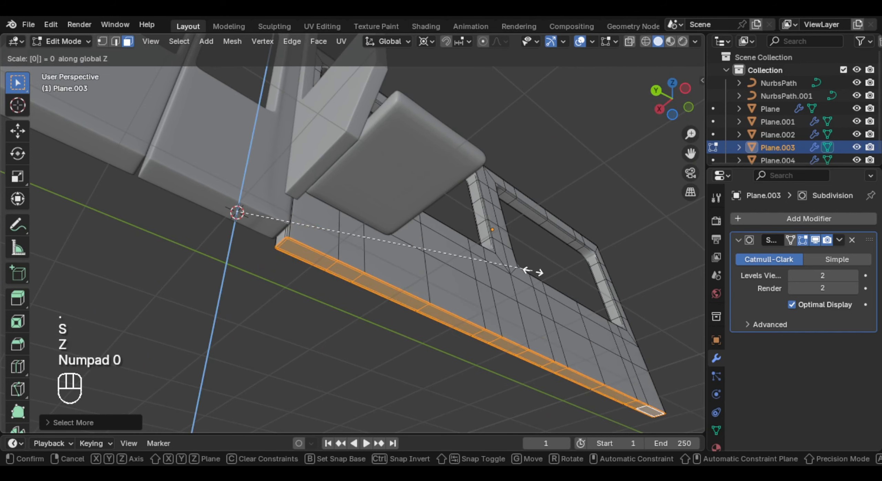
{"action": "key", "text": "Return"}
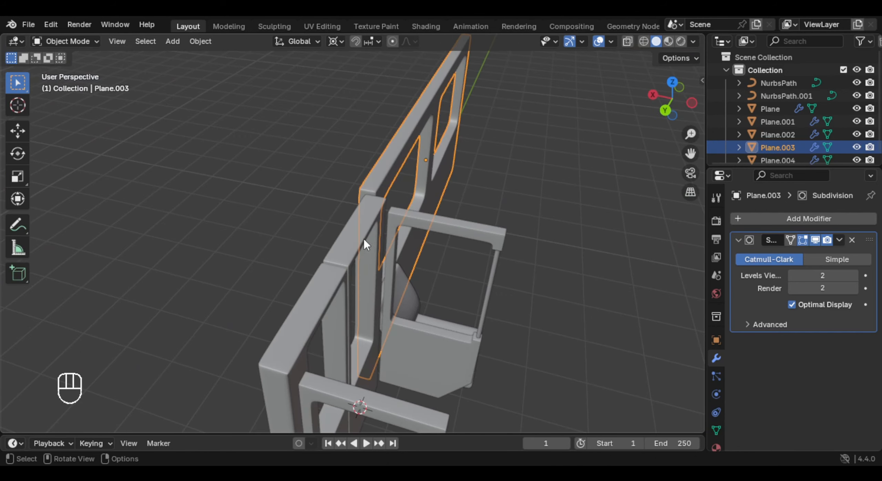
- Scale the double door to about 0.96 along X
{"action": "left_click", "coordinate": [364, 240]}
{"action": "middle_click_drag", "start_coordinate": [417, 252], "coordinate": [533, 282], "text": "shift"}
{"action": "key", "text": "s"}
{"action": "key", "text": "x"}
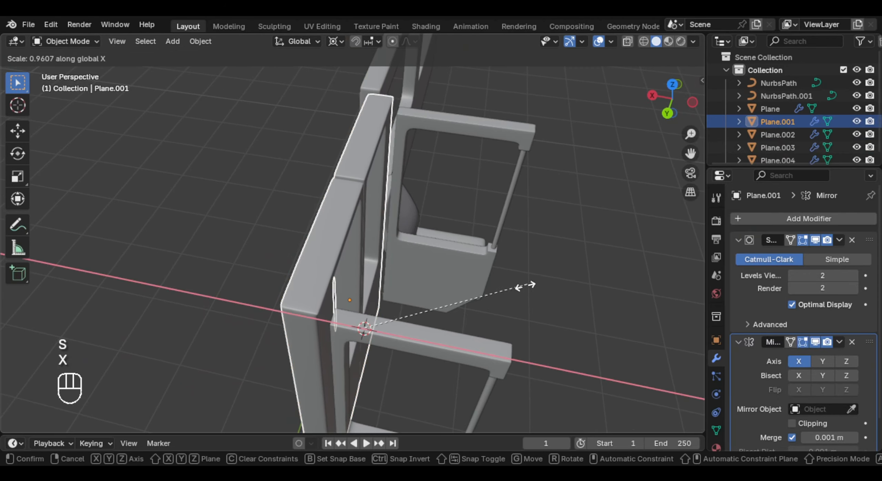
- Delete the front door farther from the seat, together with its vertical pole
{"action": "left_click", "coordinate": [286, 265]}
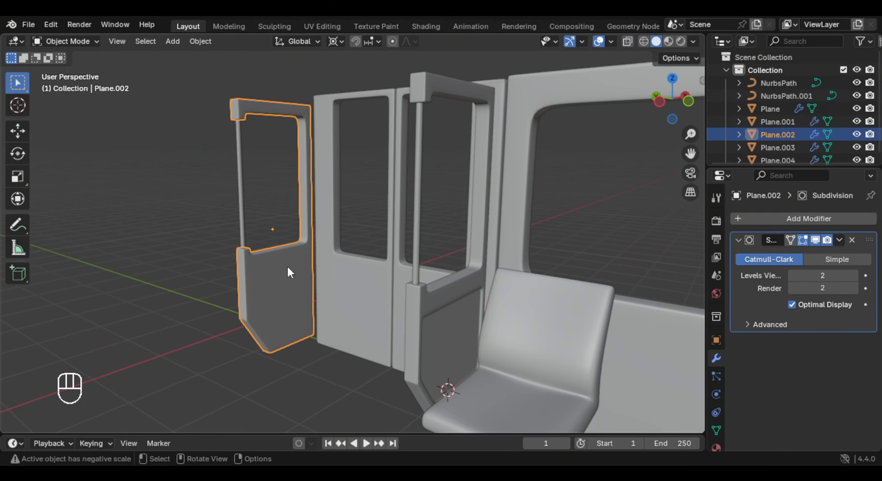
{"action": "key", "text": "x"}
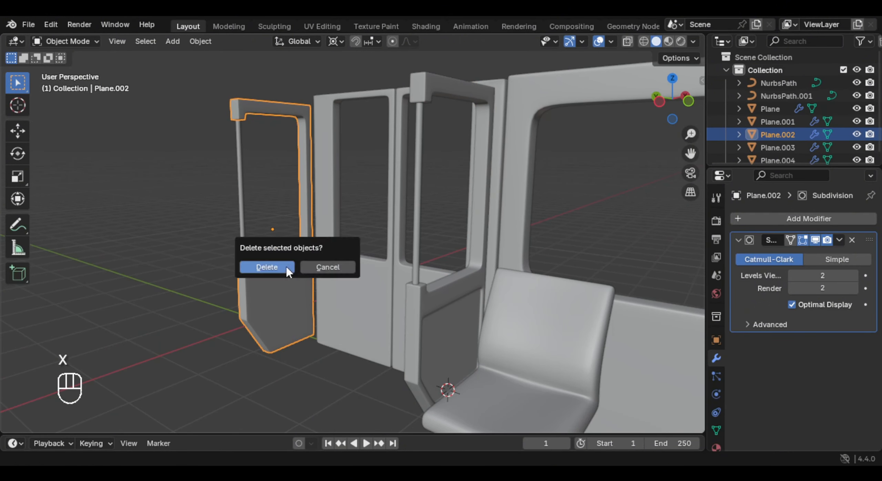
{"action": "left_click", "coordinate": [286, 265]}
{"action": "left_click", "coordinate": [234, 245]}
{"action": "key", "text": "x"}
{"action": "left_click", "coordinate": [237, 243]}
- Move the windowed side panel about -0.62 m along Y, away from the double door
{"action": "key", "text": "g"}
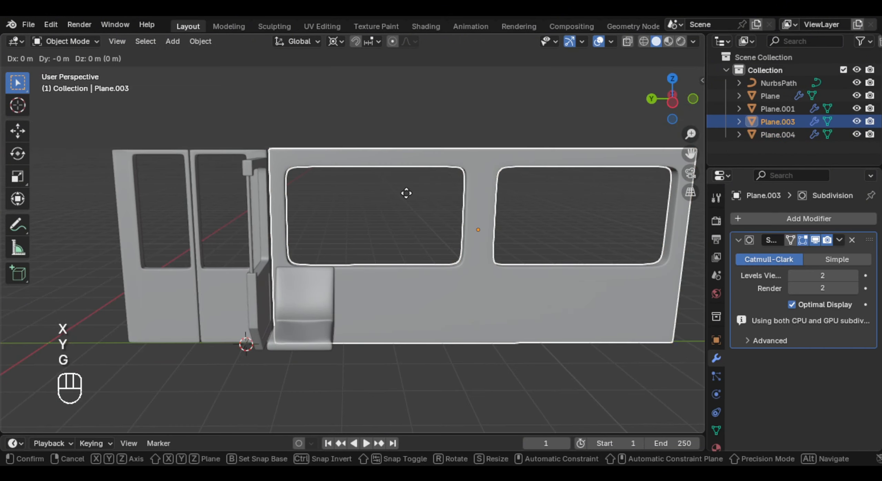
{"action": "key", "text": "y"}
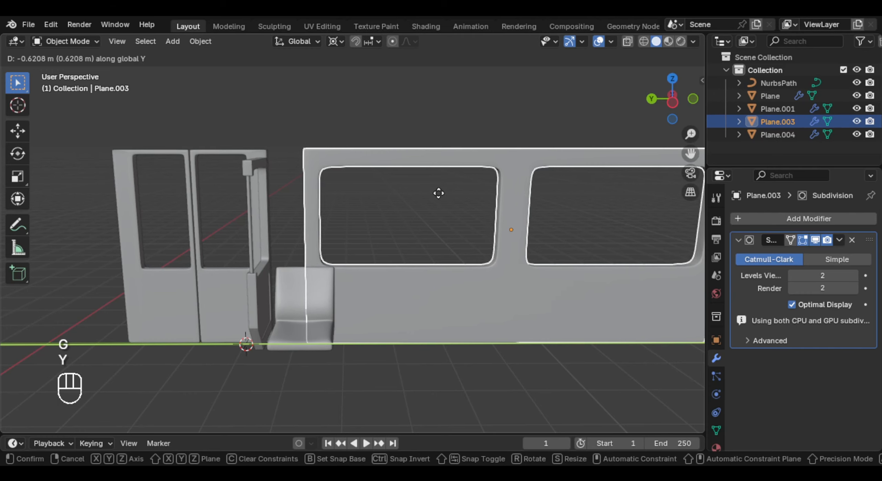
{"action": "left_click", "coordinate": [438, 193]}
- Extrude the side panel's end faces nearest the seat along Y until they meet the double door
{"action": "middle_click_drag", "start_coordinate": [438, 192], "coordinate": [458, 118]}
{"action": "key", "text": "KP_Divide"}
{"action": "key", "text": "Tab"}
{"action": "key", "text": "KP_1"}
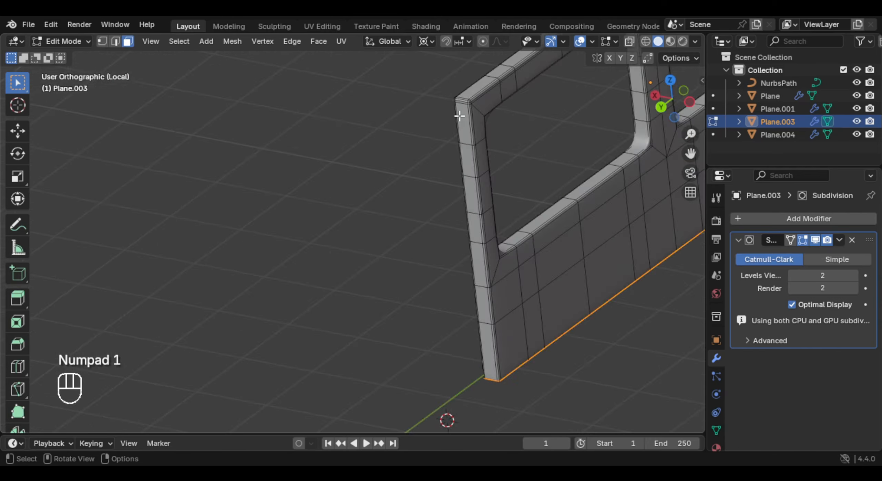
{"action": "key", "text": "KP_3"}
{"action": "key", "text": "KP_1"}
{"action": "key", "text": "ctrl+KP_1"}
{"action": "left_click_drag", "start_coordinate": [416, 97], "coordinate": [538, 416]}
{"action": "middle_click_drag", "start_coordinate": [520, 313], "coordinate": [345, 262]}
{"action": "scroll", "coordinate": [345, 262], "scroll_direction": "up", "scroll_amount": 4}
{"action": "middle_click_drag", "start_coordinate": [345, 262], "coordinate": [339, 296]}
{"action": "right_click", "coordinate": [327, 181]}
{"action": "scroll", "coordinate": [327, 181], "scroll_direction": "down", "scroll_amount": 3}
{"action": "middle_click_drag", "start_coordinate": [340, 296], "coordinate": [439, 255], "text": "shift"}
{"action": "scroll", "coordinate": [341, 308], "scroll_direction": "down", "scroll_amount": 2}
{"action": "key", "text": "KP_Divide"}
{"action": "key", "text": "e"}
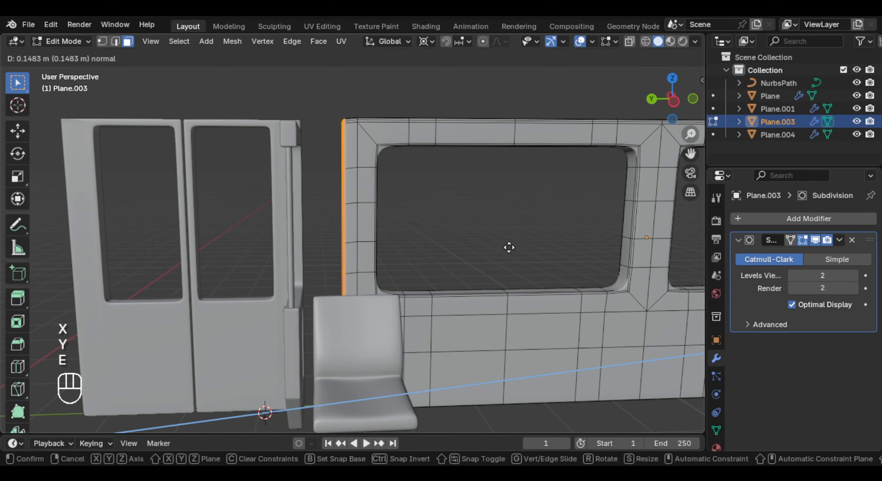
{"action": "right_click", "coordinate": [522, 242]}
{"action": "key", "text": "g"}
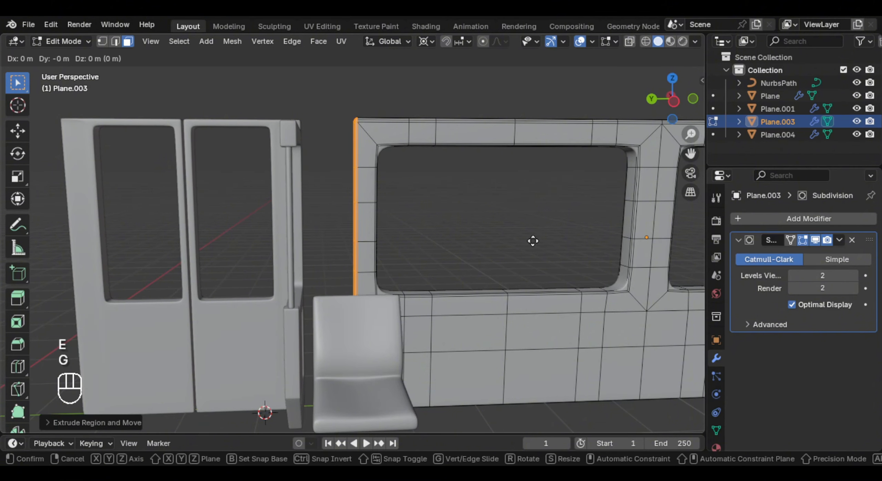
{"action": "key", "text": "y"}
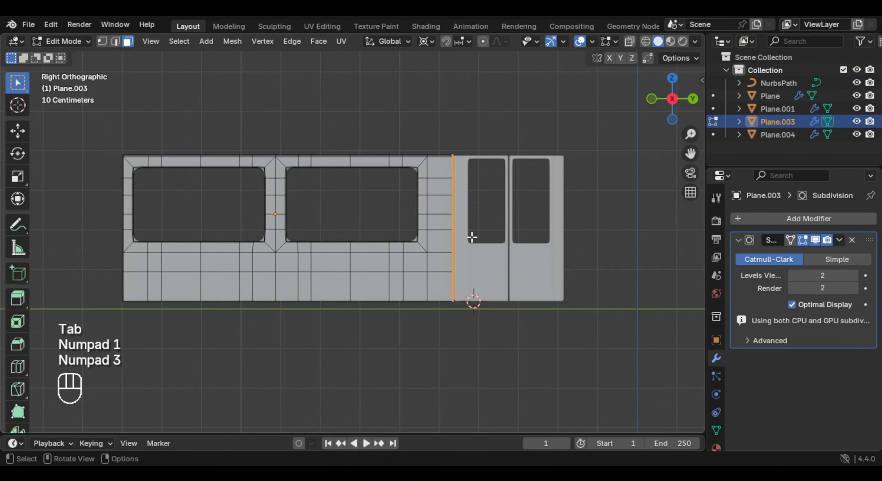
- Delete the vertices of the side panel's half farthest from the door, up to its centre line
{"action": "middle_click_drag", "start_coordinate": [268, 211], "coordinate": [443, 217], "text": "shift"}
{"action": "key", "text": "alt+z"}
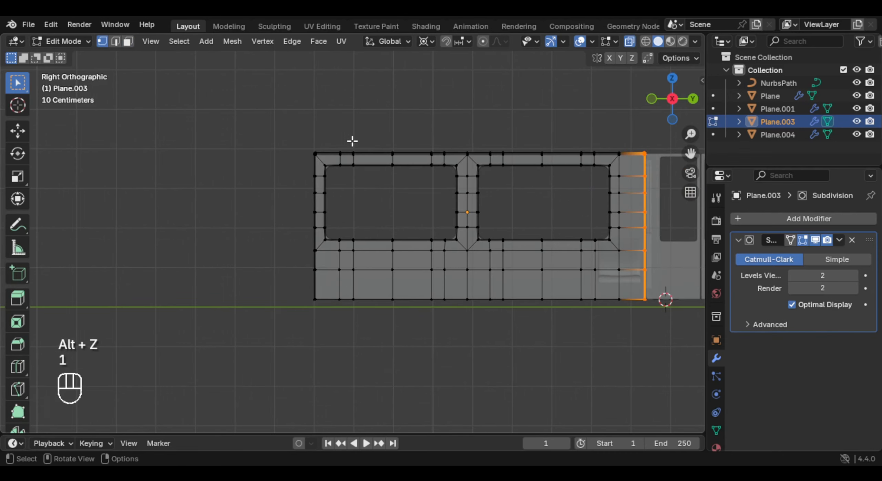
{"action": "left_click_drag", "start_coordinate": [267, 94], "coordinate": [465, 314]}
{"action": "key", "text": "x"}
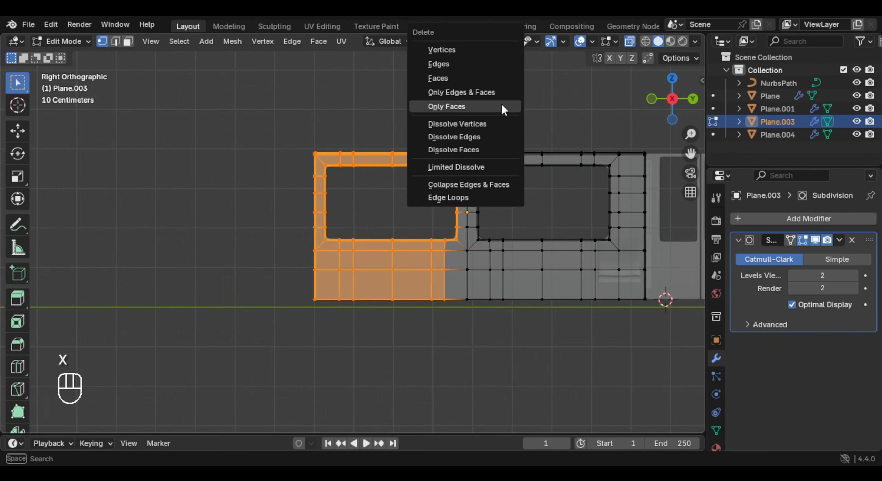
{"action": "left_click", "coordinate": [469, 53]}
- Add a Mirror modifier on the Y axis to the side panel, ahead of its Subdivision modifier
{"action": "key", "text": "Tab"}
{"action": "left_click", "coordinate": [759, 219]}
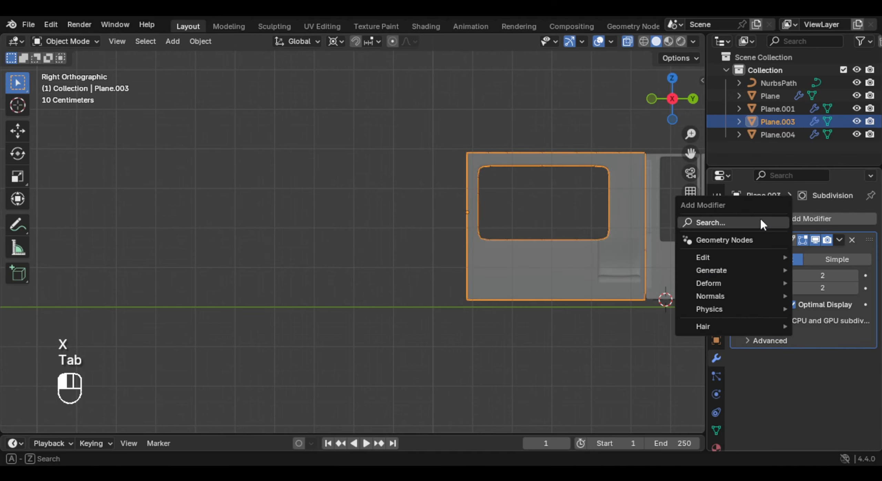
{"action": "type", "text": "mir"}
{"action": "key", "text": "Return"}
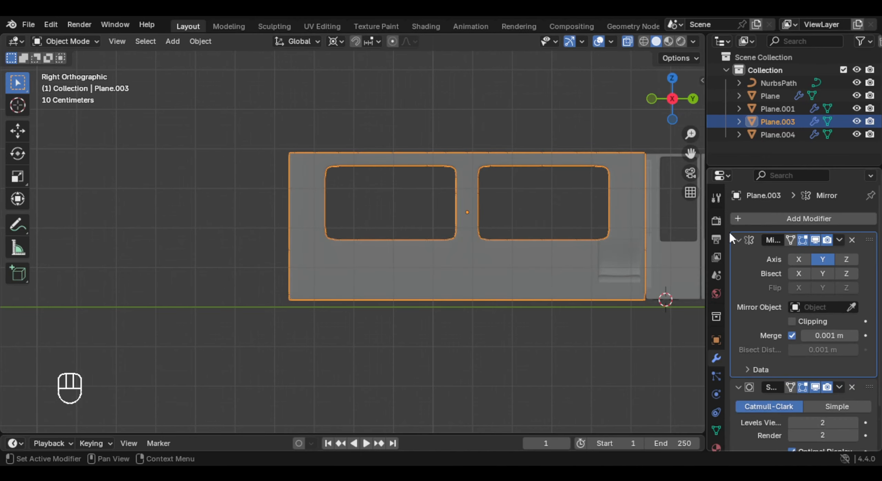
{"action": "middle_click_drag", "start_coordinate": [582, 227], "coordinate": [530, 232], "text": "shift"}
{"action": "scroll", "coordinate": [841, 330], "scroll_direction": "down", "scroll_amount": 2}
{"action": "scroll", "coordinate": [445, 236], "scroll_direction": "up", "scroll_amount": 2}
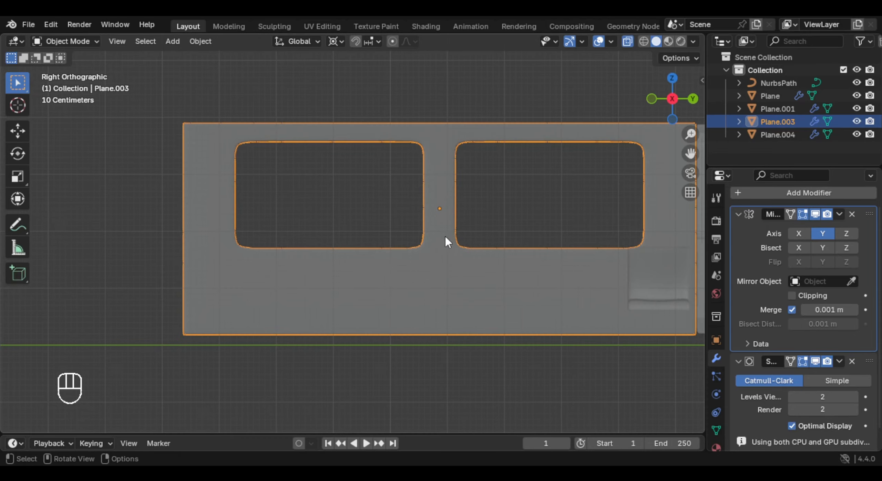
- Apply the side panel's Mirror modifier and merge its vertices by distance
{"action": "middle_click_drag", "start_coordinate": [445, 237], "coordinate": [389, 253]}
{"action": "key", "text": "alt+z"}
{"action": "middle_click_drag", "start_coordinate": [390, 253], "coordinate": [567, 272], "text": "shift"}
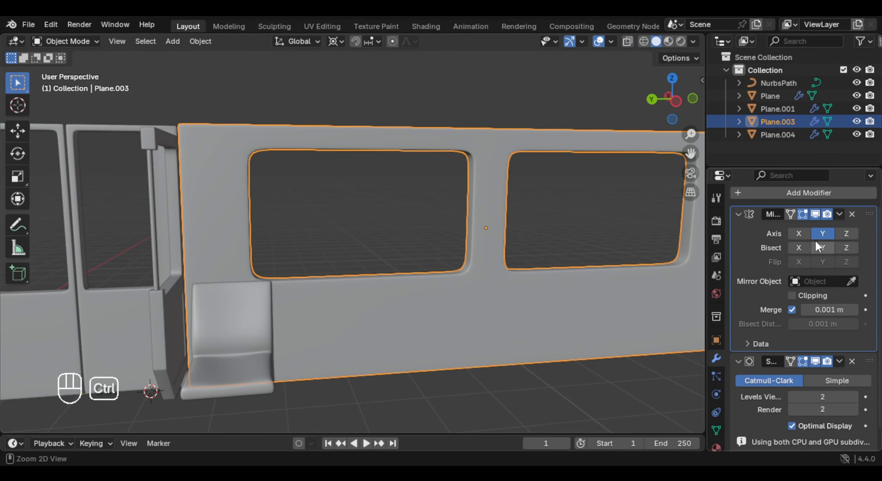
{"action": "key", "text": "ctrl+a"}
{"action": "middle_click_drag", "start_coordinate": [548, 235], "coordinate": [522, 241]}
{"action": "scroll", "coordinate": [522, 241], "scroll_direction": "down", "scroll_amount": 3}
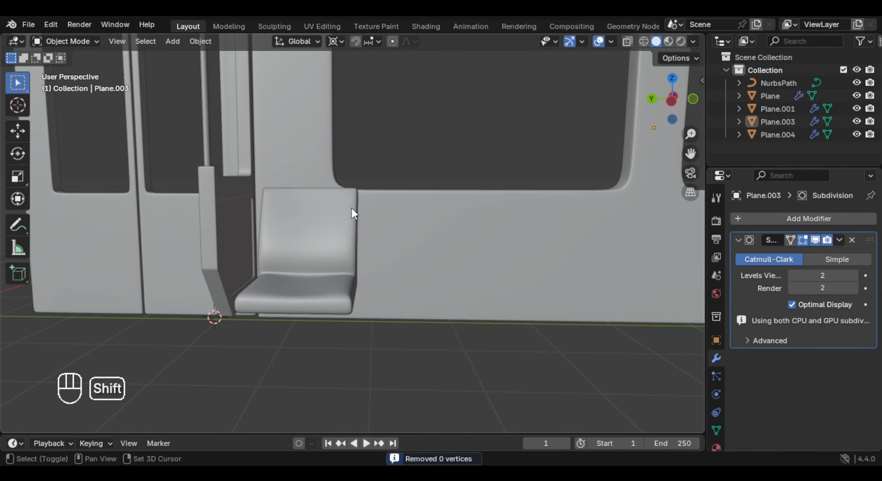
{"action": "middle_click_drag", "start_coordinate": [352, 208], "coordinate": [370, 274], "text": "shift"}
{"action": "middle_click_drag", "start_coordinate": [347, 134], "coordinate": [330, 140]}
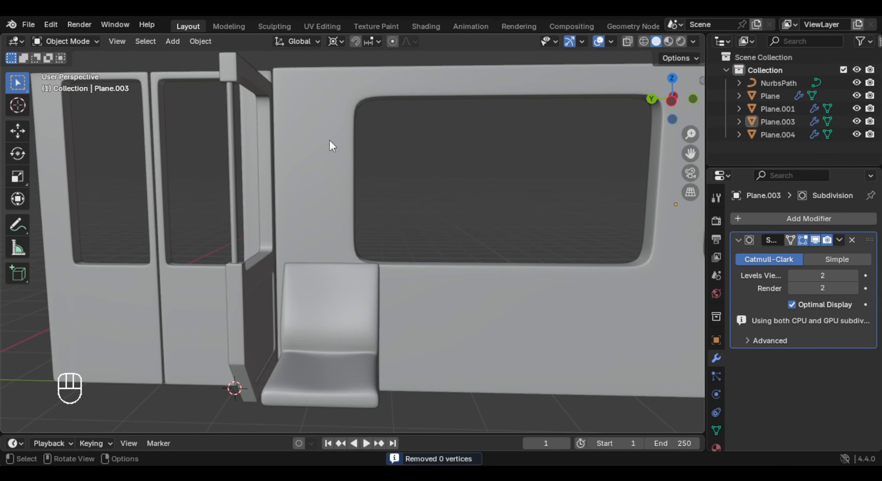
- Add an Array modifier to the seat
{"action": "scroll", "coordinate": [376, 201], "scroll_direction": "down", "scroll_amount": 4, "text": "shift"}
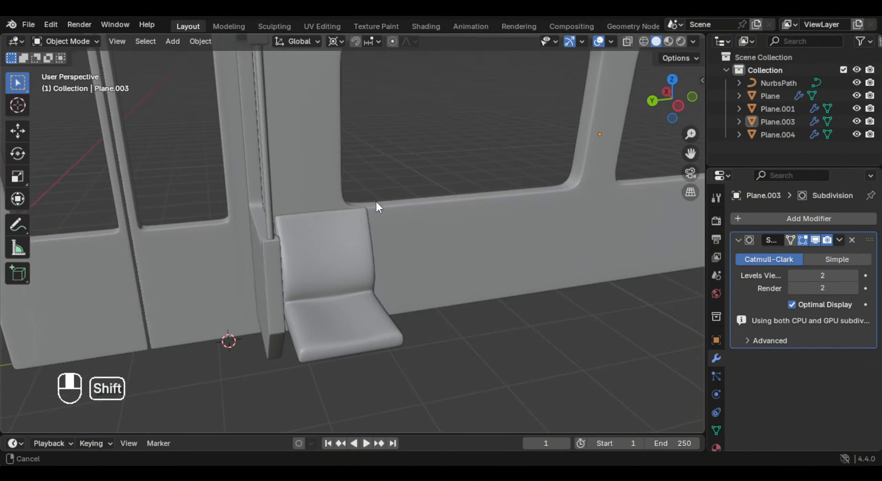
{"action": "scroll", "coordinate": [419, 231], "scroll_direction": "down", "scroll_amount": 5}
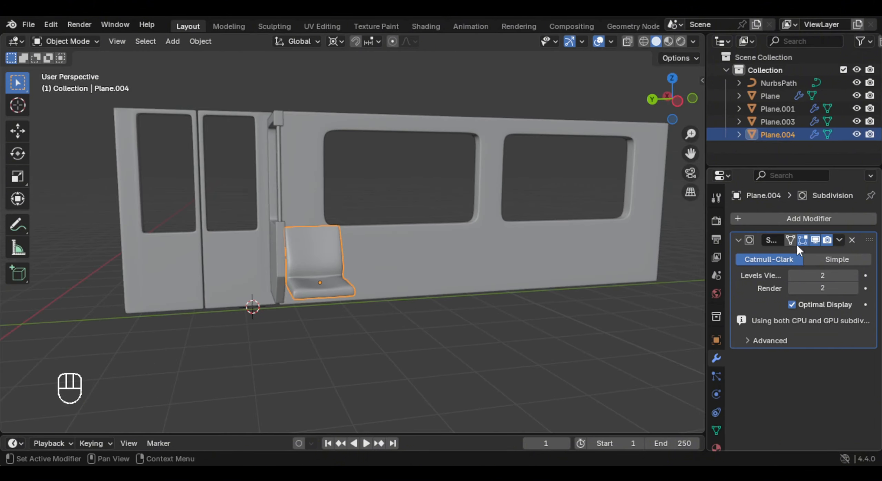
{"action": "left_click", "coordinate": [785, 218]}
{"action": "type", "text": "arr"}
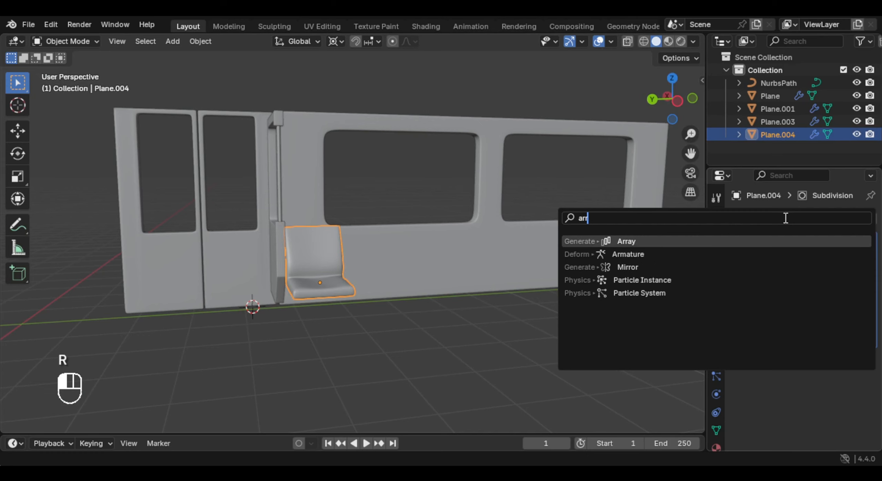
{"action": "key", "text": "Return"}
{"action": "middle_click_drag", "start_coordinate": [407, 275], "coordinate": [358, 303]}
{"action": "middle_click_drag", "start_coordinate": [358, 303], "coordinate": [389, 327], "text": "shift"}
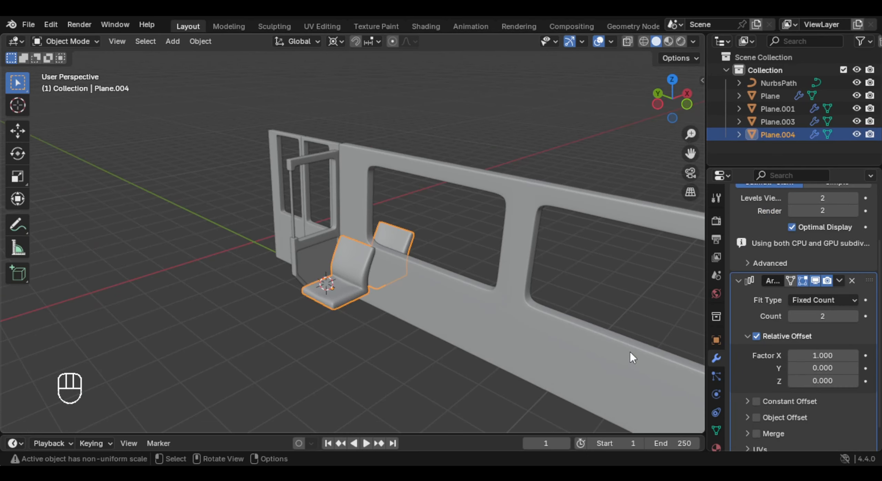
- Set the seat array's relative offset to 0 on X and -1 on Y
{"action": "left_click", "coordinate": [816, 351]}
{"action": "type", "text": "0"}
{"action": "key", "text": "Return"}
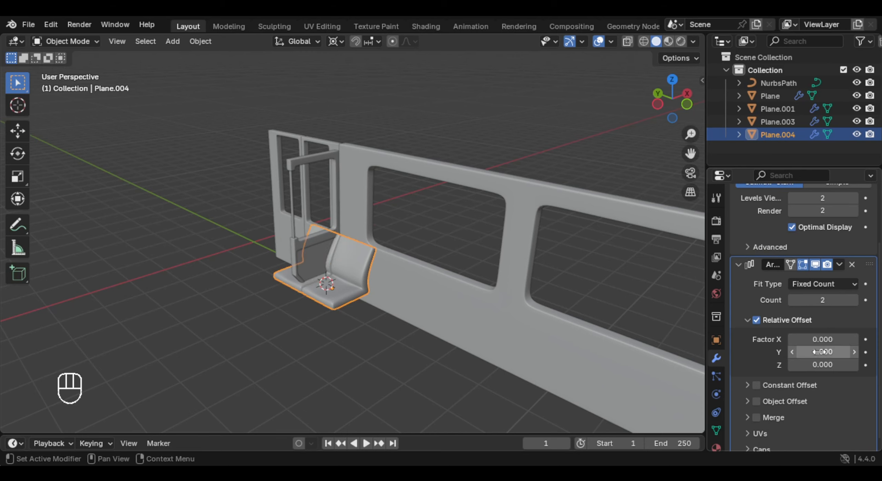
{"action": "left_click", "coordinate": [820, 352]}
{"action": "type", "text": "-1"}
{"action": "key", "text": "Return"}
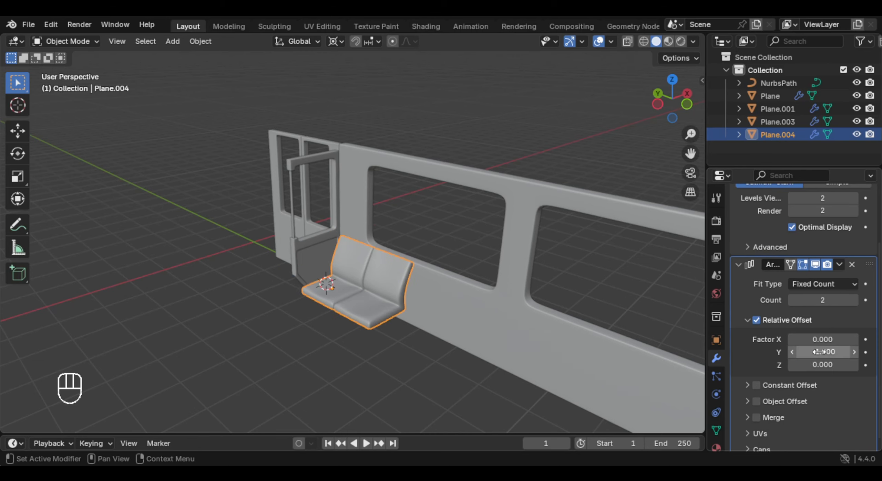
{"action": "middle_click_drag", "start_coordinate": [416, 260], "coordinate": [461, 245]}
{"action": "middle_click_drag", "start_coordinate": [461, 245], "coordinate": [538, 234], "text": "shift"}
{"action": "scroll", "coordinate": [472, 232], "scroll_direction": "up", "scroll_amount": 2}
{"action": "middle_click_drag", "start_coordinate": [537, 234], "coordinate": [531, 213], "text": "shift"}
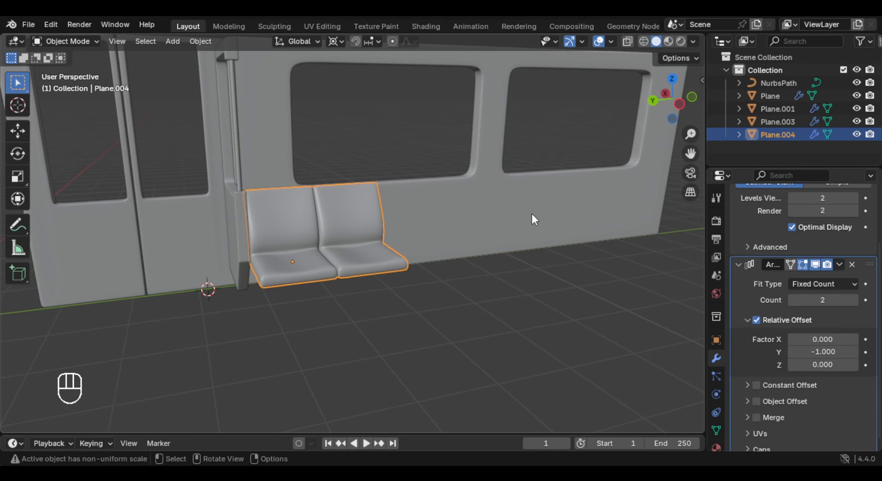
- Set the seat array's count to 8
{"action": "left_click", "coordinate": [854, 301]}
{"action": "left_click", "coordinate": [853, 300]}
{"action": "left_click", "coordinate": [853, 300]}
{"action": "left_click", "coordinate": [853, 300]}
{"action": "left_click", "coordinate": [853, 301]}
{"action": "left_click", "coordinate": [853, 300]}
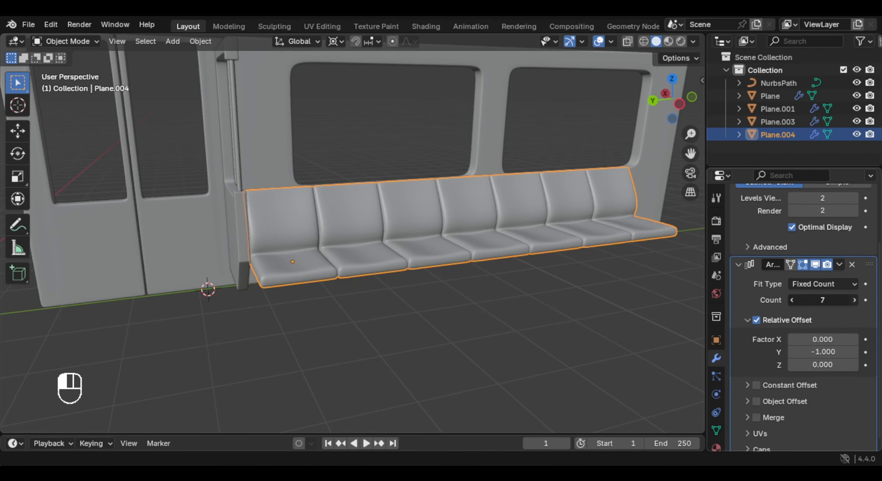
- Widen the entire seat mesh along the Y axis by a factor of about 1.17
{"action": "scroll", "coordinate": [380, 268], "scroll_direction": "up", "scroll_amount": 3}
{"action": "key", "text": "Tab"}
{"action": "key", "text": "a"}
{"action": "key", "text": "s"}
{"action": "key", "text": "x"}
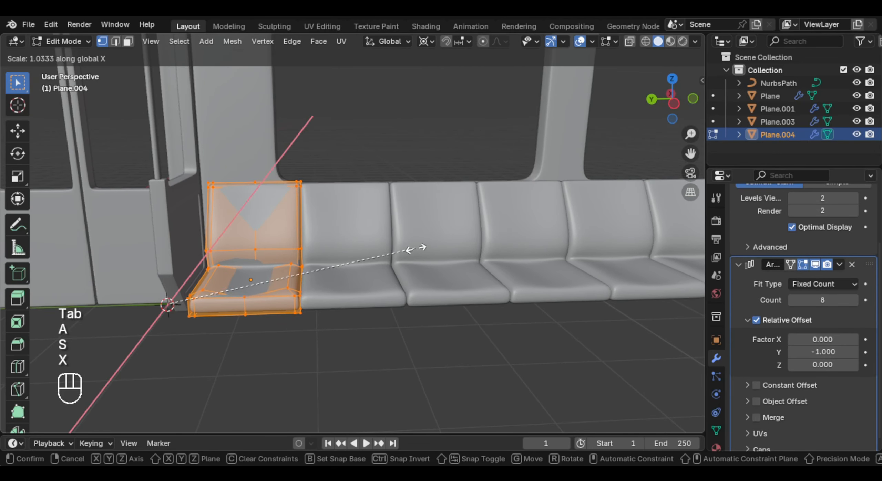
{"action": "right_click", "coordinate": [394, 250]}
{"action": "key", "text": "s"}
{"action": "key", "text": "y"}
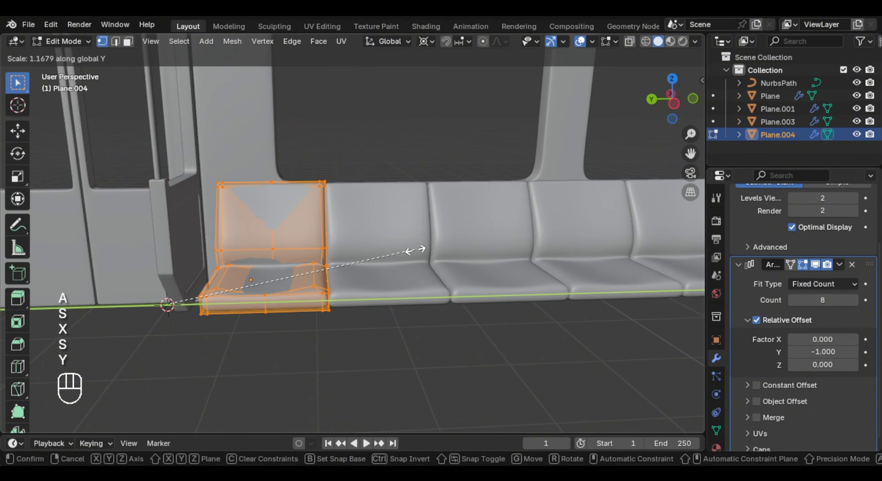
{"action": "left_click", "coordinate": [416, 251]}
{"action": "key", "text": "Tab"}
{"action": "scroll", "coordinate": [416, 255], "scroll_direction": "down", "scroll_amount": 6}
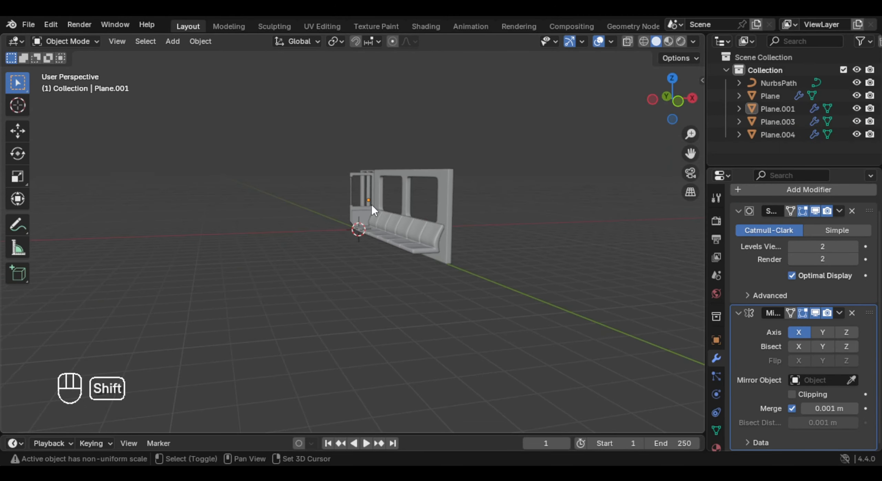
- Snap the 3D cursor to the world origin and add a plane there
{"action": "key", "text": "shift+s"}
{"action": "left_click", "coordinate": [271, 254]}
{"action": "middle_click_drag", "start_coordinate": [272, 255], "coordinate": [389, 193]}
{"action": "key", "text": "shift+a"}
{"action": "mouse_move", "coordinate": [389, 196]}
{"action": "left_click", "coordinate": [497, 200]}
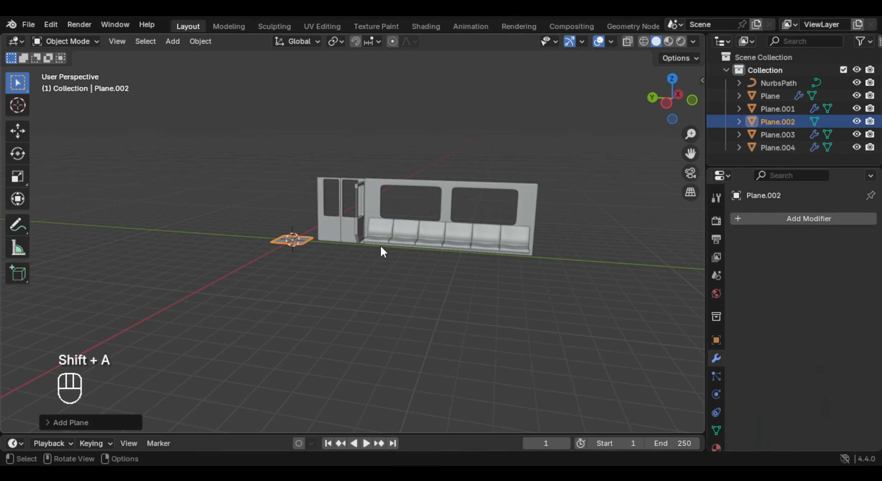
- Stretch the new plane along Y into a long floor strip
{"action": "key", "text": "s"}
{"action": "key", "text": "x"}
{"action": "key", "text": "s"}
{"action": "key", "text": "y"}
{"action": "left_click", "coordinate": [340, 277]}
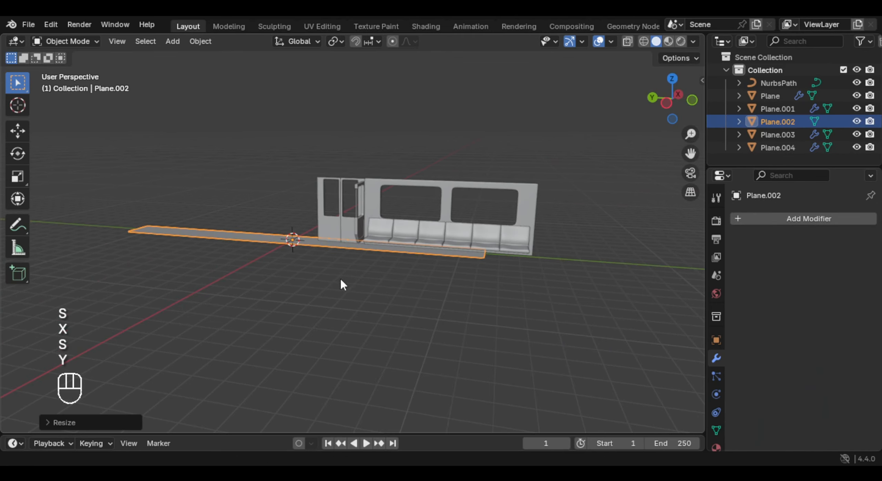
- Shift the floor strip along negative Y to extend past the side panel and widen it along X by about 2.55
{"action": "key", "text": "KP_7"}
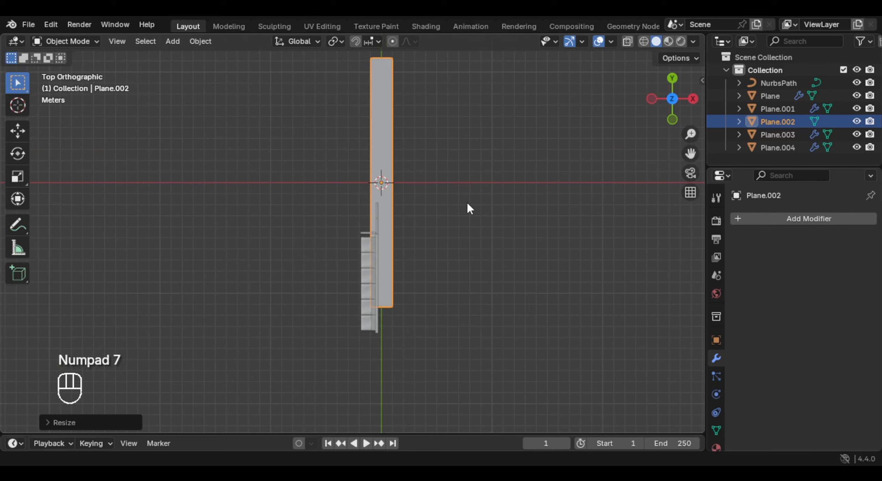
{"action": "key", "text": "g"}
{"action": "right_click", "coordinate": [462, 219]}
{"action": "key", "text": "g"}
{"action": "key", "text": "x"}
{"action": "key", "text": "y"}
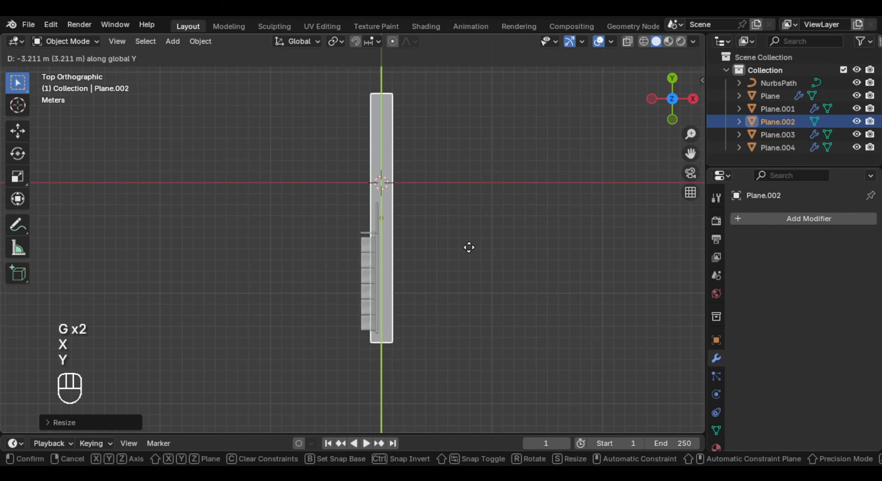
{"action": "key", "text": "s"}
{"action": "key", "text": "x"}
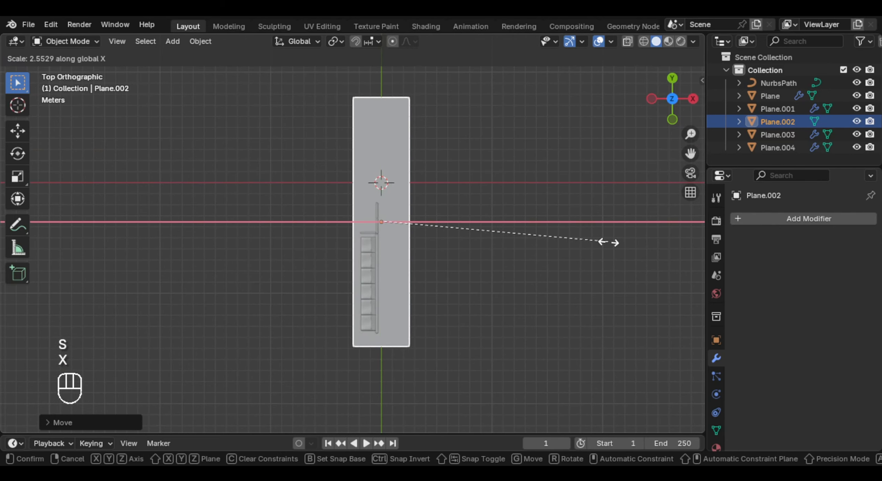
{"action": "left_click", "coordinate": [608, 243]}
- Move the floor along X to the seat side of the side panel and adjust its height along Z to the panel's base
{"action": "middle_click_drag", "start_coordinate": [608, 243], "coordinate": [523, 193]}
{"action": "key", "text": "g"}
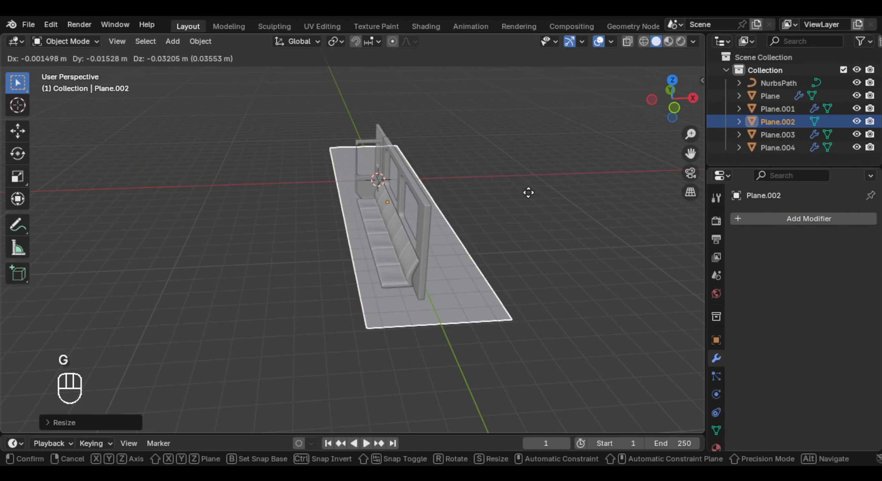
{"action": "key", "text": "x"}
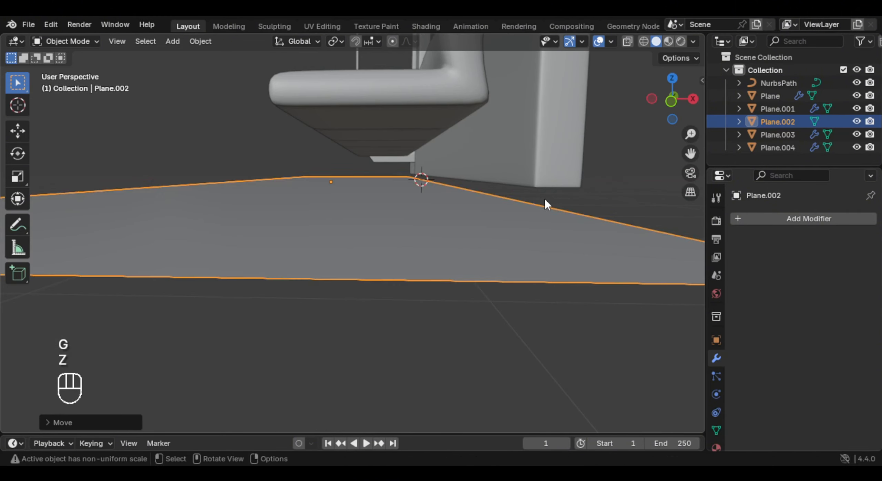
{"action": "key", "text": "g"}
{"action": "key", "text": "z"}
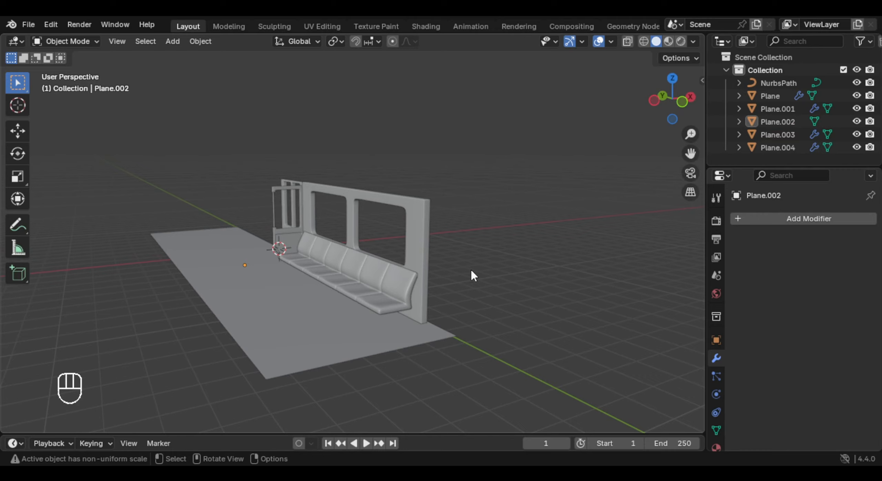
{"action": "middle_click_drag", "start_coordinate": [470, 268], "coordinate": [439, 301]}
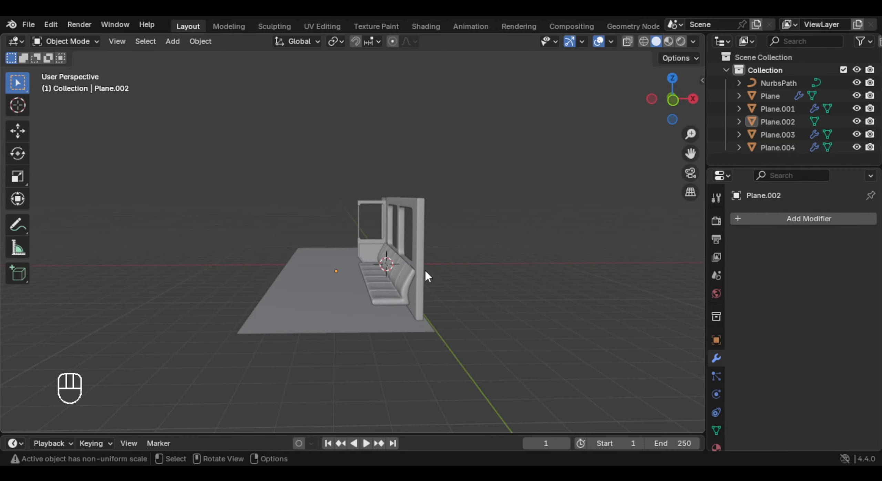
- Duplicate all the top faces of the windowed side panel in place and separate them into a new object
{"action": "left_click", "coordinate": [421, 236]}
{"action": "middle_click_drag", "start_coordinate": [423, 207], "coordinate": [370, 292], "text": "shift"}
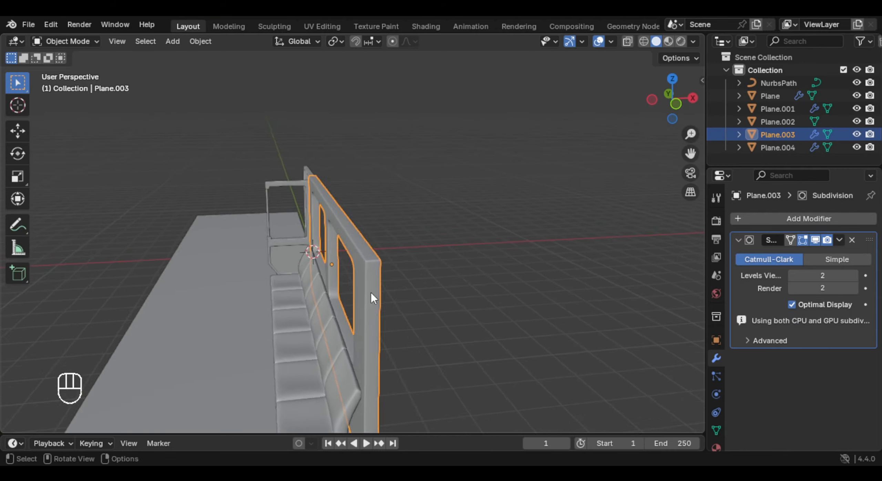
{"action": "left_click_drag", "start_coordinate": [314, 89], "coordinate": [356, 124]}
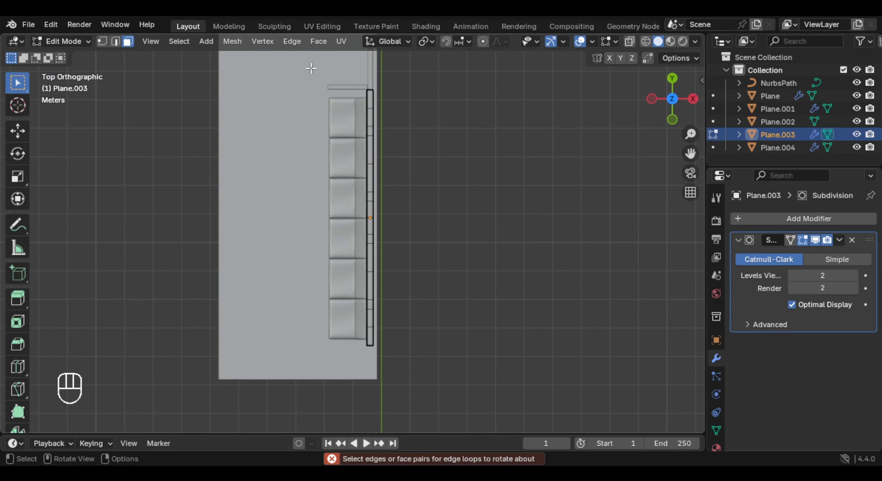
{"action": "left_click_drag", "start_coordinate": [361, 73], "coordinate": [412, 393]}
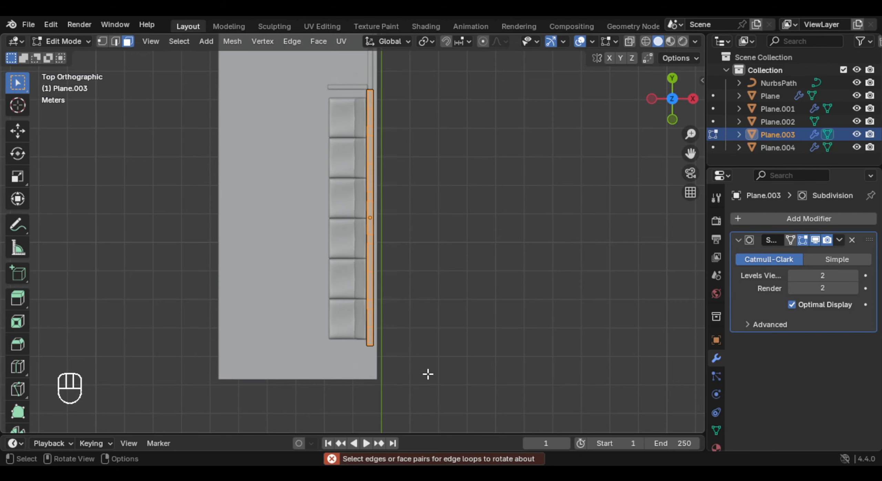
{"action": "mouse_move", "coordinate": [427, 374]}
{"action": "middle_mouse_down"}
{"action": "mouse_move", "coordinate": [411, 212]}
{"action": "mouse_move", "coordinate": [330, 236]}
{"action": "mouse_move", "coordinate": [379, 273]}
{"action": "mouse_move", "coordinate": [387, 242]}
{"action": "middle_mouse_up"}
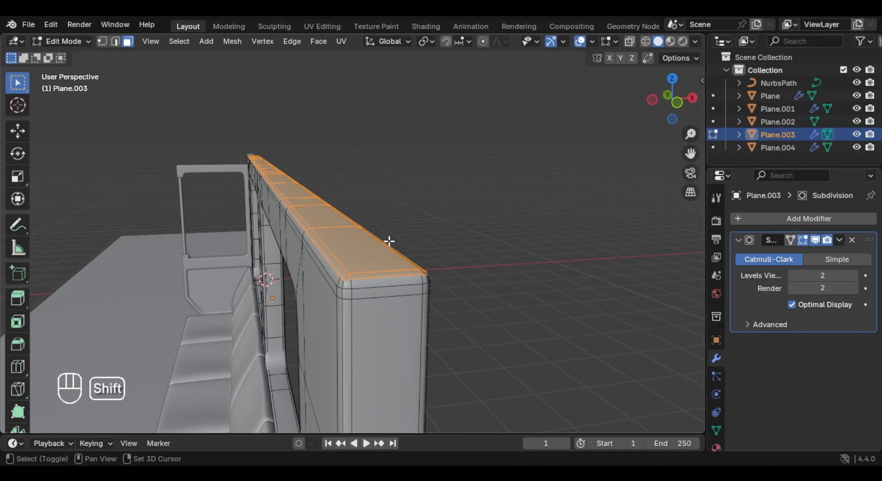
{"action": "key", "text": "shift+d"}
{"action": "right_click", "coordinate": [403, 219]}
{"action": "key", "text": "p"}
{"action": "left_click", "coordinate": [403, 220]}
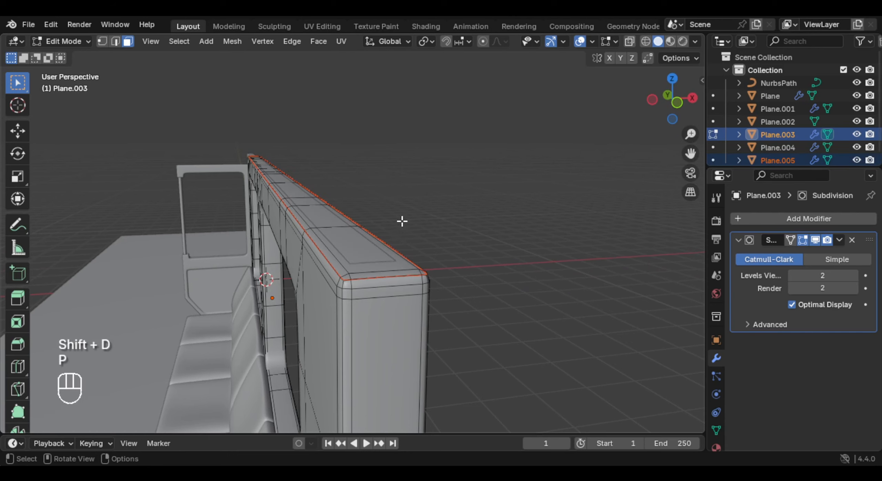
- Extrude the separated top strip upward in two segments, the upper one about 0.62 m high
{"action": "key", "text": "Tab"}
{"action": "left_click", "coordinate": [410, 278]}
{"action": "middle_click_drag", "start_coordinate": [411, 278], "coordinate": [393, 279]}
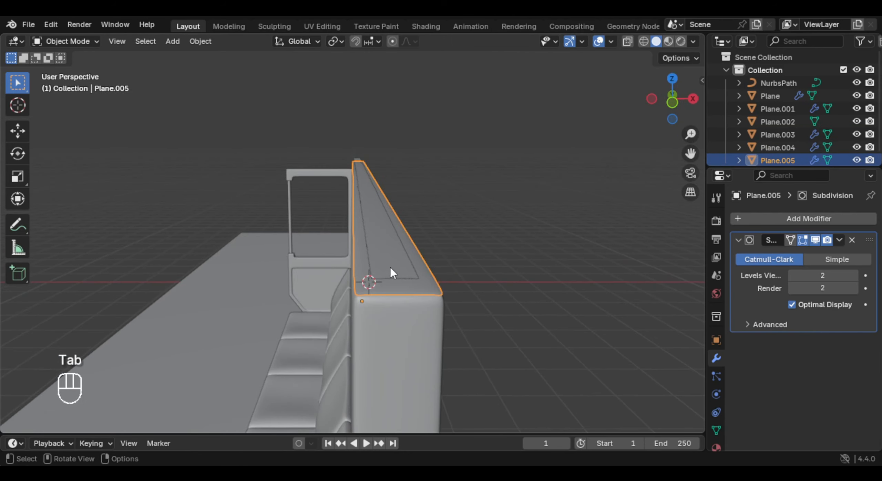
{"action": "key", "text": "Tab"}
{"action": "key", "text": "a"}
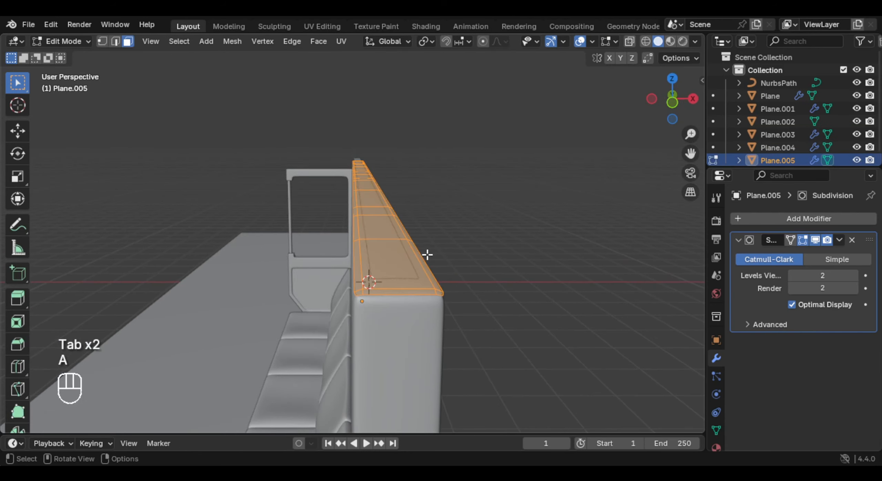
{"action": "key", "text": "KP_1"}
{"action": "scroll", "coordinate": [499, 223], "scroll_direction": "up", "scroll_amount": 3}
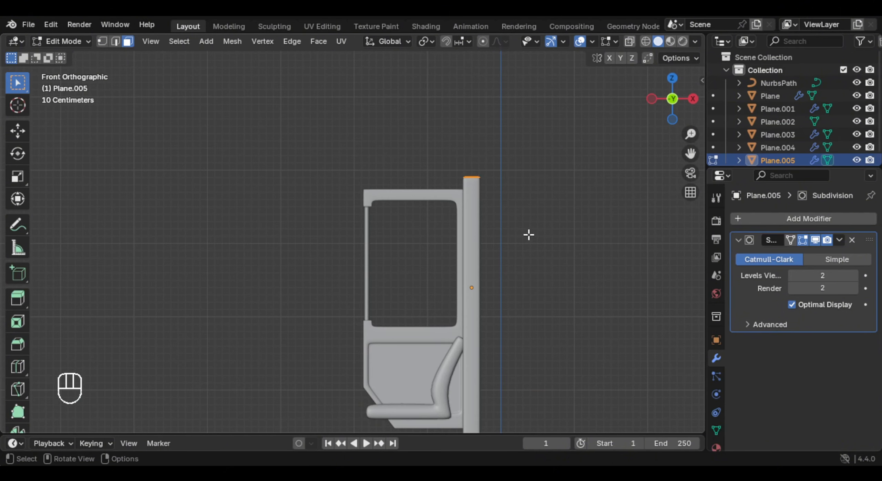
{"action": "key", "text": "e"}
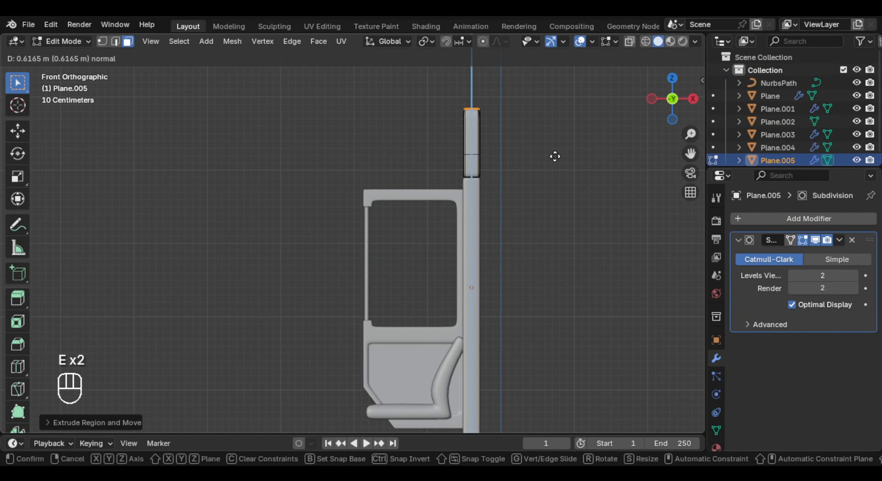
{"action": "left_click", "coordinate": [554, 157]}
- Move the extruded strip's top faces along X toward the seats and rotate them about -25°
{"action": "key", "text": "y"}
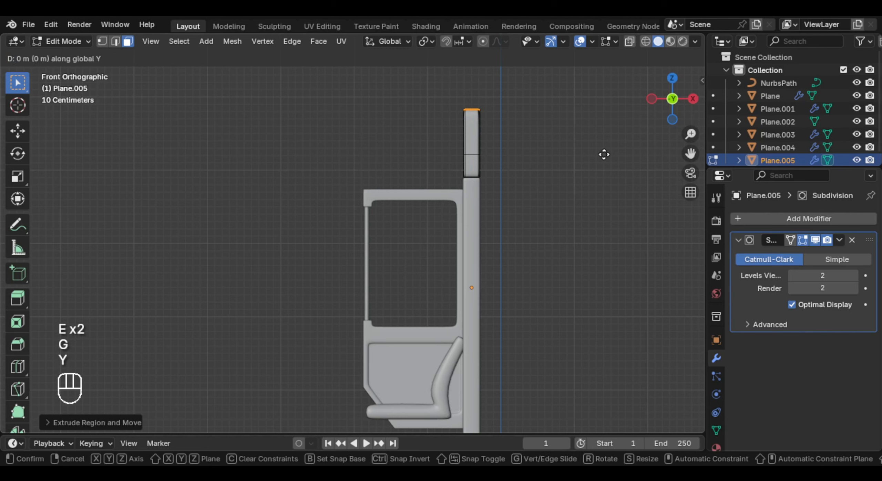
{"action": "key", "text": "x"}
{"action": "left_click", "coordinate": [568, 158]}
{"action": "key", "text": "r"}
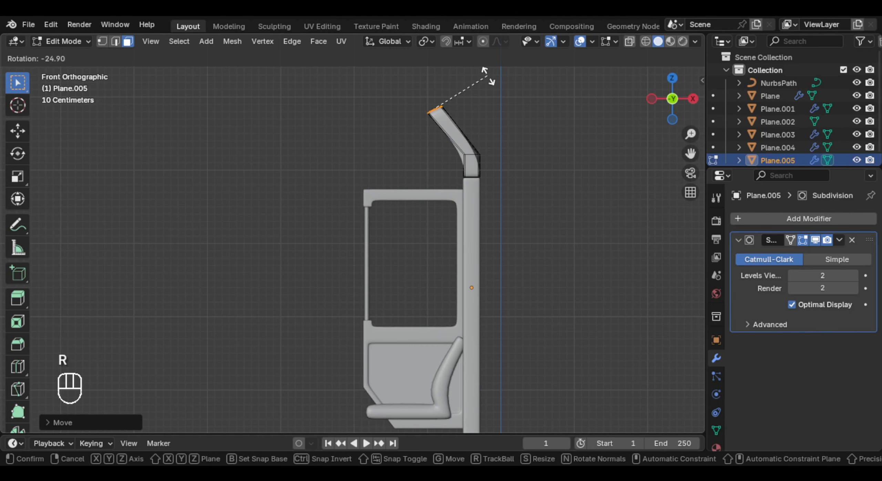
{"action": "left_click", "coordinate": [487, 79]}
- Lower the strip's tilted end slightly along Z and rotate it further around Y to continue the ceiling curve
{"action": "key", "text": "g"}
{"action": "key", "text": "x"}
{"action": "left_click", "coordinate": [471, 108]}
{"action": "key", "text": "g"}
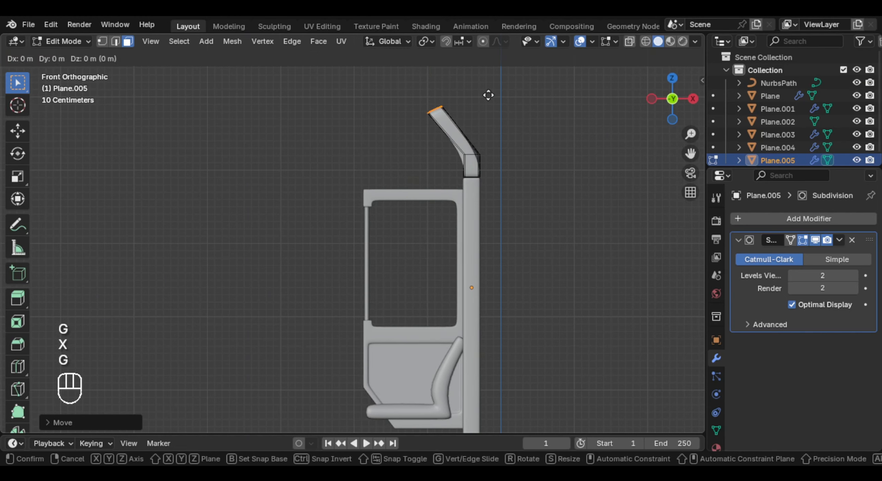
{"action": "key", "text": "z"}
{"action": "left_click", "coordinate": [488, 108]}
{"action": "key", "text": "r"}
{"action": "key", "text": "y"}
{"action": "left_click", "coordinate": [500, 97]}
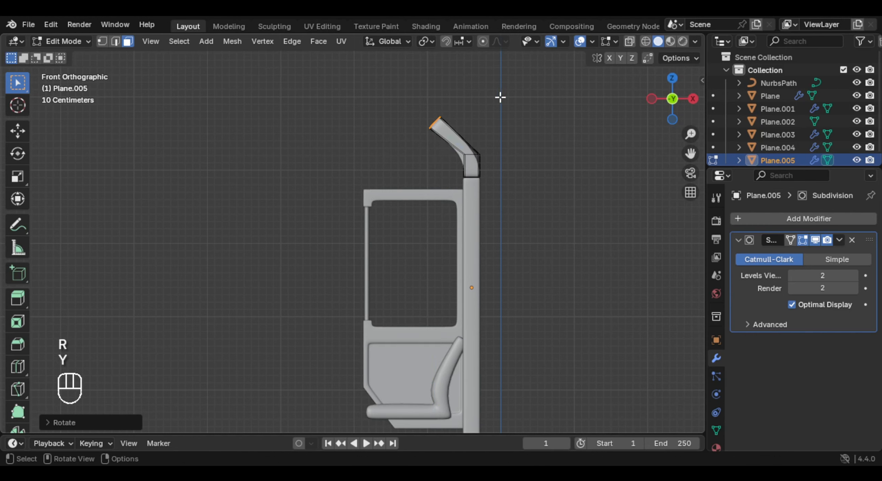
- Extrude the end faces of the curved ceiling strip and move them farther inward along X
{"action": "key", "text": "e"}
{"action": "left_click", "coordinate": [484, 104]}
{"action": "key", "text": "g"}
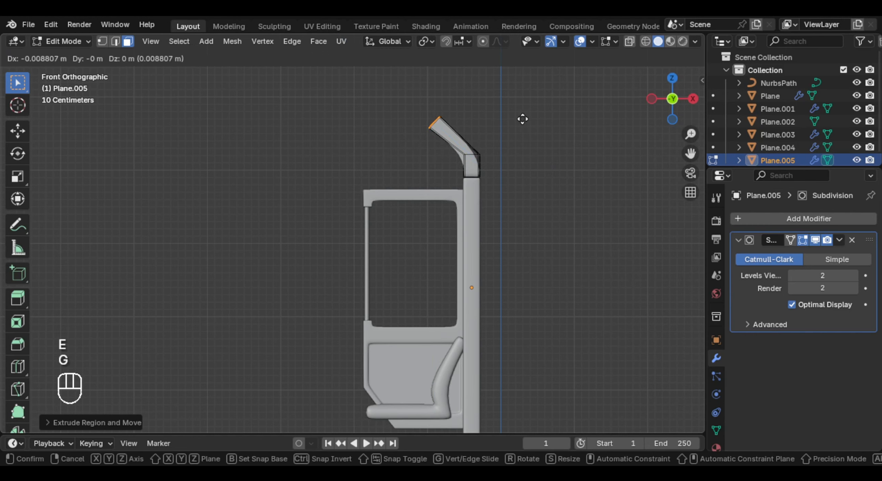
{"action": "key", "text": "x"}
{"action": "left_click", "coordinate": [466, 118]}
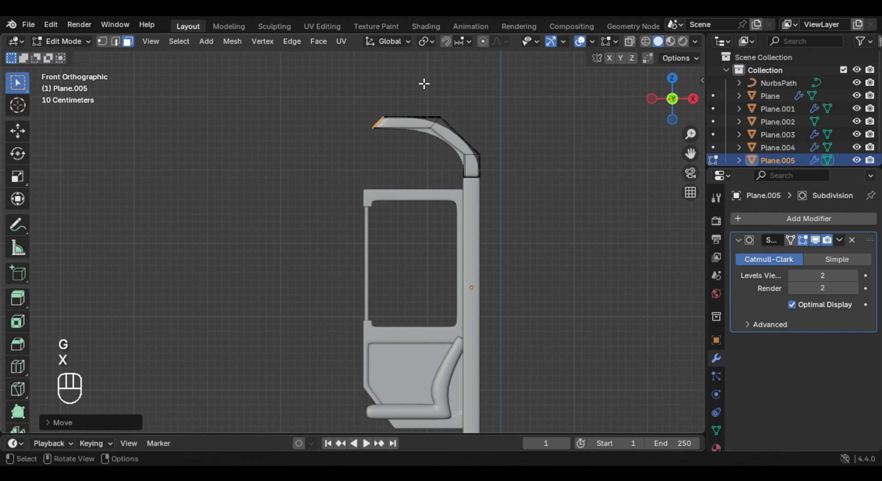
- Rotate the ceiling strip's end faces upright and flatten them by scaling to 0 on X
{"action": "key", "text": "r"}
{"action": "left_click", "coordinate": [387, 80]}
{"action": "key", "text": "s"}
{"action": "key", "text": "x"}
{"action": "key", "text": "0"}
{"action": "left_click", "coordinate": [447, 118]}
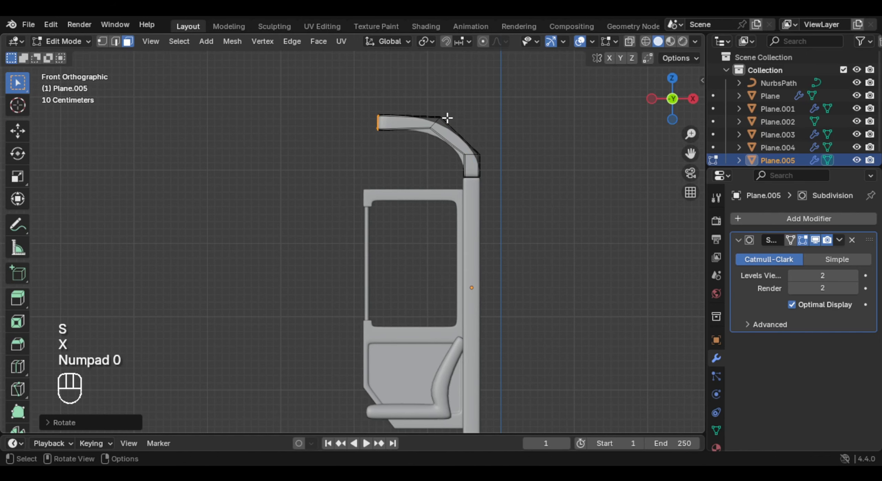
{"action": "key", "text": "s"}
{"action": "key", "text": "x"}
{"action": "key", "text": "KP_0"}
{"action": "key", "text": "Return"}
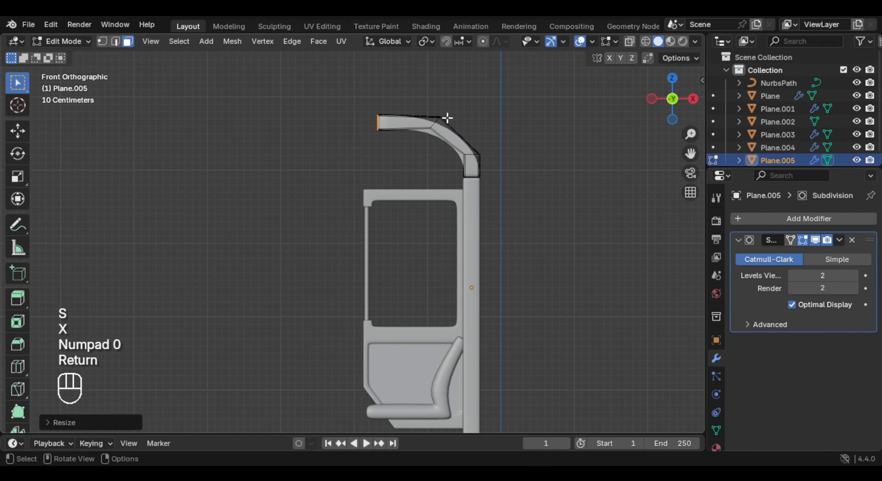
- Add a Mirror modifier to the curved ceiling object
{"action": "middle_click_drag", "start_coordinate": [447, 118], "coordinate": [479, 148], "text": "shift"}
{"action": "key", "text": "Tab"}
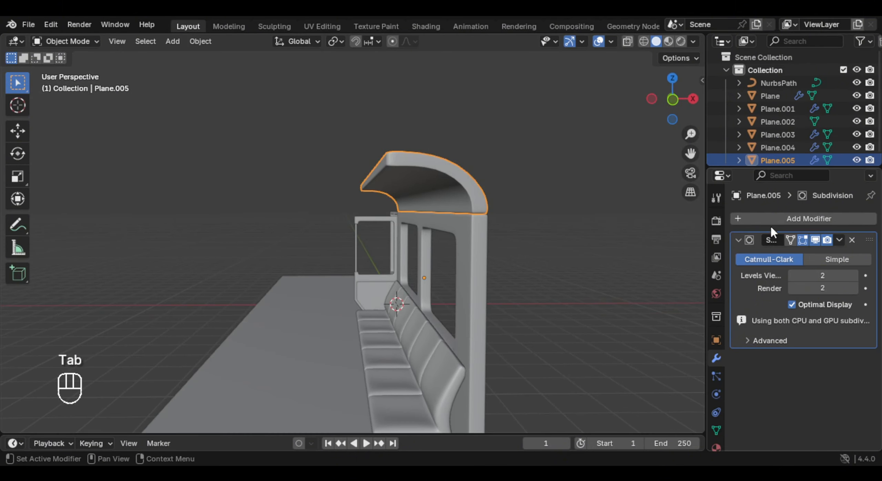
{"action": "left_click", "coordinate": [768, 218]}
{"action": "type", "text": "mir"}
{"action": "key", "text": "Return"}
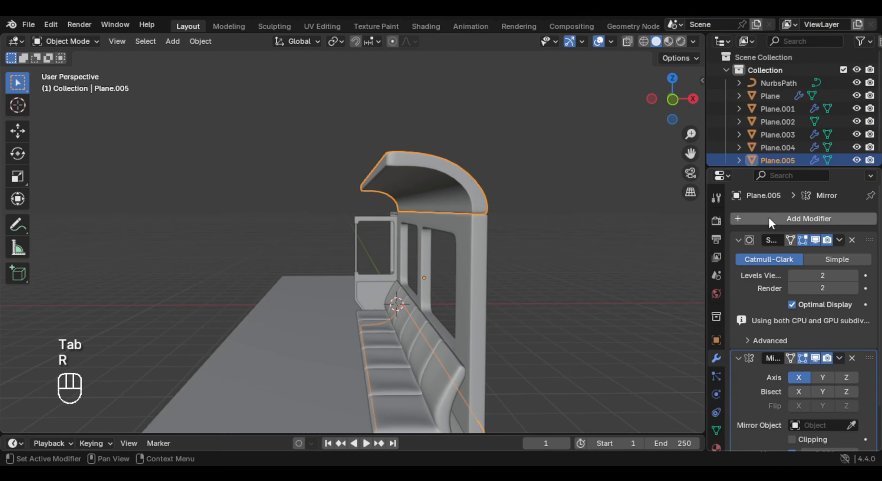
- Set the ceiling's Mirror modifier to the Z axis only, with bisect off on every axis
{"action": "mouse_move", "coordinate": [489, 310]}
{"action": "middle_mouse_down"}
{"action": "mouse_move", "coordinate": [428, 323]}
{"action": "mouse_move", "coordinate": [383, 292]}
{"action": "mouse_move", "coordinate": [482, 308]}
{"action": "middle_mouse_up"}
{"action": "left_click", "coordinate": [806, 377]}
{"action": "left_click", "coordinate": [822, 374]}
{"action": "left_click", "coordinate": [824, 366]}
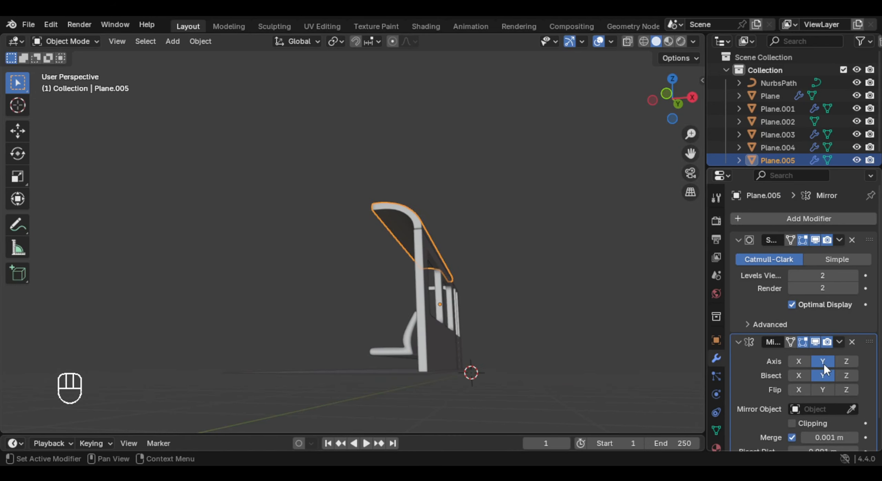
{"action": "left_click", "coordinate": [825, 370]}
{"action": "left_click", "coordinate": [839, 364]}
{"action": "left_click", "coordinate": [839, 364]}
{"action": "left_click", "coordinate": [827, 364]}
{"action": "left_click", "coordinate": [840, 362]}
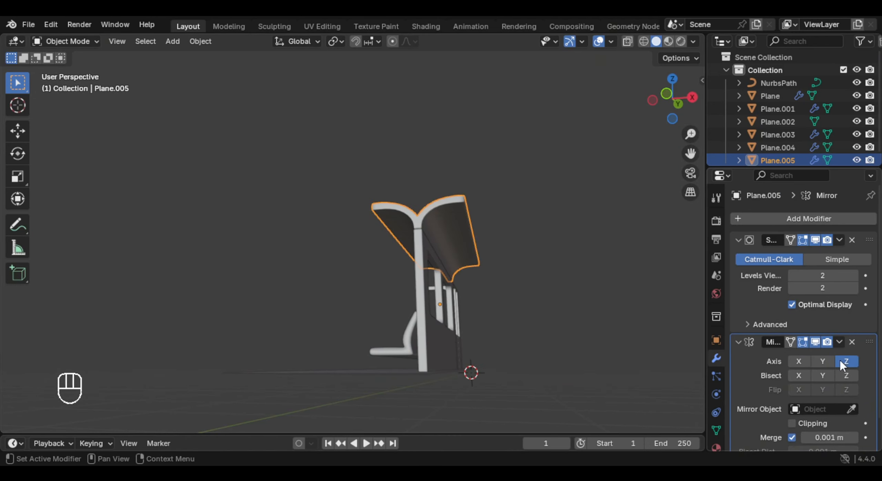
- Snap the 3D cursor to the flat end faces along the ceiling's inner edge
{"action": "middle_click_drag", "start_coordinate": [310, 287], "coordinate": [402, 316]}
{"action": "key", "text": "Tab"}
{"action": "middle_click_drag", "start_coordinate": [396, 259], "coordinate": [441, 232]}
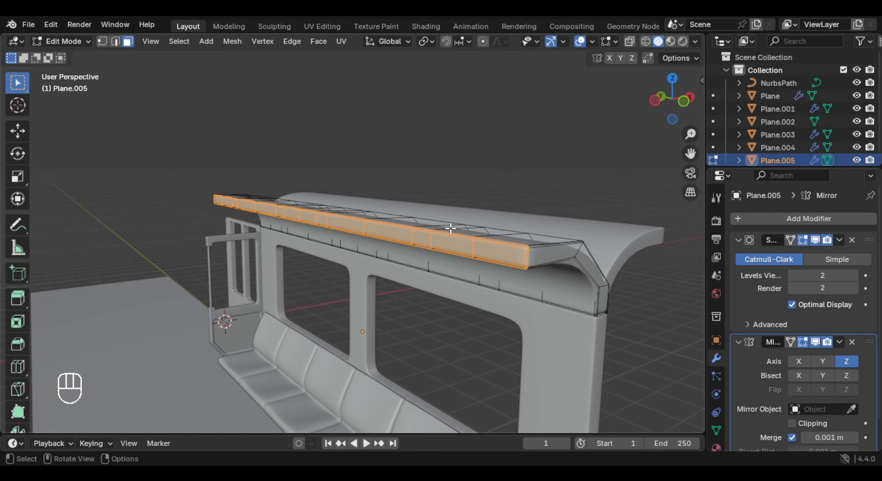
{"action": "key", "text": "shift+s"}
{"action": "left_click", "coordinate": [442, 260]}
{"action": "middle_click_drag", "start_coordinate": [443, 260], "coordinate": [414, 213]}
- Set the ceiling object's origin to the 3D cursor
{"action": "key", "text": "Tab"}
{"action": "right_click", "coordinate": [413, 204]}
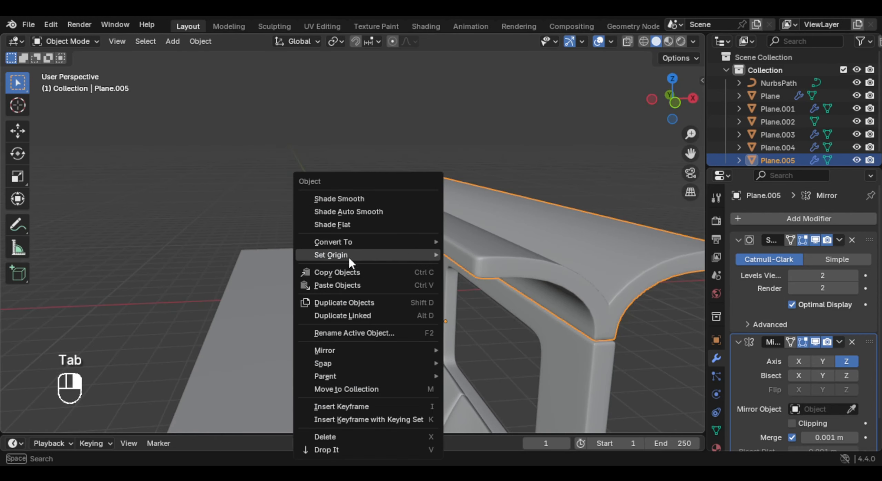
{"action": "mouse_move", "coordinate": [369, 254]}
{"action": "left_click", "coordinate": [538, 284]}
{"action": "middle_click_drag", "start_coordinate": [528, 256], "coordinate": [473, 238]}
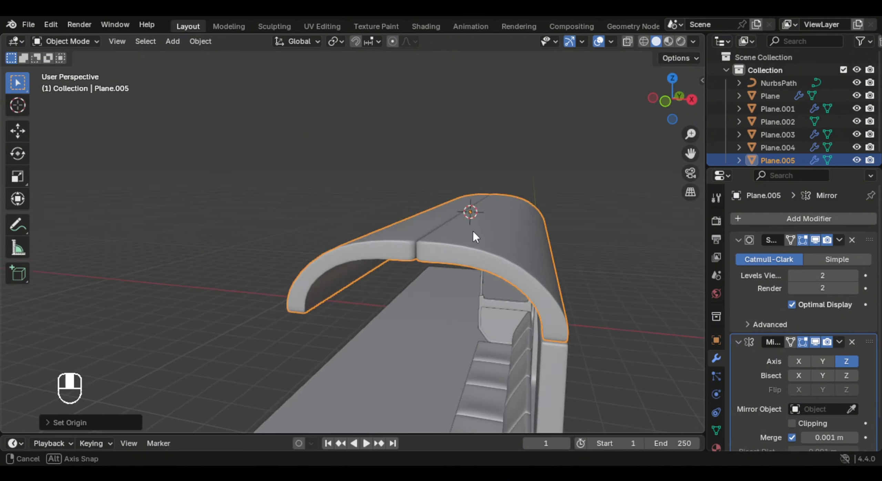
- Enable clipping on the ceiling's Mirror modifier and place it above the Subdivision modifier in the stack
{"action": "key", "text": "KP_1"}
{"action": "scroll", "coordinate": [831, 370], "scroll_direction": "down", "scroll_amount": 2}
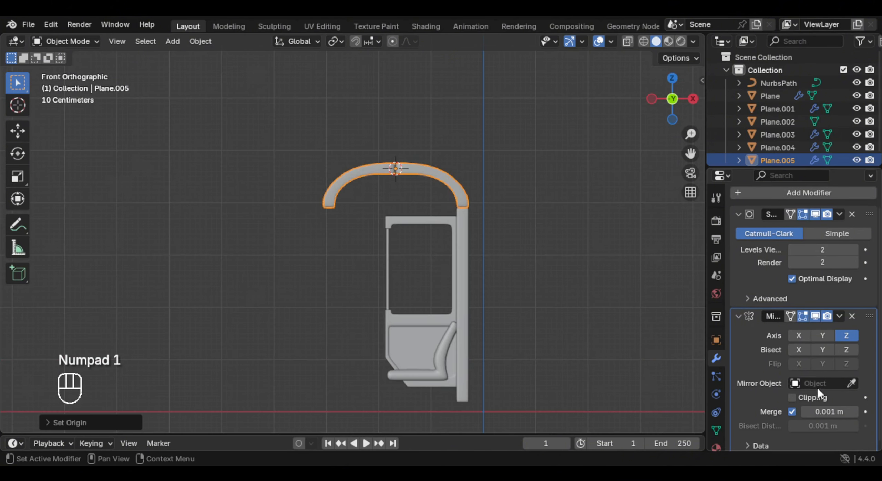
{"action": "left_click", "coordinate": [814, 397]}
{"action": "left_click_drag", "start_coordinate": [868, 317], "coordinate": [860, 195]}
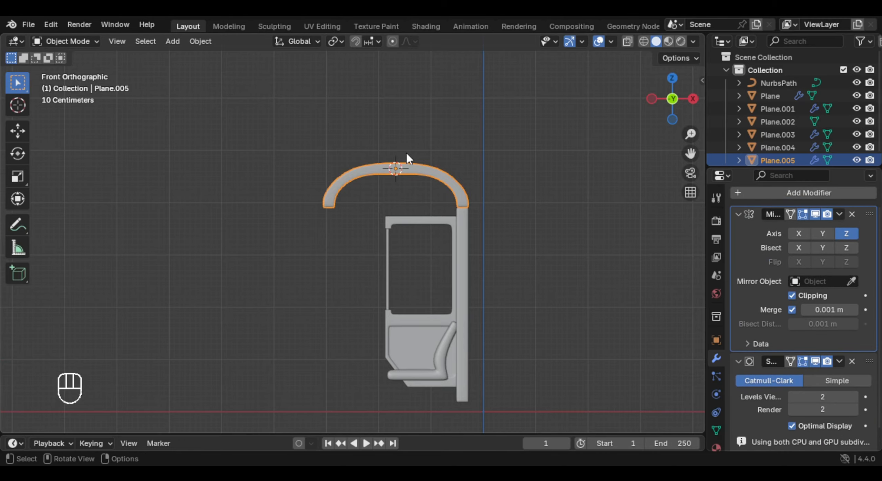
{"action": "middle_click_drag", "start_coordinate": [406, 154], "coordinate": [397, 171]}
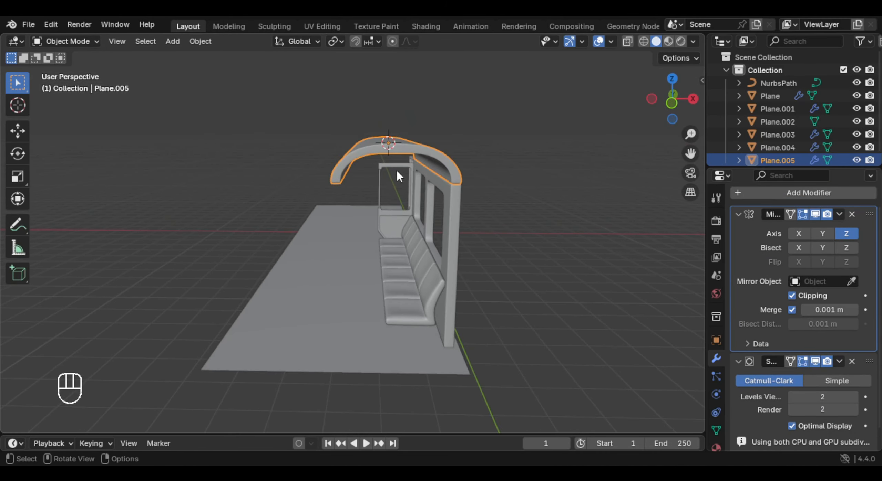
- Snap the 3D cursor to the floor plane's origin
{"action": "left_click", "coordinate": [359, 271]}
{"action": "mouse_move", "coordinate": [360, 272]}
{"action": "middle_mouse_down"}
{"action": "mouse_move", "coordinate": [364, 293]}
{"action": "mouse_move", "coordinate": [368, 263]}
{"action": "middle_mouse_up"}
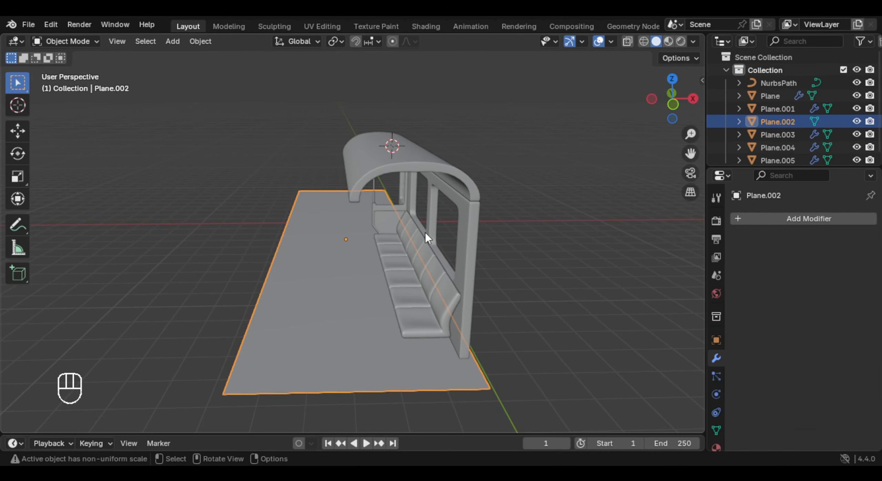
{"action": "key", "text": "shift+s"}
{"action": "left_click", "coordinate": [402, 282]}
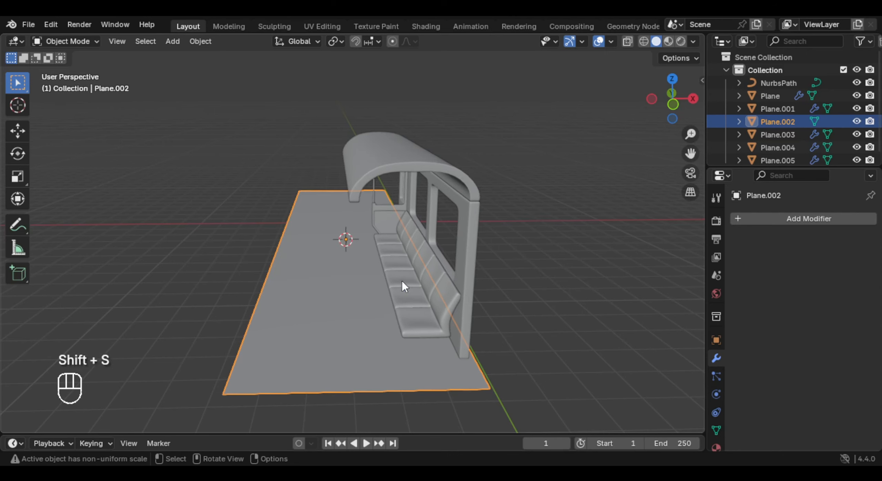
- Set the curved ceiling object's origin to the 3D cursor at the floor's centre
{"action": "left_click", "coordinate": [396, 225]}
{"action": "middle_click_drag", "start_coordinate": [396, 226], "coordinate": [454, 180]}
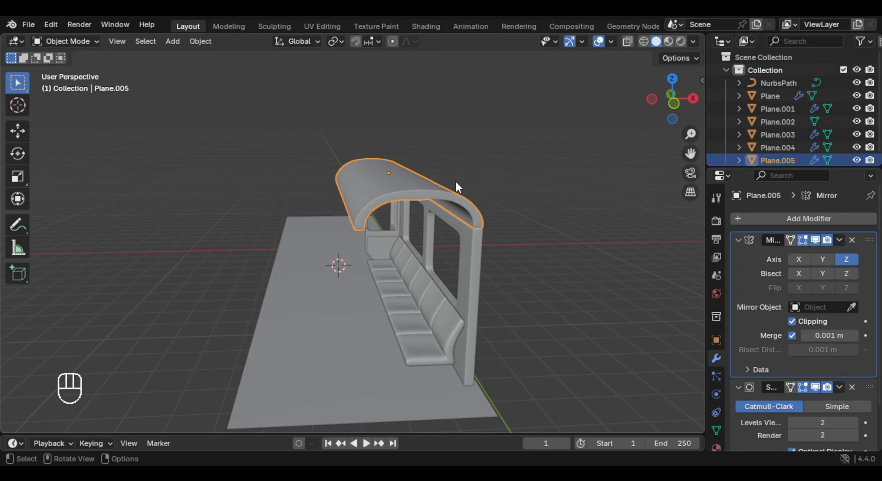
{"action": "right_click", "coordinate": [456, 182]}
{"action": "mouse_move", "coordinate": [446, 187]}
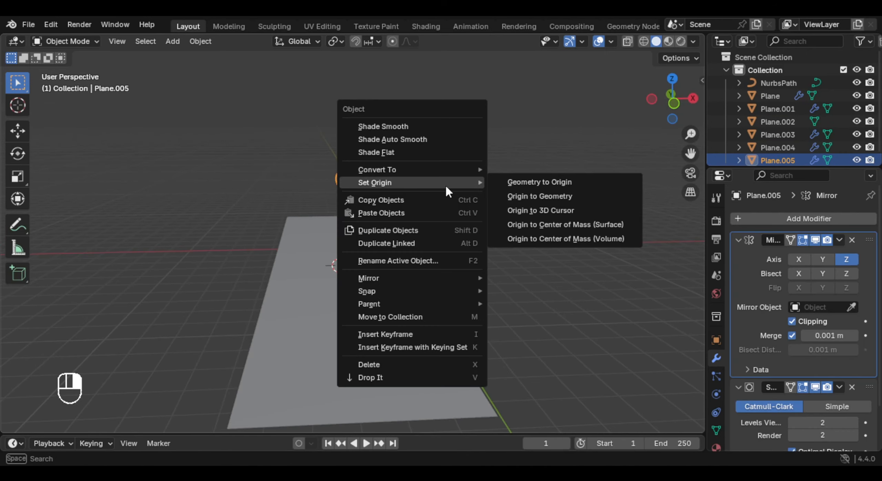
{"action": "left_click", "coordinate": [555, 210]}
- Extrude the ceiling's flat inner end faces to the mirror centre to join both halves
{"action": "middle_click_drag", "start_coordinate": [419, 231], "coordinate": [541, 226]}
{"action": "key", "text": "Tab"}
{"action": "key", "text": "e"}
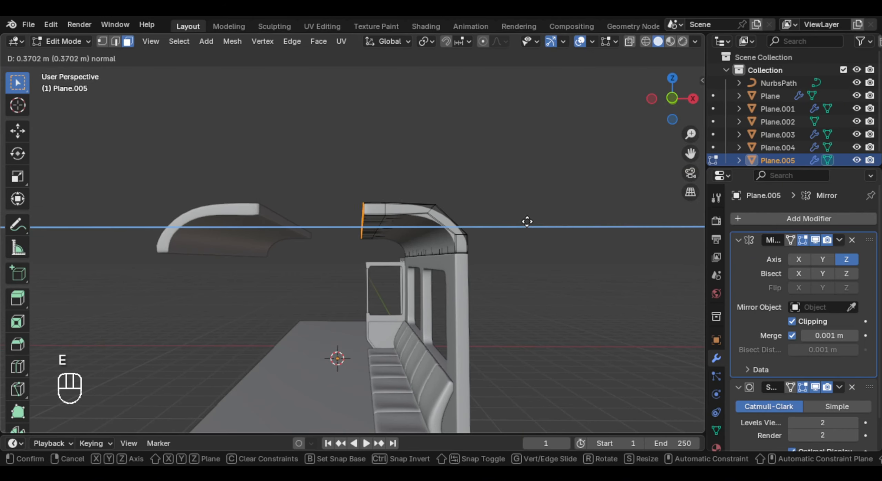
{"action": "left_click", "coordinate": [380, 210]}
{"action": "key", "text": "Tab"}
- Raise the ceiling's centre seam faces along Z with proportional editing enabled, giving the roof a peak
{"action": "key", "text": "KP_1"}
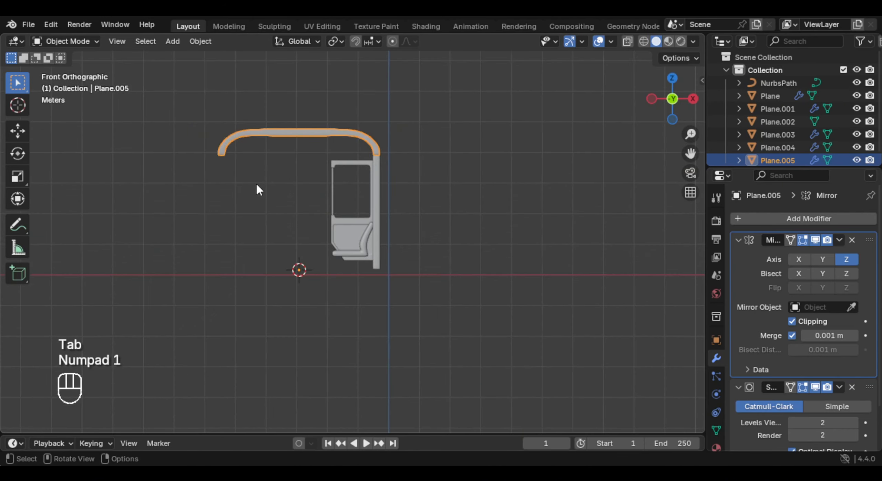
{"action": "scroll", "coordinate": [334, 270], "scroll_direction": "up", "scroll_amount": 3}
{"action": "middle_click_drag", "start_coordinate": [257, 185], "coordinate": [361, 285], "text": "shift"}
{"action": "scroll", "coordinate": [361, 285], "scroll_direction": "up", "scroll_amount": 2}
{"action": "key", "text": "Tab"}
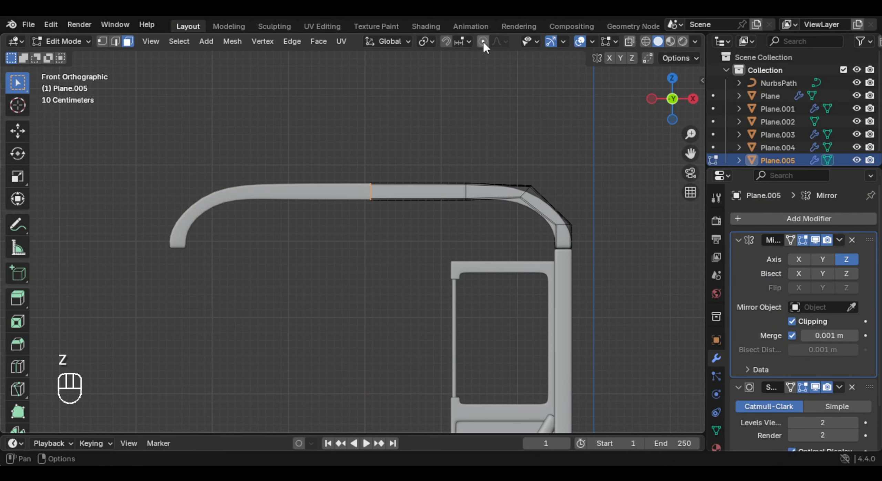
{"action": "key", "text": "g"}
{"action": "key", "text": "z"}
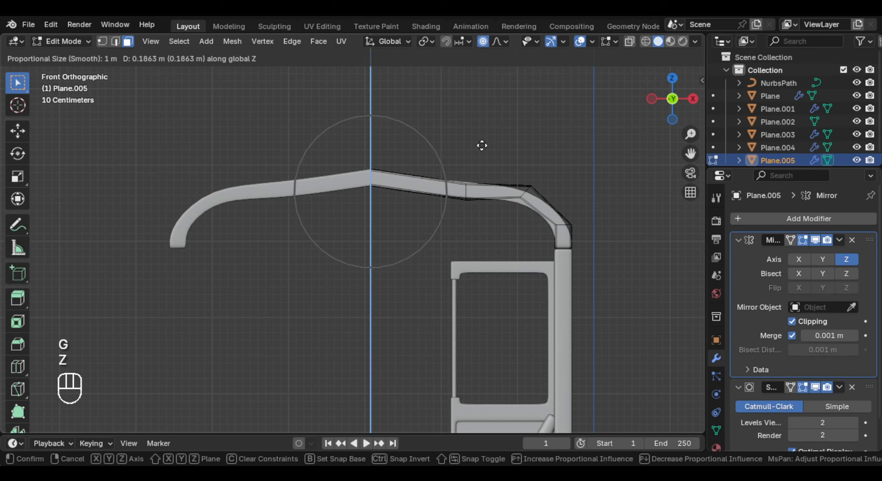
{"action": "left_click", "coordinate": [480, 122]}
{"action": "key", "text": "Tab"}
- Add a centred lengthwise loop cut to the ceiling section between the seam and the next edge loop
{"action": "middle_click_drag", "start_coordinate": [480, 122], "coordinate": [461, 200]}
{"action": "scroll", "coordinate": [405, 207], "scroll_direction": "up", "scroll_amount": 5}
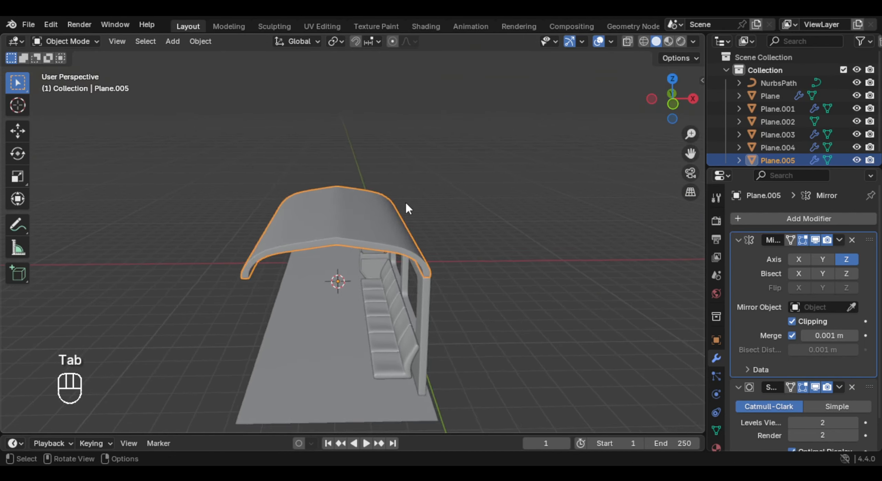
{"action": "key", "text": "Tab"}
{"action": "key", "text": "ctrl+r"}
{"action": "left_click", "coordinate": [373, 199]}
{"action": "right_click", "coordinate": [373, 199]}
{"action": "scroll", "coordinate": [376, 179], "scroll_direction": "down", "scroll_amount": 5}
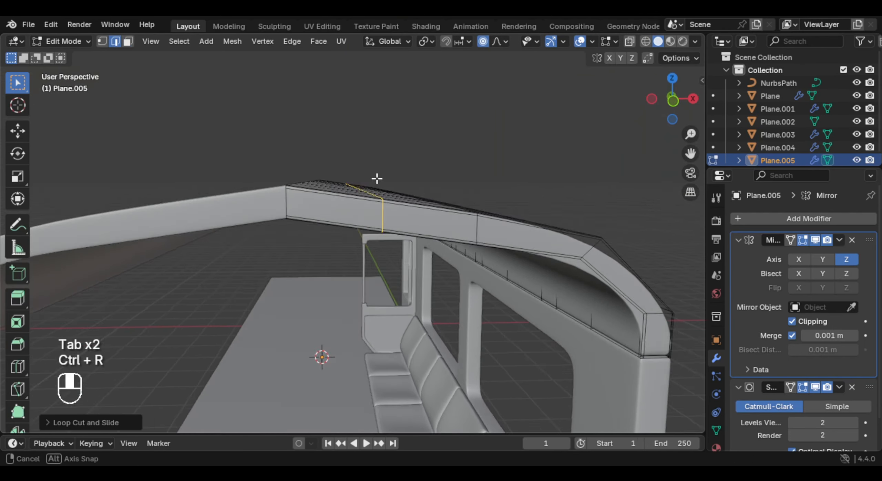
- Raise the new ceiling loop along Z with proportional editing to round the roof profile
{"action": "key", "text": "KP_1"}
{"action": "key", "text": "g"}
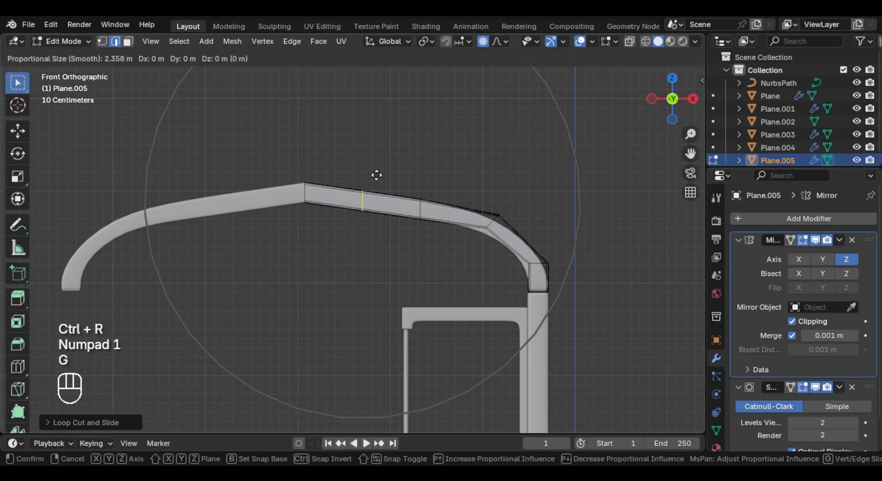
{"action": "key", "text": "z"}
{"action": "scroll", "coordinate": [382, 174], "scroll_direction": "up", "scroll_amount": 6}
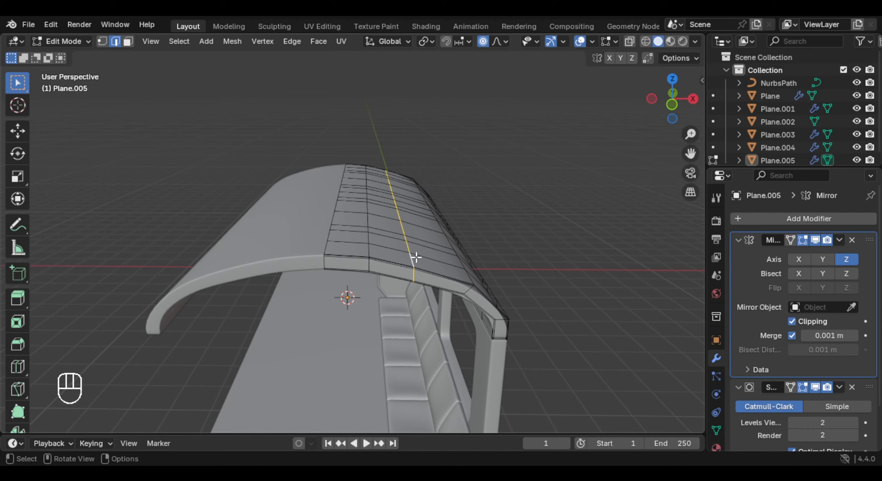
- Edge-slide the ceiling loop next to the curved corner slightly towards the side wall to even out the arch
{"action": "key", "text": "g"}
{"action": "key", "text": "g"}
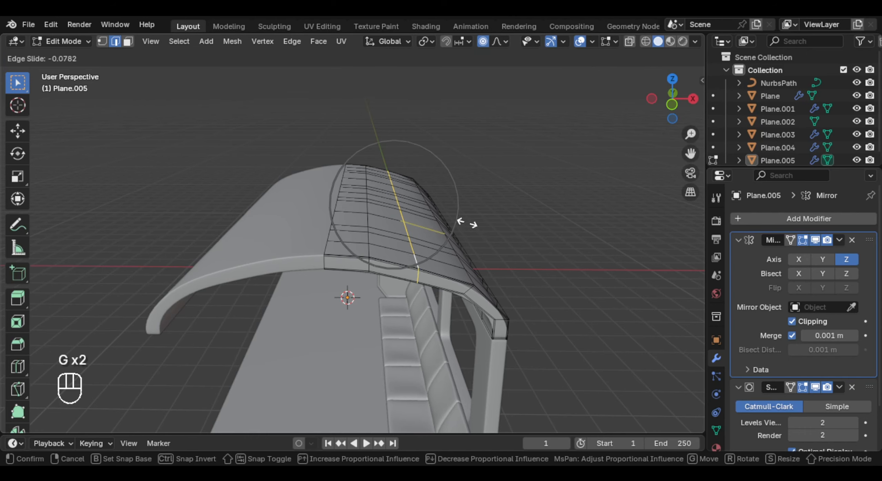
{"action": "left_click", "coordinate": [465, 222]}
{"action": "key", "text": "KP_1"}
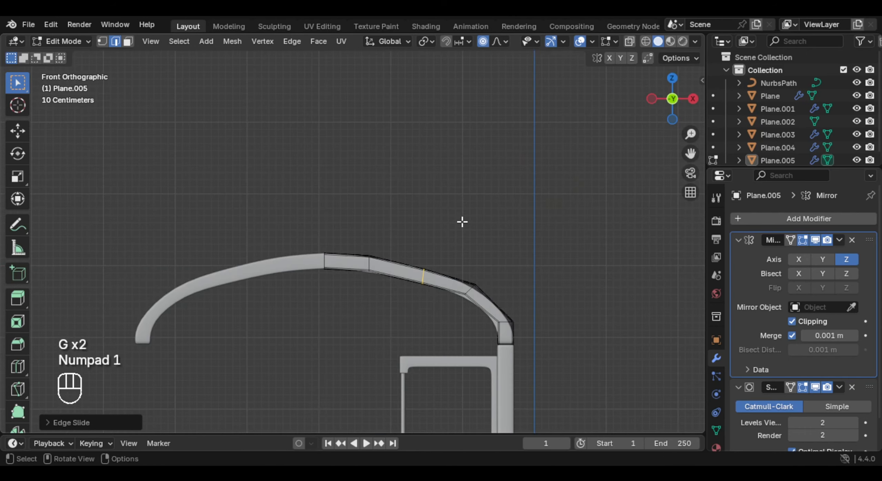
{"action": "key", "text": "g"}
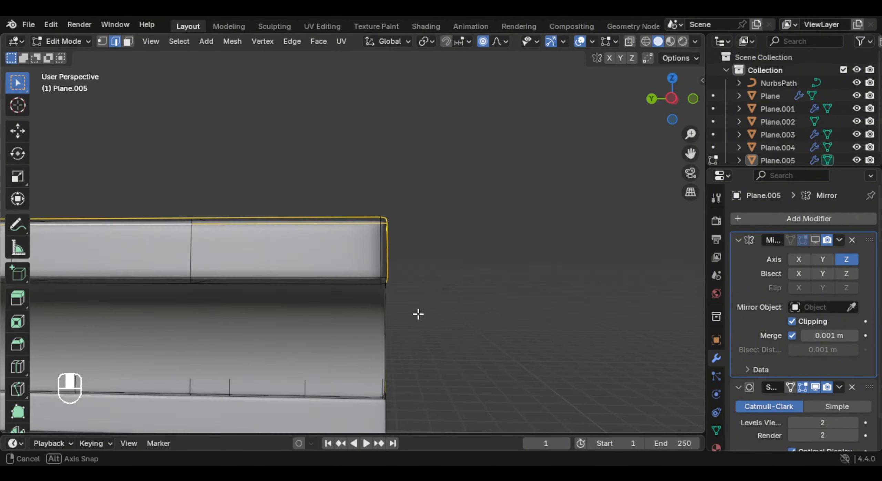
- Delete the strip of inner end faces along the ceiling's mirror seam and show the Mirror modifier in the viewport again
{"action": "middle_click_drag", "start_coordinate": [418, 315], "coordinate": [389, 242]}
{"action": "left_click", "coordinate": [333, 241]}
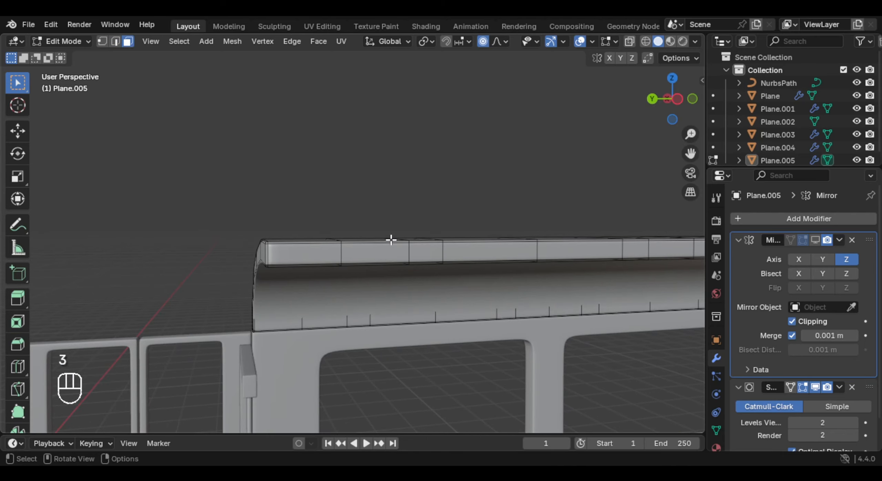
{"action": "left_click", "coordinate": [304, 258], "text": "ctrl+shift"}
{"action": "middle_click_drag", "start_coordinate": [305, 258], "coordinate": [396, 255]}
{"action": "key", "text": "ctrl+KP_Add"}
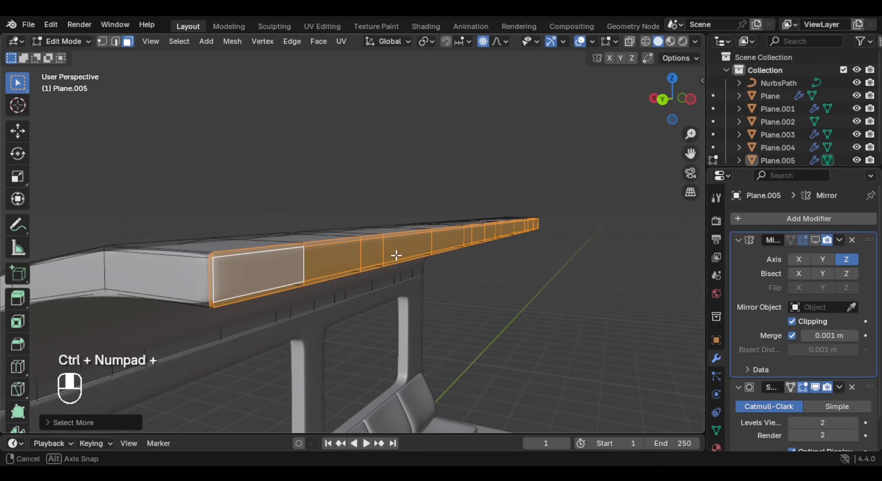
{"action": "key", "text": "x"}
{"action": "left_click", "coordinate": [365, 286]}
{"action": "middle_click_drag", "start_coordinate": [330, 246], "coordinate": [176, 251]}
{"action": "key", "text": "Tab"}
{"action": "left_click", "coordinate": [814, 241]}
- Convert the partition's vertical NURBS path pole to a mesh
{"action": "middle_click_drag", "start_coordinate": [389, 240], "coordinate": [322, 243]}
{"action": "middle_click_drag", "start_coordinate": [322, 243], "coordinate": [275, 244]}
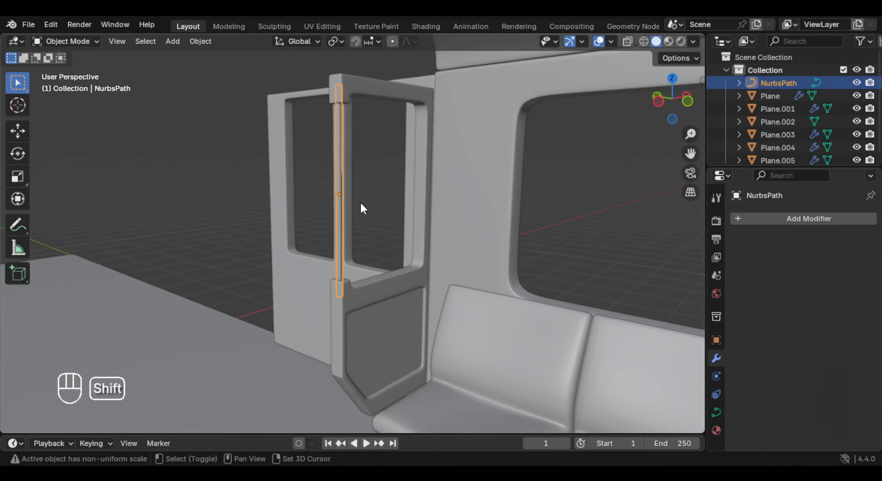
{"action": "middle_click_drag", "start_coordinate": [360, 201], "coordinate": [410, 227], "text": "shift"}
{"action": "middle_click_drag", "start_coordinate": [410, 228], "coordinate": [429, 228]}
{"action": "right_click", "coordinate": [397, 205]}
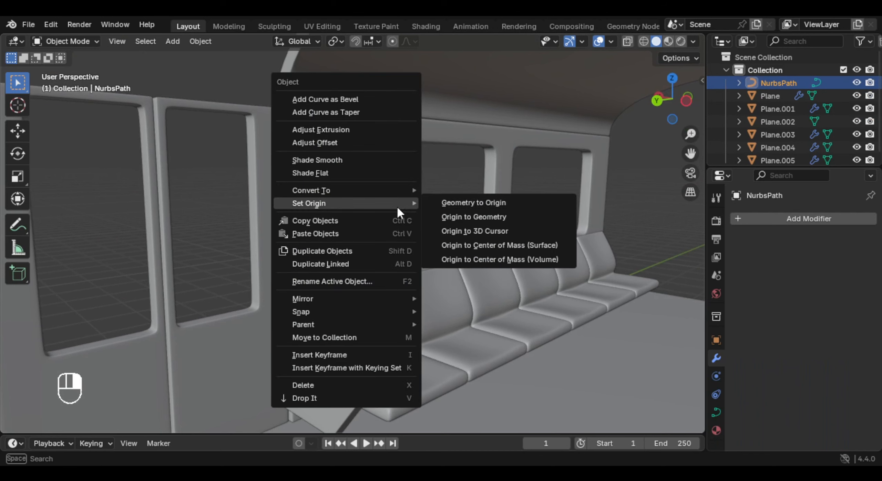
{"action": "right_click", "coordinate": [448, 213]}
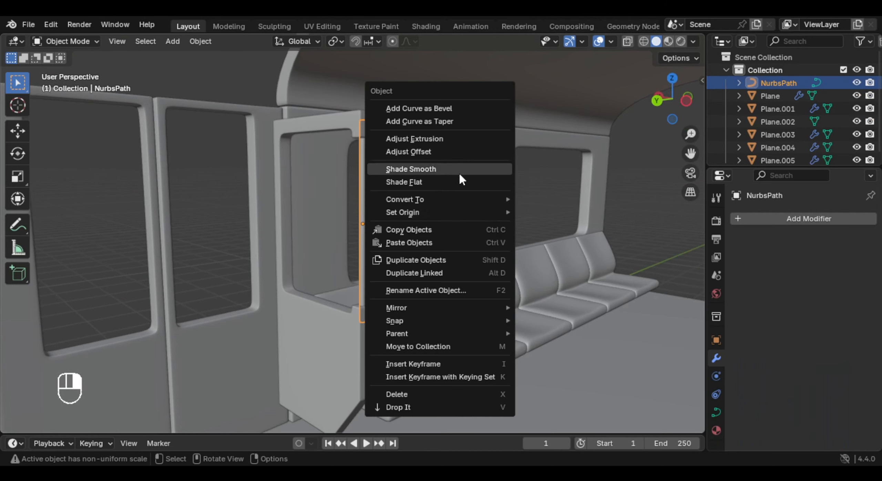
{"action": "mouse_move", "coordinate": [438, 200]}
{"action": "left_click", "coordinate": [565, 199]}
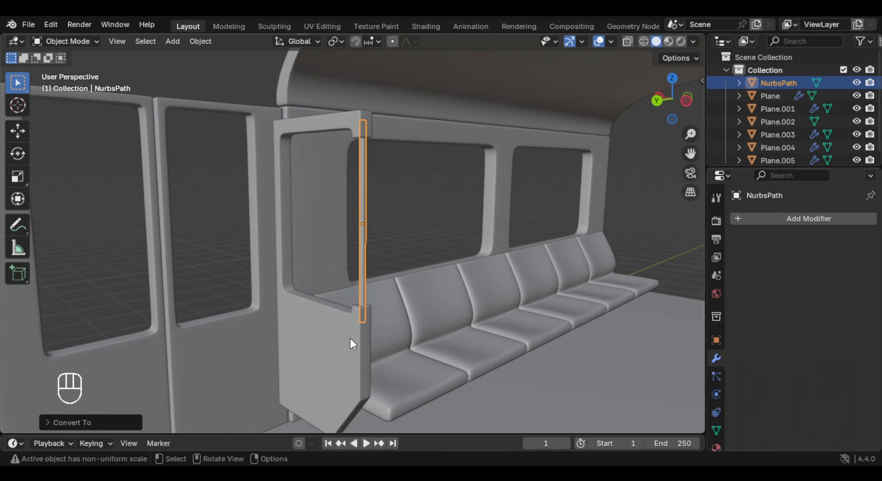
- Join the converted pole into the windowed partition beside the seats, keeping the partition as the active object
{"action": "left_click", "coordinate": [365, 306]}
{"action": "left_click", "coordinate": [365, 255], "text": "shift"}
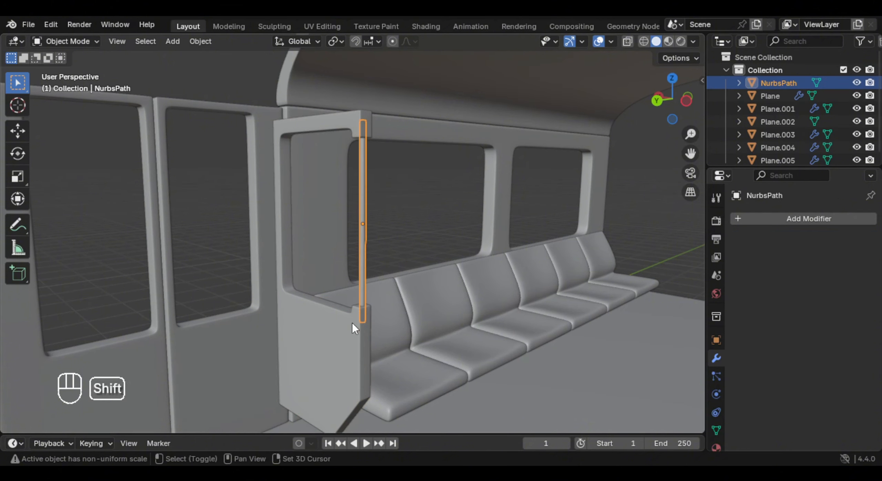
{"action": "left_click", "coordinate": [353, 316], "text": "shift"}
{"action": "key", "text": "ctrl+j"}
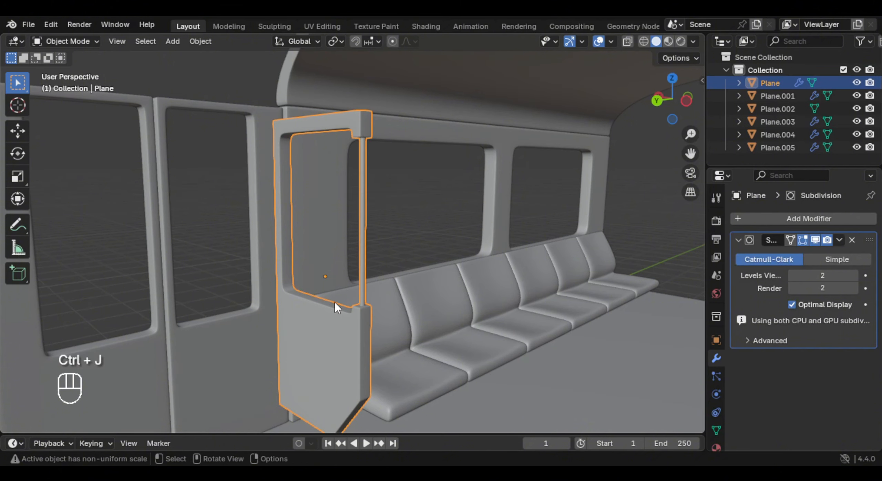
- Duplicate the partition and move the copy about 2.56 m along Y to the far side of the double doors
{"action": "middle_click_drag", "start_coordinate": [335, 302], "coordinate": [383, 307]}
{"action": "middle_click_drag", "start_coordinate": [383, 307], "coordinate": [408, 324], "text": "shift"}
{"action": "scroll", "coordinate": [408, 323], "scroll_direction": "down", "scroll_amount": 2}
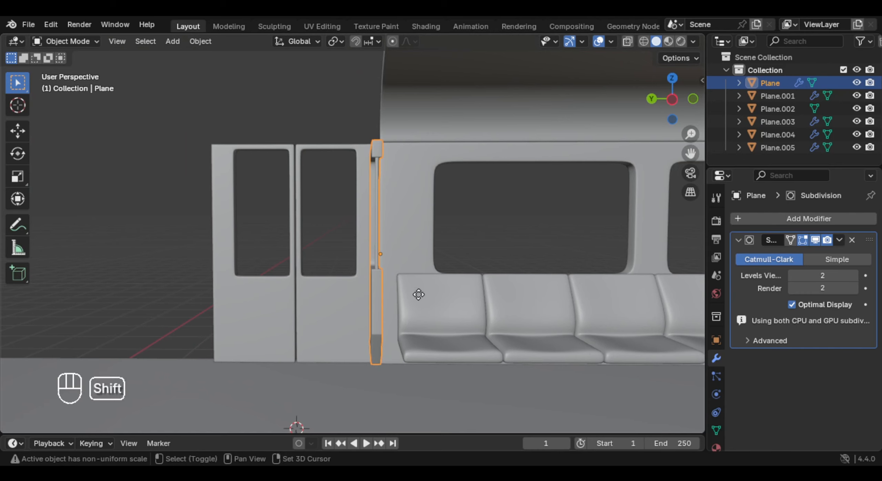
{"action": "key", "text": "shift+d"}
{"action": "key", "text": "g"}
{"action": "key", "text": "x"}
{"action": "key", "text": "y"}
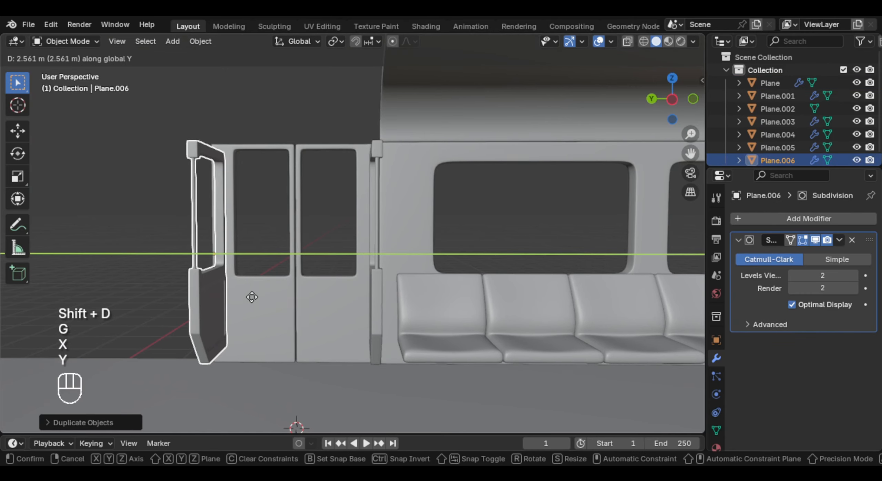
{"action": "left_click", "coordinate": [251, 297]}
{"action": "middle_click_drag", "start_coordinate": [251, 298], "coordinate": [358, 260]}
- Mirror the duplicated partition along the Y axis
{"action": "key", "text": "ctrl+m"}
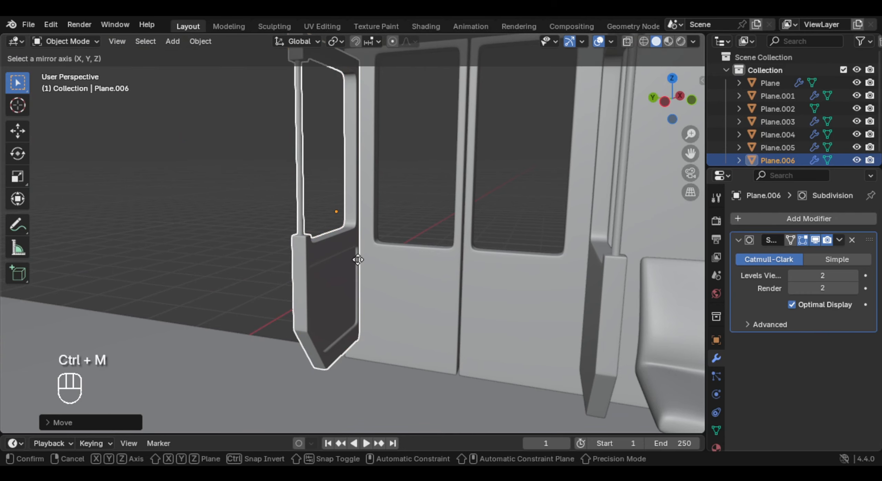
{"action": "key", "text": "y"}
{"action": "key", "text": "Return"}
- Add a Path curve at the 3D cursor and rotate it 90° around Y to stand upright
{"action": "middle_click_drag", "start_coordinate": [357, 257], "coordinate": [401, 250]}
{"action": "key", "text": "shift+a"}
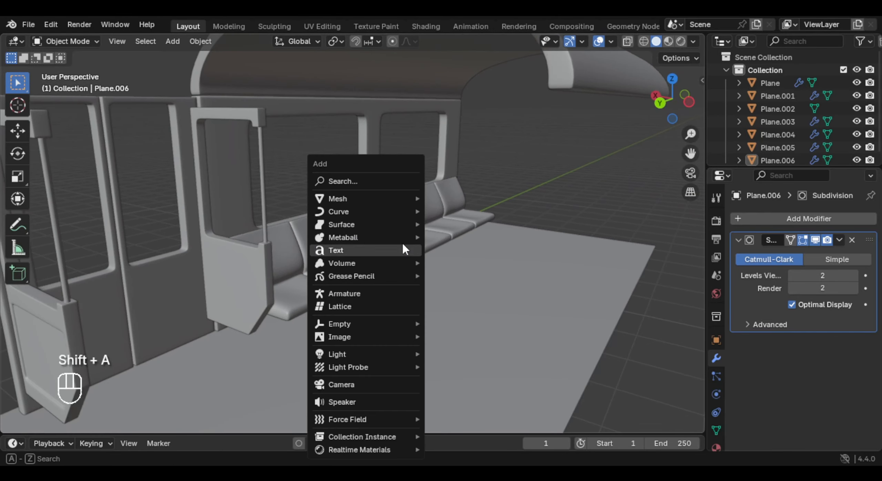
{"action": "mouse_move", "coordinate": [358, 211]}
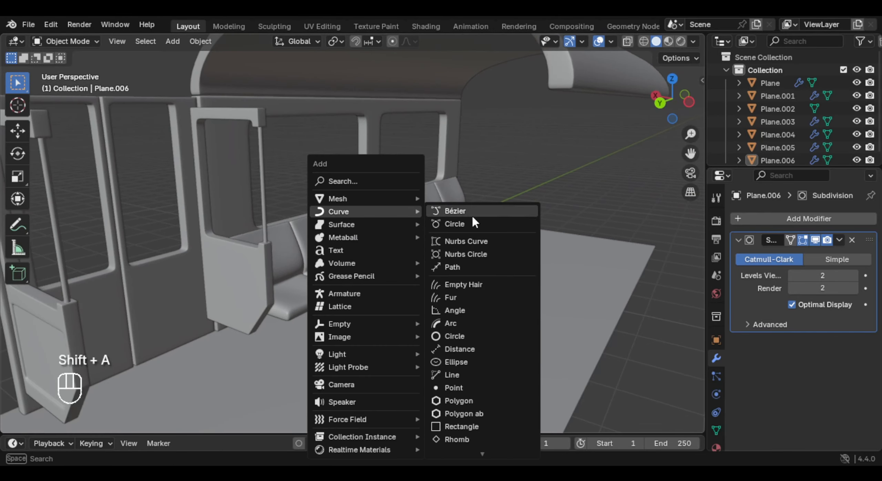
{"action": "left_click", "coordinate": [484, 268]}
{"action": "key", "text": "r"}
{"action": "key", "text": "y"}
{"action": "key", "text": "KP_9"}
{"action": "key", "text": "KP_0"}
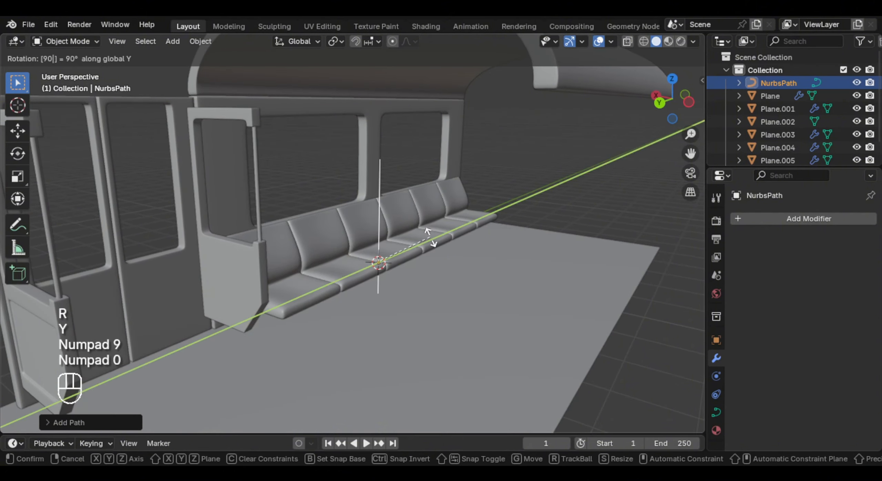
{"action": "key", "text": "Return"}
- Raise the upright path along Z so that its lower end rests near the floor
{"action": "key", "text": "g"}
{"action": "key", "text": "z"}
{"action": "key", "text": "g"}
{"action": "key", "text": "z"}
{"action": "left_click", "coordinate": [416, 202]}
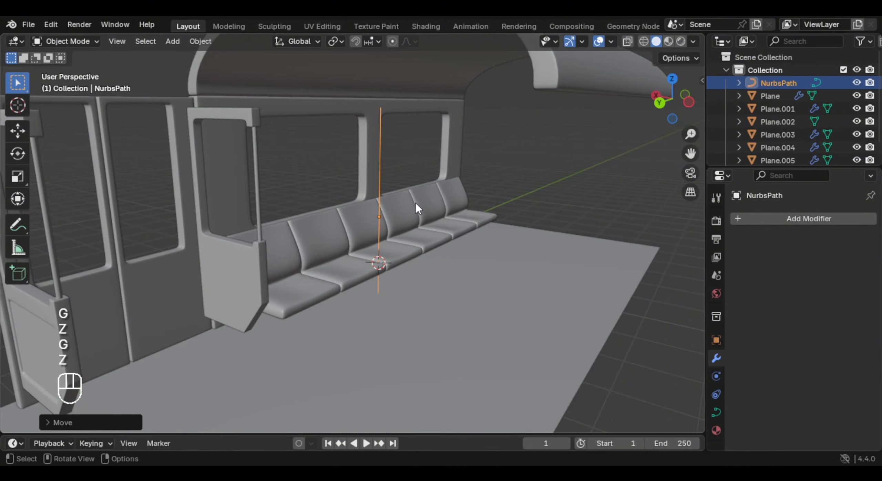
- Give the upright path a round bevel with a depth of 0.048 m to form a pole
{"action": "middle_click_drag", "start_coordinate": [415, 202], "coordinate": [416, 205]}
{"action": "scroll", "coordinate": [416, 205], "scroll_direction": "up", "scroll_amount": 2}
{"action": "left_click", "coordinate": [716, 412]}
{"action": "scroll", "coordinate": [824, 371], "scroll_direction": "down", "scroll_amount": 10}
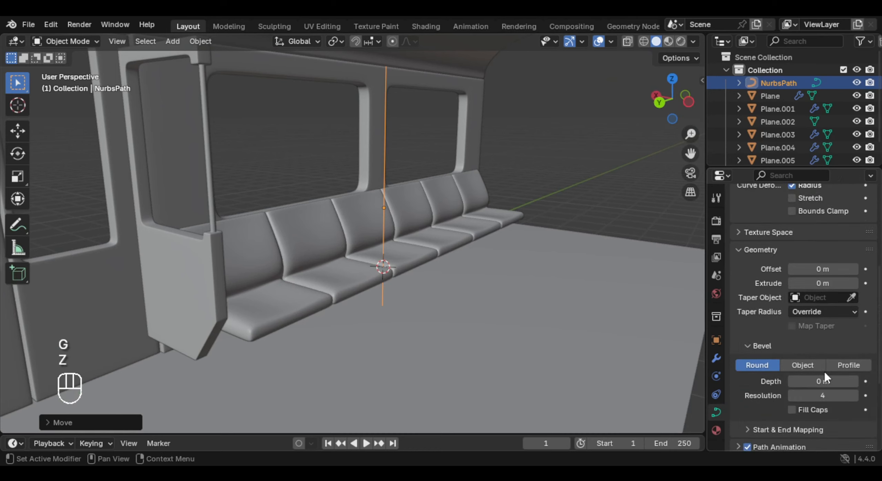
{"action": "left_click_drag", "start_coordinate": [823, 271], "coordinate": [834, 271], "text": "shift"}
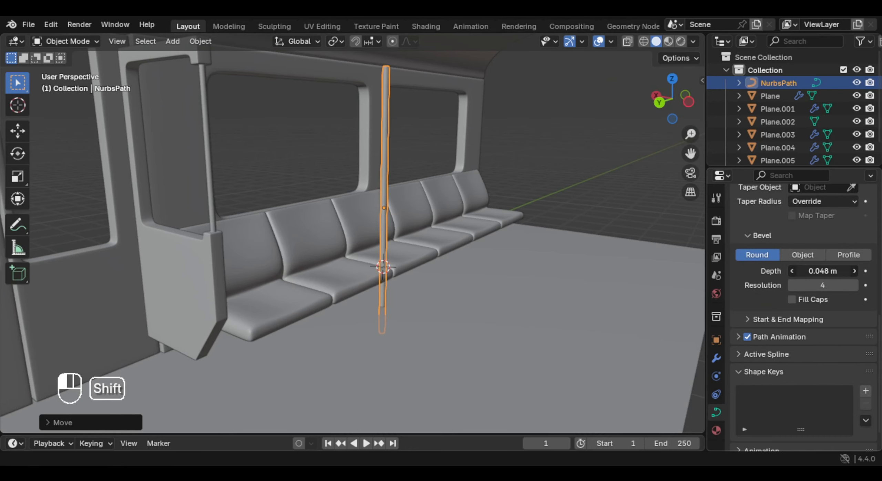
- Examine the upright pole's placement against the seat row, floor and windowed side panel from several angles
{"action": "left_click", "coordinate": [611, 153]}
{"action": "scroll", "coordinate": [610, 154], "scroll_direction": "down", "scroll_amount": 3}
{"action": "middle_click_drag", "start_coordinate": [611, 153], "coordinate": [555, 222]}
{"action": "scroll", "coordinate": [555, 222], "scroll_direction": "up", "scroll_amount": 3}
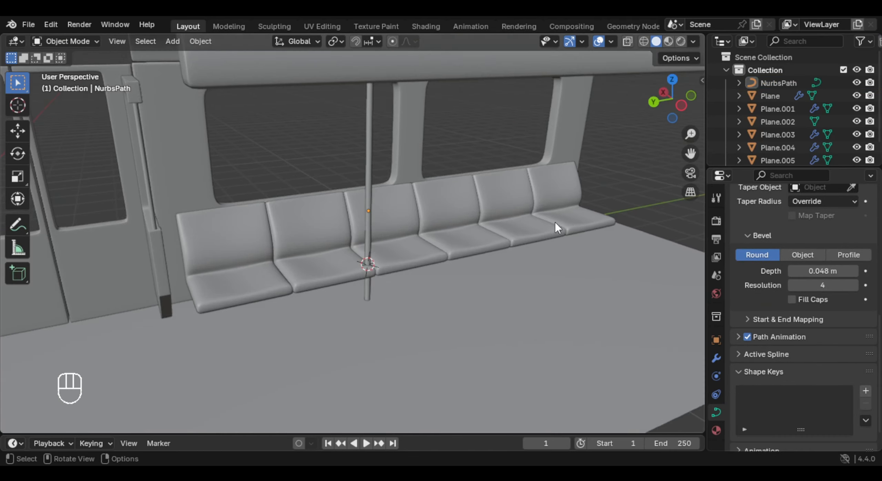
{"action": "middle_click_drag", "start_coordinate": [407, 114], "coordinate": [389, 254], "text": "shift"}
{"action": "middle_click_drag", "start_coordinate": [390, 255], "coordinate": [412, 274]}
{"action": "scroll", "coordinate": [401, 241], "scroll_direction": "down", "scroll_amount": 4}
{"action": "scroll", "coordinate": [478, 221], "scroll_direction": "up", "scroll_amount": 2}
- Snap the 3D cursor to the top control point of the upright pole
{"action": "key", "text": "Delete"}
{"action": "left_click", "coordinate": [446, 207]}
{"action": "scroll", "coordinate": [512, 264], "scroll_direction": "up", "scroll_amount": 5}
{"action": "key", "text": "Tab"}
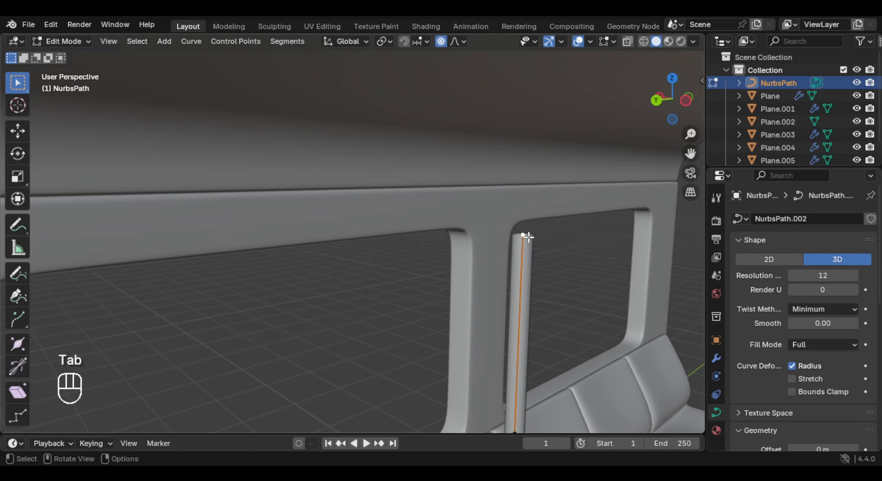
{"action": "key", "text": "shift+s"}
{"action": "left_click", "coordinate": [530, 282]}
{"action": "key", "text": "Tab"}
{"action": "scroll", "coordinate": [533, 266], "scroll_direction": "down", "scroll_amount": 3}
{"action": "middle_click_drag", "start_coordinate": [533, 265], "coordinate": [431, 224], "text": "shift"}
- Add a cylinder mesh at the 3D cursor and reduce its vertex count to fewer than 24
{"action": "key", "text": "x"}
{"action": "key", "text": "shift+a"}
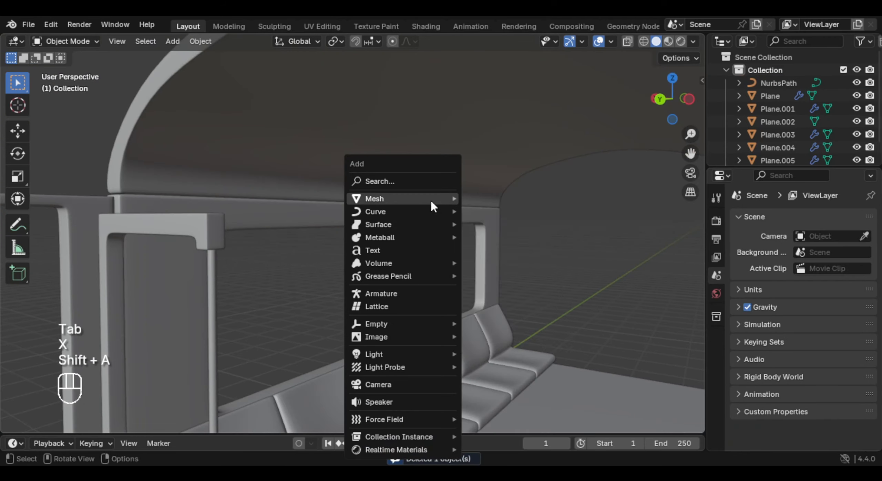
{"action": "mouse_move", "coordinate": [430, 202]}
{"action": "left_click", "coordinate": [512, 264]}
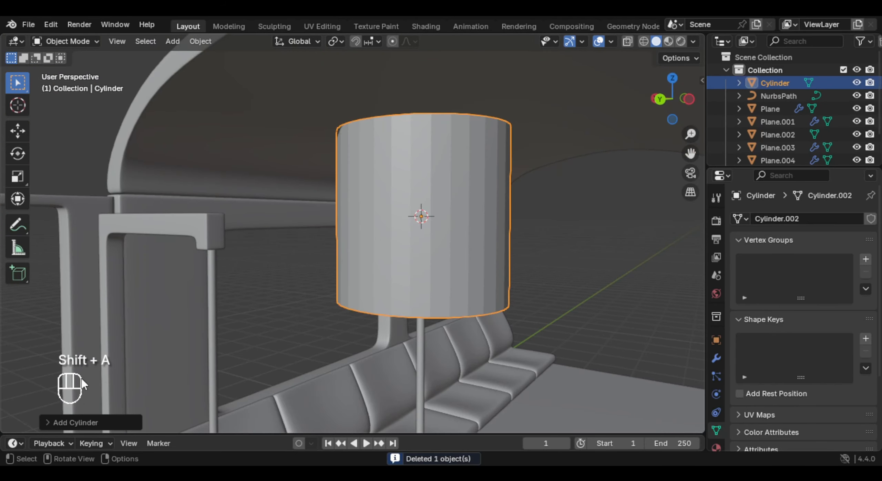
{"action": "left_click", "coordinate": [91, 426]}
{"action": "left_click", "coordinate": [163, 268]}
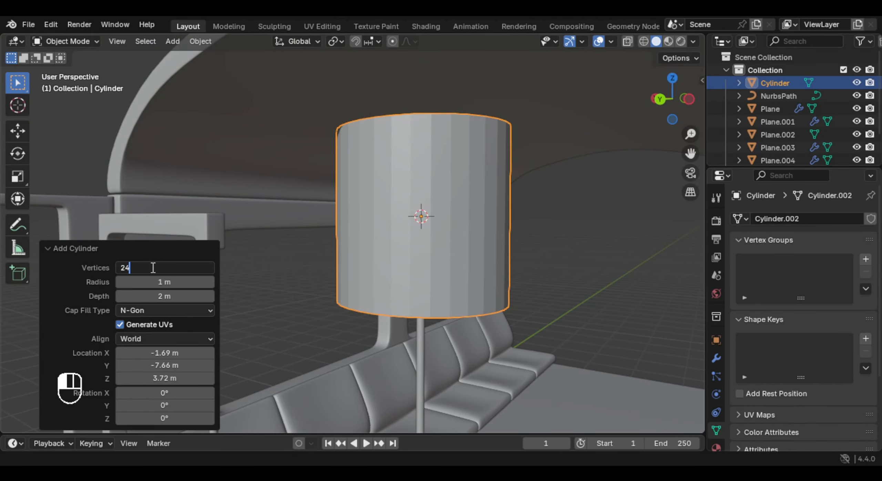
{"action": "type", "text": "24"}
{"action": "key", "text": "Return"}
{"action": "left_click", "coordinate": [186, 267]}
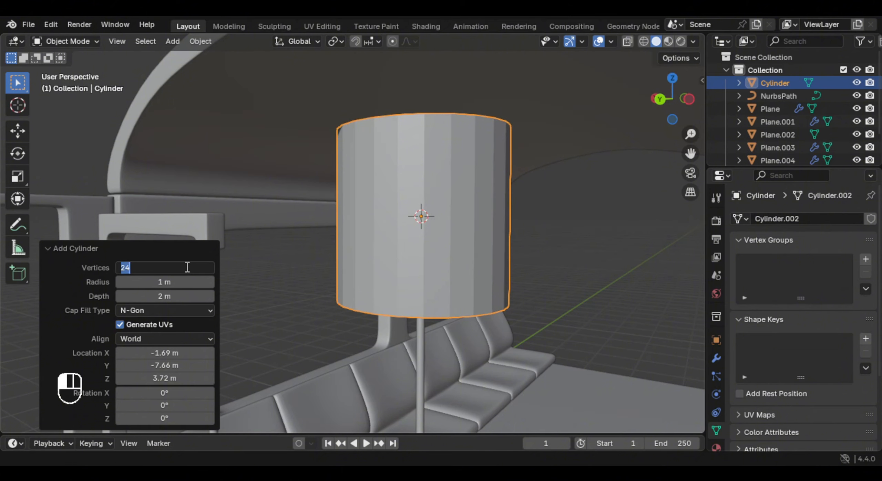
{"action": "key", "text": "Return"}
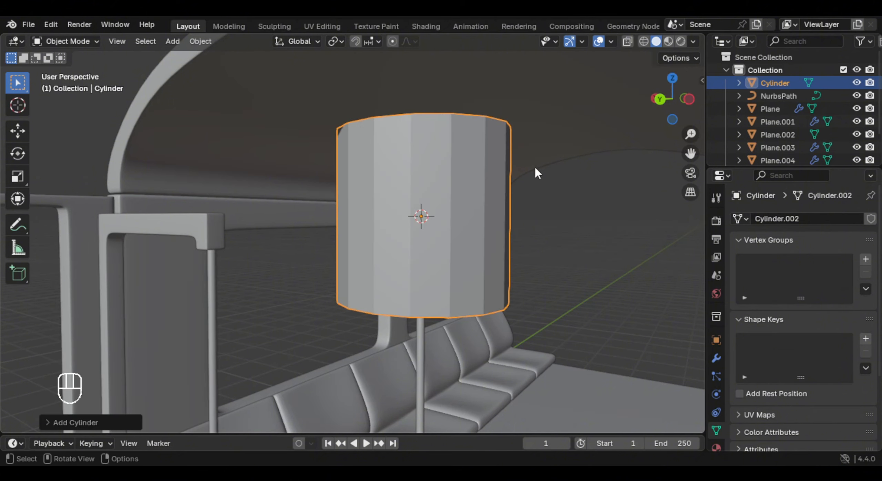
- Rotate the cylinder 90° around Y and 90° around Z so that it lies along the carriage
{"action": "key", "text": "r"}
{"action": "key", "text": "y"}
{"action": "key", "text": "KP_9"}
{"action": "key", "text": "KP_0"}
{"action": "key", "text": "Return"}
{"action": "key", "text": "r"}
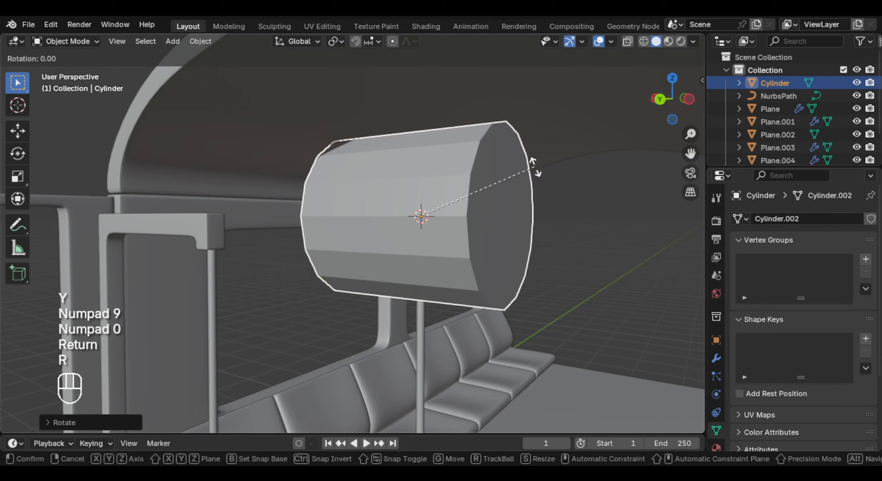
{"action": "key", "text": "z"}
{"action": "key", "text": "KP_9"}
{"action": "key", "text": "KP_0"}
{"action": "key", "text": "Return"}
- Scale the cylinder down to about 0.16 and stretch it about 22.8 times along Y into a long bar
{"action": "key", "text": "s"}
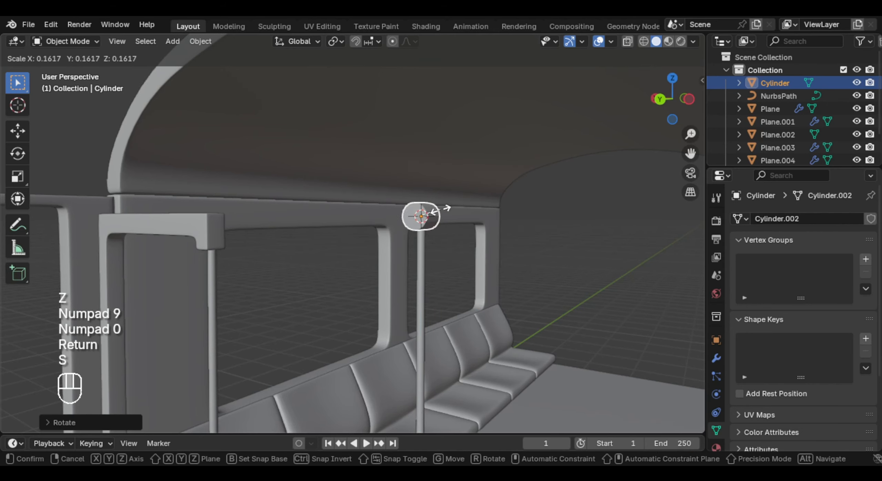
{"action": "left_click", "coordinate": [443, 210]}
{"action": "key", "text": "s"}
{"action": "key", "text": "y"}
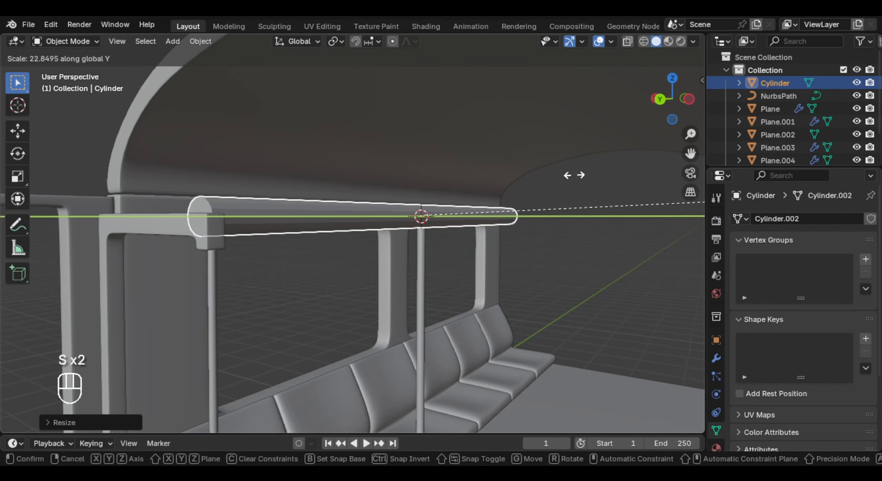
{"action": "left_click", "coordinate": [575, 176]}
- Shrink the bar slightly and thin it on every axis except Y to form a slim overhead rail
{"action": "key", "text": "s"}
{"action": "left_click", "coordinate": [572, 223]}
{"action": "key", "text": "s"}
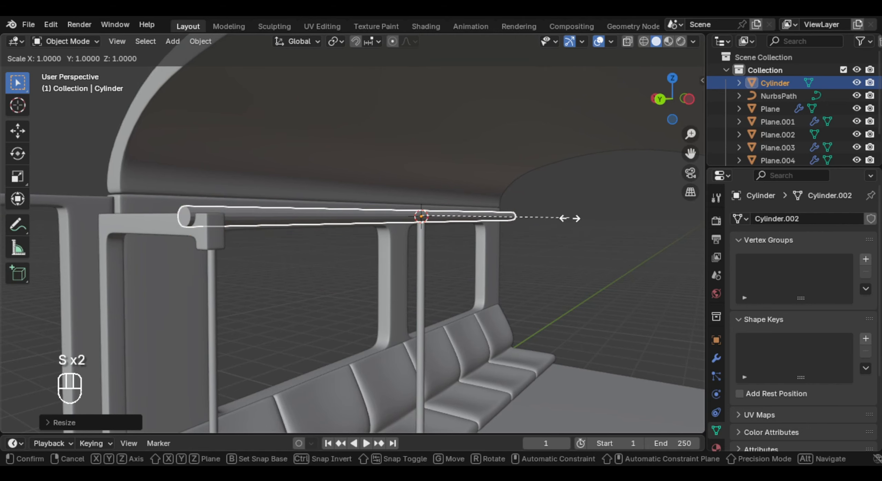
{"action": "key", "text": "shift+y"}
{"action": "left_click", "coordinate": [510, 216]}
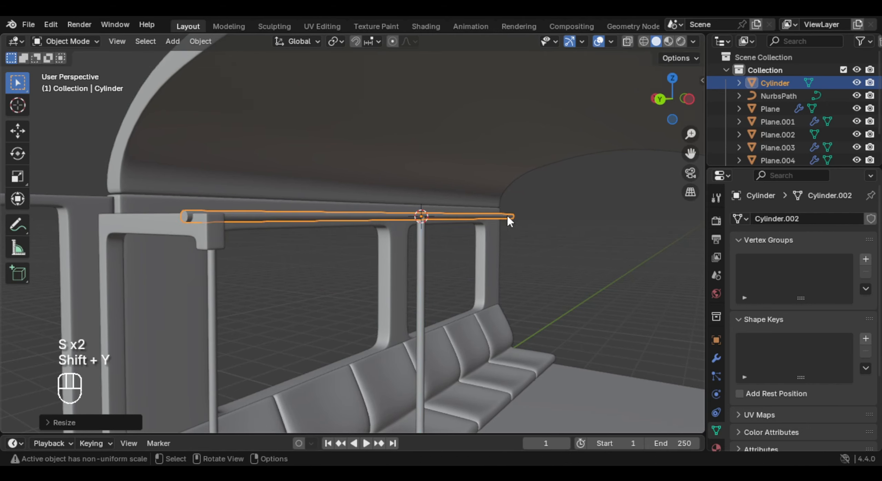
- Move the rail along Y until it is centred above the seat row, and isolate it for mesh editing
{"action": "middle_click_drag", "start_coordinate": [507, 215], "coordinate": [358, 219]}
{"action": "key", "text": "g"}
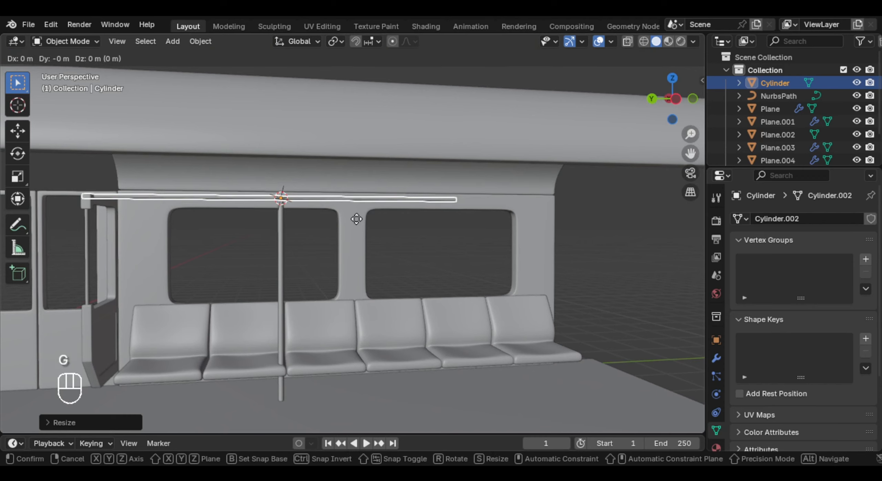
{"action": "key", "text": "y"}
{"action": "key", "text": "y"}
{"action": "right_click", "coordinate": [355, 219]}
{"action": "key", "text": "g"}
{"action": "key", "text": "y"}
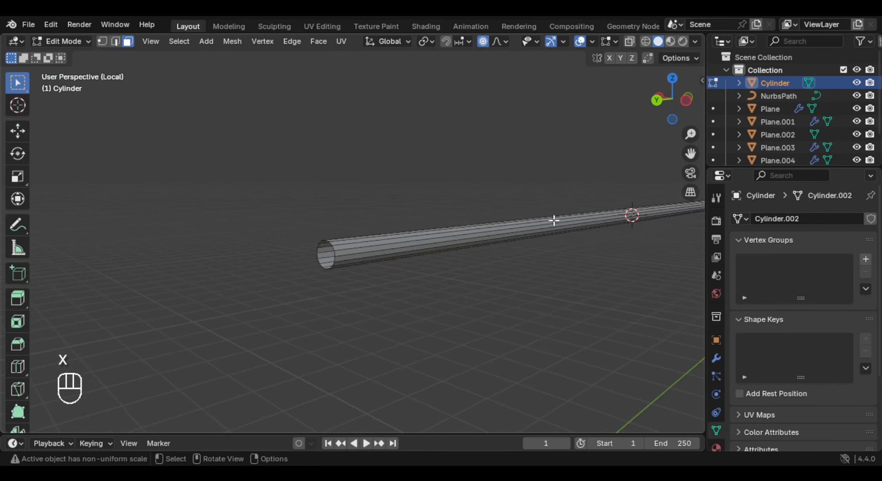
{"action": "middle_click_drag", "start_coordinate": [555, 220], "coordinate": [522, 239], "text": "shift"}
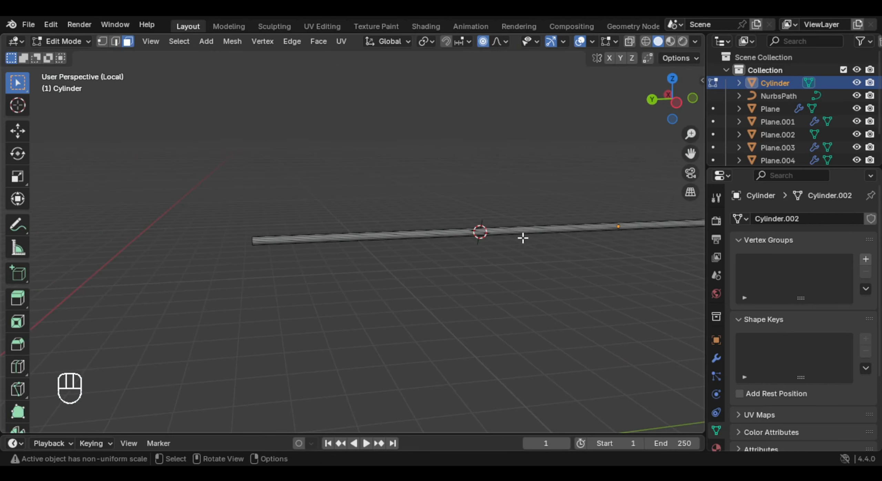
- Cut one centred edge loop around the middle of the rail
{"action": "key", "text": "ctrl+r"}
{"action": "left_click", "coordinate": [472, 232]}
{"action": "right_click", "coordinate": [472, 231]}
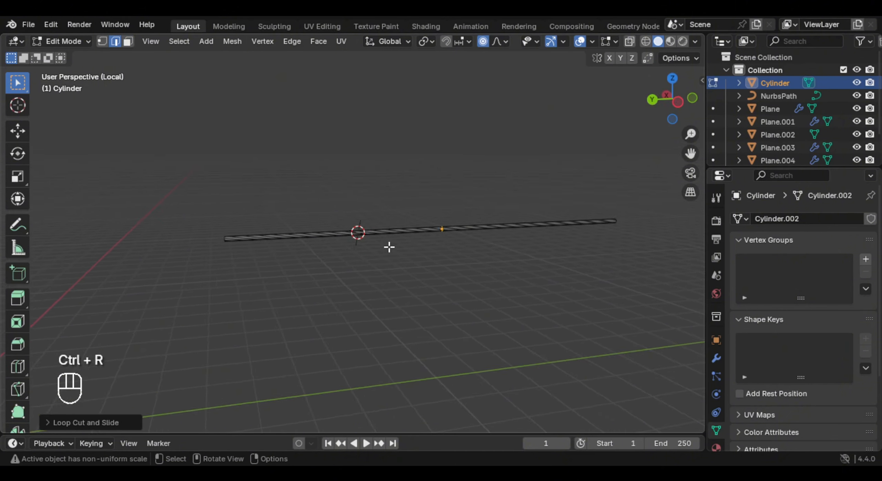
- Turn off proportional editing and delete the vertices at the rail's positive Y end, keeping only the other half
{"action": "key", "text": "KP_1"}
{"action": "key", "text": "KP_3"}
{"action": "key", "text": "1"}
{"action": "key", "text": "alt+z"}
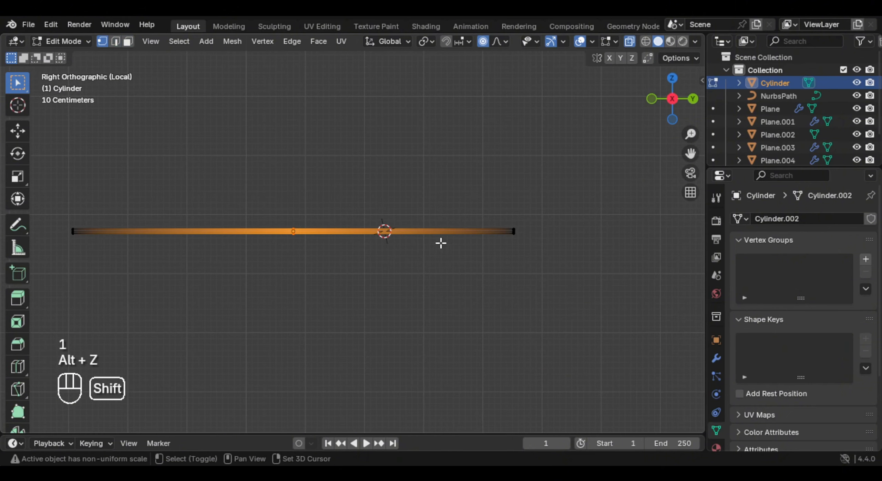
{"action": "middle_click_drag", "start_coordinate": [441, 245], "coordinate": [459, 237], "text": "shift"}
{"action": "left_click", "coordinate": [483, 41]}
{"action": "left_click_drag", "start_coordinate": [500, 155], "coordinate": [584, 280]}
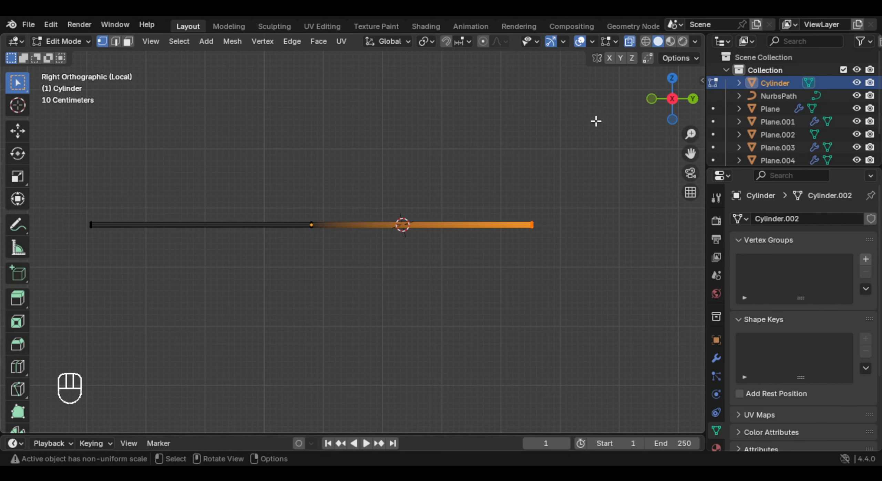
{"action": "key", "text": "x"}
{"action": "key", "text": "ctrl+z"}
{"action": "key", "text": "x"}
{"action": "left_click", "coordinate": [511, 133]}
{"action": "key", "text": "Tab"}
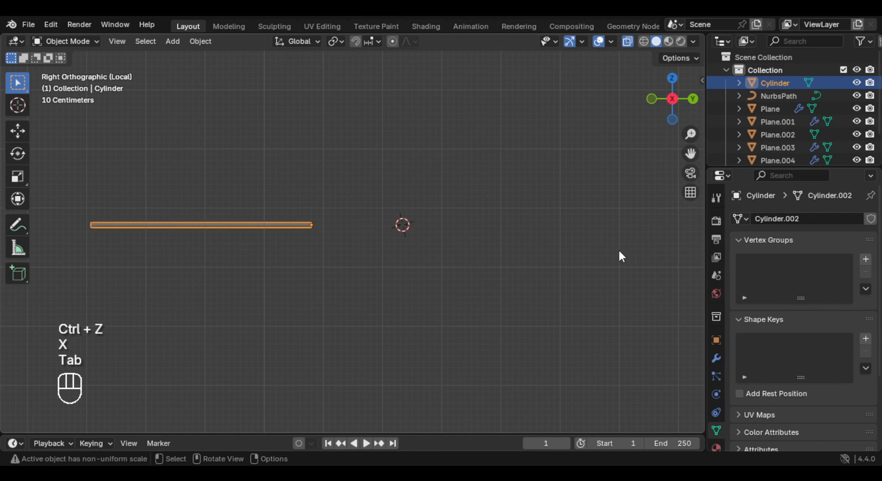
- Add a Mirror modifier to the half rail with Z as its only mirror axis
{"action": "left_click", "coordinate": [716, 358]}
{"action": "left_click", "coordinate": [815, 222]}
{"action": "type", "text": "mir"}
{"action": "key", "text": "Return"}
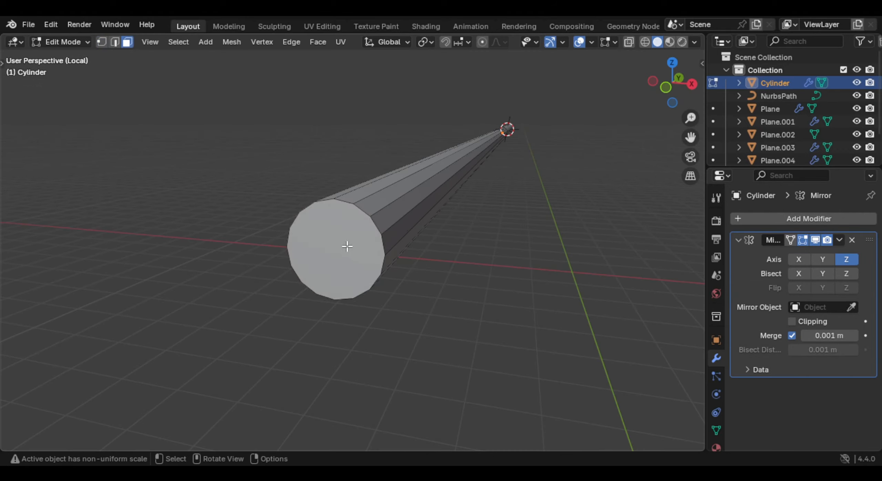
{"action": "left_click", "coordinate": [347, 246]}
- Delete the cap face at the rail's outer end and snap the 3D cursor to the lowest vertex there
{"action": "middle_click_drag", "start_coordinate": [348, 247], "coordinate": [429, 240]}
{"action": "key", "text": "x"}
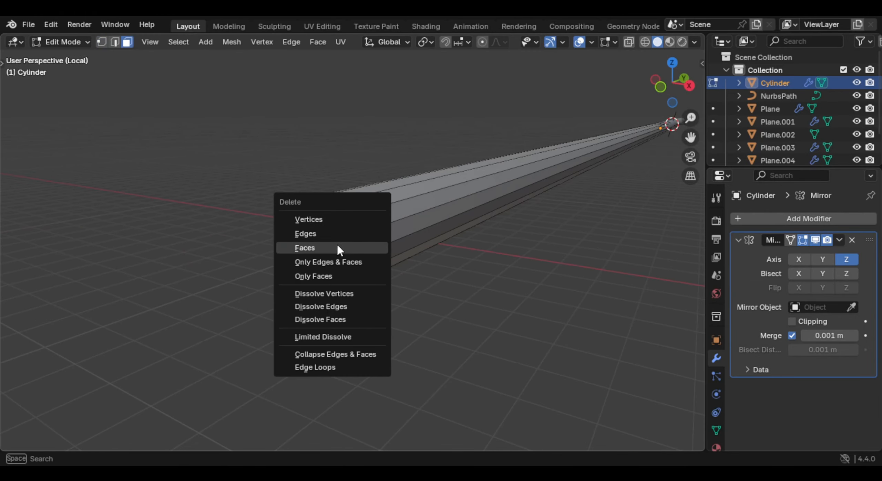
{"action": "left_click", "coordinate": [338, 247]}
{"action": "key", "text": "1"}
{"action": "key", "text": "shift+s"}
{"action": "left_click", "coordinate": [382, 310]}
- Select the rail's end geometry in the right side view and activate the Spin tool with X as its axis
{"action": "key", "text": "a"}
{"action": "key", "text": "KP_3"}
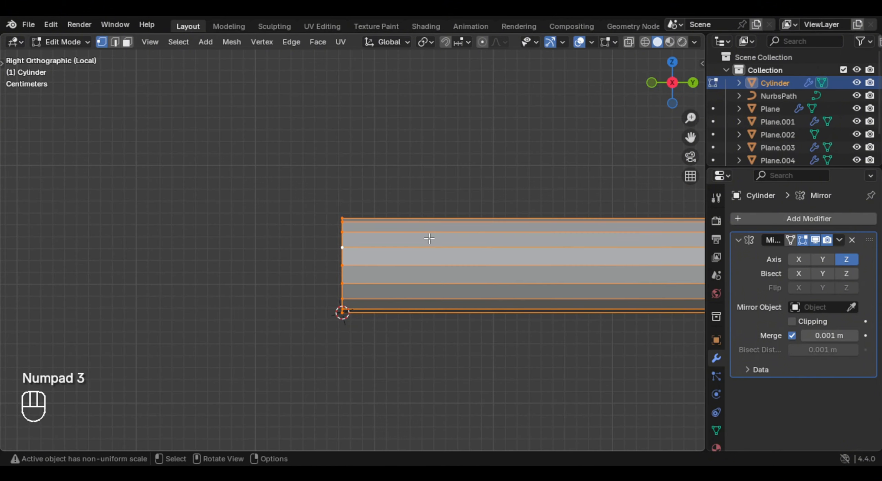
{"action": "scroll", "coordinate": [431, 249], "scroll_direction": "down", "scroll_amount": 2}
{"action": "scroll", "coordinate": [438, 262], "scroll_direction": "down", "scroll_amount": 2, "text": "shift"}
{"action": "key", "text": "t"}
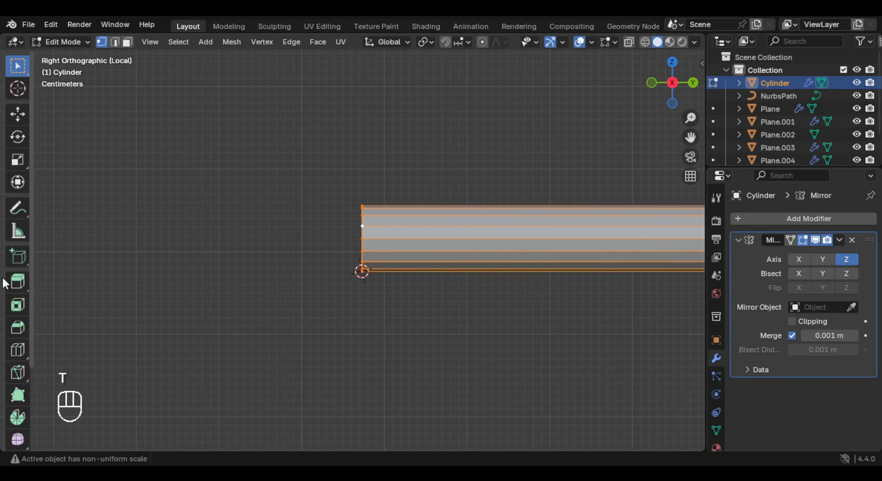
{"action": "scroll", "coordinate": [21, 379], "scroll_direction": "down", "scroll_amount": 5}
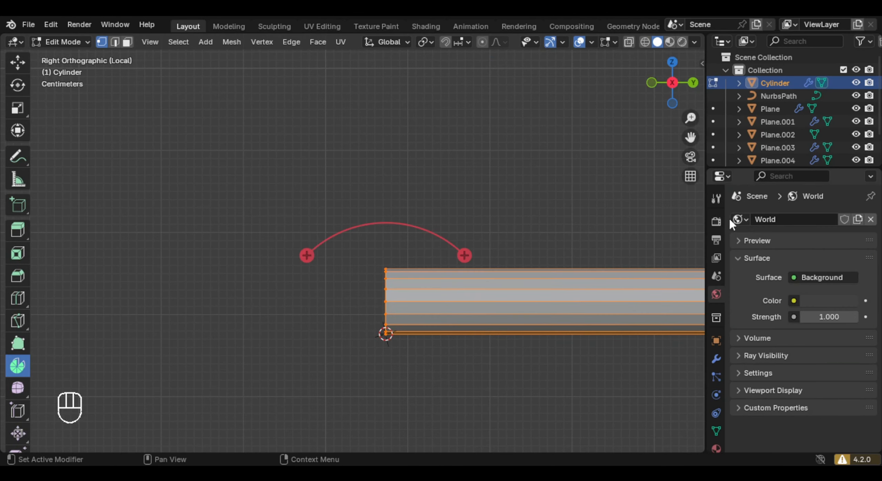
{"action": "left_click", "coordinate": [718, 200]}
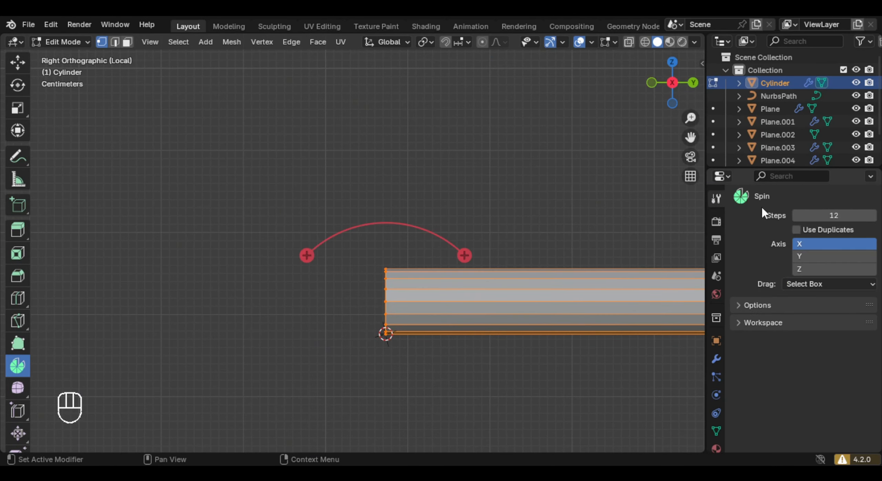
{"action": "left_click", "coordinate": [818, 256]}
{"action": "left_click", "coordinate": [818, 245]}
{"action": "left_click", "coordinate": [818, 255]}
{"action": "left_click", "coordinate": [818, 245]}
- Spin the rail's outer end downward into a bend with an angle of -90°
{"action": "middle_click_drag", "start_coordinate": [464, 252], "coordinate": [474, 216]}
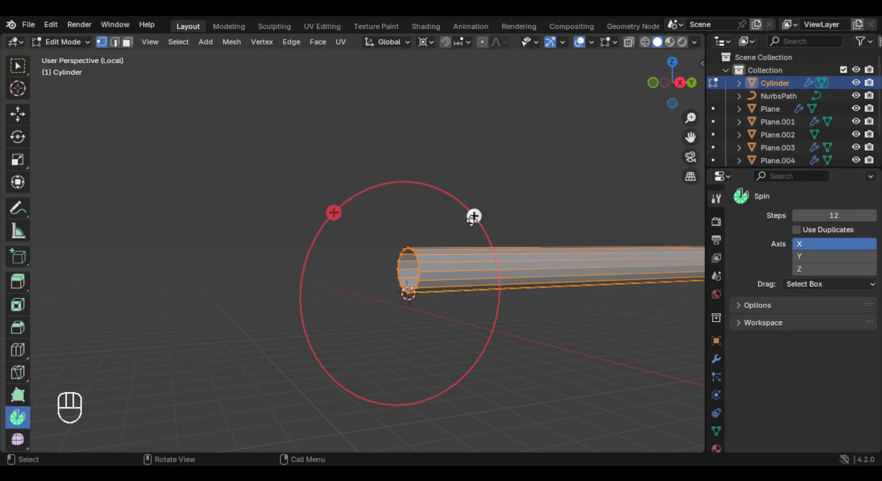
{"action": "left_click_drag", "start_coordinate": [473, 216], "coordinate": [327, 294]}
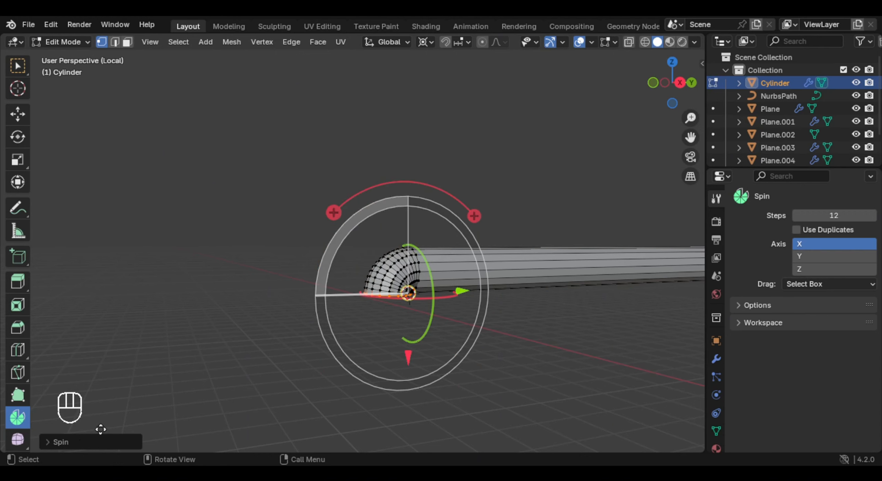
{"action": "left_click", "coordinate": [79, 445]}
{"action": "left_click", "coordinate": [179, 330]}
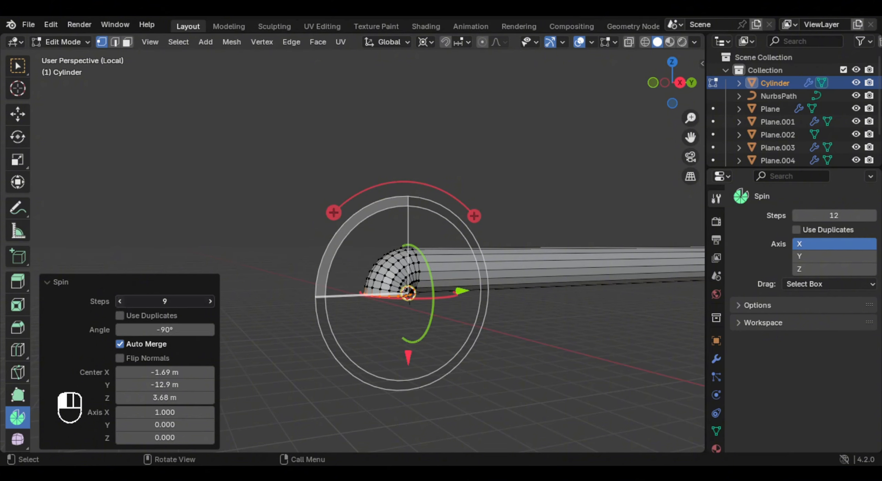
- Set the spin to 4 steps and its center Z to 3.48 m for a wider bend
{"action": "left_click", "coordinate": [120, 302]}
{"action": "left_click", "coordinate": [121, 302]}
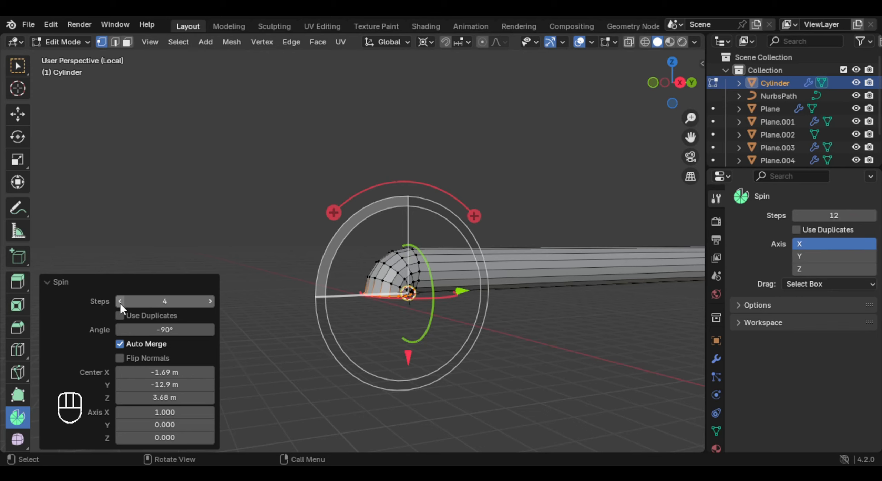
{"action": "left_click", "coordinate": [211, 302]}
{"action": "middle_click_drag", "start_coordinate": [449, 308], "coordinate": [480, 293]}
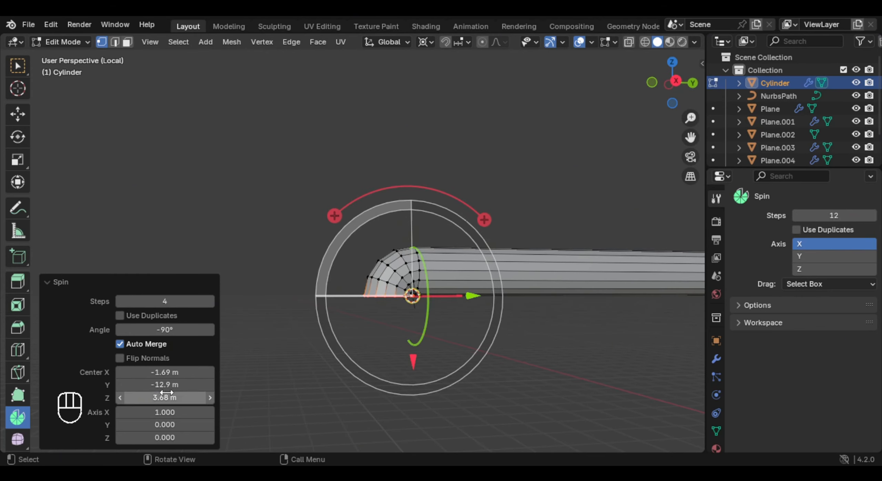
{"action": "left_click_drag", "start_coordinate": [165, 398], "coordinate": [153, 398]}
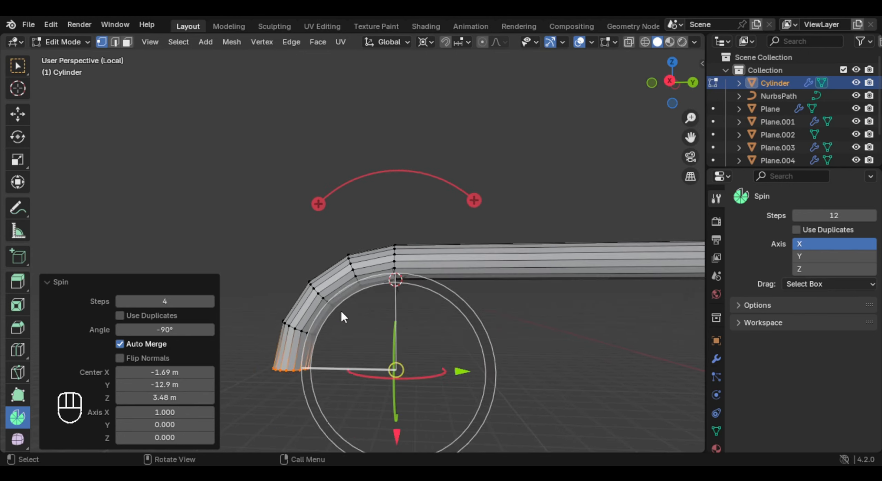
- Shade the rail smooth and bring the rest of the carriage back into view
{"action": "key", "text": "Tab"}
{"action": "scroll", "coordinate": [379, 313], "scroll_direction": "down", "scroll_amount": 5}
{"action": "middle_click_drag", "start_coordinate": [338, 278], "coordinate": [409, 262]}
{"action": "right_click", "coordinate": [410, 262]}
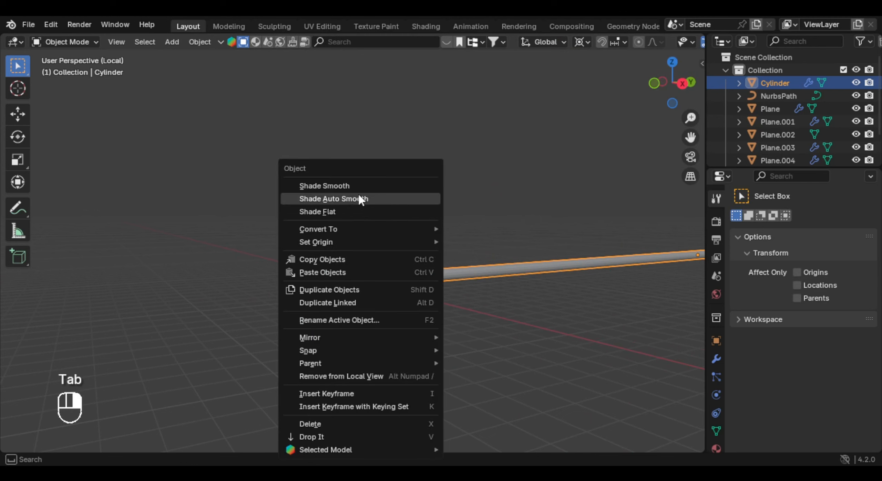
{"action": "left_click", "coordinate": [320, 185]}
{"action": "middle_click_drag", "start_coordinate": [433, 309], "coordinate": [474, 307]}
{"action": "key", "text": "KP_Divide"}
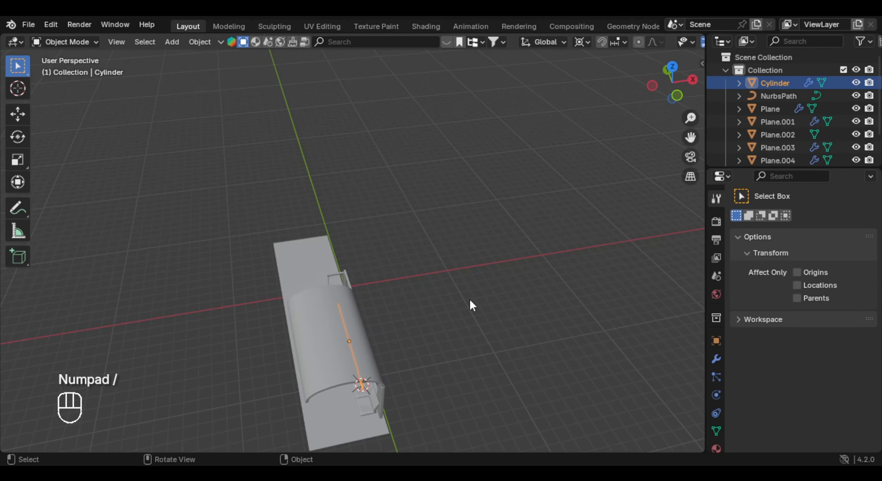
- Rotate the rail around Y so that its bent ends point toward the windowed side panel
{"action": "key", "text": "r"}
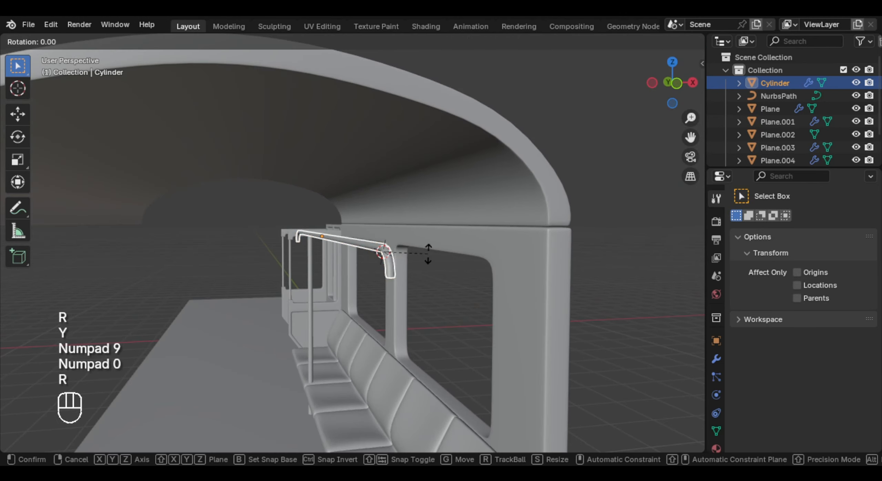
{"action": "key", "text": "y"}
{"action": "key", "text": "KP_Subtract"}
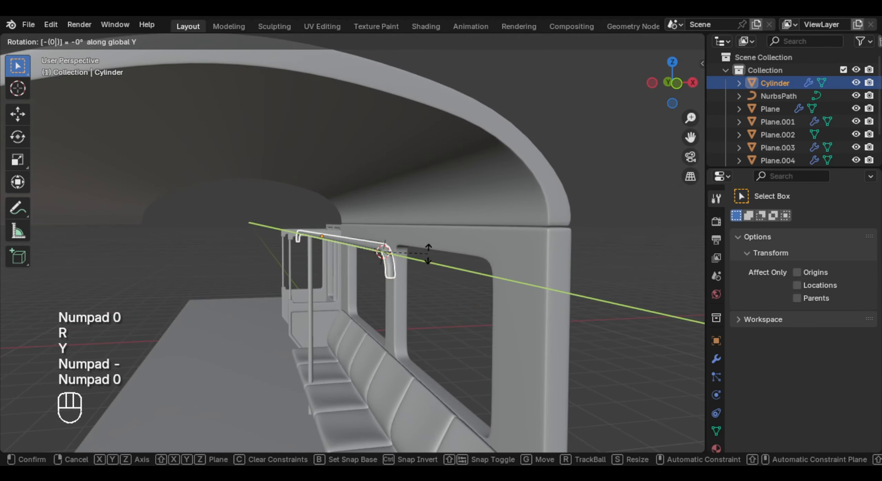
{"action": "left_click", "coordinate": [428, 254]}
{"action": "key", "text": "r"}
{"action": "key", "text": "y"}
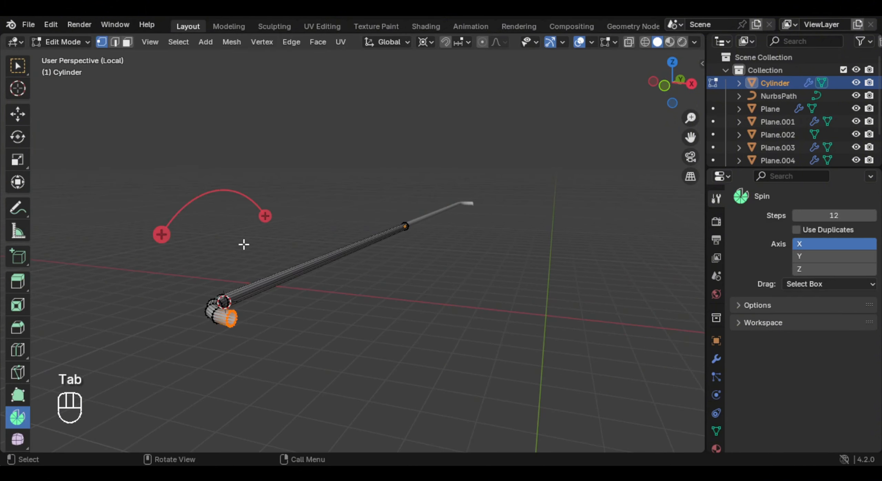
- Extrude the overhead rail's open end ring about 0.78 m along X toward the windowed side panel
{"action": "scroll", "coordinate": [182, 176], "scroll_direction": "down", "scroll_amount": 2}
{"action": "key", "text": "w"}
{"action": "scroll", "coordinate": [303, 267], "scroll_direction": "up", "scroll_amount": 4}
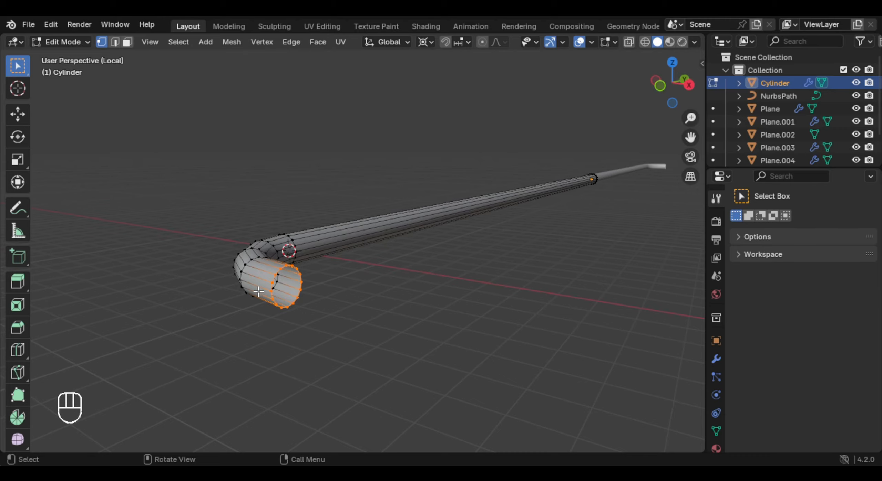
{"action": "middle_click_drag", "start_coordinate": [258, 292], "coordinate": [329, 273]}
{"action": "key", "text": "e"}
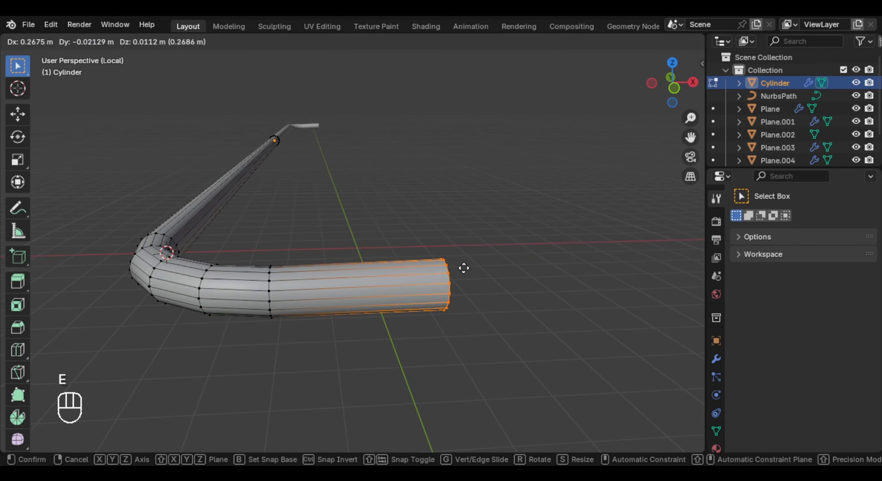
{"action": "key", "text": "y"}
{"action": "key", "text": "x"}
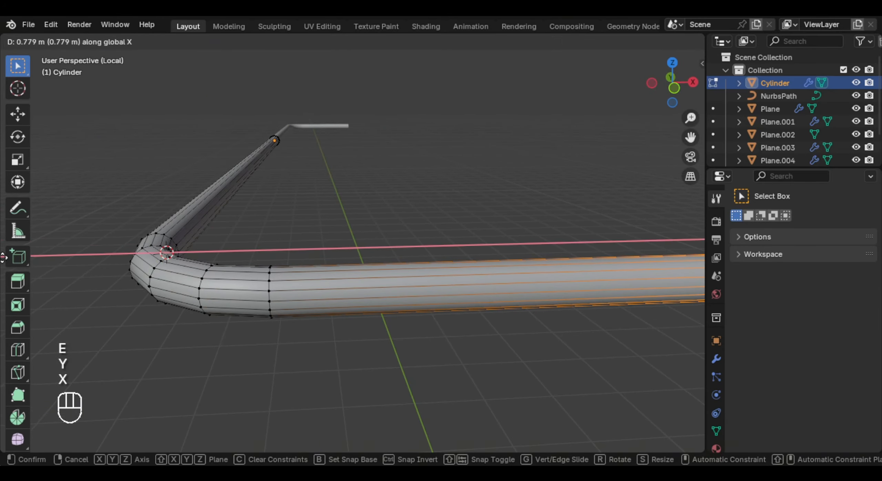
{"action": "left_click", "coordinate": [3, 256]}
- Bring the carriage back into view and move the rail's extruded end along X to meet the side wall
{"action": "key", "text": "KP_Divide"}
{"action": "key", "text": "Tab"}
{"action": "key", "text": "g"}
{"action": "key", "text": "x"}
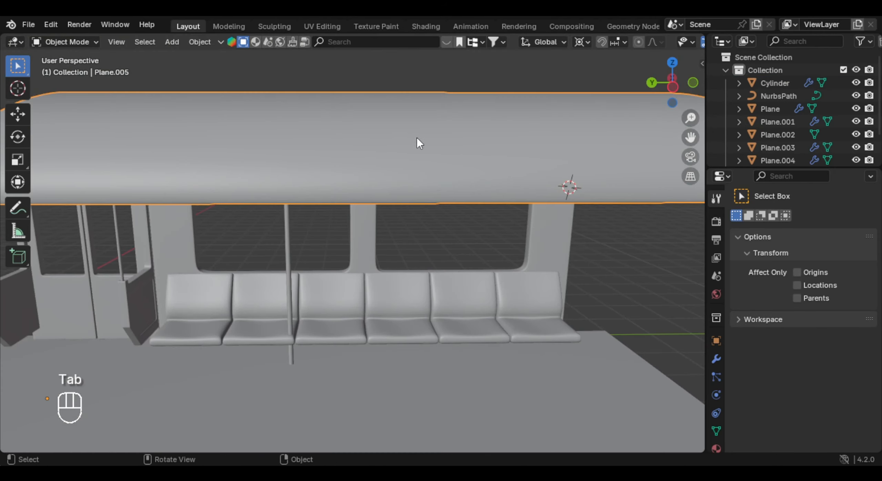
{"action": "scroll", "coordinate": [416, 138], "scroll_direction": "down", "scroll_amount": 3}
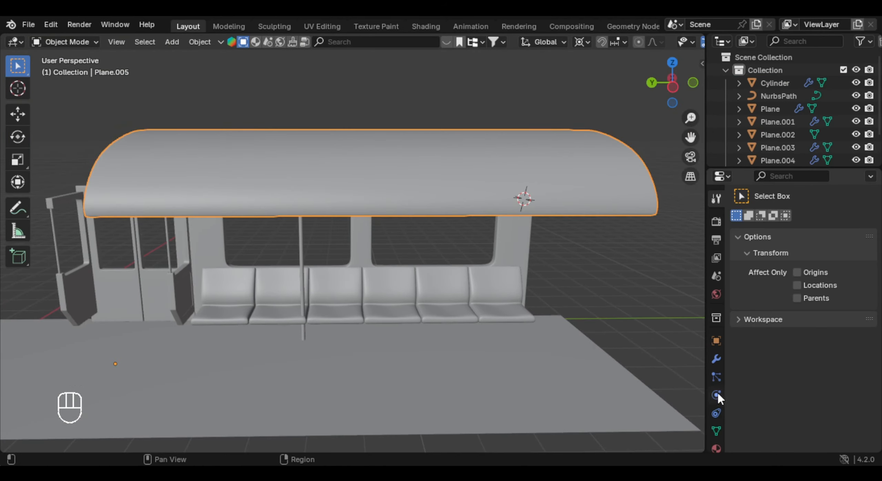
- Hide the mirrored half of the arched ceiling to open up the view of the seats and rail
{"action": "left_click", "coordinate": [717, 360]}
{"action": "middle_click_drag", "start_coordinate": [499, 140], "coordinate": [603, 143]}
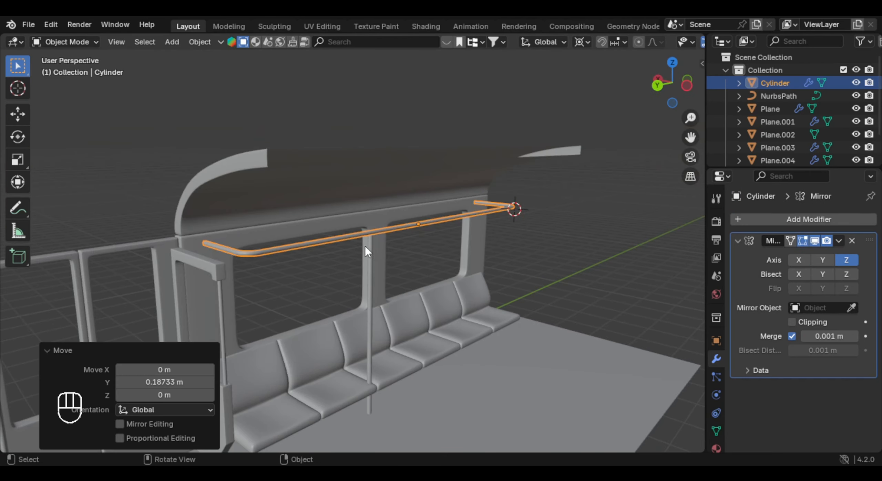
- Duplicate the vertical handrail pole and move the copy about -2.92 m along Y
{"action": "left_click", "coordinate": [365, 246]}
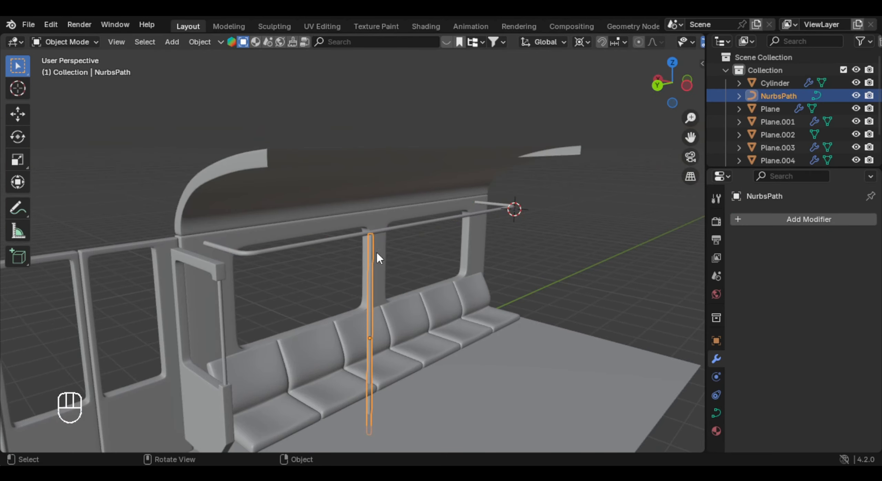
{"action": "mouse_move", "coordinate": [376, 251]}
{"action": "middle_mouse_down"}
{"action": "mouse_move", "coordinate": [398, 237]}
{"action": "mouse_move", "coordinate": [387, 254]}
{"action": "middle_mouse_up"}
{"action": "key", "text": "shift+d"}
{"action": "right_click", "coordinate": [391, 249]}
{"action": "key", "text": "g"}
{"action": "key", "text": "y"}
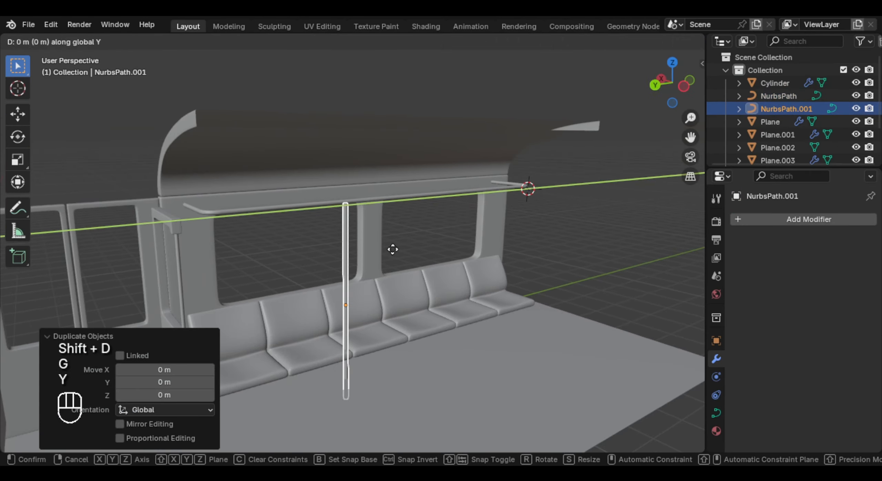
{"action": "left_click", "coordinate": [463, 246]}
{"action": "middle_click_drag", "start_coordinate": [462, 246], "coordinate": [408, 230]}
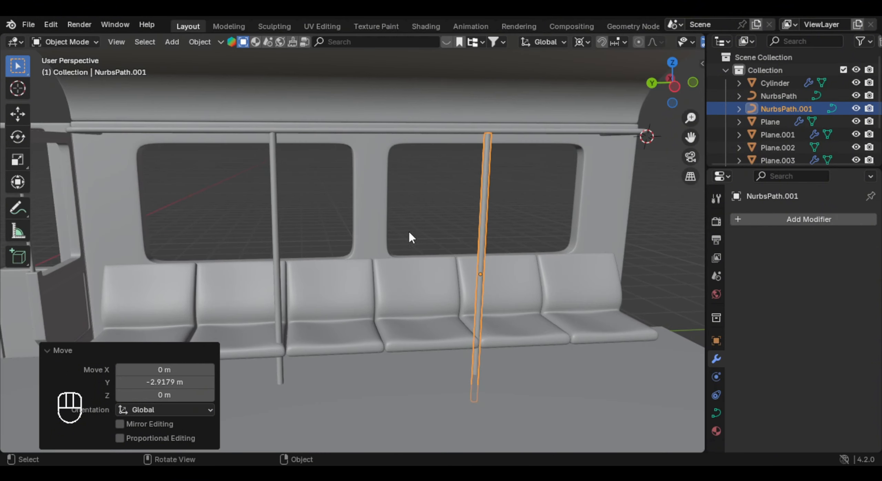
- Shift the original pole slightly along Y to line it up with the gap between two seats
{"action": "left_click", "coordinate": [401, 225]}
{"action": "scroll", "coordinate": [401, 226], "scroll_direction": "up", "scroll_amount": 5}
{"action": "left_click", "coordinate": [342, 255]}
{"action": "left_click", "coordinate": [337, 253]}
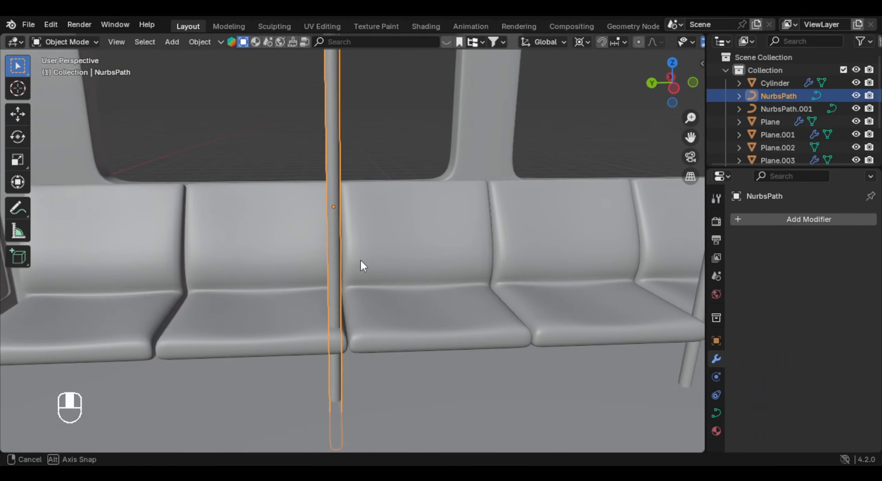
{"action": "key", "text": "g"}
{"action": "key", "text": "x"}
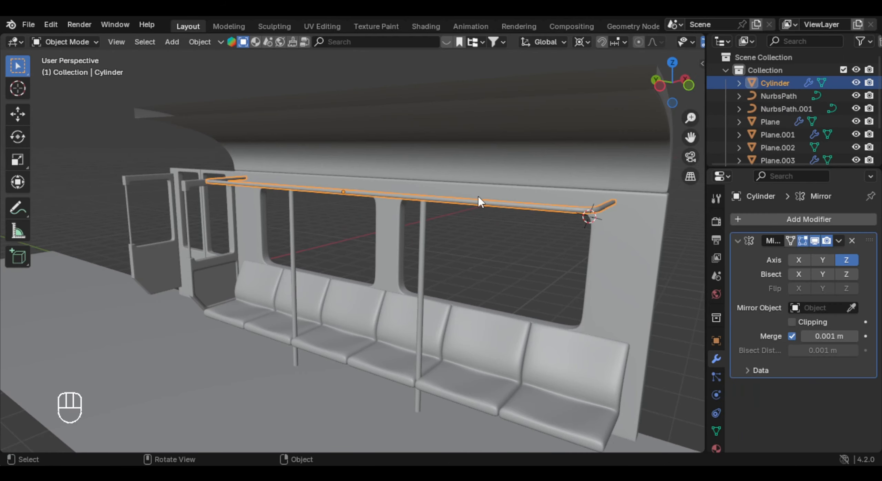
- Isolate the overhead rail, add a plane beside it and scale the plane down for a hanging strap
{"action": "key", "text": "KP_Divide"}
{"action": "middle_click_drag", "start_coordinate": [464, 254], "coordinate": [413, 264], "text": "shift"}
{"action": "scroll", "coordinate": [431, 248], "scroll_direction": "up", "scroll_amount": 2}
{"action": "scroll", "coordinate": [415, 255], "scroll_direction": "up", "scroll_amount": 1}
{"action": "key", "text": "shift+a"}
{"action": "mouse_move", "coordinate": [383, 202]}
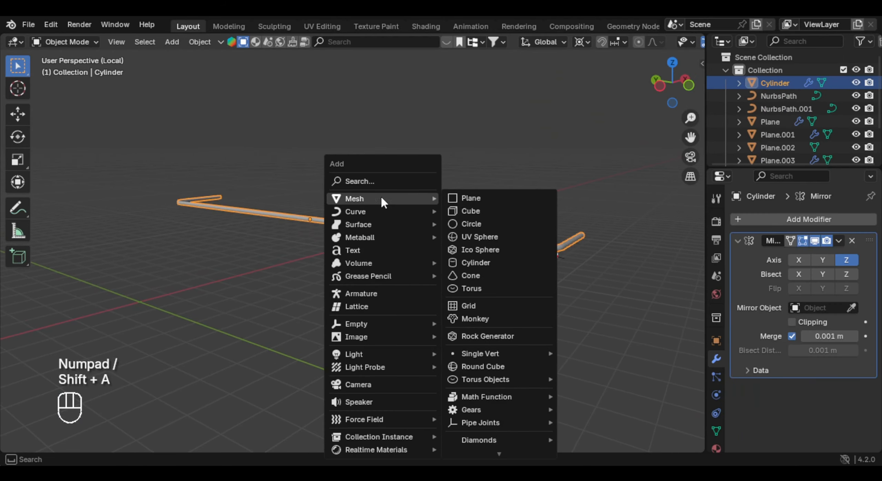
{"action": "left_click", "coordinate": [460, 198]}
{"action": "scroll", "coordinate": [369, 241], "scroll_direction": "up", "scroll_amount": 1}
{"action": "key", "text": "s"}
{"action": "middle_click_drag", "start_coordinate": [632, 274], "coordinate": [608, 261], "text": "shift"}
{"action": "left_click", "coordinate": [492, 279]}
- Place the plane on top of the rail and narrow it along Y into a thin strip across the rail
{"action": "key", "text": "g"}
{"action": "key", "text": "z"}
{"action": "left_click", "coordinate": [491, 265]}
{"action": "key", "text": "g"}
{"action": "key", "text": "y"}
{"action": "key", "text": "s"}
{"action": "key", "text": "x"}
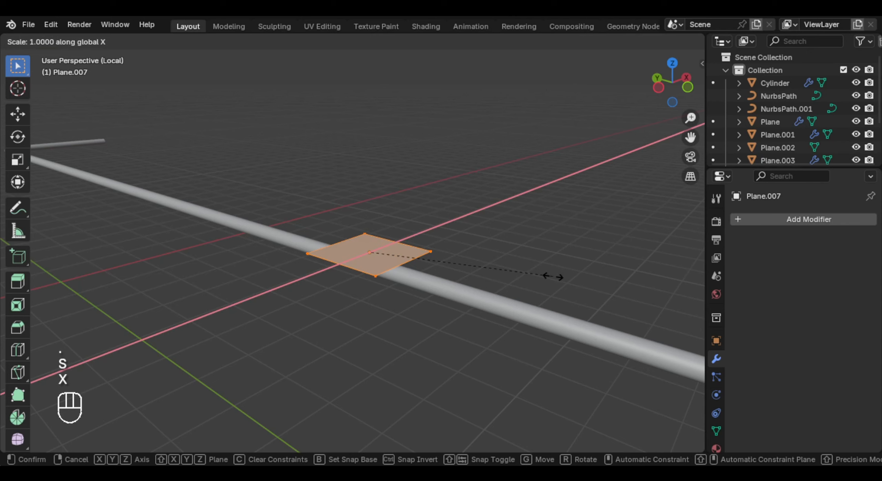
{"action": "key", "text": "y"}
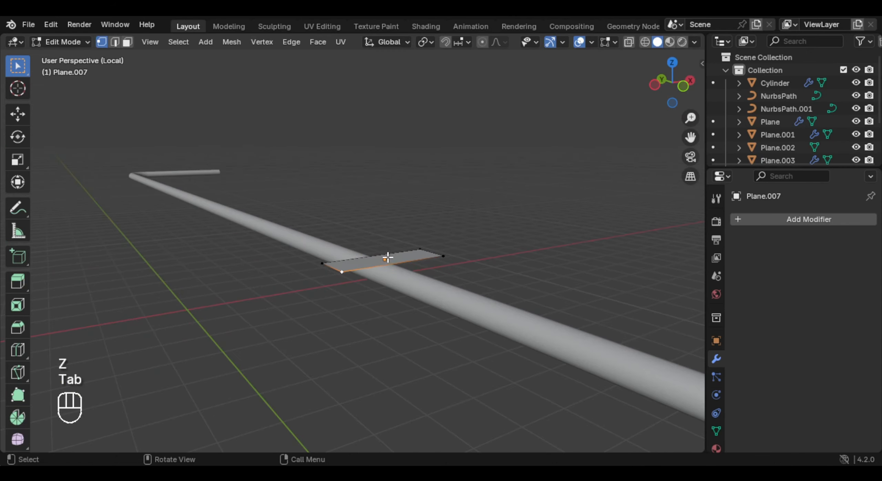
- Select the strip's two short end edges and scale them to about 0.7 along X
{"action": "middle_click_drag", "start_coordinate": [398, 265], "coordinate": [417, 247]}
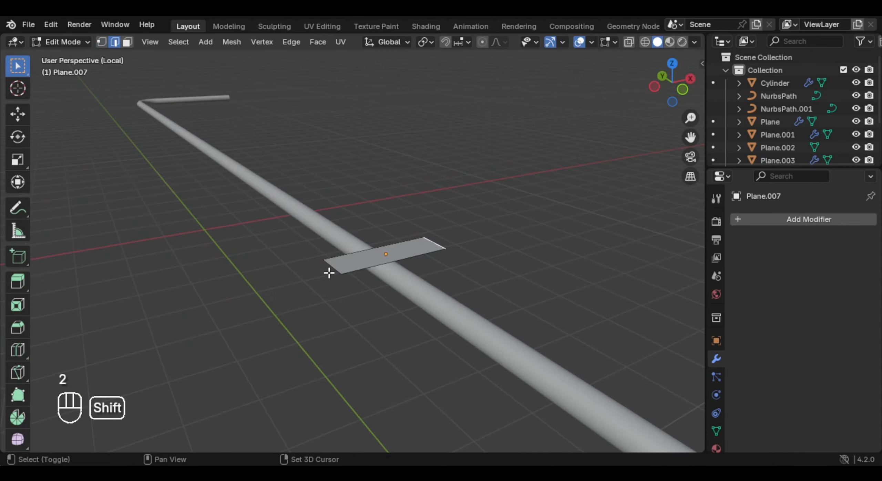
{"action": "key", "text": "s"}
{"action": "key", "text": "x"}
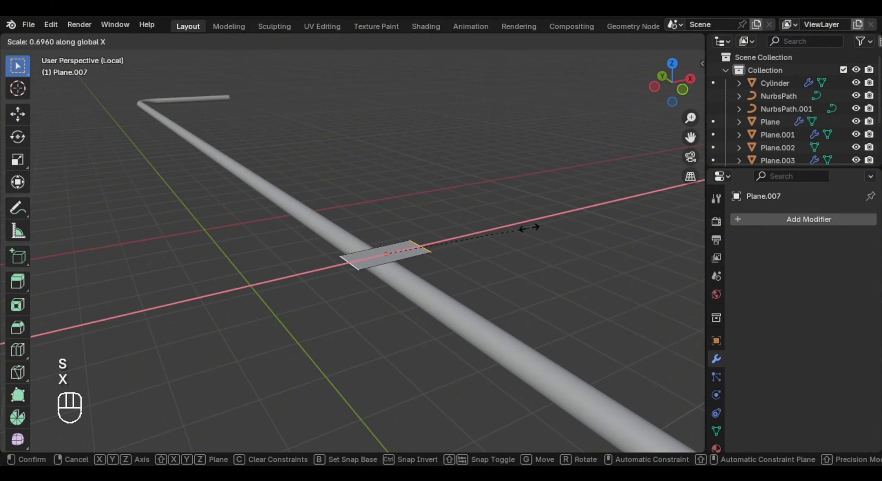
{"action": "left_click", "coordinate": [529, 228]}
{"action": "middle_click_drag", "start_coordinate": [529, 228], "coordinate": [498, 199]}
- Extrude the strip's two end edges about 0.68 m downward along Z to form the strap's legs
{"action": "key", "text": "e"}
{"action": "key", "text": "z"}
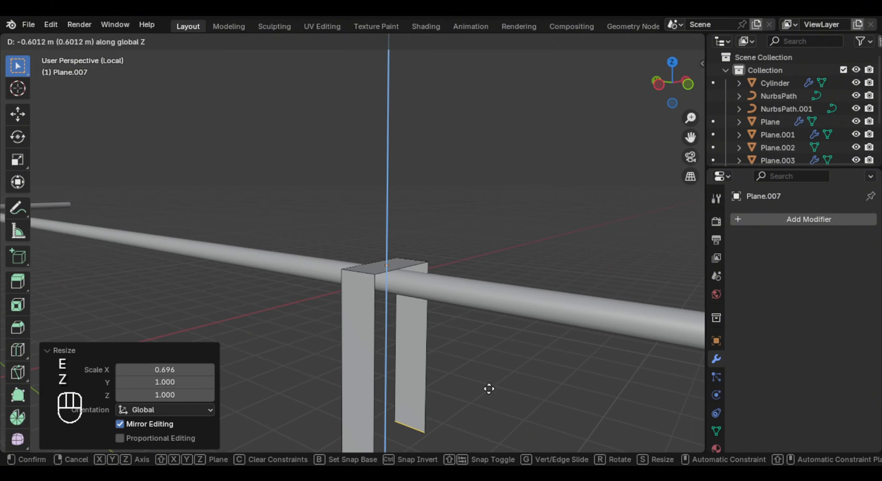
{"action": "left_click", "coordinate": [482, 376]}
{"action": "middle_click_drag", "start_coordinate": [482, 376], "coordinate": [611, 293]}
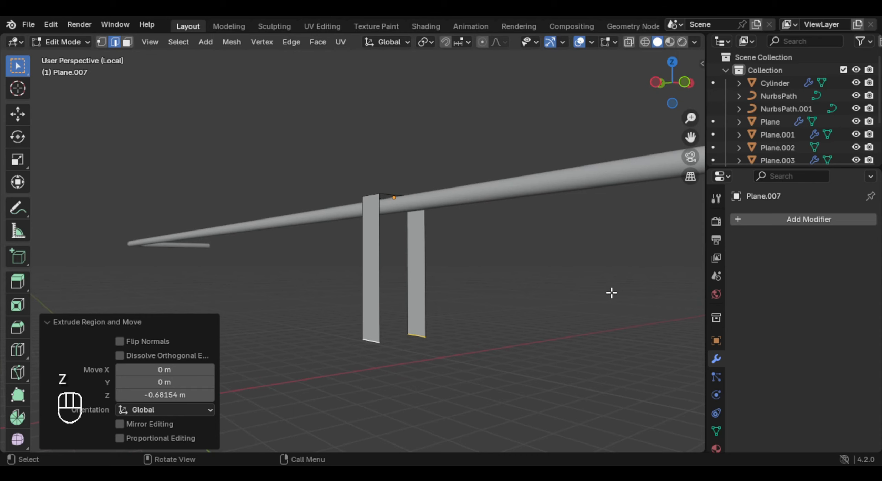
- Scale the legs' lower edges to about 0.32 along X so that the strap tapers into a V
{"action": "key", "text": "s"}
{"action": "key", "text": "y"}
{"action": "key", "text": "x"}
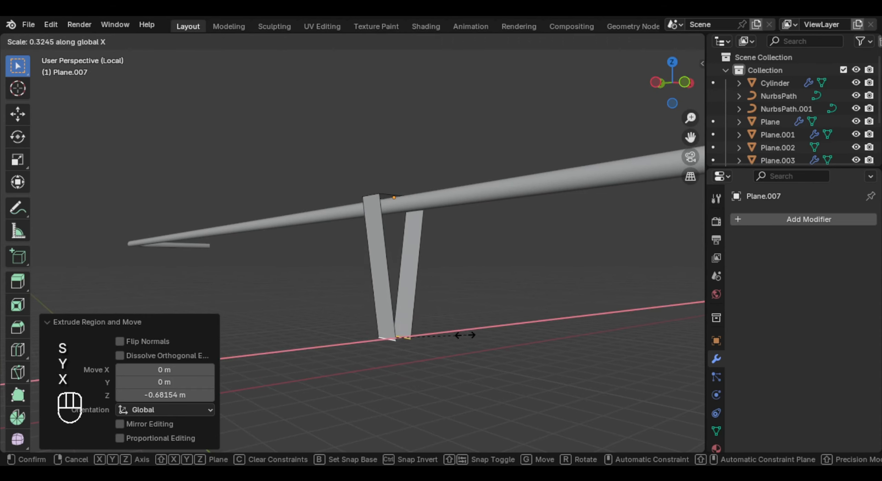
{"action": "left_click", "coordinate": [465, 335]}
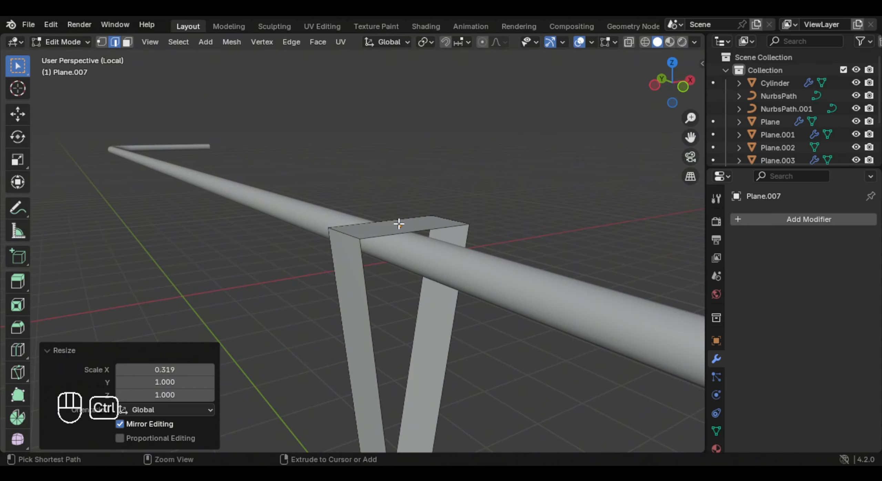
- Cut a centred edge loop across the strap's top face and raise it along Z into a peak over the rail
{"action": "key", "text": "ctrl+r"}
{"action": "left_click", "coordinate": [399, 224]}
{"action": "right_click", "coordinate": [400, 223]}
{"action": "key", "text": "g"}
{"action": "key", "text": "z"}
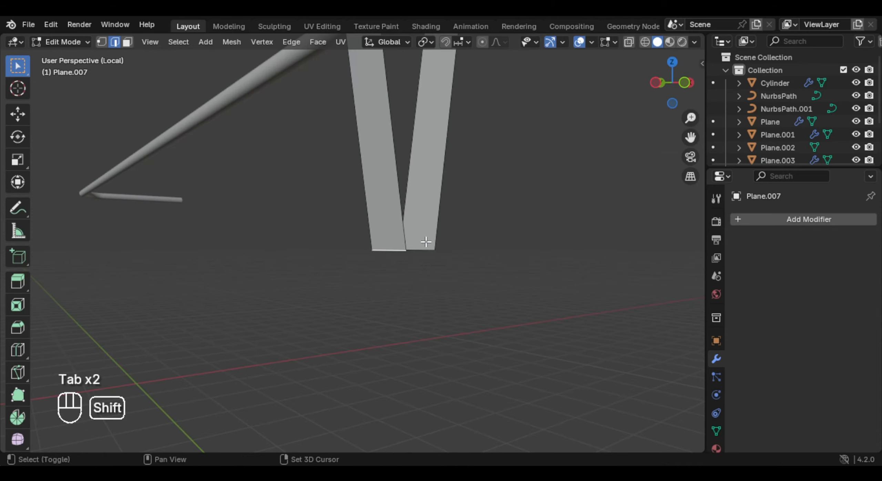
- Scale the strap's two lower edges along X to bring them closer together
{"action": "key", "text": "s"}
{"action": "key", "text": "y"}
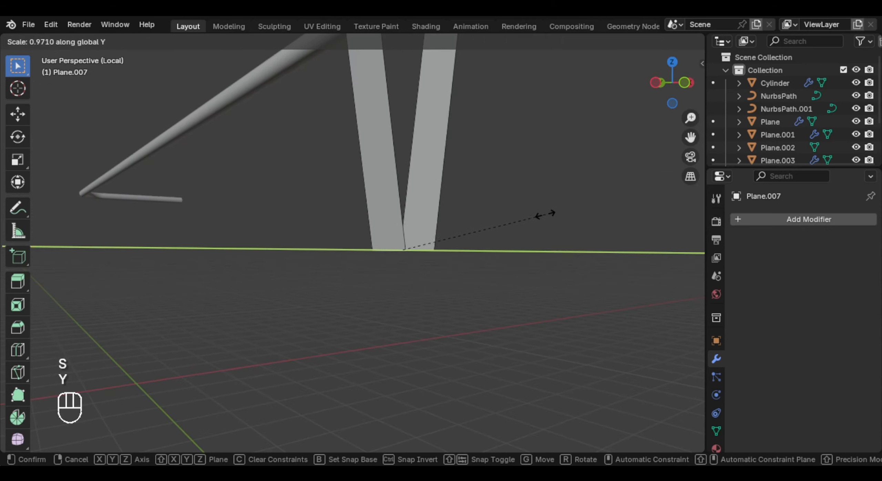
{"action": "key", "text": "x"}
{"action": "left_click", "coordinate": [502, 225]}
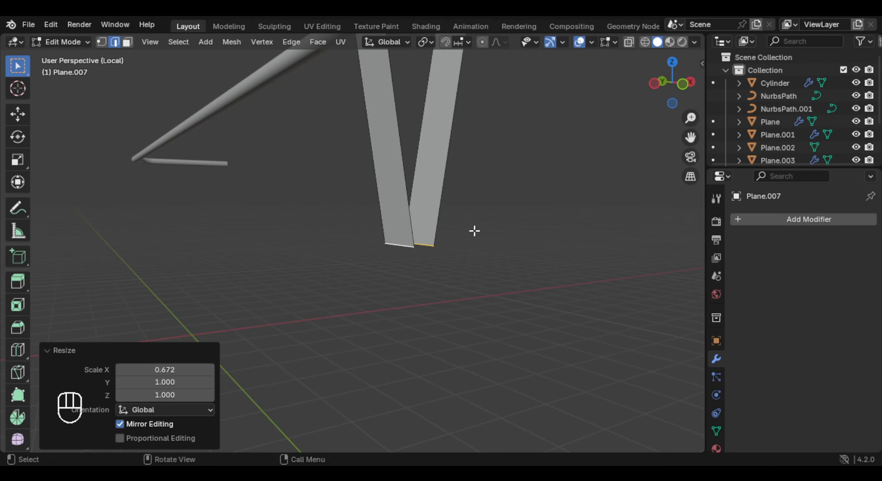
- Snap the 3D cursor to the strap's lower edges and add a cylinder there
{"action": "key", "text": "shift+s"}
{"action": "left_click", "coordinate": [473, 287]}
{"action": "key", "text": "Tab"}
{"action": "key", "text": "shift+a"}
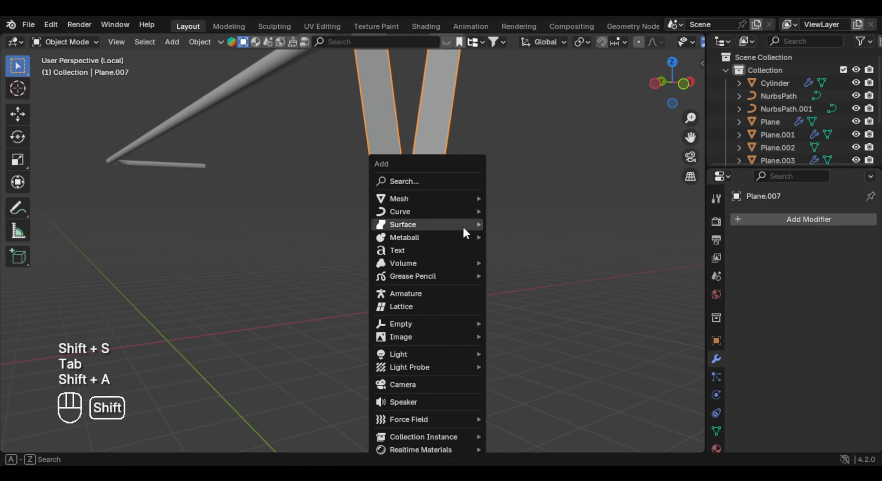
{"action": "mouse_move", "coordinate": [445, 199]}
{"action": "left_click", "coordinate": [532, 262]}
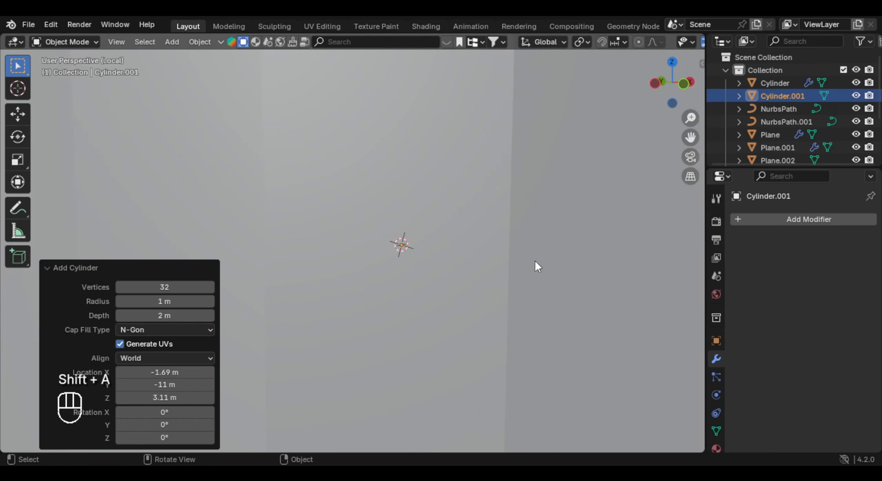
- Scale the cylinder down to 0.084, shrink it by a further 0.89 and stretch it along Z
{"action": "key", "text": "s"}
{"action": "left_click", "coordinate": [409, 260]}
{"action": "scroll", "coordinate": [536, 250], "scroll_direction": "up", "scroll_amount": 3}
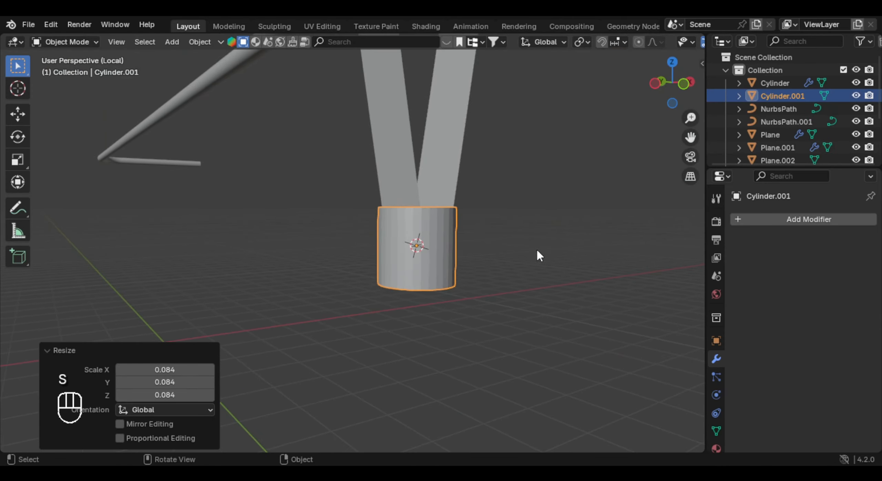
{"action": "key", "text": "s"}
{"action": "left_click", "coordinate": [524, 254]}
{"action": "key", "text": "s"}
{"action": "key", "text": "z"}
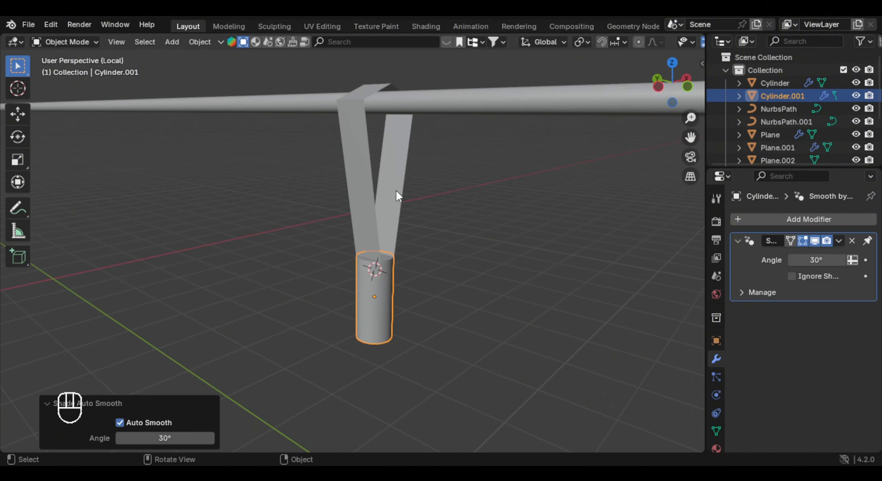
{"action": "left_click", "coordinate": [408, 263]}
- Give the whole strap thickness by extruding all its faces along their normals
{"action": "key", "text": "Tab"}
{"action": "middle_click_drag", "start_coordinate": [408, 263], "coordinate": [449, 203]}
{"action": "key", "text": "a"}
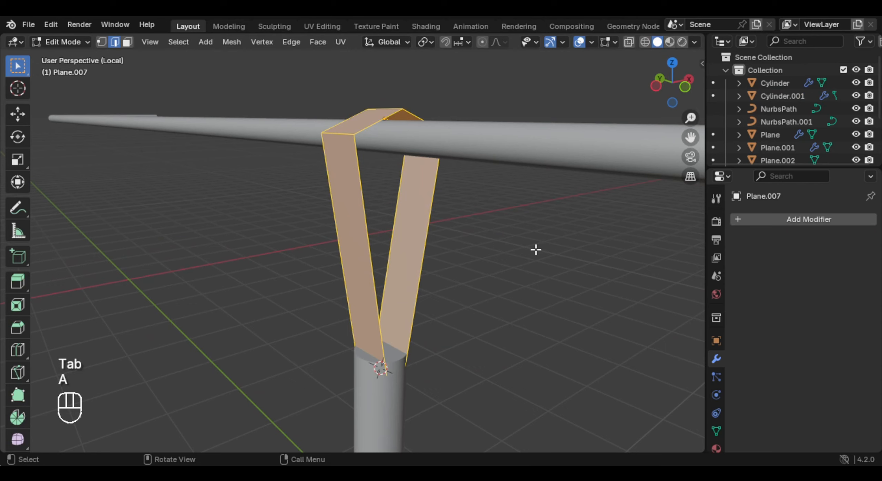
{"action": "key", "text": "alt+e"}
{"action": "left_click", "coordinate": [539, 262]}
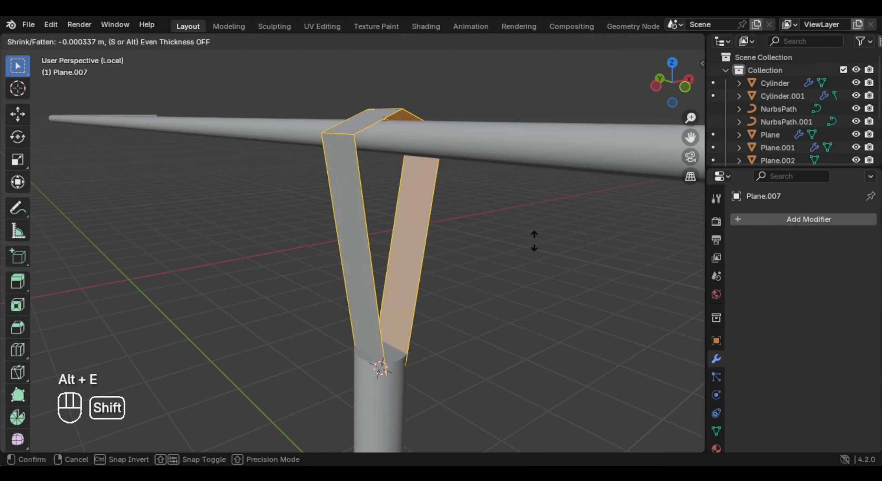
{"action": "left_click", "coordinate": [531, 310]}
{"action": "key", "text": "Tab"}
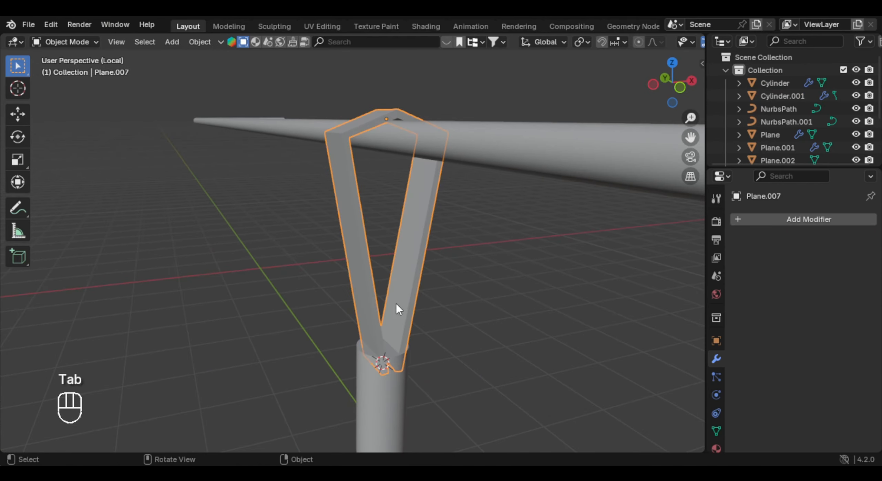
- Add a level 2 Subdivision Surface modifier to the strap and return to editing its mesh
{"action": "key", "text": "ctrl+2"}
{"action": "middle_click_drag", "start_coordinate": [416, 242], "coordinate": [420, 231]}
{"action": "key", "text": "Tab"}
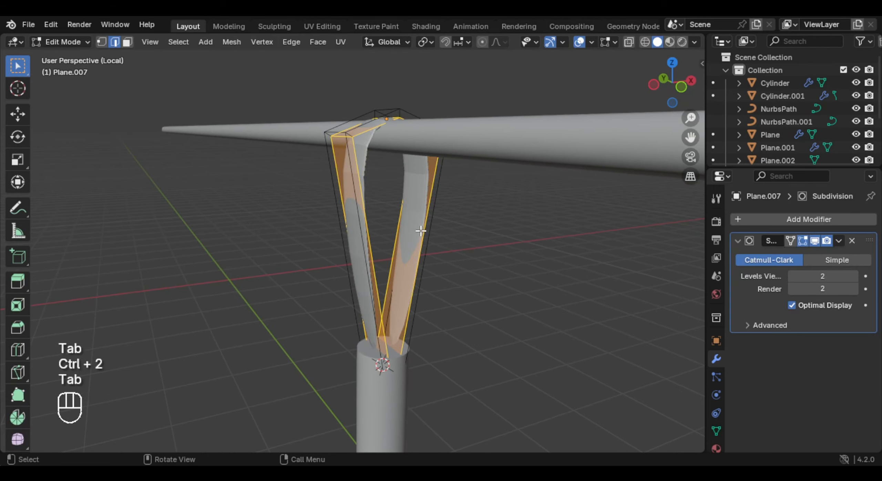
{"action": "middle_click_drag", "start_coordinate": [397, 267], "coordinate": [419, 263]}
{"action": "key", "text": "ctrl+e"}
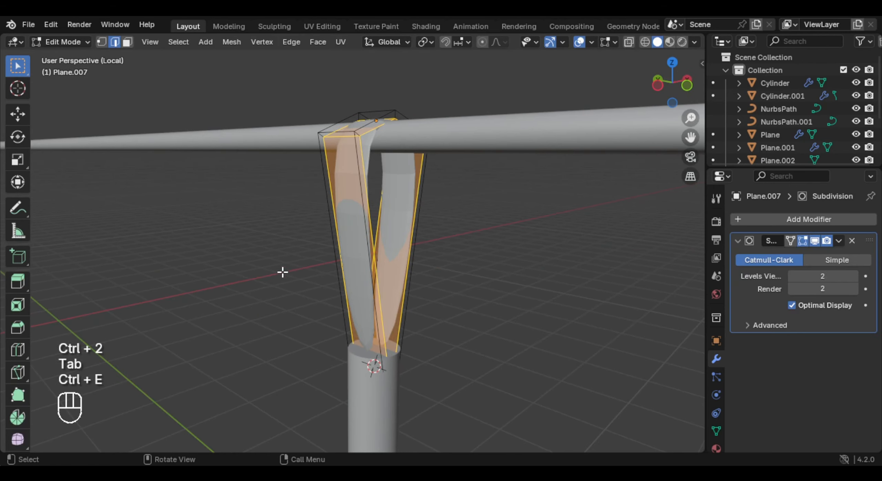
- Add a supporting edge loop near the lower end of each strap leg
{"action": "key", "text": "ctrl+r"}
{"action": "left_click", "coordinate": [372, 291]}
{"action": "left_click", "coordinate": [392, 359]}
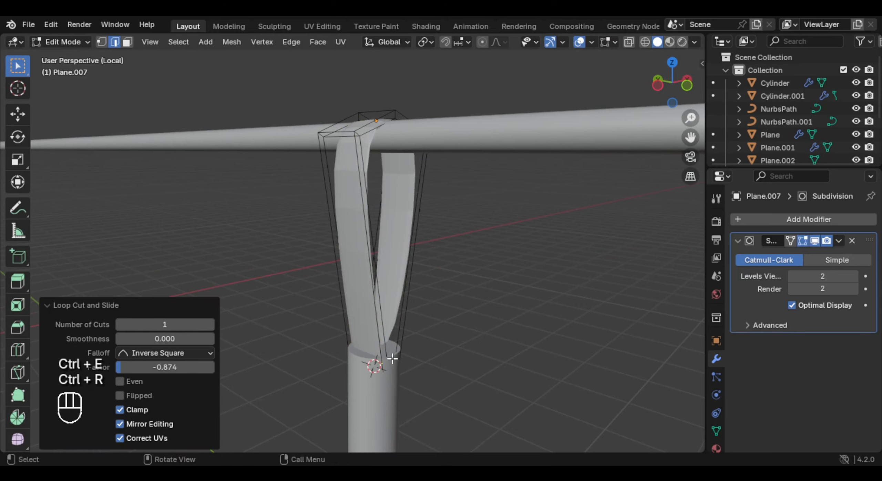
{"action": "middle_click_drag", "start_coordinate": [392, 359], "coordinate": [373, 339]}
{"action": "key", "text": "ctrl+r"}
{"action": "left_click", "coordinate": [421, 293]}
{"action": "left_click", "coordinate": [425, 382]}
- Cut a centred edge loop along the strap's length and bevel it 0.264 m wide toward the side edges
{"action": "key", "text": "Tab"}
{"action": "key", "text": "Tab"}
{"action": "middle_click_drag", "start_coordinate": [379, 158], "coordinate": [401, 169]}
{"action": "middle_click_drag", "start_coordinate": [401, 169], "coordinate": [451, 209], "text": "shift"}
{"action": "key", "text": "ctrl+r"}
{"action": "left_click", "coordinate": [396, 172]}
{"action": "right_click", "coordinate": [396, 173]}
{"action": "key", "text": "ctrl+b"}
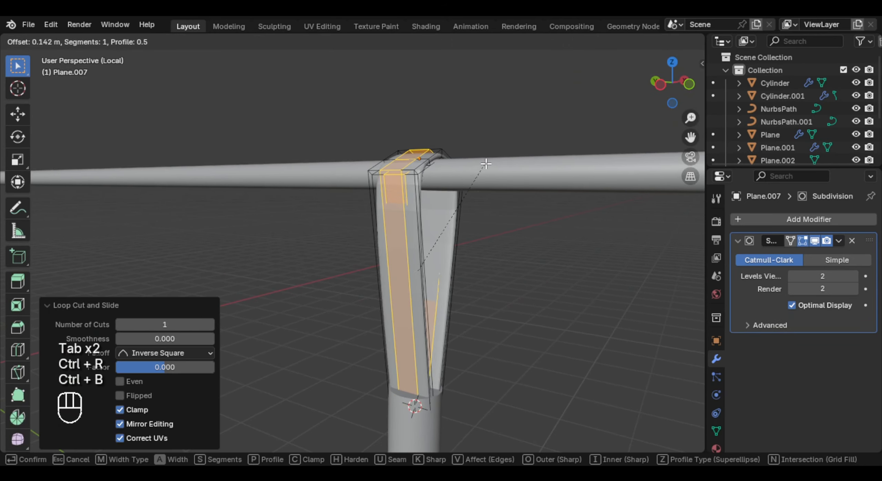
{"action": "left_click", "coordinate": [496, 162]}
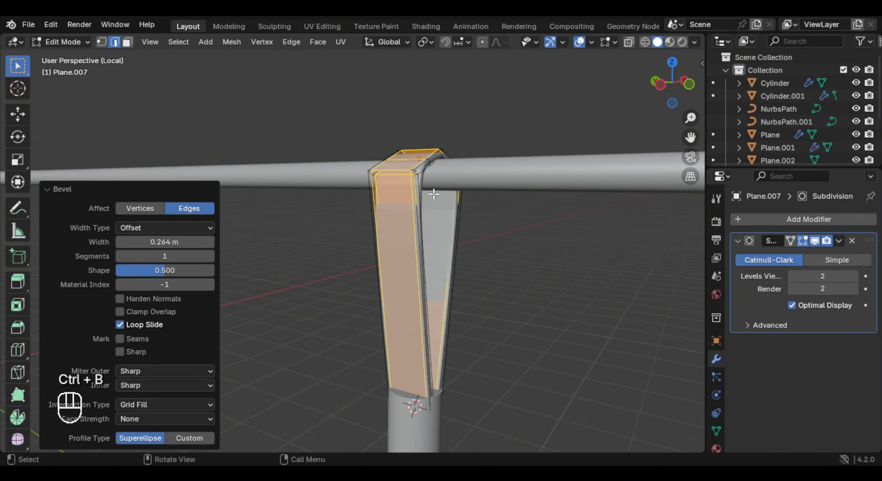
- Leave mesh editing and shade the strap smooth
{"action": "key", "text": "Tab"}
{"action": "right_click", "coordinate": [438, 207]}
{"action": "left_click", "coordinate": [413, 188]}
- Snap the 3D cursor to the bottom face of the cylinder below the strap and leave mesh editing
{"action": "middle_click_drag", "start_coordinate": [413, 189], "coordinate": [398, 206]}
{"action": "left_click", "coordinate": [397, 206]}
{"action": "key", "text": "Tab"}
{"action": "key", "text": "3"}
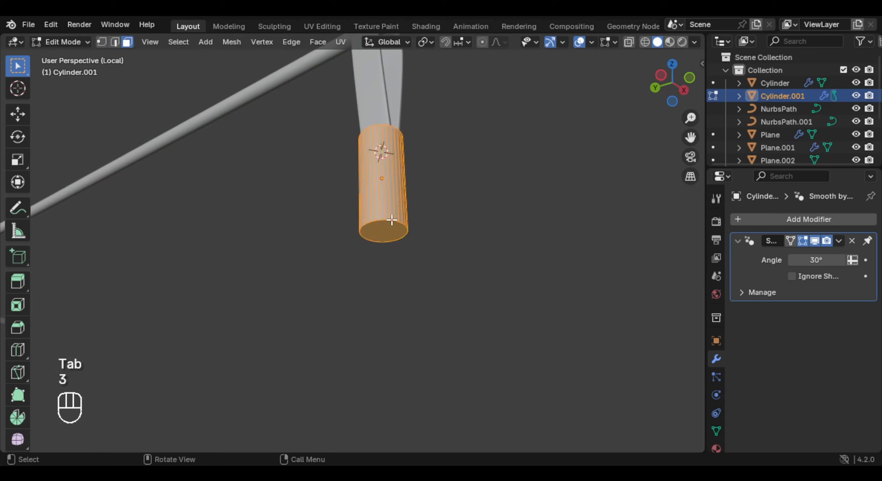
{"action": "left_click", "coordinate": [389, 244]}
{"action": "key", "text": "shift+s"}
{"action": "right_click", "coordinate": [385, 227]}
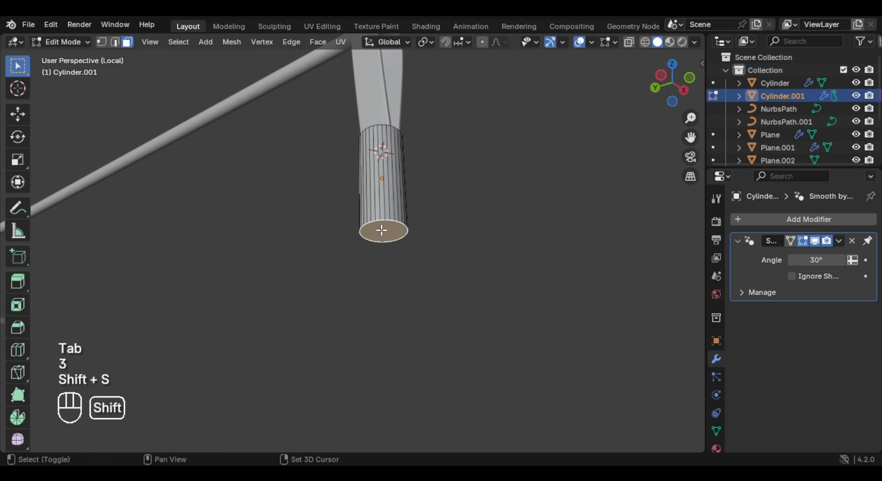
{"action": "key", "text": "shift+s"}
{"action": "left_click", "coordinate": [381, 286]}
{"action": "key", "text": "Tab"}
- Add a plane at the 3D cursor and rotate it 90° about the Y axis
{"action": "key", "text": "shift+a"}
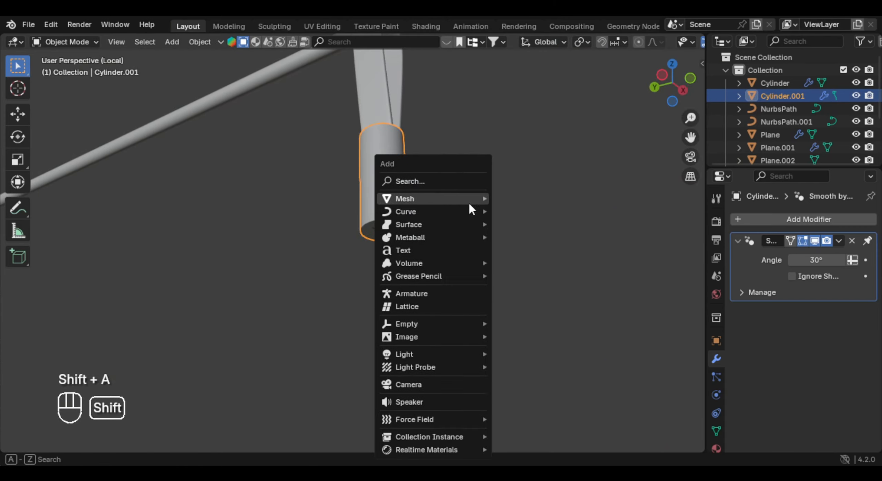
{"action": "mouse_move", "coordinate": [452, 198]}
{"action": "left_click", "coordinate": [510, 197]}
{"action": "key", "text": "r"}
{"action": "key", "text": "x"}
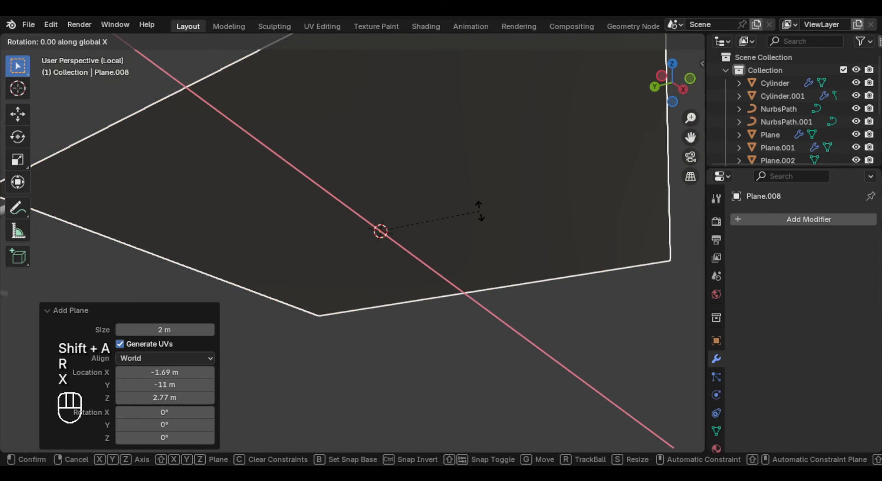
{"action": "key", "text": "y"}
{"action": "key", "text": "KP_9"}
{"action": "key", "text": "KP_0"}
{"action": "key", "text": "Return"}
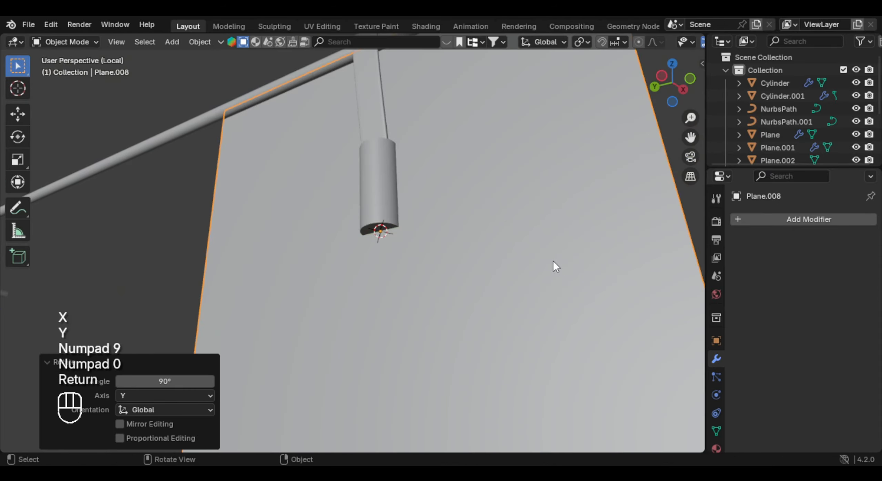
- Scale the plane down to about 0.052, fitting the cylinder's end, and narrow it along Y by about 0.583
{"action": "key", "text": "s"}
{"action": "left_click", "coordinate": [458, 230]}
{"action": "scroll", "coordinate": [458, 231], "scroll_direction": "up", "scroll_amount": 3}
{"action": "key", "text": "s"}
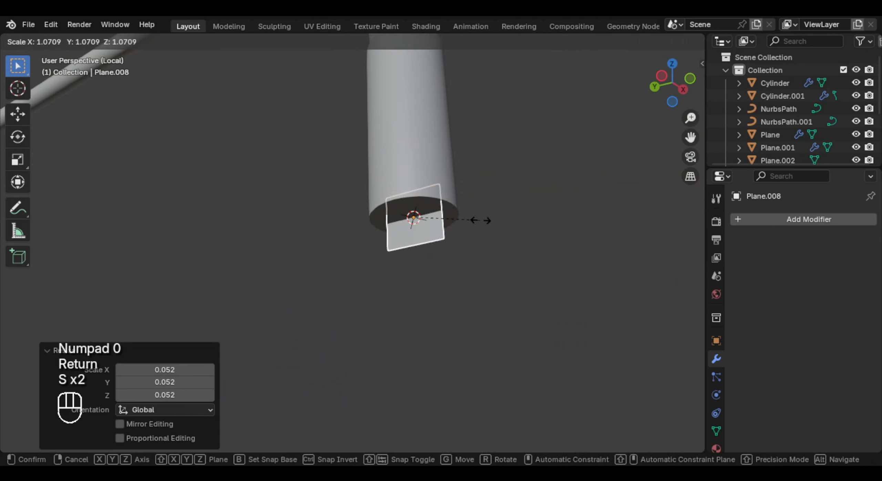
{"action": "key", "text": "y"}
{"action": "left_click", "coordinate": [455, 221]}
- Move the plane about -0.03 m along X and about -0.02 m along Z beneath the cylinder
{"action": "middle_click_drag", "start_coordinate": [455, 221], "coordinate": [480, 191]}
{"action": "key", "text": "g"}
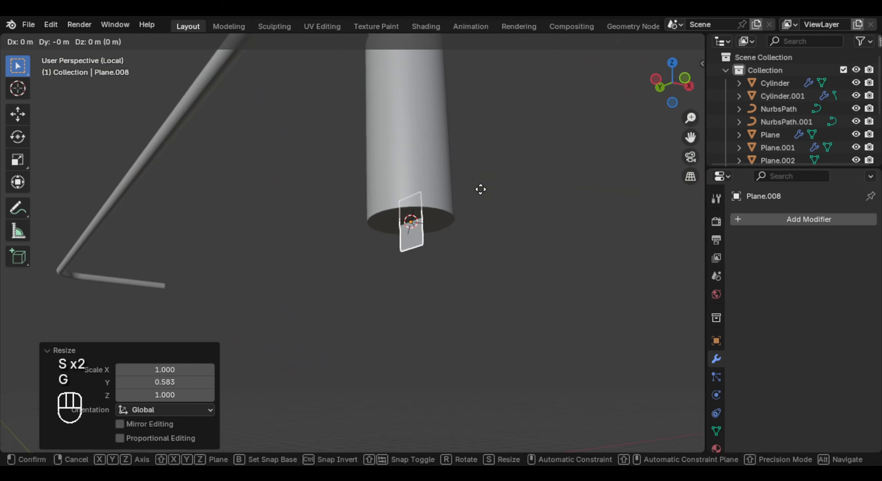
{"action": "key", "text": "x"}
{"action": "key", "text": "y"}
{"action": "key", "text": "x"}
{"action": "left_click", "coordinate": [465, 196]}
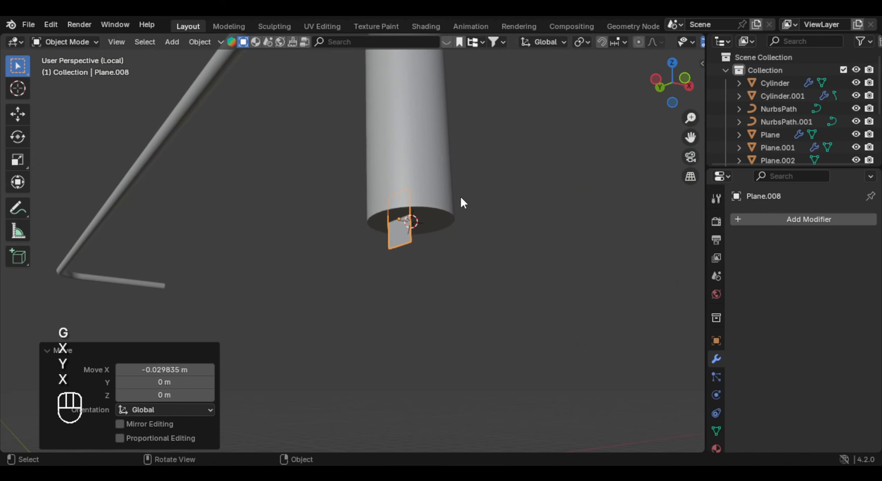
{"action": "key", "text": "g"}
{"action": "key", "text": "z"}
{"action": "left_click", "coordinate": [456, 207]}
- Tilt the plane about 18° around the Y axis so its lower edge slants outward
{"action": "middle_click_drag", "start_coordinate": [457, 208], "coordinate": [446, 154]}
{"action": "key", "text": "r"}
{"action": "key", "text": "x"}
{"action": "key", "text": "r"}
{"action": "key", "text": "y"}
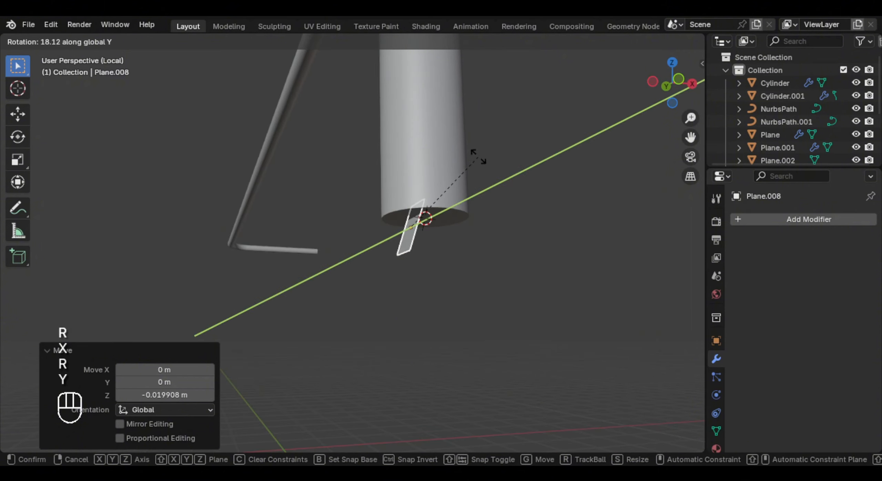
{"action": "left_click", "coordinate": [478, 156]}
- Extrude the plane's lower edge about 0.105 m along X to form the base strip
{"action": "key", "text": "Tab"}
{"action": "key", "text": "2"}
{"action": "middle_click_drag", "start_coordinate": [423, 244], "coordinate": [366, 263], "text": "shift"}
{"action": "key", "text": "e"}
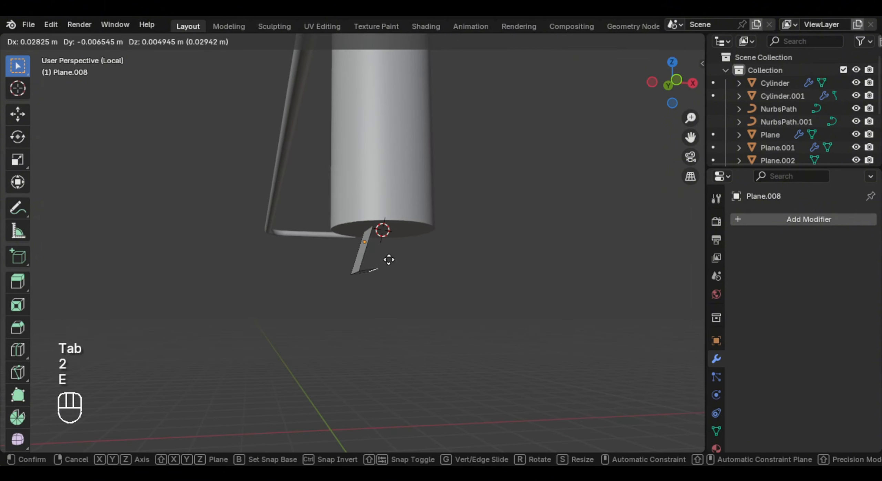
{"action": "key", "text": "x"}
{"action": "left_click", "coordinate": [435, 260]}
- Extrude the base strip's free edge up to the cylinder and shift it about -0.053 m along X as a mirrored leg
{"action": "key", "text": "e"}
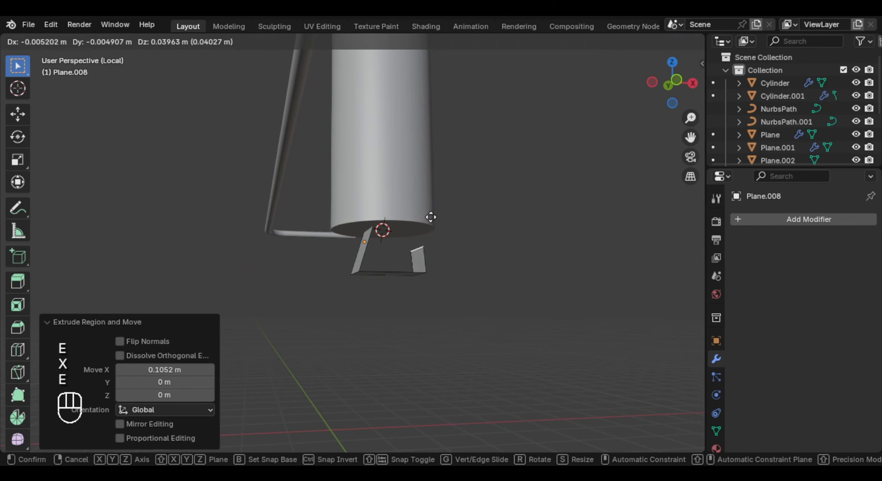
{"action": "key", "text": "x"}
{"action": "right_click", "coordinate": [422, 202]}
{"action": "key", "text": "g"}
{"action": "key", "text": "z"}
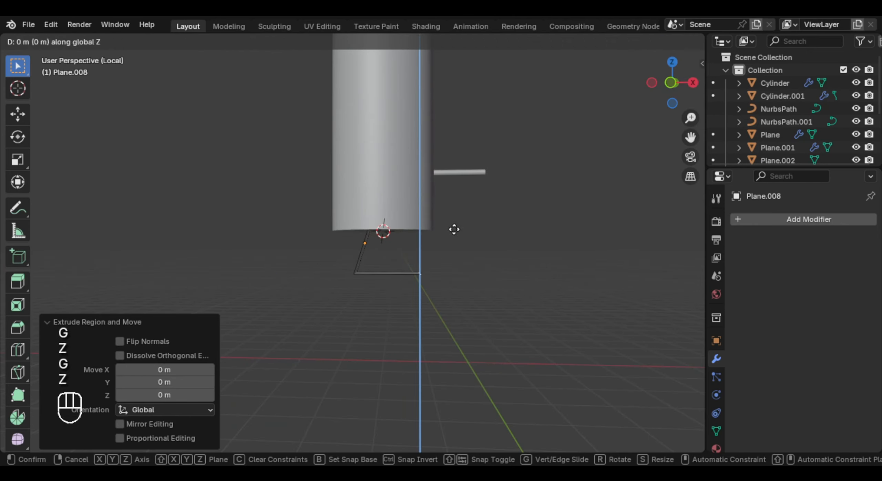
{"action": "left_click", "coordinate": [460, 168]}
{"action": "key", "text": "g"}
{"action": "key", "text": "x"}
{"action": "left_click", "coordinate": [477, 208]}
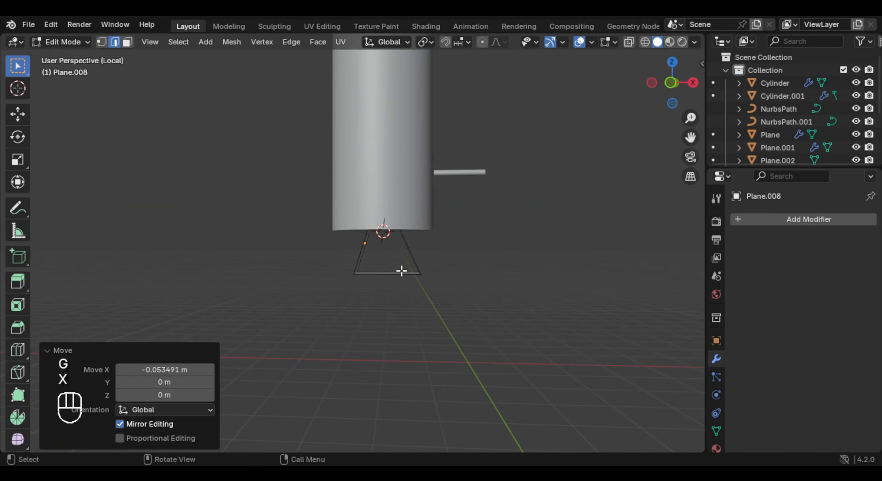
- Cut a centred edge loop across the base strip and lower it about 0.055 m into a point
{"action": "key", "text": "ctrl+r"}
{"action": "left_click", "coordinate": [388, 278]}
{"action": "right_click", "coordinate": [387, 280]}
{"action": "middle_click_drag", "start_coordinate": [391, 280], "coordinate": [444, 277]}
{"action": "key", "text": "g"}
{"action": "key", "text": "z"}
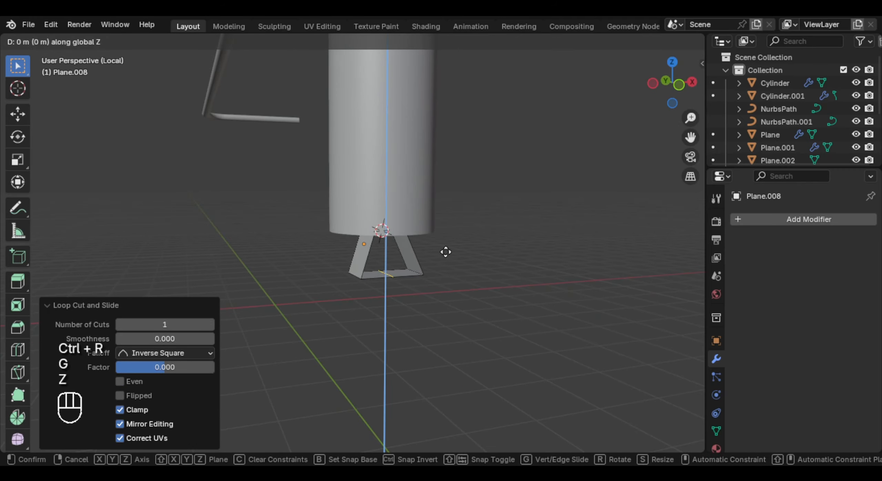
{"action": "left_click", "coordinate": [429, 281]}
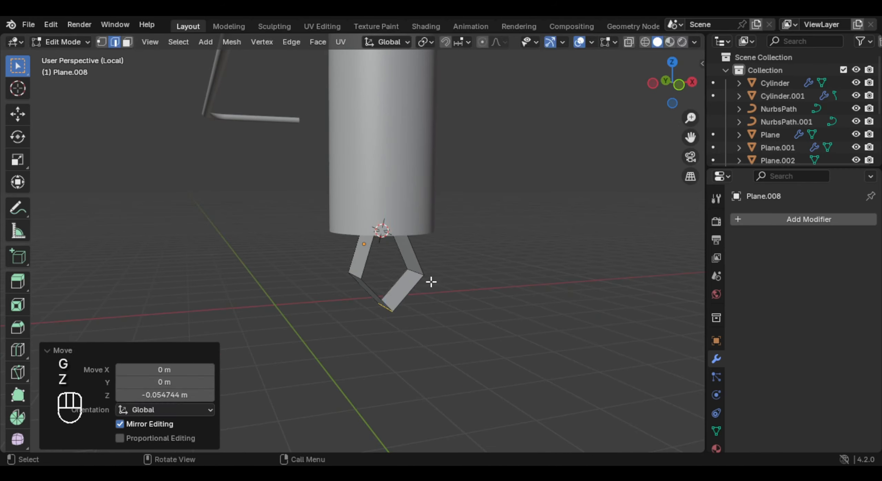
- Add a level 2 Subdivision Surface modifier to the handle loop and return to editing its mesh
{"action": "key", "text": "Tab"}
{"action": "middle_click_drag", "start_coordinate": [429, 281], "coordinate": [374, 250]}
{"action": "key", "text": "ctrl+2"}
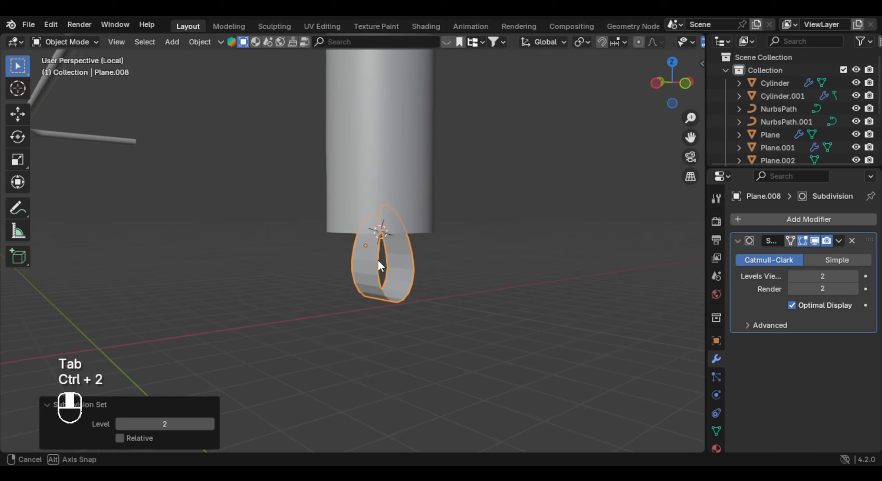
{"action": "key", "text": "Tab"}
{"action": "key", "text": "ctrl+e"}
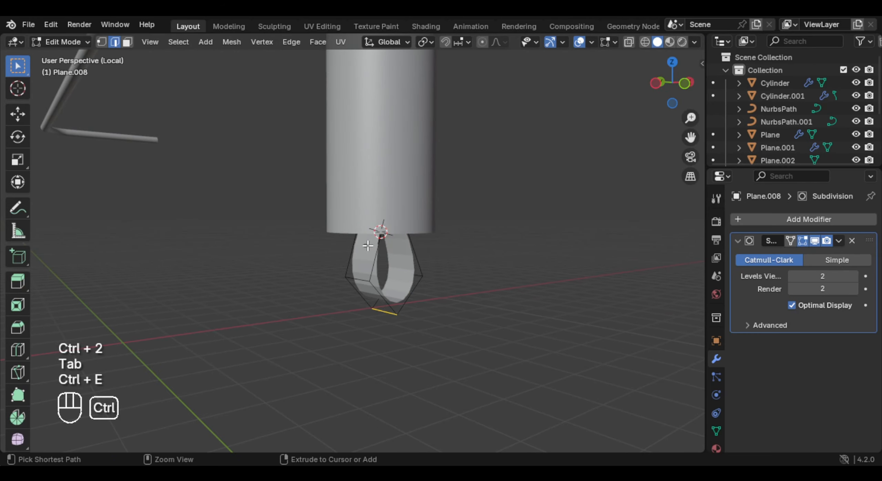
- Add a supporting edge loop near the upper end of each handle leg, just below the cylinder
{"action": "key", "text": "ctrl+r"}
{"action": "left_click", "coordinate": [375, 247]}
{"action": "left_click", "coordinate": [382, 226]}
{"action": "middle_click_drag", "start_coordinate": [382, 225], "coordinate": [338, 222]}
{"action": "key", "text": "ctrl+r"}
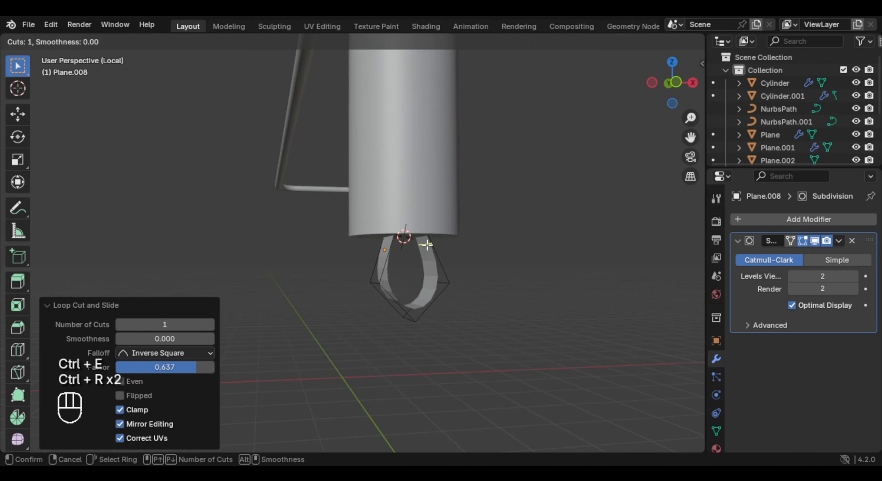
{"action": "left_click", "coordinate": [426, 245]}
{"action": "left_click", "coordinate": [429, 228]}
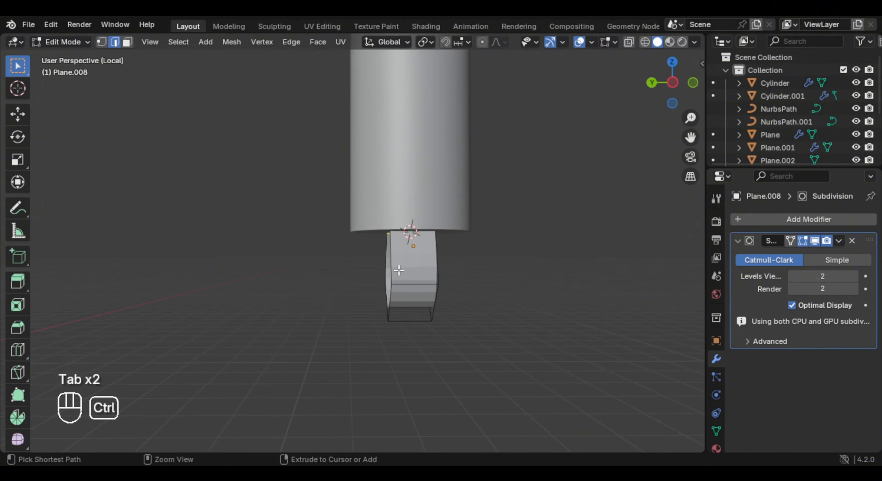
- Cut a centred edge loop along the handle's length and bevel it toward the side edges
{"action": "key", "text": "ctrl+r"}
{"action": "left_click", "coordinate": [409, 285]}
{"action": "right_click", "coordinate": [411, 284]}
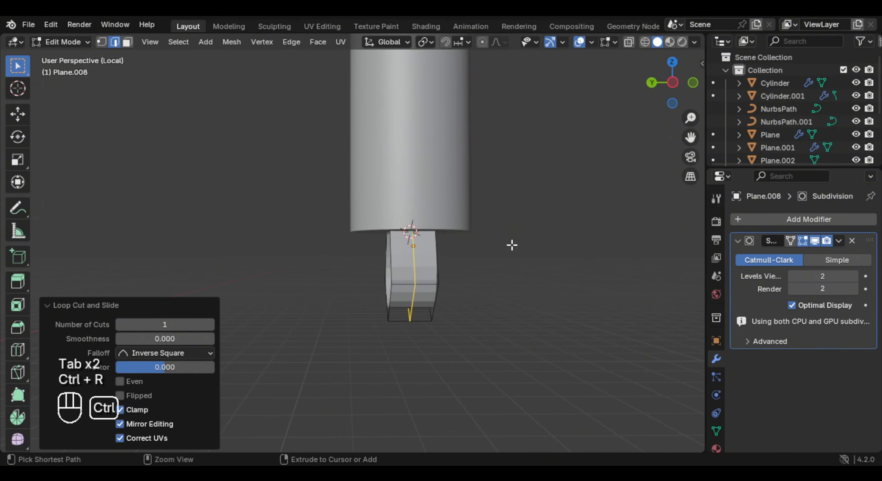
{"action": "key", "text": "ctrl+b"}
{"action": "left_click", "coordinate": [539, 241]}
{"action": "middle_click_drag", "start_coordinate": [539, 237], "coordinate": [537, 294]}
- Extrude all the handle's faces along their normals to give the strip thickness
{"action": "key", "text": "a"}
{"action": "key", "text": "alt+e"}
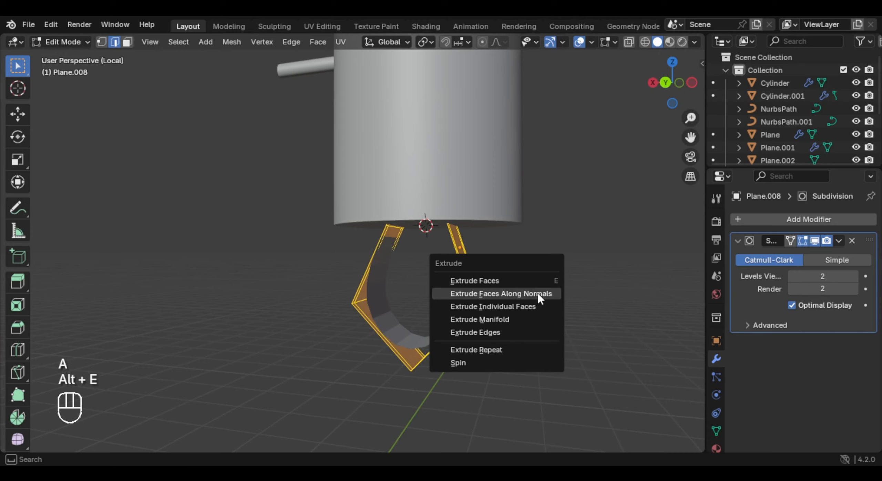
{"action": "left_click", "coordinate": [537, 293]}
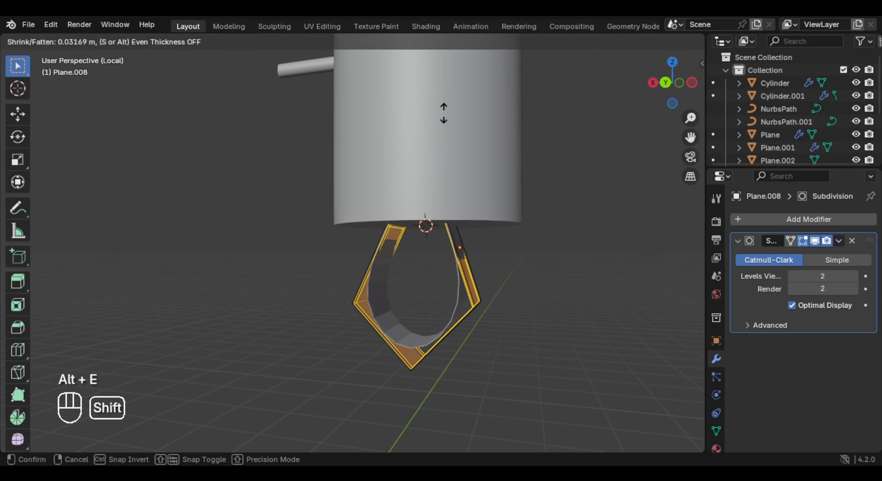
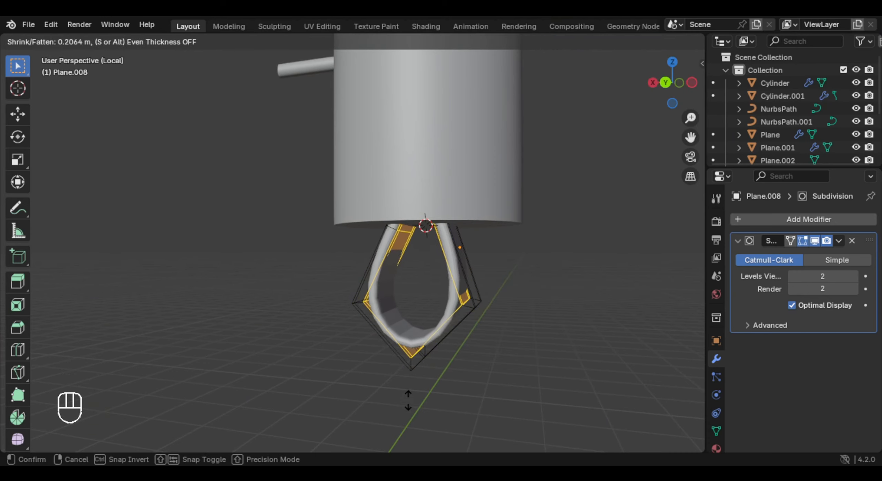
- Add a Bézier circle at the cylinder's lower end, rotated 90° about Y and scaled down to 0.097
{"action": "key", "text": "shift+a"}
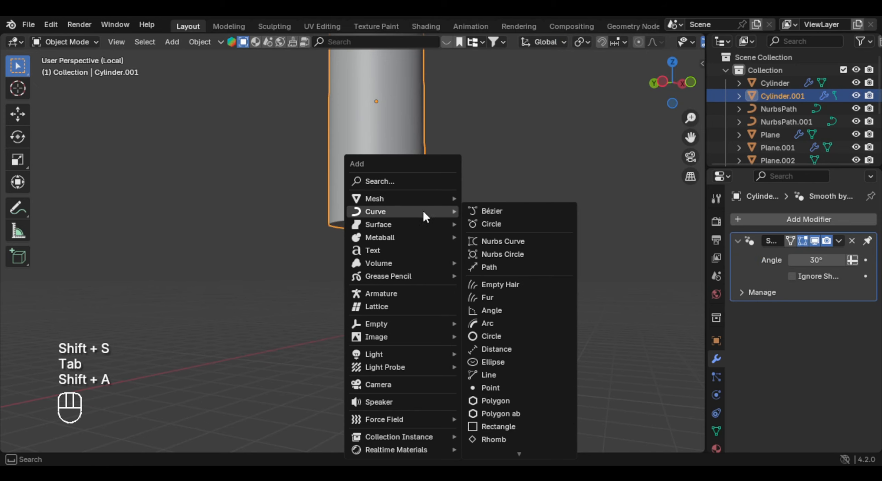
{"action": "left_click", "coordinate": [490, 224]}
{"action": "middle_click_drag", "start_coordinate": [525, 226], "coordinate": [492, 253]}
{"action": "key", "text": "r"}
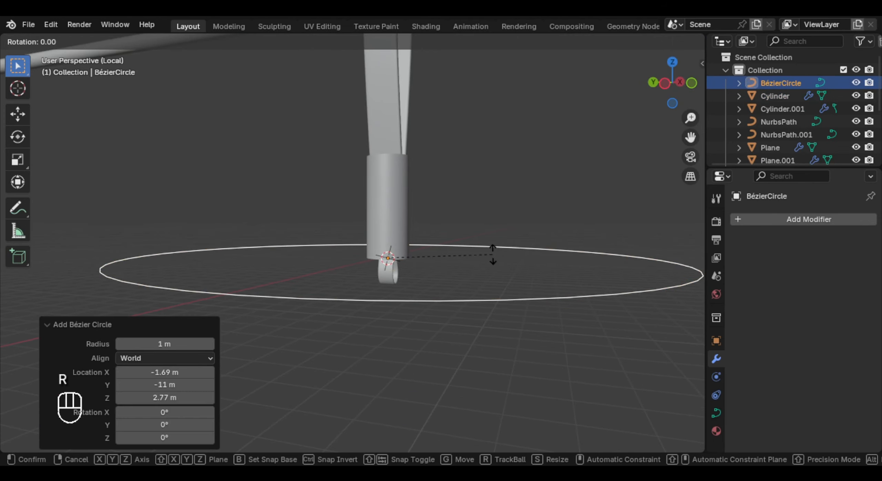
{"action": "key", "text": "y"}
{"action": "key", "text": "KP_9"}
{"action": "key", "text": "KP_0"}
{"action": "key", "text": "Return"}
{"action": "key", "text": "s"}
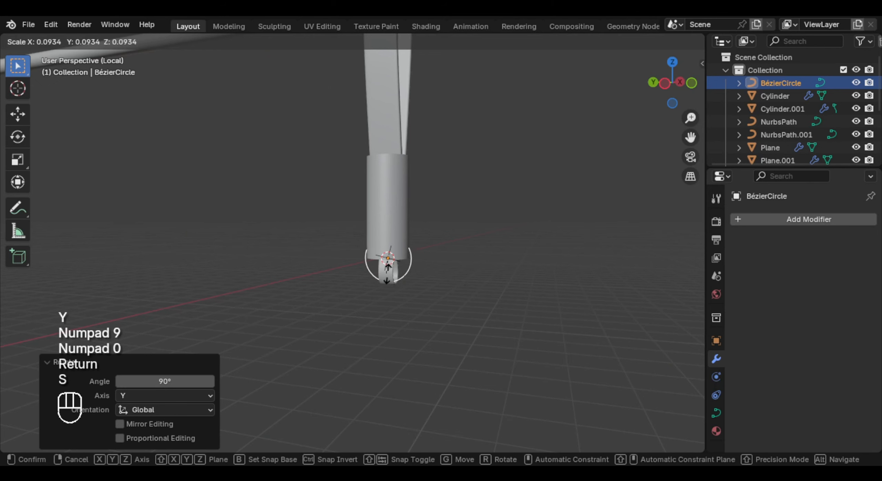
{"action": "left_click", "coordinate": [390, 276]}
- Enlarge the circle by a factor of 2.825 and lower it along Z so its top passes through the small loop
{"action": "key", "text": "KP_1"}
{"action": "key", "text": "KP_3"}
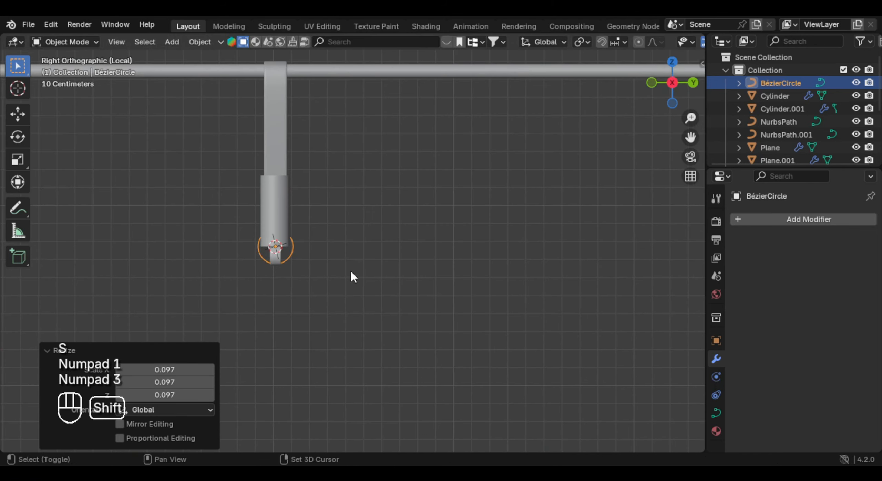
{"action": "middle_click_drag", "start_coordinate": [351, 272], "coordinate": [458, 267], "text": "shift"}
{"action": "scroll", "coordinate": [458, 266], "scroll_direction": "up", "scroll_amount": 5}
{"action": "key", "text": "g"}
{"action": "key", "text": "z"}
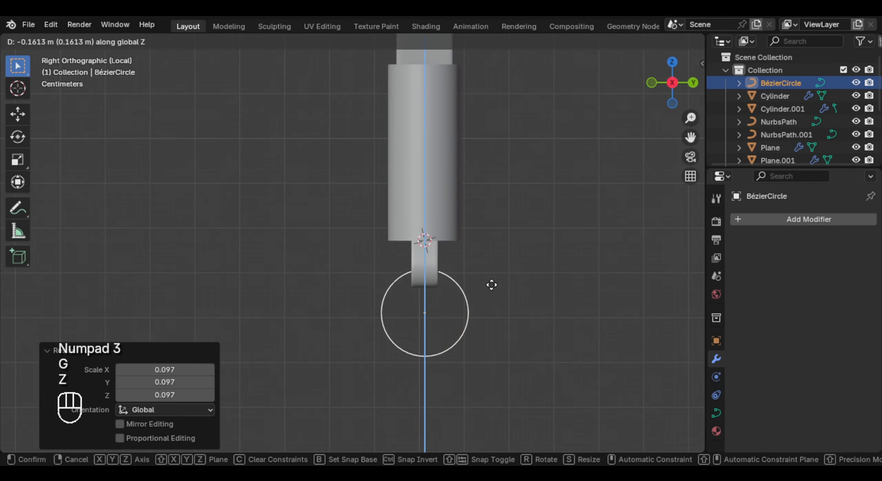
{"action": "left_click", "coordinate": [490, 287]}
{"action": "key", "text": "s"}
{"action": "left_click", "coordinate": [563, 255]}
{"action": "key", "text": "g"}
{"action": "key", "text": "z"}
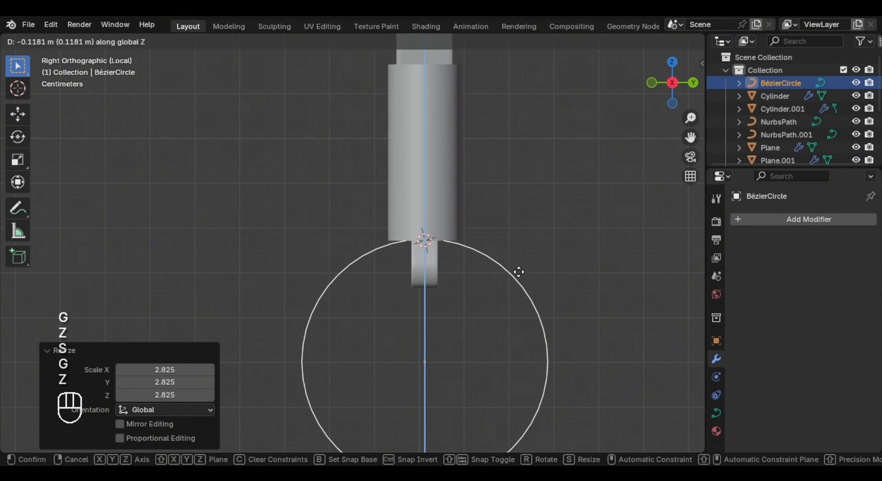
{"action": "left_click", "coordinate": [524, 299]}
- Snap the 3D cursor to the circle's top control point and return to Object Mode
{"action": "key", "text": "Tab"}
{"action": "scroll", "coordinate": [445, 270], "scroll_direction": "up", "scroll_amount": 3}
{"action": "scroll", "coordinate": [423, 205], "scroll_direction": "down", "scroll_amount": 2}
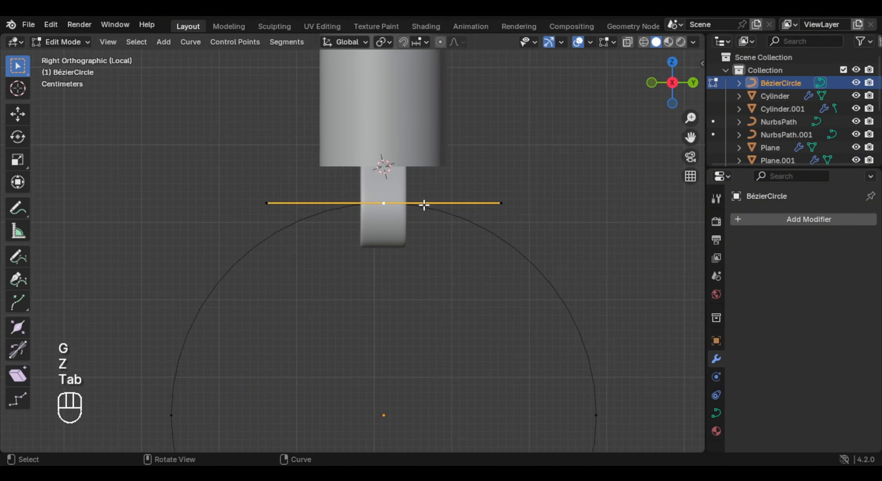
{"action": "key", "text": "shift+s"}
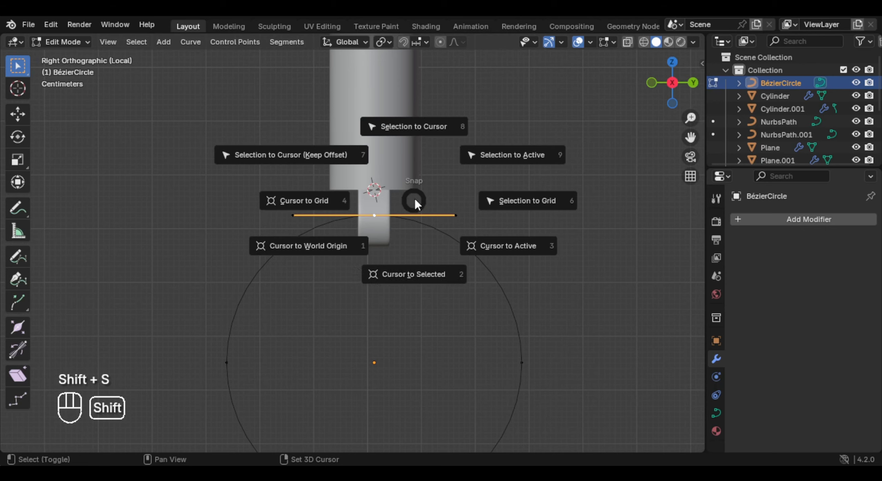
{"action": "left_click", "coordinate": [421, 222]}
{"action": "key", "text": "Tab"}
- Set the pivot point to the 3D cursor and scale the circle by 1.252 from its top
{"action": "scroll", "coordinate": [429, 221], "scroll_direction": "down", "scroll_amount": 2}
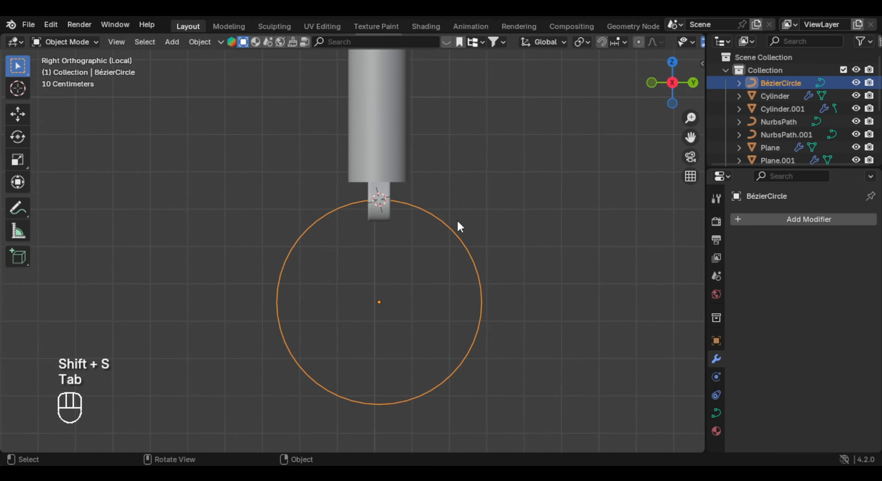
{"action": "key", "text": "period"}
{"action": "left_click", "coordinate": [551, 223]}
{"action": "key", "text": "s"}
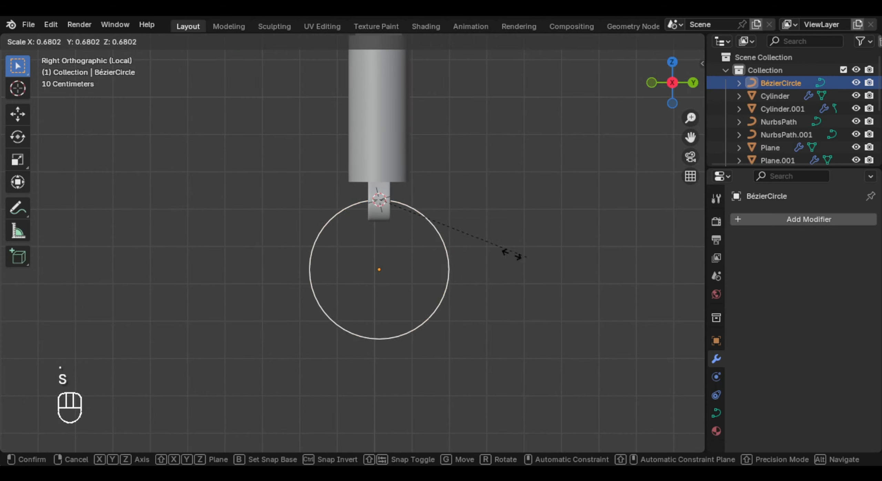
{"action": "left_click", "coordinate": [657, 284]}
- Give the circle curve a round bevel depth of 0.146 m to form a solid ring
{"action": "middle_click_drag", "start_coordinate": [677, 287], "coordinate": [675, 285]}
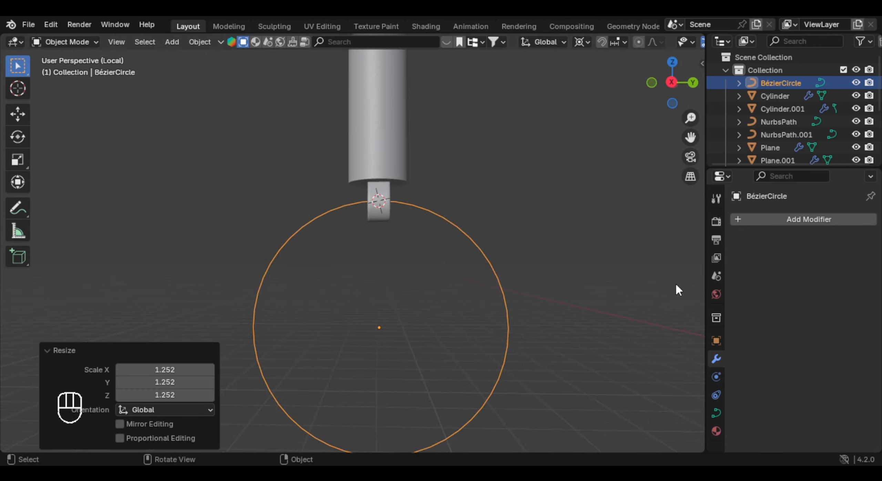
{"action": "scroll", "coordinate": [692, 419], "scroll_direction": "down", "scroll_amount": 2}
{"action": "left_click", "coordinate": [716, 413]}
{"action": "scroll", "coordinate": [816, 358], "scroll_direction": "down", "scroll_amount": 12}
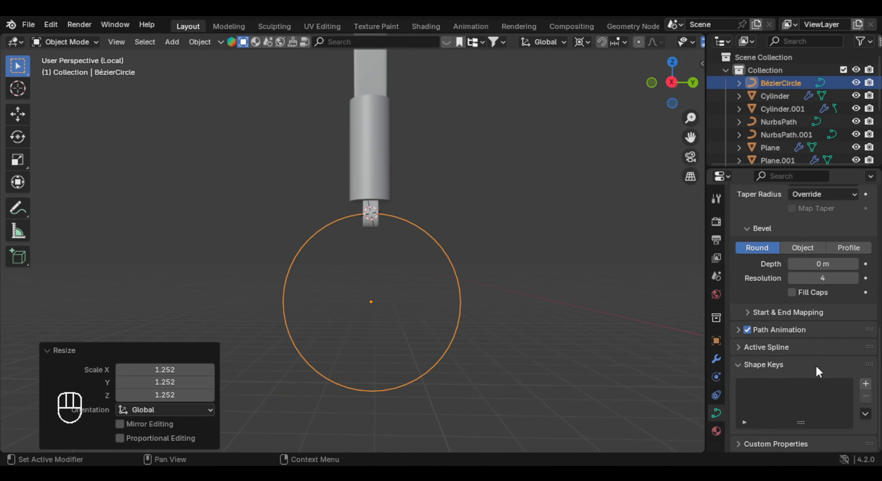
{"action": "left_click_drag", "start_coordinate": [799, 259], "coordinate": [813, 259], "text": "shift"}
{"action": "scroll", "coordinate": [309, 230], "scroll_direction": "up", "scroll_amount": 8}
- Scale the small loop below the cylinder about the 3D cursor to fit it around the ring's top
{"action": "left_click", "coordinate": [291, 214]}
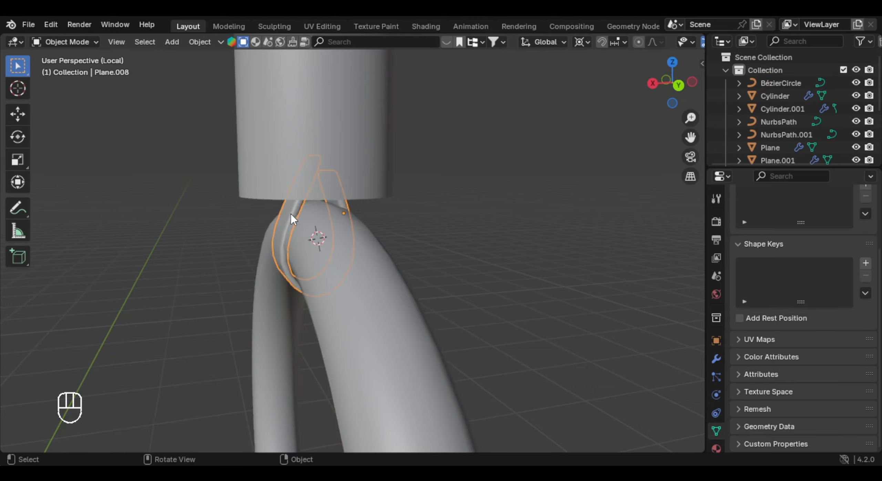
{"action": "middle_click_drag", "start_coordinate": [291, 215], "coordinate": [339, 235]}
{"action": "key", "text": "s"}
{"action": "key", "text": "y"}
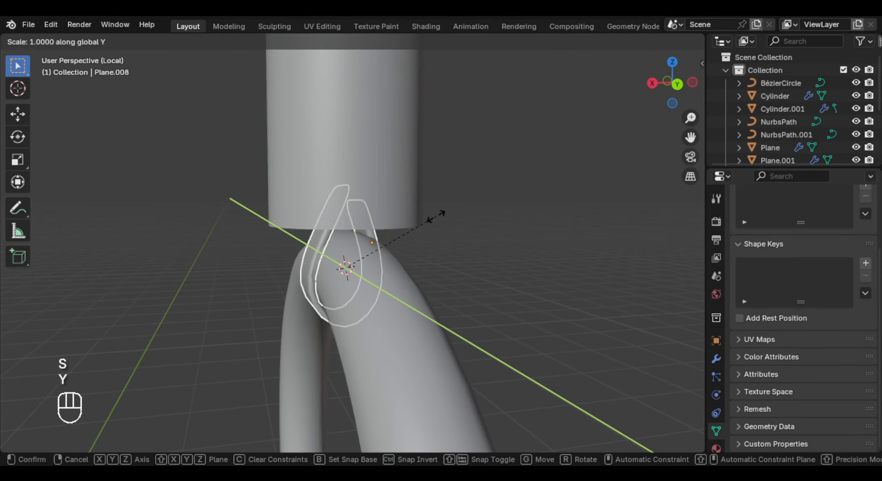
{"action": "key", "text": "x"}
{"action": "key", "text": "s"}
{"action": "left_click", "coordinate": [438, 269]}
{"action": "middle_click_drag", "start_coordinate": [437, 269], "coordinate": [478, 209]}
{"action": "key", "text": "s"}
{"action": "left_click", "coordinate": [410, 277]}
{"action": "key", "text": "s"}
{"action": "left_click", "coordinate": [453, 277]}
- Move the loop's side edges along X and its bottom edges down along Z to wrap it around the ring
{"action": "key", "text": "Tab"}
{"action": "key", "text": "g"}
{"action": "key", "text": "x"}
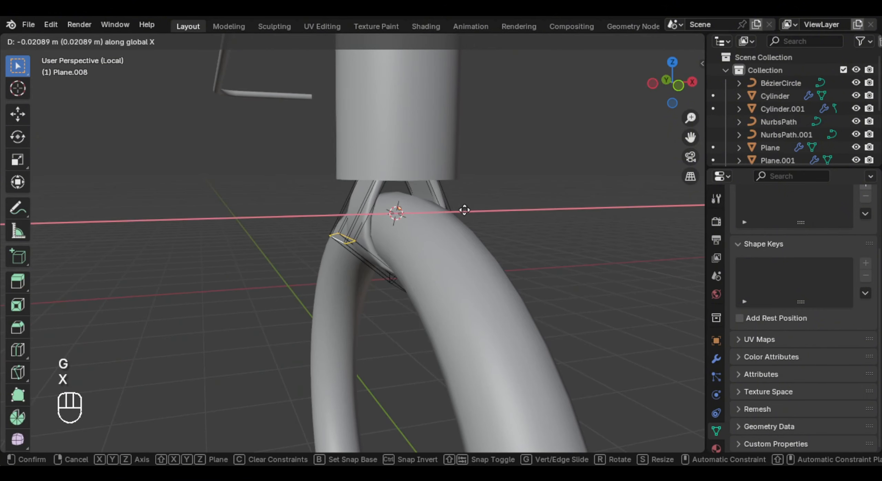
{"action": "left_click", "coordinate": [489, 313]}
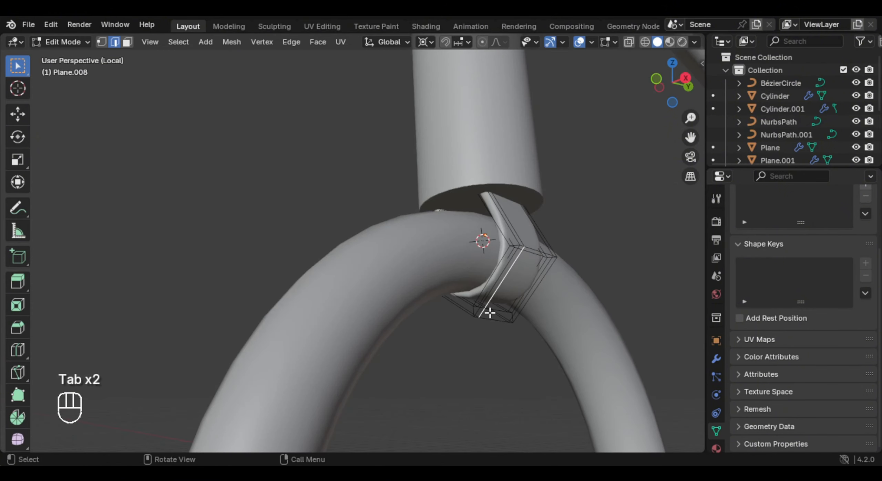
{"action": "key", "text": "g"}
{"action": "key", "text": "z"}
{"action": "left_click", "coordinate": [526, 252]}
{"action": "left_click", "coordinate": [536, 250], "text": "alt"}
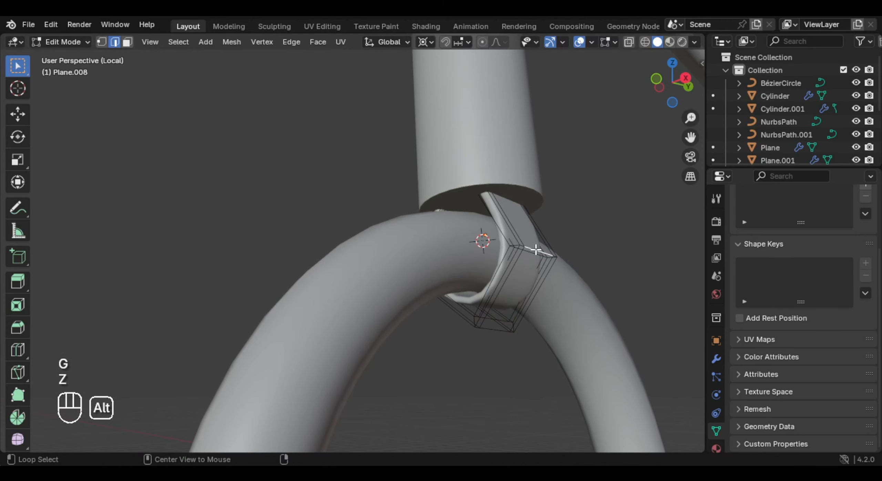
{"action": "key", "text": "g"}
{"action": "key", "text": "x"}
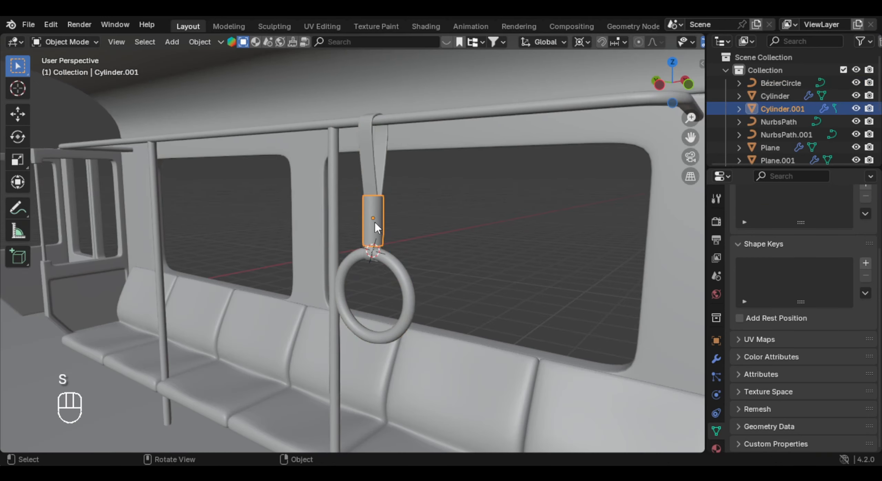
{"action": "left_click", "coordinate": [403, 263], "text": "shift"}
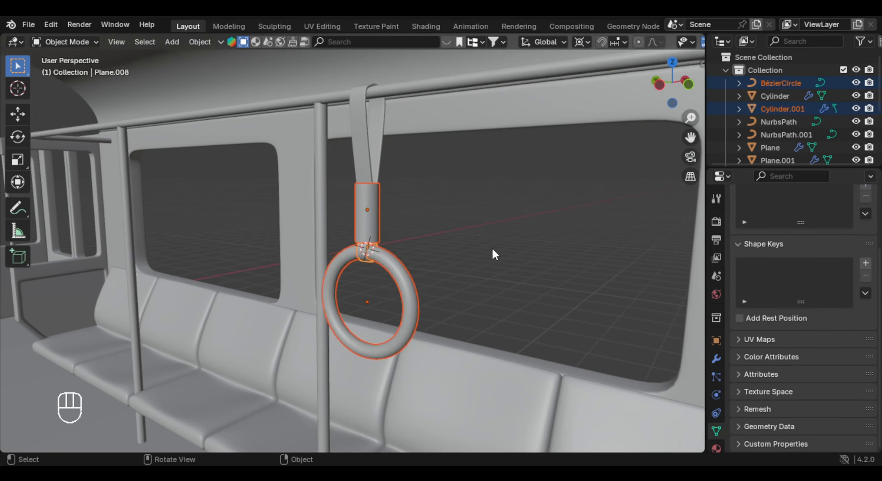
- Lower the ring, loop and cylinder together along Z relative to the hanging strap
{"action": "key", "text": "s"}
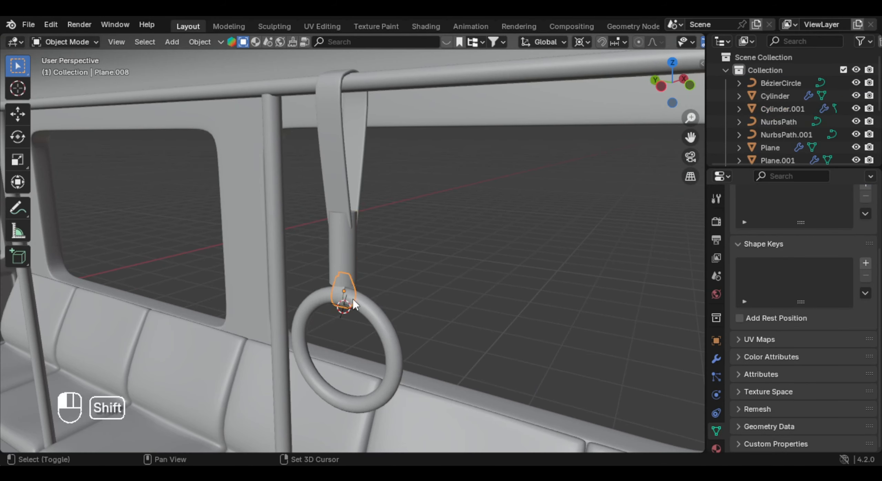
{"action": "left_click", "coordinate": [362, 304], "text": "shift"}
{"action": "left_click", "coordinate": [348, 267], "text": "shift"}
{"action": "key", "text": "g"}
{"action": "key", "text": "z"}
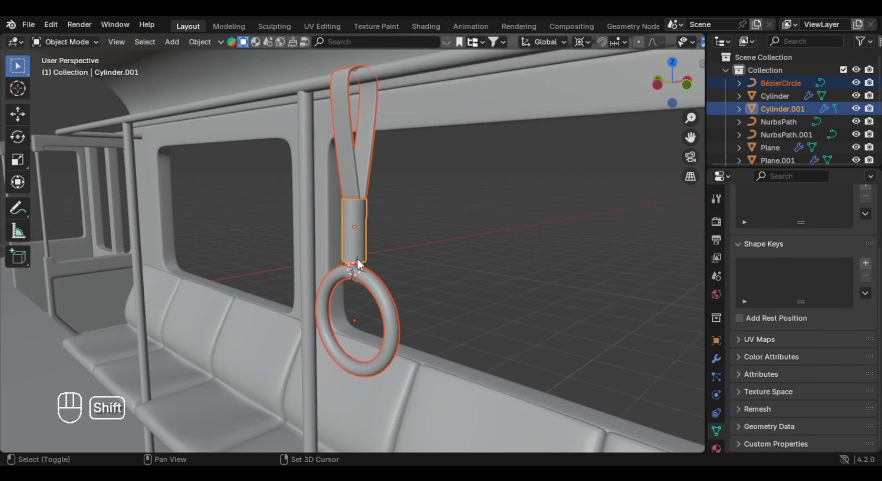
{"action": "left_click", "coordinate": [357, 259], "text": "shift"}
- Try rescaling the complete hanging handle assembly and its ring
{"action": "key", "text": "s"}
{"action": "right_click", "coordinate": [427, 264]}
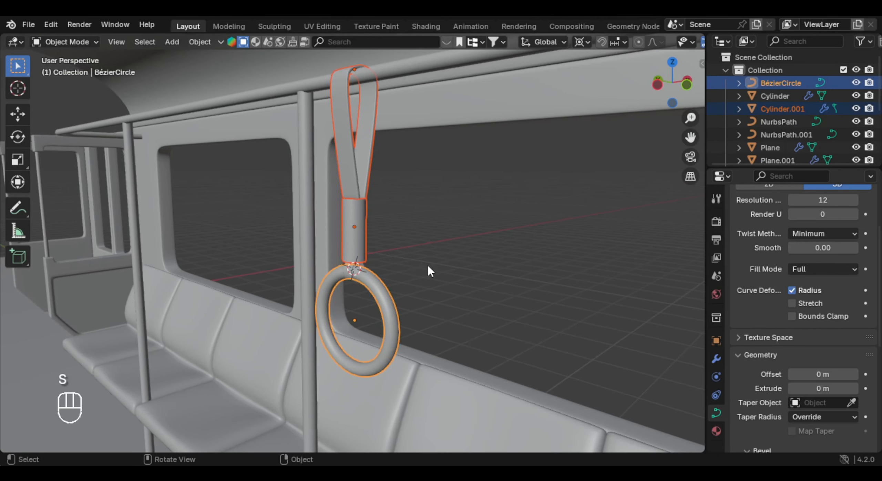
{"action": "left_click", "coordinate": [354, 268], "text": "shift"}
{"action": "key", "text": "s"}
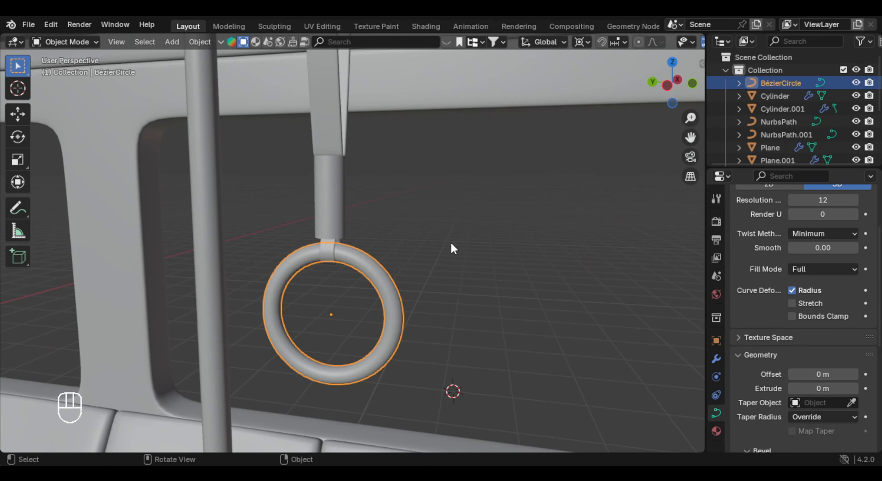
- Lower the ring curve's preview resolution to about 7
{"action": "scroll", "coordinate": [803, 310], "scroll_direction": "up", "scroll_amount": 5}
{"action": "scroll", "coordinate": [446, 273], "scroll_direction": "up", "scroll_amount": 4}
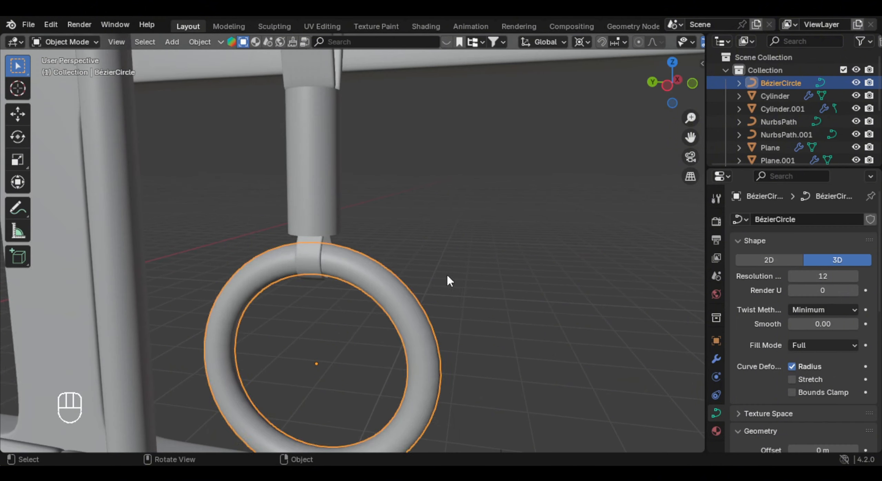
{"action": "key", "text": "Tab"}
{"action": "key", "text": "Tab"}
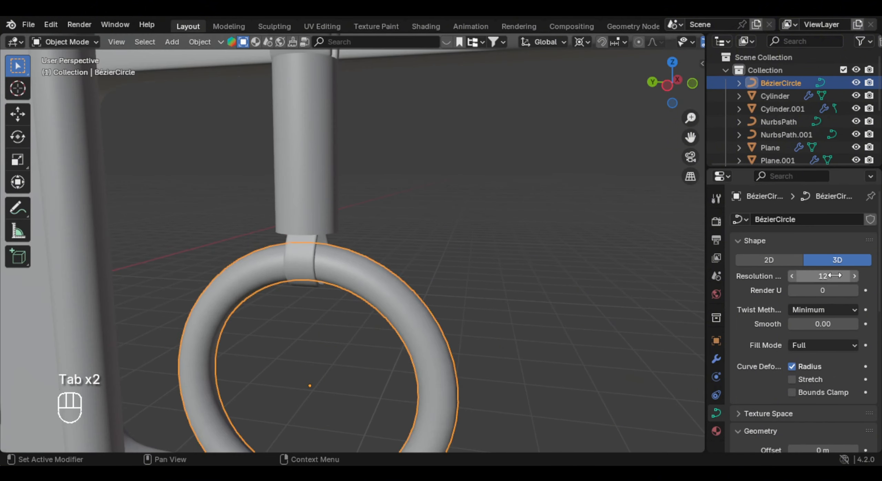
{"action": "left_click_drag", "start_coordinate": [834, 275], "coordinate": [822, 276]}
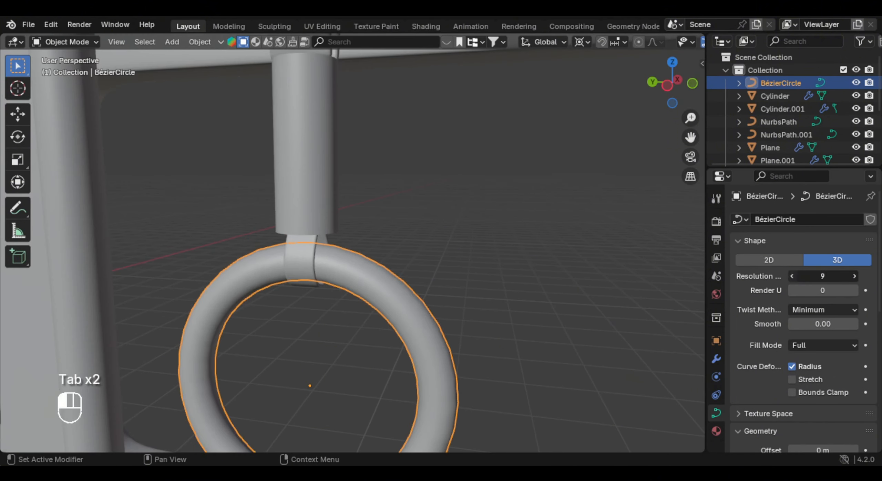
{"action": "left_click", "coordinate": [854, 276]}
- Convert the ring curve to a mesh
{"action": "scroll", "coordinate": [641, 263], "scroll_direction": "down", "scroll_amount": 2}
{"action": "scroll", "coordinate": [875, 262], "scroll_direction": "down", "scroll_amount": 11}
{"action": "right_click", "coordinate": [429, 224]}
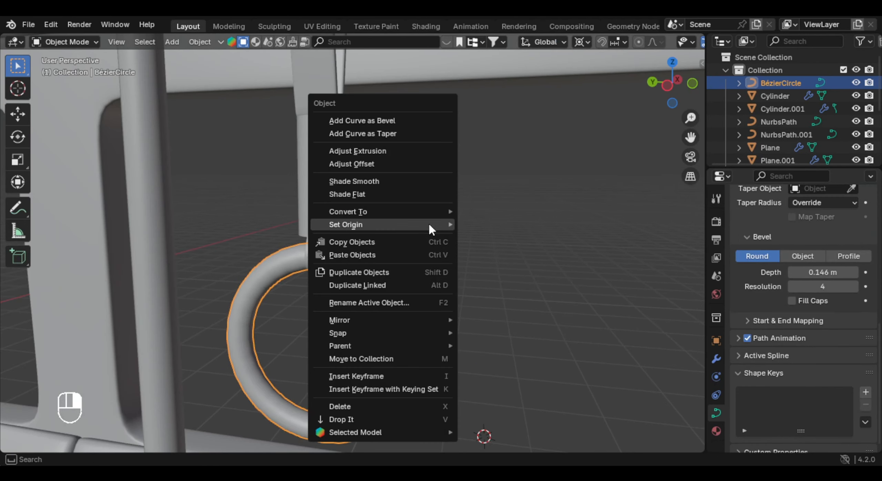
{"action": "mouse_move", "coordinate": [383, 210]}
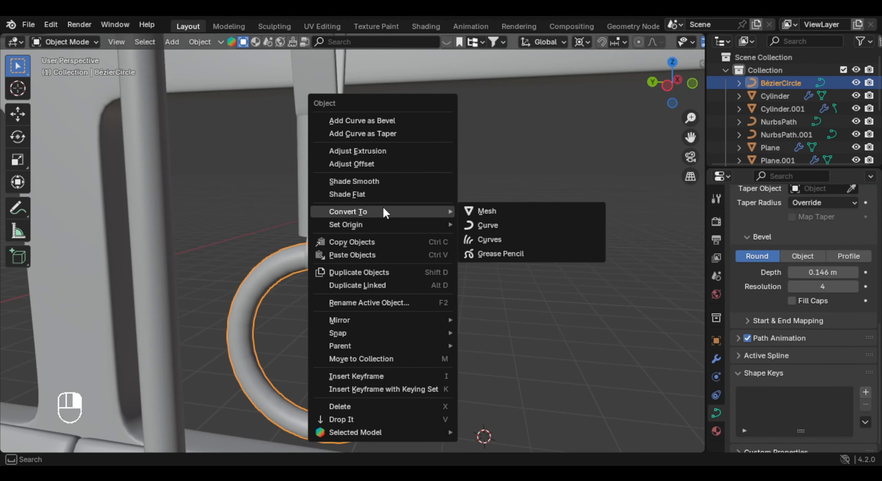
{"action": "left_click", "coordinate": [498, 213]}
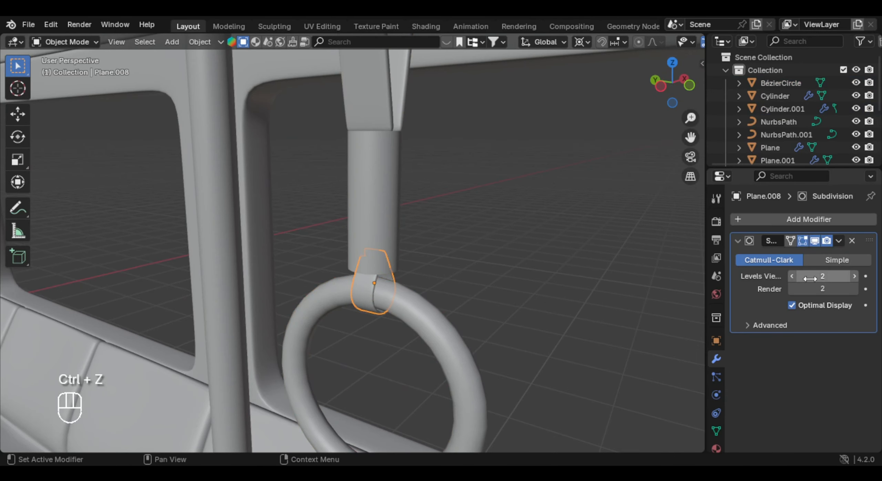
- Set the small loop's Subdivision viewport and render levels to 1 and apply the modifier
{"action": "middle_click_drag", "start_coordinate": [370, 300], "coordinate": [382, 289]}
{"action": "scroll", "coordinate": [383, 288], "scroll_direction": "up", "scroll_amount": 3}
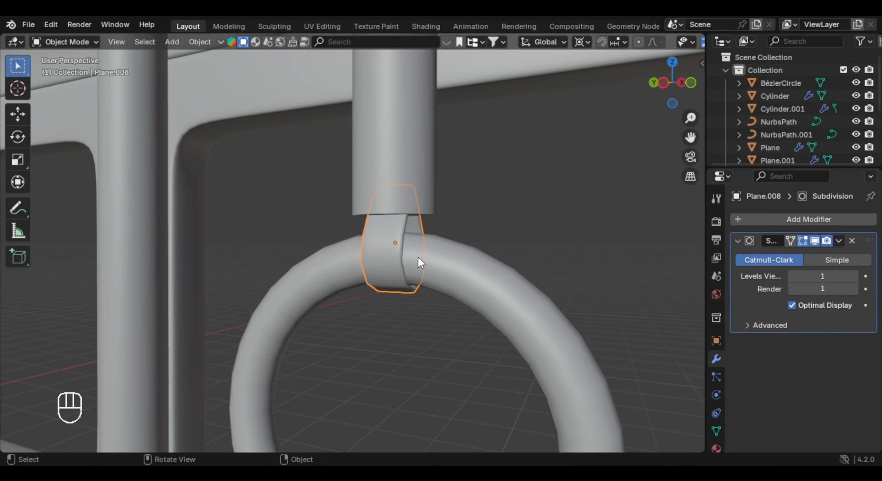
{"action": "middle_click_drag", "start_coordinate": [418, 258], "coordinate": [451, 260]}
{"action": "key", "text": "ctrl+a"}
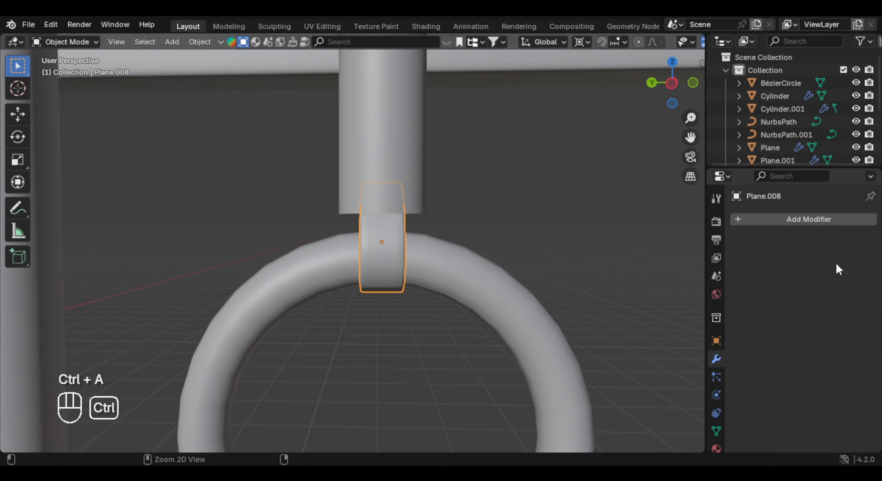
- Set the hanging strap's Subdivision viewport and render levels to 1 and apply the modifier
{"action": "middle_click_drag", "start_coordinate": [282, 255], "coordinate": [424, 238]}
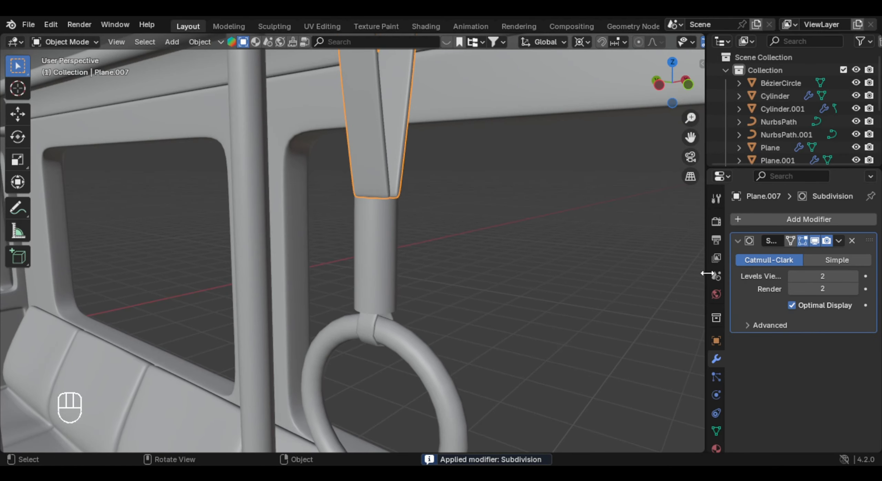
{"action": "middle_click_drag", "start_coordinate": [415, 164], "coordinate": [416, 297], "text": "shift"}
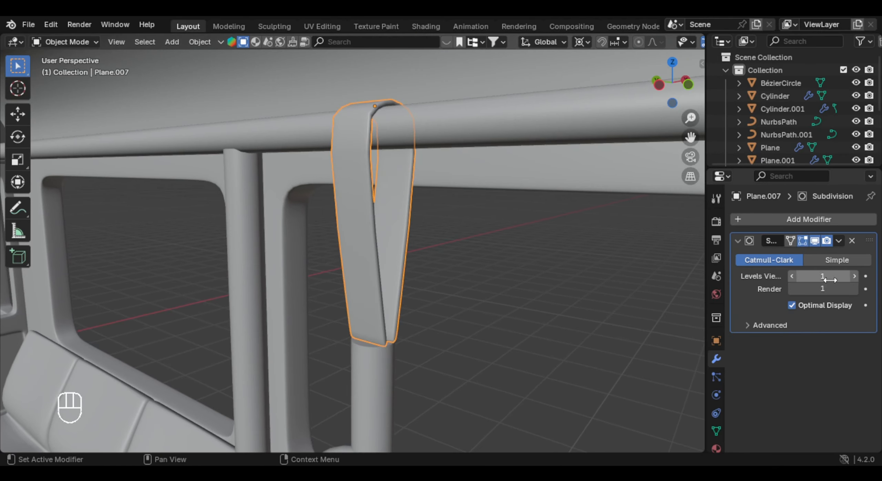
{"action": "key", "text": "ctrl+a"}
- Join the ring, small loop, cylindrical grip and hanging strap into one object with the strap active
{"action": "middle_click_drag", "start_coordinate": [460, 348], "coordinate": [450, 236], "text": "shift"}
{"action": "left_click", "coordinate": [412, 255]}
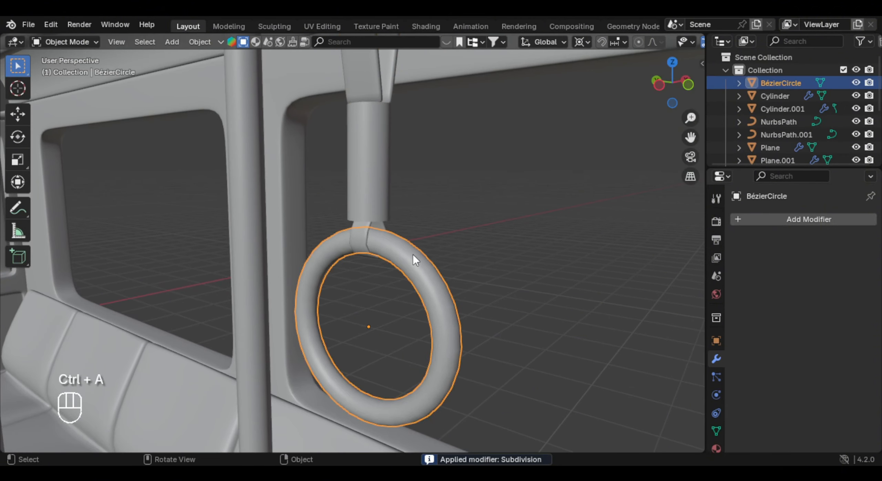
{"action": "left_click", "coordinate": [371, 243]}
{"action": "left_click", "coordinate": [433, 270]}
{"action": "left_click", "coordinate": [361, 241], "text": "shift"}
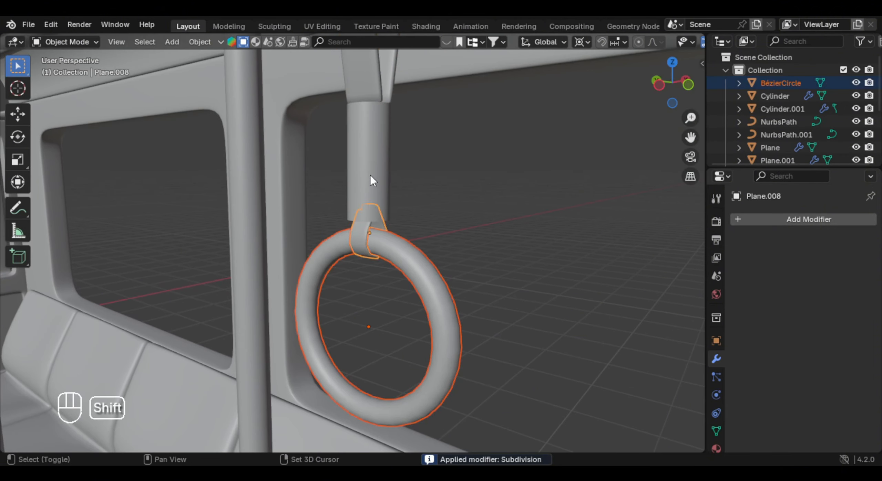
{"action": "left_click", "coordinate": [370, 175], "text": "shift"}
{"action": "middle_click_drag", "start_coordinate": [371, 175], "coordinate": [372, 205], "text": "shift"}
{"action": "left_click", "coordinate": [386, 157], "text": "shift"}
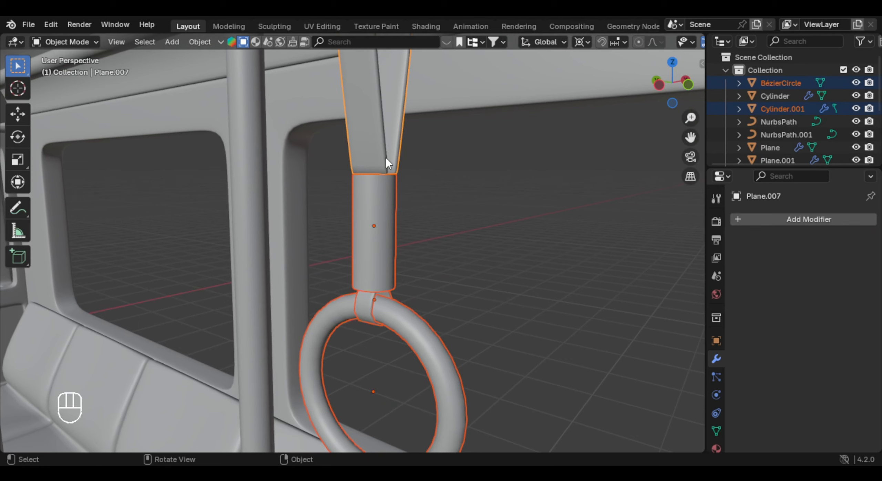
{"action": "key", "text": "ctrl+j"}
- Apply Shade Smooth to the joined strap handle
{"action": "right_click", "coordinate": [358, 199]}
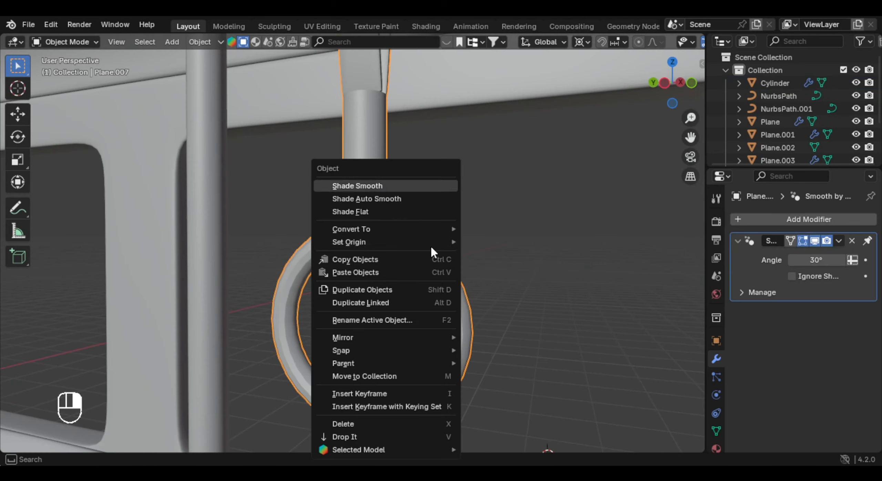
{"action": "left_click", "coordinate": [356, 188]}
{"action": "left_click", "coordinate": [455, 209]}
- Add a loop cut around the strap's cylindrical grip and bevel it by about 0.787 m to support both ends
{"action": "key", "text": "Tab"}
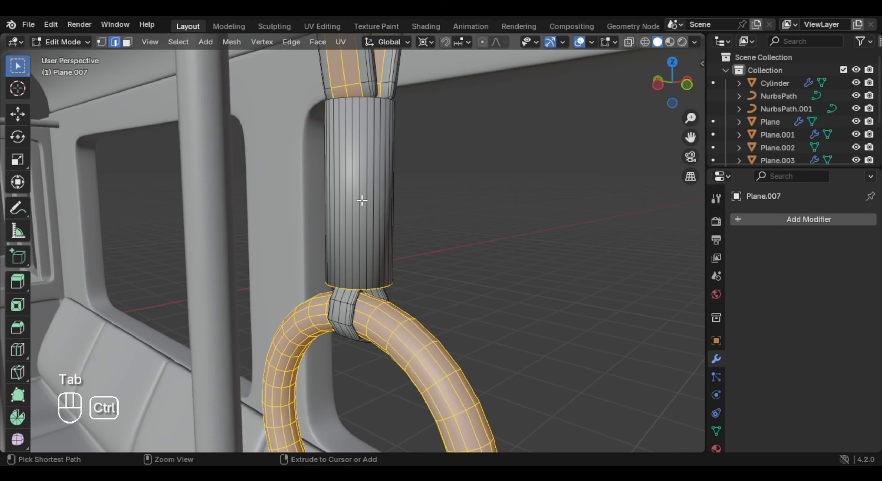
{"action": "key", "text": "ctrl+r"}
{"action": "double_click", "coordinate": [362, 200]}
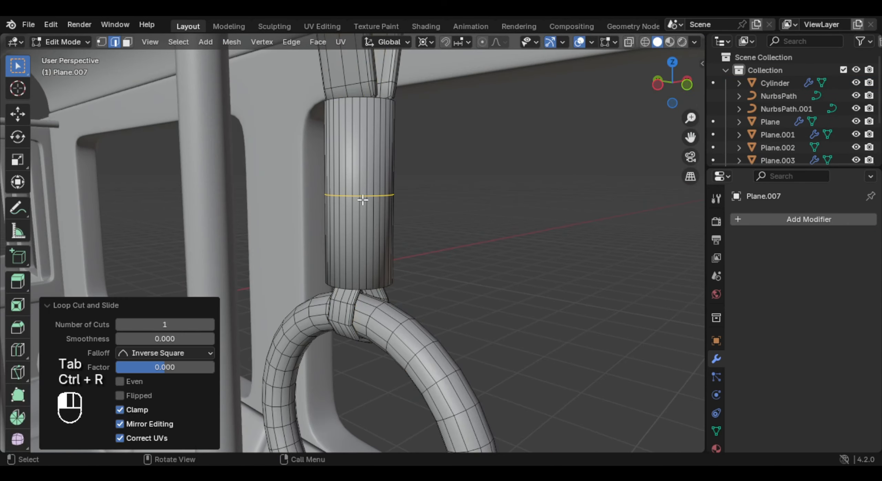
{"action": "key", "text": "ctrl+b"}
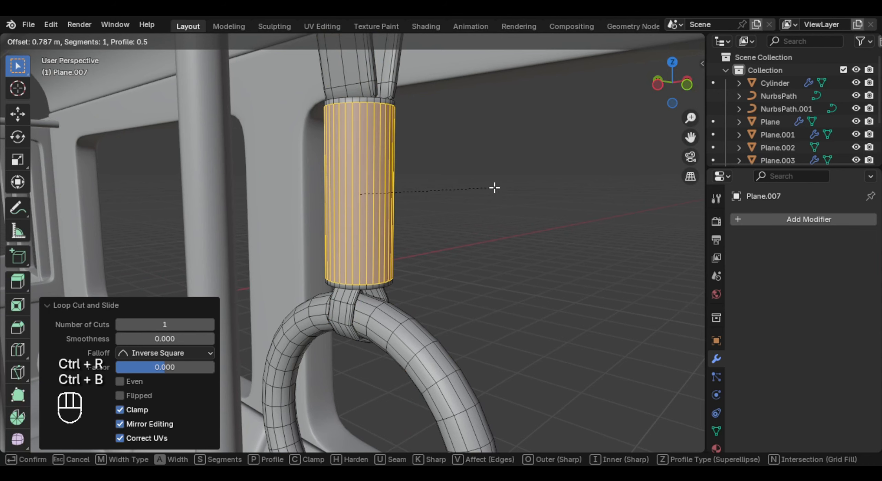
{"action": "left_click", "coordinate": [495, 188]}
{"action": "key", "text": "Tab"}
- Add an Array modifier to the strap handle with relative offset factors X 0 and Y 1.400
{"action": "scroll", "coordinate": [367, 224], "scroll_direction": "down", "scroll_amount": 7}
{"action": "middle_click_drag", "start_coordinate": [367, 224], "coordinate": [402, 234]}
{"action": "scroll", "coordinate": [403, 235], "scroll_direction": "down", "scroll_amount": 3}
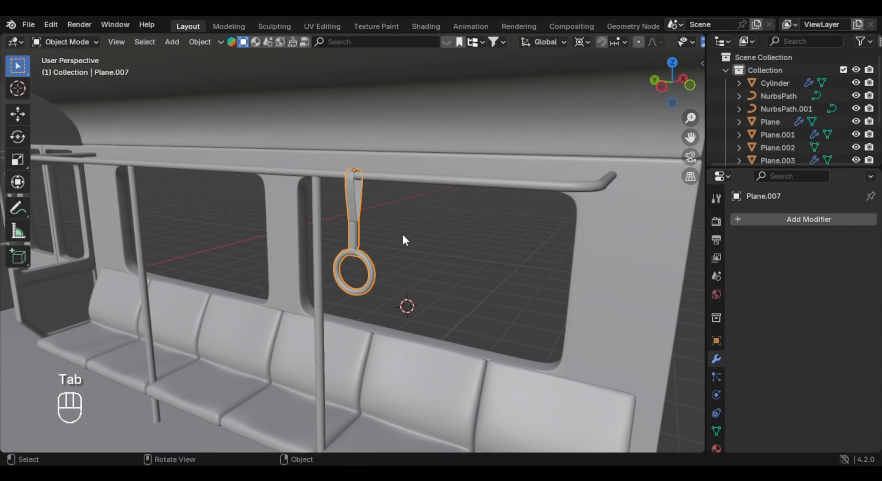
{"action": "left_click", "coordinate": [733, 220]}
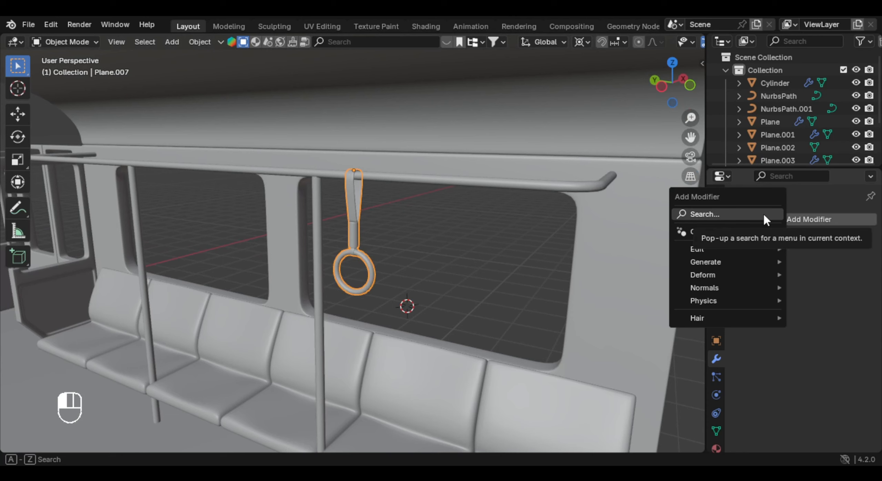
{"action": "left_click", "coordinate": [763, 213]}
{"action": "type", "text": "arr"}
{"action": "key", "text": "Return"}
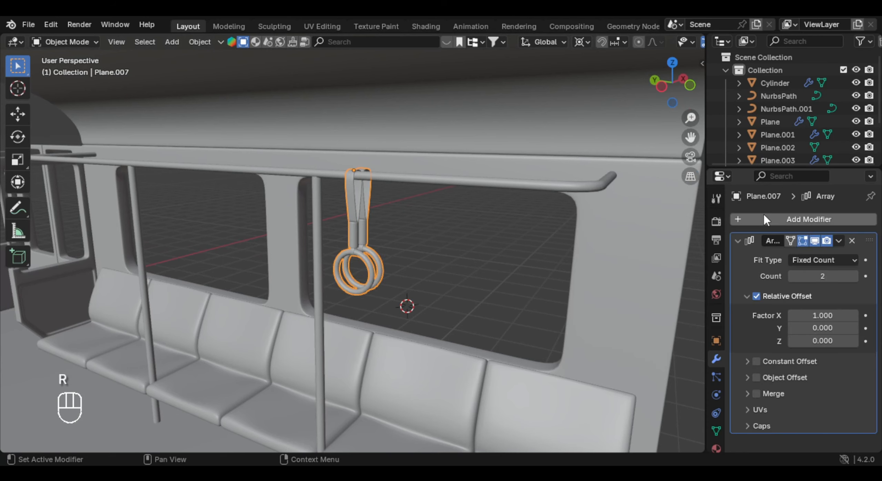
{"action": "double_click", "coordinate": [838, 316]}
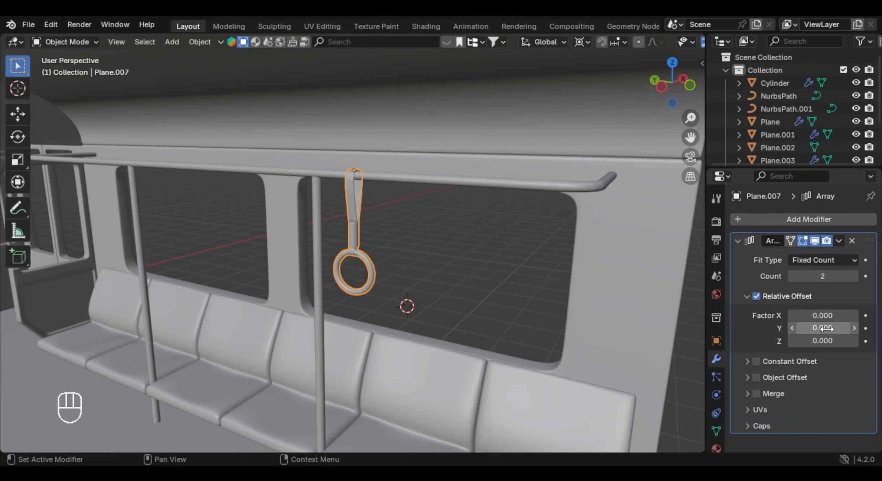
{"action": "left_click_drag", "start_coordinate": [825, 329], "coordinate": [844, 328]}
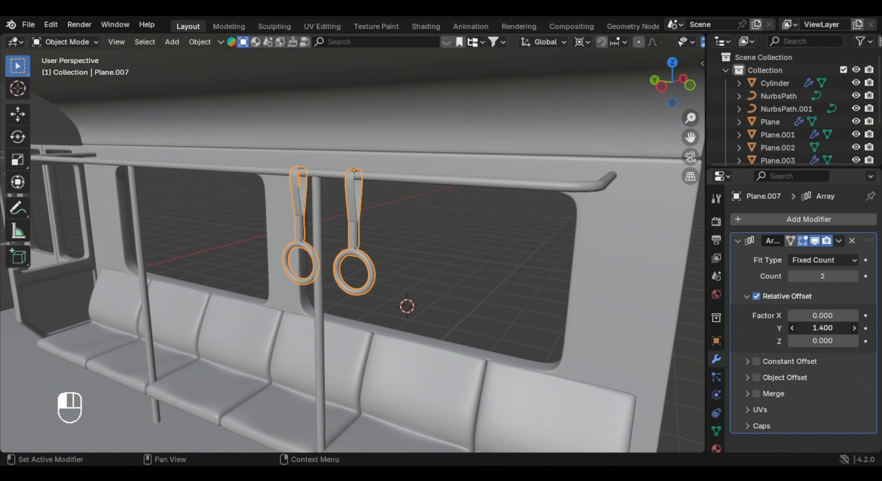
- Move the arrayed strap handles along the Y axis toward the end of the overhead rail
{"action": "middle_click_drag", "start_coordinate": [412, 234], "coordinate": [464, 236]}
{"action": "key", "text": "g"}
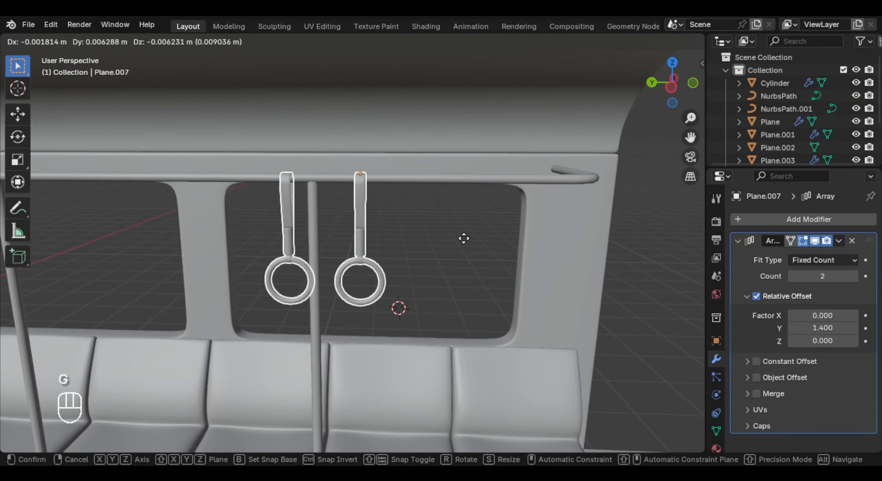
{"action": "key", "text": "x"}
{"action": "left_click", "coordinate": [486, 244]}
{"action": "key", "text": "g"}
{"action": "key", "text": "y"}
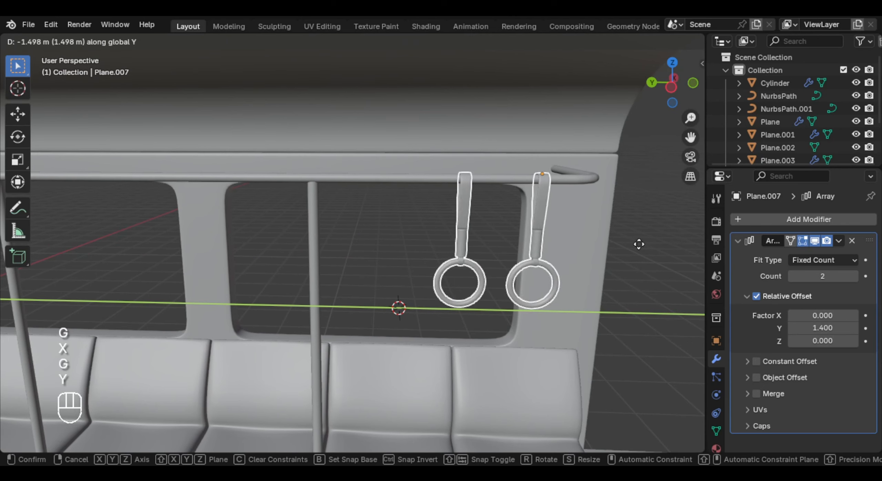
{"action": "left_click", "coordinate": [582, 244]}
- Shift the strap handles about 0.226 m along Y, away from the rail's end
{"action": "middle_click_drag", "start_coordinate": [582, 244], "coordinate": [460, 243]}
{"action": "scroll", "coordinate": [459, 243], "scroll_direction": "down", "scroll_amount": 3}
{"action": "key", "text": "g"}
{"action": "key", "text": "x"}
{"action": "key", "text": "y"}
{"action": "left_click", "coordinate": [441, 244]}
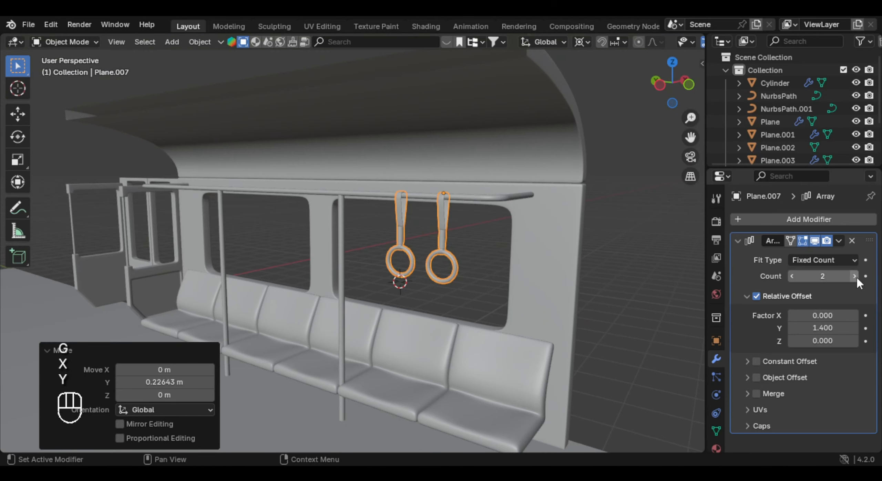
- Set the strap array's count to 8 and its relative Y offset to 2.180 to spread handles along the rail
{"action": "left_click", "coordinate": [854, 277]}
{"action": "left_click", "coordinate": [854, 277]}
{"action": "left_click", "coordinate": [854, 277]}
{"action": "left_click", "coordinate": [854, 276]}
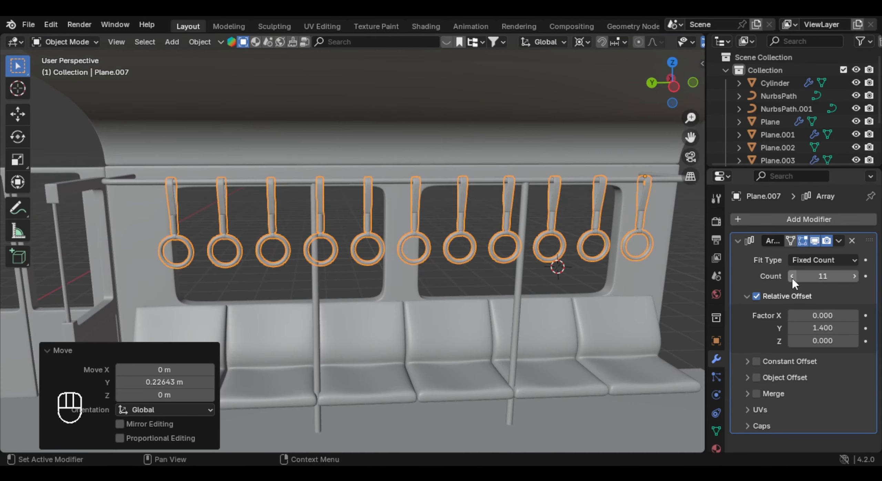
{"action": "left_click", "coordinate": [792, 277]}
{"action": "left_click", "coordinate": [792, 276]}
{"action": "left_click", "coordinate": [792, 277]}
{"action": "left_click_drag", "start_coordinate": [822, 328], "coordinate": [861, 328], "text": "shift"}
{"action": "middle_click_drag", "start_coordinate": [618, 272], "coordinate": [513, 211], "text": "shift"}
{"action": "scroll", "coordinate": [341, 205], "scroll_direction": "down", "scroll_amount": 5}
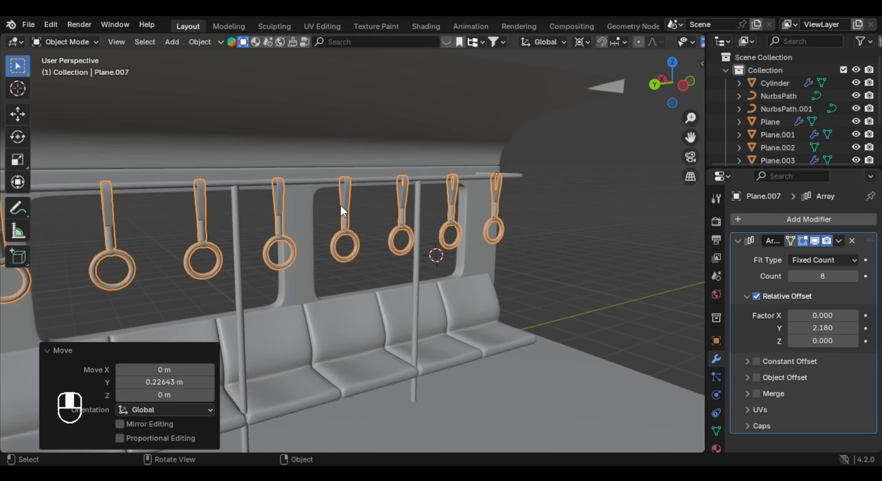
- Place the 3D cursor on the door frame beside the seat partition and add a mesh cylinder there
{"action": "middle_click_drag", "start_coordinate": [417, 212], "coordinate": [386, 278]}
{"action": "scroll", "coordinate": [417, 278], "scroll_direction": "up", "scroll_amount": 2}
{"action": "middle_click_drag", "start_coordinate": [386, 278], "coordinate": [396, 276], "text": "shift"}
{"action": "scroll", "coordinate": [396, 272], "scroll_direction": "up", "scroll_amount": 2}
{"action": "middle_click_drag", "start_coordinate": [396, 269], "coordinate": [374, 248]}
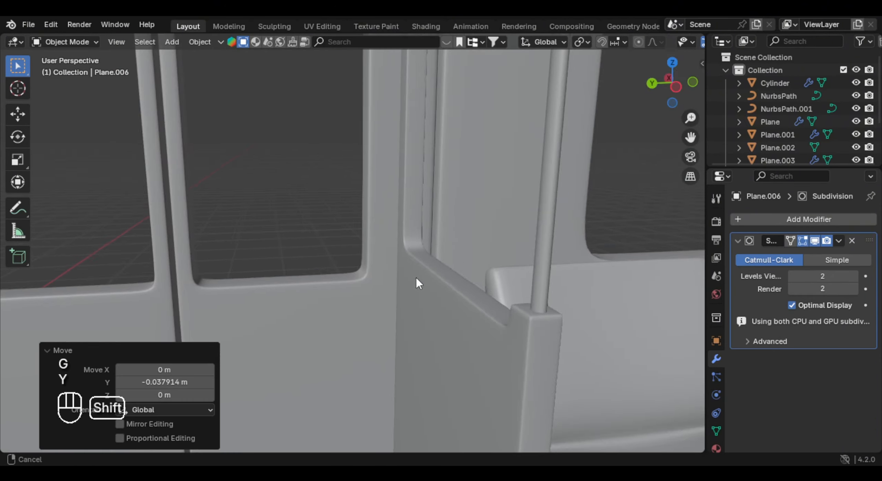
{"action": "scroll", "coordinate": [387, 212], "scroll_direction": "up", "scroll_amount": 2}
{"action": "middle_click_drag", "start_coordinate": [387, 212], "coordinate": [385, 201], "text": "shift"}
{"action": "right_click", "coordinate": [387, 211], "text": "shift"}
{"action": "key", "text": "shift+a"}
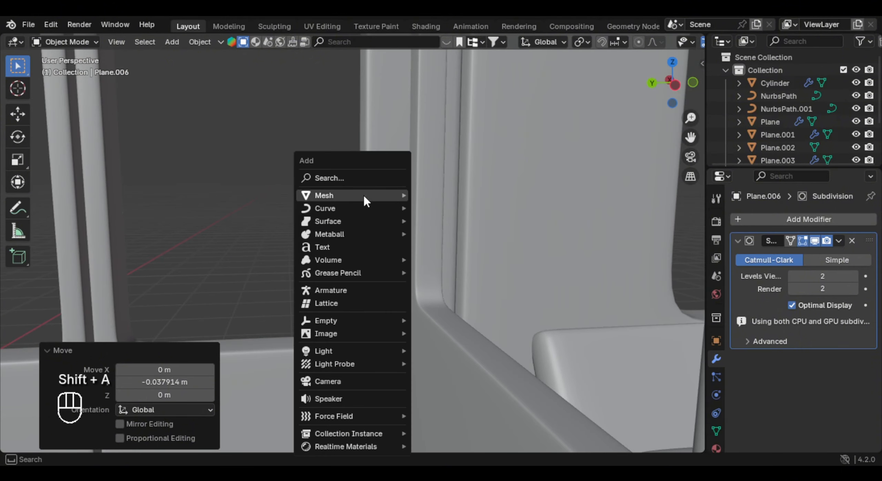
{"action": "mouse_move", "coordinate": [393, 212]}
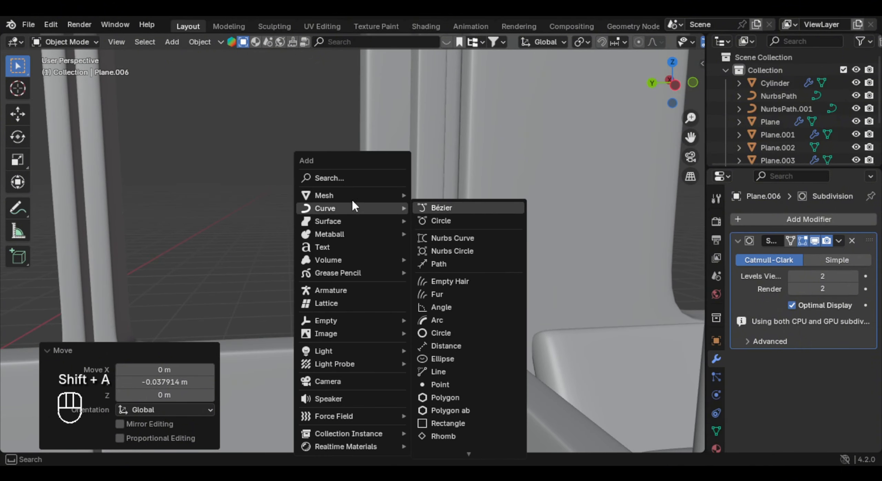
{"action": "mouse_move", "coordinate": [358, 197]}
{"action": "left_click", "coordinate": [447, 265]}
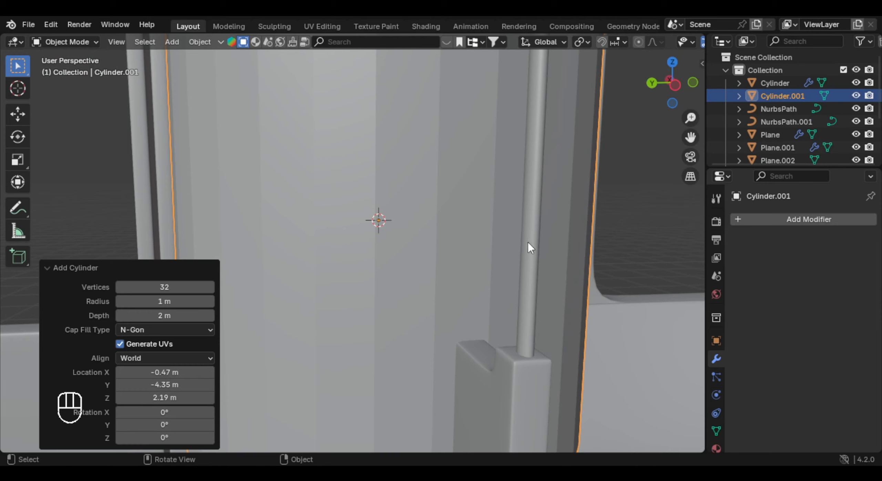
- Rotate the new cylinder 90° about the Y axis
{"action": "key", "text": "r"}
{"action": "key", "text": "x"}
{"action": "key", "text": "y"}
{"action": "key", "text": "KP_9"}
{"action": "key", "text": "KP_0"}
{"action": "key", "text": "Return"}
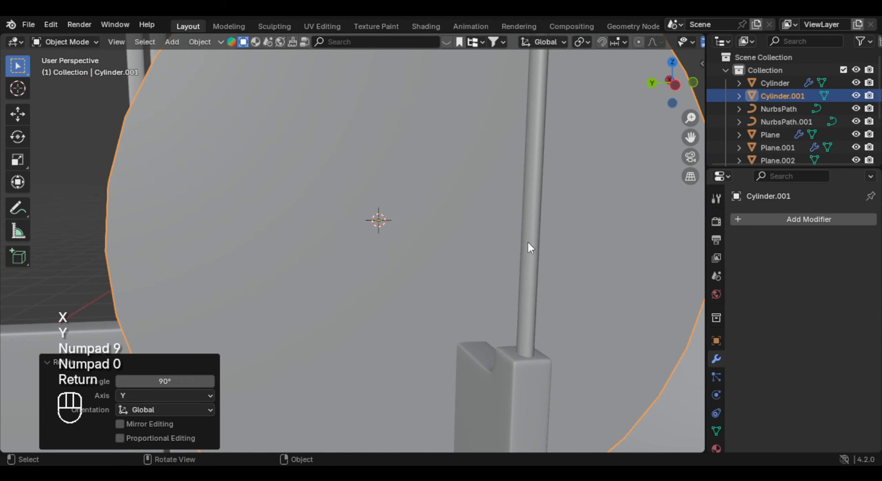
- Scale the cylinder down to a small peg and move it about -0.022 m along X at the door frame
{"action": "key", "text": "s"}
{"action": "left_click", "coordinate": [452, 204]}
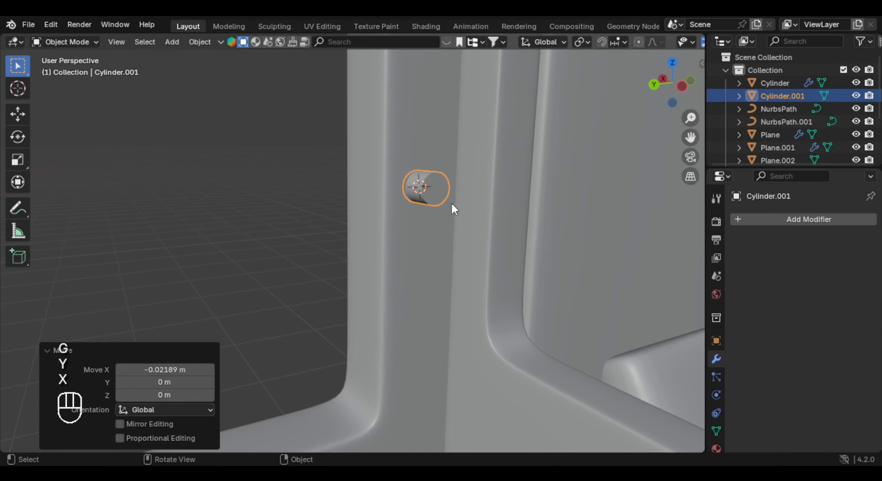
{"action": "middle_click_drag", "start_coordinate": [452, 205], "coordinate": [450, 217]}
- Isolate the small cylinder and delete its end cap face on the negative X side
{"action": "key", "text": "KP_Divide"}
{"action": "key", "text": "Tab"}
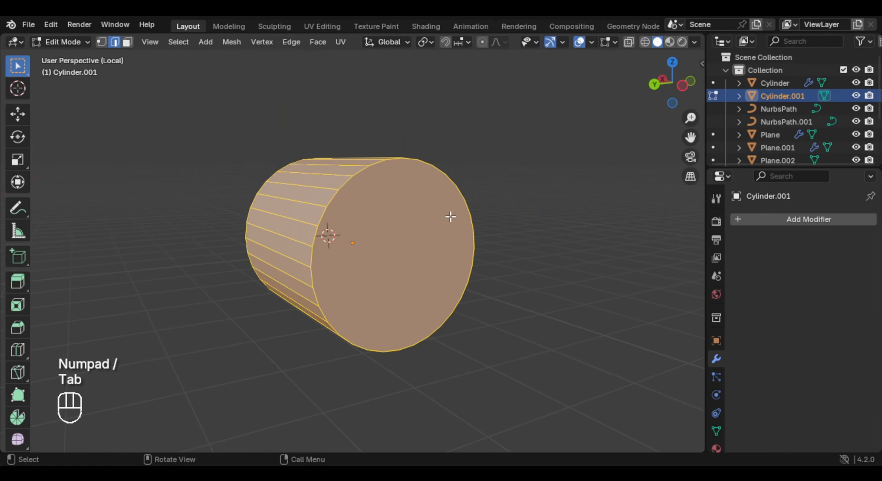
{"action": "key", "text": "3"}
{"action": "left_click", "coordinate": [436, 236]}
{"action": "key", "text": "x"}
{"action": "left_click", "coordinate": [408, 265]}
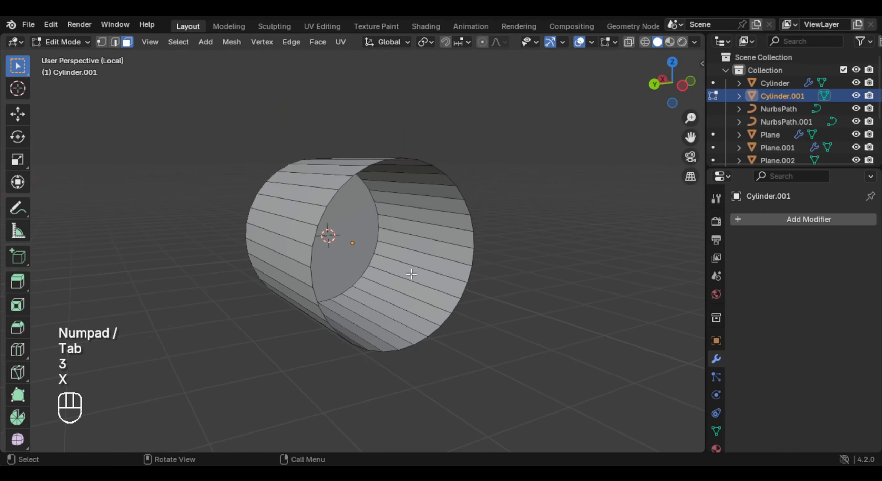
- Snap the 3D cursor to the lowest vertex of the cylinder's open rim
{"action": "left_click", "coordinate": [405, 358]}
{"action": "middle_click_drag", "start_coordinate": [405, 359], "coordinate": [421, 340]}
{"action": "key", "text": "shift+s"}
{"action": "left_click", "coordinate": [438, 370]}
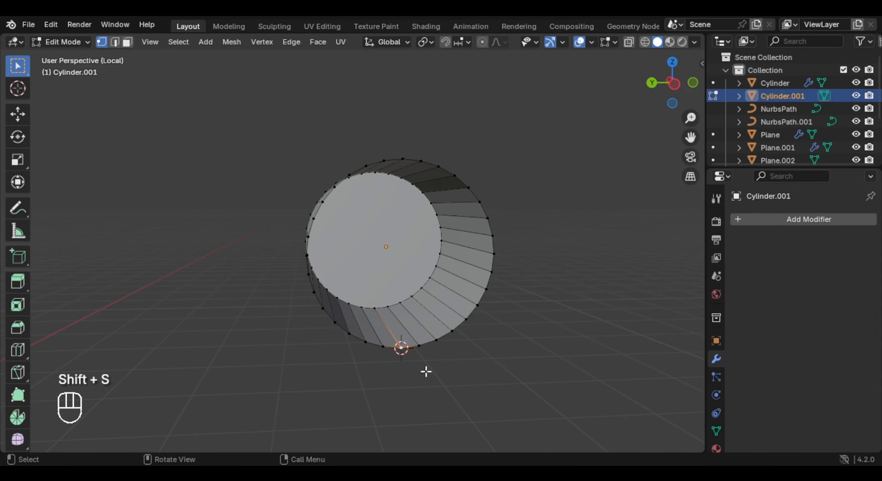
- Select the cylinder's whole open rim and activate the Spin tool with its axis set to Y
{"action": "middle_click_drag", "start_coordinate": [425, 371], "coordinate": [349, 276]}
{"action": "left_click", "coordinate": [388, 235]}
{"action": "left_click", "coordinate": [388, 228], "text": "alt"}
{"action": "mouse_move", "coordinate": [431, 234]}
{"action": "middle_mouse_down"}
{"action": "mouse_move", "coordinate": [401, 233]}
{"action": "mouse_move", "coordinate": [420, 233]}
{"action": "middle_mouse_up"}
{"action": "scroll", "coordinate": [16, 283], "scroll_direction": "down", "scroll_amount": 5}
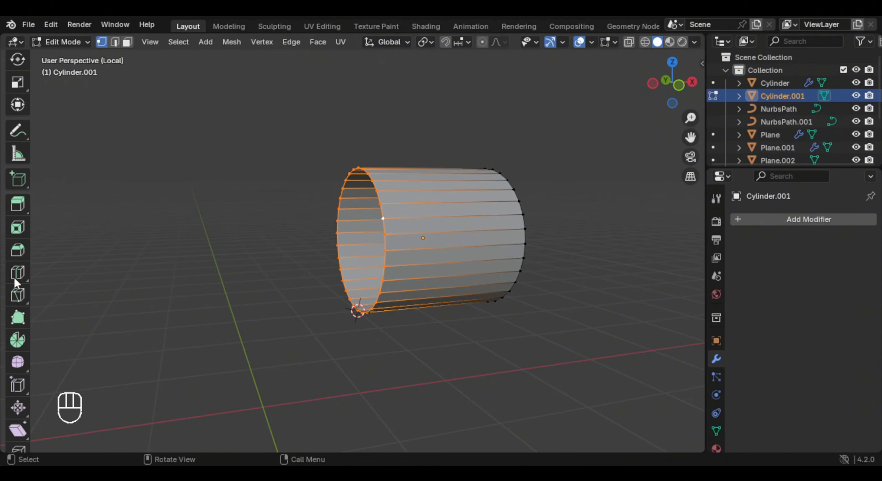
{"action": "middle_click_drag", "start_coordinate": [241, 277], "coordinate": [269, 272]}
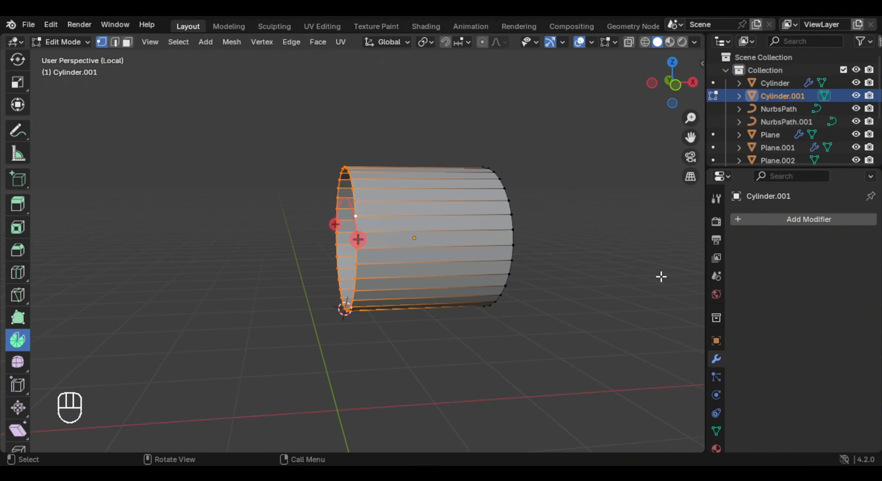
{"action": "left_click", "coordinate": [717, 198]}
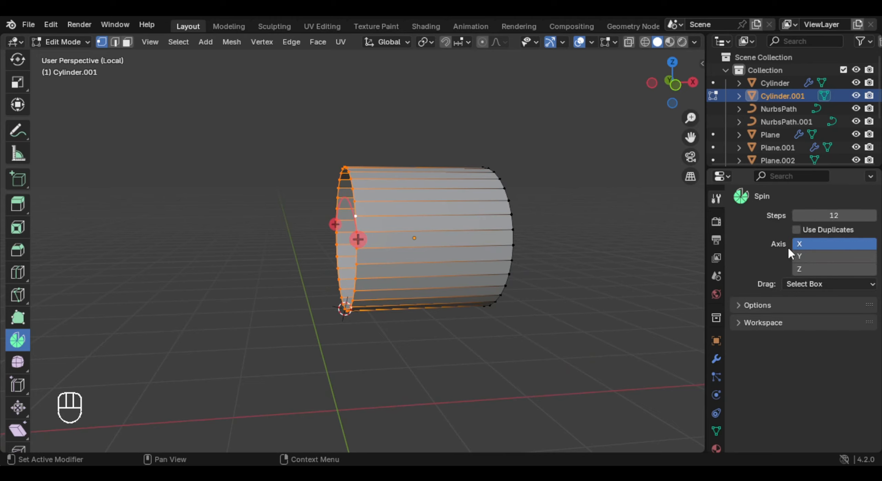
{"action": "left_click", "coordinate": [831, 268]}
{"action": "left_click", "coordinate": [830, 256]}
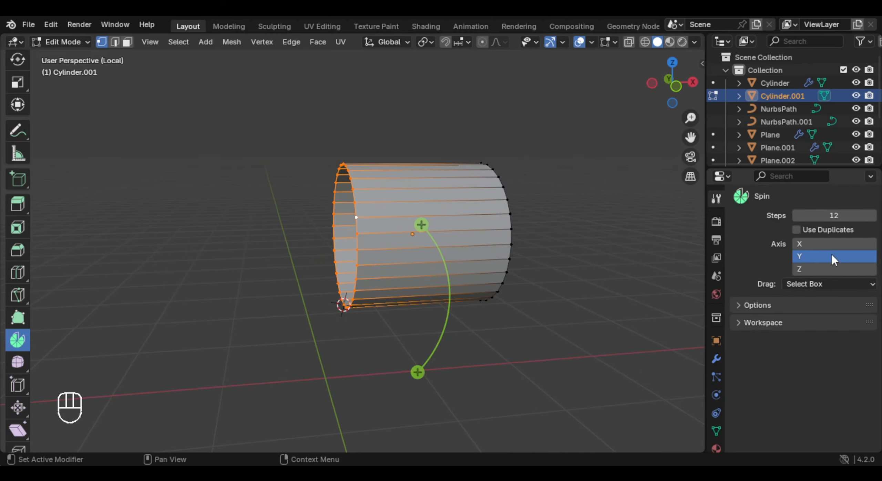
- Spin the open rim downward by about 84.8° around Y with 3 steps
{"action": "middle_click_drag", "start_coordinate": [344, 221], "coordinate": [339, 204]}
{"action": "left_click_drag", "start_coordinate": [412, 216], "coordinate": [279, 286]}
{"action": "middle_click_drag", "start_coordinate": [279, 286], "coordinate": [357, 276], "text": "shift"}
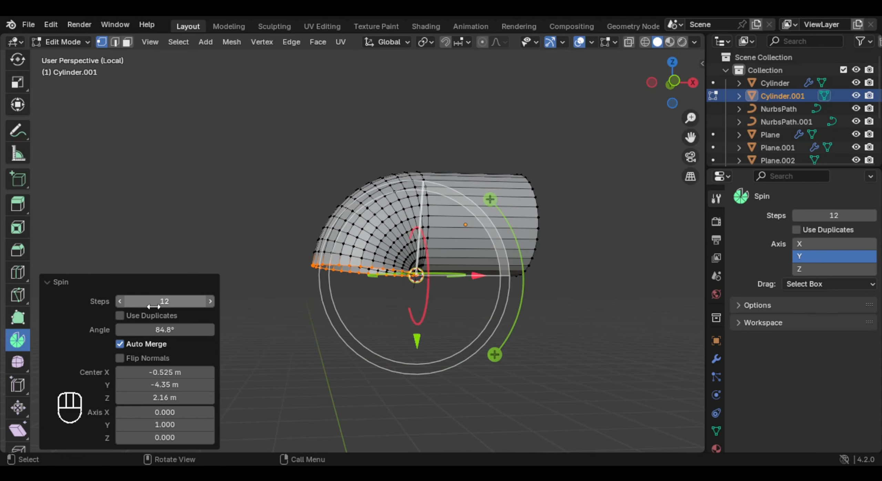
{"action": "left_click_drag", "start_coordinate": [126, 301], "coordinate": [121, 306]}
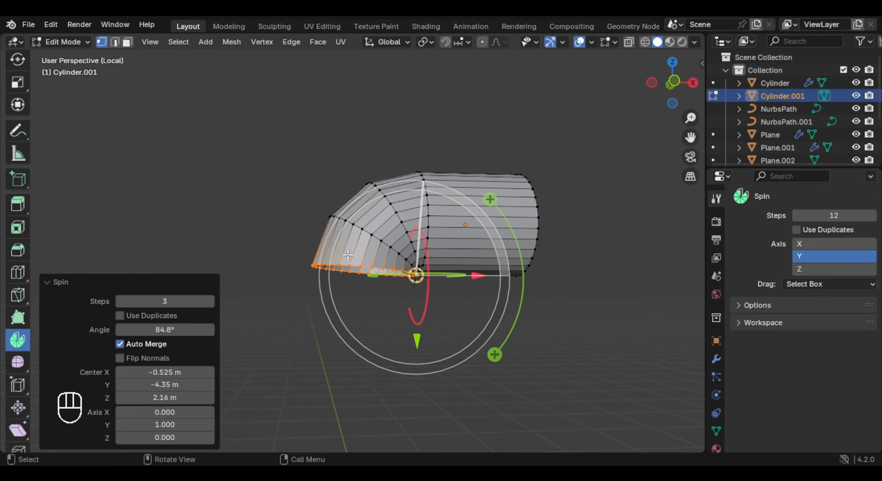
- Refine the spin to 4 steps with its centre at Z 2.07 m and adjust the bend angle
{"action": "middle_click_drag", "start_coordinate": [474, 221], "coordinate": [429, 258]}
{"action": "scroll", "coordinate": [425, 263], "scroll_direction": "down", "scroll_amount": 2}
{"action": "mouse_move", "coordinate": [424, 267]}
{"action": "middle_mouse_down"}
{"action": "mouse_move", "coordinate": [417, 276]}
{"action": "mouse_move", "coordinate": [427, 274]}
{"action": "middle_mouse_up"}
{"action": "mouse_move", "coordinate": [198, 400]}
{"action": "left_mouse_down"}
{"action": "mouse_move", "coordinate": [206, 400]}
{"action": "mouse_move", "coordinate": [194, 401]}
{"action": "left_mouse_up"}
{"action": "left_click_drag", "start_coordinate": [194, 400], "coordinate": [192, 400]}
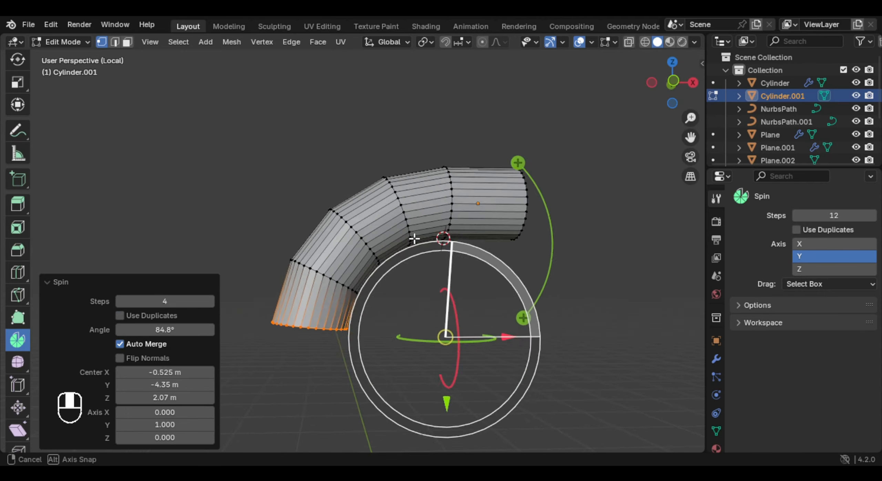
{"action": "middle_click_drag", "start_coordinate": [414, 239], "coordinate": [412, 267]}
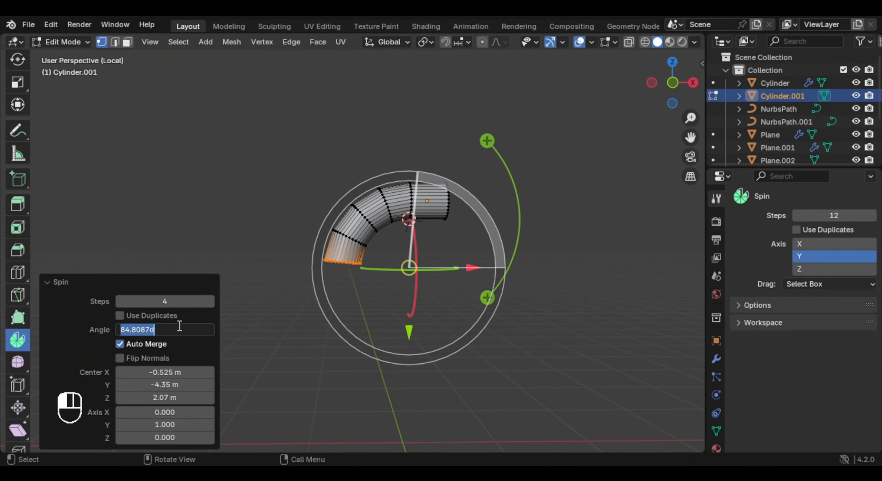
{"action": "key", "text": "Return"}
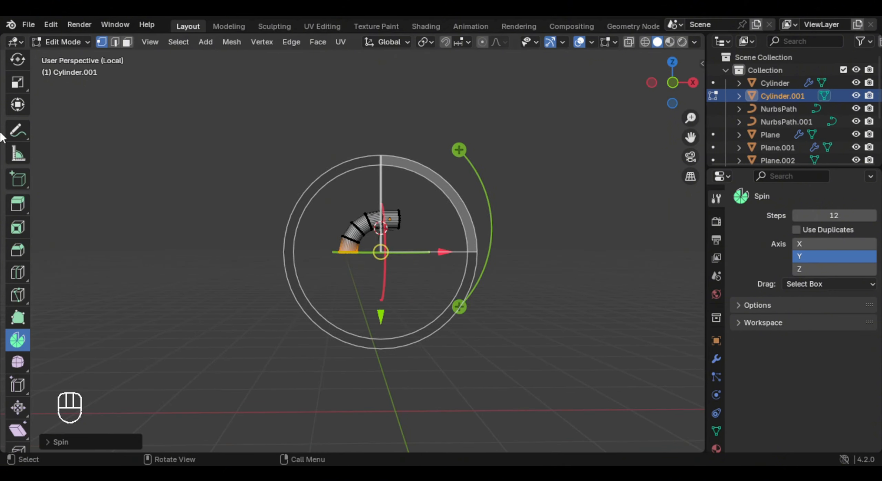
- Extrude the bent tube's open end straight down along Z and return from local view to the full carriage
{"action": "scroll", "coordinate": [20, 83], "scroll_direction": "up", "scroll_amount": 3}
{"action": "left_click", "coordinate": [19, 67]}
{"action": "key", "text": "e"}
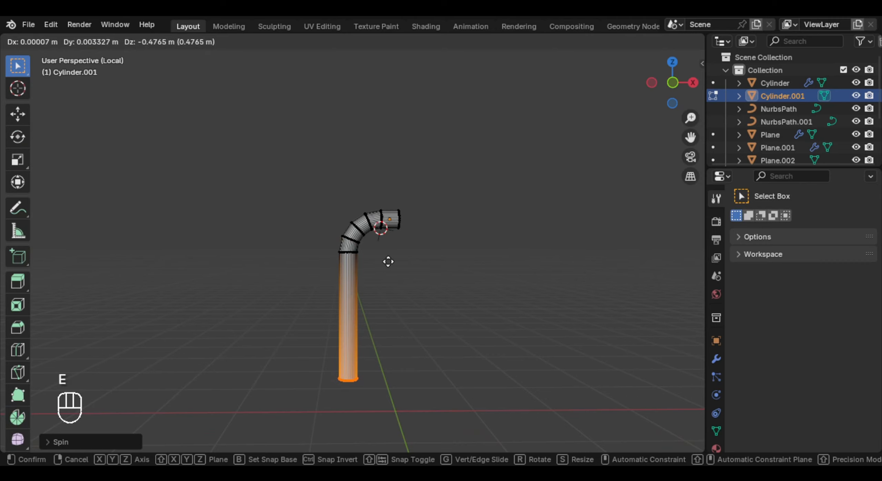
{"action": "key", "text": "z"}
{"action": "left_click", "coordinate": [396, 327]}
{"action": "key", "text": "KP_Divide"}
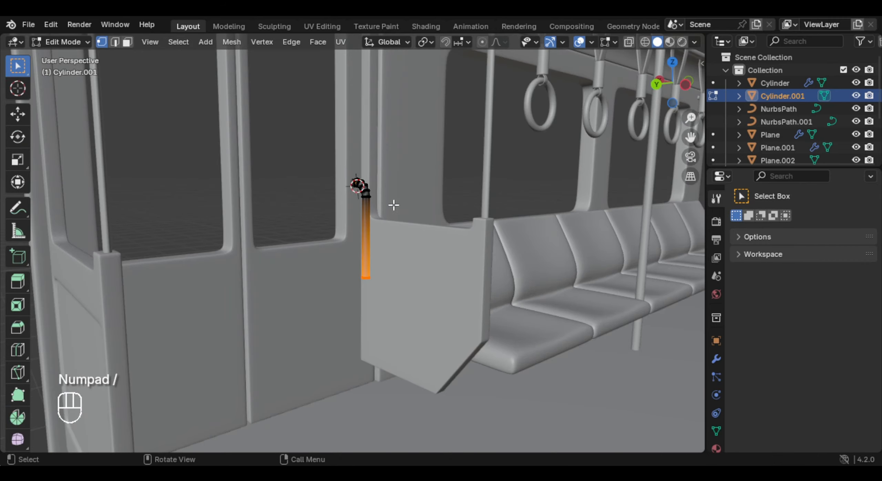
- Lower the grab bar's bottom end along Z, leave mesh editing and shade the bar smooth
{"action": "key", "text": "g"}
{"action": "key", "text": "z"}
{"action": "left_click", "coordinate": [429, 334]}
{"action": "mouse_move", "coordinate": [396, 327]}
{"action": "middle_mouse_down"}
{"action": "mouse_move", "coordinate": [397, 299]}
{"action": "mouse_move", "coordinate": [396, 323]}
{"action": "middle_mouse_up"}
{"action": "key", "text": "Tab"}
{"action": "scroll", "coordinate": [386, 261], "scroll_direction": "up", "scroll_amount": 3}
{"action": "middle_click_drag", "start_coordinate": [386, 262], "coordinate": [417, 238]}
{"action": "right_click", "coordinate": [308, 159]}
{"action": "left_click", "coordinate": [320, 186]}
- Move the grab bar along the global X axis toward the carriage wall beside the door
{"action": "key", "text": "g"}
{"action": "key", "text": "x"}
{"action": "key", "text": "y"}
{"action": "key", "text": "x"}
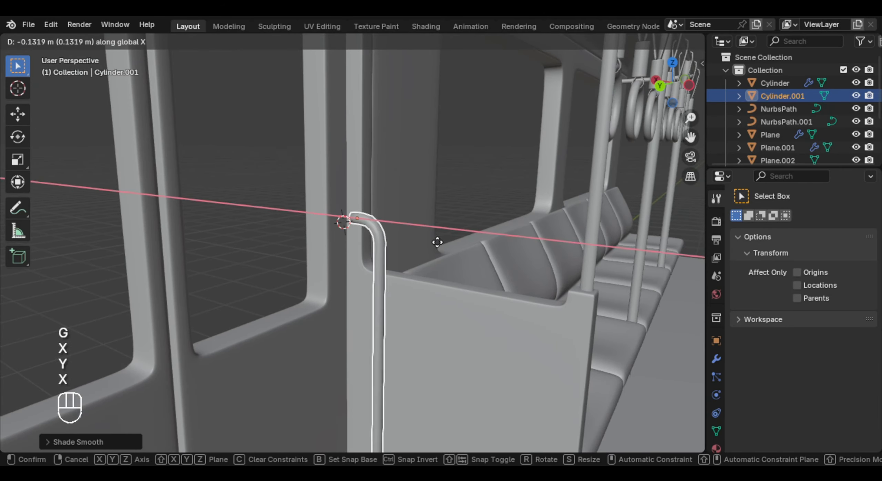
{"action": "left_click", "coordinate": [449, 245]}
{"action": "middle_click_drag", "start_coordinate": [449, 246], "coordinate": [248, 229]}
- Extrude the end face of the grab bar's bent top toward the wall
{"action": "key", "text": "KP_Divide"}
{"action": "middle_click_drag", "start_coordinate": [326, 229], "coordinate": [75, 323], "text": "shift"}
{"action": "scroll", "coordinate": [171, 335], "scroll_direction": "up", "scroll_amount": 4}
{"action": "key", "text": "Tab"}
{"action": "middle_click_drag", "start_coordinate": [237, 303], "coordinate": [341, 273], "text": "shift"}
{"action": "scroll", "coordinate": [241, 304], "scroll_direction": "up", "scroll_amount": 3}
{"action": "scroll", "coordinate": [341, 273], "scroll_direction": "up", "scroll_amount": 2}
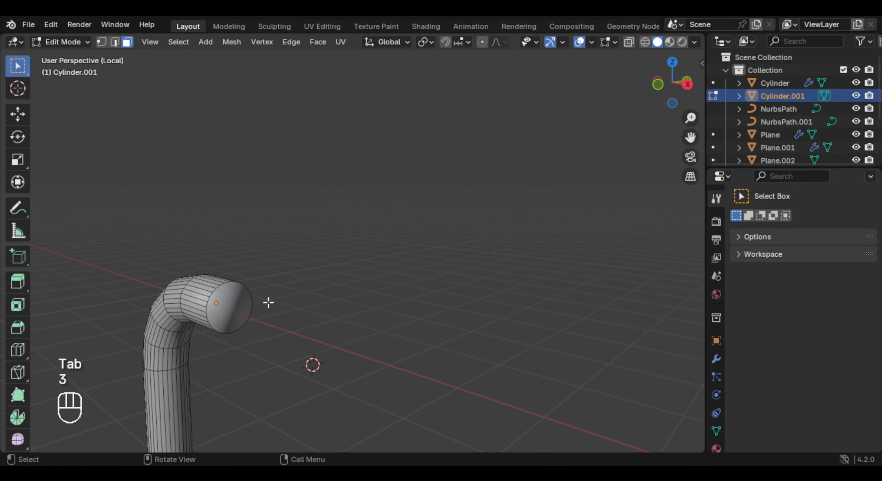
{"action": "key", "text": "KP_Divide"}
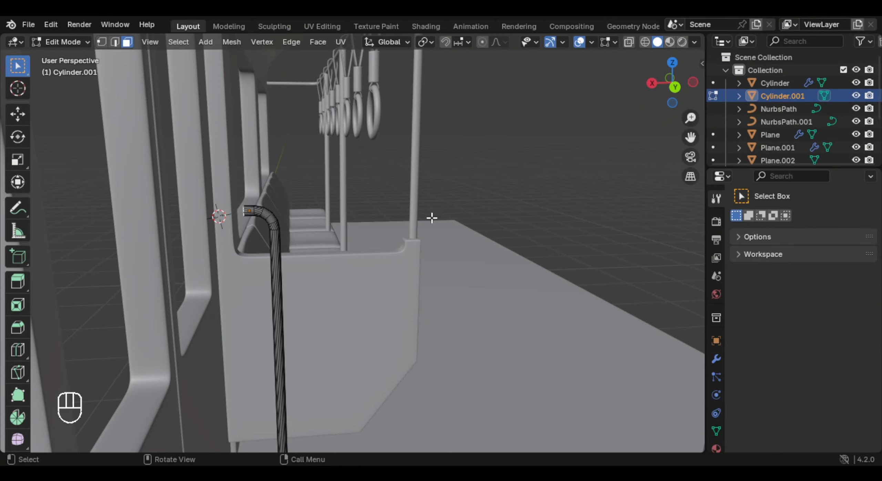
{"action": "key", "text": "e"}
{"action": "left_click", "coordinate": [402, 223]}
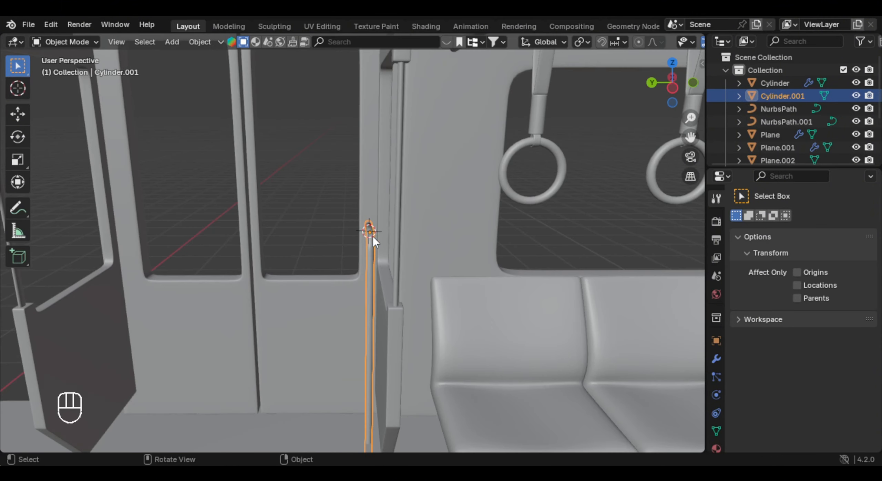
- Duplicate the grab bar and move the copy along Y to the partition across the doorway
{"action": "key", "text": "shift+d"}
{"action": "right_click", "coordinate": [413, 217]}
{"action": "key", "text": "g"}
{"action": "key", "text": "x"}
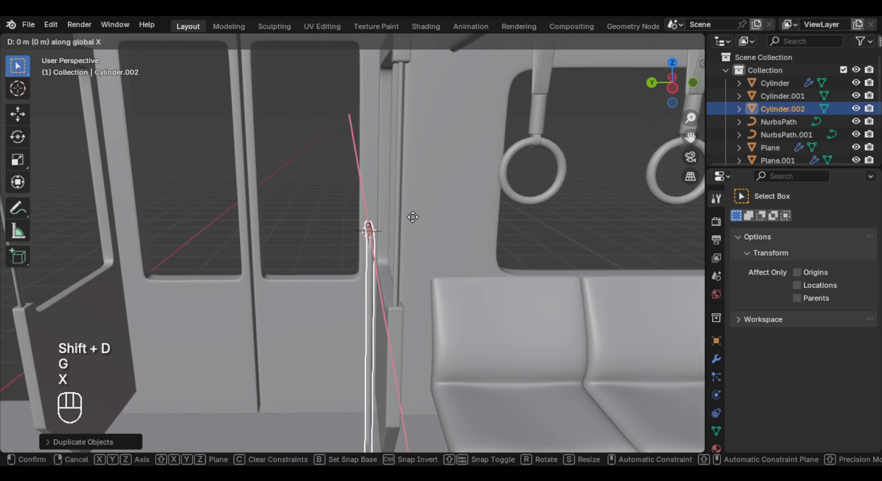
{"action": "key", "text": "y"}
{"action": "left_click", "coordinate": [154, 234]}
{"action": "middle_click_drag", "start_coordinate": [189, 229], "coordinate": [245, 216], "text": "shift"}
- Join the two door grab bars into one object
{"action": "left_click", "coordinate": [392, 224], "text": "shift"}
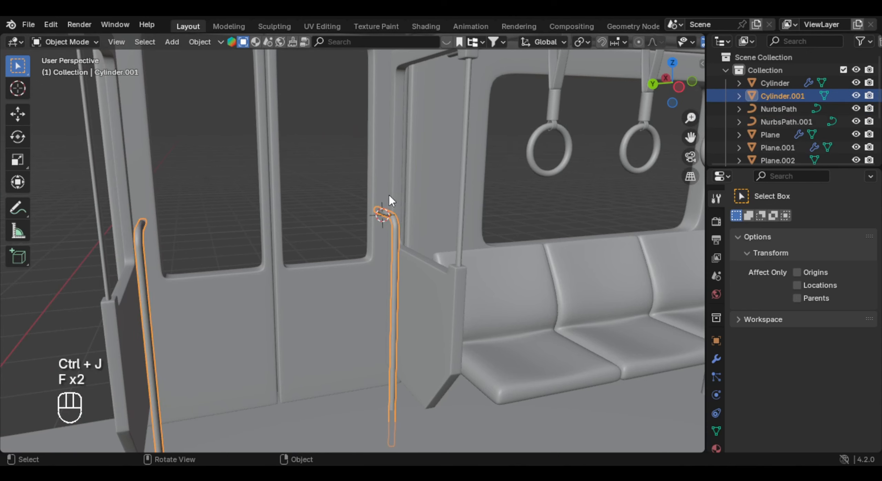
{"action": "key", "text": "g"}
{"action": "right_click", "coordinate": [387, 172]}
{"action": "middle_click_drag", "start_coordinate": [387, 172], "coordinate": [409, 244]}
- Select the partitions on both sides of the door and join them into one object
{"action": "left_click", "coordinate": [401, 269]}
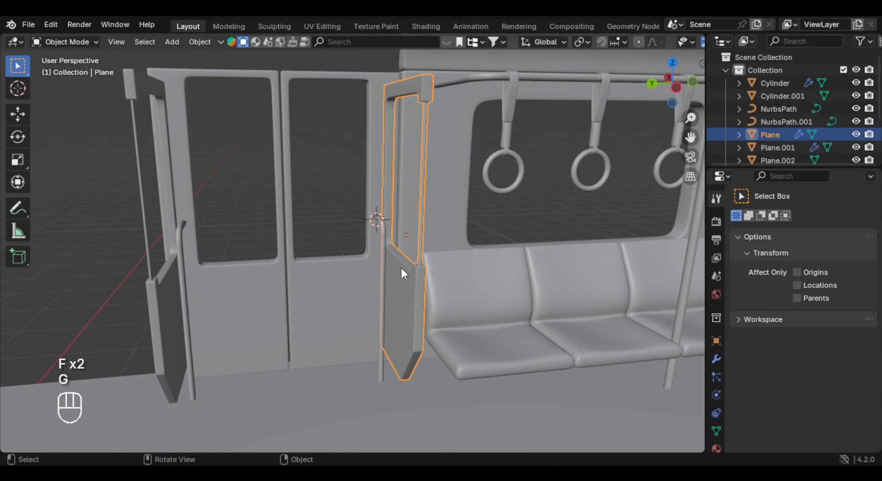
{"action": "left_click", "coordinate": [163, 288], "text": "shift"}
{"action": "left_click", "coordinate": [392, 284]}
{"action": "left_click", "coordinate": [170, 291], "text": "shift"}
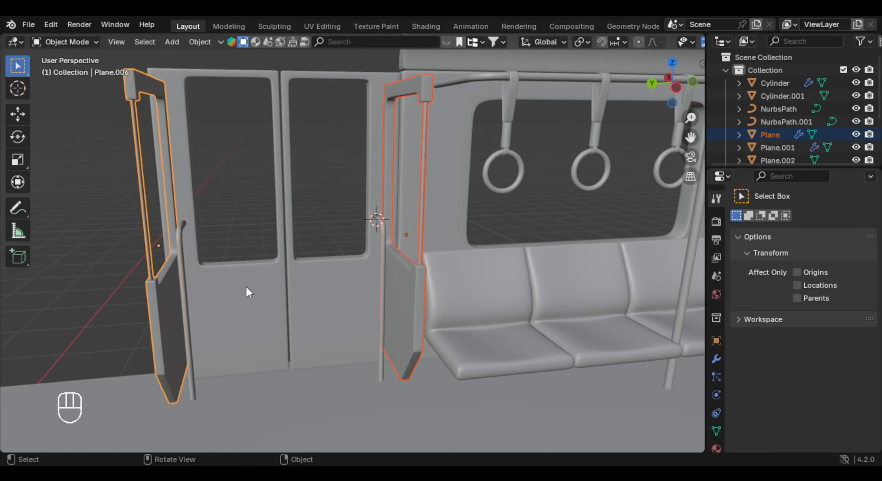
{"action": "mouse_move", "coordinate": [246, 286]}
{"action": "middle_mouse_down"}
{"action": "mouse_move", "coordinate": [358, 269]}
{"action": "mouse_move", "coordinate": [246, 280]}
{"action": "middle_mouse_up"}
{"action": "key", "text": "ctrl+j"}
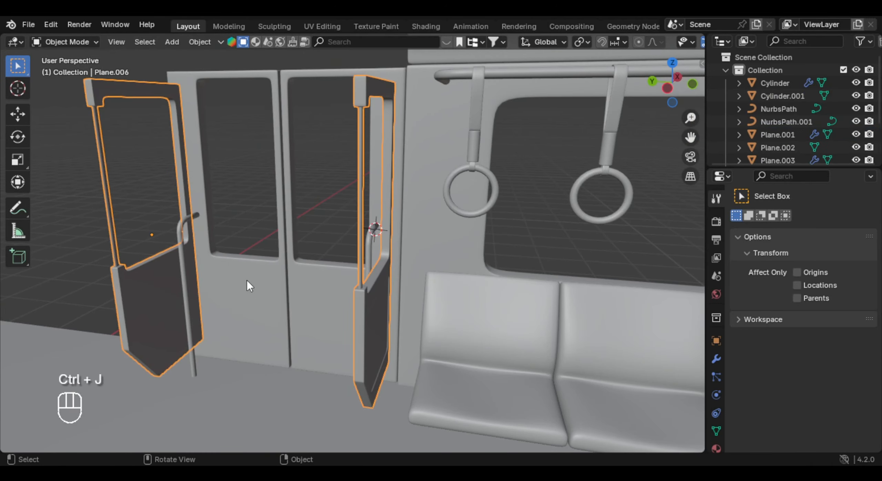
{"action": "key", "text": "g"}
{"action": "right_click", "coordinate": [312, 224]}
{"action": "scroll", "coordinate": [313, 228], "scroll_direction": "down", "scroll_amount": 5}
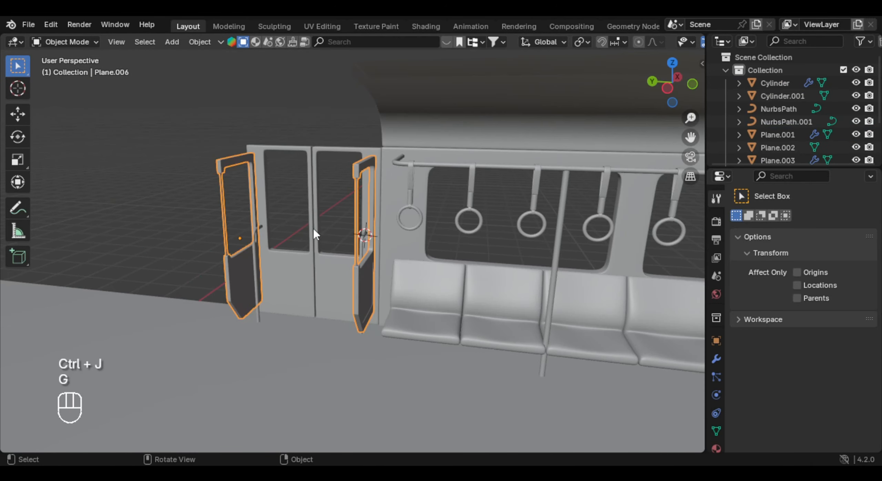
- Set the preview resolution of both vertical pole curves to 8
{"action": "middle_click_drag", "start_coordinate": [312, 229], "coordinate": [358, 237]}
{"action": "left_click", "coordinate": [348, 258]}
{"action": "key", "text": "Tab"}
{"action": "key", "text": "Tab"}
{"action": "middle_click_drag", "start_coordinate": [510, 245], "coordinate": [396, 222], "text": "shift"}
{"action": "scroll", "coordinate": [398, 256], "scroll_direction": "up", "scroll_amount": 4}
{"action": "right_click", "coordinate": [336, 223]}
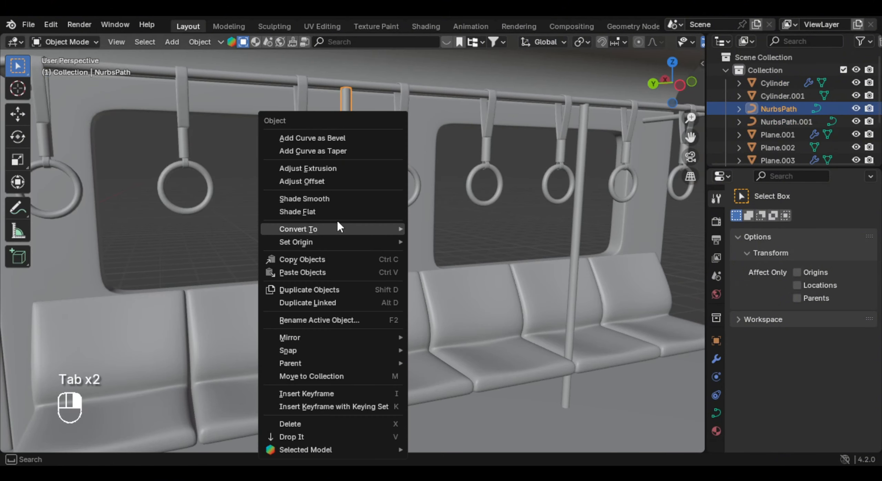
{"action": "left_click", "coordinate": [716, 413]}
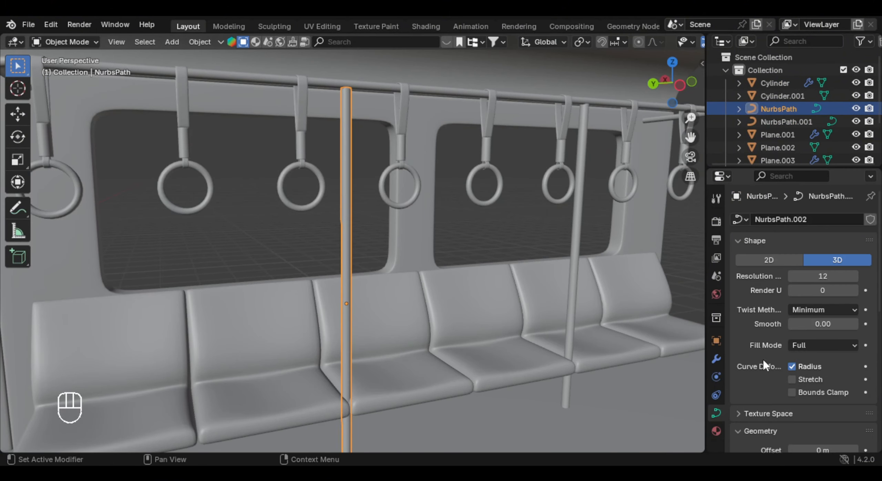
{"action": "left_click", "coordinate": [791, 276]}
{"action": "left_click", "coordinate": [791, 275]}
{"action": "left_click", "coordinate": [790, 275]}
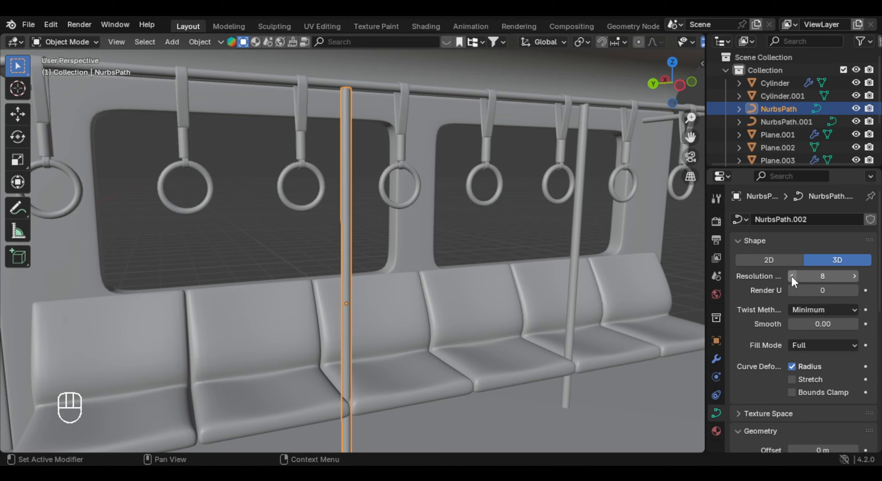
{"action": "left_click", "coordinate": [791, 276]}
{"action": "left_click", "coordinate": [577, 221]}
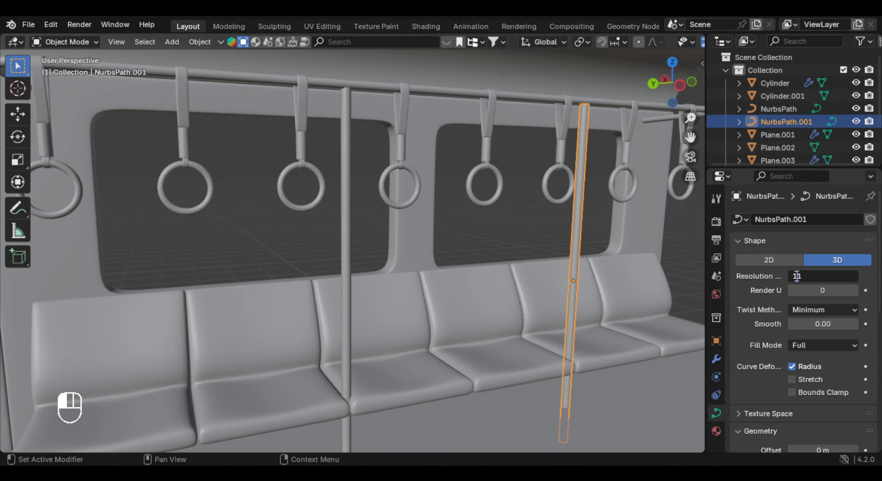
- Convert both vertical pole curves to meshes
{"action": "left_click", "coordinate": [345, 207]}
{"action": "right_click", "coordinate": [381, 200]}
{"action": "mouse_move", "coordinate": [337, 230]}
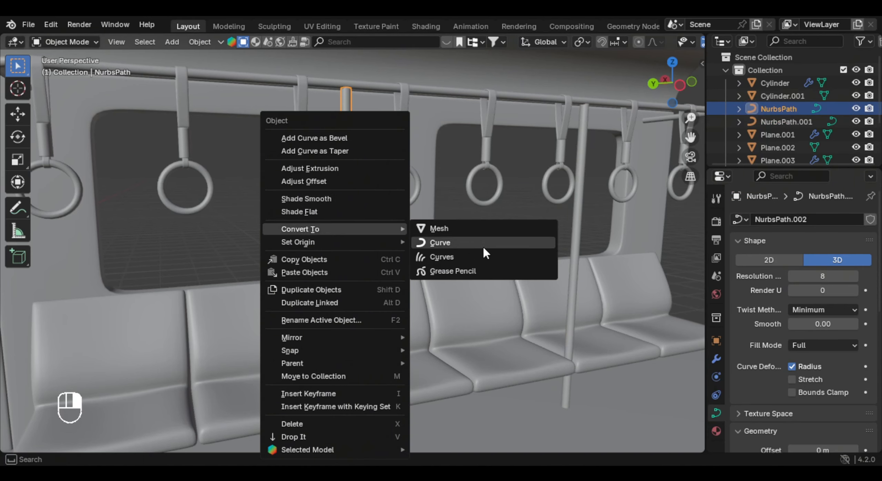
{"action": "left_click", "coordinate": [456, 227]}
{"action": "left_click", "coordinate": [574, 228]}
{"action": "right_click", "coordinate": [574, 228]}
{"action": "mouse_move", "coordinate": [567, 221]}
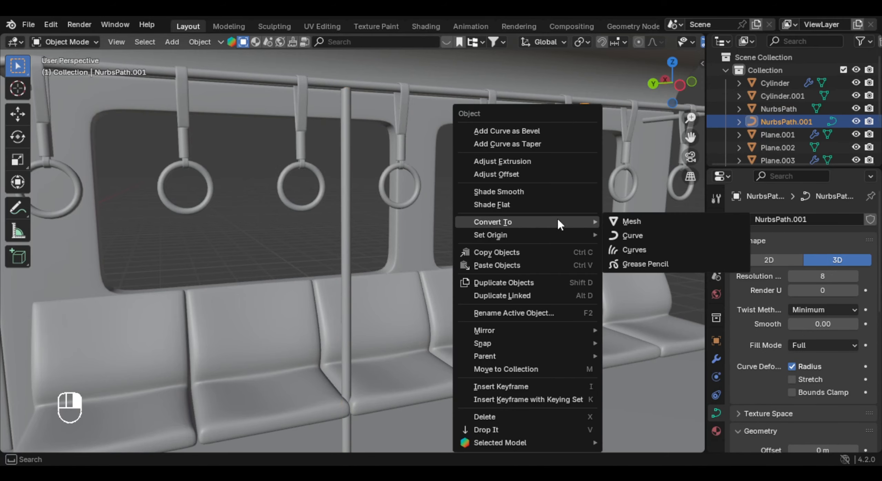
{"action": "left_click", "coordinate": [630, 222]}
- Join the two vertical poles into one object
{"action": "left_click", "coordinate": [340, 230], "text": "shift"}
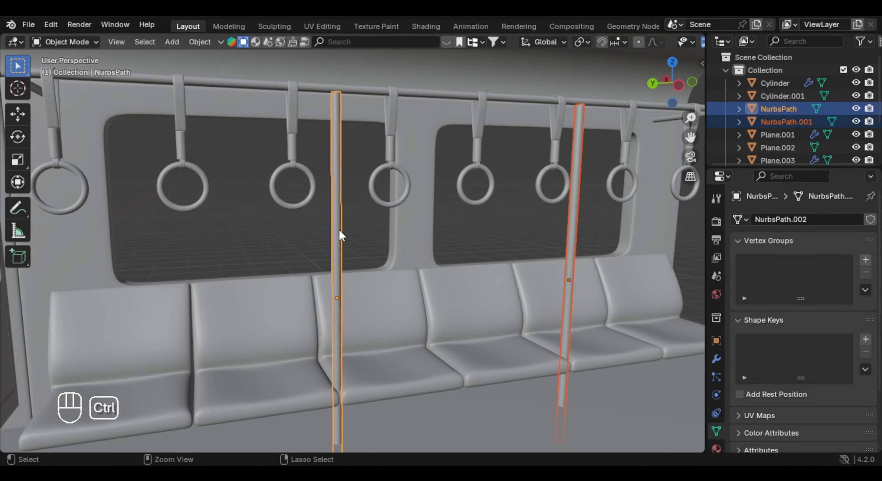
{"action": "key", "text": "ctrl+j"}
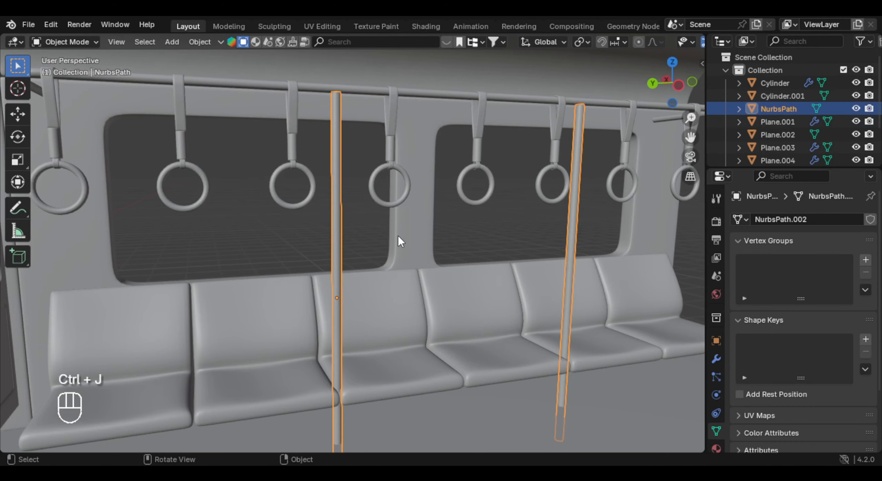
{"action": "key", "text": "g"}
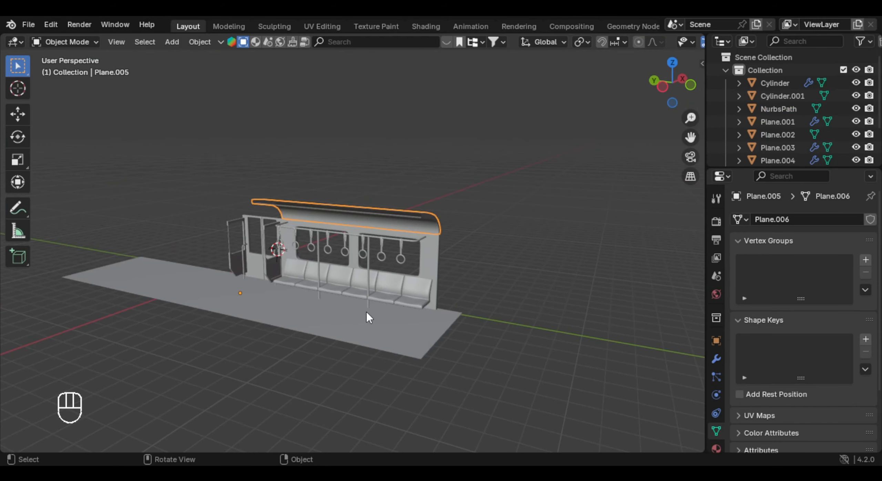
{"action": "left_click", "coordinate": [366, 313]}
{"action": "middle_click_drag", "start_coordinate": [352, 309], "coordinate": [391, 293]}
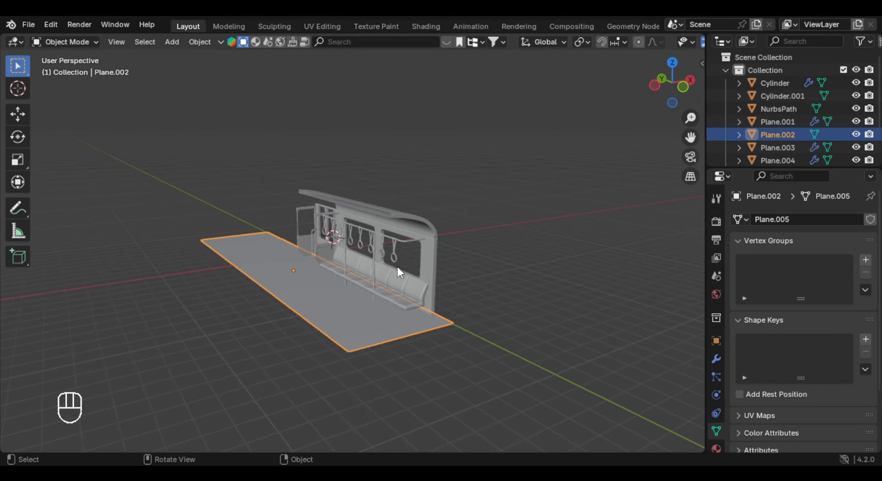
- Select the floor plane and snap the 3D cursor to it
{"action": "scroll", "coordinate": [397, 267], "scroll_direction": "up", "scroll_amount": 3}
{"action": "middle_click_drag", "start_coordinate": [405, 258], "coordinate": [358, 270], "text": "shift"}
{"action": "left_click", "coordinate": [456, 253]}
{"action": "scroll", "coordinate": [512, 236], "scroll_direction": "down", "scroll_amount": 1}
{"action": "left_click", "coordinate": [716, 359]}
{"action": "left_click", "coordinate": [813, 241]}
{"action": "left_click", "coordinate": [378, 303]}
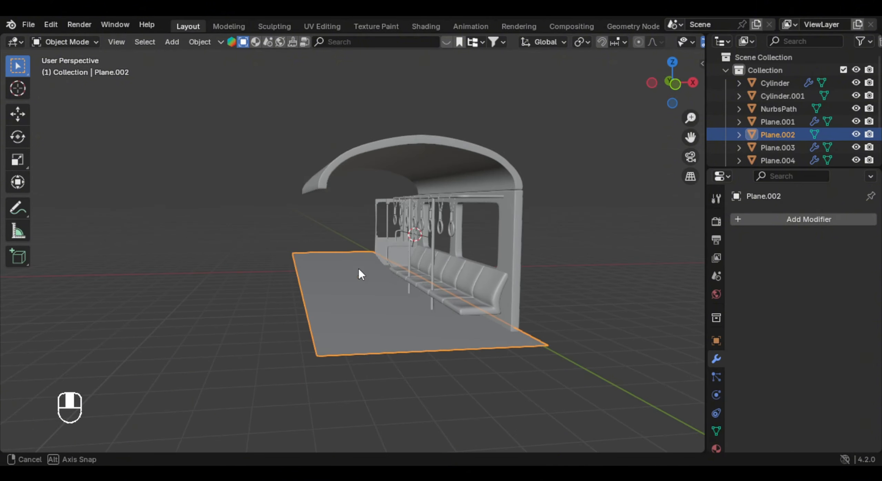
{"action": "middle_click_drag", "start_coordinate": [265, 261], "coordinate": [385, 242]}
{"action": "left_click", "coordinate": [380, 274]}
{"action": "left_click", "coordinate": [298, 287]}
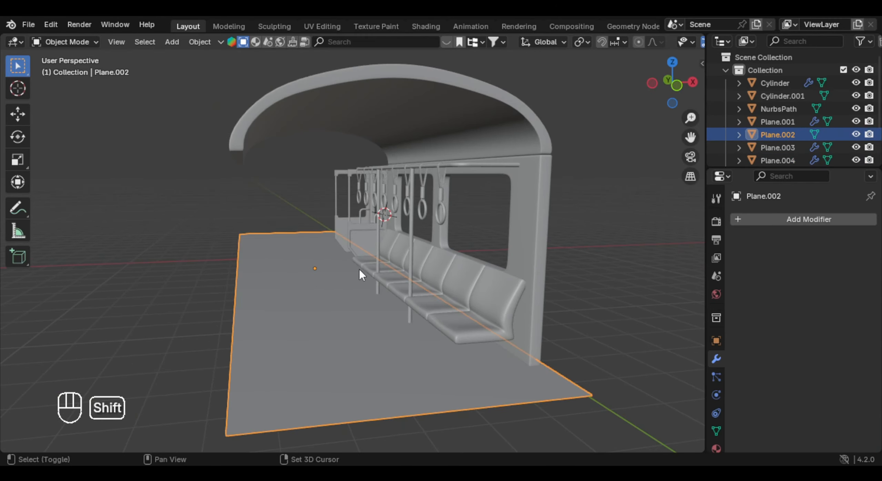
{"action": "key", "text": "shift+s"}
{"action": "left_click", "coordinate": [357, 313]}
- Add a Mirror modifier to the seat row and set the row's origin to the 3D cursor
{"action": "middle_click_drag", "start_coordinate": [357, 313], "coordinate": [448, 297]}
{"action": "left_click", "coordinate": [471, 316]}
{"action": "left_click", "coordinate": [764, 221]}
{"action": "type", "text": "mirr"}
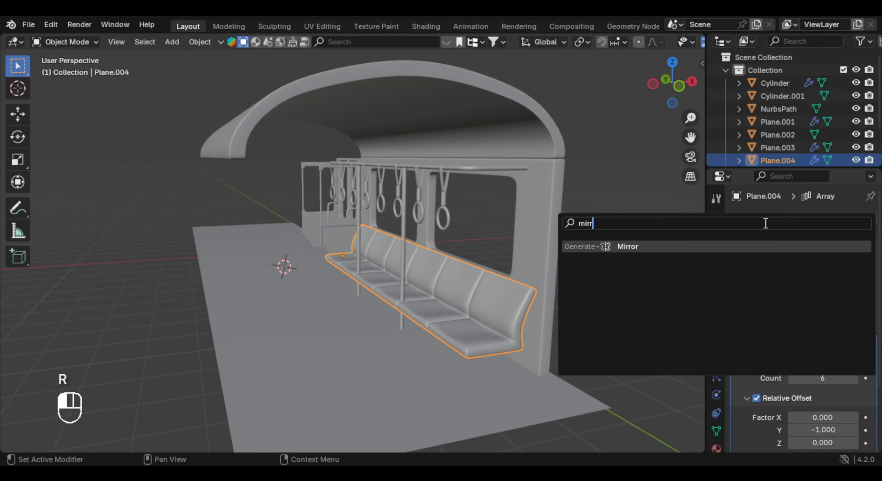
{"action": "key", "text": "Return"}
{"action": "middle_click_drag", "start_coordinate": [585, 231], "coordinate": [509, 230]}
{"action": "right_click", "coordinate": [509, 230]}
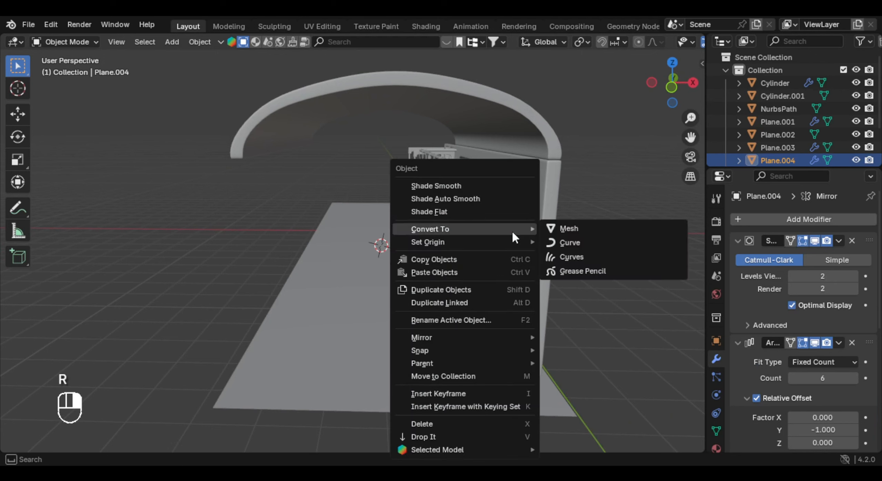
{"action": "mouse_move", "coordinate": [499, 241]}
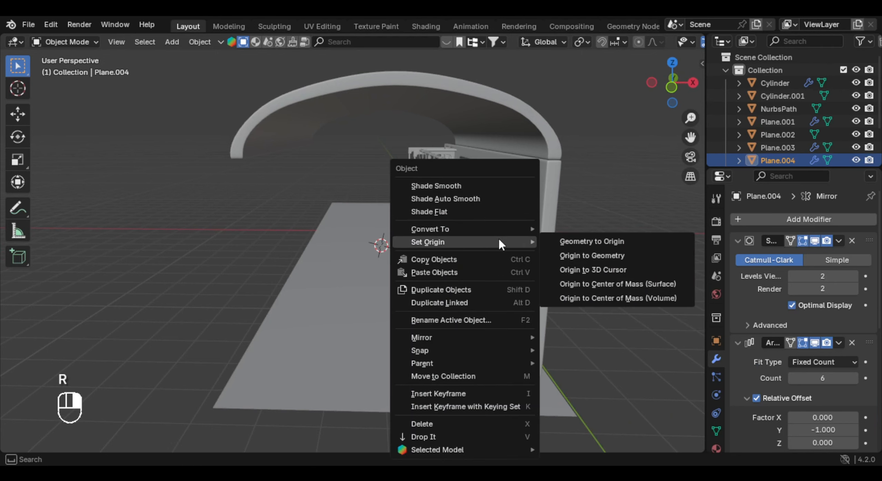
{"action": "left_click", "coordinate": [646, 256]}
{"action": "middle_click_drag", "start_coordinate": [646, 256], "coordinate": [420, 325]}
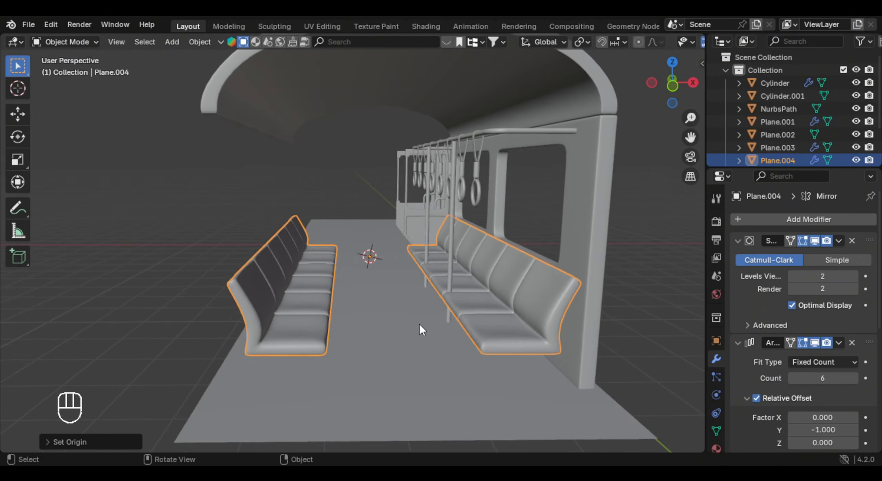
- Widen the floor plane along X and shift it about -0.6 m along X
{"action": "scroll", "coordinate": [400, 329], "scroll_direction": "down", "scroll_amount": 4}
{"action": "left_click", "coordinate": [416, 298]}
{"action": "key", "text": "s"}
{"action": "key", "text": "x"}
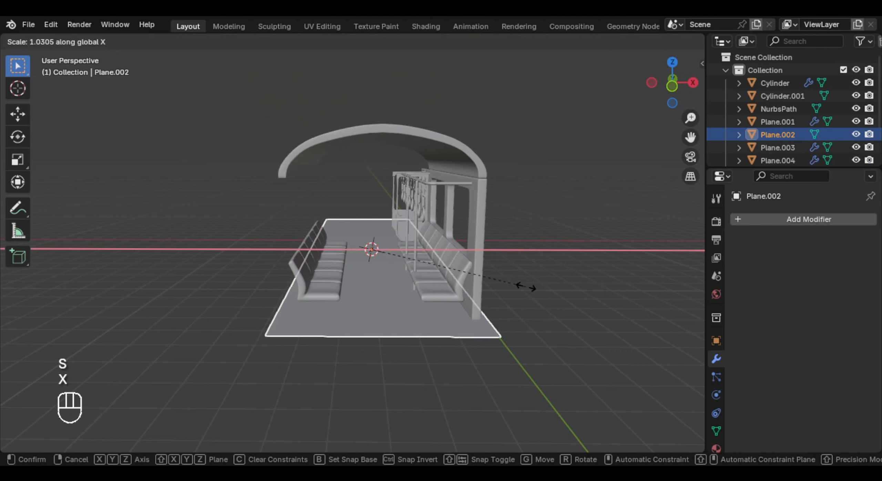
{"action": "left_click", "coordinate": [551, 287]}
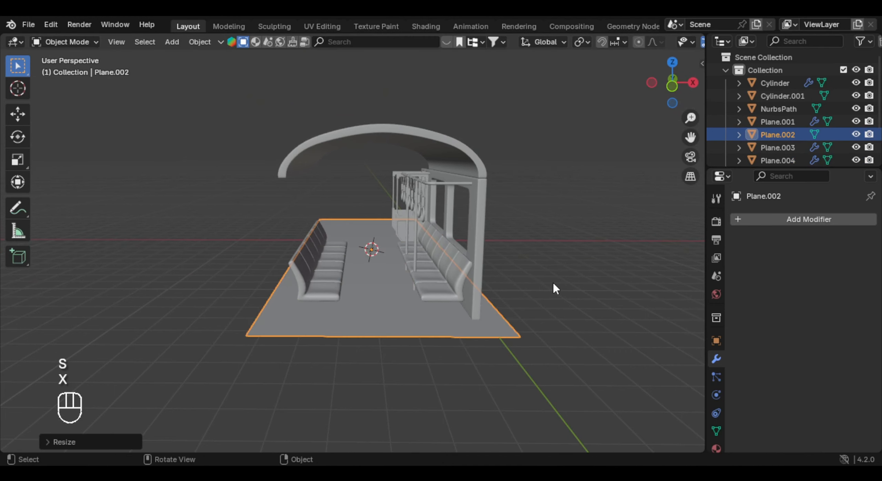
{"action": "key", "text": "g"}
{"action": "key", "text": "x"}
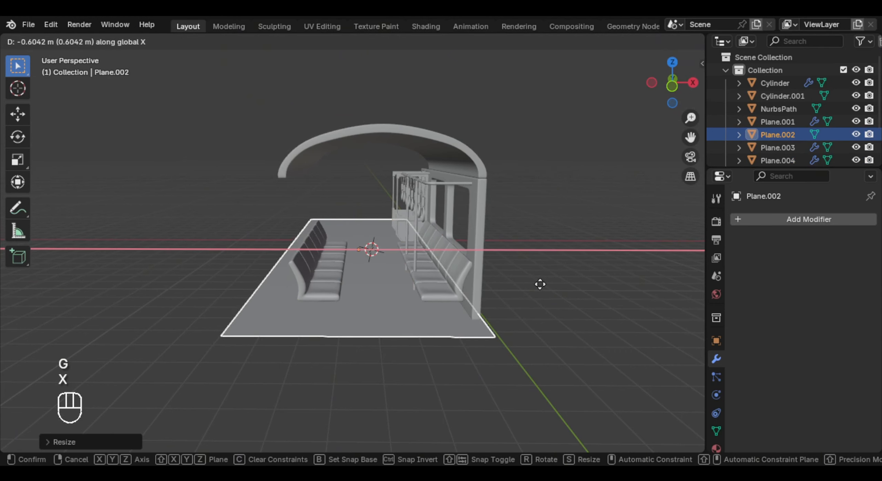
{"action": "left_click", "coordinate": [540, 284]}
- Snap the 3D cursor to the shifted floor plane
{"action": "key", "text": "shift+s"}
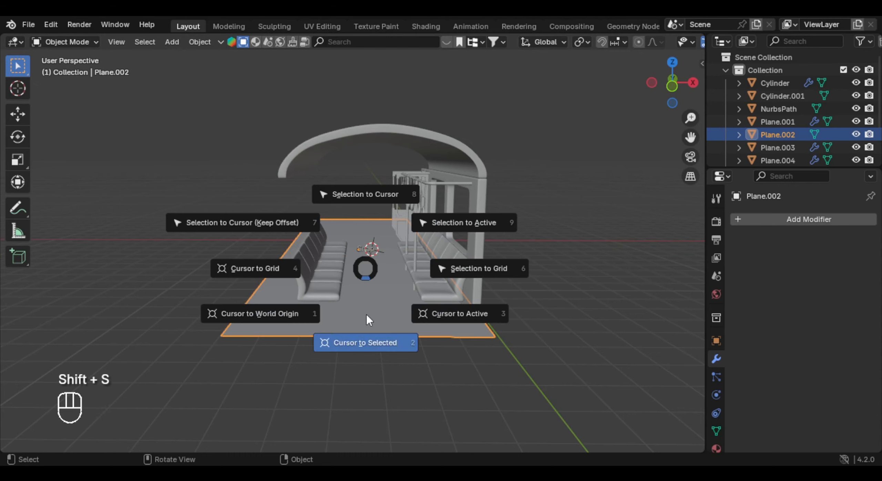
{"action": "left_click", "coordinate": [367, 314]}
{"action": "scroll", "coordinate": [367, 310], "scroll_direction": "up", "scroll_amount": 3}
- Set the mirrored seat row's origin to the 3D cursor again to space both rows across the floor
{"action": "left_click", "coordinate": [364, 296]}
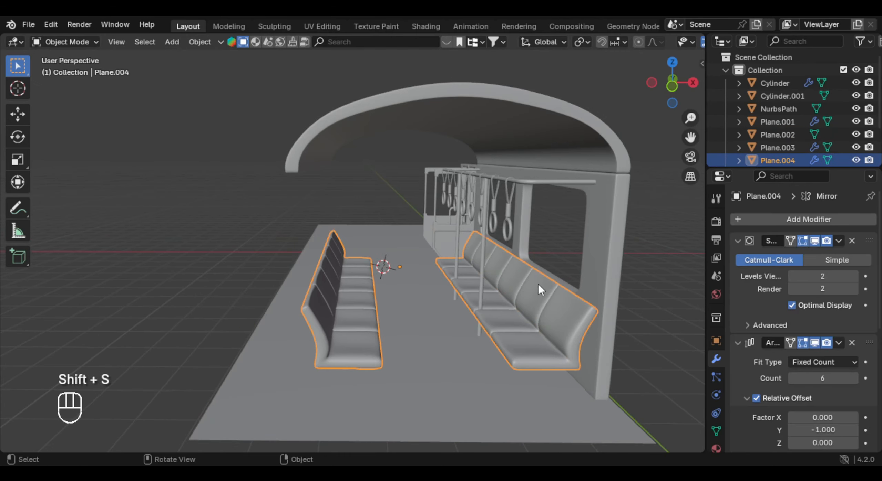
{"action": "right_click", "coordinate": [521, 231]}
{"action": "mouse_move", "coordinate": [495, 230]}
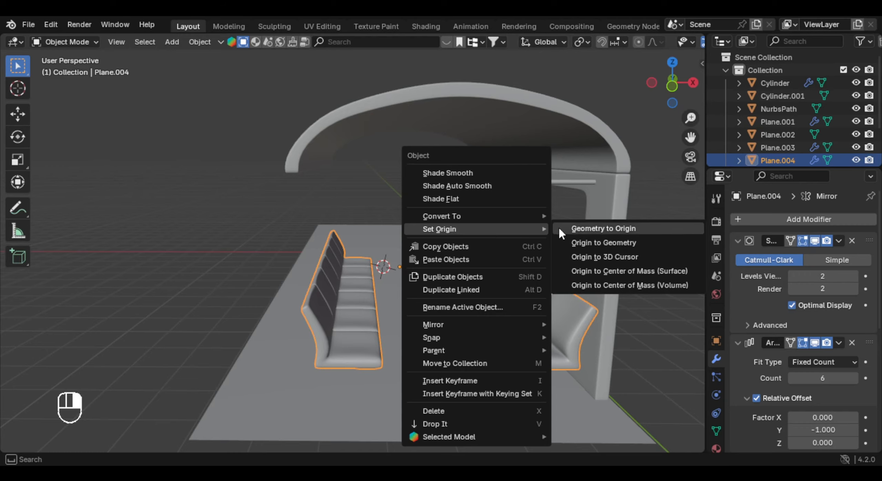
{"action": "left_click", "coordinate": [587, 256]}
{"action": "scroll", "coordinate": [427, 289], "scroll_direction": "up", "scroll_amount": 2}
{"action": "scroll", "coordinate": [458, 301], "scroll_direction": "up", "scroll_amount": 3}
{"action": "mouse_move", "coordinate": [420, 284]}
{"action": "middle_mouse_down"}
{"action": "mouse_move", "coordinate": [459, 300]}
{"action": "mouse_move", "coordinate": [480, 286]}
{"action": "mouse_move", "coordinate": [476, 295]}
{"action": "mouse_move", "coordinate": [415, 284]}
{"action": "middle_mouse_up"}
{"action": "scroll", "coordinate": [476, 295], "scroll_direction": "down", "scroll_amount": 1}
{"action": "scroll", "coordinate": [415, 283], "scroll_direction": "down", "scroll_amount": 3}
{"action": "scroll", "coordinate": [447, 306], "scroll_direction": "down", "scroll_amount": 4}
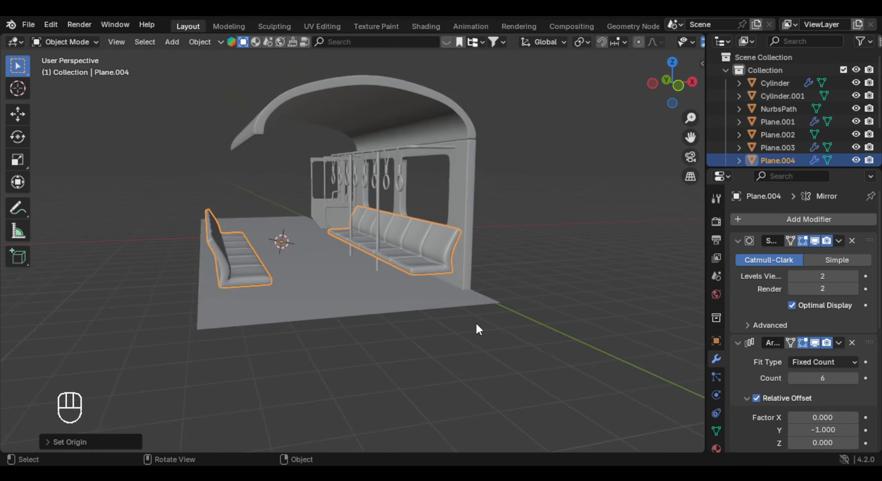
- Add a camera to the scene
{"action": "middle_click_drag", "start_coordinate": [476, 329], "coordinate": [484, 338]}
{"action": "key", "text": "shift+a"}
{"action": "key", "text": "Escape"}
{"action": "key", "text": "shift+a"}
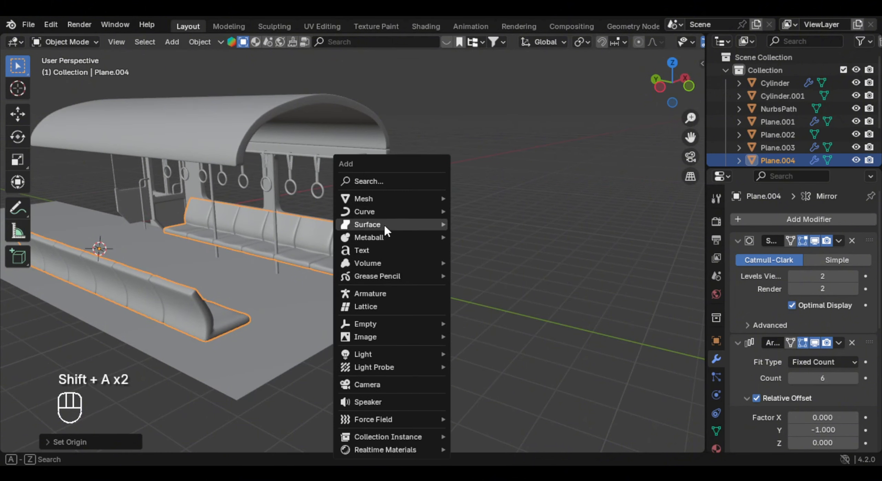
{"action": "left_click", "coordinate": [396, 385]}
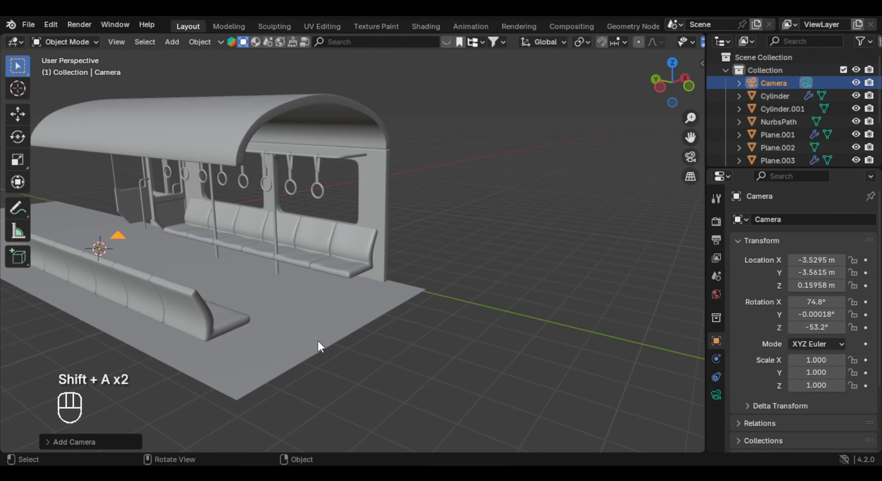
- Move the camera along Y to about -15.85 m and raise it along Z to about 1.69 m
{"action": "middle_click_drag", "start_coordinate": [317, 341], "coordinate": [227, 257]}
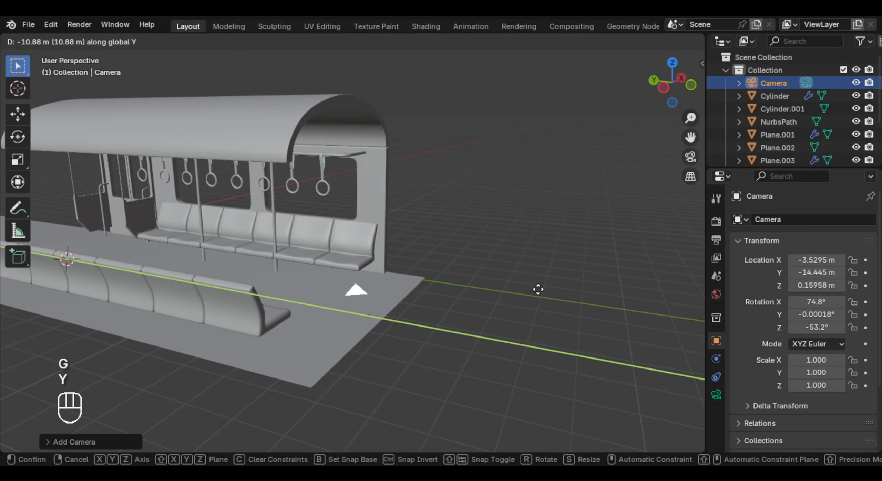
{"action": "left_click", "coordinate": [577, 305]}
{"action": "key", "text": "g"}
{"action": "key", "text": "z"}
{"action": "left_click", "coordinate": [444, 266]}
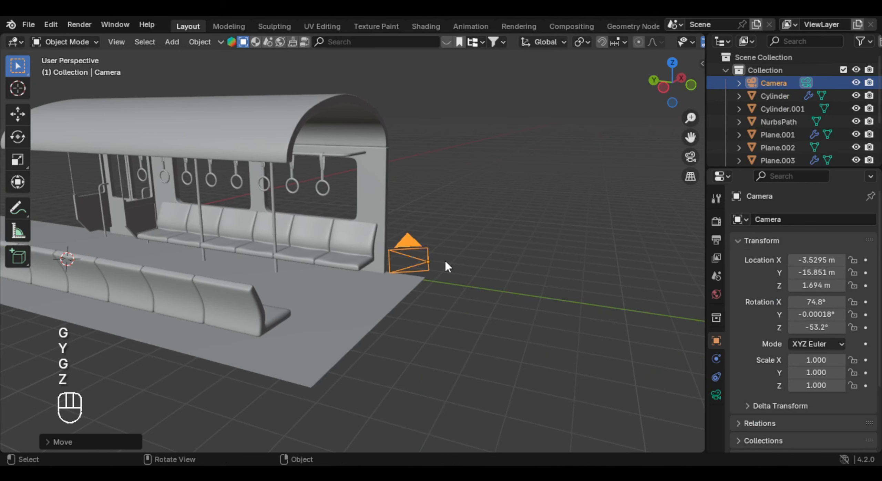
- Clear the camera's rotation, rotate it 90° about the X axis and look through it
{"action": "key", "text": "alt+r"}
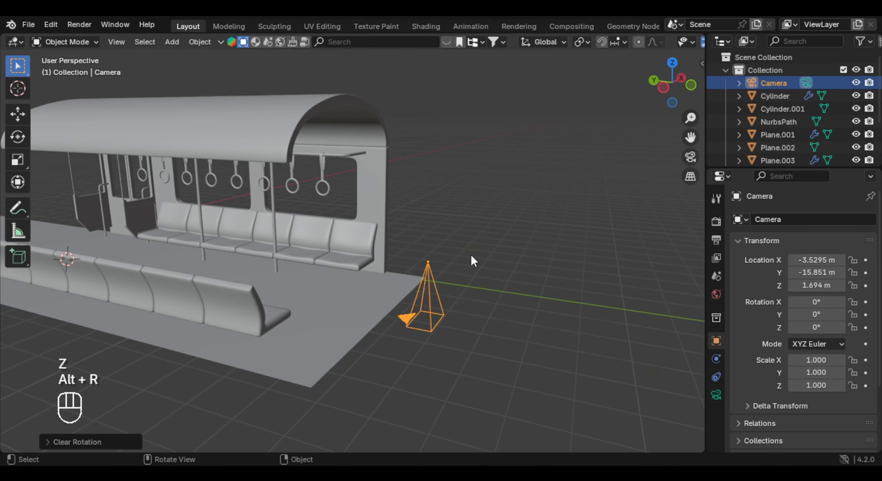
{"action": "key", "text": "r"}
{"action": "key", "text": "x"}
{"action": "key", "text": "KP_9"}
{"action": "key", "text": "KP_0"}
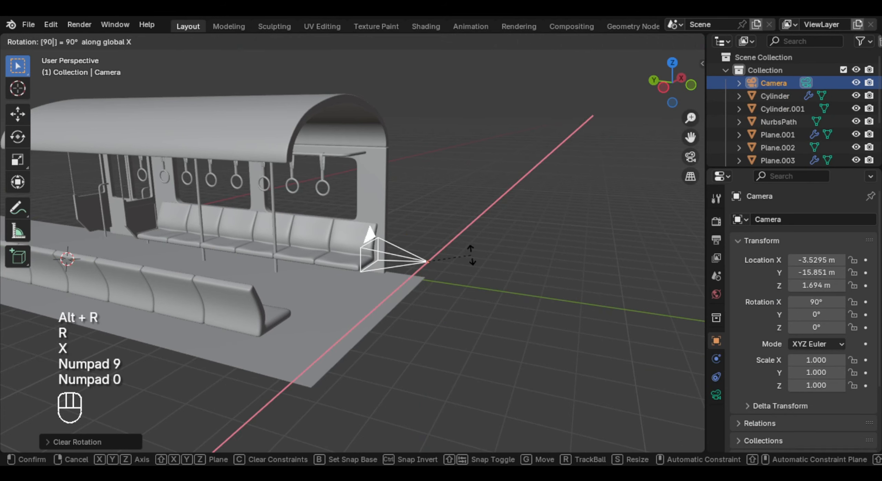
{"action": "key", "text": "Return"}
{"action": "key", "text": "KP_0"}
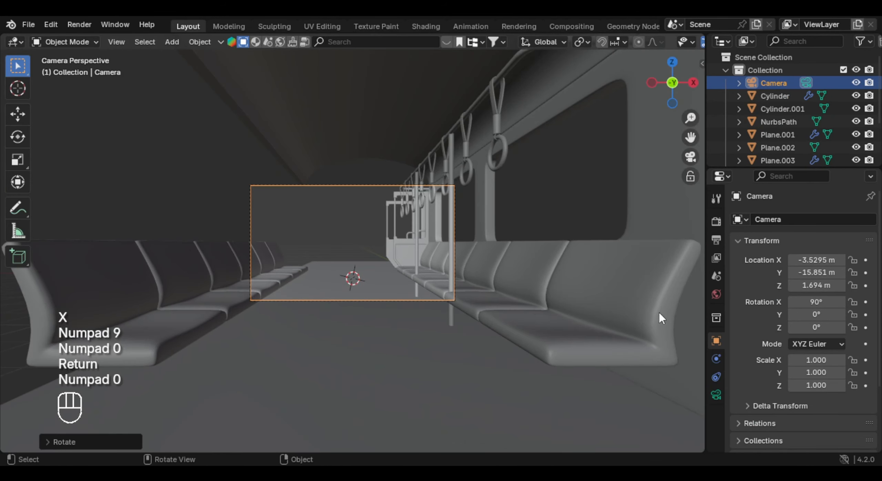
- Set the render output's horizontal resolution to 1080 px
{"action": "left_click", "coordinate": [716, 222]}
{"action": "left_click", "coordinate": [716, 240]}
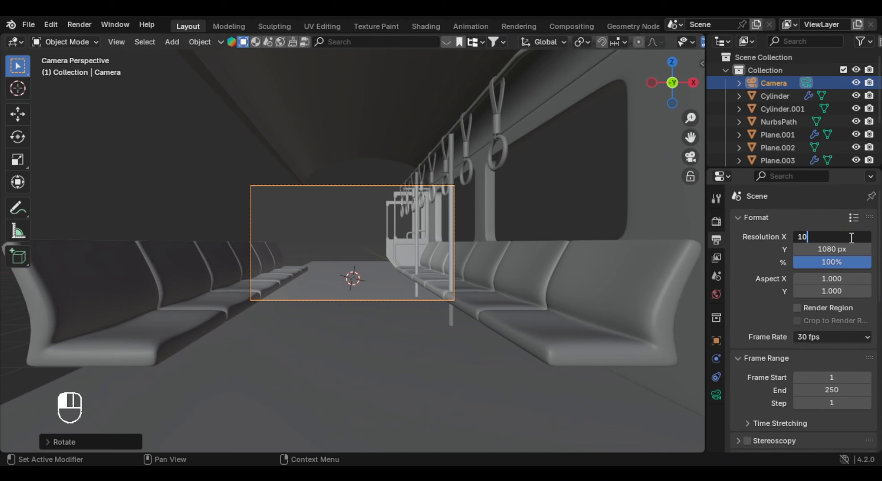
{"action": "left_click", "coordinate": [851, 237]}
{"action": "type", "text": "1080"}
{"action": "key", "text": "Return"}
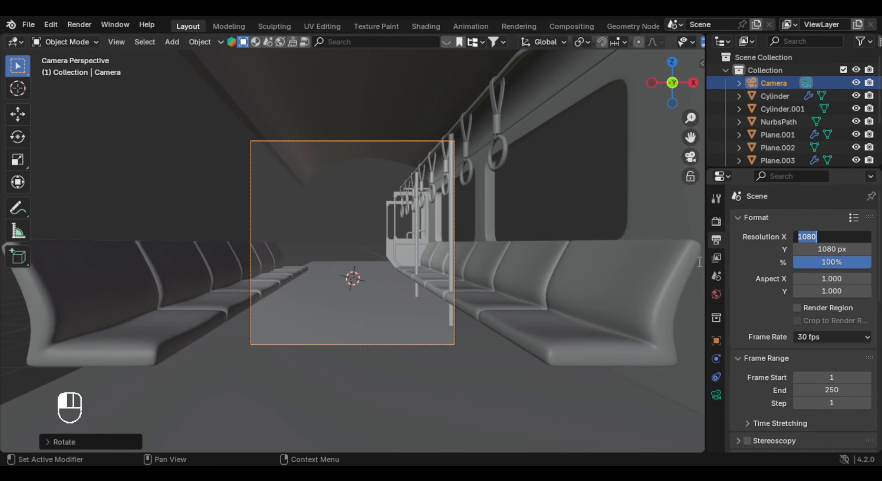
- Move the camera backward along Y away from the carriage and set its focal length to 49 mm
{"action": "scroll", "coordinate": [336, 238], "scroll_direction": "down", "scroll_amount": 2}
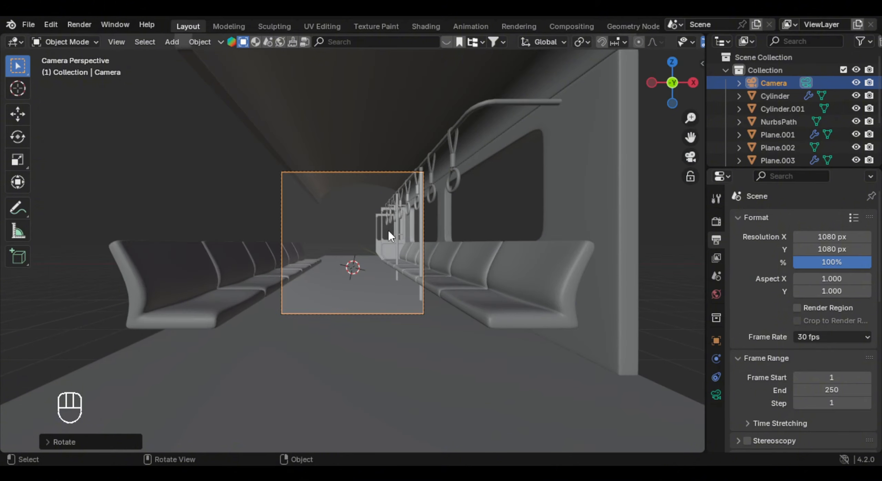
{"action": "key", "text": "g"}
{"action": "key", "text": "y"}
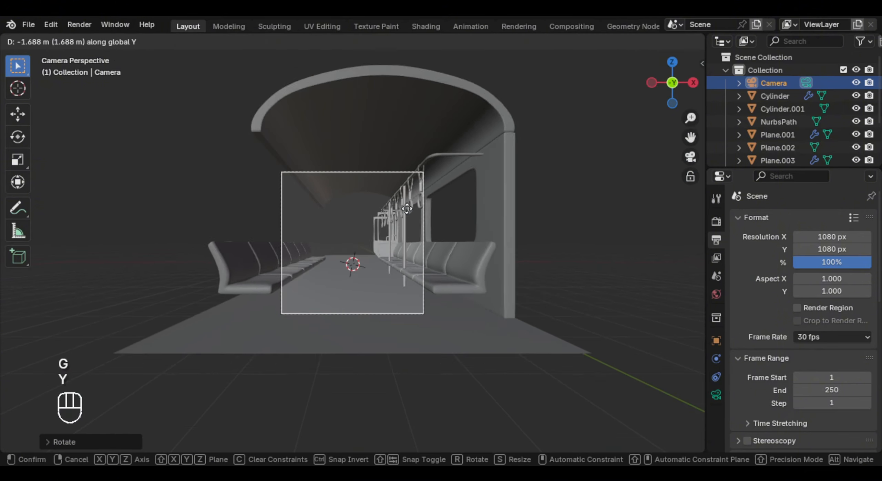
{"action": "left_click", "coordinate": [406, 203]}
{"action": "left_click", "coordinate": [713, 392]}
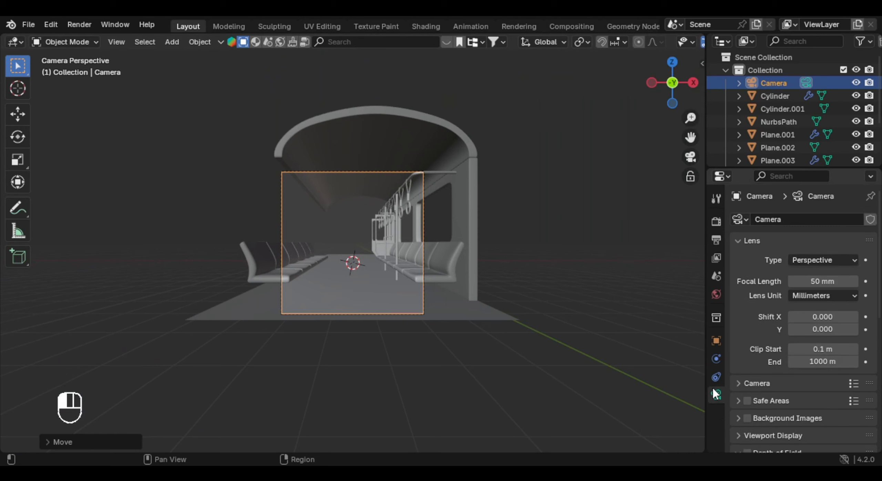
{"action": "mouse_move", "coordinate": [837, 279]}
{"action": "left_mouse_down"}
{"action": "mouse_move", "coordinate": [816, 279]}
{"action": "mouse_move", "coordinate": [834, 279]}
{"action": "left_mouse_up"}
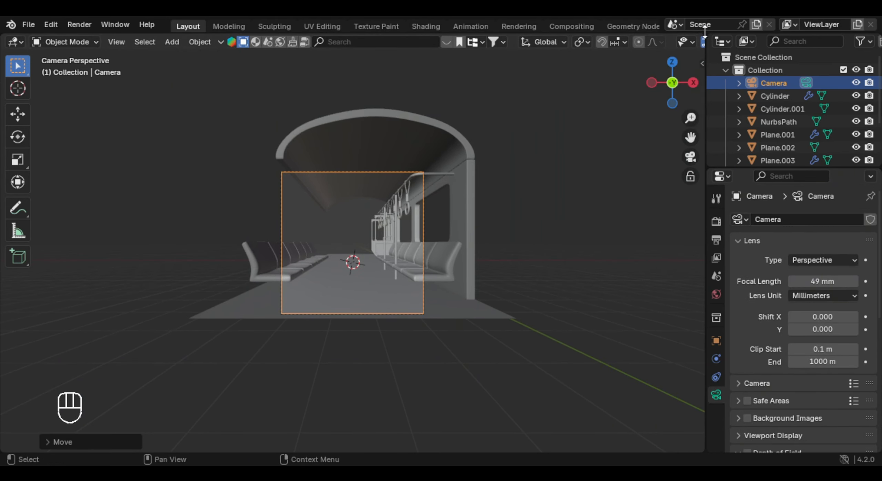
- Split the 3D viewport into a narrow camera view and a wider working view, hiding the narrow view's toolbar
{"action": "left_click_drag", "start_coordinate": [704, 33], "coordinate": [209, 137]}
{"action": "key", "text": "t"}
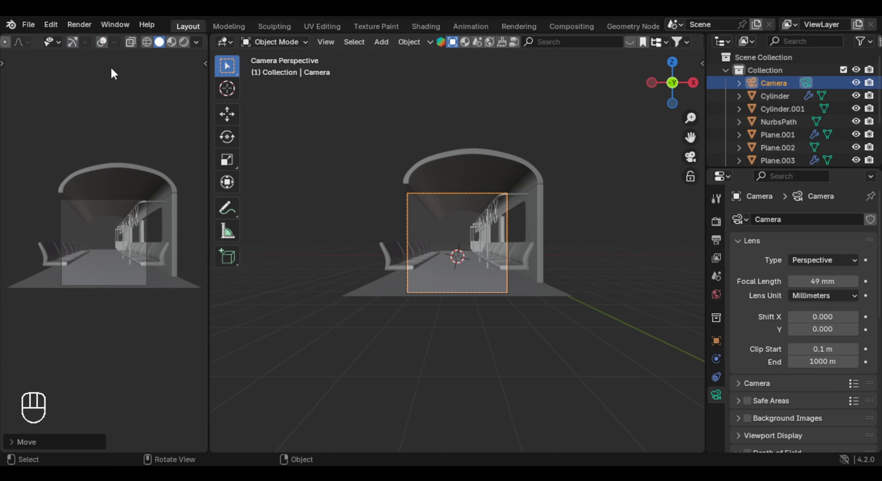
{"action": "scroll", "coordinate": [163, 233], "scroll_direction": "up", "scroll_amount": 4}
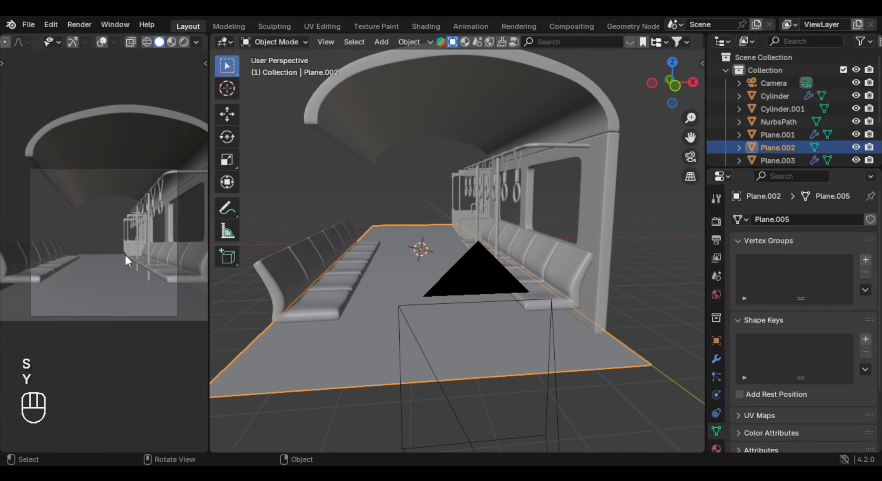
- Narrow the floor plane along X and shift it along X so its edge meets the window wall
{"action": "key", "text": "s"}
{"action": "key", "text": "x"}
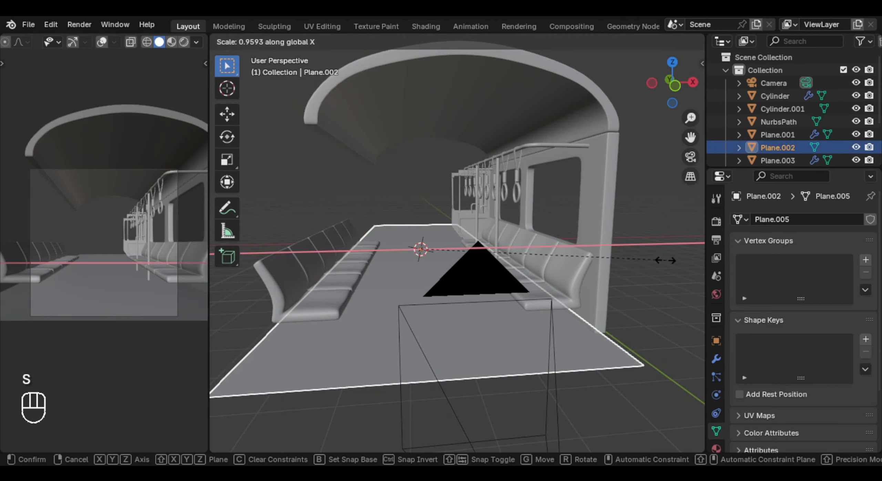
{"action": "left_click", "coordinate": [655, 260]}
{"action": "key", "text": "g"}
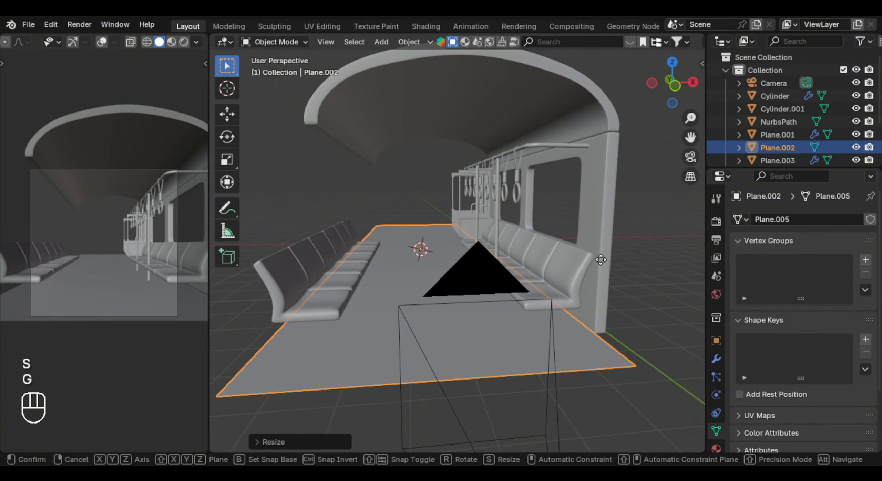
{"action": "key", "text": "x"}
{"action": "left_click", "coordinate": [604, 258]}
- Snap the 3D cursor to the floor plane and set the mirrored seat row's origin to the cursor
{"action": "key", "text": "shift+s"}
{"action": "key", "text": "shift+s"}
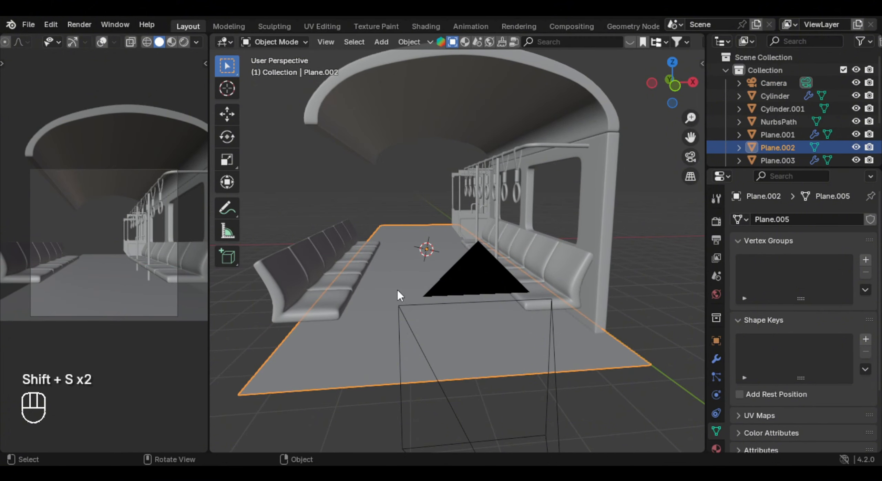
{"action": "left_click", "coordinate": [354, 288]}
{"action": "right_click", "coordinate": [551, 242]}
{"action": "mouse_move", "coordinate": [549, 242]}
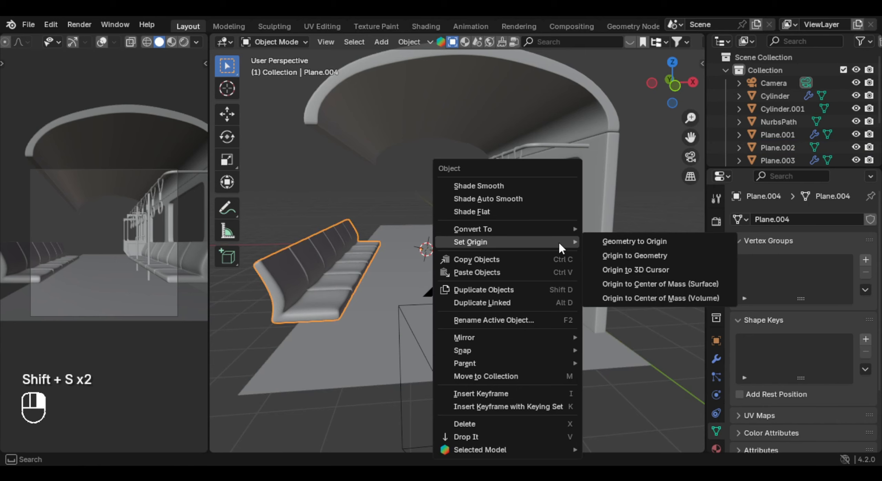
{"action": "left_click", "coordinate": [664, 270]}
{"action": "mouse_move", "coordinate": [489, 245]}
{"action": "middle_mouse_down"}
{"action": "mouse_move", "coordinate": [482, 257]}
{"action": "mouse_move", "coordinate": [481, 247]}
{"action": "middle_mouse_up"}
- Enable the camera's Center composition guide and show overlays in the narrow camera view
{"action": "scroll", "coordinate": [480, 249], "scroll_direction": "down", "scroll_amount": 2}
{"action": "left_click", "coordinate": [464, 287]}
{"action": "scroll", "coordinate": [782, 341], "scroll_direction": "down", "scroll_amount": 7}
{"action": "scroll", "coordinate": [791, 343], "scroll_direction": "up", "scroll_amount": 1}
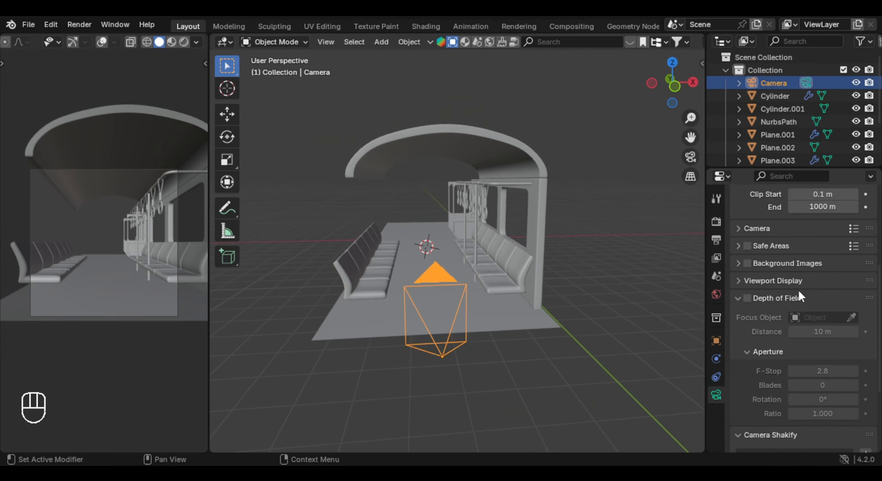
{"action": "scroll", "coordinate": [813, 317], "scroll_direction": "down", "scroll_amount": 1}
{"action": "left_click", "coordinate": [789, 320]}
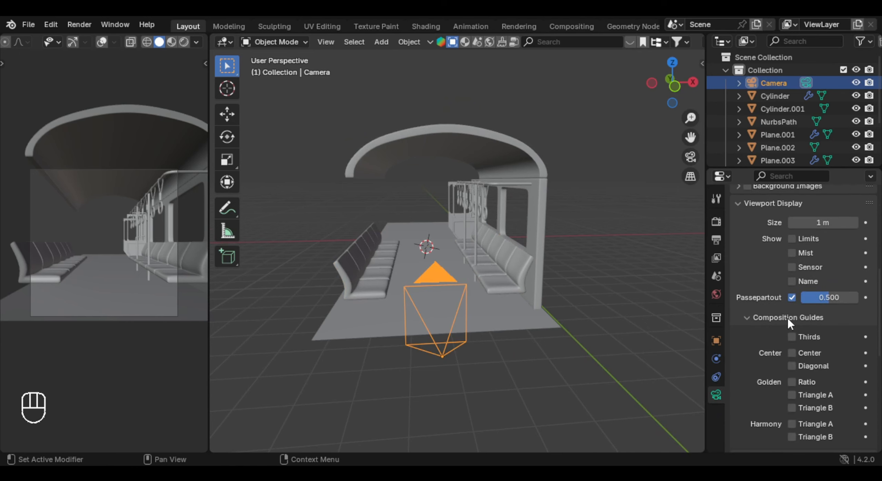
{"action": "scroll", "coordinate": [842, 328], "scroll_direction": "down", "scroll_amount": 3}
{"action": "scroll", "coordinate": [840, 332], "scroll_direction": "down", "scroll_amount": 1}
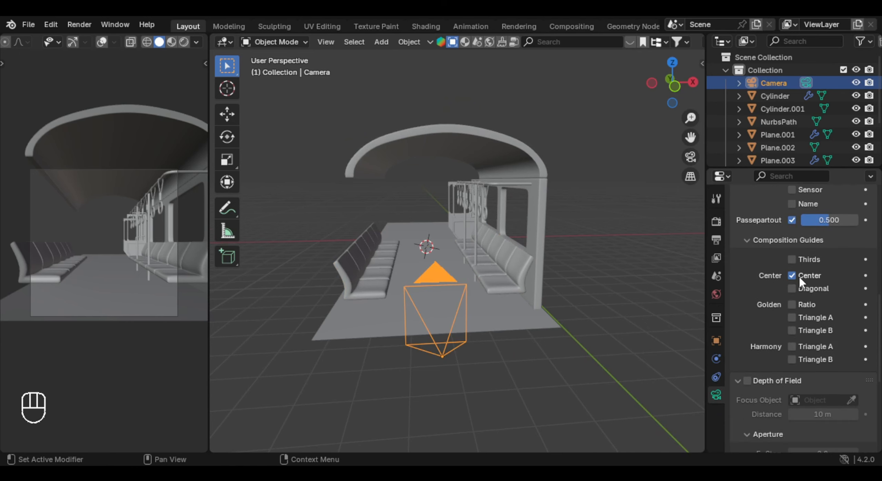
{"action": "left_click", "coordinate": [102, 42]}
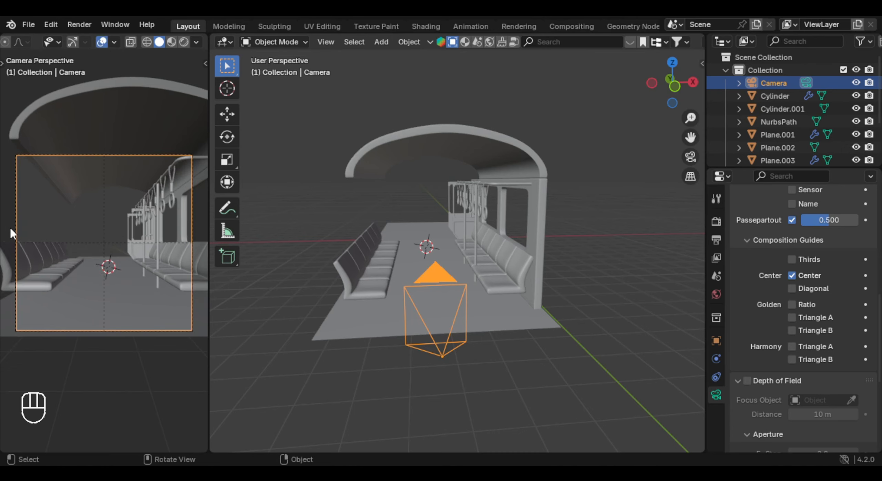
- Look through the camera in the working view and shift it along X to center the aisle on the guide
{"action": "key", "text": "KP_0"}
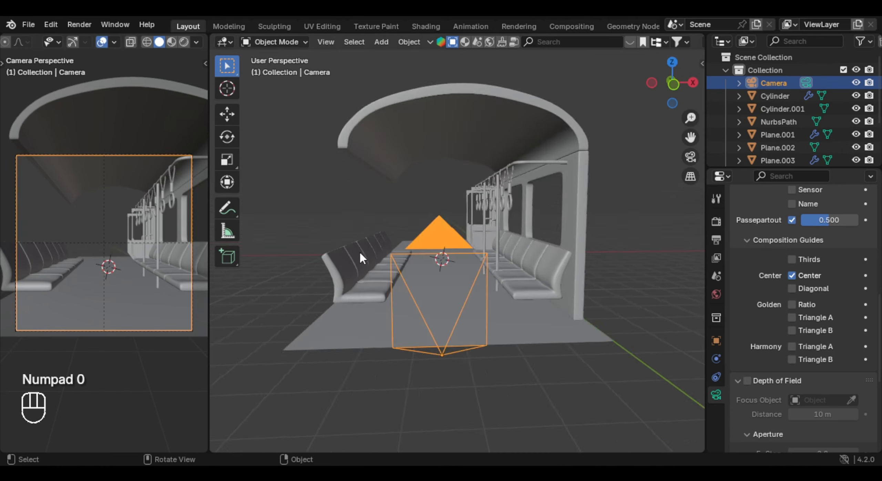
{"action": "key", "text": "g"}
{"action": "key", "text": "x"}
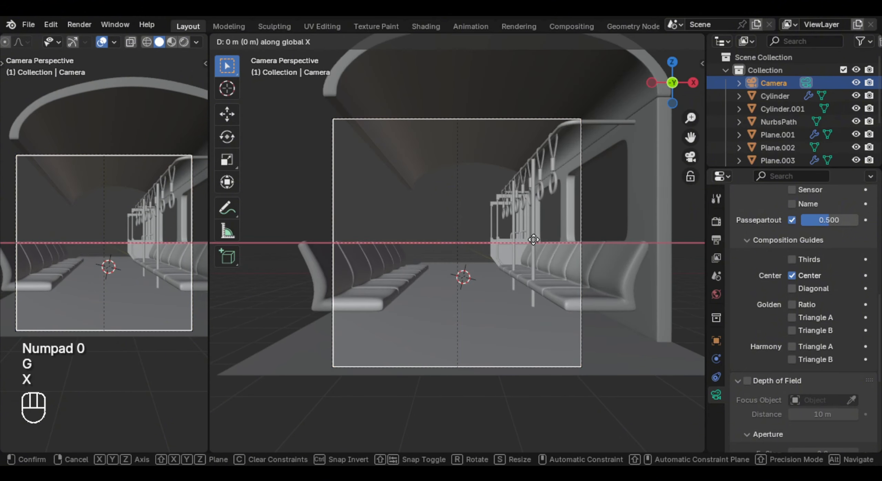
{"action": "left_click", "coordinate": [540, 241]}
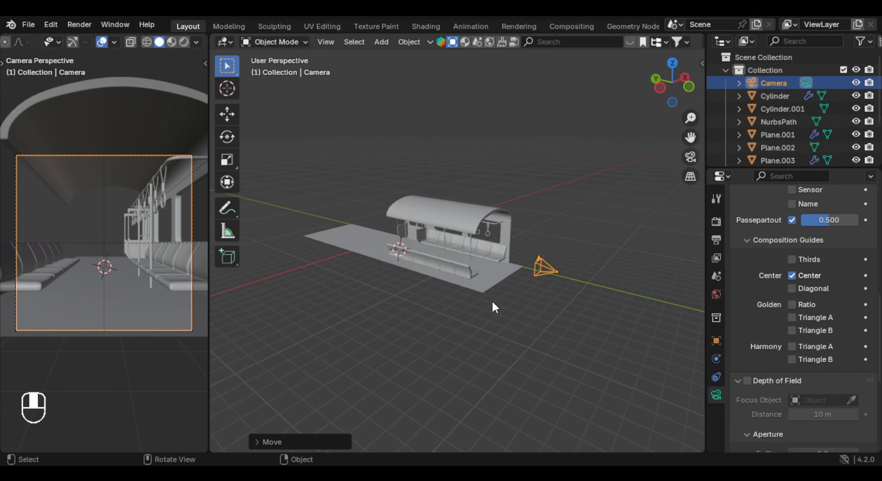
{"action": "middle_click_drag", "start_coordinate": [492, 301], "coordinate": [532, 293]}
{"action": "middle_click_drag", "start_coordinate": [533, 294], "coordinate": [482, 289]}
- Set the arched roof's origin to the 3D cursor to realign its mirrored half with the carriage center
{"action": "left_click", "coordinate": [501, 185]}
{"action": "middle_click_drag", "start_coordinate": [502, 188], "coordinate": [601, 203]}
{"action": "middle_click_drag", "start_coordinate": [466, 237], "coordinate": [470, 337]}
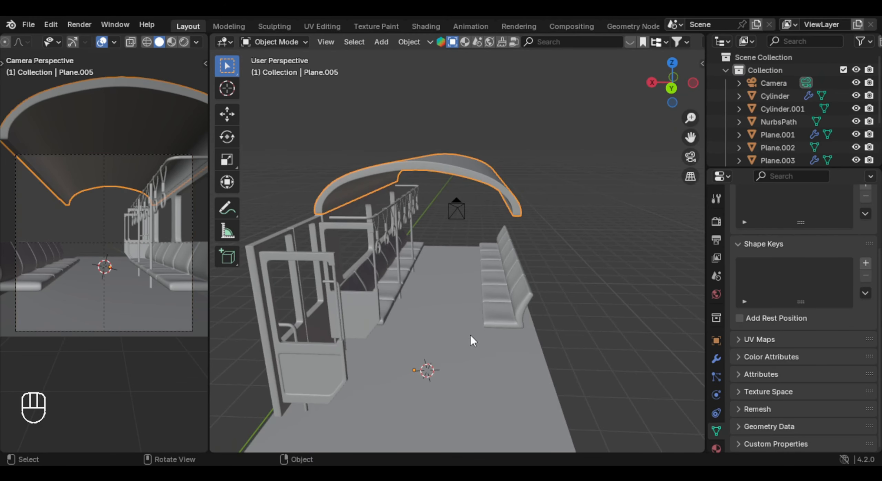
{"action": "left_click", "coordinate": [470, 337]}
{"action": "left_click", "coordinate": [458, 174]}
{"action": "right_click", "coordinate": [470, 171]}
{"action": "mouse_move", "coordinate": [472, 172]}
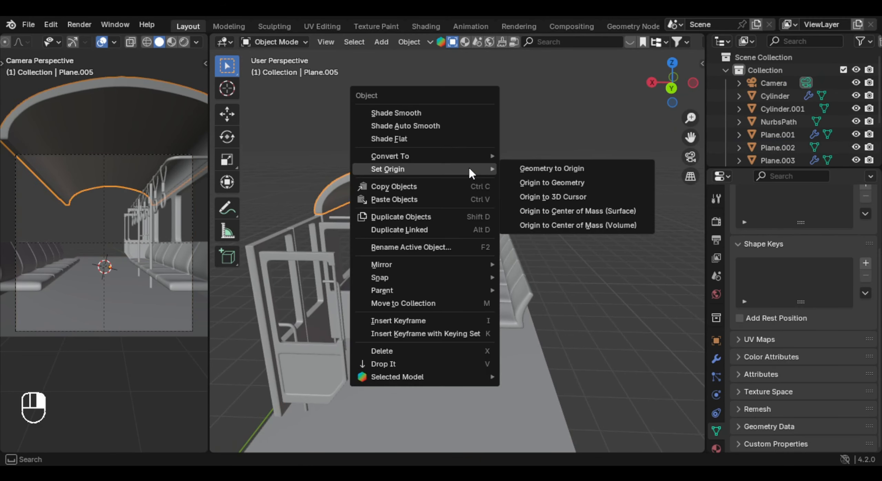
{"action": "left_click", "coordinate": [598, 199]}
{"action": "mouse_move", "coordinate": [508, 218]}
{"action": "middle_mouse_down"}
{"action": "mouse_move", "coordinate": [488, 253]}
{"action": "mouse_move", "coordinate": [518, 246]}
{"action": "mouse_move", "coordinate": [472, 230]}
{"action": "mouse_move", "coordinate": [472, 212]}
{"action": "mouse_move", "coordinate": [499, 223]}
{"action": "middle_mouse_up"}
- Extrude the roof's middle edge along X to close the gap between its two halves
{"action": "key", "text": "Tab"}
{"action": "key", "text": "e"}
{"action": "key", "text": "x"}
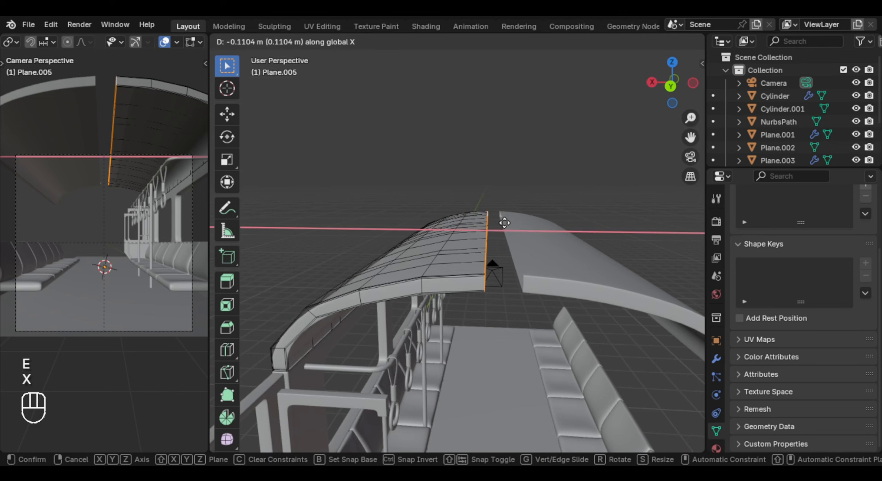
{"action": "left_click", "coordinate": [527, 222]}
{"action": "key", "text": "Tab"}
- Add a Mirror modifier to the window wall behind the seats
{"action": "middle_click_drag", "start_coordinate": [539, 248], "coordinate": [474, 263], "text": "shift"}
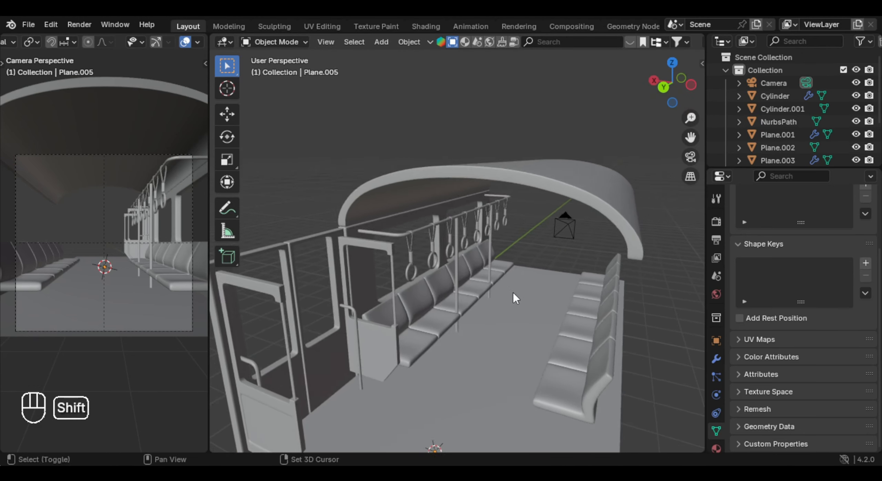
{"action": "left_click", "coordinate": [416, 193]}
{"action": "middle_click_drag", "start_coordinate": [416, 193], "coordinate": [420, 193]}
{"action": "left_click", "coordinate": [392, 190]}
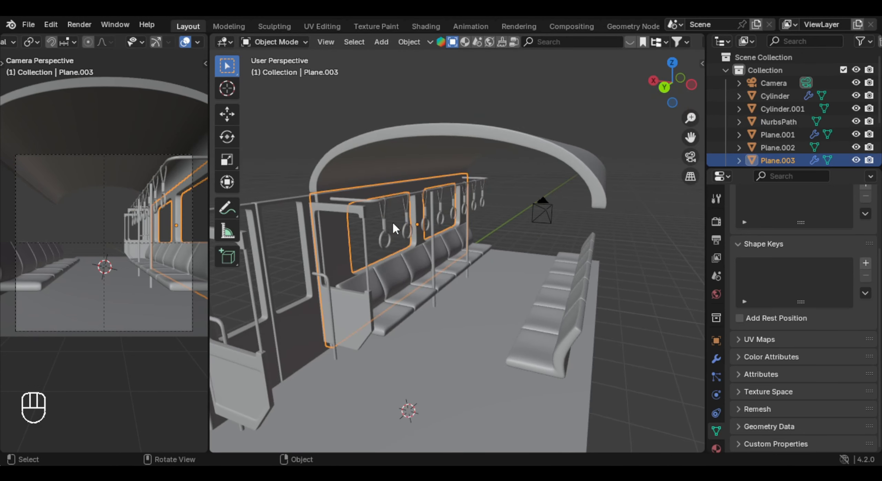
{"action": "middle_click_drag", "start_coordinate": [392, 221], "coordinate": [400, 243]}
{"action": "left_click", "coordinate": [716, 360]}
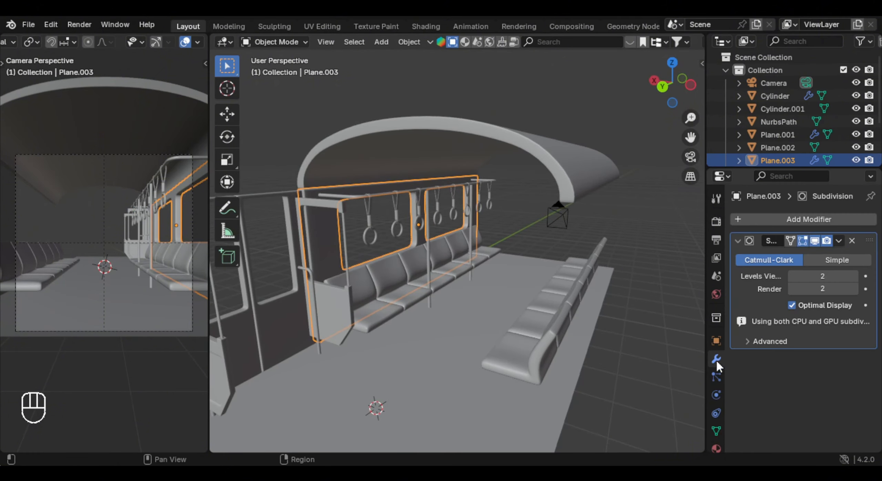
{"action": "left_click", "coordinate": [794, 223]}
{"action": "type", "text": "mirr"}
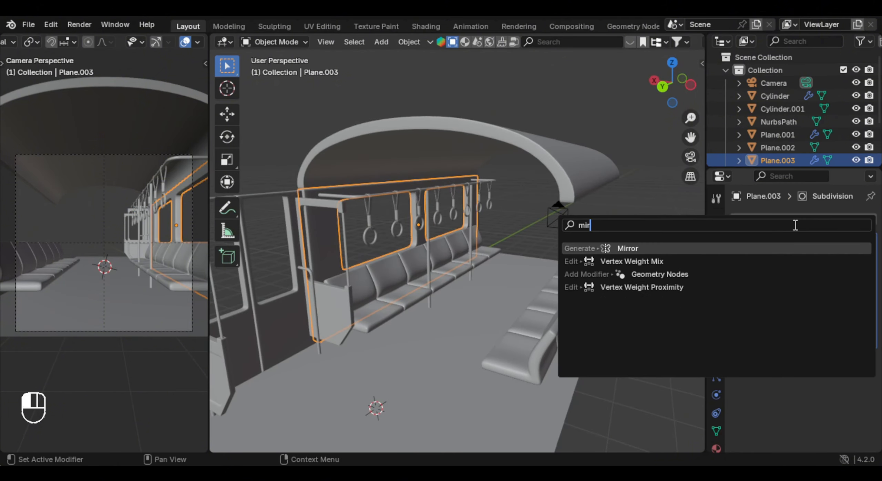
{"action": "key", "text": "Return"}
{"action": "scroll", "coordinate": [800, 351], "scroll_direction": "down", "scroll_amount": 3}
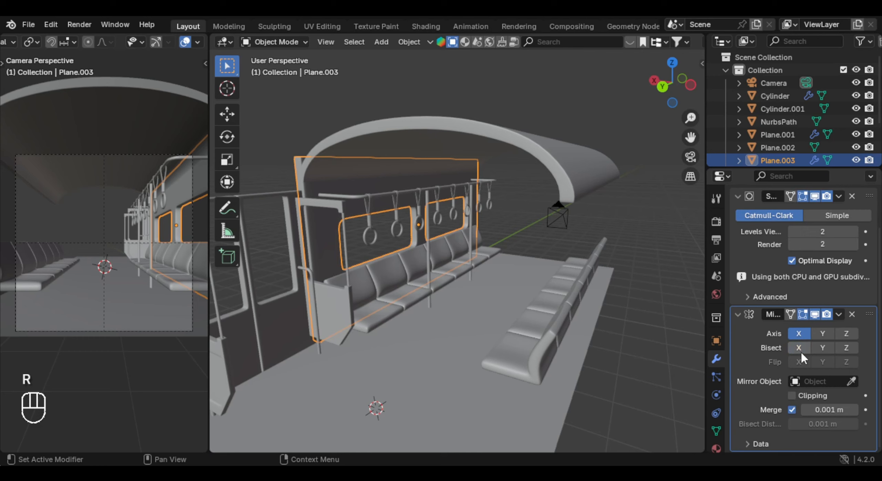
- Set the window wall's origin to the 3D cursor
{"action": "left_click", "coordinate": [414, 349]}
{"action": "left_click", "coordinate": [362, 181]}
{"action": "right_click", "coordinate": [379, 205]}
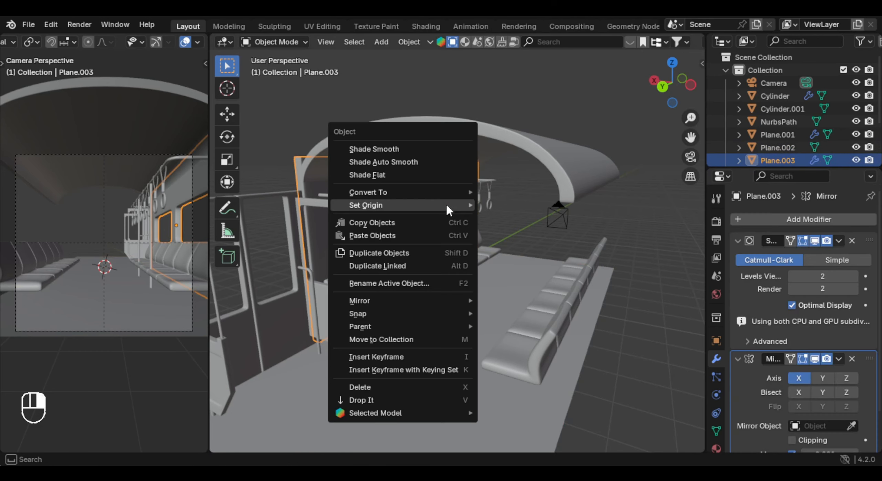
{"action": "mouse_move", "coordinate": [434, 203]}
{"action": "left_click", "coordinate": [572, 234]}
{"action": "middle_click_drag", "start_coordinate": [425, 304], "coordinate": [450, 308]}
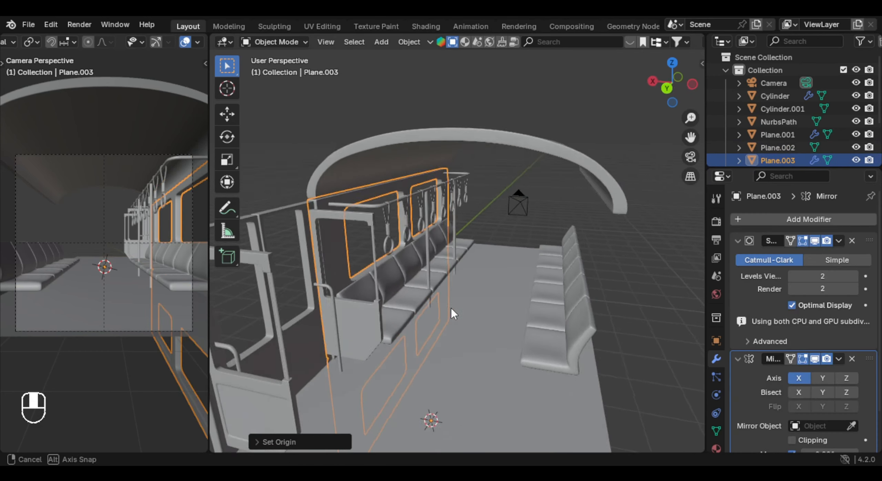
{"action": "scroll", "coordinate": [448, 303], "scroll_direction": "down", "scroll_amount": 5}
{"action": "scroll", "coordinate": [447, 301], "scroll_direction": "up", "scroll_amount": 3}
- Switch the window wall's Mirror axis from X to Z to place a copy on the opposite side
{"action": "left_click", "coordinate": [798, 364]}
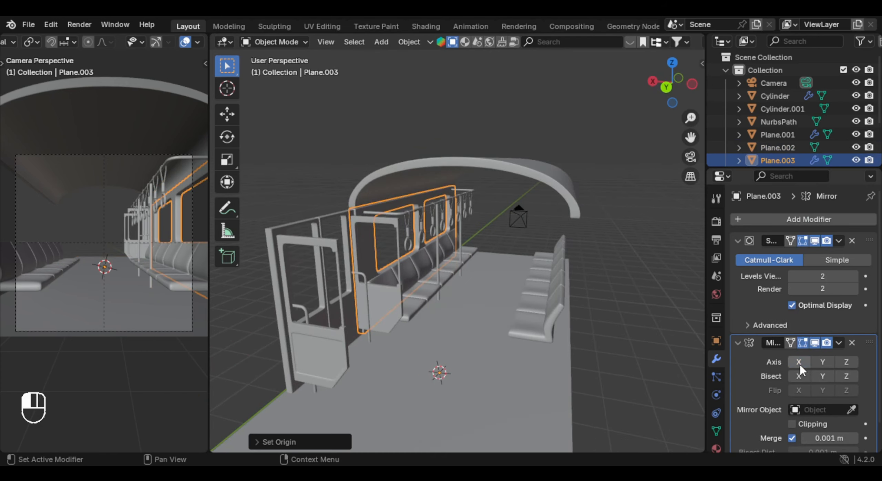
{"action": "left_click", "coordinate": [823, 361]}
{"action": "left_click", "coordinate": [823, 361]}
{"action": "left_click", "coordinate": [849, 363]}
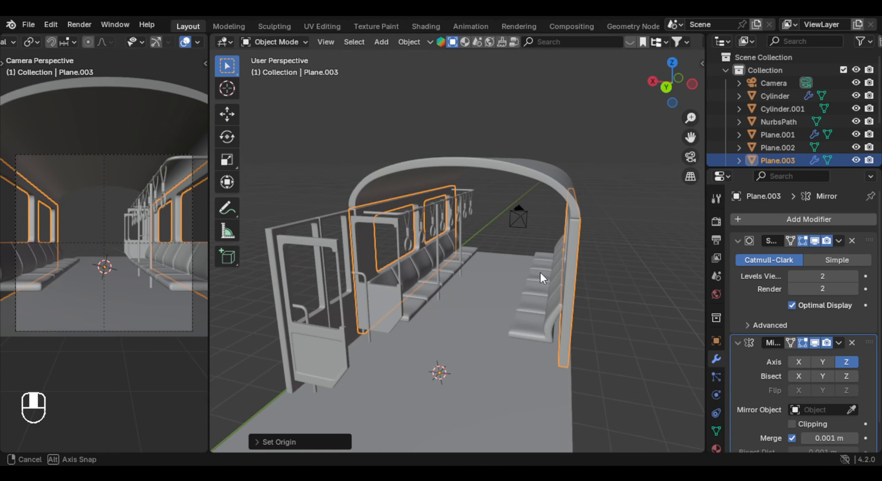
{"action": "mouse_move", "coordinate": [540, 273]}
{"action": "middle_mouse_down"}
{"action": "mouse_move", "coordinate": [565, 279]}
{"action": "mouse_move", "coordinate": [440, 297]}
{"action": "mouse_move", "coordinate": [552, 285]}
{"action": "middle_mouse_up"}
- Set the carriage door's origin to the 3D cursor
{"action": "left_click", "coordinate": [393, 271]}
{"action": "middle_click_drag", "start_coordinate": [393, 271], "coordinate": [431, 272]}
{"action": "right_click", "coordinate": [494, 272]}
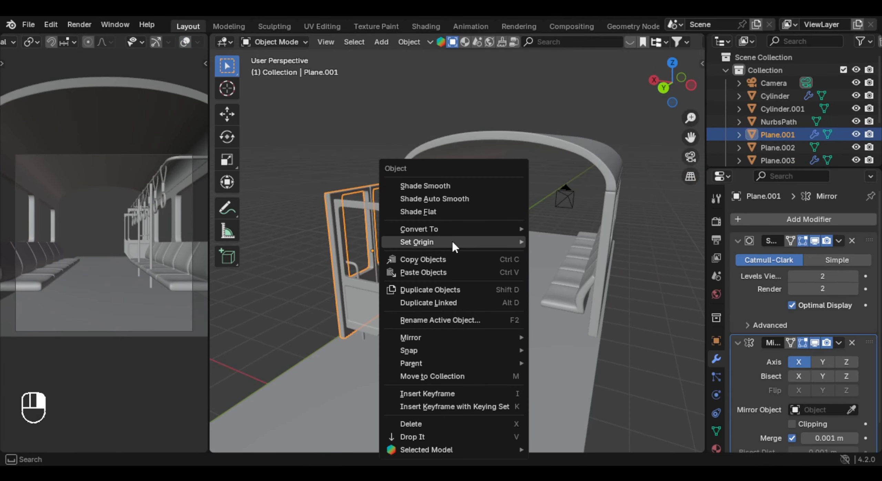
{"action": "mouse_move", "coordinate": [452, 239]}
{"action": "left_click", "coordinate": [622, 272]}
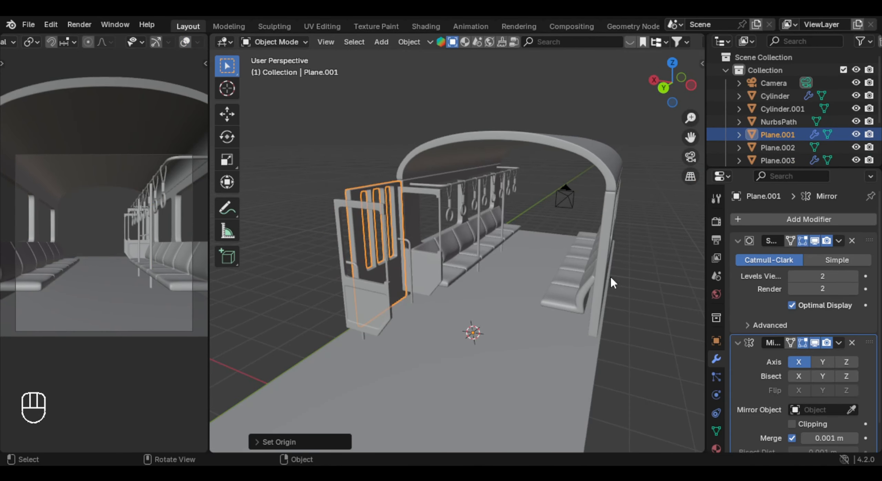
{"action": "middle_click_drag", "start_coordinate": [412, 319], "coordinate": [365, 315]}
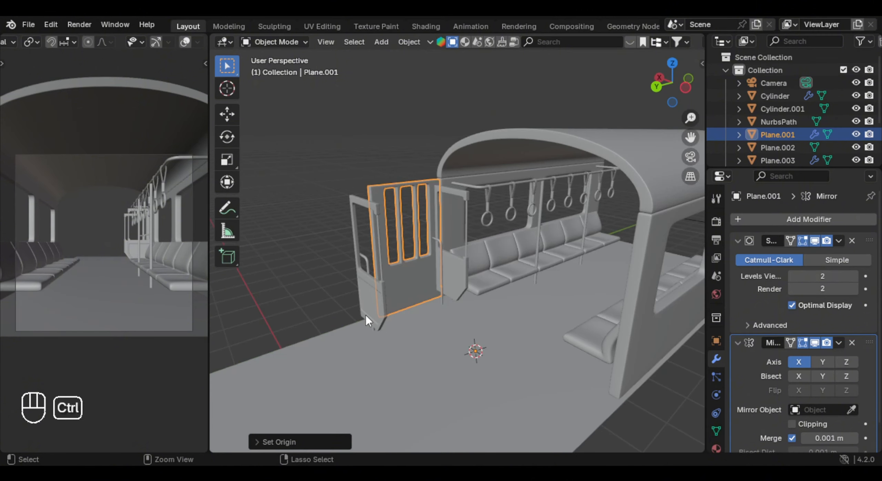
- Undo the carriage door's origin change and apply its existing Mirror modifier
{"action": "key", "text": "ctrl+z"}
{"action": "scroll", "coordinate": [365, 316], "scroll_direction": "up", "scroll_amount": 2}
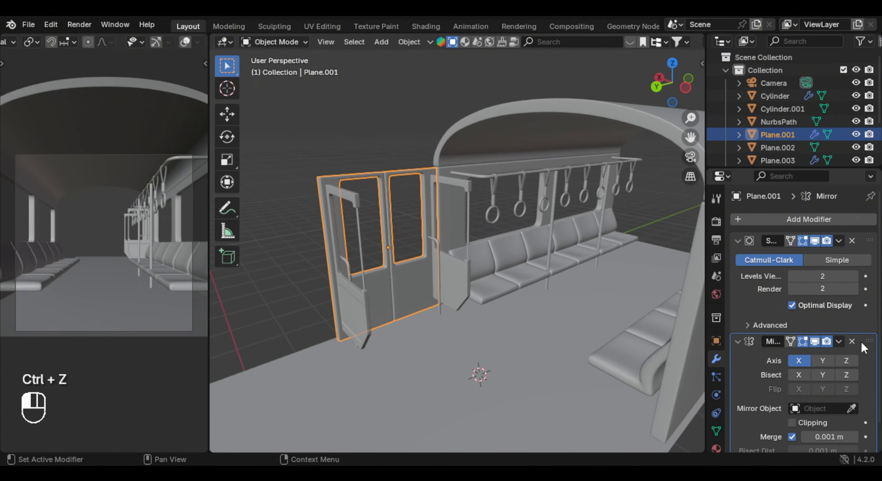
{"action": "left_click_drag", "start_coordinate": [860, 340], "coordinate": [850, 226]}
{"action": "key", "text": "ctrl+a"}
- Set the origin of the joined carriage door to the 3D cursor
{"action": "middle_click_drag", "start_coordinate": [552, 293], "coordinate": [520, 291]}
{"action": "right_click", "coordinate": [527, 289]}
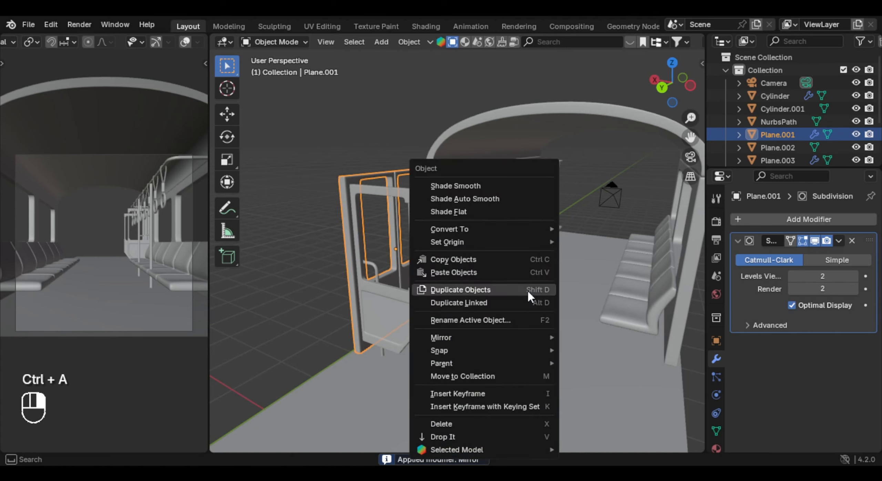
{"action": "mouse_move", "coordinate": [484, 242]}
{"action": "left_click", "coordinate": [626, 271]}
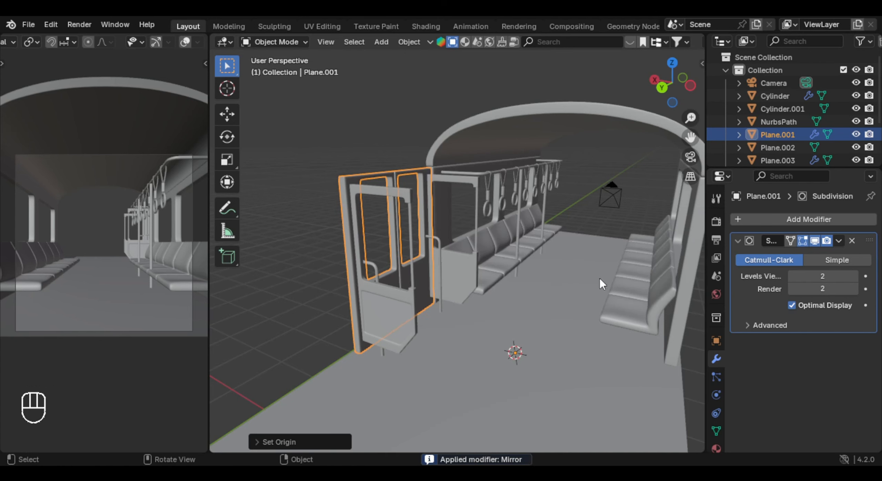
- Add a new Mirror modifier to the carriage door and use only the Z axis to place a copy on the opposite side
{"action": "middle_click_drag", "start_coordinate": [599, 279], "coordinate": [458, 310]}
{"action": "left_click", "coordinate": [807, 218]}
{"action": "type", "text": "mir"}
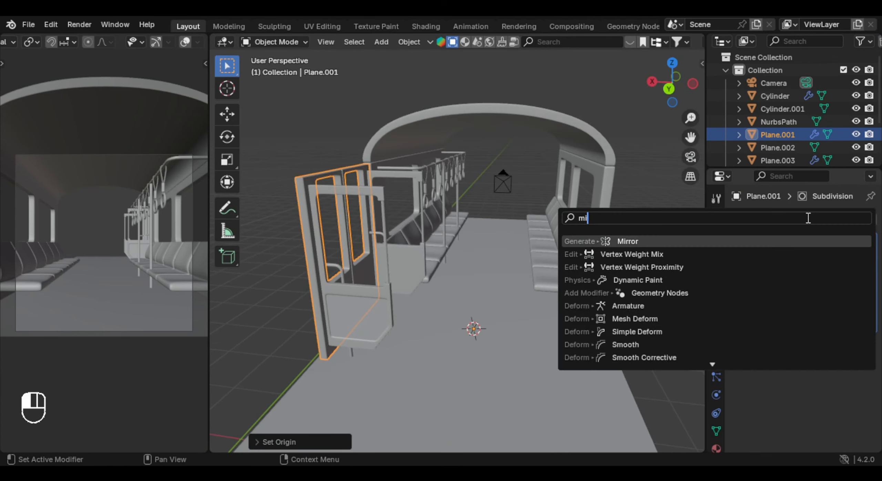
{"action": "key", "text": "Return"}
{"action": "left_click", "coordinate": [825, 379]}
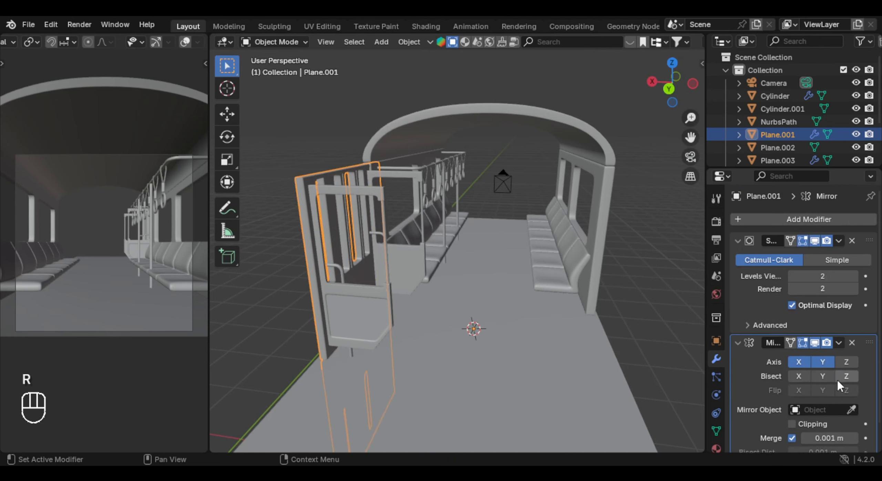
{"action": "left_click", "coordinate": [800, 378]}
{"action": "left_click_drag", "start_coordinate": [816, 362], "coordinate": [807, 377]}
{"action": "left_click", "coordinate": [844, 362]}
- Set the origin of the partition panels beside the door to the 3D cursor
{"action": "right_click", "coordinate": [480, 247]}
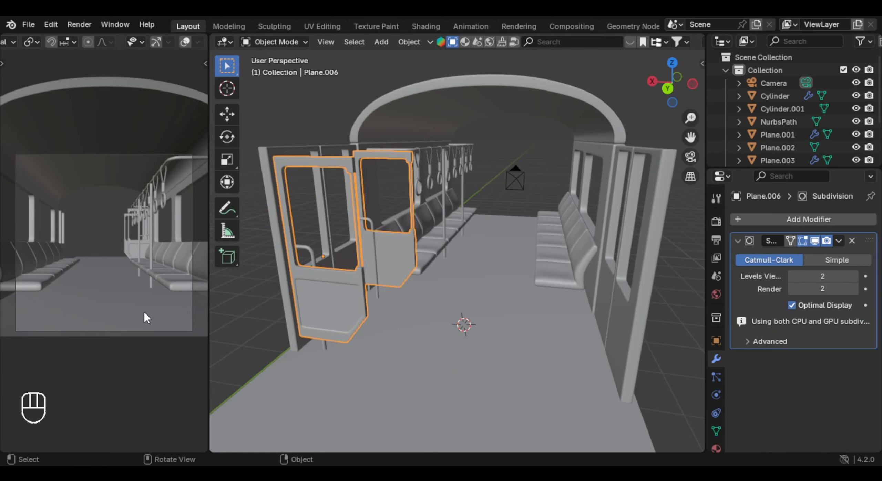
{"action": "left_click", "coordinate": [403, 260]}
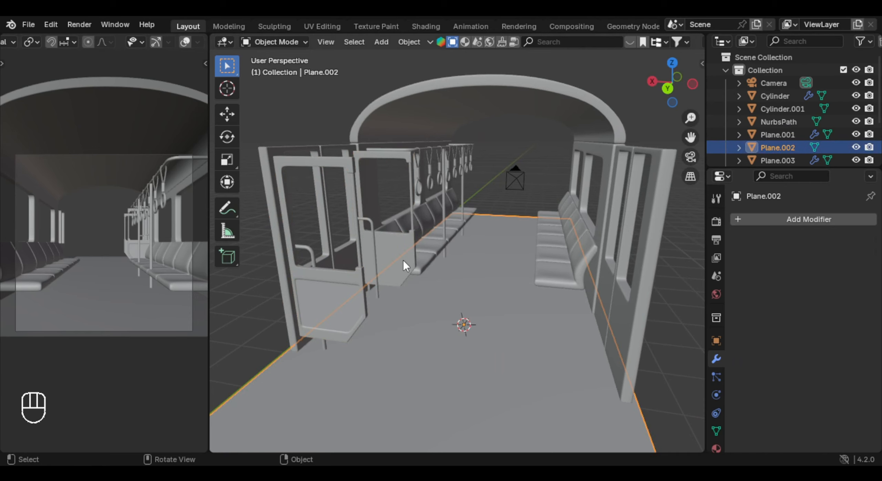
{"action": "key", "text": "ctrl+z"}
{"action": "right_click", "coordinate": [431, 244]}
{"action": "mouse_move", "coordinate": [431, 244]}
{"action": "left_click", "coordinate": [541, 274]}
{"action": "middle_click_drag", "start_coordinate": [542, 274], "coordinate": [474, 288]}
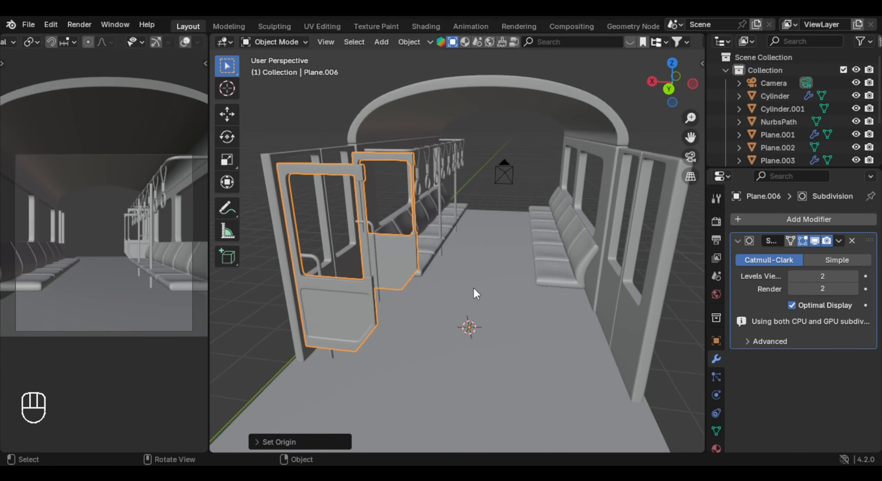
- Add a Mirror modifier to the partition panels to place copies on the opposite side
{"action": "left_click", "coordinate": [760, 219]}
{"action": "type", "text": "mirr"}
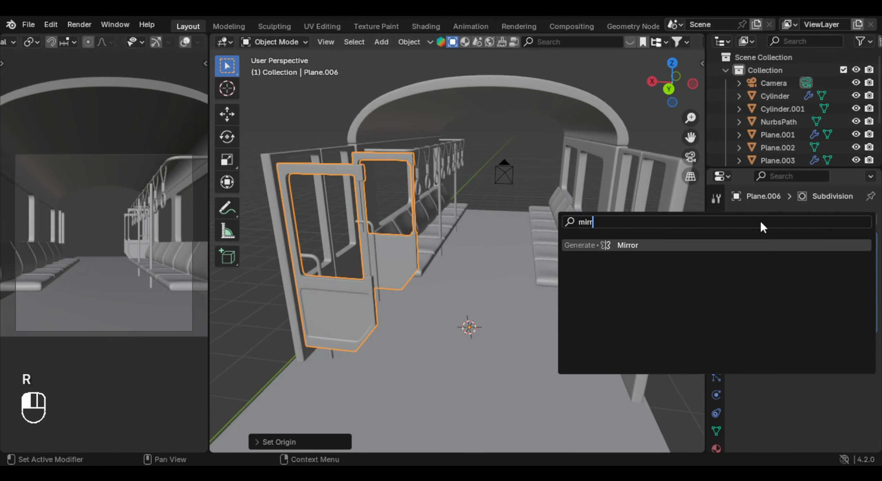
{"action": "key", "text": "Return"}
- Apply the overhead handrail's existing Mirror modifier and mirror the rail on X with its origin at the 3D cursor
{"action": "middle_click_drag", "start_coordinate": [527, 265], "coordinate": [421, 277]}
{"action": "scroll", "coordinate": [433, 295], "scroll_direction": "up", "scroll_amount": 2}
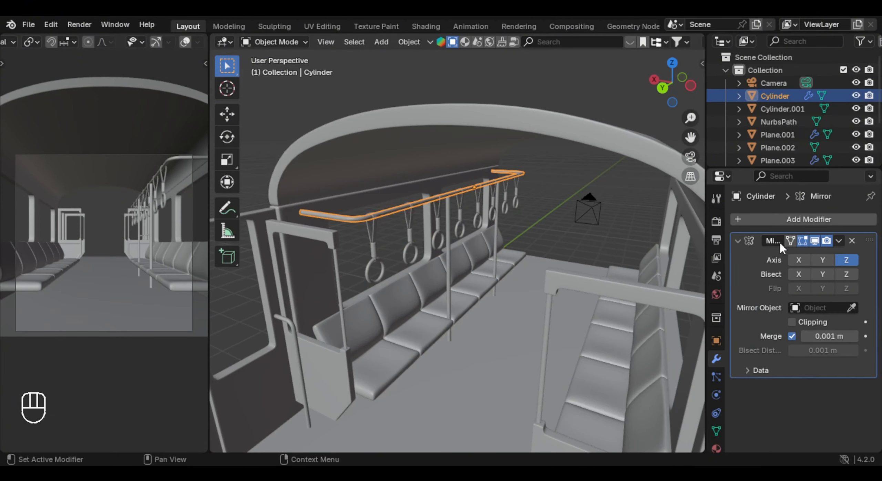
{"action": "middle_click_drag", "start_coordinate": [496, 228], "coordinate": [474, 225]}
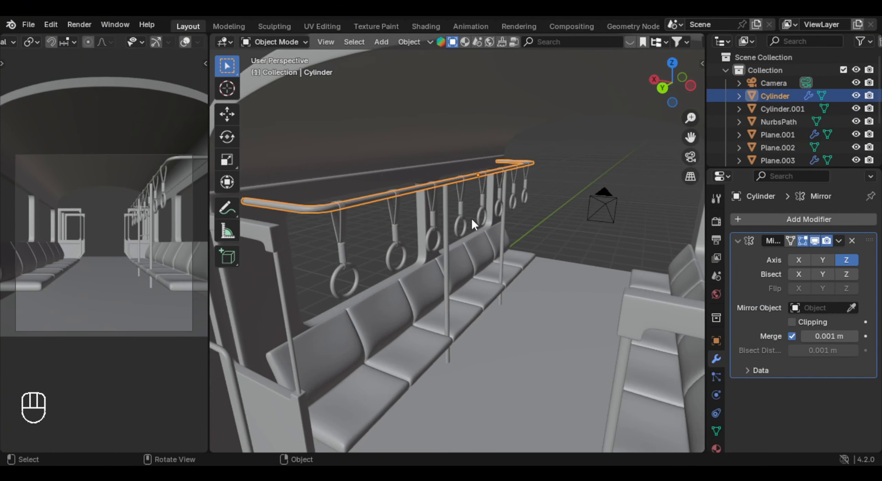
{"action": "key", "text": "ctrl+a"}
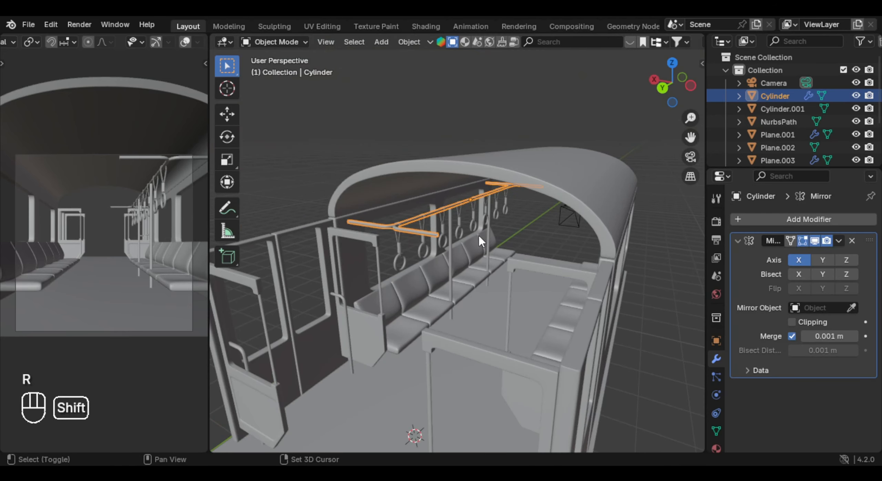
{"action": "right_click", "coordinate": [478, 234]}
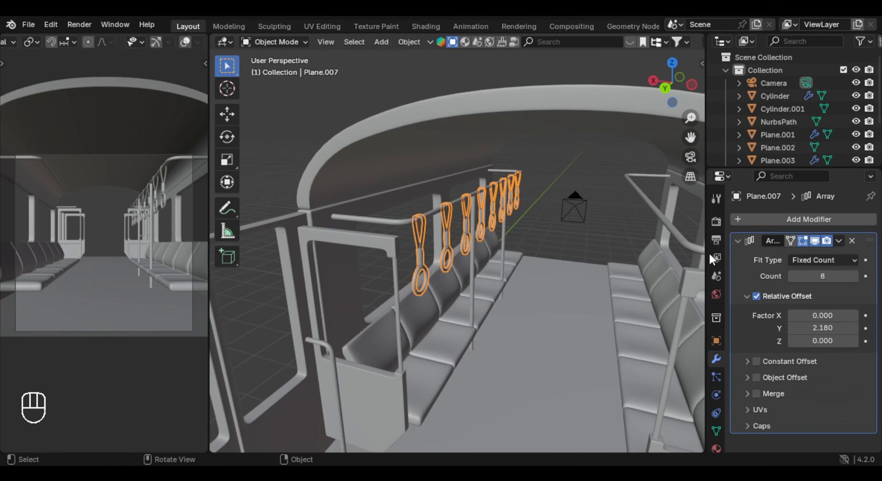
- Add a Mirror modifier to the row of hanging hand straps
{"action": "left_click", "coordinate": [795, 218]}
{"action": "type", "text": "mi"}
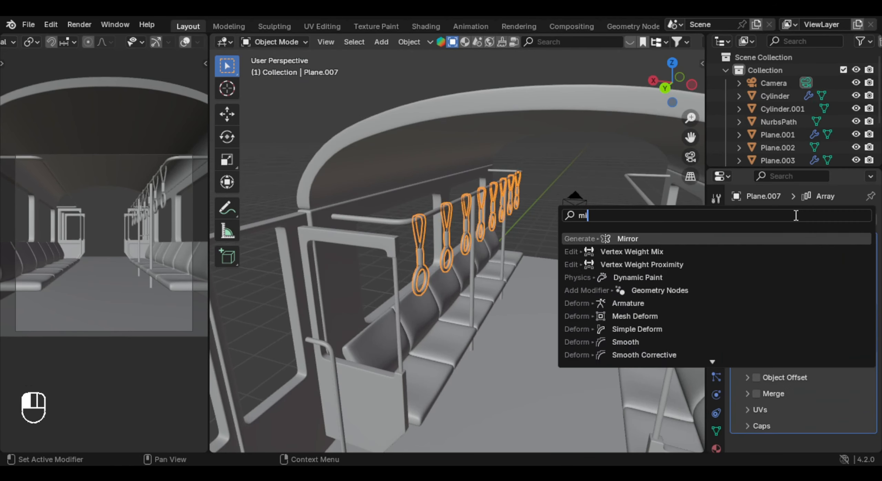
{"action": "key", "text": "Return"}
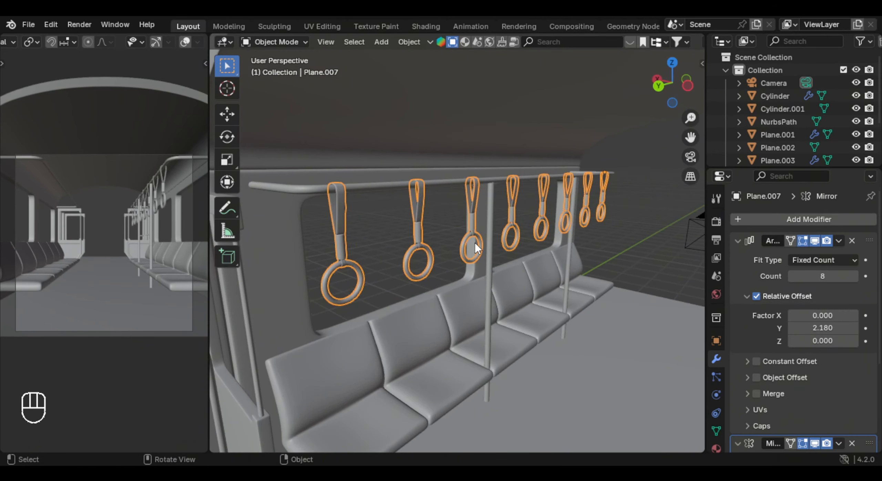
{"action": "scroll", "coordinate": [475, 242], "scroll_direction": "up", "scroll_amount": 1}
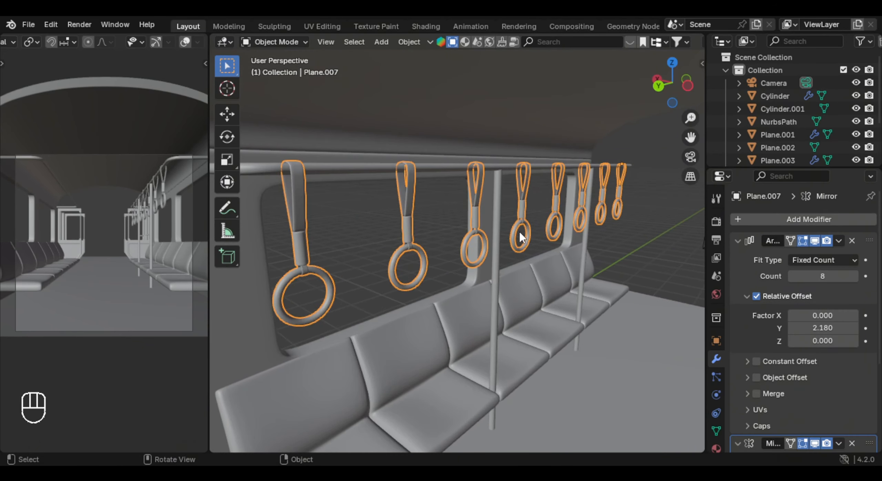
- Apply the hand straps' Array modifier and set their origin to the 3D cursor
{"action": "middle_click_drag", "start_coordinate": [520, 232], "coordinate": [629, 249]}
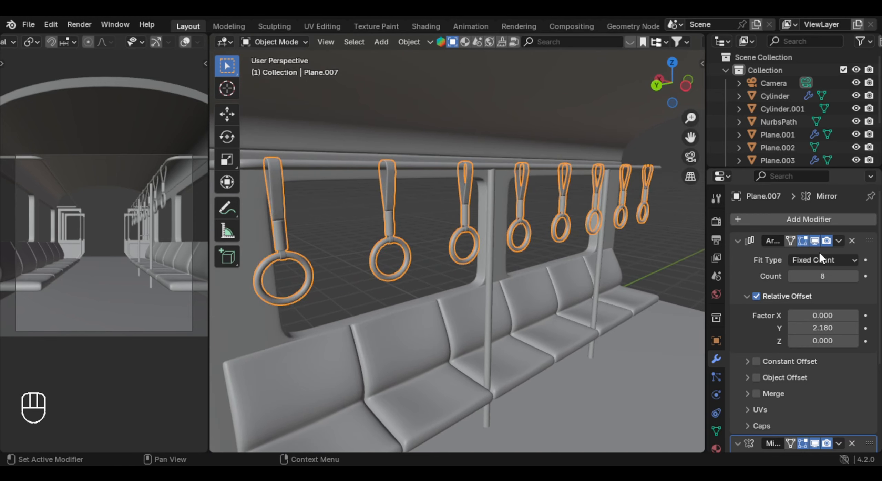
{"action": "key", "text": "ctrl+a"}
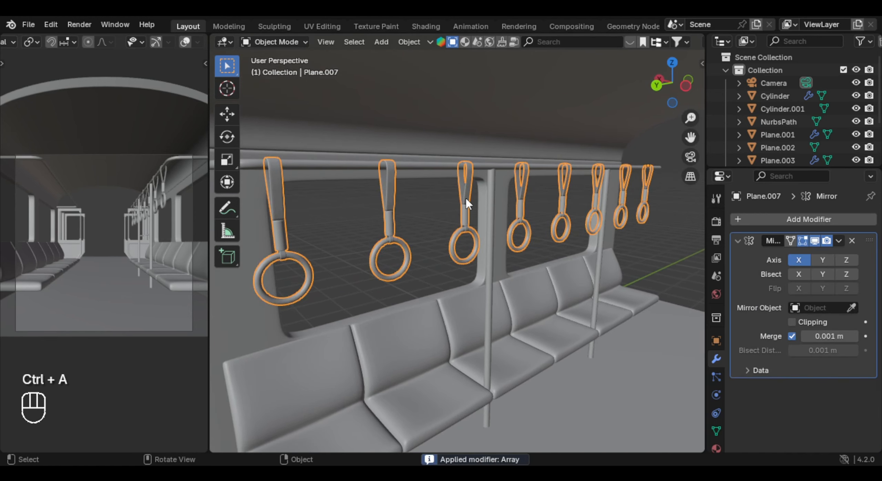
{"action": "key", "text": "g"}
{"action": "right_click", "coordinate": [521, 222]}
{"action": "right_click", "coordinate": [516, 224]}
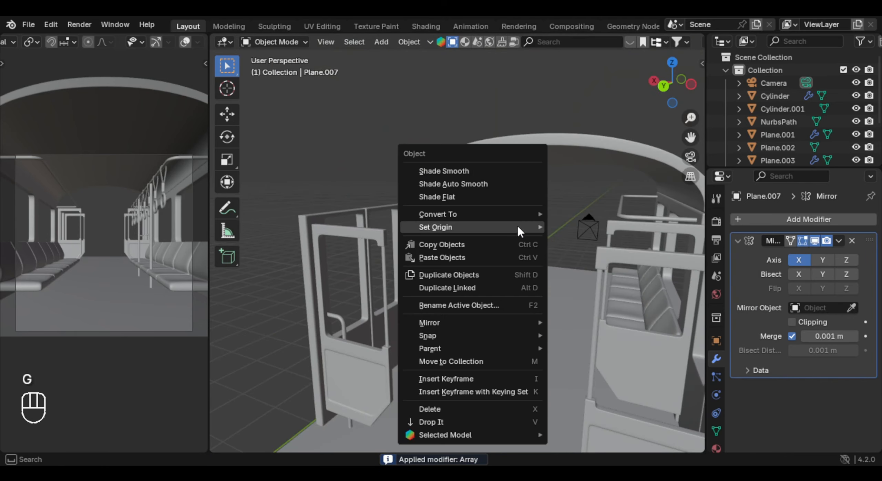
{"action": "mouse_move", "coordinate": [514, 225]}
{"action": "left_click", "coordinate": [600, 256]}
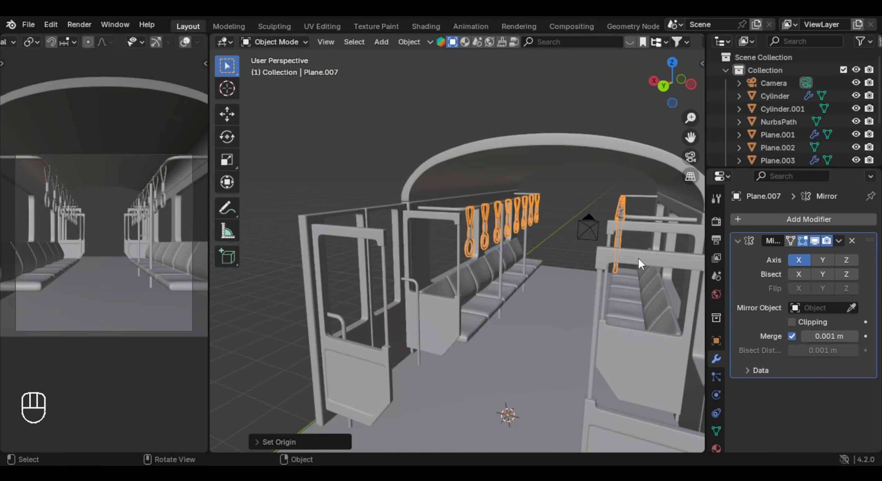
- Add an Array modifier to the carriage roof
{"action": "scroll", "coordinate": [547, 282], "scroll_direction": "down", "scroll_amount": 4}
{"action": "middle_click_drag", "start_coordinate": [547, 282], "coordinate": [584, 293]}
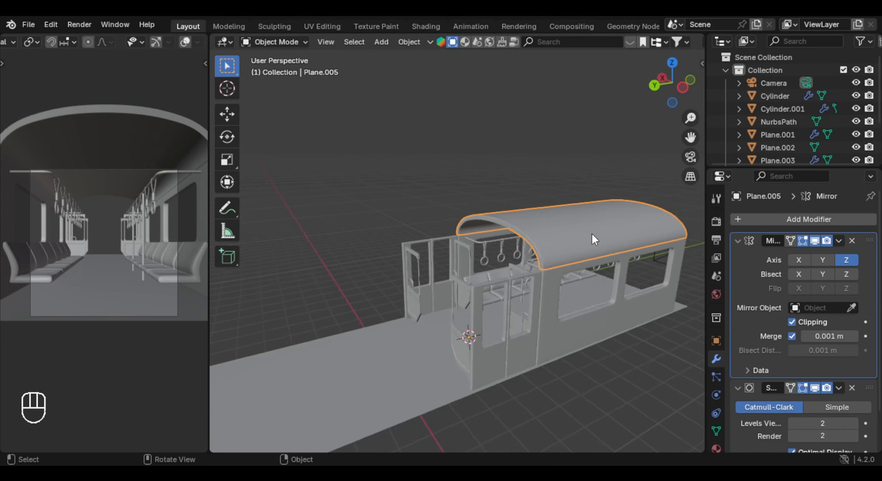
{"action": "middle_click_drag", "start_coordinate": [592, 234], "coordinate": [550, 234], "text": "shift"}
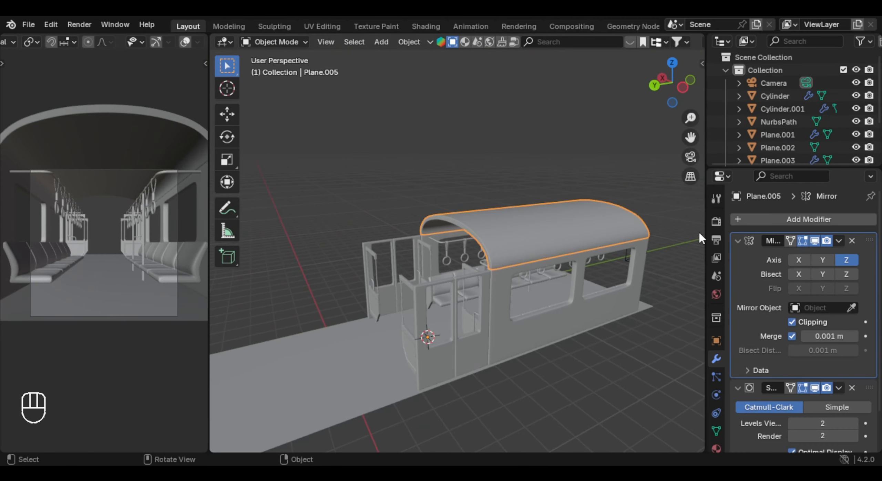
{"action": "scroll", "coordinate": [790, 276], "scroll_direction": "down", "scroll_amount": 1}
{"action": "scroll", "coordinate": [792, 276], "scroll_direction": "up", "scroll_amount": 1}
{"action": "left_click", "coordinate": [799, 219]}
{"action": "type", "text": "ar"}
{"action": "key", "text": "Return"}
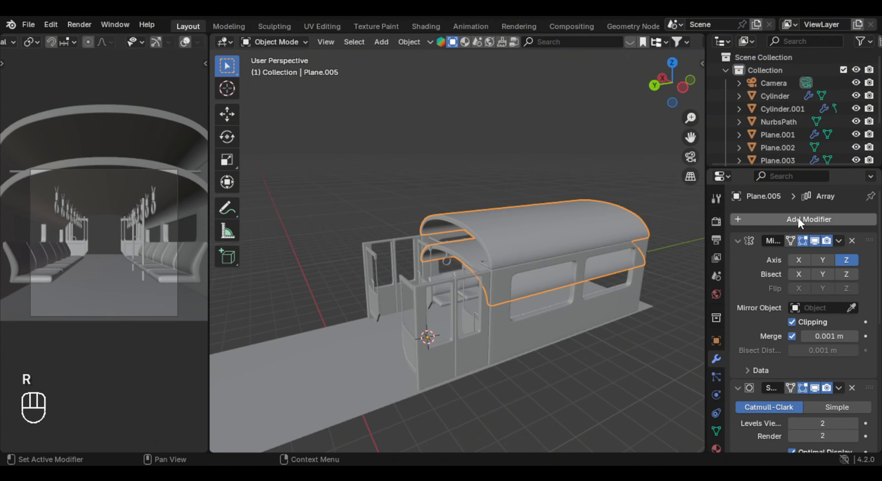
- Set the roof array's relative offset to 0 on X and 1 on Y, with a count of 4
{"action": "scroll", "coordinate": [848, 360], "scroll_direction": "down", "scroll_amount": 10}
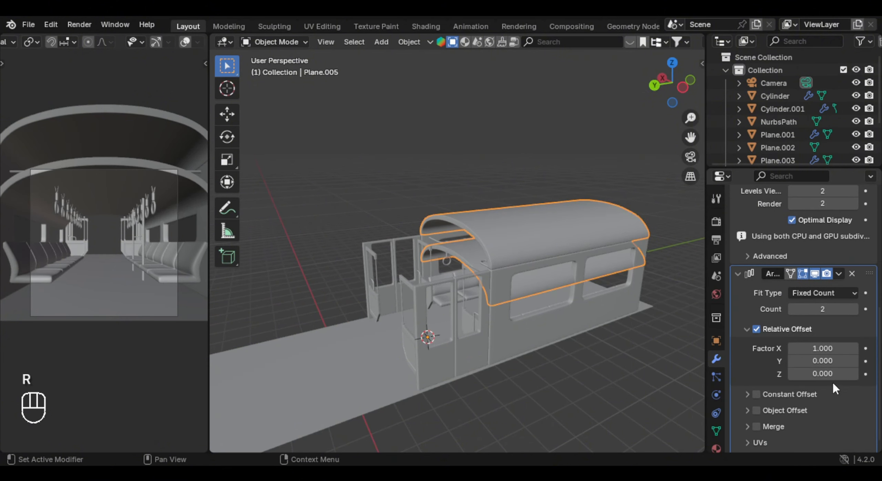
{"action": "type", "text": "0"}
{"action": "key", "text": "Return"}
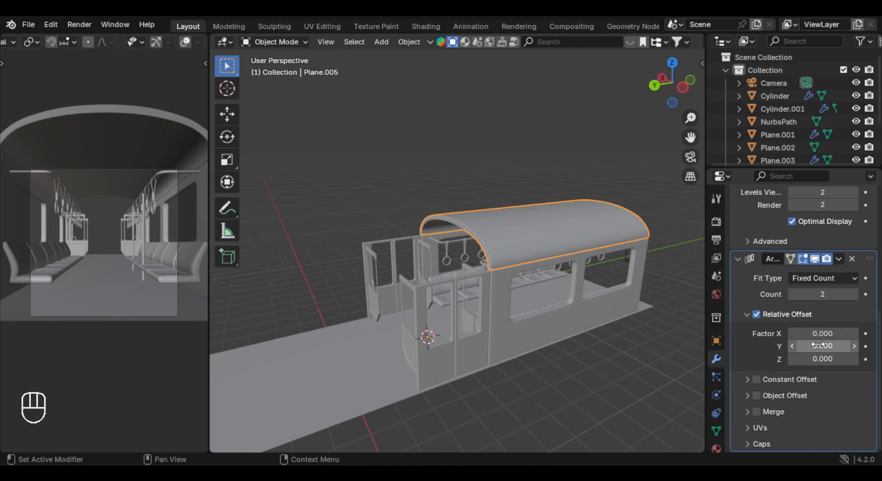
{"action": "left_click_drag", "start_coordinate": [817, 345], "coordinate": [836, 346]}
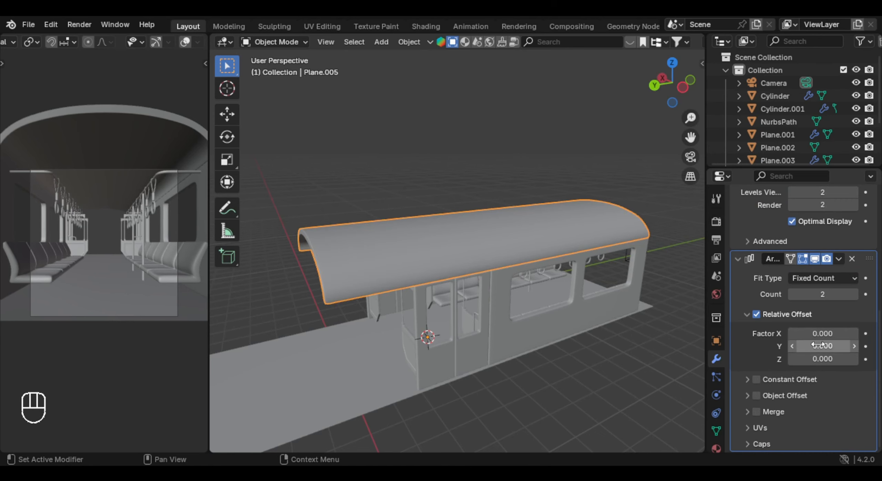
{"action": "type", "text": "1"}
{"action": "key", "text": "Return"}
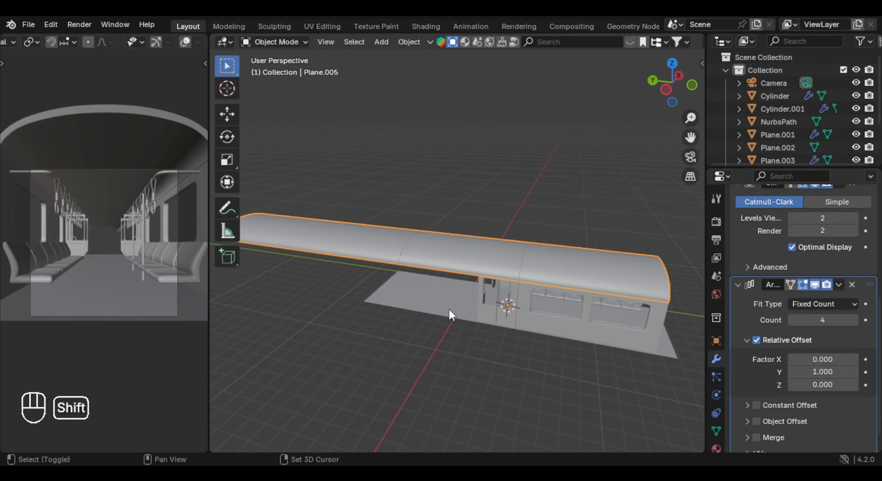
{"action": "middle_click_drag", "start_coordinate": [449, 309], "coordinate": [482, 266], "text": "shift"}
{"action": "middle_click_drag", "start_coordinate": [482, 265], "coordinate": [522, 258]}
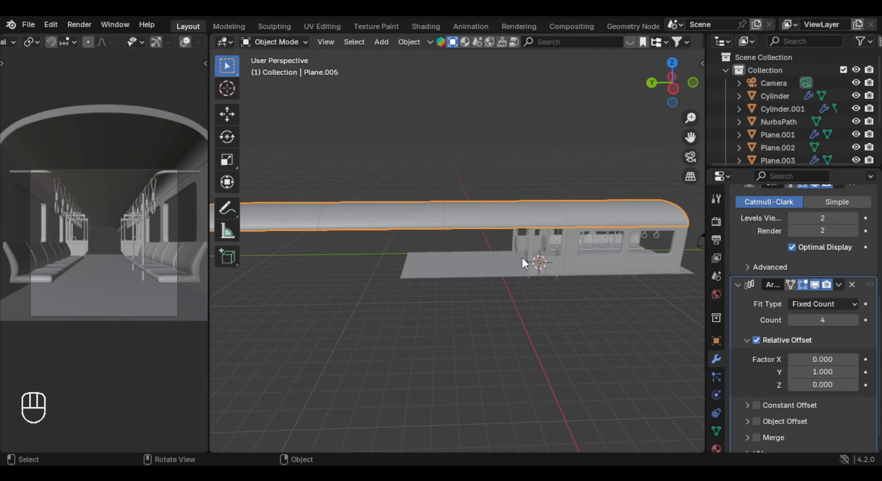
{"action": "left_click", "coordinate": [461, 276]}
{"action": "key", "text": "Tab"}
{"action": "scroll", "coordinate": [479, 289], "scroll_direction": "up", "scroll_amount": 2}
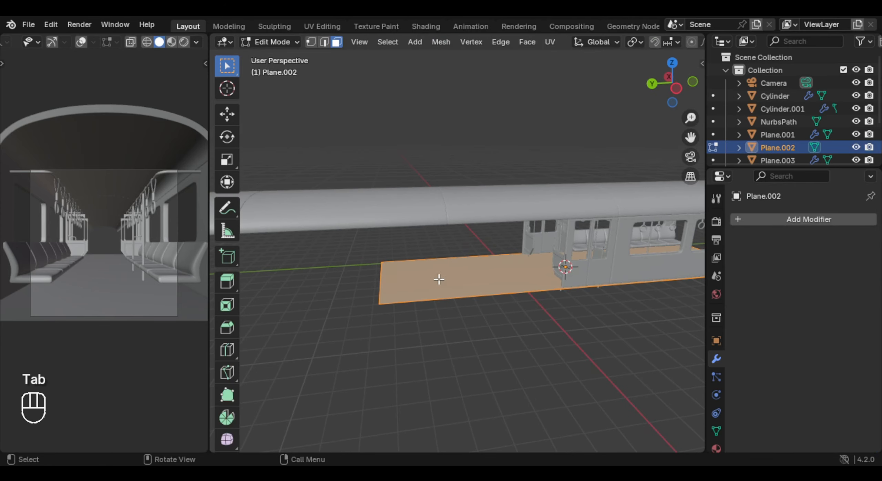
{"action": "key", "text": "2"}
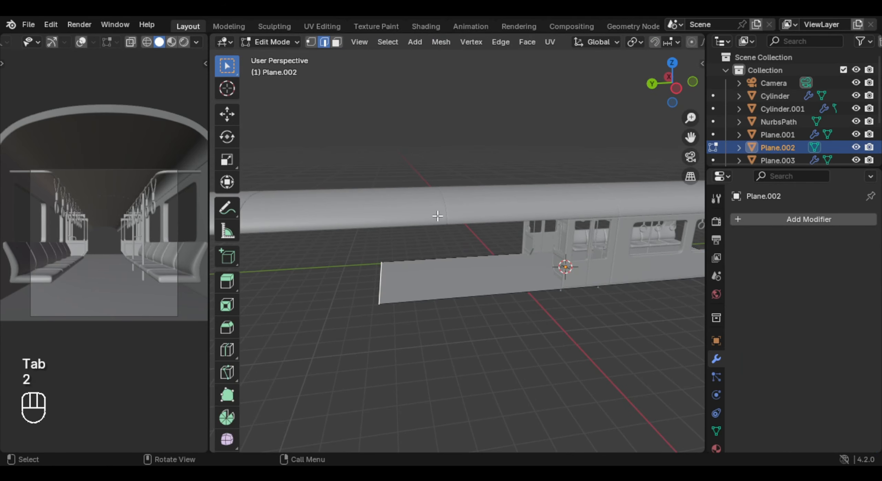
{"action": "key", "text": "Tab"}
- Turn off the viewport display of the roof's Array modifier
{"action": "left_click", "coordinate": [462, 210]}
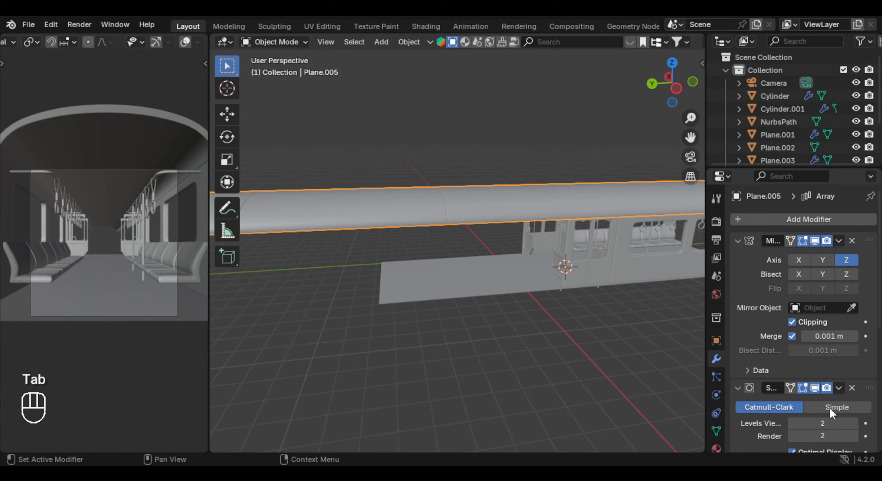
{"action": "scroll", "coordinate": [829, 408], "scroll_direction": "down", "scroll_amount": 5}
{"action": "left_click", "coordinate": [813, 361]}
{"action": "middle_click_drag", "start_coordinate": [555, 239], "coordinate": [574, 244]}
{"action": "scroll", "coordinate": [574, 244], "scroll_direction": "up", "scroll_amount": 3}
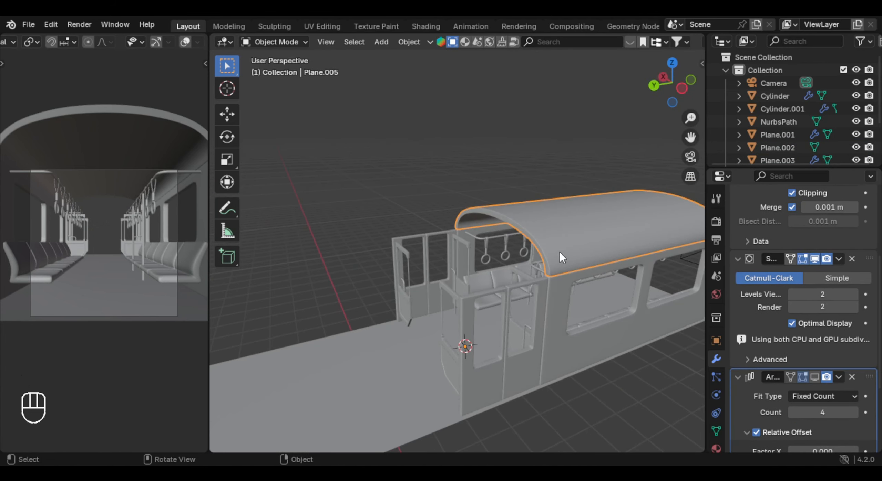
- Select the path of faces along the roof's open end rim in Edit Mode and grow the selection
{"action": "key", "text": "Tab"}
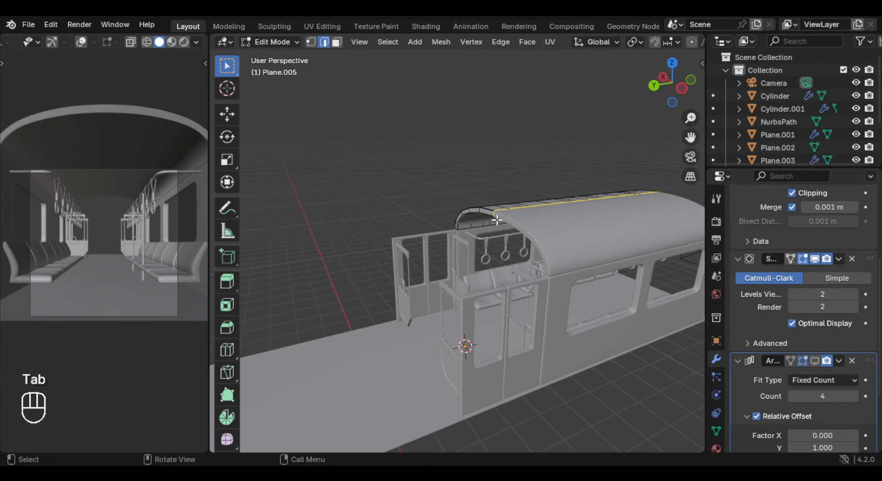
{"action": "left_click", "coordinate": [496, 260]}
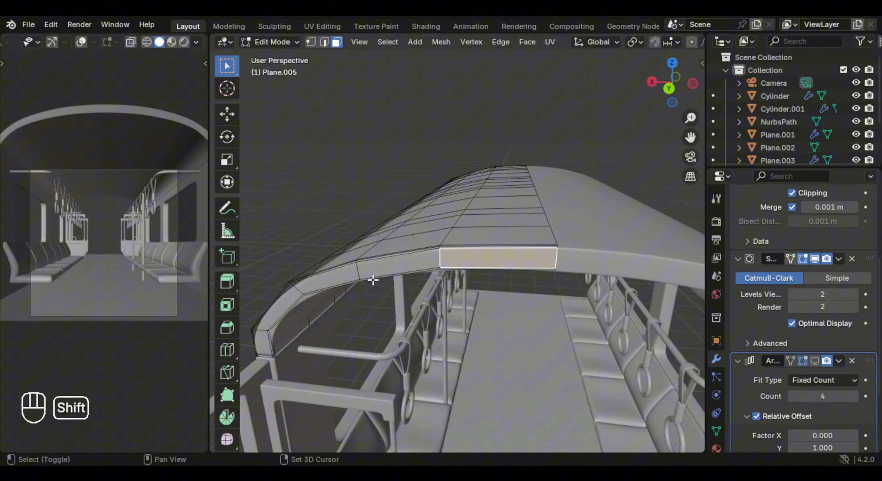
{"action": "middle_click_drag", "start_coordinate": [372, 280], "coordinate": [444, 299], "text": "shift"}
{"action": "middle_click_drag", "start_coordinate": [444, 299], "coordinate": [405, 282]}
{"action": "left_click", "coordinate": [377, 309], "text": "ctrl+shift"}
{"action": "key", "text": "ctrl+KP_6"}
{"action": "key", "text": "ctrl+KP_6"}
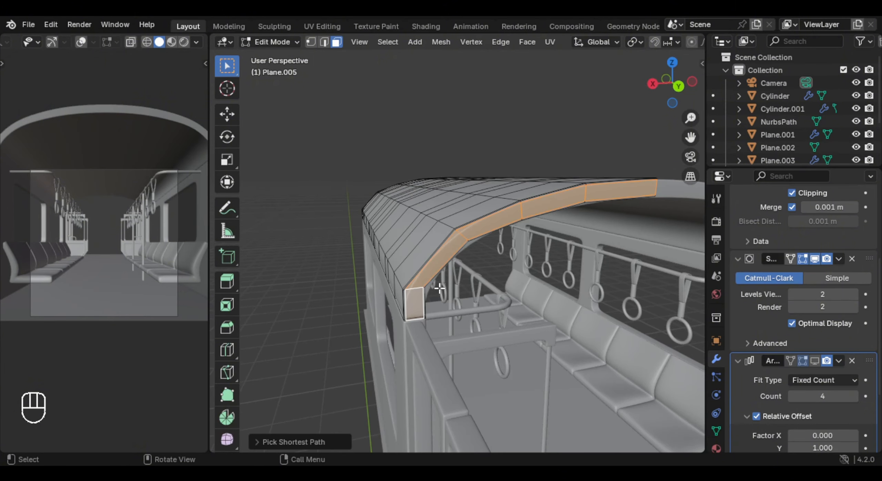
{"action": "key", "text": "ctrl+KP_Add"}
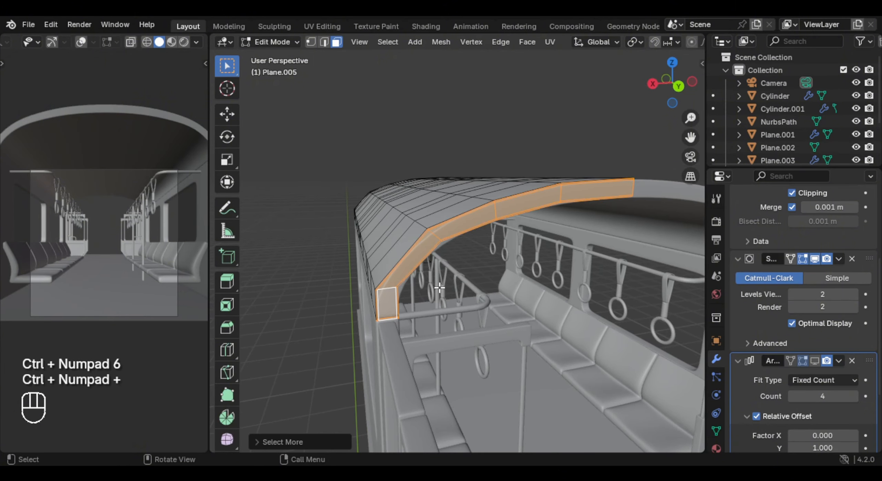
{"action": "middle_click_drag", "start_coordinate": [440, 287], "coordinate": [506, 235], "text": "ctrl"}
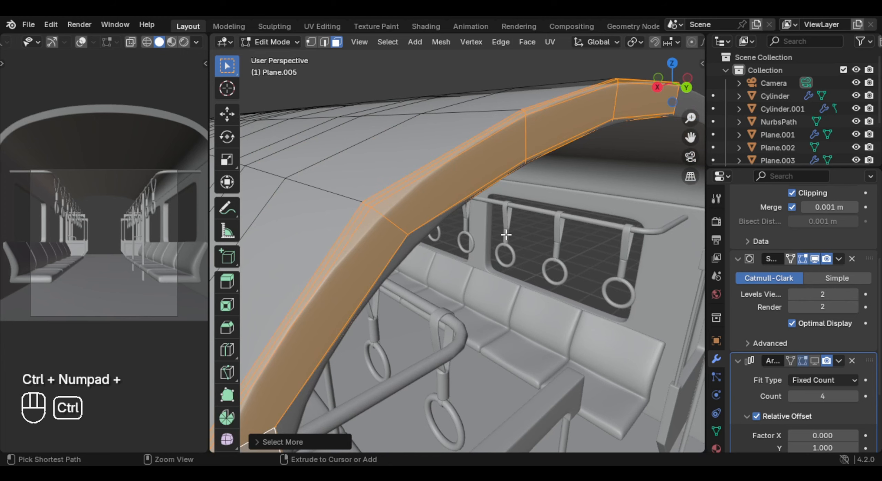
{"action": "scroll", "coordinate": [857, 295], "scroll_direction": "up", "scroll_amount": 6}
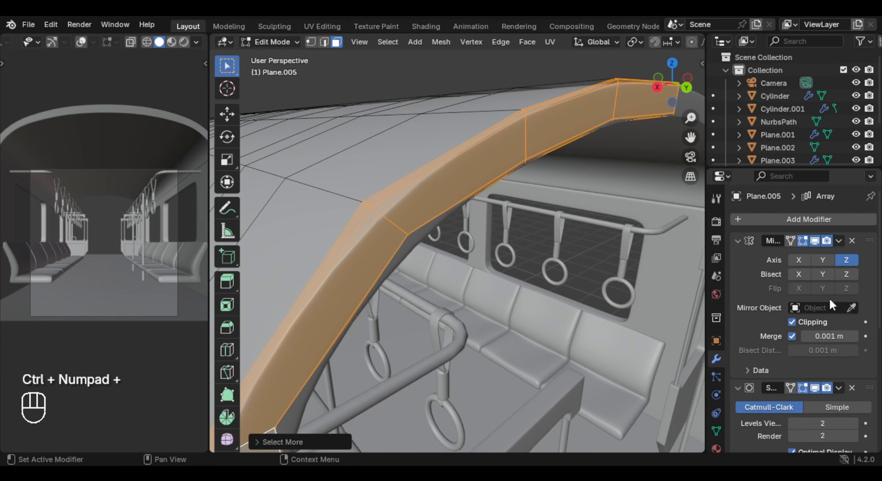
- Turn off the roof's Subdivision viewport display and refine the end rim face selection with Circle Select, isolating the roof temporarily
{"action": "left_click", "coordinate": [814, 389]}
{"action": "middle_click_drag", "start_coordinate": [482, 224], "coordinate": [520, 318]}
{"action": "key", "text": "c"}
{"action": "right_click", "coordinate": [444, 339]}
{"action": "key", "text": "c"}
{"action": "middle_click", "coordinate": [340, 319]}
{"action": "right_click", "coordinate": [340, 320]}
{"action": "key", "text": "KP_Divide"}
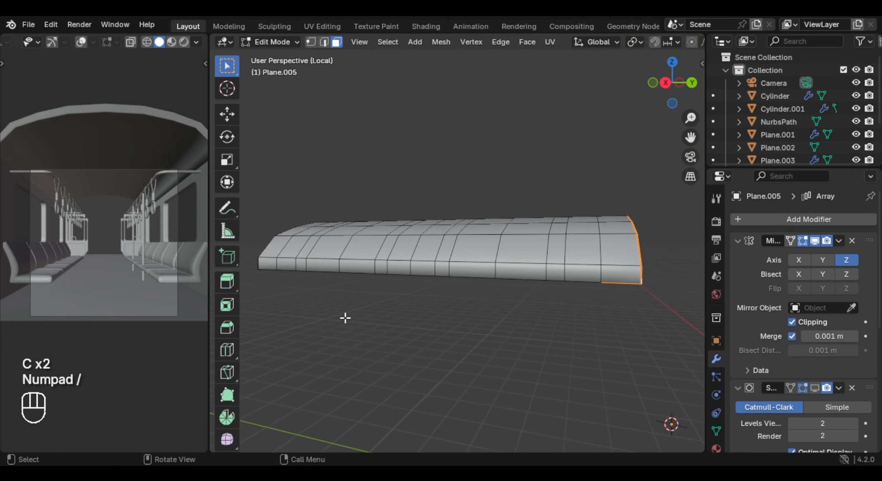
{"action": "middle_click_drag", "start_coordinate": [344, 318], "coordinate": [517, 305], "text": "shift"}
{"action": "key", "text": "c"}
{"action": "right_click", "coordinate": [463, 320]}
{"action": "key", "text": "KP_Divide"}
- Extrude the selected rim faces at the roof's open end and move them along Y toward the carriage end
{"action": "key", "text": "e"}
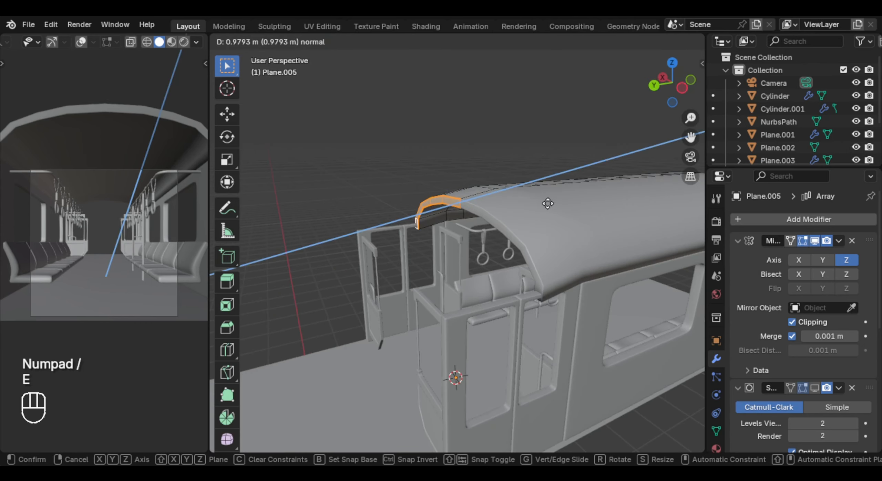
{"action": "right_click", "coordinate": [559, 202]}
{"action": "key", "text": "g"}
{"action": "key", "text": "x"}
{"action": "key", "text": "y"}
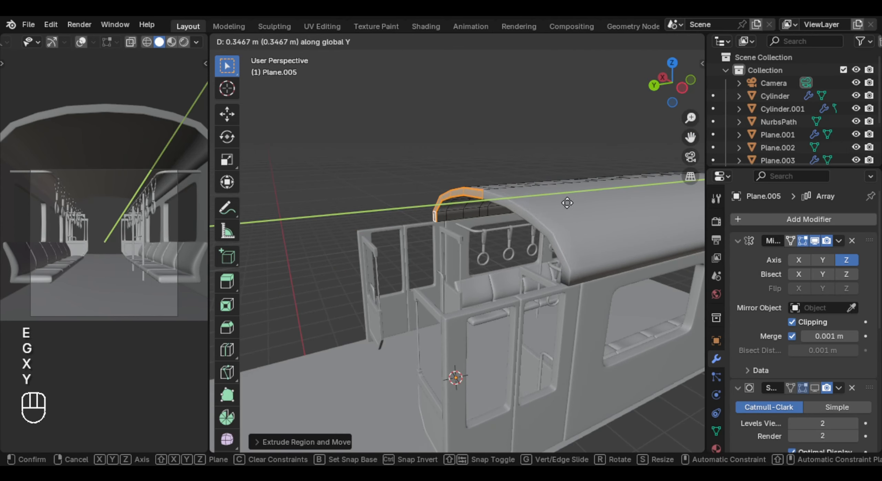
{"action": "left_click", "coordinate": [452, 334]}
- Snap the 3D cursor to the selected top edge at the end of the carriage side wall
{"action": "key", "text": "Tab"}
{"action": "middle_click_drag", "start_coordinate": [452, 335], "coordinate": [496, 273], "text": "shift"}
{"action": "left_click", "coordinate": [477, 250]}
{"action": "key", "text": "Tab"}
{"action": "scroll", "coordinate": [482, 241], "scroll_direction": "up", "scroll_amount": 3}
{"action": "key", "text": "2"}
{"action": "scroll", "coordinate": [508, 258], "scroll_direction": "up", "scroll_amount": 4}
{"action": "key", "text": "shift+s"}
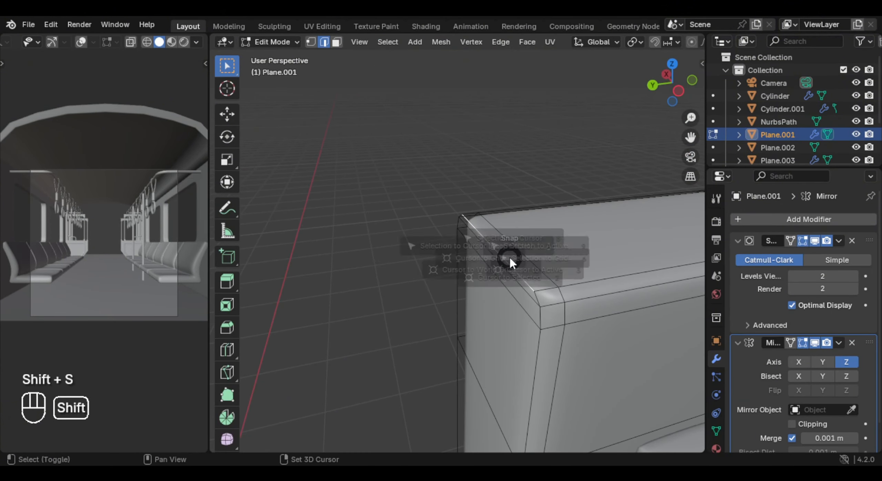
{"action": "left_click", "coordinate": [512, 291]}
{"action": "scroll", "coordinate": [492, 281], "scroll_direction": "down", "scroll_amount": 5}
{"action": "key", "text": "Tab"}
- Flatten the roof's end rim by scaling it to 0 along Y with the 3D Cursor as pivot point
{"action": "left_click", "coordinate": [558, 212]}
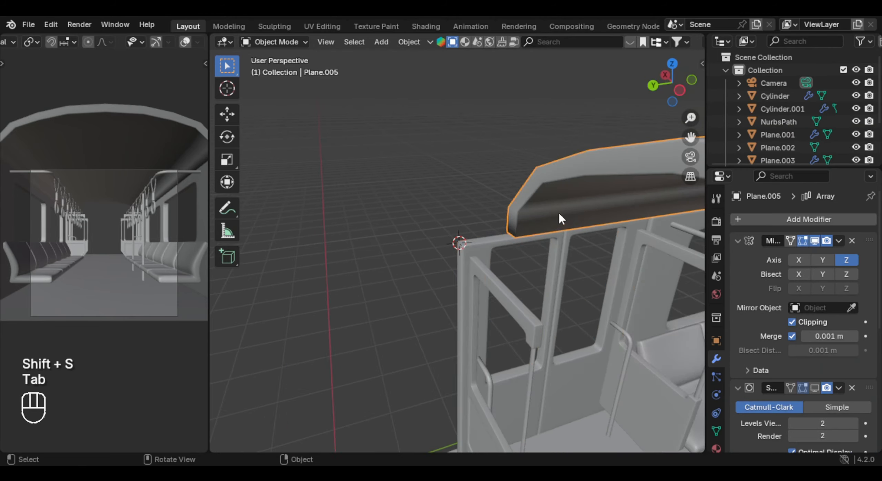
{"action": "middle_click_drag", "start_coordinate": [558, 212], "coordinate": [568, 239]}
{"action": "key", "text": "Tab"}
{"action": "key", "text": "period"}
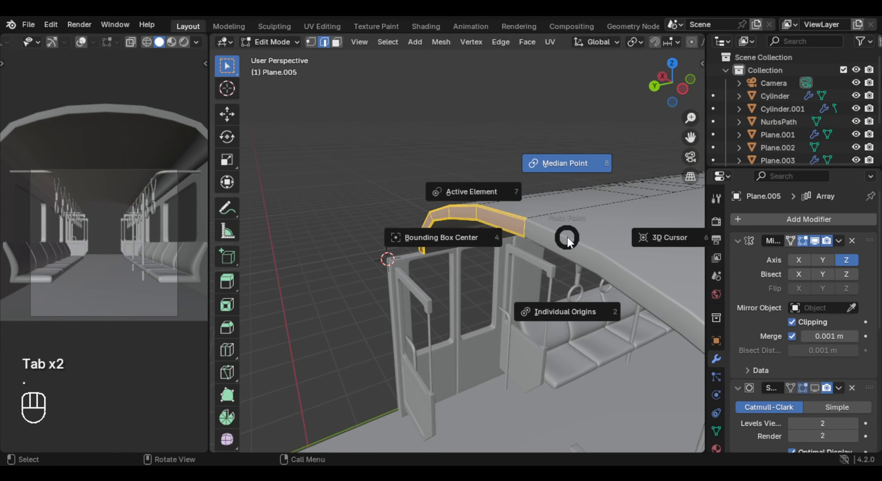
{"action": "left_click", "coordinate": [634, 240]}
{"action": "key", "text": "s"}
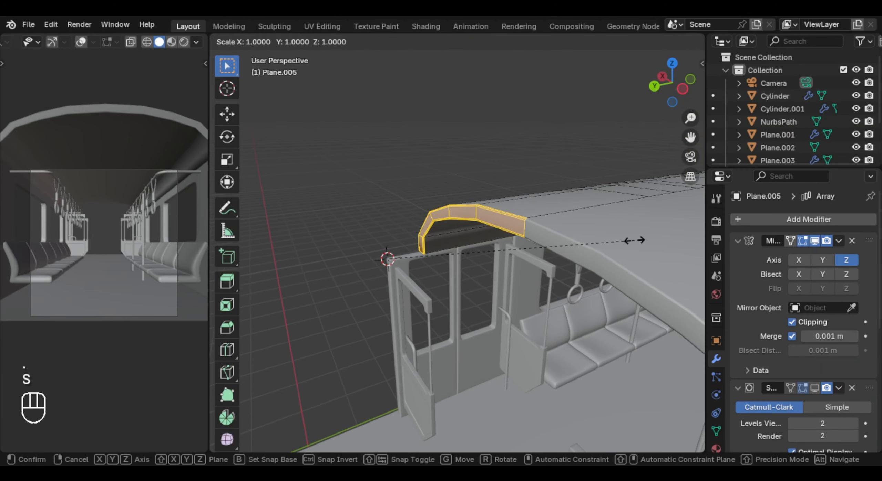
{"action": "key", "text": "y"}
{"action": "key", "text": "KP_0"}
{"action": "key", "text": "Return"}
{"action": "key", "text": "Tab"}
{"action": "scroll", "coordinate": [635, 240], "scroll_direction": "down", "scroll_amount": 3}
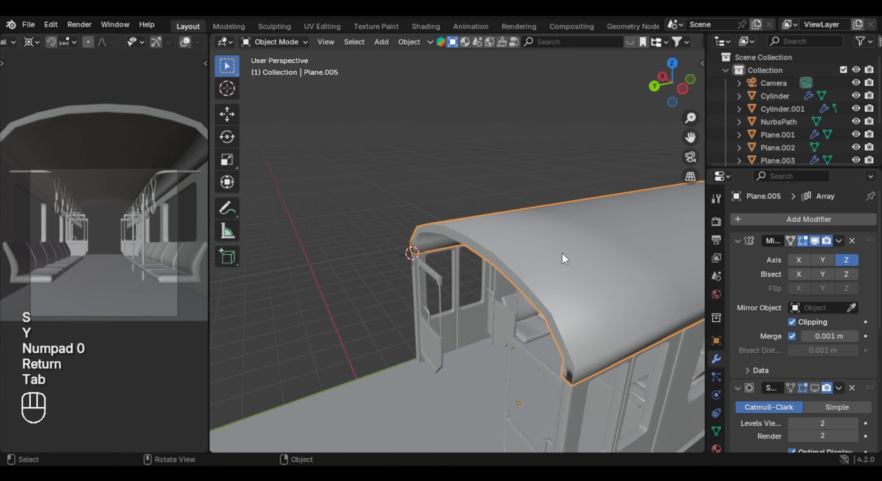
- Turn on the viewport display of the roof's Subdivision modifier
{"action": "middle_click_drag", "start_coordinate": [562, 252], "coordinate": [437, 270]}
{"action": "middle_click_drag", "start_coordinate": [601, 259], "coordinate": [617, 251]}
{"action": "scroll", "coordinate": [820, 348], "scroll_direction": "down", "scroll_amount": 5}
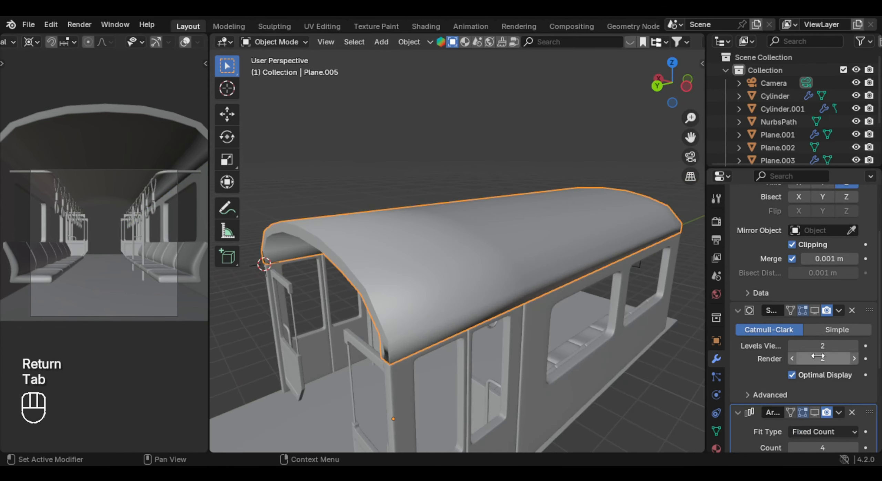
{"action": "left_click", "coordinate": [814, 310]}
{"action": "left_click", "coordinate": [637, 169]}
- Snap the 3D cursor to the selected roof and add a mesh plane there
{"action": "middle_click_drag", "start_coordinate": [637, 193], "coordinate": [491, 175]}
{"action": "scroll", "coordinate": [490, 214], "scroll_direction": "up", "scroll_amount": 4}
{"action": "scroll", "coordinate": [487, 178], "scroll_direction": "down", "scroll_amount": 5}
{"action": "middle_click_drag", "start_coordinate": [400, 210], "coordinate": [506, 187]}
{"action": "left_click", "coordinate": [448, 207]}
{"action": "key", "text": "shift+s"}
{"action": "left_click", "coordinate": [445, 229]}
{"action": "middle_click_drag", "start_coordinate": [440, 230], "coordinate": [476, 257]}
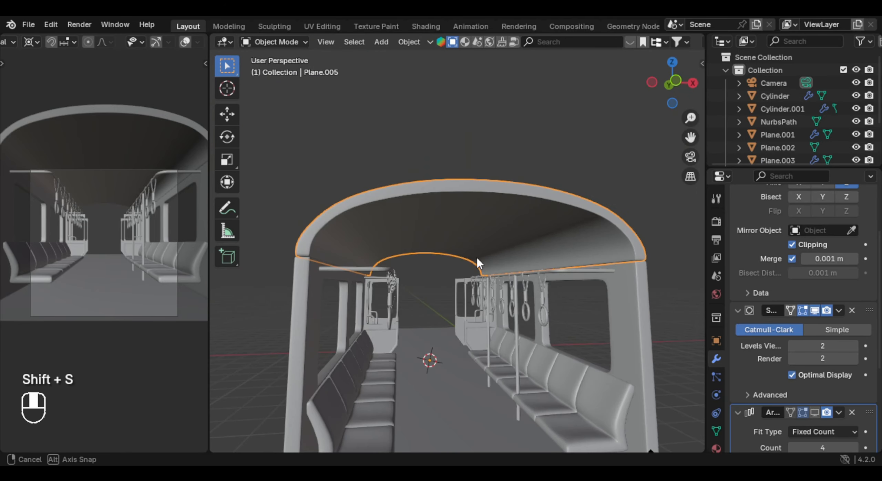
{"action": "key", "text": "shift+a"}
{"action": "mouse_move", "coordinate": [427, 73]}
{"action": "left_click", "coordinate": [538, 65]}
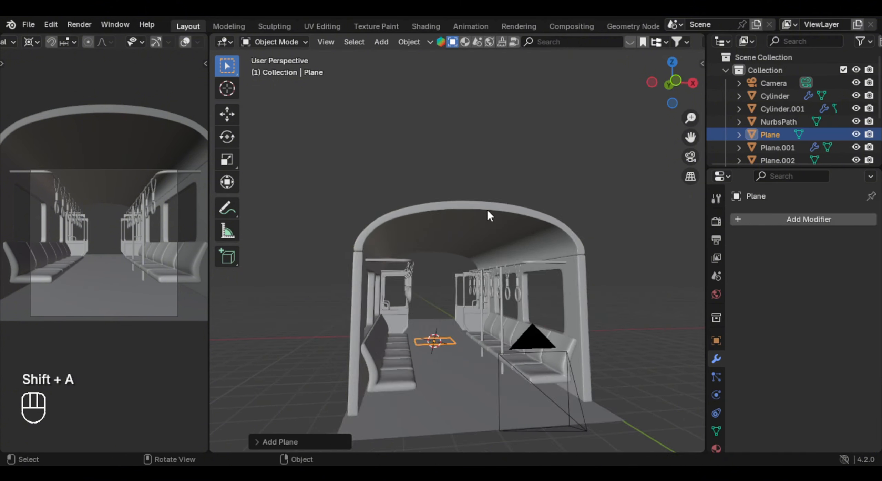
- Isolate the new plane and scale it into a long strip, narrow along X and lengthened along Y
{"action": "key", "text": "KP_Divide"}
{"action": "key", "text": "period"}
{"action": "left_click", "coordinate": [535, 132]}
{"action": "key", "text": "s"}
{"action": "key", "text": "x"}
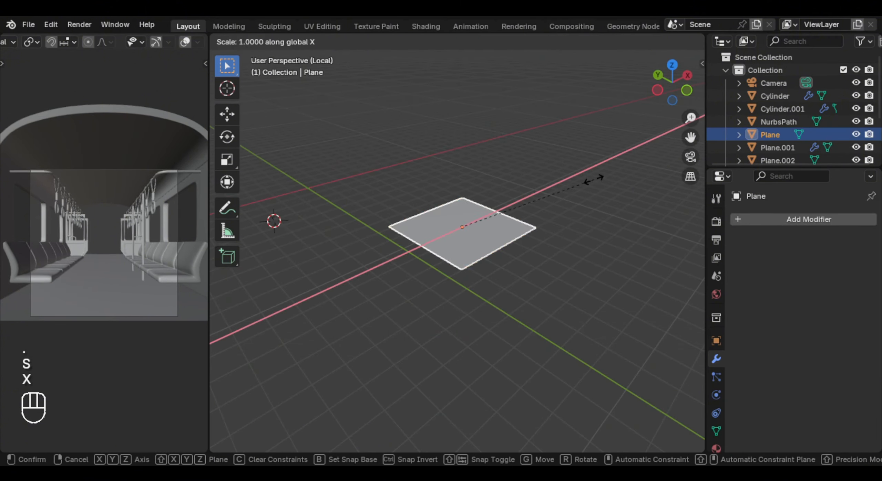
{"action": "left_click", "coordinate": [496, 217]}
{"action": "key", "text": "s"}
{"action": "key", "text": "y"}
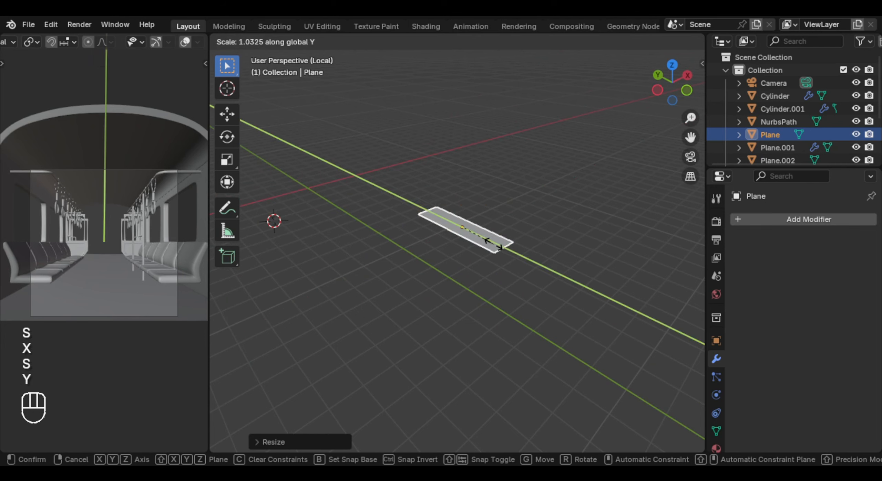
{"action": "left_click", "coordinate": [541, 255]}
- Apply the strip plane's scale in Object Mode
{"action": "key", "text": "Tab"}
{"action": "key", "text": "Tab"}
{"action": "middle_click_drag", "start_coordinate": [541, 255], "coordinate": [444, 271]}
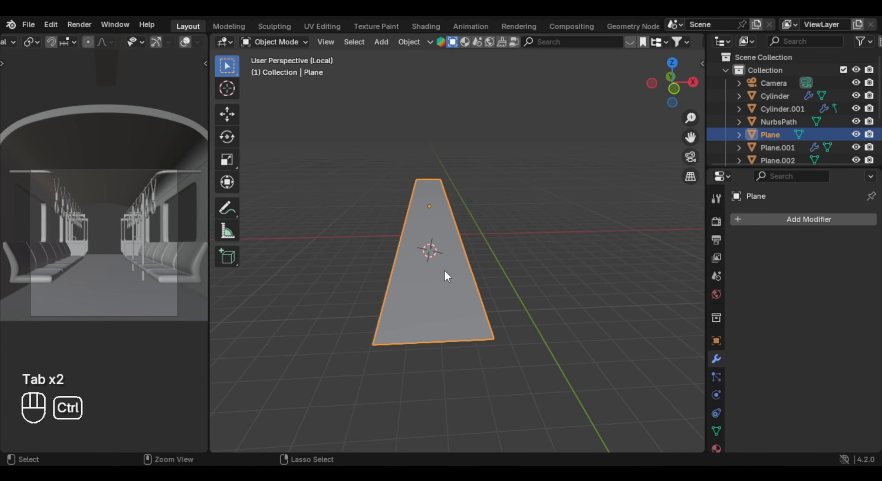
{"action": "key", "text": "ctrl+a"}
{"action": "left_click", "coordinate": [407, 308]}
- Add ten evenly spaced lengthwise loop cuts to the strip plane and bevel them into narrow bands
{"action": "key", "text": "Tab"}
{"action": "key", "text": "ctrl+r"}
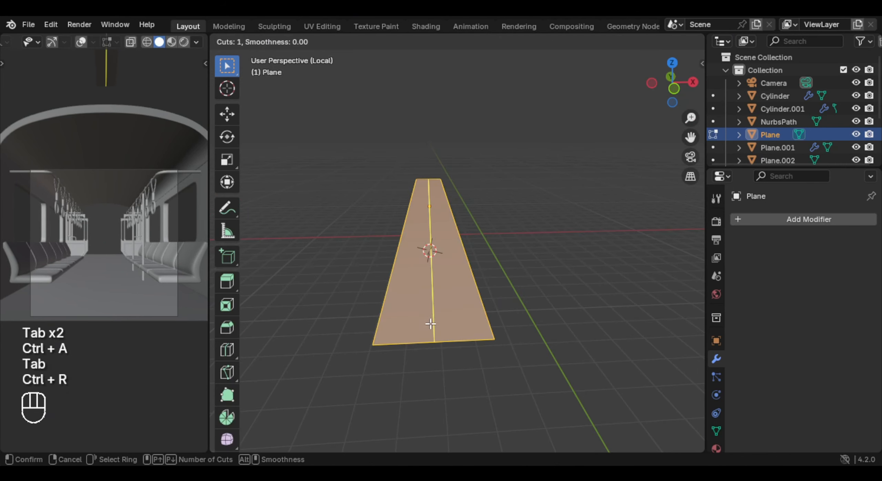
{"action": "scroll", "coordinate": [432, 327], "scroll_direction": "up", "scroll_amount": 5}
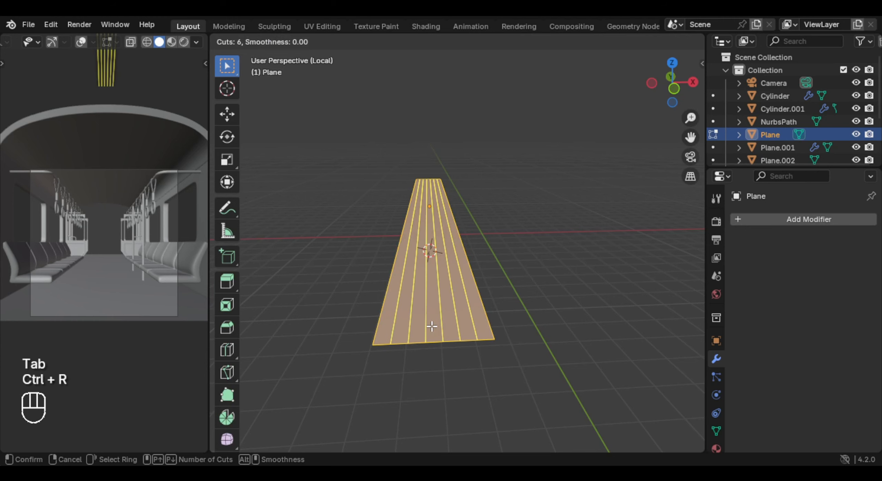
{"action": "scroll", "coordinate": [431, 327], "scroll_direction": "up", "scroll_amount": 4}
{"action": "left_click", "coordinate": [433, 321]}
{"action": "right_click", "coordinate": [433, 321]}
{"action": "scroll", "coordinate": [444, 303], "scroll_direction": "up", "scroll_amount": 3}
{"action": "key", "text": "ctrl+b"}
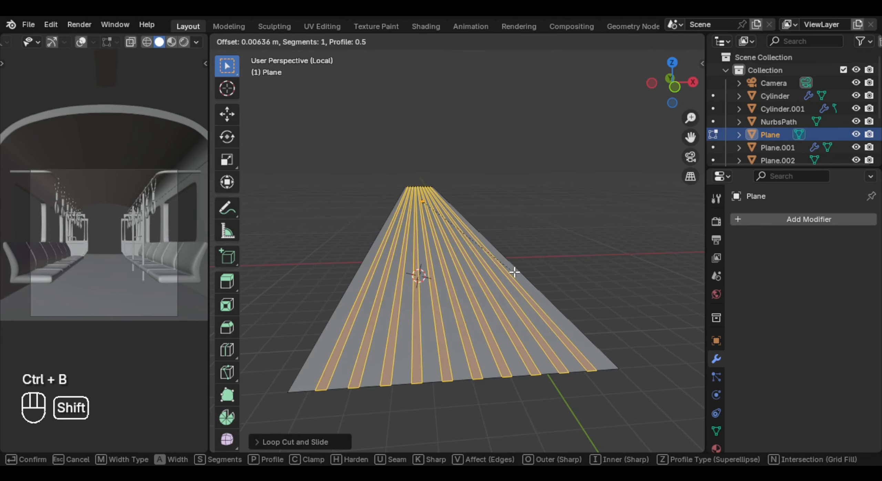
{"action": "left_click", "coordinate": [516, 273]}
- Extrude the narrow bands downward into slats and bevel their outer edges with 2 segments
{"action": "key", "text": "e"}
{"action": "middle_click_drag", "start_coordinate": [516, 273], "coordinate": [524, 223]}
{"action": "left_click", "coordinate": [492, 197]}
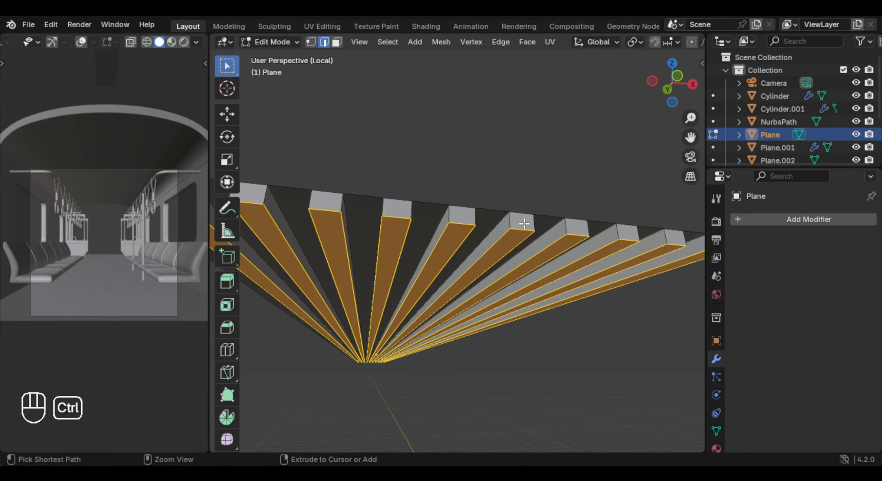
{"action": "key", "text": "ctrl+b"}
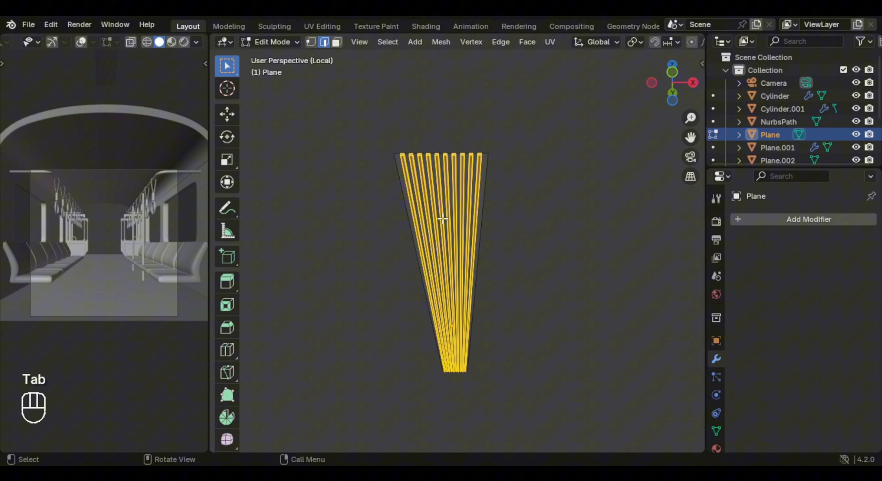
- Add evenly spaced crosswise loop cuts along the slats and add a plane at the 3D cursor snapped to them
{"action": "key", "text": "ctrl+r"}
{"action": "key", "text": "shift+s"}
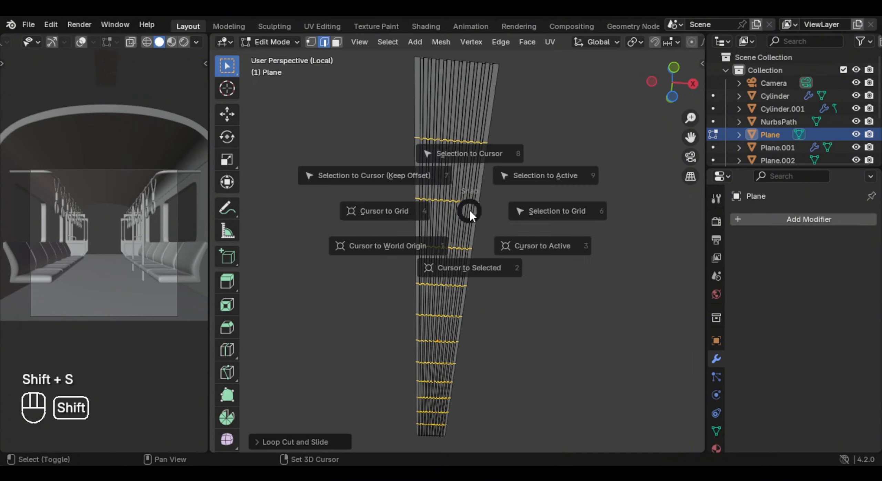
{"action": "left_click", "coordinate": [467, 242]}
{"action": "key", "text": "Tab"}
{"action": "key", "text": "shift+a"}
{"action": "mouse_move", "coordinate": [461, 195]}
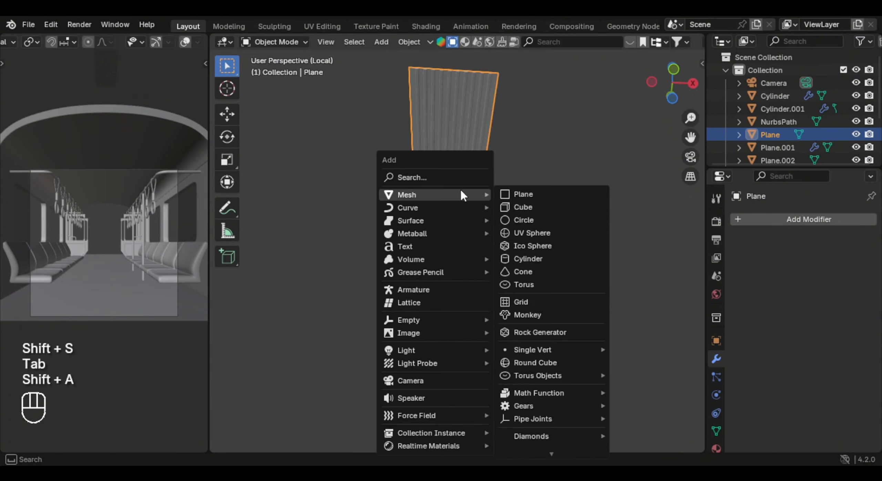
{"action": "left_click", "coordinate": [545, 195]}
- Scale the new plane to a short rectangle across the slats and extrude it into a thin plate
{"action": "key", "text": "s"}
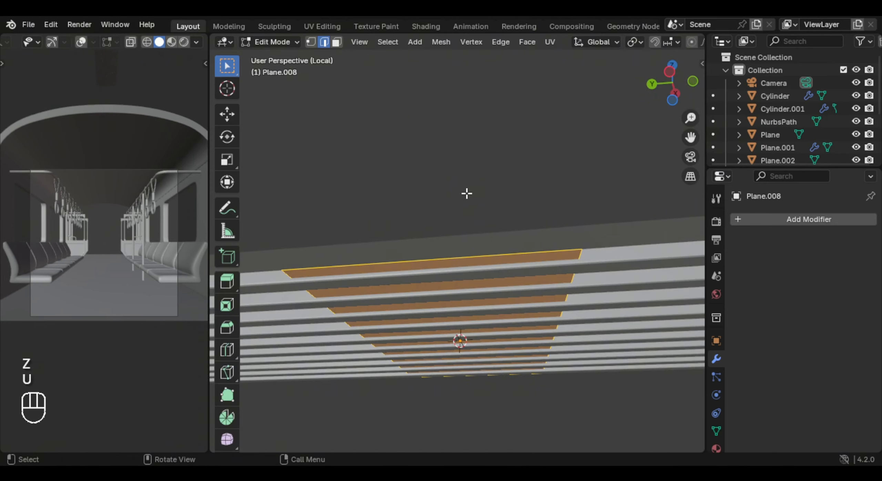
{"action": "key", "text": "e"}
{"action": "left_click", "coordinate": [466, 196]}
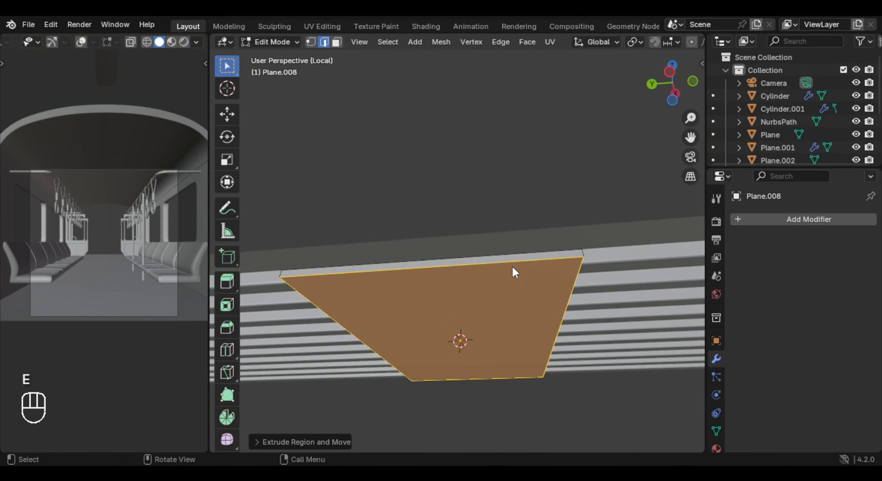
{"action": "key", "text": "Tab"}
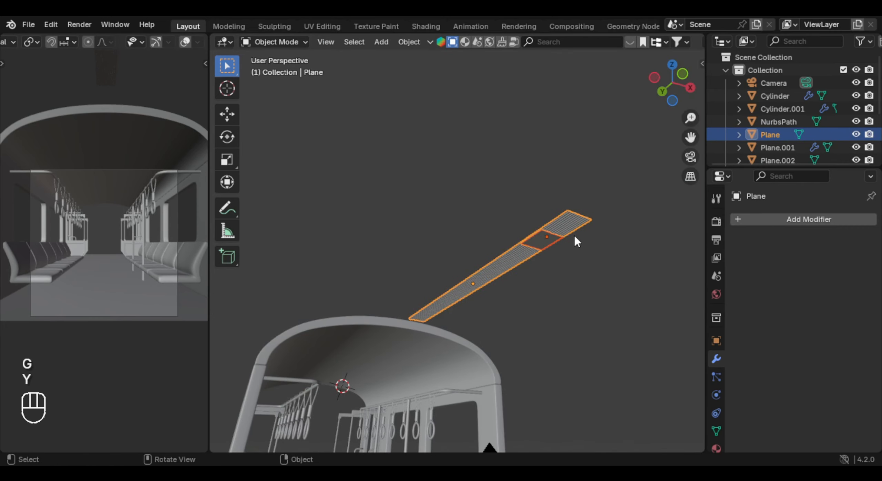
- Move the slatted panel and its plate along Y and position them against the underside of the roof
{"action": "key", "text": "g"}
{"action": "key", "text": "y"}
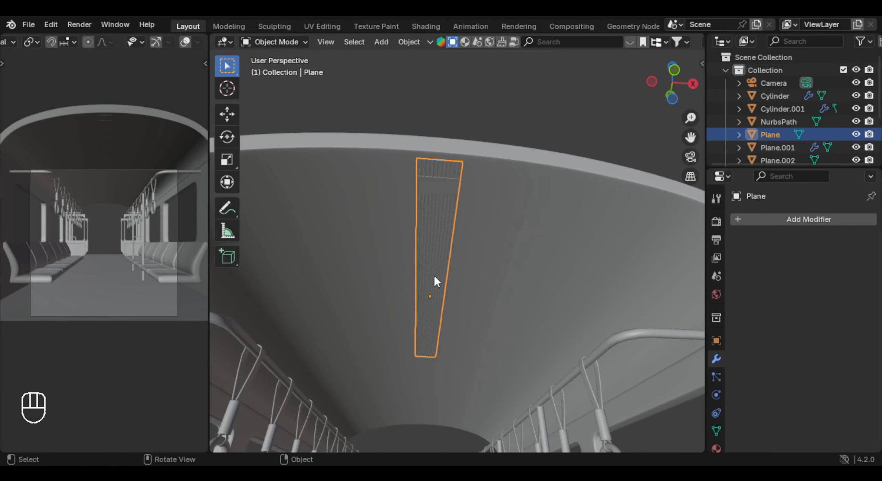
{"action": "middle_click_drag", "start_coordinate": [434, 274], "coordinate": [447, 211]}
{"action": "key", "text": "Tab"}
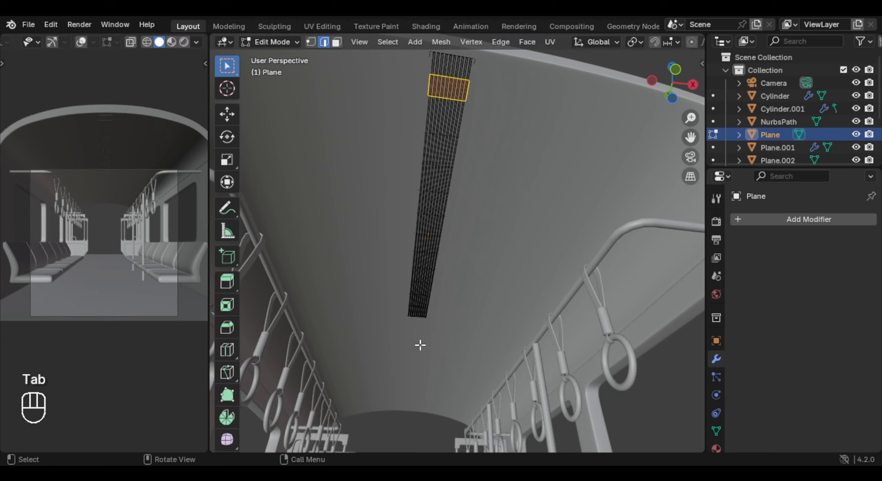
{"action": "middle_click_drag", "start_coordinate": [419, 345], "coordinate": [414, 310]}
{"action": "middle_click_drag", "start_coordinate": [407, 369], "coordinate": [420, 310]}
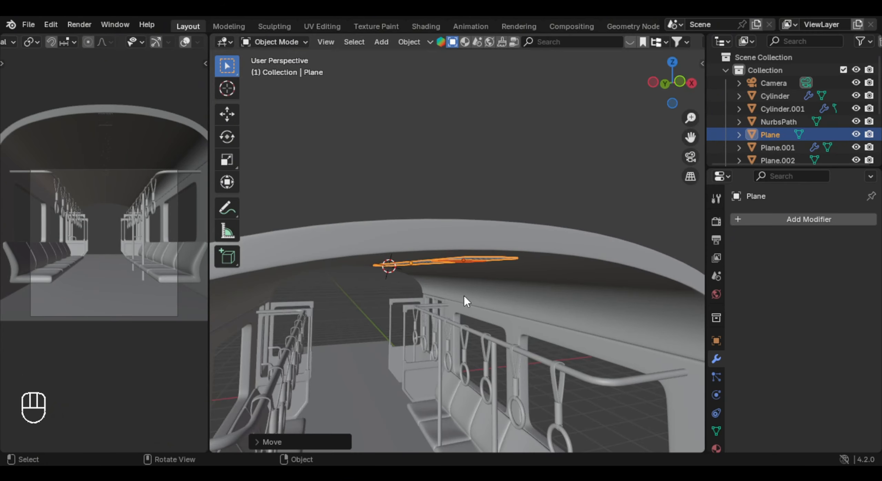
- Select the slatted panel's end vertices in X-ray top view and extrude them along Y to the roof's end
{"action": "key", "text": "KP_7"}
{"action": "key", "text": "alt+z"}
{"action": "key", "text": "Tab"}
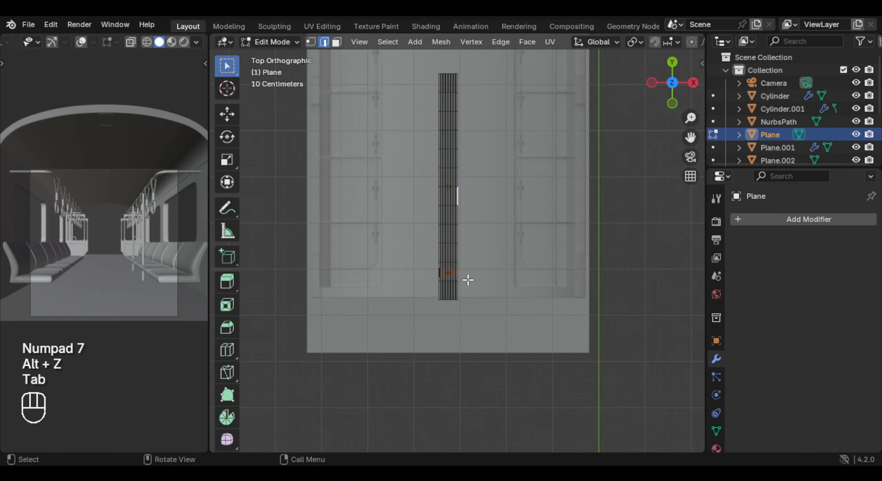
{"action": "scroll", "coordinate": [467, 282], "scroll_direction": "up", "scroll_amount": 5}
{"action": "key", "text": "1"}
{"action": "left_click_drag", "start_coordinate": [415, 187], "coordinate": [501, 228]}
{"action": "scroll", "coordinate": [488, 208], "scroll_direction": "down", "scroll_amount": 4}
{"action": "middle_click_drag", "start_coordinate": [488, 209], "coordinate": [489, 335], "text": "shift"}
{"action": "scroll", "coordinate": [489, 334], "scroll_direction": "down", "scroll_amount": 2}
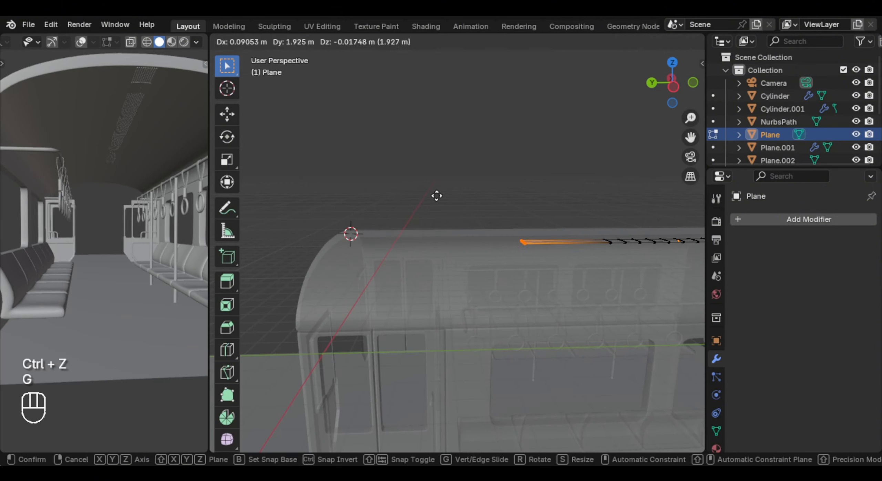
{"action": "left_click", "coordinate": [625, 223]}
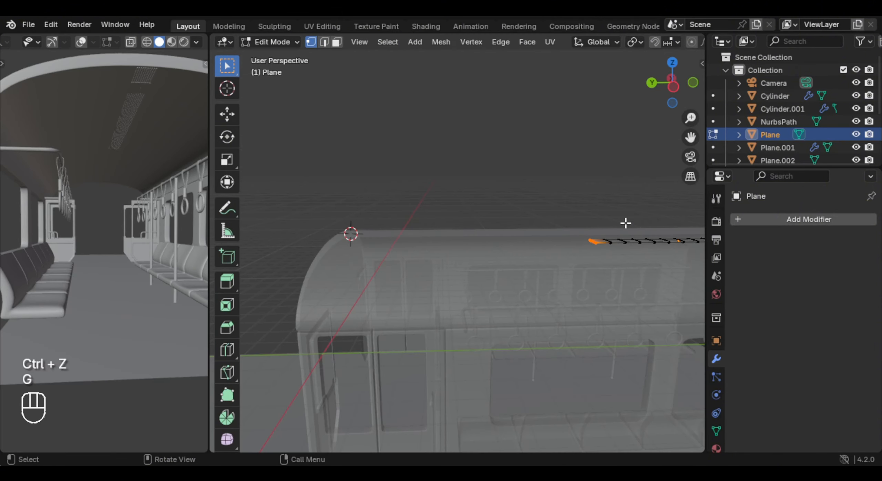
{"action": "key", "text": "e"}
{"action": "right_click", "coordinate": [649, 227]}
{"action": "key", "text": "g"}
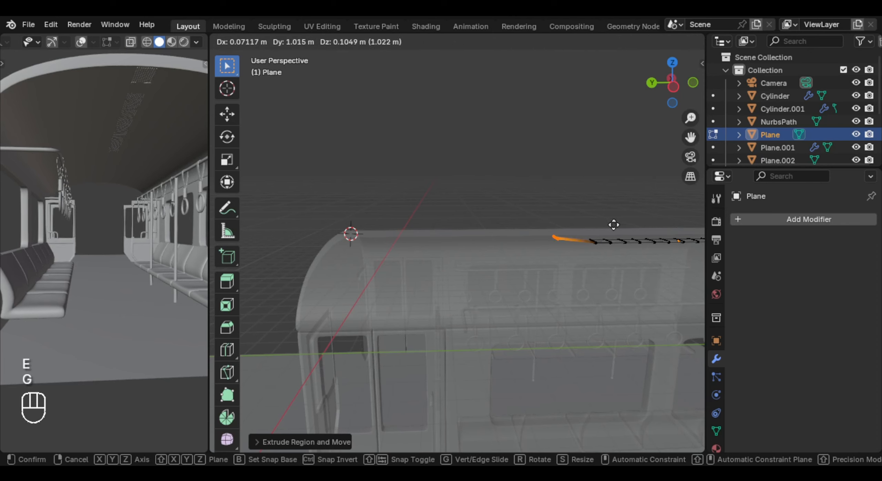
{"action": "key", "text": "y"}
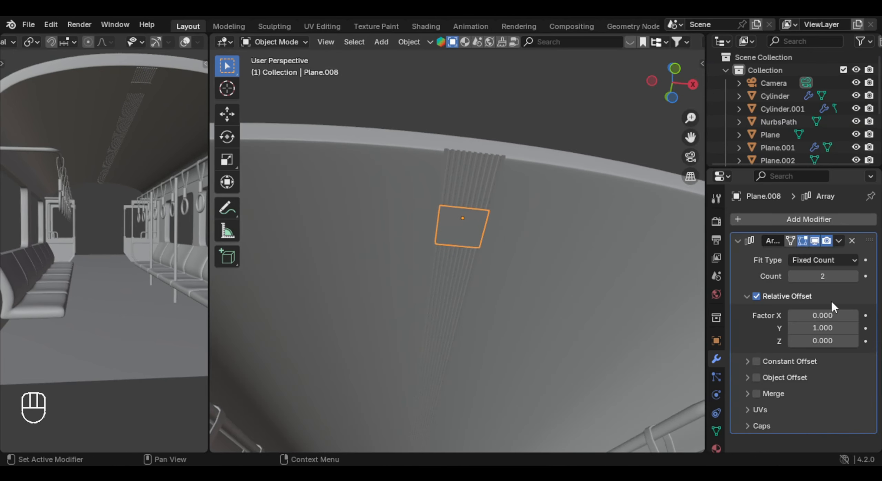
- Set the plate's Array count to 5 and its relative offset factor Y to 12.680
{"action": "left_click", "coordinate": [854, 276]}
{"action": "left_click", "coordinate": [854, 276]}
{"action": "scroll", "coordinate": [660, 201], "scroll_direction": "up", "scroll_amount": 2}
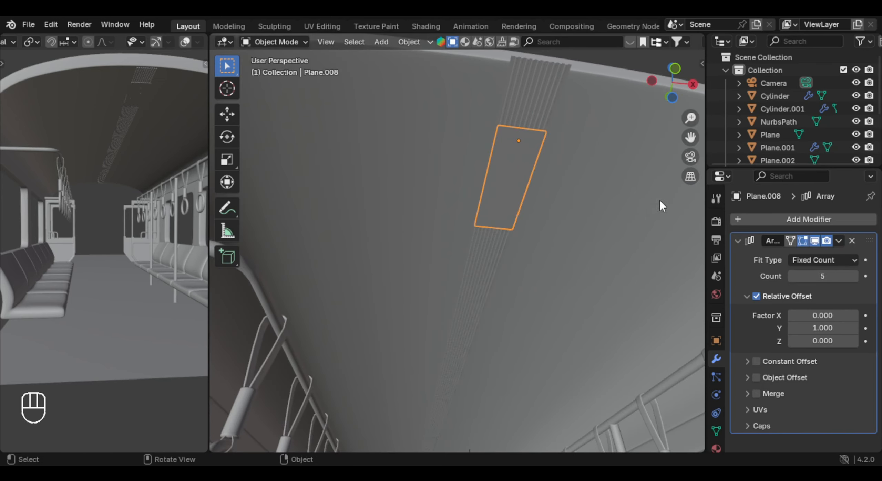
{"action": "left_click", "coordinate": [792, 276]}
{"action": "scroll", "coordinate": [558, 198], "scroll_direction": "down", "scroll_amount": 2}
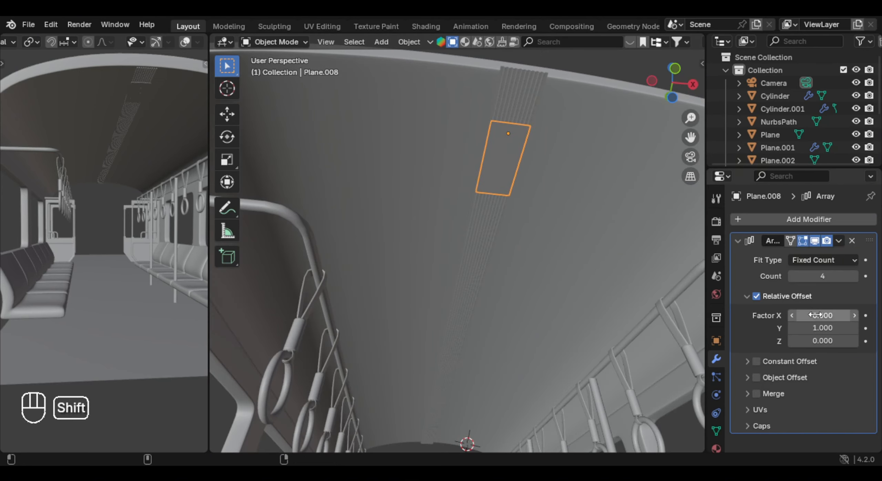
{"action": "left_click_drag", "start_coordinate": [820, 329], "coordinate": [834, 328], "text": "shift"}
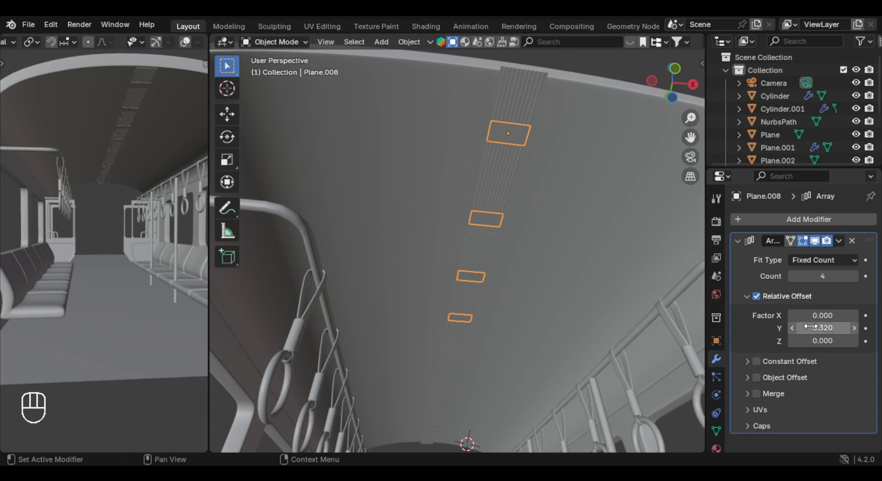
{"action": "left_click", "coordinate": [858, 276]}
{"action": "middle_click_drag", "start_coordinate": [511, 293], "coordinate": [507, 169], "text": "shift"}
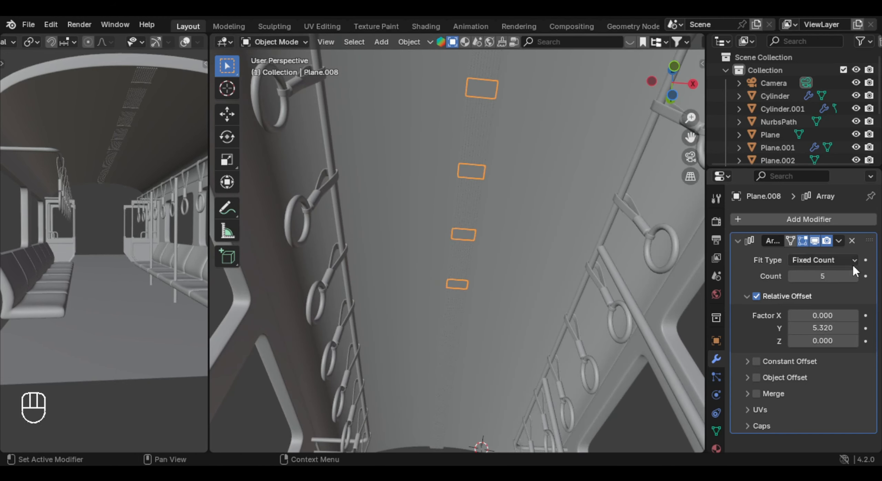
{"action": "left_click_drag", "start_coordinate": [818, 328], "coordinate": [823, 328], "text": "shift"}
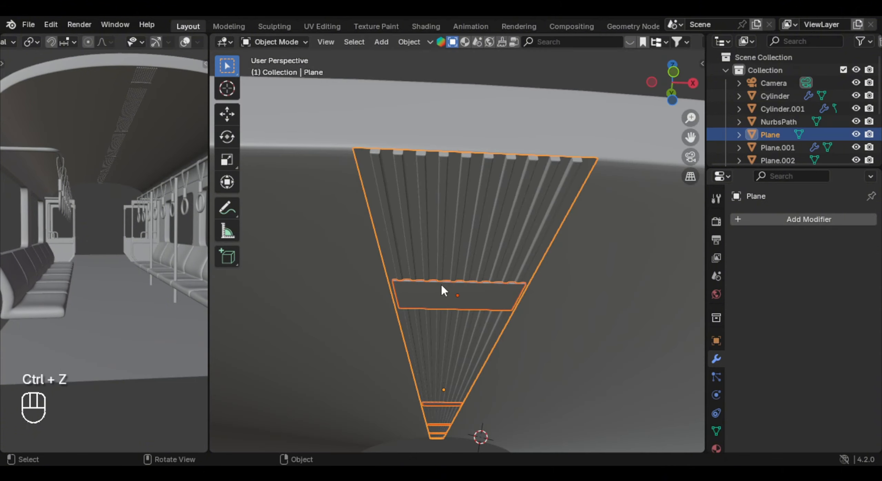
{"action": "left_click", "coordinate": [441, 287]}
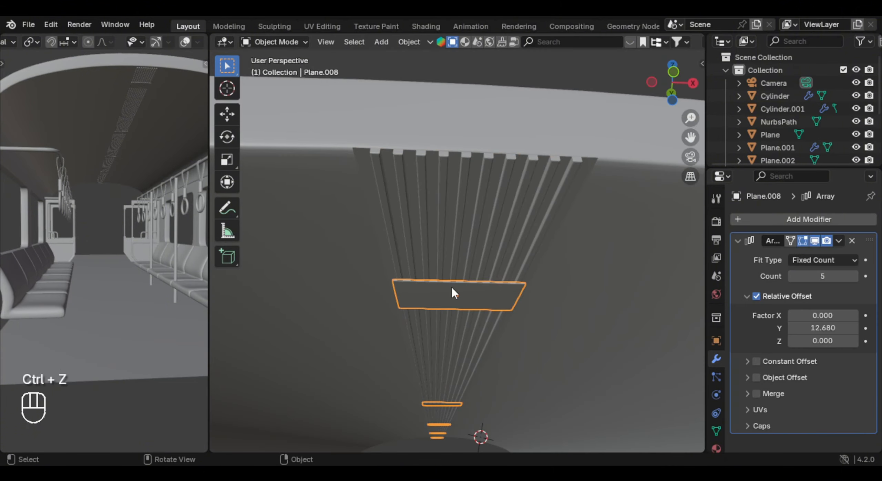
- Apply the plate's Array modifier and join the repeated plates with the slatted ceiling panel
{"action": "key", "text": "ctrl+a"}
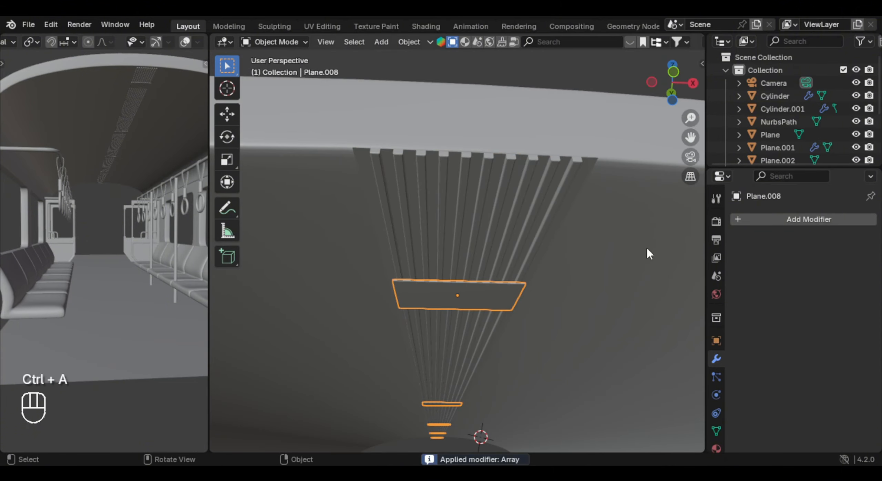
{"action": "left_click", "coordinate": [494, 237], "text": "shift"}
{"action": "key", "text": "ctrl+j"}
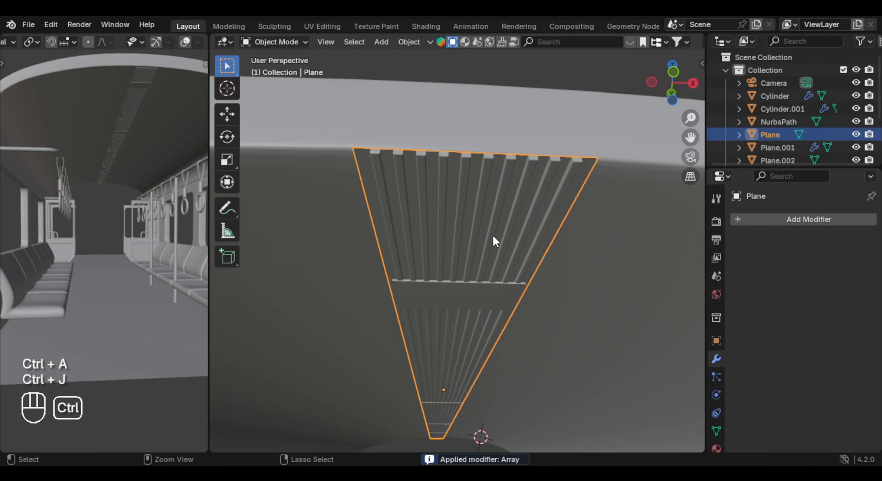
{"action": "key", "text": "g"}
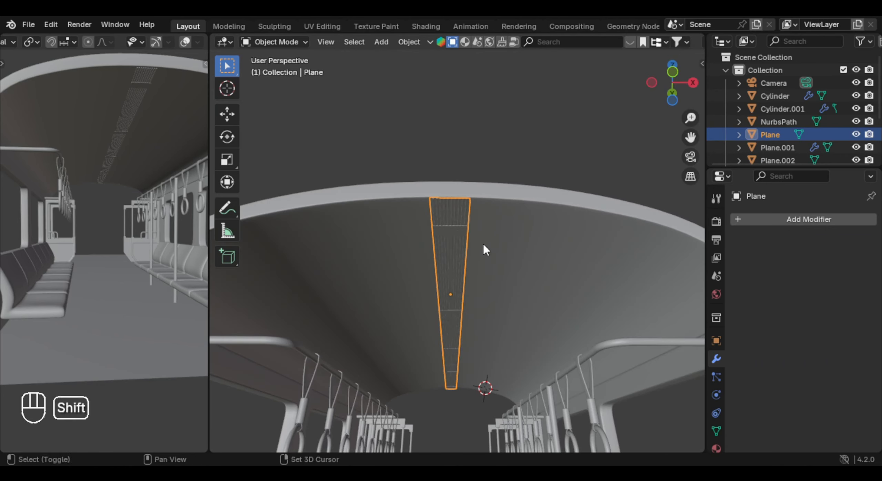
{"action": "middle_click_drag", "start_coordinate": [482, 243], "coordinate": [501, 218], "text": "shift"}
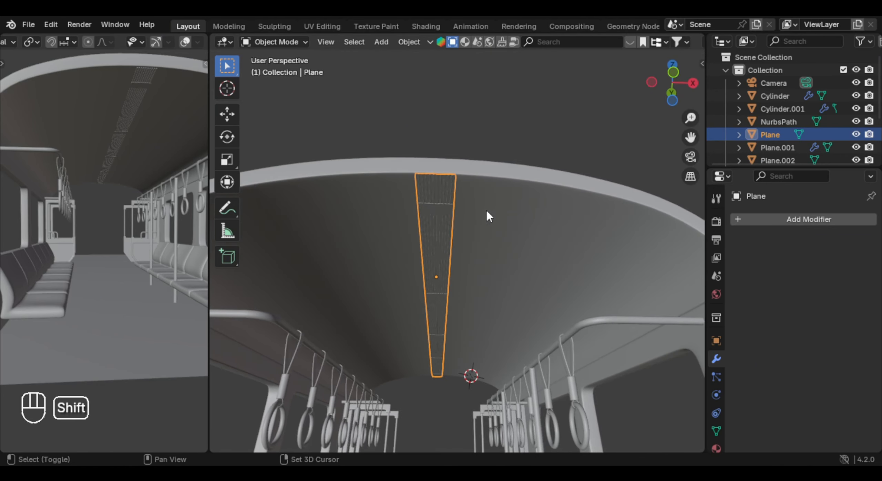
- Snap the 3D cursor to the slatted panel's origin, add a plane there and scale it narrower along X
{"action": "key", "text": "shift+s"}
{"action": "left_click", "coordinate": [503, 181]}
{"action": "key", "text": "shift+a"}
{"action": "mouse_move", "coordinate": [506, 165]}
{"action": "left_click", "coordinate": [558, 163]}
{"action": "key", "text": "s"}
{"action": "key", "text": "s"}
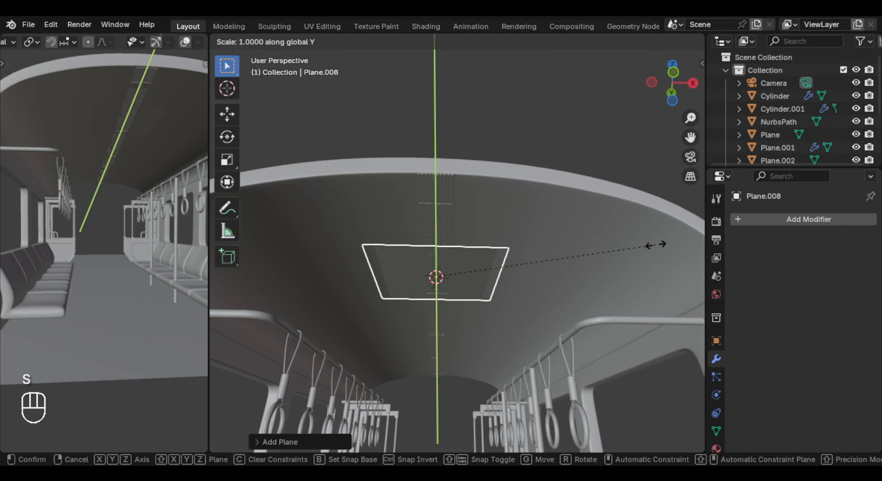
{"action": "key", "text": "x"}
{"action": "left_click", "coordinate": [471, 263]}
- Move the narrow plane along X to one side of the slatted panel
{"action": "key", "text": "g"}
{"action": "key", "text": "y"}
{"action": "key", "text": "x"}
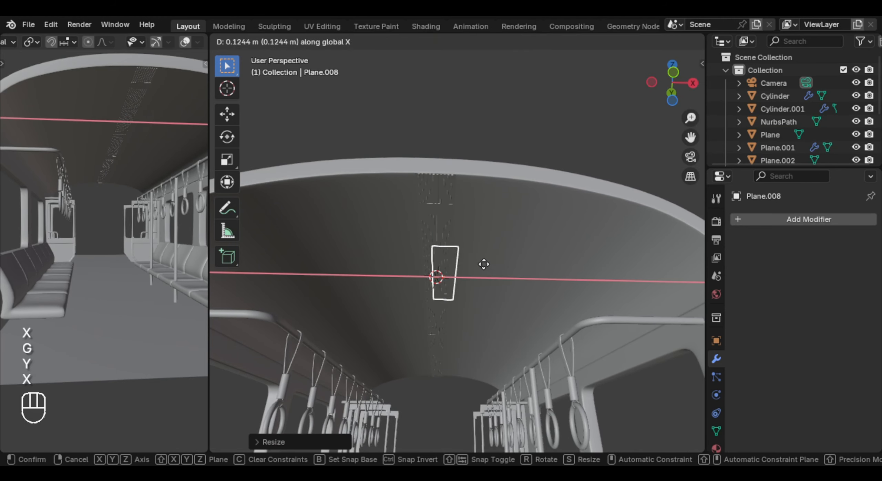
{"action": "left_click", "coordinate": [543, 264]}
- In X-ray top view, select the plane's inner-end vertices and move them along Y to stretch it into a long strip
{"action": "key", "text": "KP_7"}
{"action": "key", "text": "alt+z"}
{"action": "key", "text": "Tab"}
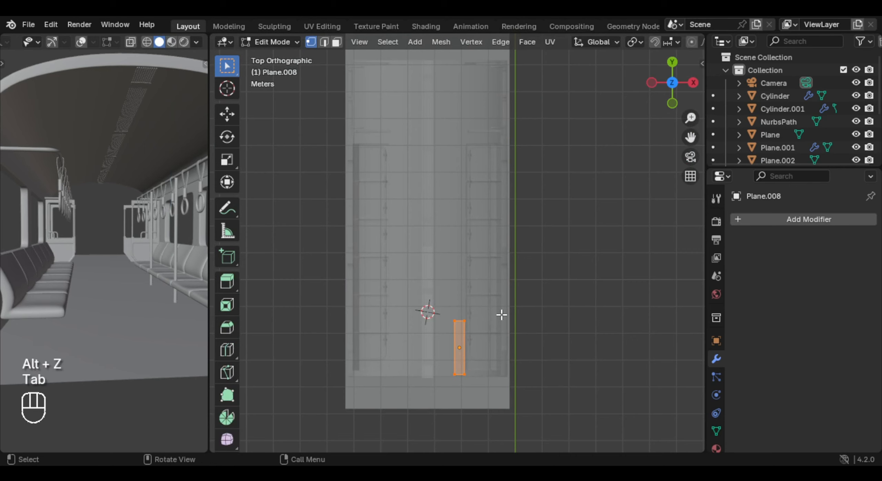
{"action": "scroll", "coordinate": [509, 345], "scroll_direction": "down", "scroll_amount": 2}
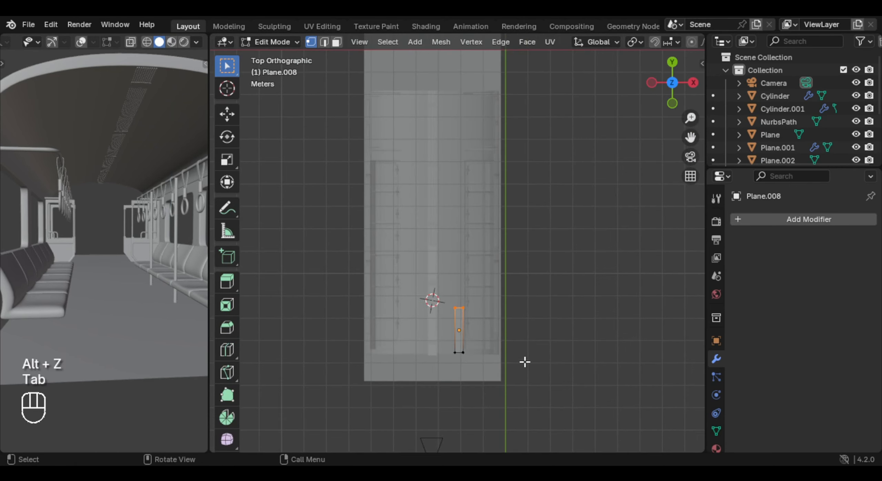
{"action": "key", "text": "g"}
{"action": "key", "text": "y"}
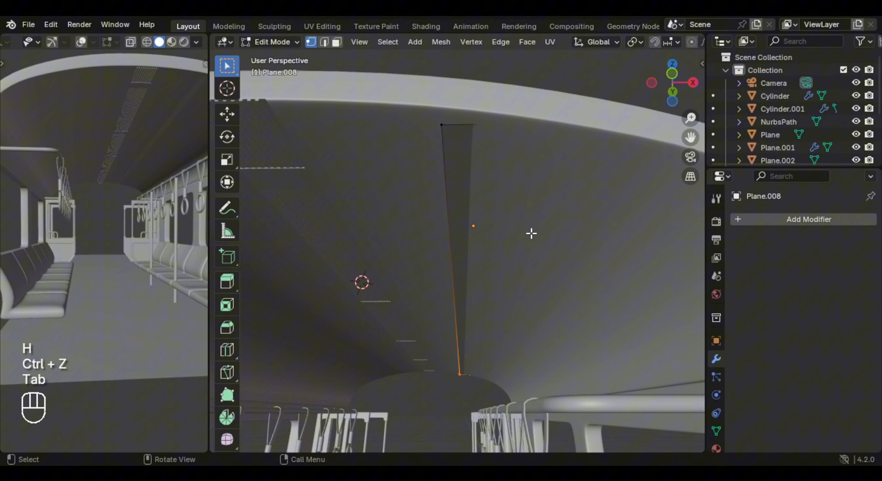
{"action": "middle_click_drag", "start_coordinate": [532, 234], "coordinate": [474, 190], "text": "shift"}
- Isolate the strip, cut a lengthwise loop down its middle and bevel it with 3 segments out towards the long edges
{"action": "key", "text": "KP_Divide"}
{"action": "key", "text": "ctrl+r"}
{"action": "left_click", "coordinate": [579, 105]}
{"action": "left_click", "coordinate": [581, 104]}
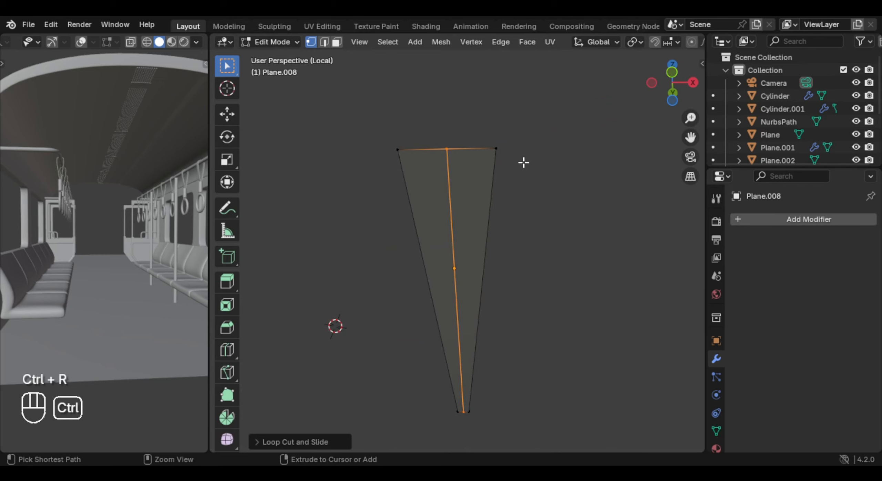
{"action": "key", "text": "ctrl+b"}
{"action": "scroll", "coordinate": [551, 148], "scroll_direction": "up", "scroll_amount": 2}
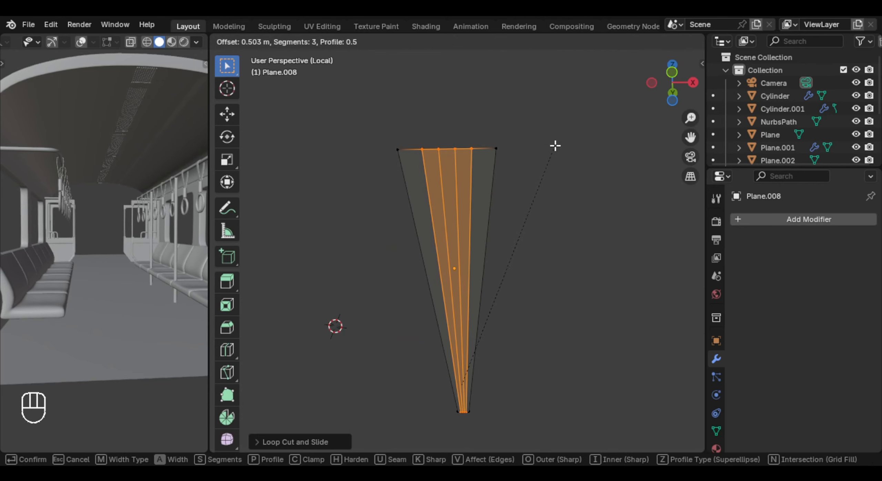
{"action": "left_click", "coordinate": [564, 145]}
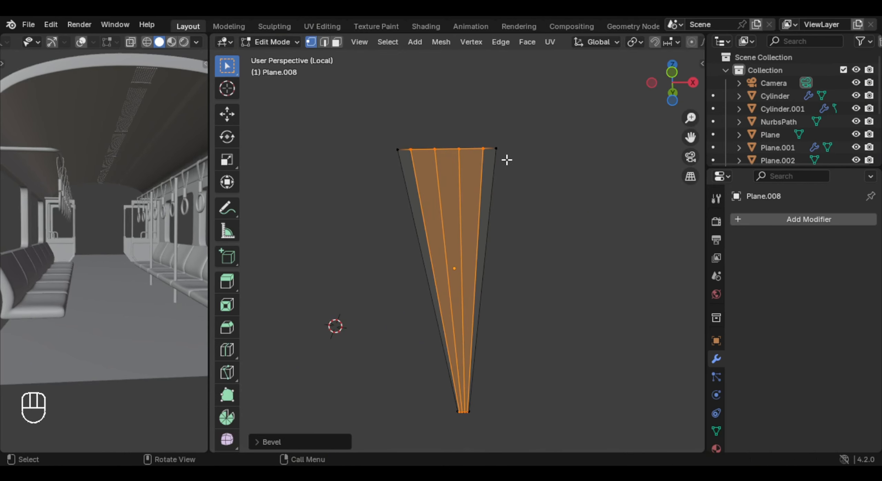
- Select the strip's middle face and extrude it about -0.014 m along its normal
{"action": "key", "text": "3"}
{"action": "left_click", "coordinate": [472, 164]}
{"action": "left_click", "coordinate": [466, 163]}
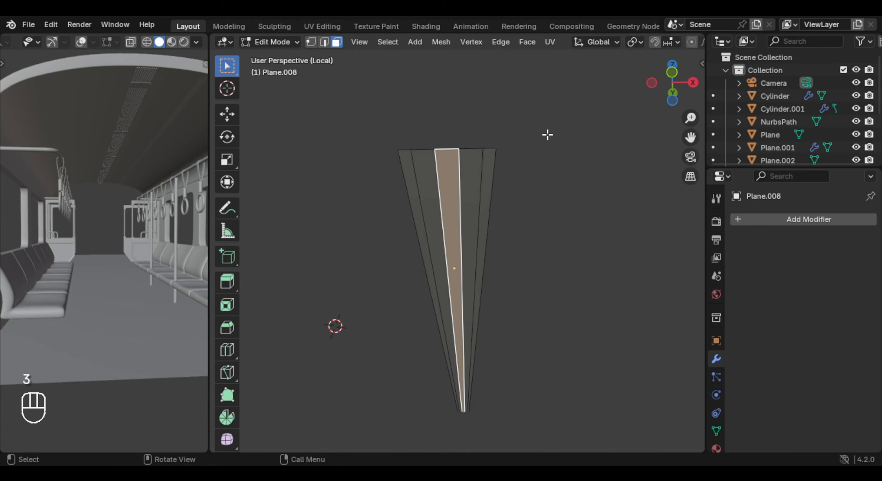
{"action": "key", "text": "e"}
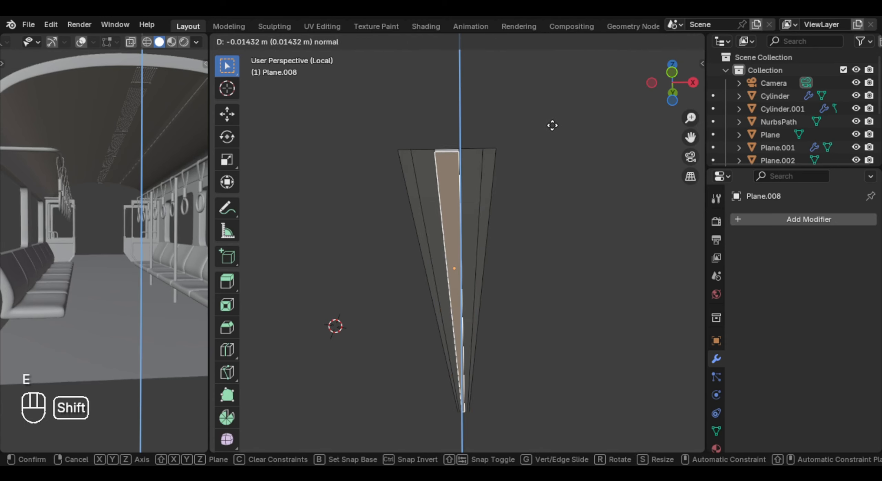
{"action": "left_click", "coordinate": [552, 125]}
- Select the strip's two outer edge faces and extrude them along their normal
{"action": "left_click", "coordinate": [406, 160]}
{"action": "left_click", "coordinate": [484, 163], "text": "shift"}
{"action": "key", "text": "e"}
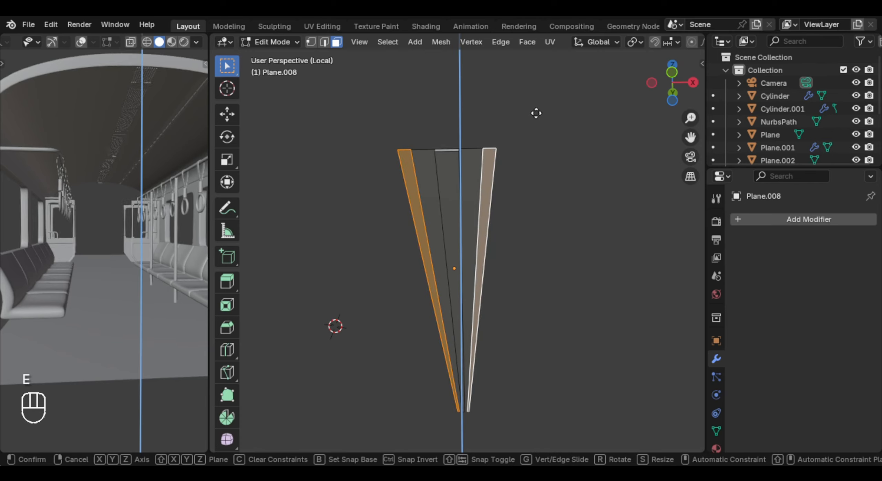
{"action": "left_click", "coordinate": [536, 117]}
- Return to the full scene, rotate the strip about Y to follow the roof's curve and move it against the ceiling
{"action": "key", "text": "Tab"}
{"action": "middle_click_drag", "start_coordinate": [468, 191], "coordinate": [471, 263]}
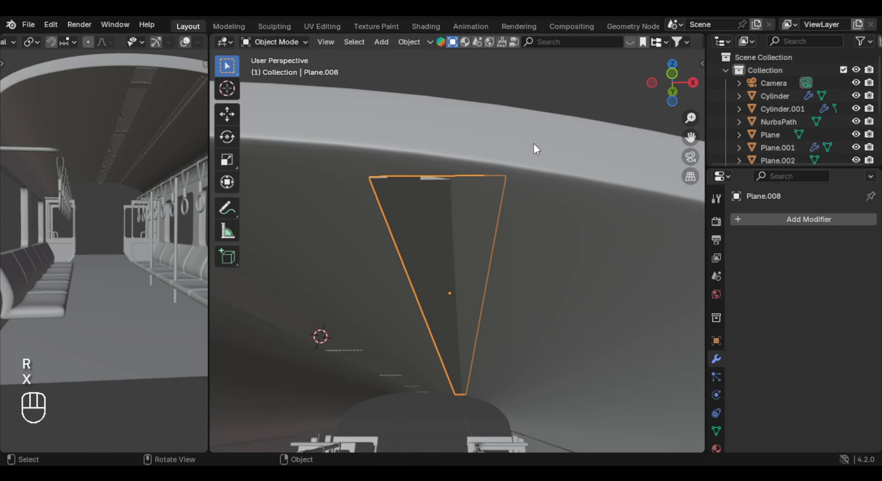
{"action": "key", "text": "r"}
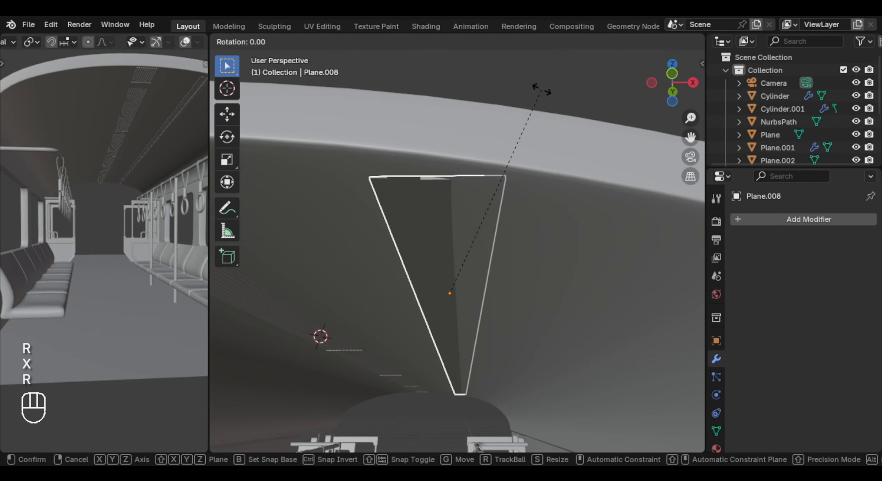
{"action": "key", "text": "y"}
{"action": "left_click", "coordinate": [568, 100]}
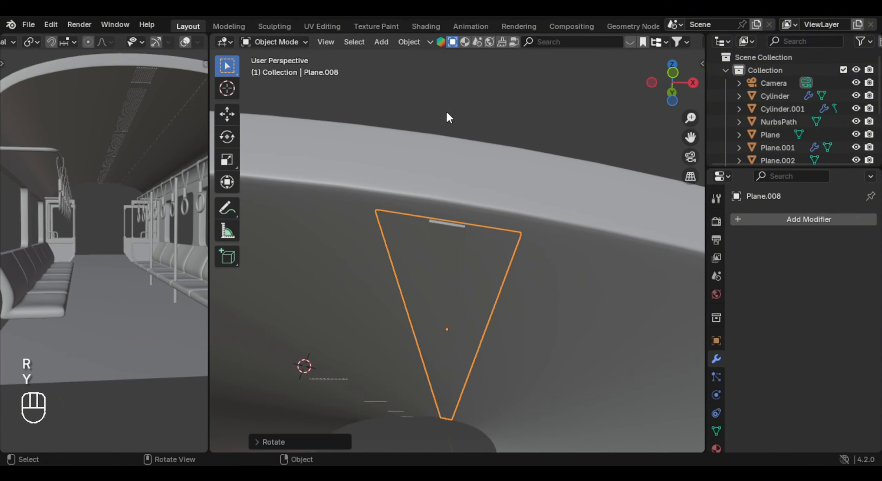
{"action": "scroll", "coordinate": [486, 42], "scroll_direction": "down", "scroll_amount": 5}
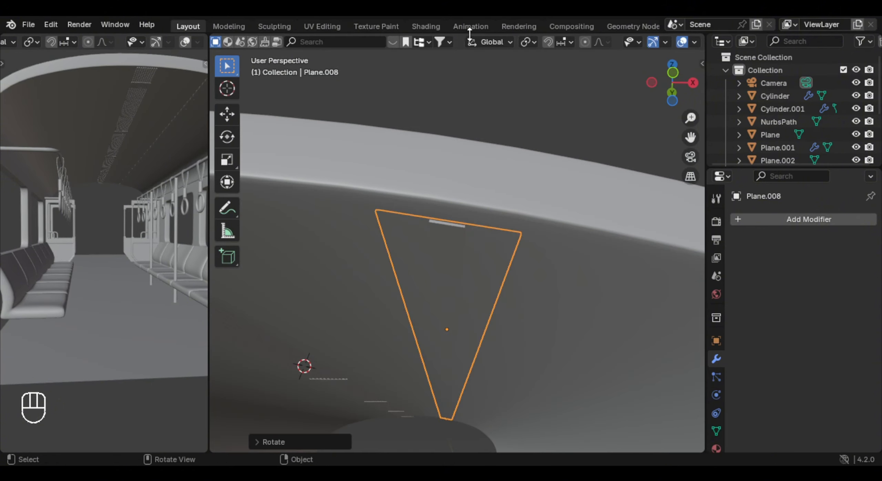
{"action": "left_click", "coordinate": [487, 42]}
{"action": "left_click", "coordinate": [505, 108]}
{"action": "left_click_drag", "start_coordinate": [452, 285], "coordinate": [452, 289]}
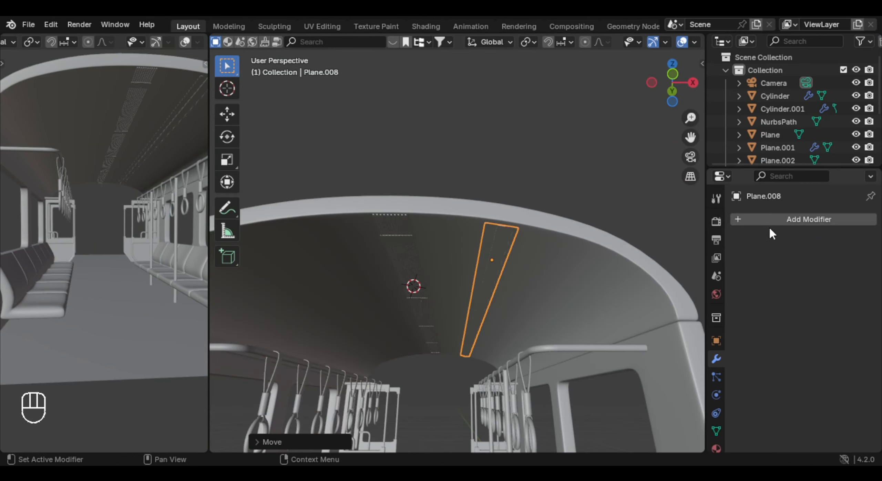
- Add a Mirror modifier on the X axis to the strip and set its origin to the 3D cursor
{"action": "left_click", "coordinate": [771, 224]}
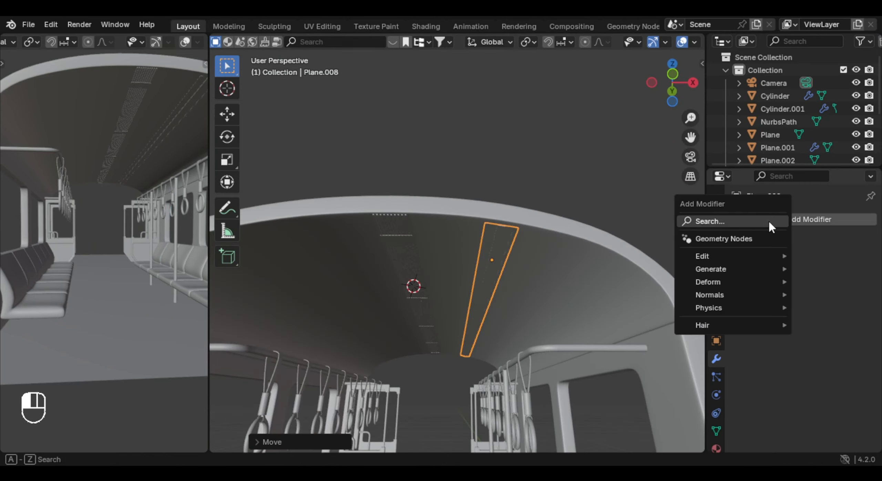
{"action": "type", "text": "mir"}
{"action": "key", "text": "Return"}
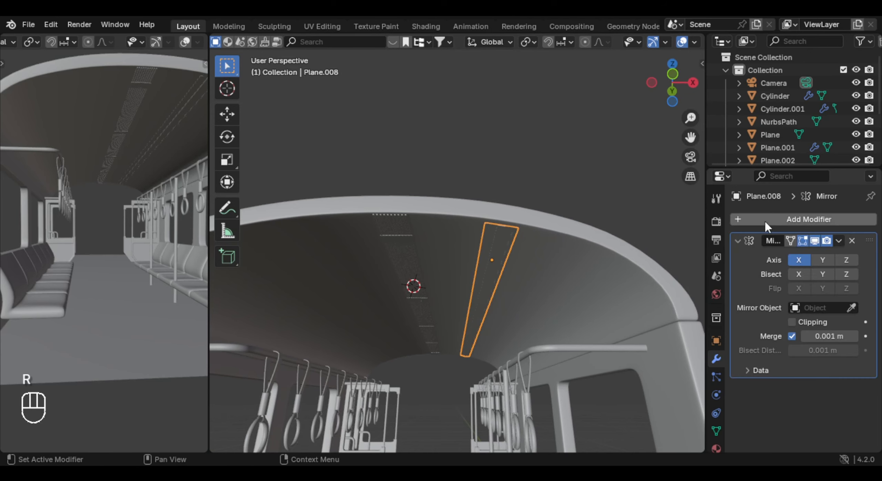
{"action": "right_click", "coordinate": [538, 248]}
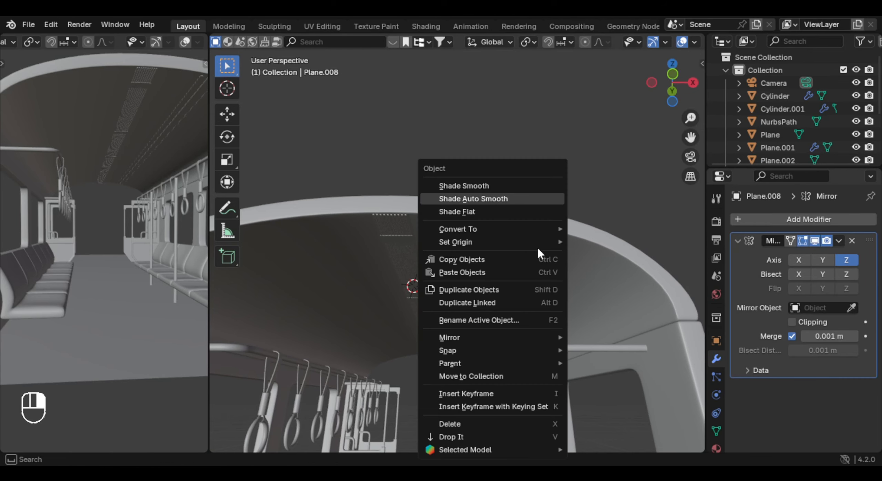
{"action": "mouse_move", "coordinate": [527, 241]}
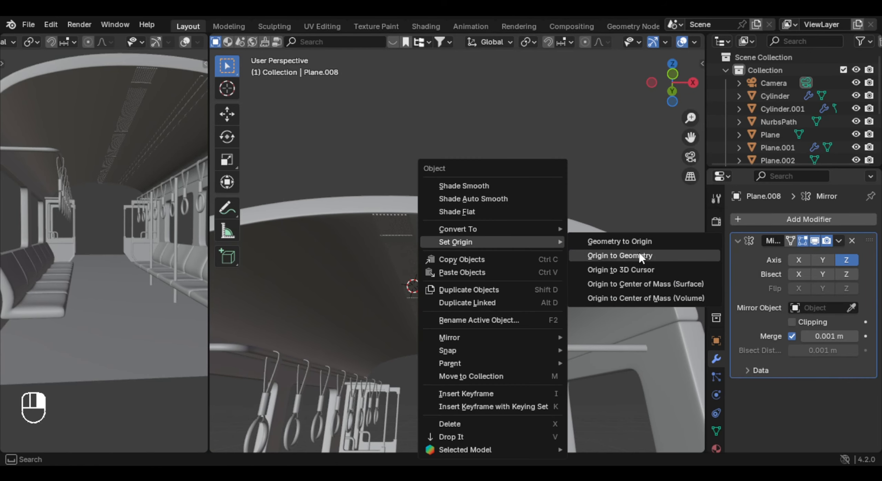
{"action": "left_click", "coordinate": [644, 270]}
{"action": "left_click", "coordinate": [846, 260]}
{"action": "left_click", "coordinate": [798, 260]}
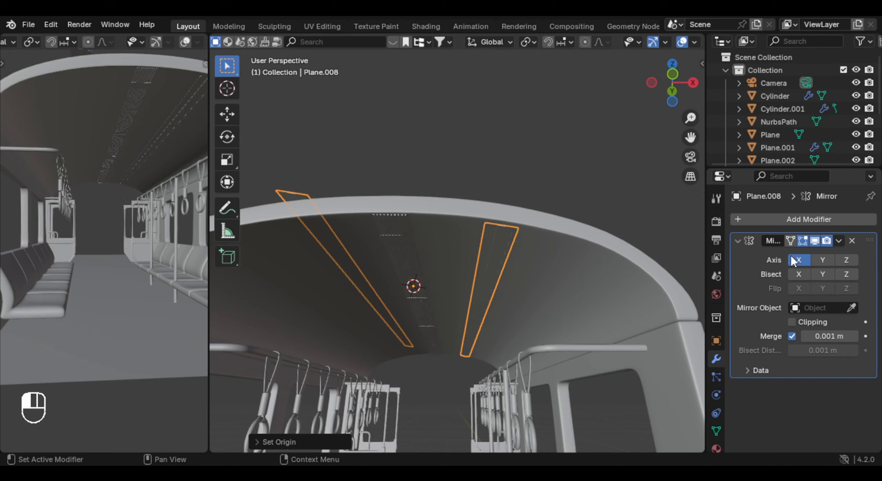
- Apply the strip's transform so its mirrored copy aligns with the opposite side of the ceiling
{"action": "middle_click_drag", "start_coordinate": [592, 265], "coordinate": [545, 248], "text": "ctrl"}
{"action": "key", "text": "ctrl+a"}
{"action": "left_click", "coordinate": [555, 238]}
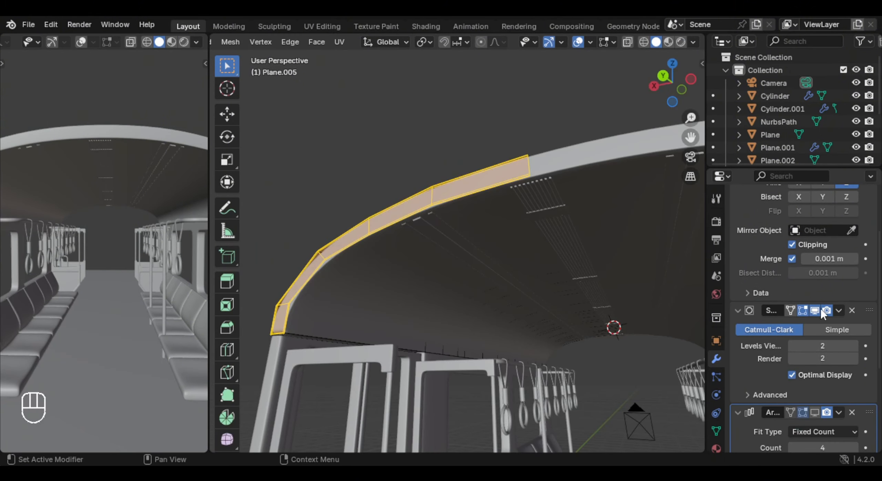
- Turn off the roof's Subdivision display in the viewport and add a loop cut slid close to its end edge
{"action": "left_click", "coordinate": [817, 310]}
{"action": "middle_click_drag", "start_coordinate": [471, 274], "coordinate": [445, 253]}
{"action": "key", "text": "ctrl+r"}
{"action": "left_click", "coordinate": [451, 209]}
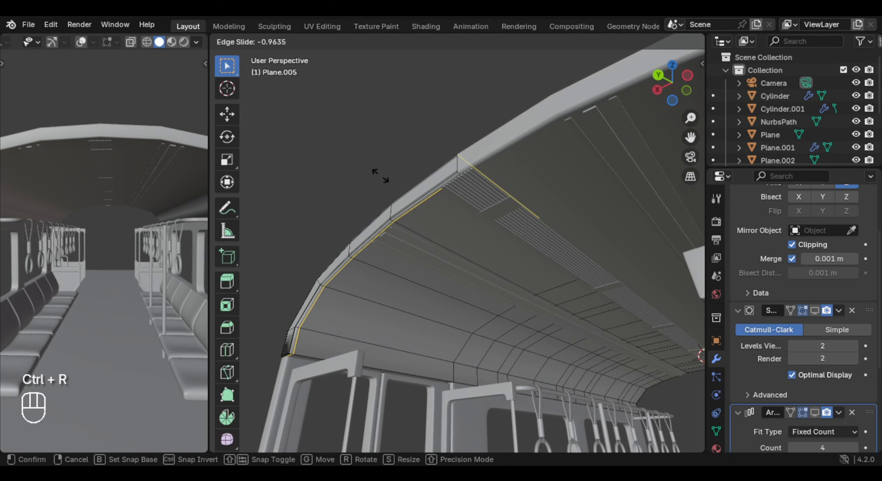
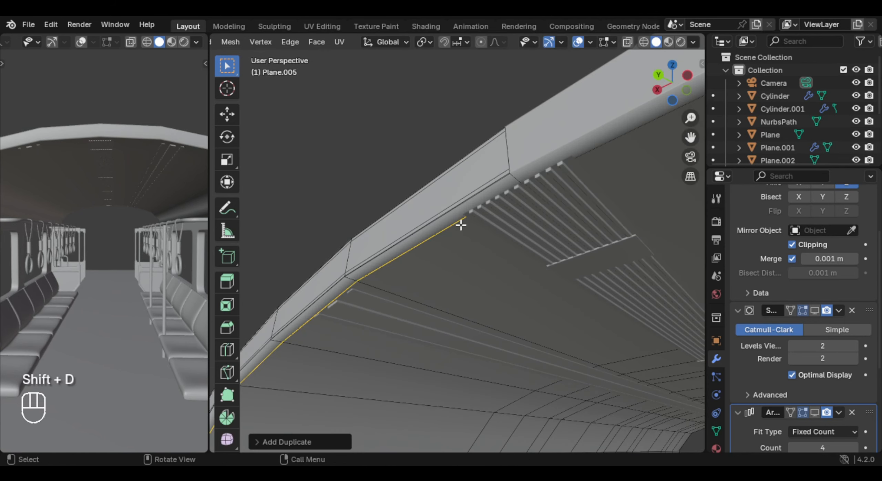
- Separate the duplicated edges along the roof's end into their own object and select its whole edge loop for editing
{"action": "key", "text": "p"}
{"action": "left_click", "coordinate": [458, 226]}
{"action": "key", "text": "Tab"}
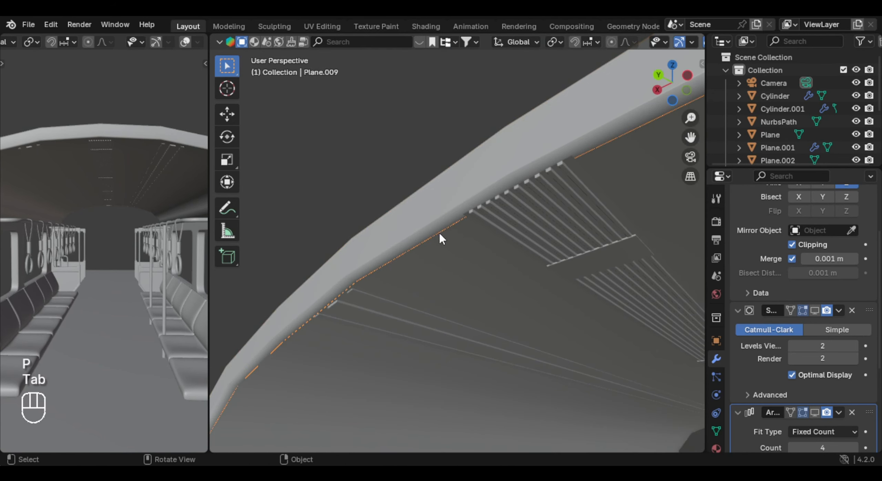
{"action": "key", "text": "g"}
{"action": "right_click", "coordinate": [419, 246]}
{"action": "key", "text": "Tab"}
{"action": "middle_click_drag", "start_coordinate": [431, 248], "coordinate": [477, 320]}
{"action": "key", "text": "a"}
{"action": "middle_click_drag", "start_coordinate": [477, 321], "coordinate": [453, 267], "text": "shift"}
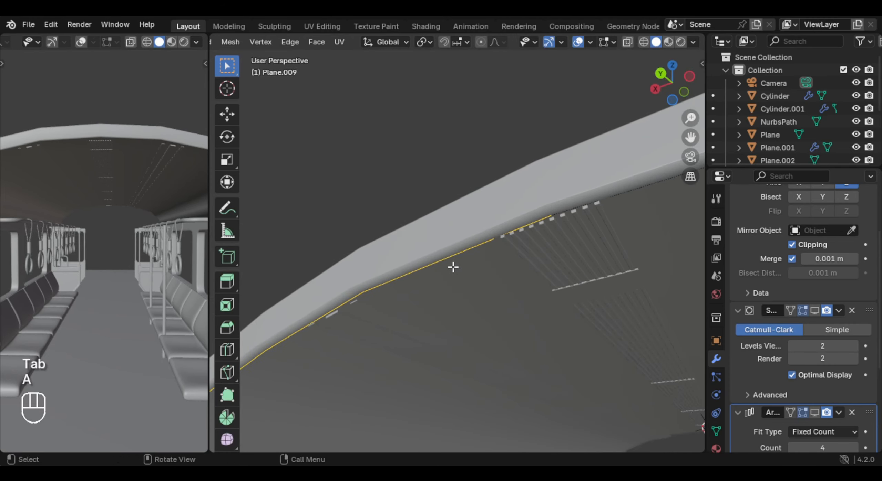
- Extrude the separated edge loop about 0.07 m along Y to form a curved strip under the roof's end
{"action": "key", "text": "e"}
{"action": "key", "text": "x"}
{"action": "key", "text": "y"}
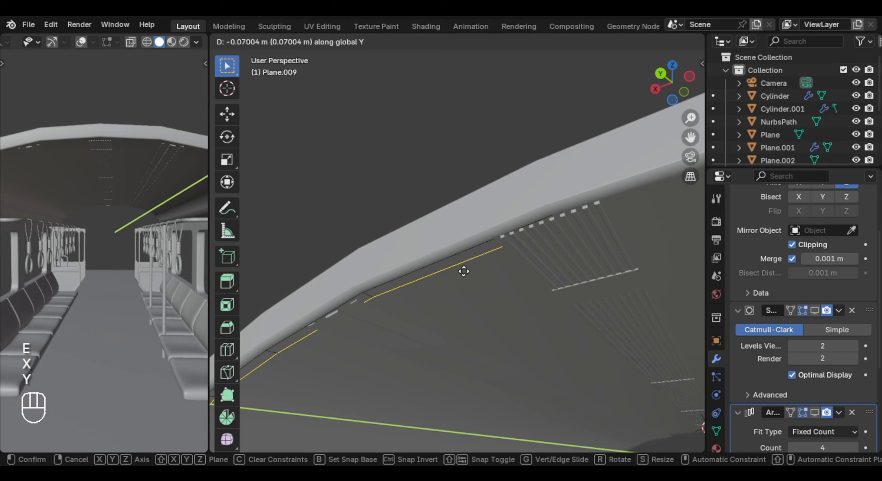
{"action": "left_click", "coordinate": [466, 273]}
{"action": "key", "text": "a"}
{"action": "middle_click_drag", "start_coordinate": [466, 272], "coordinate": [594, 283]}
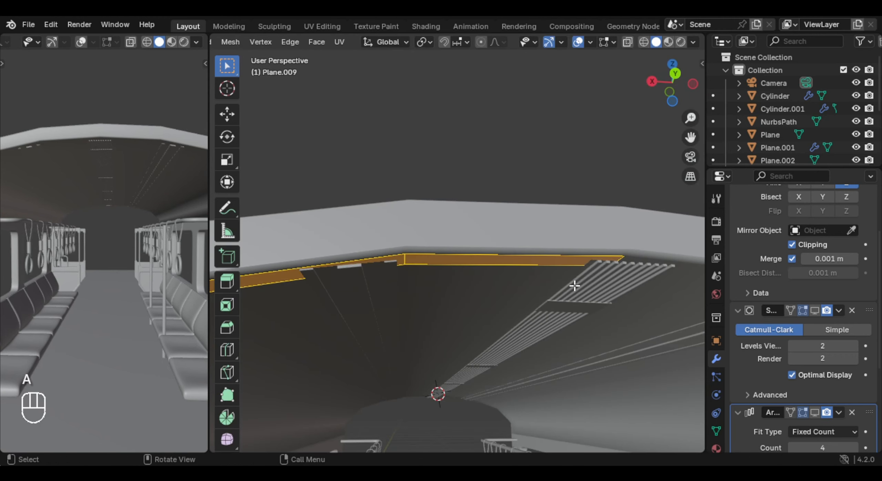
- Extrude the strip's faces along their normals by about 0.011 m to give it thickness
{"action": "key", "text": "alt+e"}
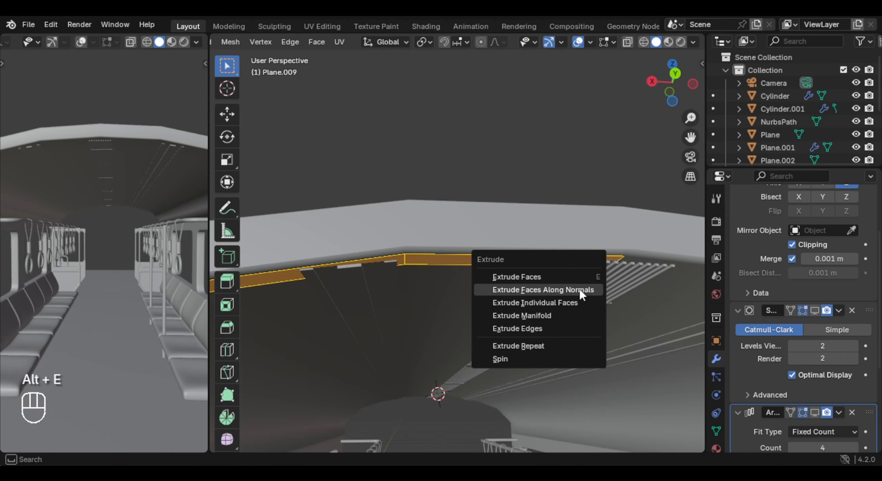
{"action": "left_click", "coordinate": [581, 291]}
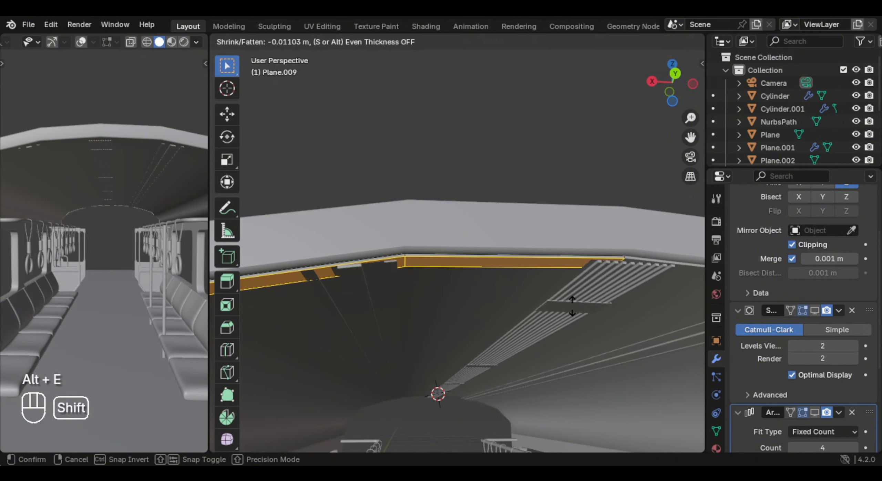
{"action": "key", "text": "Tab"}
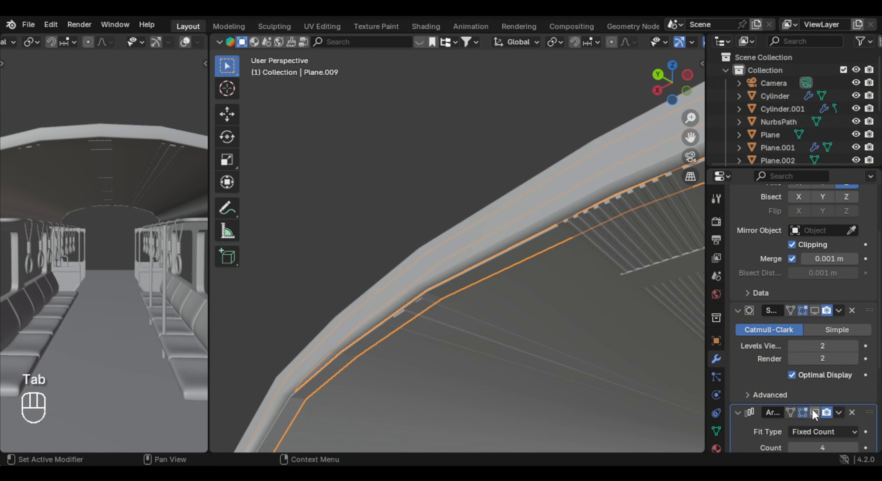
- Turn the Subdivision viewport display back on for the strip and the roof, and shade the strip smooth
{"action": "left_click", "coordinate": [814, 311]}
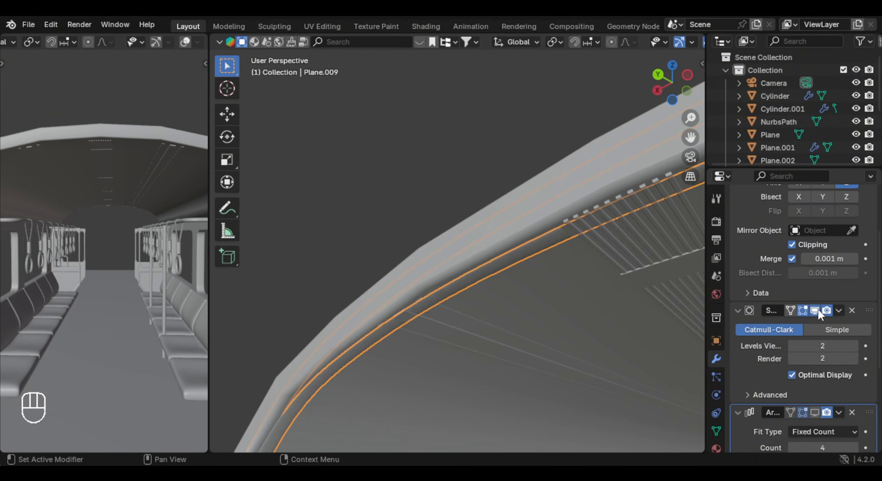
{"action": "left_click", "coordinate": [538, 206]}
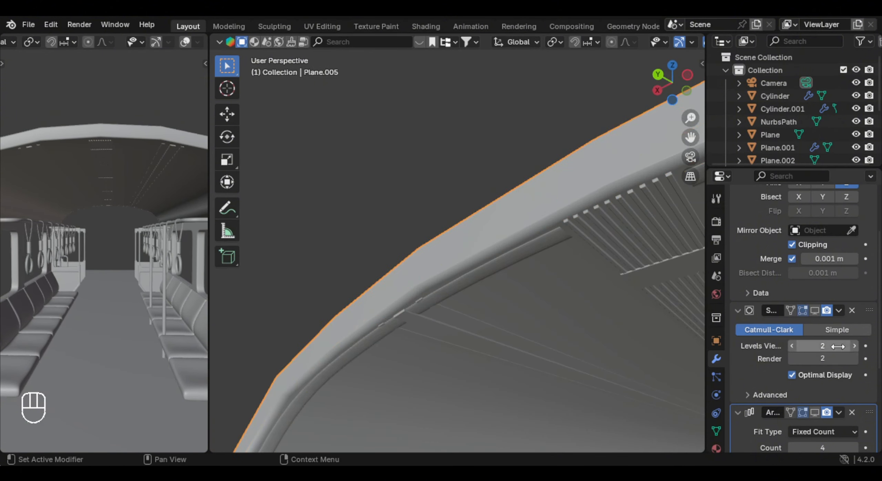
{"action": "left_click", "coordinate": [568, 309]}
{"action": "right_click", "coordinate": [478, 197]}
{"action": "left_click", "coordinate": [475, 186]}
{"action": "middle_click_drag", "start_coordinate": [483, 206], "coordinate": [498, 264]}
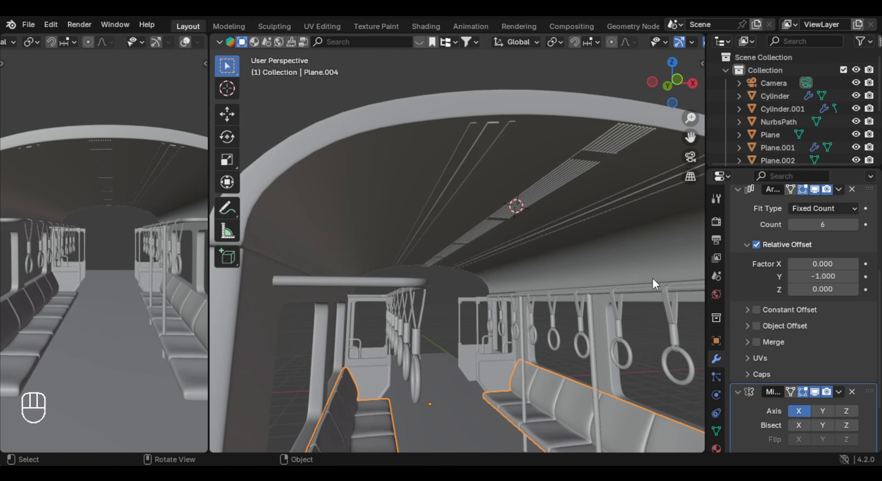
- Add a plane at the upper side wall above the hand straps and rotate it 90 degrees about Y
{"action": "middle_click_drag", "start_coordinate": [652, 278], "coordinate": [512, 258]}
{"action": "scroll", "coordinate": [531, 272], "scroll_direction": "up", "scroll_amount": 3}
{"action": "key", "text": "shift+a"}
{"action": "mouse_move", "coordinate": [468, 198]}
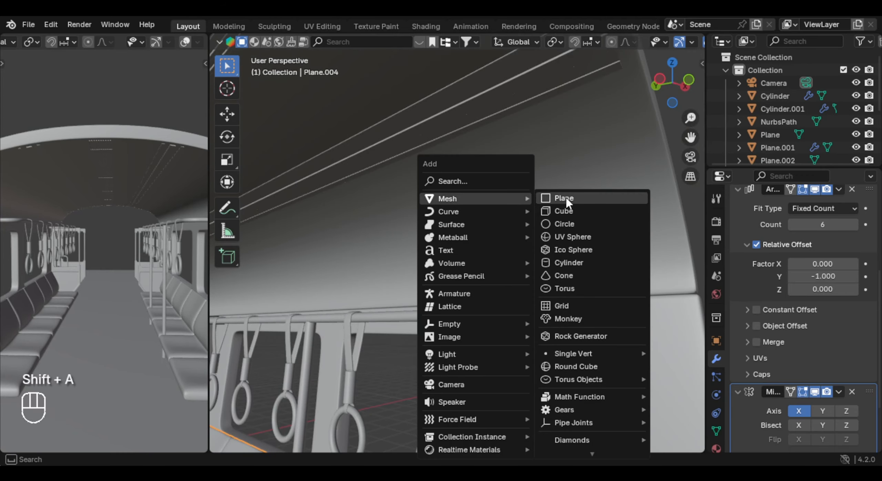
{"action": "left_click", "coordinate": [566, 199]}
{"action": "key", "text": "r"}
{"action": "key", "text": "y"}
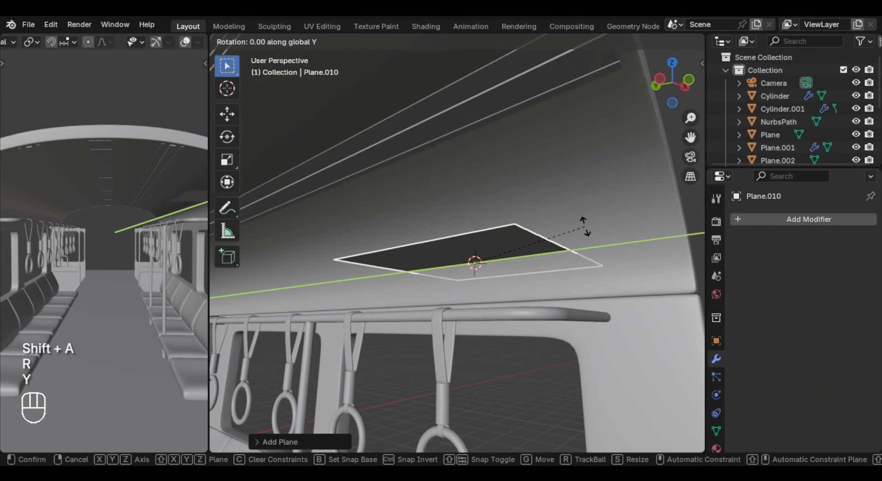
{"action": "key", "text": "KP_9"}
{"action": "key", "text": "KP_0"}
{"action": "key", "text": "Return"}
- Scale the plane down to about 0.39 and move it along X in front of the side wall
{"action": "key", "text": "s"}
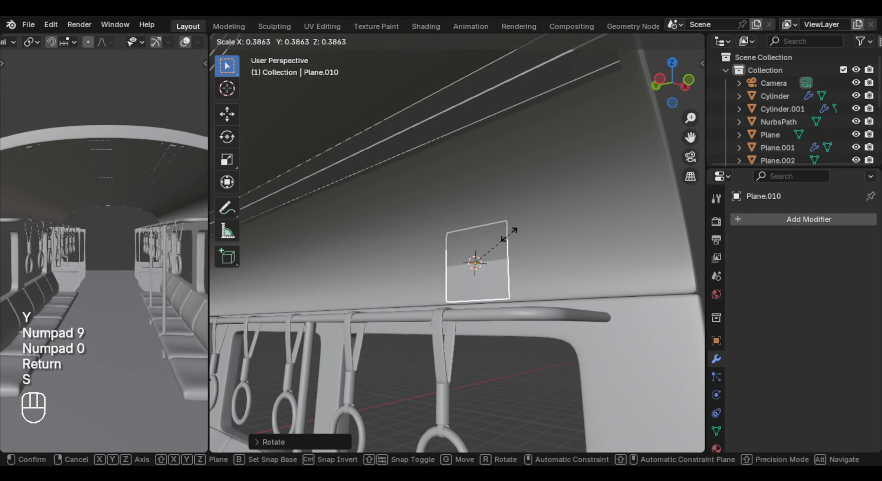
{"action": "left_click", "coordinate": [508, 235]}
{"action": "key", "text": "g"}
{"action": "key", "text": "x"}
{"action": "left_click", "coordinate": [525, 238]}
{"action": "scroll", "coordinate": [514, 277], "scroll_direction": "up", "scroll_amount": 2}
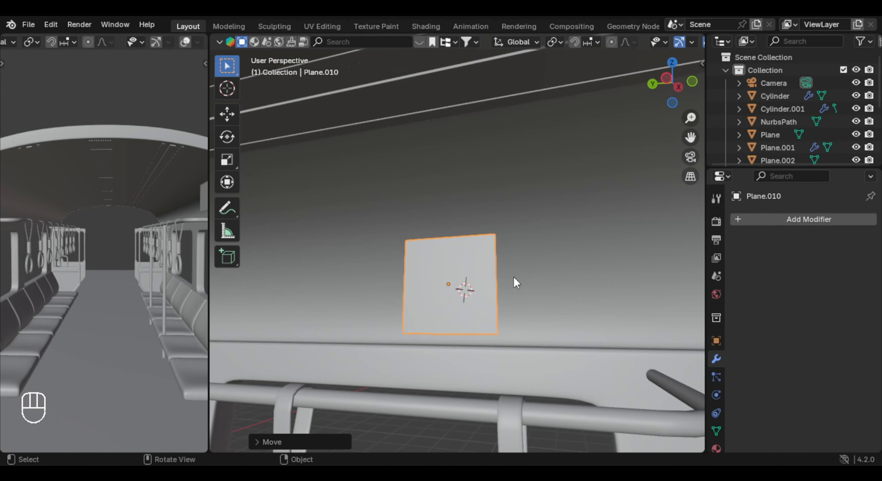
- Enlarge the plane's mesh and stretch it along Y into a wide rectangular panel
{"action": "key", "text": "Tab"}
{"action": "key", "text": "s"}
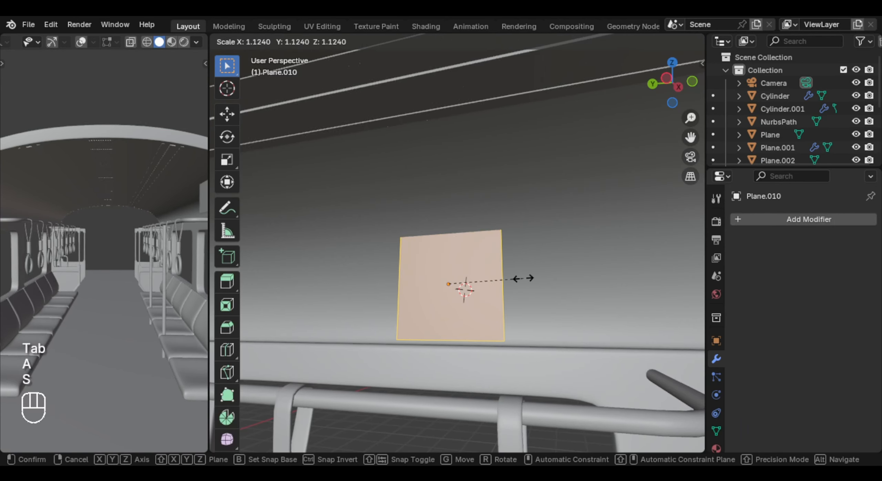
{"action": "key", "text": "s"}
{"action": "key", "text": "x"}
{"action": "key", "text": "s"}
{"action": "key", "text": "y"}
{"action": "left_click", "coordinate": [231, 273]}
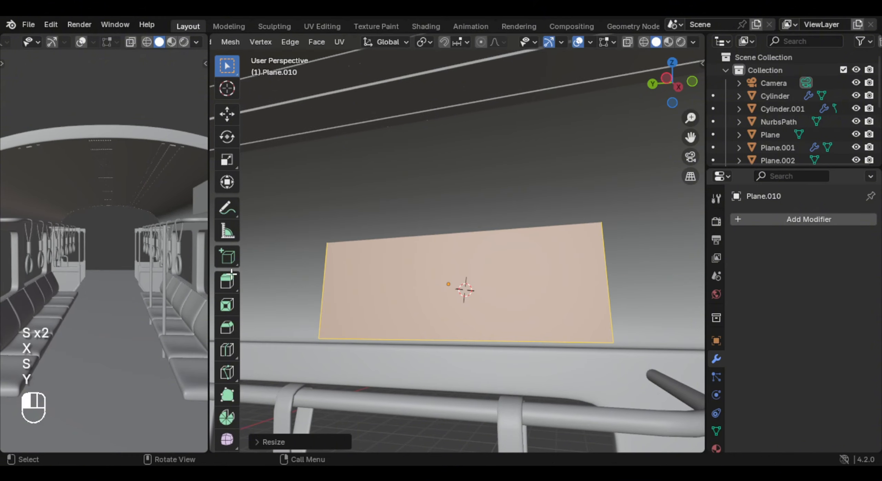
- Split the panel with a centered vertical loop cut and inset both halves individually by about 0.28 m
{"action": "key", "text": "ctrl+r"}
{"action": "left_click", "coordinate": [461, 245]}
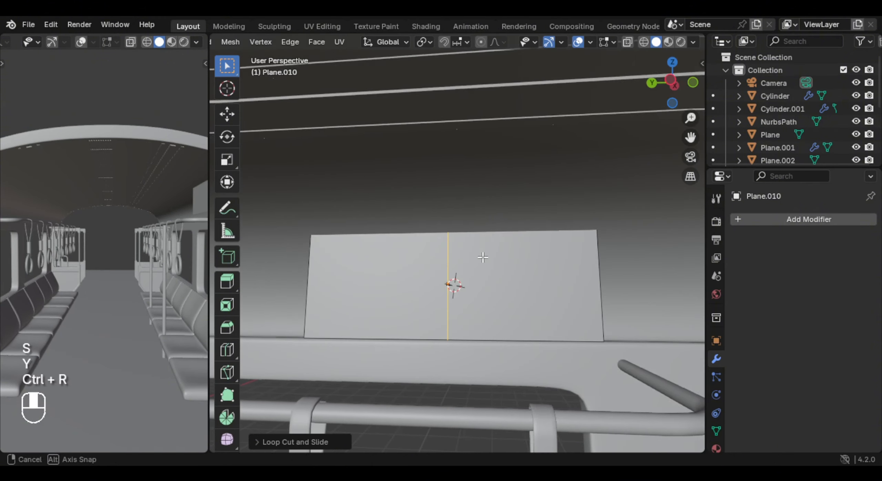
{"action": "key", "text": "3"}
{"action": "left_click", "coordinate": [510, 270]}
{"action": "left_click", "coordinate": [408, 275], "text": "shift"}
{"action": "key", "text": "i"}
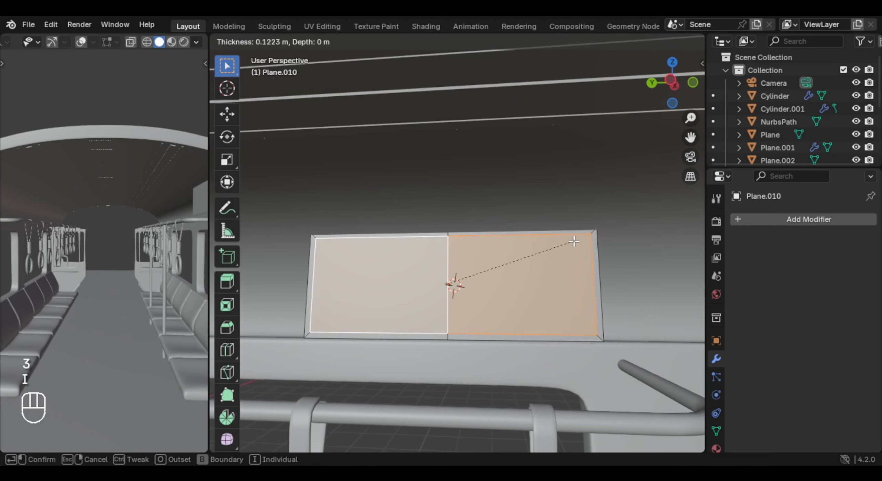
{"action": "key", "text": "i"}
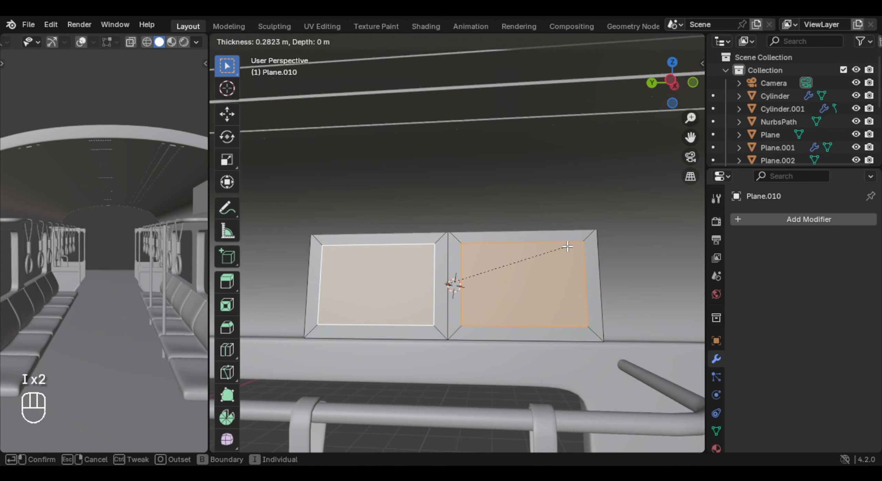
{"action": "left_click", "coordinate": [567, 247]}
- Extrude the whole panel about 0.02 m along its normal to give it thickness
{"action": "scroll", "coordinate": [466, 310], "scroll_direction": "up", "scroll_amount": 2}
{"action": "key", "text": "a"}
{"action": "key", "text": "e"}
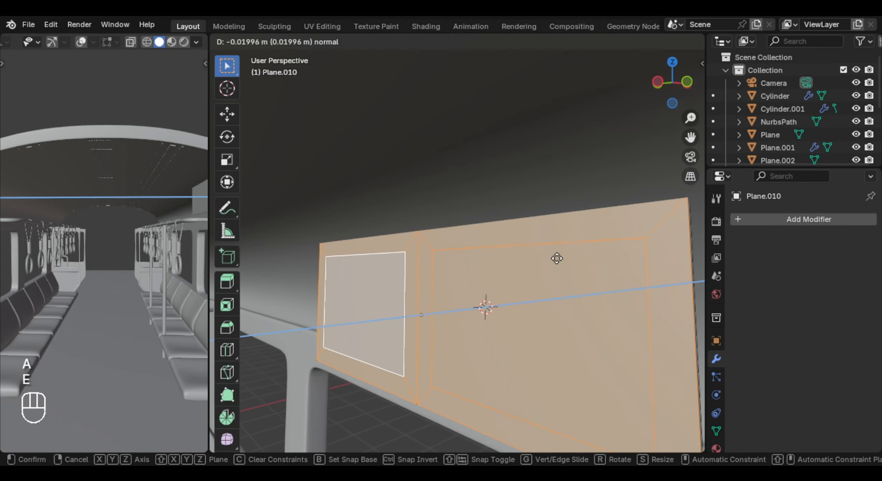
{"action": "left_click", "coordinate": [547, 259]}
- Extrude the panel's two inset faces inward to recess them within the frame
{"action": "middle_click_drag", "start_coordinate": [485, 287], "coordinate": [486, 286]}
{"action": "key", "text": "3"}
{"action": "left_click", "coordinate": [482, 291]}
{"action": "left_click", "coordinate": [352, 301], "text": "shift"}
{"action": "middle_click_drag", "start_coordinate": [431, 310], "coordinate": [407, 304], "text": "shift"}
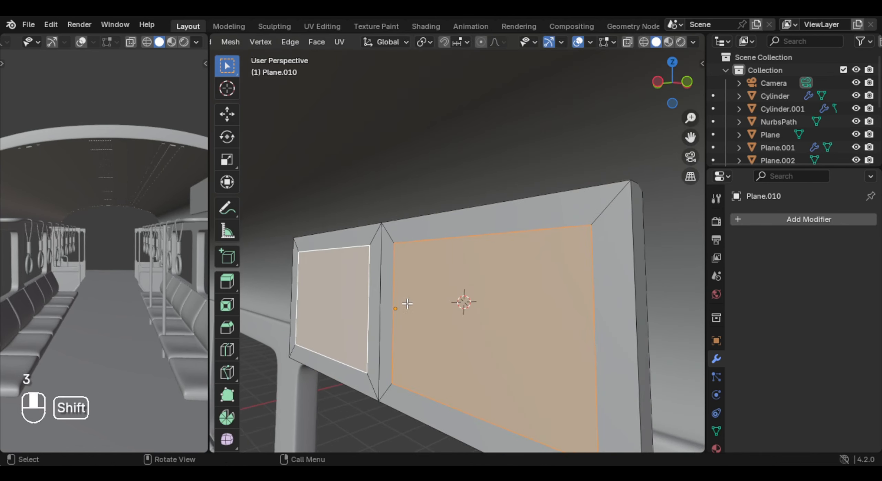
{"action": "key", "text": "e"}
{"action": "left_click", "coordinate": [481, 292]}
{"action": "key", "text": "Tab"}
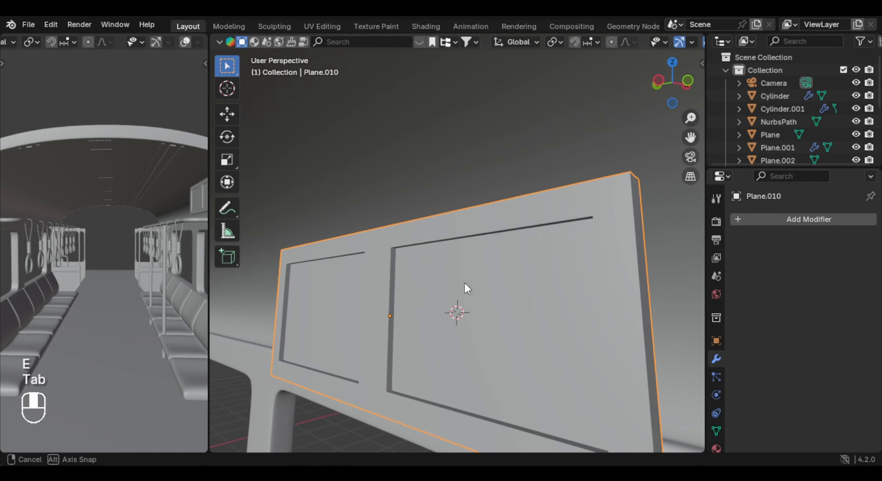
- Apply the framed panel's object transform
{"action": "key", "text": "Tab"}
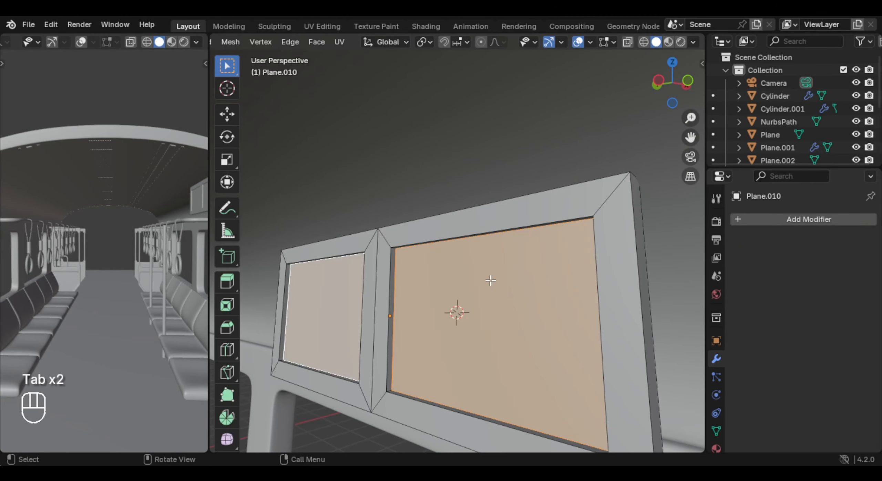
{"action": "key", "text": "Tab"}
{"action": "key", "text": "ctrl+a"}
{"action": "left_click", "coordinate": [471, 295]}
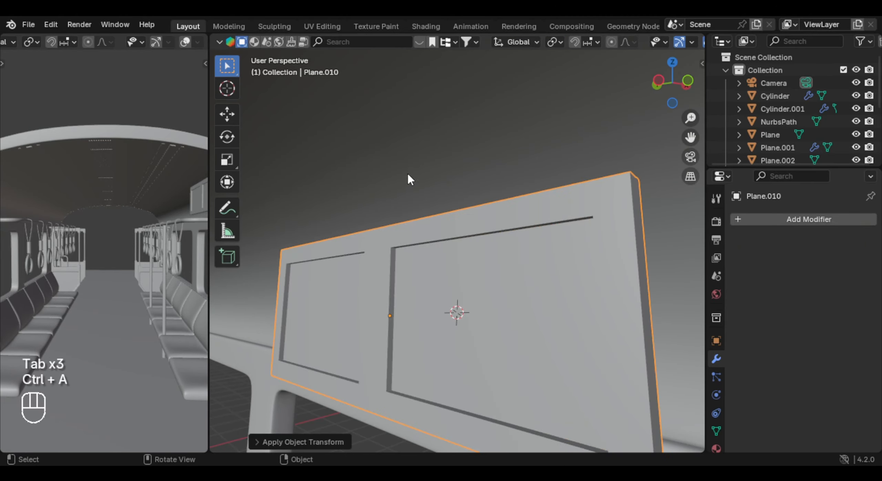
- Select all sharp edges of the panel and bevel them about 0.004 m with 2 segments
{"action": "key", "text": "Tab"}
{"action": "key", "text": "a"}
{"action": "key", "text": "2"}
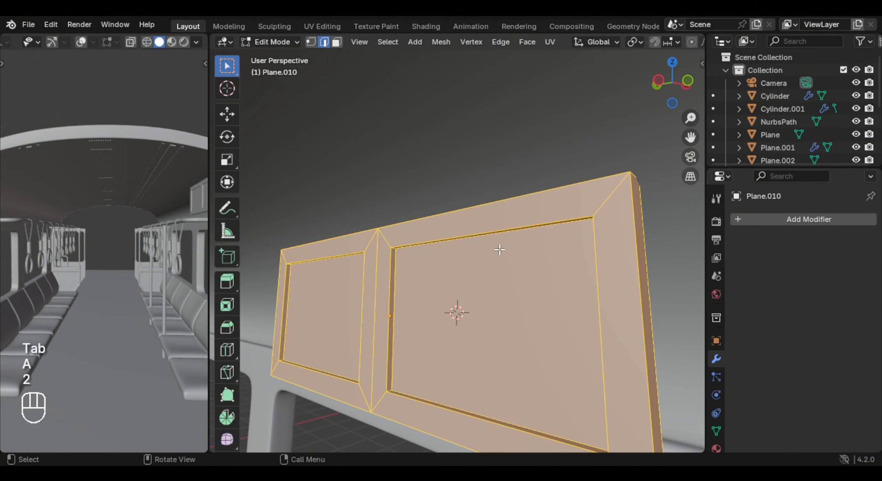
{"action": "left_click", "coordinate": [388, 42]}
{"action": "left_click", "coordinate": [442, 261]}
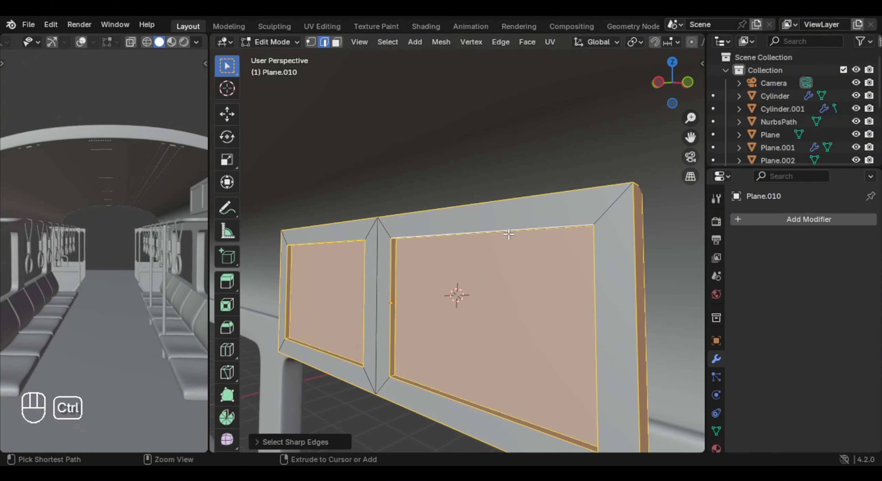
{"action": "key", "text": "ctrl+b"}
{"action": "right_click", "coordinate": [517, 227]}
{"action": "middle_click_drag", "start_coordinate": [517, 228], "coordinate": [483, 194]}
{"action": "scroll", "coordinate": [478, 224], "scroll_direction": "up", "scroll_amount": 4}
{"action": "scroll", "coordinate": [483, 193], "scroll_direction": "up", "scroll_amount": 3}
{"action": "key", "text": "ctrl+b"}
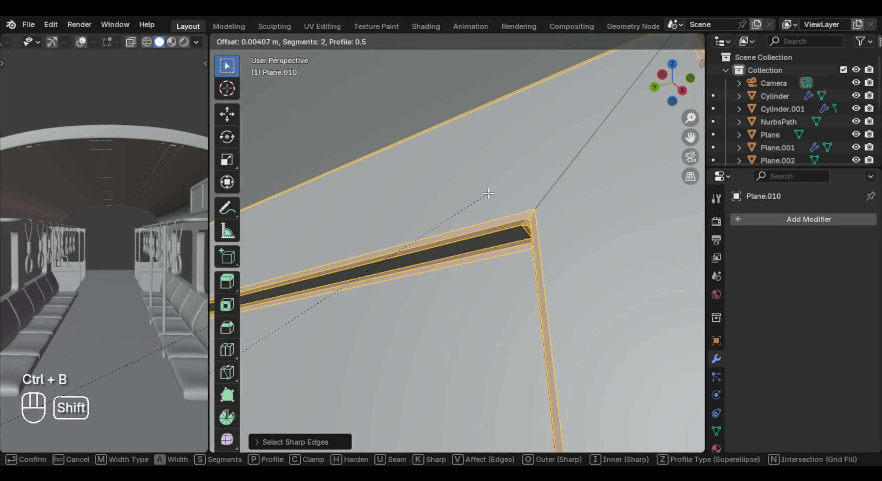
{"action": "left_click", "coordinate": [279, 411]}
{"action": "middle_click_drag", "start_coordinate": [280, 412], "coordinate": [547, 230]}
- Set the bevel's outer miter to Arc
{"action": "left_click", "coordinate": [301, 439]}
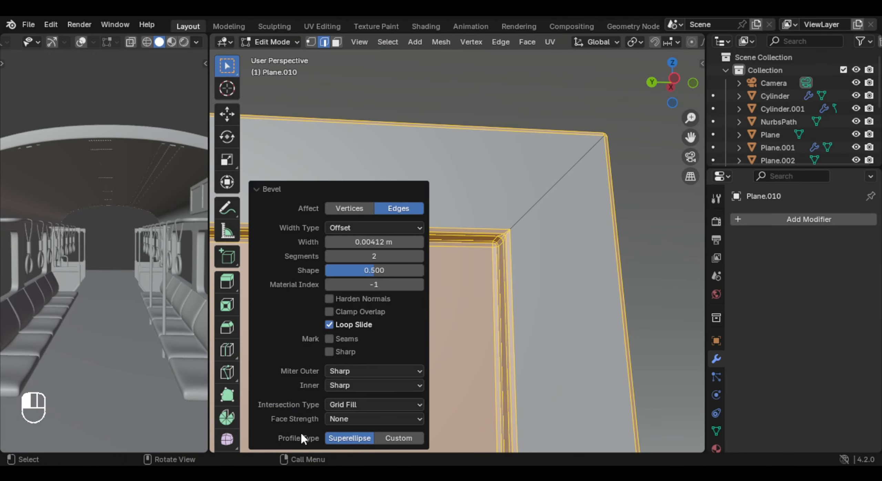
{"action": "left_click", "coordinate": [375, 372]}
{"action": "left_click", "coordinate": [358, 417]}
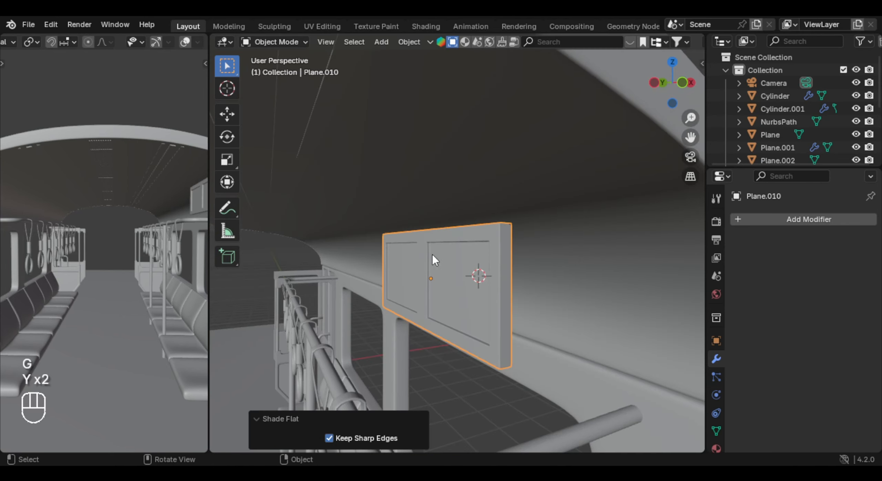
- Shade the panel flat and move it about 0.41 m along X toward the side wall
{"action": "key", "text": "g"}
{"action": "key", "text": "x"}
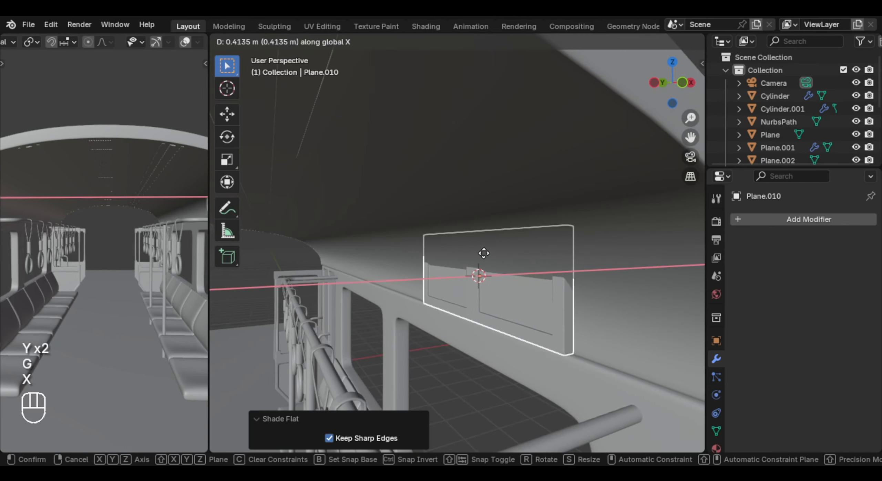
{"action": "left_click", "coordinate": [484, 254]}
{"action": "middle_click_drag", "start_coordinate": [483, 253], "coordinate": [449, 278], "text": "shift"}
{"action": "middle_click_drag", "start_coordinate": [449, 278], "coordinate": [386, 256]}
- Rotate the panel about Y so it tilts with the slope of the upper side wall
{"action": "key", "text": "r"}
{"action": "key", "text": "y"}
{"action": "key", "text": "r"}
{"action": "key", "text": "y"}
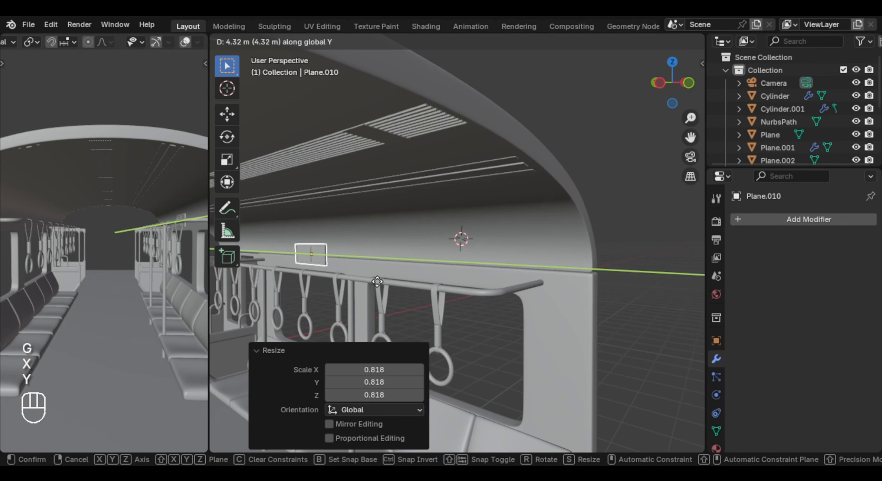
{"action": "left_click", "coordinate": [354, 267]}
{"action": "middle_click_drag", "start_coordinate": [354, 267], "coordinate": [386, 276], "text": "shift"}
- Duplicate the panel, move the copy along Y beside the first above the windows, and scale both by 1.068
{"action": "key", "text": "shift+d"}
{"action": "right_click", "coordinate": [392, 270]}
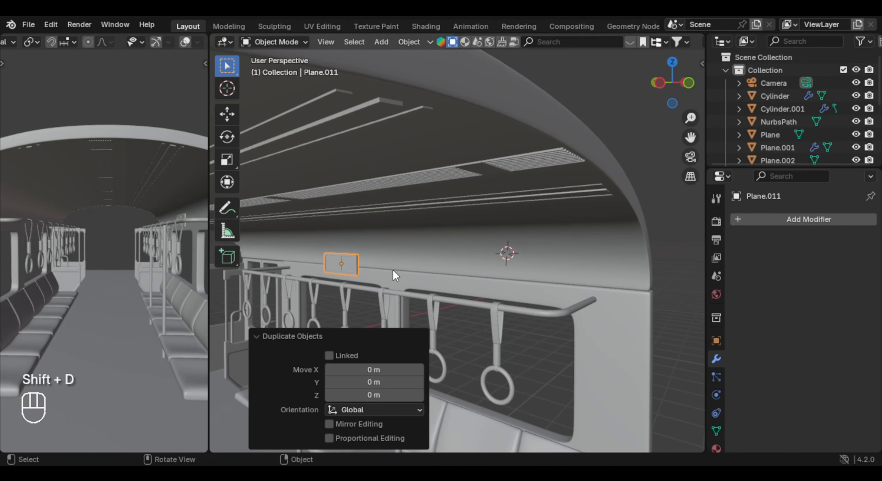
{"action": "key", "text": "g"}
{"action": "key", "text": "y"}
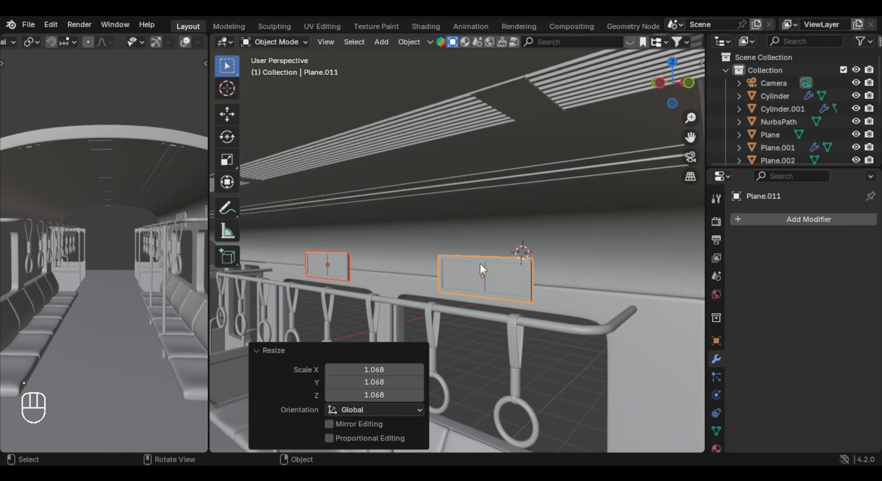
- Join the two wall panels into one object
{"action": "key", "text": "ctrl+j"}
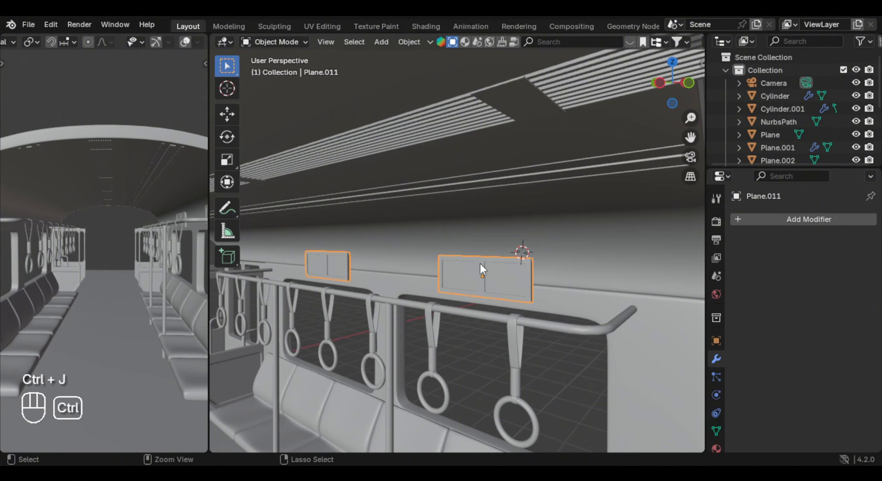
{"action": "key", "text": "g"}
{"action": "right_click", "coordinate": [479, 263]}
- Snap the 3D cursor to the middle of the carriage and set the joined panels' origin to it
{"action": "mouse_move", "coordinate": [480, 263]}
{"action": "middle_mouse_down"}
{"action": "mouse_move", "coordinate": [423, 291]}
{"action": "mouse_move", "coordinate": [474, 256]}
{"action": "middle_mouse_up"}
{"action": "left_click", "coordinate": [450, 312]}
{"action": "mouse_move", "coordinate": [450, 312]}
{"action": "middle_mouse_down"}
{"action": "mouse_move", "coordinate": [459, 291]}
{"action": "mouse_move", "coordinate": [447, 324]}
{"action": "middle_mouse_up"}
{"action": "key", "text": "shift+s"}
{"action": "left_click", "coordinate": [448, 341]}
{"action": "right_click", "coordinate": [554, 221]}
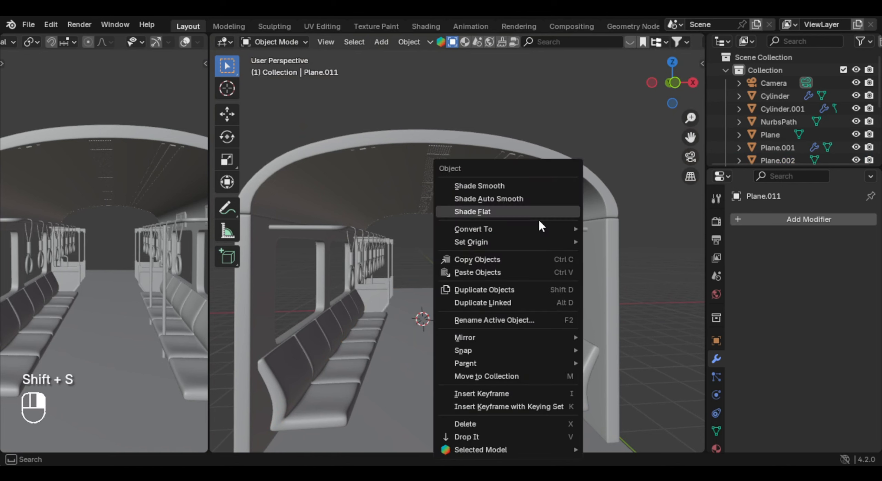
{"action": "mouse_move", "coordinate": [492, 243]}
{"action": "left_click", "coordinate": [638, 270]}
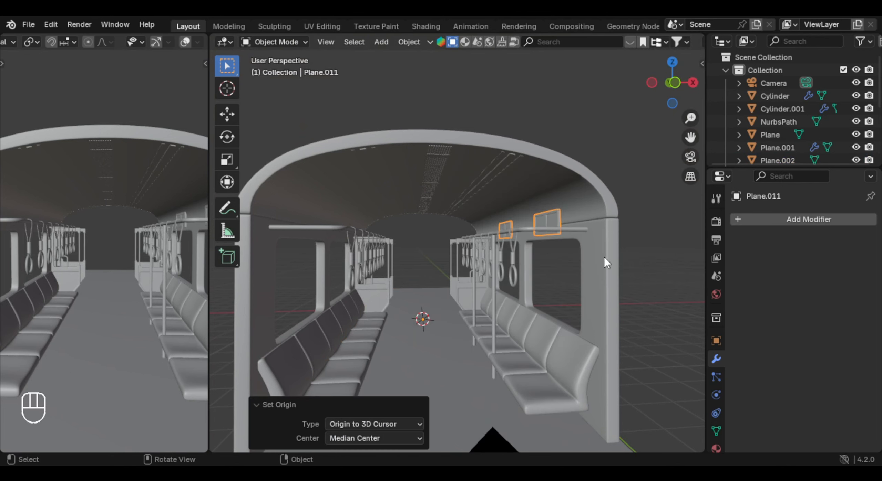
- Add a Mirror modifier to the joined wall panels, mirroring across Z only onto the opposite wall
{"action": "left_click", "coordinate": [813, 215]}
{"action": "type", "text": "mir"}
{"action": "key", "text": "Return"}
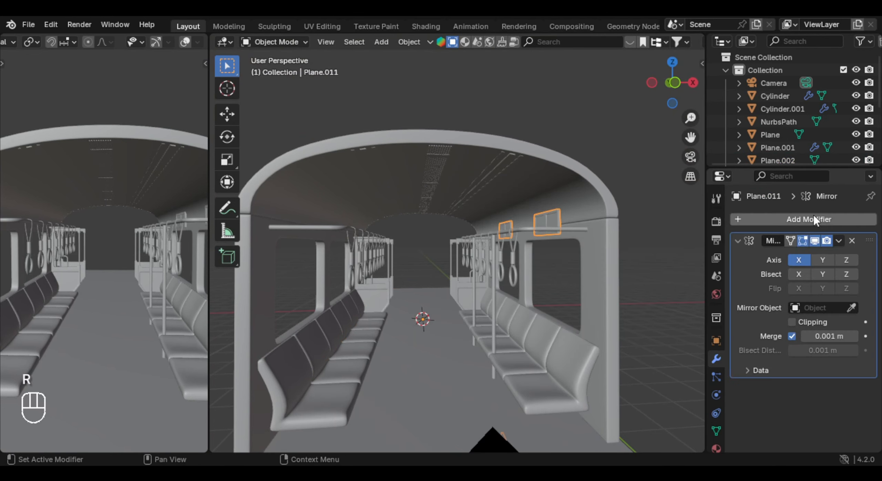
{"action": "scroll", "coordinate": [438, 243], "scroll_direction": "down", "scroll_amount": 8}
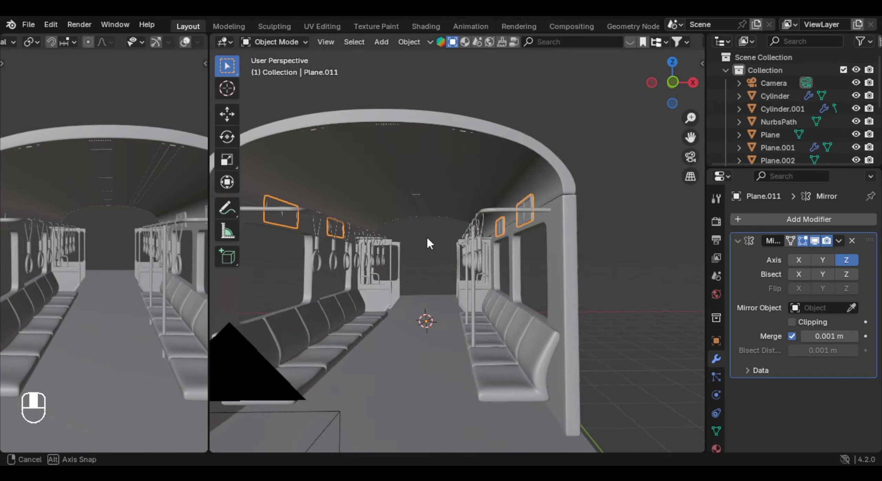
{"action": "middle_click_drag", "start_coordinate": [446, 261], "coordinate": [442, 303]}
- Isolate the seat rows in local view and open the seat mesh for editing
{"action": "left_click", "coordinate": [443, 319]}
{"action": "middle_click_drag", "start_coordinate": [482, 324], "coordinate": [499, 322]}
{"action": "middle_click_drag", "start_coordinate": [499, 322], "coordinate": [496, 315], "text": "shift"}
{"action": "scroll", "coordinate": [496, 316], "scroll_direction": "up", "scroll_amount": 3}
{"action": "scroll", "coordinate": [852, 360], "scroll_direction": "down", "scroll_amount": 3}
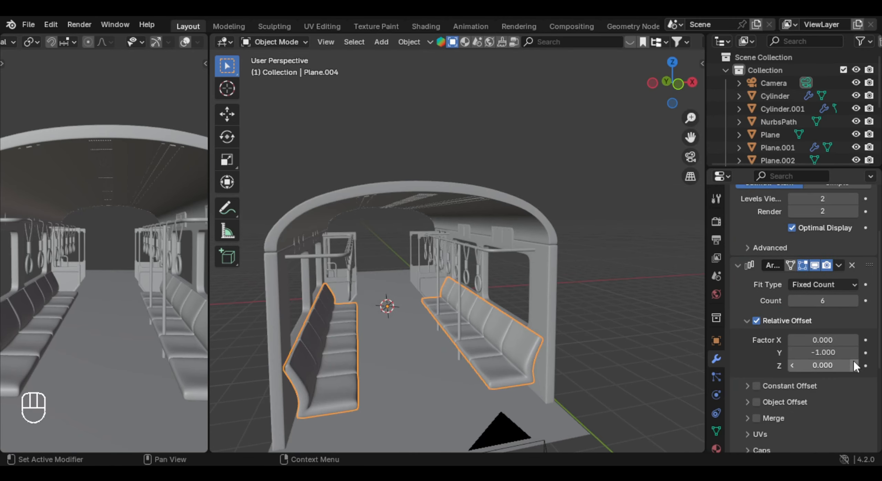
{"action": "key", "text": "KP_Divide"}
{"action": "key", "text": "Tab"}
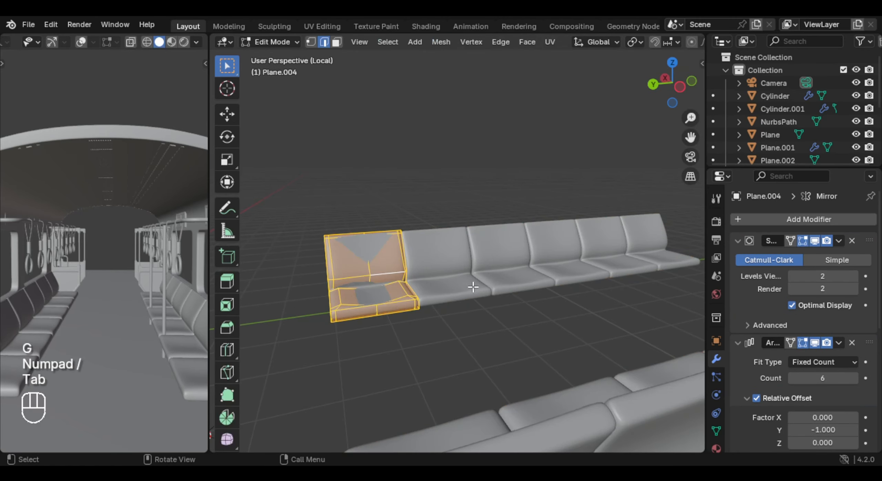
{"action": "middle_click_drag", "start_coordinate": [475, 288], "coordinate": [477, 316]}
{"action": "scroll", "coordinate": [551, 316], "scroll_direction": "up", "scroll_amount": 5}
{"action": "scroll", "coordinate": [483, 317], "scroll_direction": "up", "scroll_amount": 2}
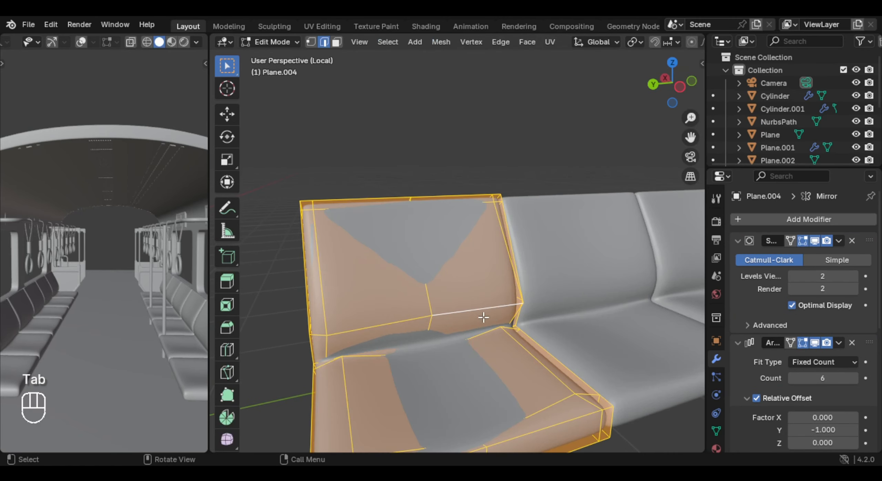
- Select all sharp edges of the seat mesh
{"action": "left_click", "coordinate": [416, 295]}
{"action": "middle_click_drag", "start_coordinate": [420, 295], "coordinate": [587, 258], "text": "shift"}
{"action": "middle_click_drag", "start_coordinate": [587, 259], "coordinate": [537, 276]}
{"action": "middle_click_drag", "start_coordinate": [468, 283], "coordinate": [410, 233], "text": "shift"}
{"action": "middle_click_drag", "start_coordinate": [410, 232], "coordinate": [561, 246]}
{"action": "left_click", "coordinate": [420, 304]}
{"action": "middle_click_drag", "start_coordinate": [561, 246], "coordinate": [496, 303], "text": "shift"}
{"action": "scroll", "coordinate": [502, 259], "scroll_direction": "down", "scroll_amount": 5}
{"action": "middle_click_drag", "start_coordinate": [496, 303], "coordinate": [365, 276], "text": "shift"}
{"action": "scroll", "coordinate": [365, 275], "scroll_direction": "up", "scroll_amount": 4}
{"action": "left_click", "coordinate": [382, 42]}
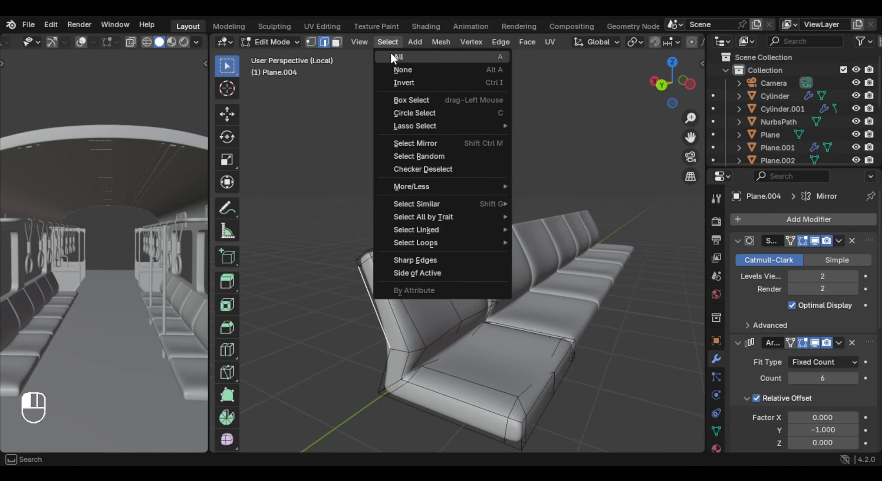
{"action": "left_click", "coordinate": [460, 262]}
{"action": "middle_click_drag", "start_coordinate": [441, 295], "coordinate": [371, 282]}
{"action": "scroll", "coordinate": [455, 276], "scroll_direction": "up", "scroll_amount": 5}
{"action": "scroll", "coordinate": [838, 355], "scroll_direction": "down", "scroll_amount": 2}
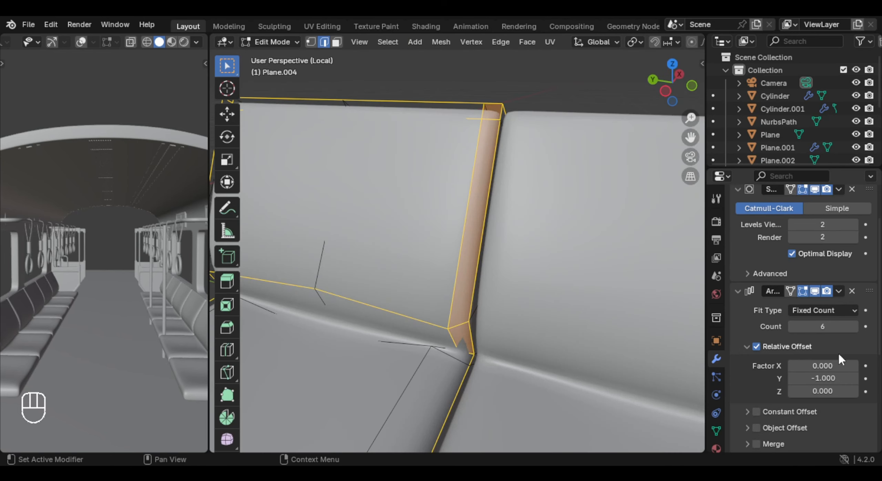
- Hide the Array modifier's result in the viewport so only the single seat is shown
{"action": "left_click", "coordinate": [815, 292]}
{"action": "middle_click_drag", "start_coordinate": [451, 276], "coordinate": [412, 291], "text": "shift"}
{"action": "scroll", "coordinate": [392, 288], "scroll_direction": "down", "scroll_amount": 1}
{"action": "scroll", "coordinate": [446, 266], "scroll_direction": "up", "scroll_amount": 1}
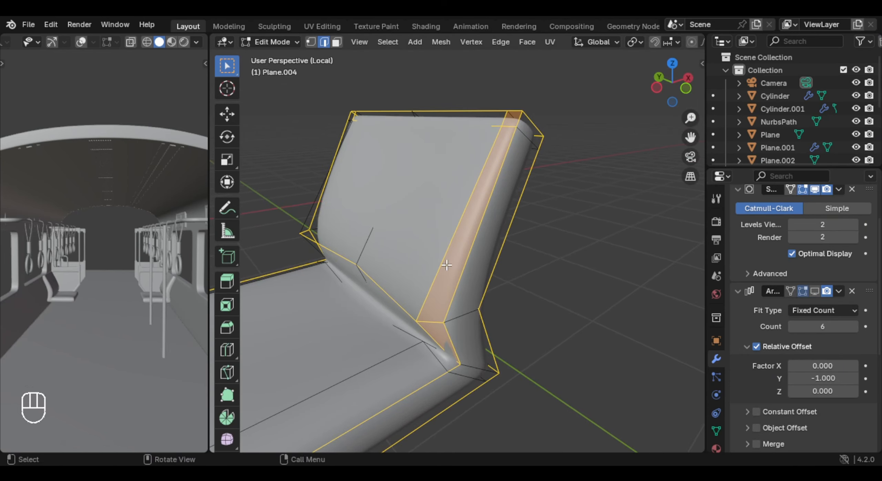
{"action": "middle_click_drag", "start_coordinate": [441, 231], "coordinate": [423, 355]}
- Hide the seat's subdivision preview and circle-deselect the inner edges along the backrest rim, keeping the outline and crease edges selected
{"action": "key", "text": "c"}
{"action": "scroll", "coordinate": [444, 221], "scroll_direction": "up", "scroll_amount": 2}
{"action": "left_click", "coordinate": [445, 224], "text": "shift"}
{"action": "middle_click_drag", "start_coordinate": [489, 131], "coordinate": [431, 249], "text": "shift"}
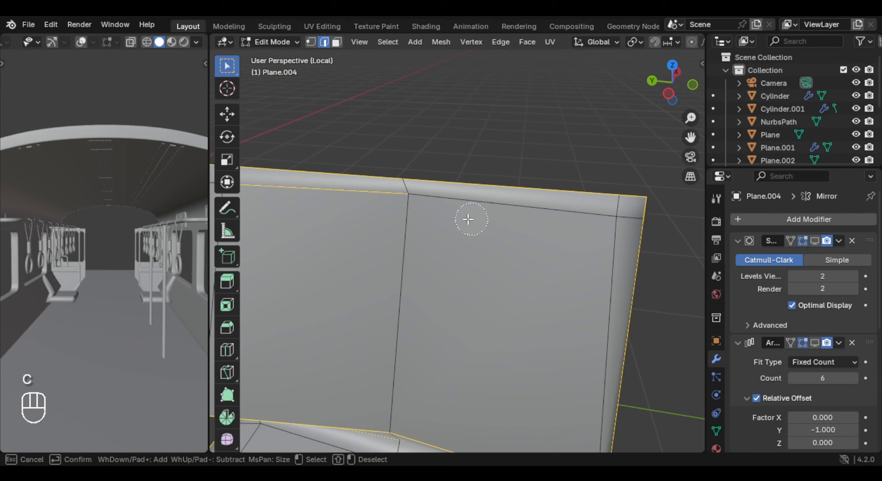
{"action": "mouse_move", "coordinate": [342, 203]}
{"action": "middle_mouse_down"}
{"action": "mouse_move", "coordinate": [465, 217]}
{"action": "mouse_move", "coordinate": [516, 203]}
{"action": "mouse_move", "coordinate": [456, 203]}
{"action": "middle_mouse_up"}
{"action": "key", "text": "c"}
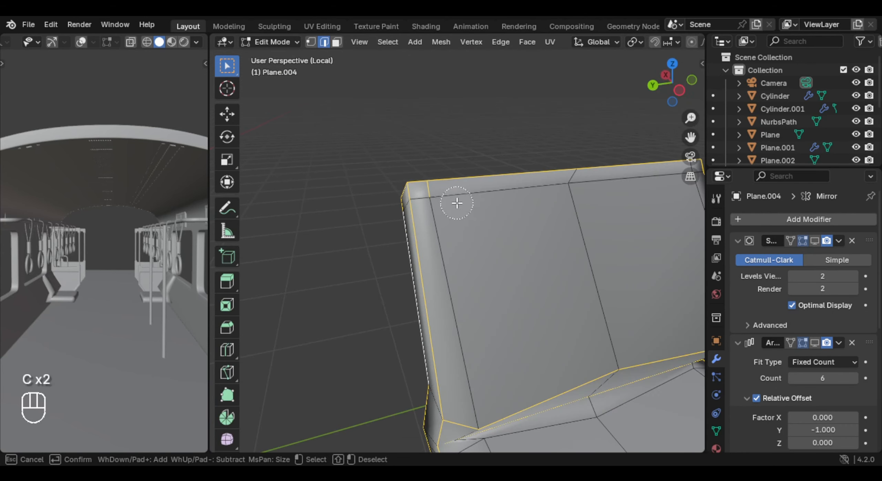
{"action": "middle_click_drag", "start_coordinate": [523, 204], "coordinate": [439, 220], "text": "shift"}
{"action": "middle_click_drag", "start_coordinate": [439, 220], "coordinate": [499, 258]}
{"action": "scroll", "coordinate": [563, 271], "scroll_direction": "down", "scroll_amount": 4}
{"action": "middle_click_drag", "start_coordinate": [499, 259], "coordinate": [515, 249]}
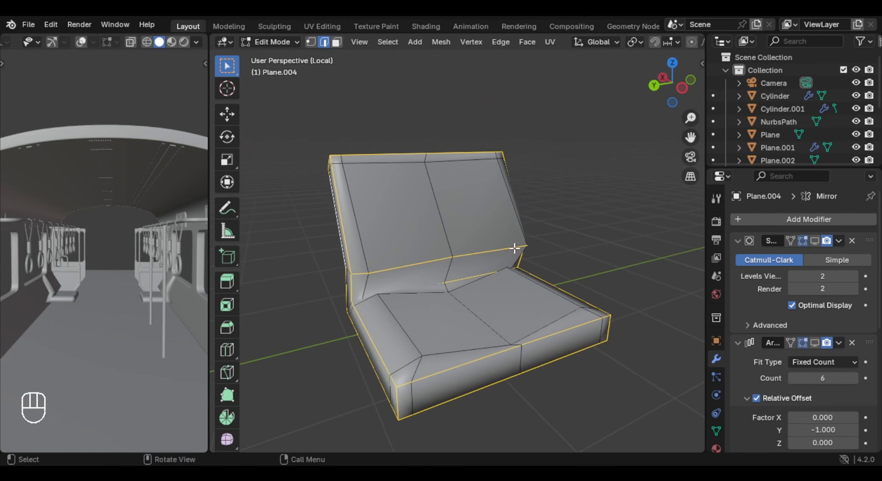
- Mark the selected seat edges as seams
{"action": "right_click", "coordinate": [515, 249]}
{"action": "left_click", "coordinate": [502, 306]}
{"action": "middle_click_drag", "start_coordinate": [506, 282], "coordinate": [423, 270]}
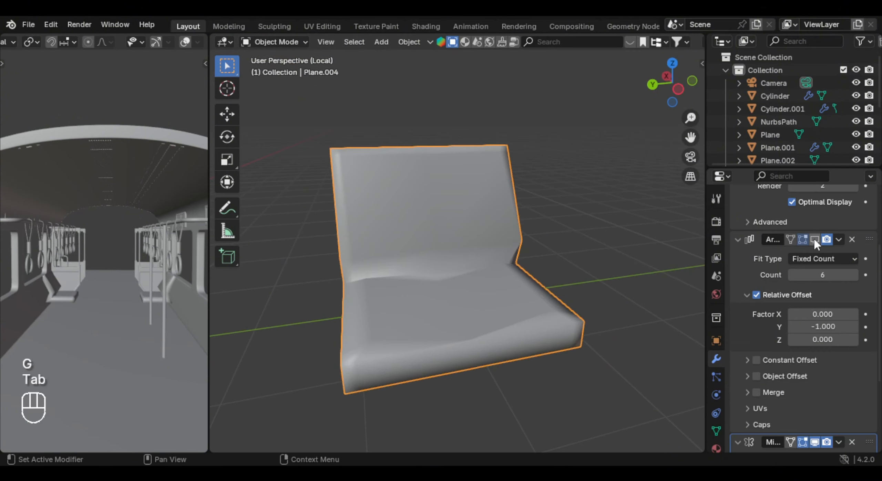
- Show the seat's Subdivision and Array modifiers in the viewport again, then leave mesh editing and local view
{"action": "left_click", "coordinate": [814, 239]}
{"action": "scroll", "coordinate": [814, 241], "scroll_direction": "up", "scroll_amount": 5}
{"action": "scroll", "coordinate": [572, 263], "scroll_direction": "down", "scroll_amount": 4}
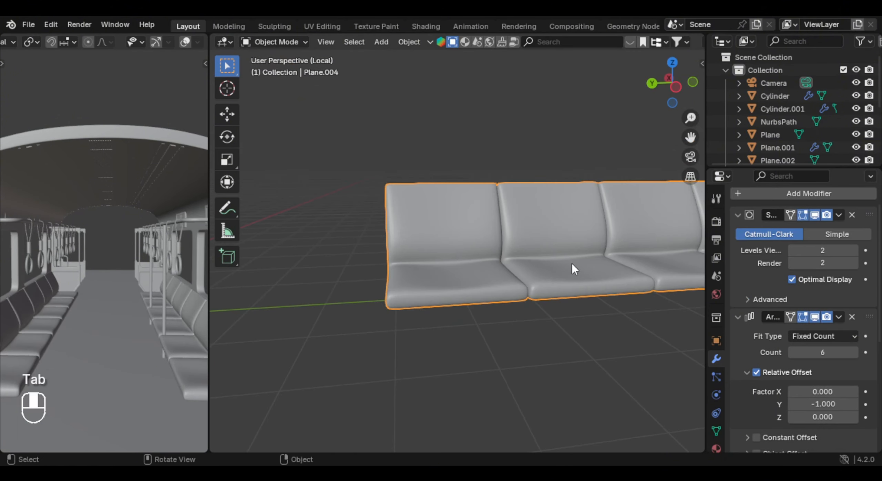
{"action": "scroll", "coordinate": [814, 348], "scroll_direction": "down", "scroll_amount": 10}
{"action": "scroll", "coordinate": [582, 286], "scroll_direction": "down", "scroll_amount": 3}
{"action": "middle_click_drag", "start_coordinate": [583, 286], "coordinate": [448, 296]}
{"action": "key", "text": "KP_Divide"}
{"action": "scroll", "coordinate": [765, 225], "scroll_direction": "up", "scroll_amount": 8}
- Move the seat's Array modifier to the top of the modifier stack and apply it
{"action": "left_click_drag", "start_coordinate": [857, 345], "coordinate": [856, 223]}
{"action": "middle_click_drag", "start_coordinate": [523, 291], "coordinate": [445, 303]}
{"action": "scroll", "coordinate": [445, 303], "scroll_direction": "up", "scroll_amount": 1}
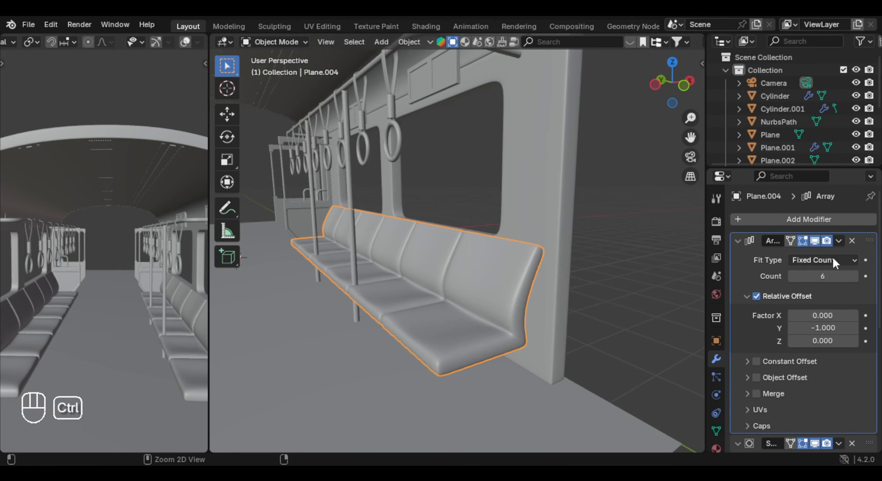
{"action": "key", "text": "ctrl+a"}
{"action": "key", "text": "Tab"}
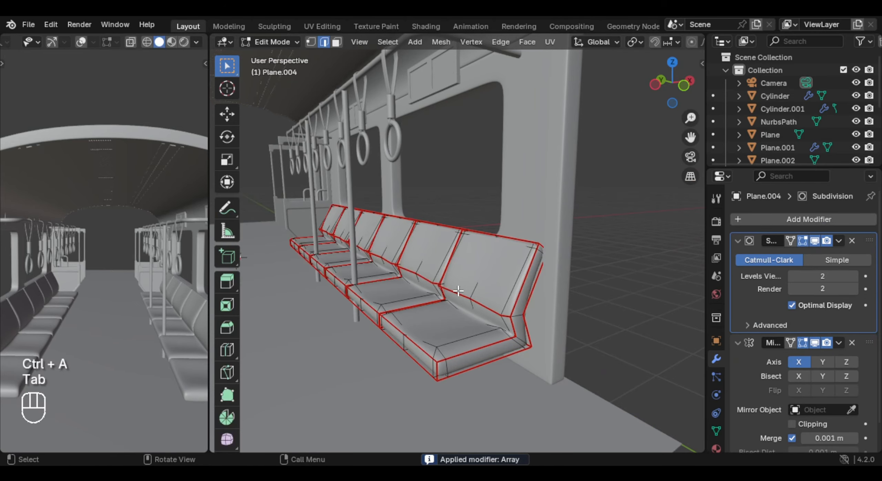
{"action": "middle_click_drag", "start_coordinate": [437, 311], "coordinate": [491, 322]}
{"action": "key", "text": "Tab"}
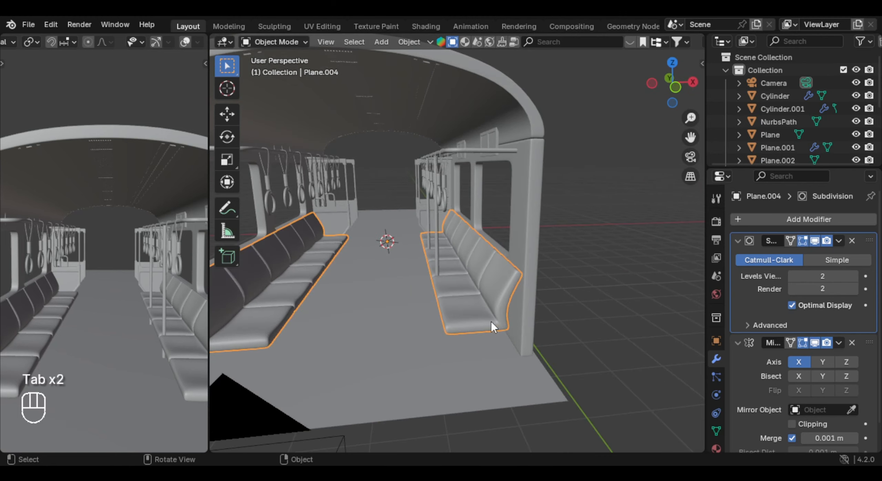
- Add a new Array modifier to the seat rows and set its relative X factor to 0
{"action": "left_click", "coordinate": [808, 220]}
{"action": "type", "text": "ar"}
{"action": "key", "text": "Return"}
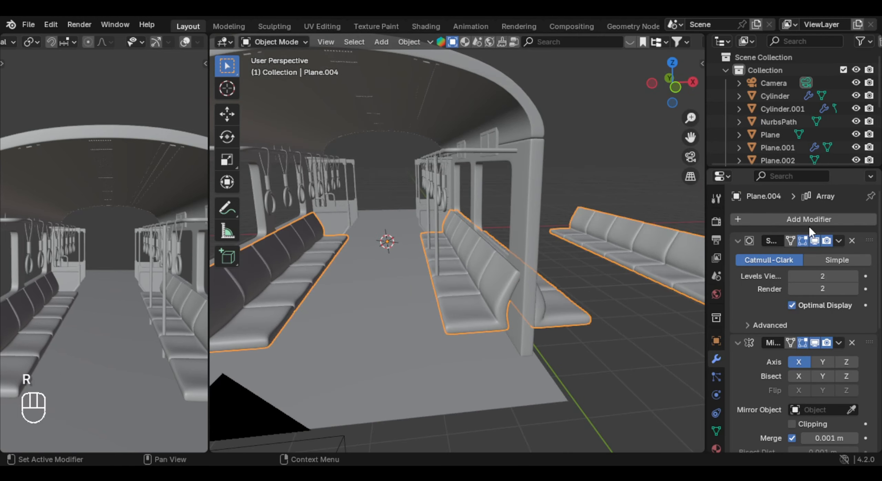
{"action": "scroll", "coordinate": [841, 374], "scroll_direction": "down", "scroll_amount": 5}
{"action": "scroll", "coordinate": [834, 362], "scroll_direction": "down", "scroll_amount": 4}
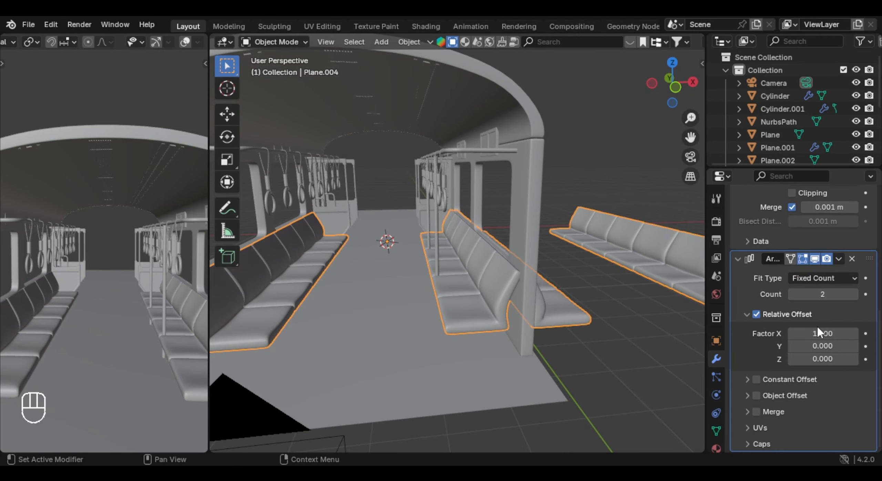
{"action": "left_click", "coordinate": [819, 334]}
{"action": "type", "text": "0"}
{"action": "key", "text": "Return"}
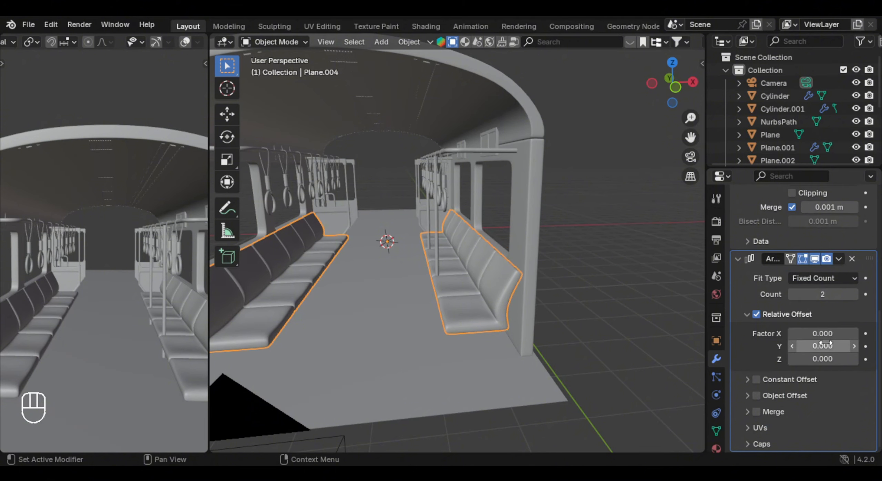
- Set the seat array's relative Y factor to 1.370 so the second set of rows starts beyond the doors
{"action": "left_click", "coordinate": [826, 345]}
{"action": "type", "text": "-1"}
{"action": "key", "text": "Return"}
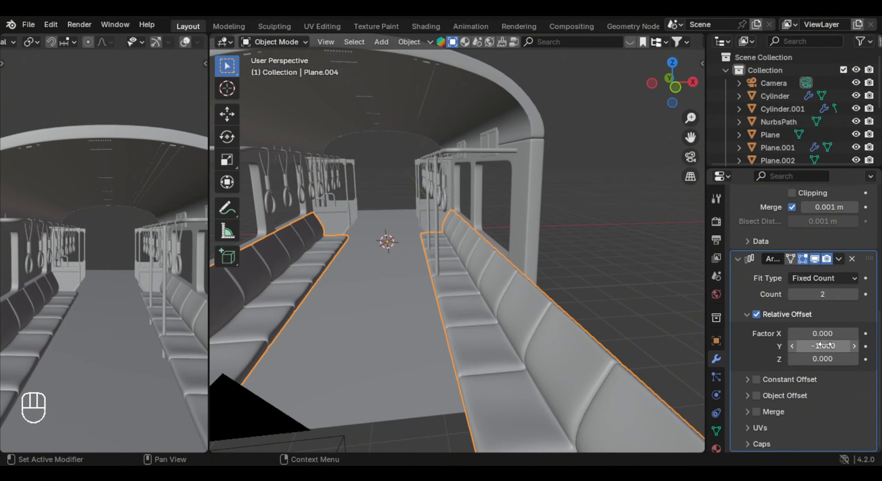
{"action": "key", "text": "Return"}
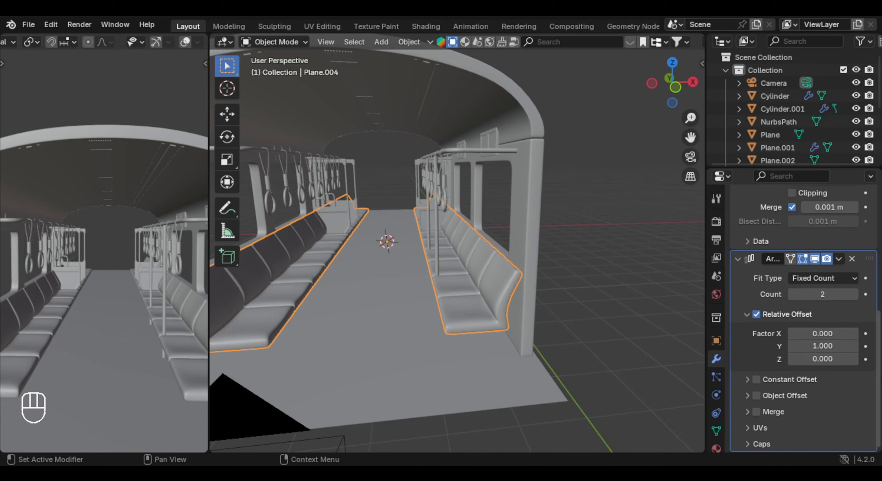
{"action": "middle_click_drag", "start_coordinate": [503, 253], "coordinate": [592, 309]}
{"action": "middle_click_drag", "start_coordinate": [593, 308], "coordinate": [585, 282], "text": "shift"}
{"action": "middle_click_drag", "start_coordinate": [586, 283], "coordinate": [608, 302], "text": "shift"}
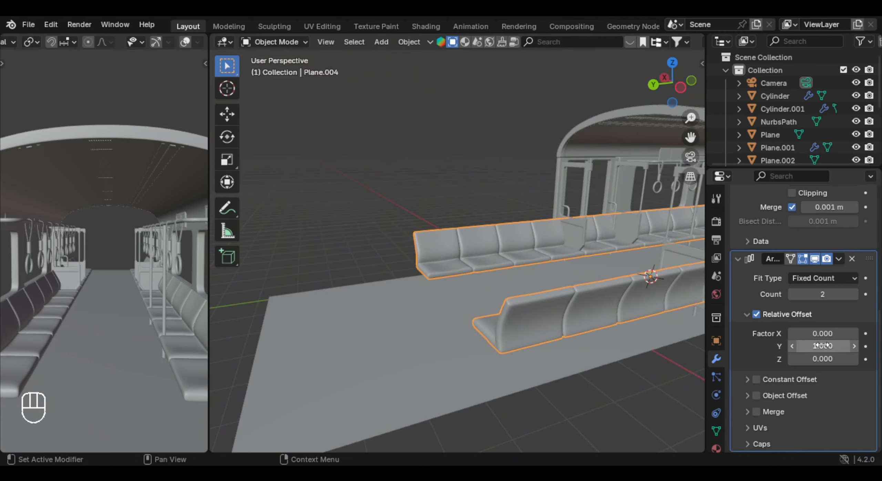
{"action": "left_click_drag", "start_coordinate": [822, 346], "coordinate": [854, 347], "text": "shift"}
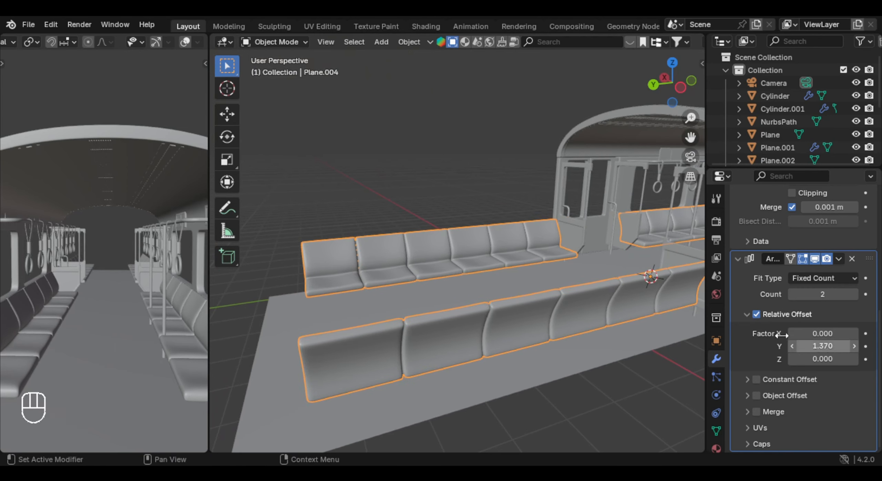
{"action": "middle_click_drag", "start_coordinate": [551, 253], "coordinate": [427, 297], "text": "shift"}
{"action": "middle_click_drag", "start_coordinate": [426, 297], "coordinate": [416, 298]}
{"action": "scroll", "coordinate": [447, 293], "scroll_direction": "up", "scroll_amount": 2}
{"action": "middle_click_drag", "start_coordinate": [470, 286], "coordinate": [434, 297], "text": "shift"}
{"action": "scroll", "coordinate": [434, 297], "scroll_direction": "up", "scroll_amount": 4}
{"action": "middle_click_drag", "start_coordinate": [434, 297], "coordinate": [432, 293]}
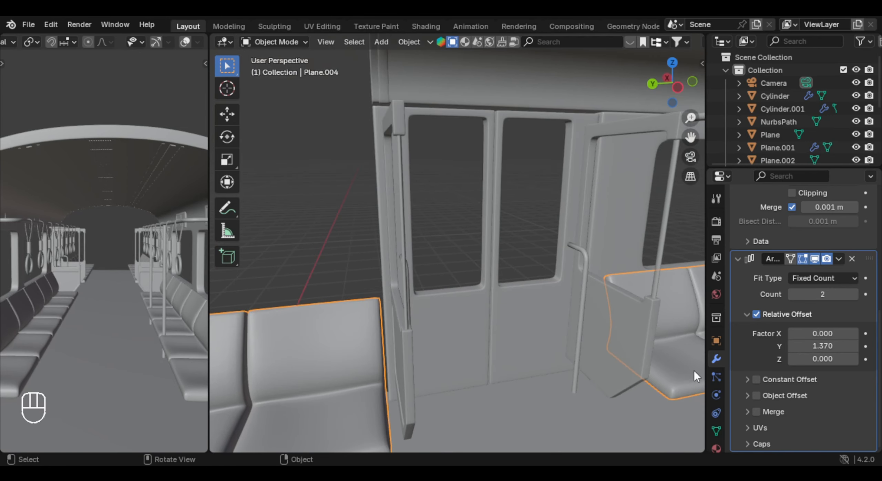
{"action": "scroll", "coordinate": [409, 336], "scroll_direction": "down", "scroll_amount": 10}
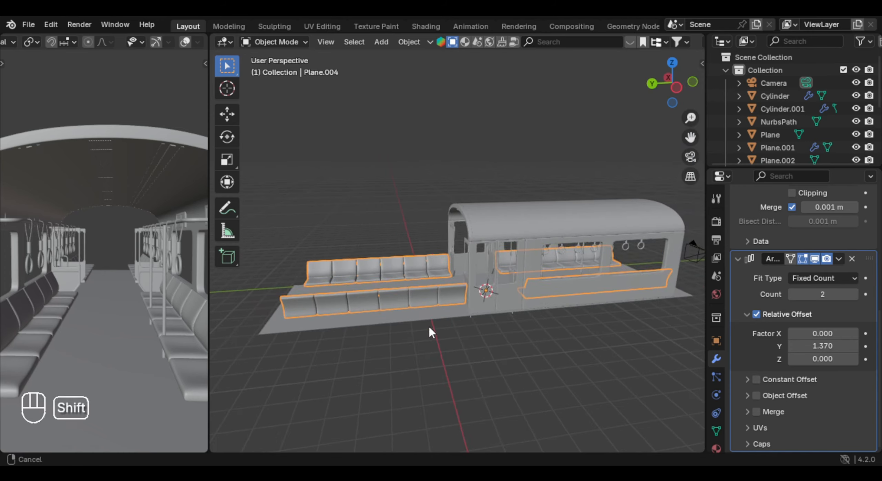
- Show the roof's Array modifier in the viewport
{"action": "left_click", "coordinate": [498, 223]}
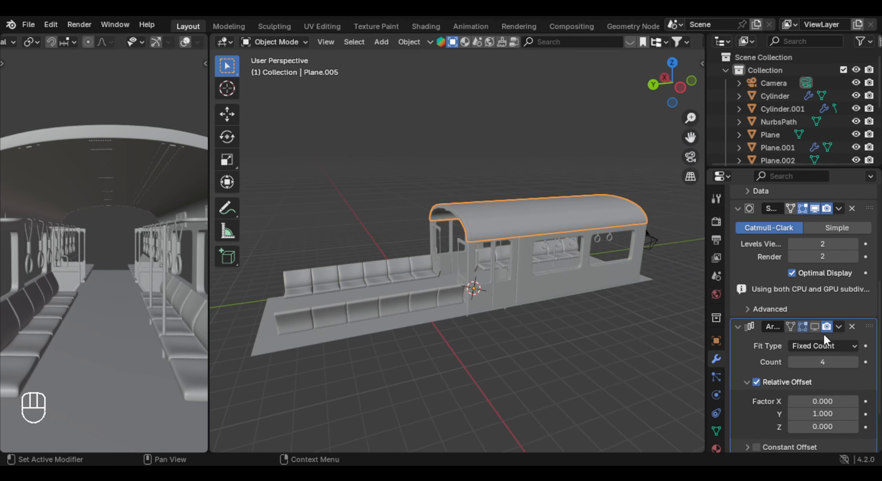
{"action": "left_click", "coordinate": [814, 326]}
{"action": "left_click", "coordinate": [825, 326]}
{"action": "scroll", "coordinate": [824, 298], "scroll_direction": "up", "scroll_amount": 6}
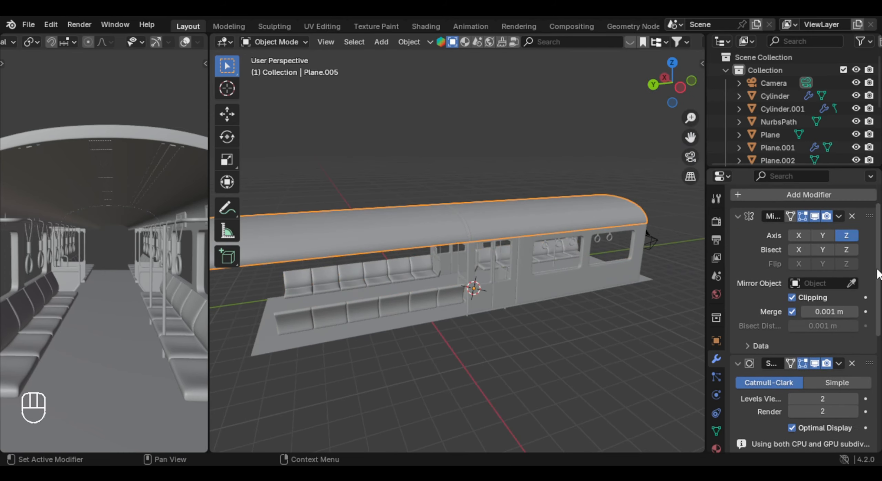
- Set the roof array's count to 20
{"action": "scroll", "coordinate": [880, 295], "scroll_direction": "down", "scroll_amount": 10}
{"action": "scroll", "coordinate": [429, 228], "scroll_direction": "down", "scroll_amount": 4}
{"action": "middle_click_drag", "start_coordinate": [428, 228], "coordinate": [513, 257]}
{"action": "middle_click_drag", "start_coordinate": [513, 258], "coordinate": [539, 269]}
{"action": "scroll", "coordinate": [851, 299], "scroll_direction": "up", "scroll_amount": 9, "text": "ctrl"}
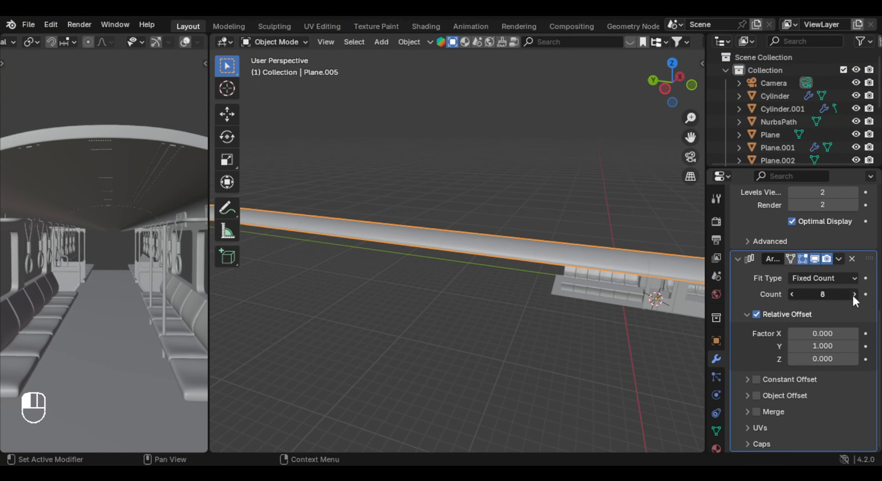
{"action": "scroll", "coordinate": [409, 247], "scroll_direction": "down", "scroll_amount": 4}
{"action": "middle_click_drag", "start_coordinate": [409, 246], "coordinate": [423, 254]}
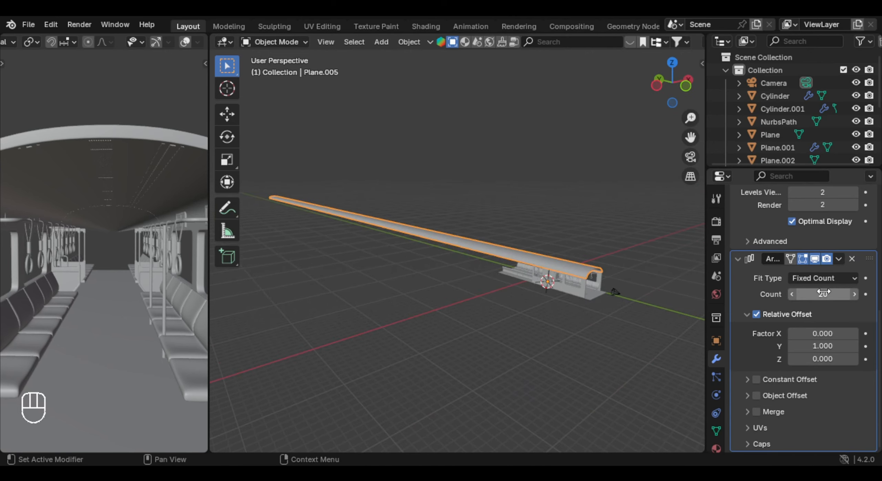
- Set the seat array's count to 20 to match the length of the roof
{"action": "middle_click_drag", "start_coordinate": [496, 279], "coordinate": [545, 255]}
{"action": "scroll", "coordinate": [559, 281], "scroll_direction": "up", "scroll_amount": 3}
{"action": "scroll", "coordinate": [546, 282], "scroll_direction": "up", "scroll_amount": 3}
{"action": "left_click", "coordinate": [490, 268]}
{"action": "middle_click_drag", "start_coordinate": [546, 289], "coordinate": [498, 267], "text": "shift"}
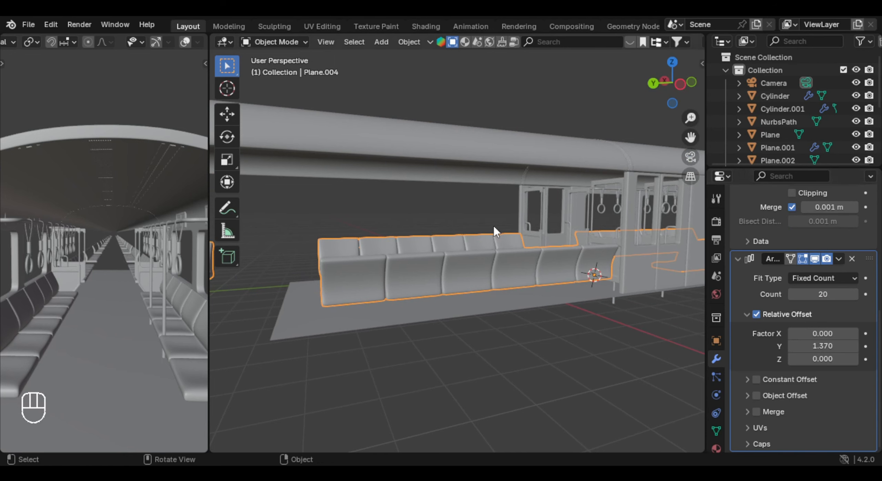
- Add an Array modifier to the door section between the seat rows
{"action": "scroll", "coordinate": [495, 231], "scroll_direction": "down", "scroll_amount": 5}
{"action": "left_click", "coordinate": [498, 241]}
{"action": "scroll", "coordinate": [825, 306], "scroll_direction": "down", "scroll_amount": 2}
{"action": "left_click", "coordinate": [810, 193]}
{"action": "type", "text": "a"}
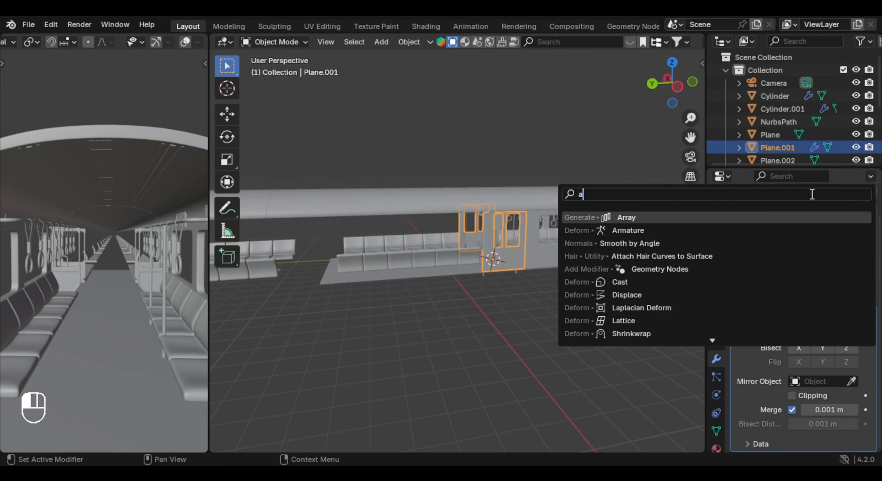
{"action": "type", "text": "r"}
{"action": "key", "text": "Return"}
- Set the door array's count to 20 and increase its relative X factor to space the door sections apart
{"action": "scroll", "coordinate": [844, 347], "scroll_direction": "down", "scroll_amount": 5}
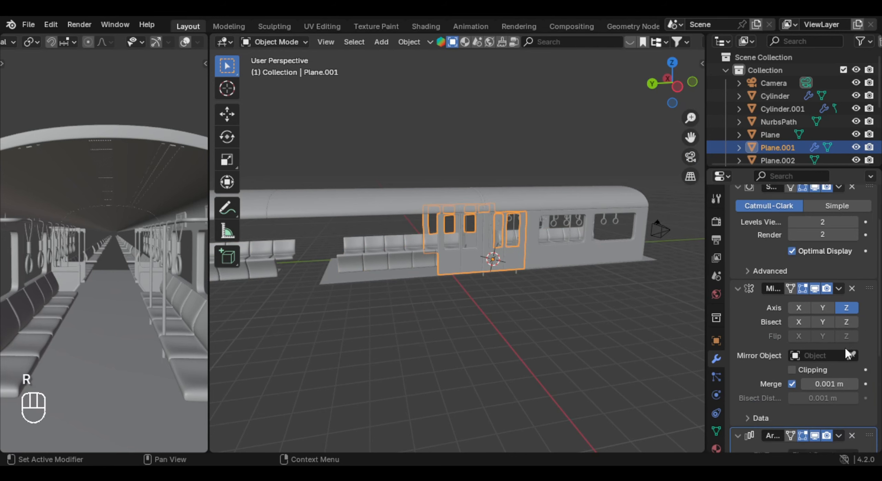
{"action": "scroll", "coordinate": [847, 355], "scroll_direction": "down", "scroll_amount": 2}
{"action": "type", "text": "10"}
{"action": "key", "text": "Return"}
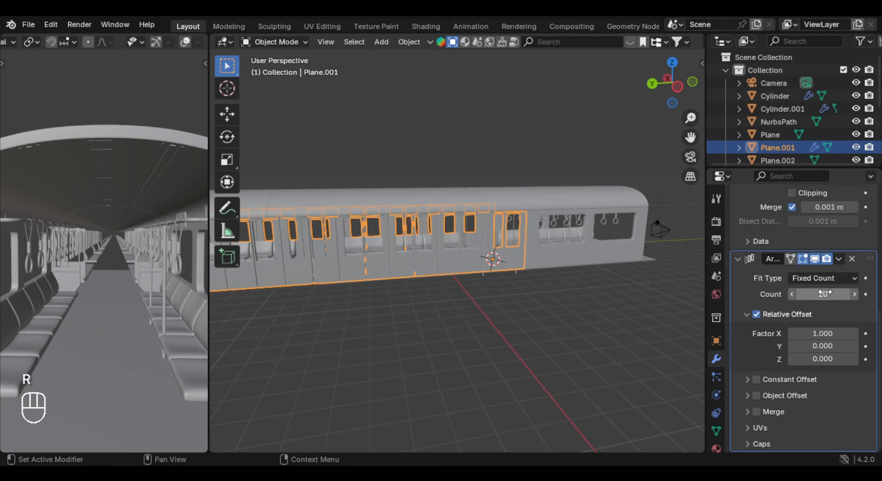
{"action": "middle_click_drag", "start_coordinate": [420, 238], "coordinate": [479, 241], "text": "shift"}
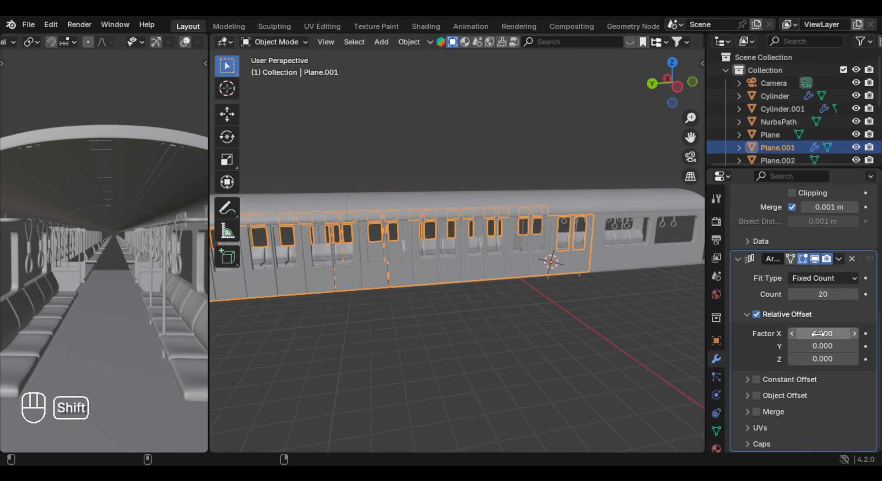
{"action": "left_click_drag", "start_coordinate": [817, 333], "coordinate": [844, 334]}
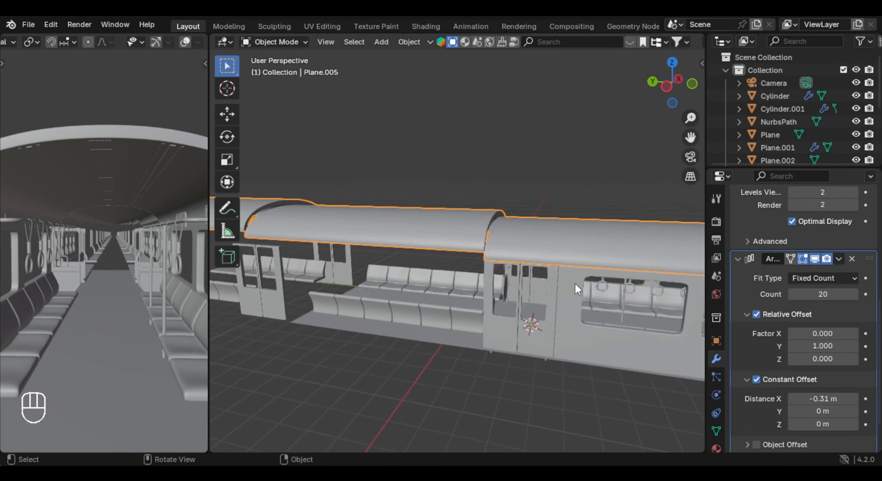
- Switch the roof array from relative to constant offset, with an X distance of 0 m and a Y distance of 3.71 m
{"action": "scroll", "coordinate": [664, 303], "scroll_direction": "up", "scroll_amount": 3}
{"action": "scroll", "coordinate": [784, 347], "scroll_direction": "up", "scroll_amount": 2}
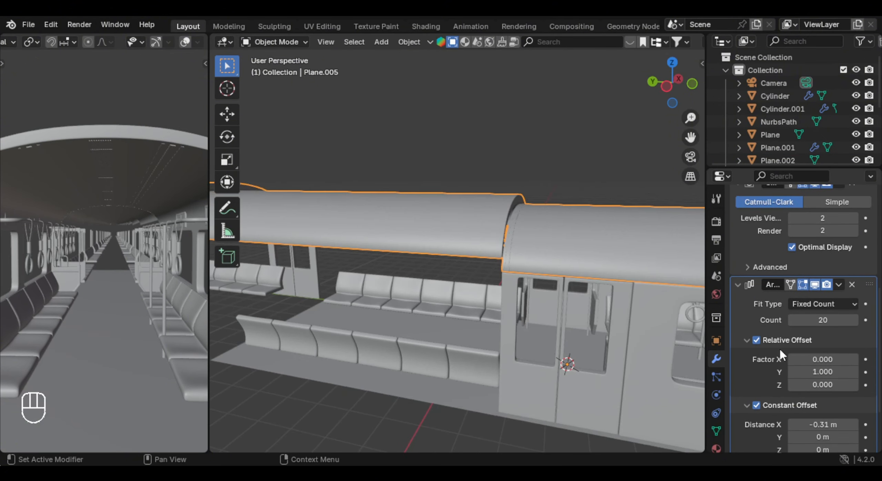
{"action": "left_click", "coordinate": [755, 339]}
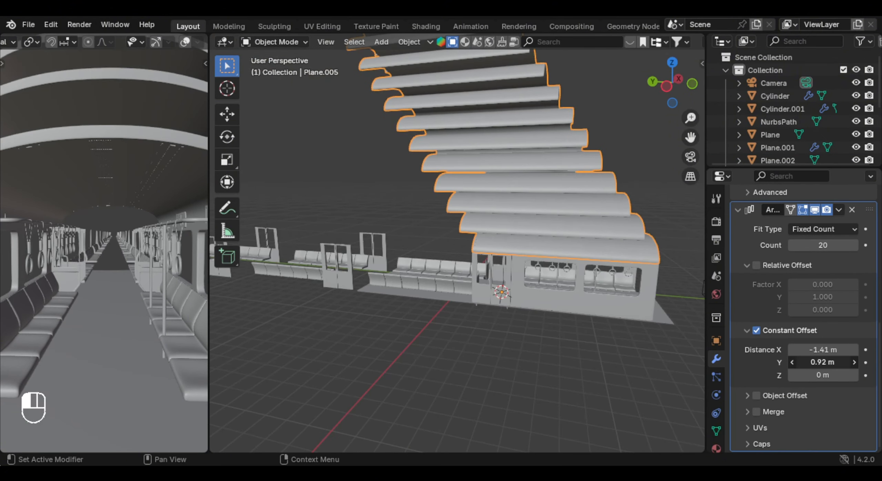
{"action": "left_click", "coordinate": [815, 348]}
{"action": "type", "text": "0"}
{"action": "key", "text": "Return"}
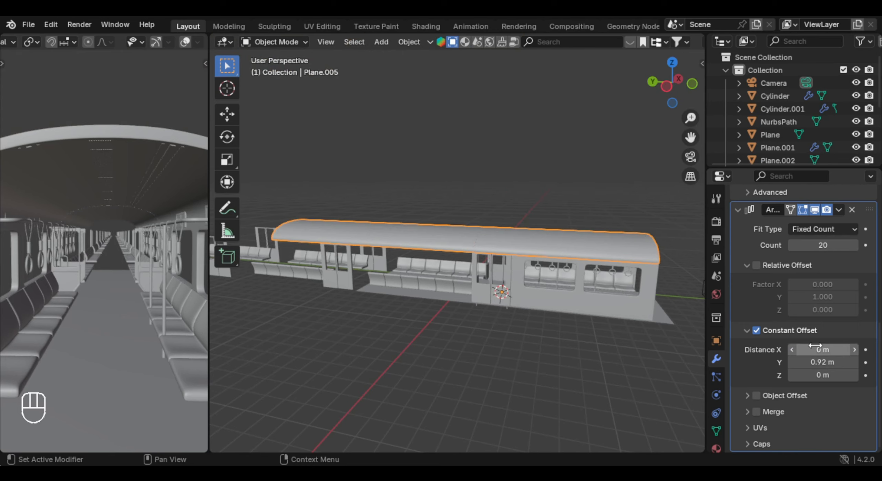
{"action": "left_click_drag", "start_coordinate": [840, 363], "coordinate": [854, 362]}
- Reduce the roof array's count to 2, set its constant Y distance to 11.763 m, and raise the count again
{"action": "scroll", "coordinate": [830, 294], "scroll_direction": "up", "scroll_amount": 4}
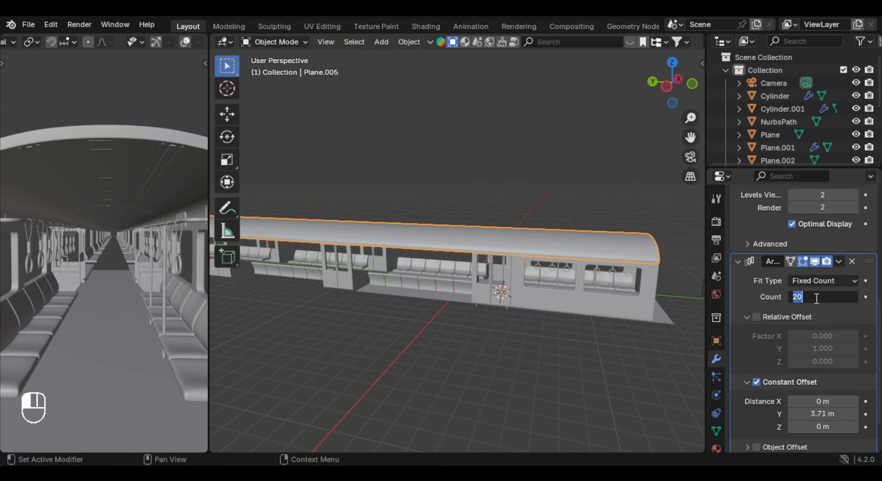
{"action": "type", "text": "2"}
{"action": "key", "text": "Return"}
{"action": "scroll", "coordinate": [504, 299], "scroll_direction": "up", "scroll_amount": 4}
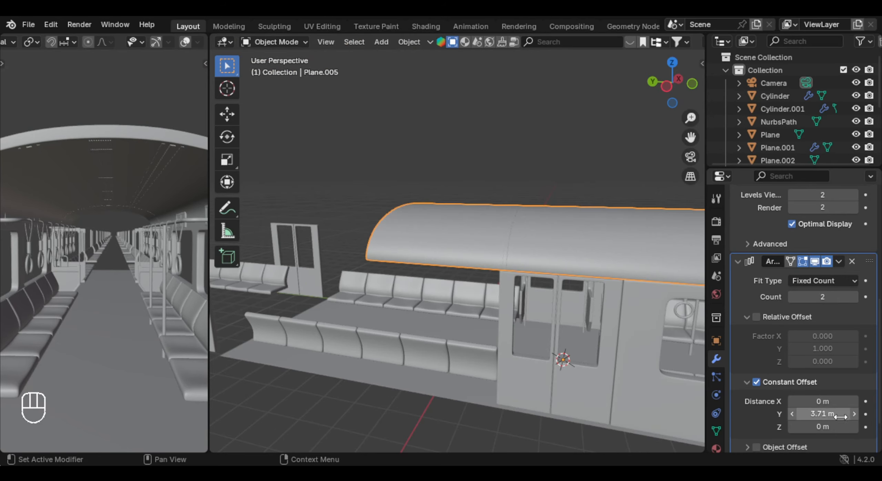
{"action": "left_click_drag", "start_coordinate": [841, 416], "coordinate": [845, 416], "text": "shift"}
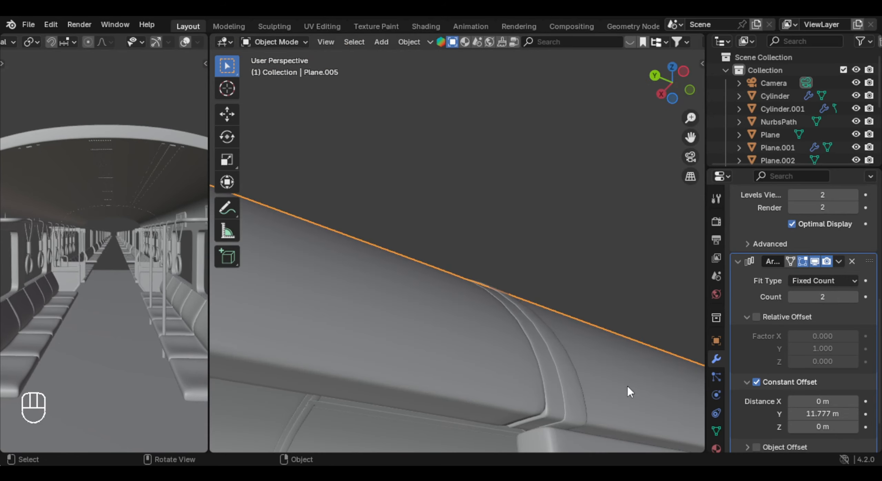
{"action": "middle_click_drag", "start_coordinate": [627, 386], "coordinate": [482, 330]}
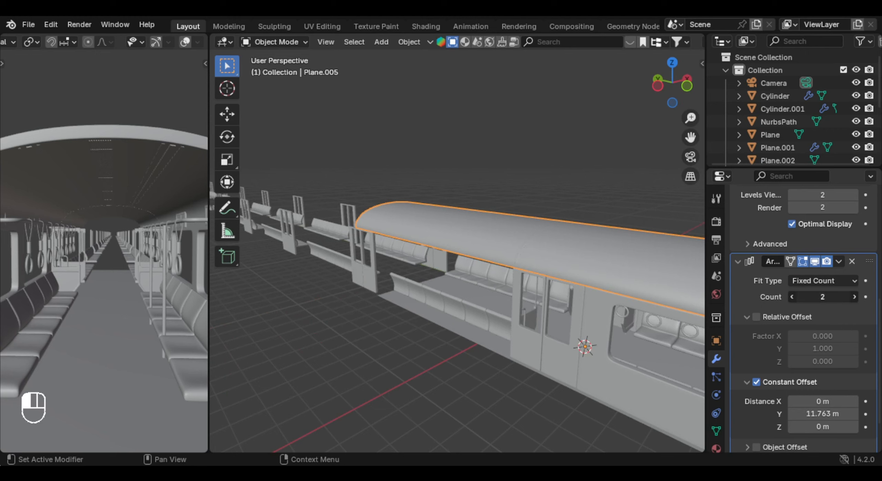
{"action": "key", "text": "Return"}
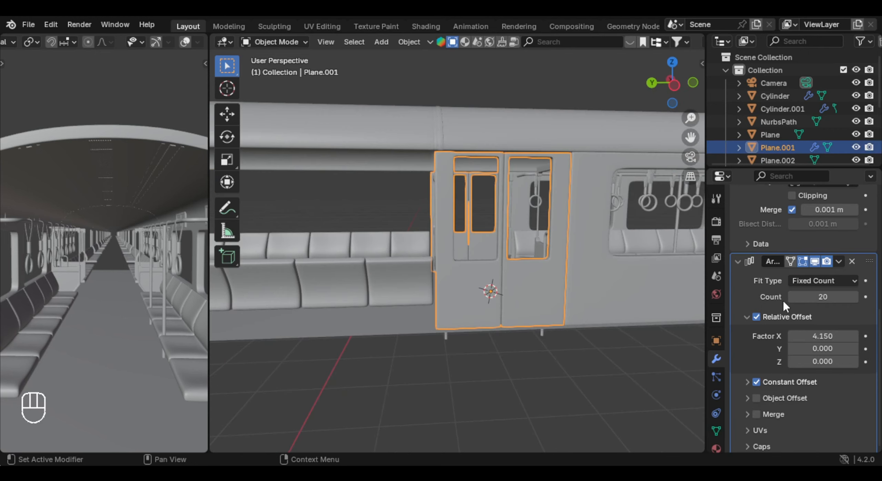
- Switch the door section's array from relative to constant offset with an X distance of 3.73 m
{"action": "scroll", "coordinate": [765, 324], "scroll_direction": "up", "scroll_amount": 3}
{"action": "left_click", "coordinate": [756, 369]}
{"action": "middle_click_drag", "start_coordinate": [565, 259], "coordinate": [703, 365]}
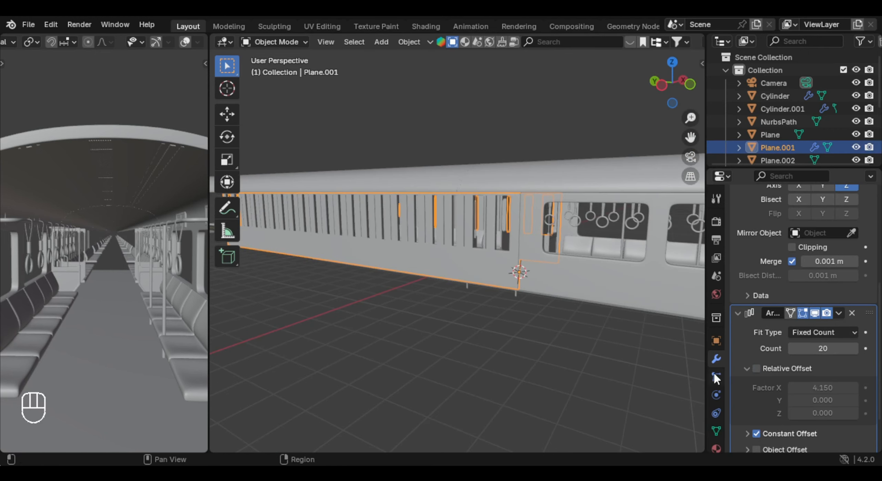
{"action": "scroll", "coordinate": [751, 382], "scroll_direction": "down", "scroll_amount": 4}
{"action": "left_click", "coordinate": [747, 380]}
{"action": "scroll", "coordinate": [746, 378], "scroll_direction": "down", "scroll_amount": 3}
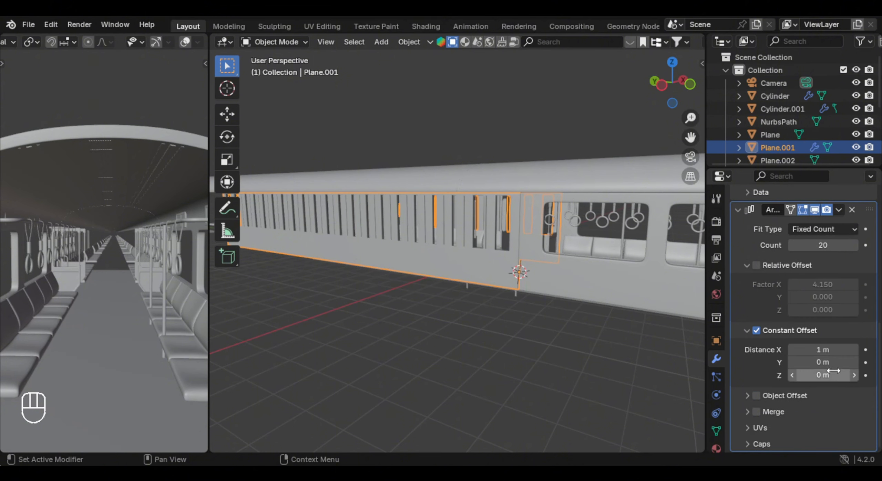
{"action": "left_click_drag", "start_coordinate": [822, 350], "coordinate": [854, 350]}
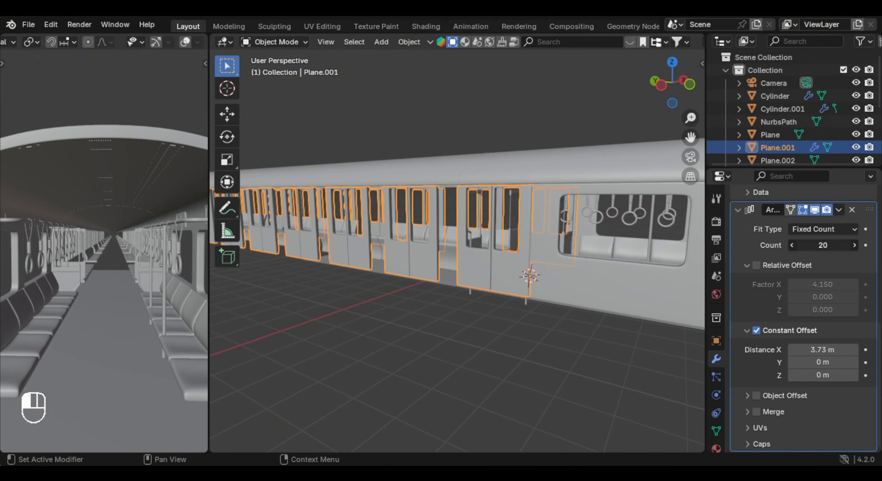
- Set the door array's count to 3 and widen its constant X distance to 11.379 m
{"action": "key", "text": "Return"}
{"action": "scroll", "coordinate": [537, 259], "scroll_direction": "up", "scroll_amount": 1}
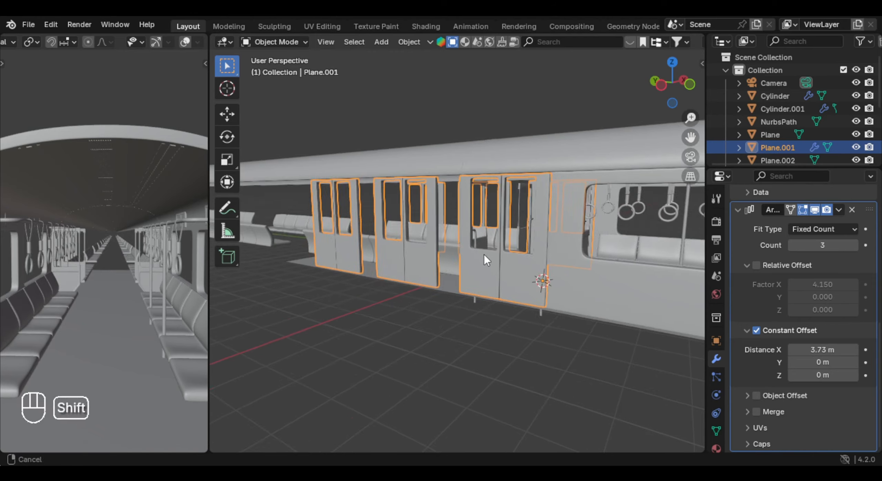
{"action": "middle_click_drag", "start_coordinate": [484, 255], "coordinate": [569, 302], "text": "shift"}
{"action": "left_click_drag", "start_coordinate": [822, 350], "coordinate": [875, 350]}
{"action": "scroll", "coordinate": [289, 269], "scroll_direction": "up", "scroll_amount": 3}
{"action": "middle_click_drag", "start_coordinate": [289, 268], "coordinate": [479, 311], "text": "shift"}
{"action": "scroll", "coordinate": [479, 311], "scroll_direction": "up", "scroll_amount": 4}
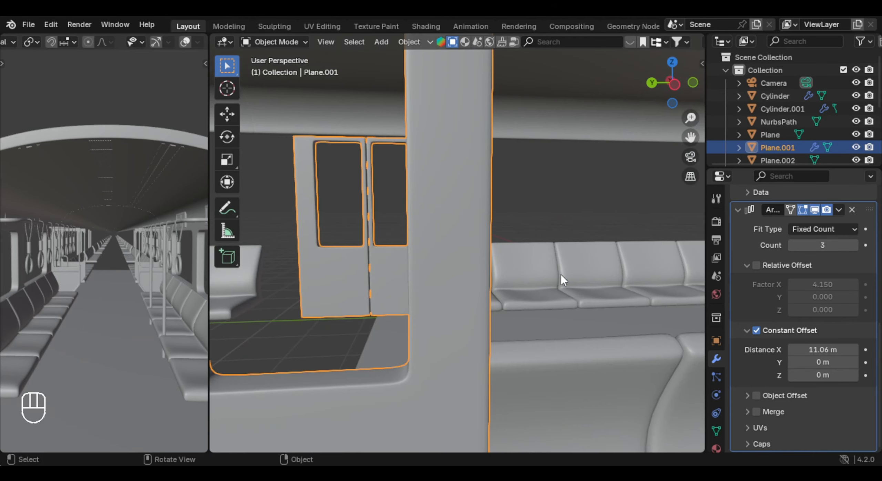
{"action": "middle_click_drag", "start_coordinate": [561, 274], "coordinate": [687, 327]}
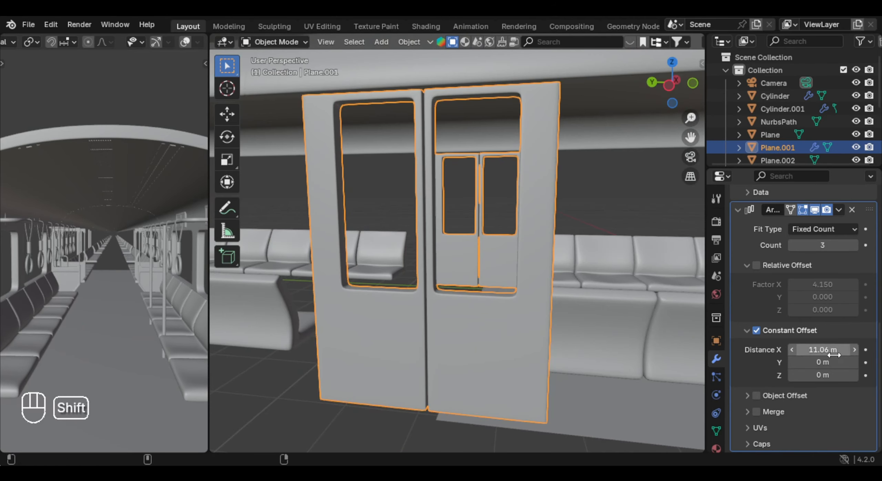
{"action": "left_click_drag", "start_coordinate": [807, 350], "coordinate": [826, 350], "text": "shift"}
{"action": "scroll", "coordinate": [570, 290], "scroll_direction": "down", "scroll_amount": 7}
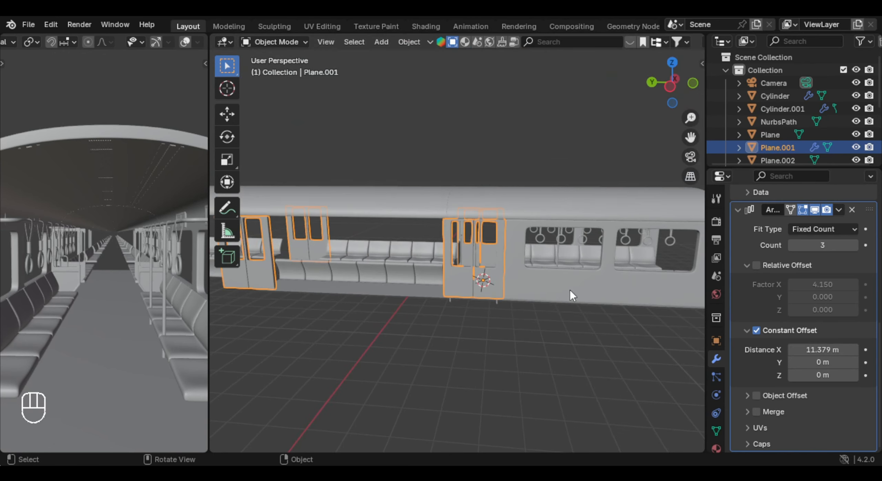
- Add an Array modifier to the side wall section with the windows
{"action": "left_click", "coordinate": [571, 289]}
{"action": "middle_click_drag", "start_coordinate": [582, 289], "coordinate": [496, 285], "text": "shift"}
{"action": "scroll", "coordinate": [496, 285], "scroll_direction": "up", "scroll_amount": 3}
{"action": "scroll", "coordinate": [802, 325], "scroll_direction": "up", "scroll_amount": 2}
{"action": "left_click", "coordinate": [786, 219]}
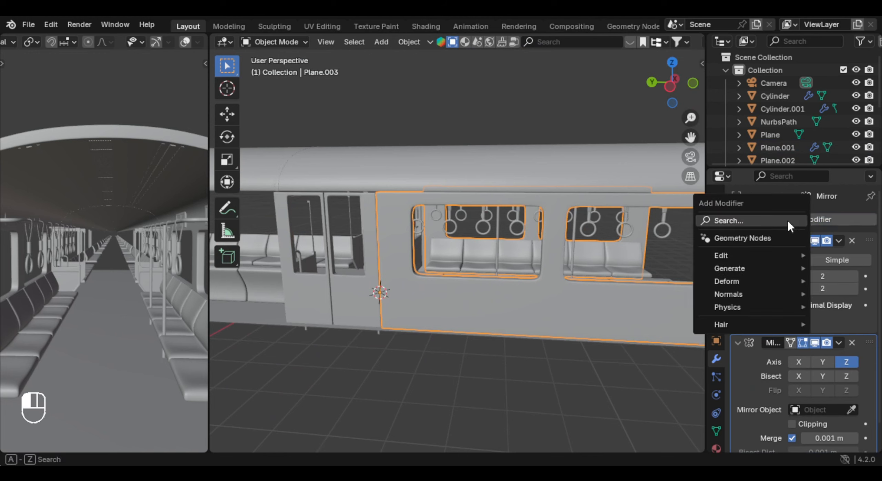
{"action": "type", "text": "ar"}
{"action": "key", "text": "Return"}
- Replace the window wall array's relative offset with a constant offset of 0 m in X and 11.8 m in Y, and set its count to 20
{"action": "scroll", "coordinate": [665, 268], "scroll_direction": "down", "scroll_amount": 3}
{"action": "scroll", "coordinate": [826, 379], "scroll_direction": "down", "scroll_amount": 8}
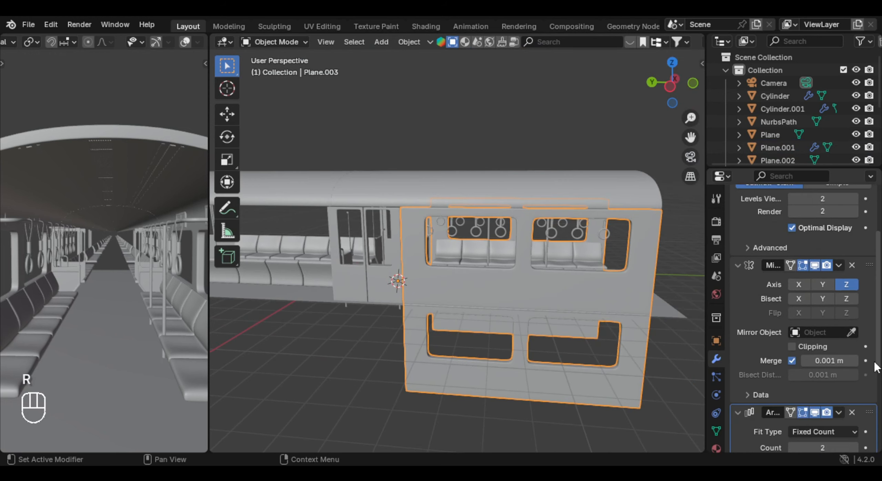
{"action": "left_click", "coordinate": [759, 316]}
{"action": "left_click", "coordinate": [757, 379]}
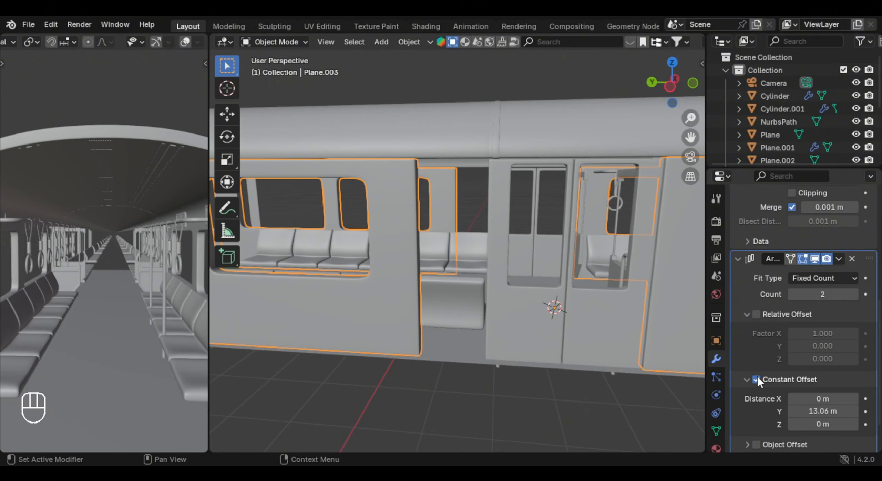
{"action": "left_click_drag", "start_coordinate": [823, 411], "coordinate": [781, 412], "text": "shift"}
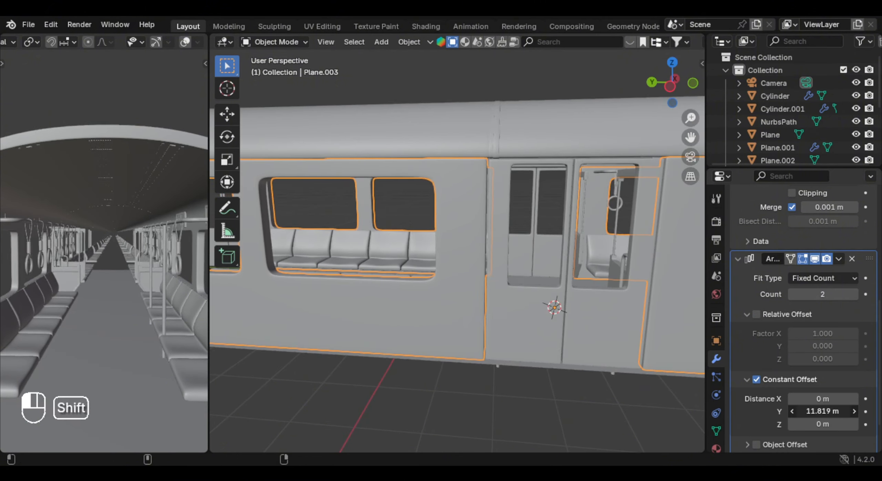
{"action": "middle_click_drag", "start_coordinate": [537, 372], "coordinate": [516, 369]}
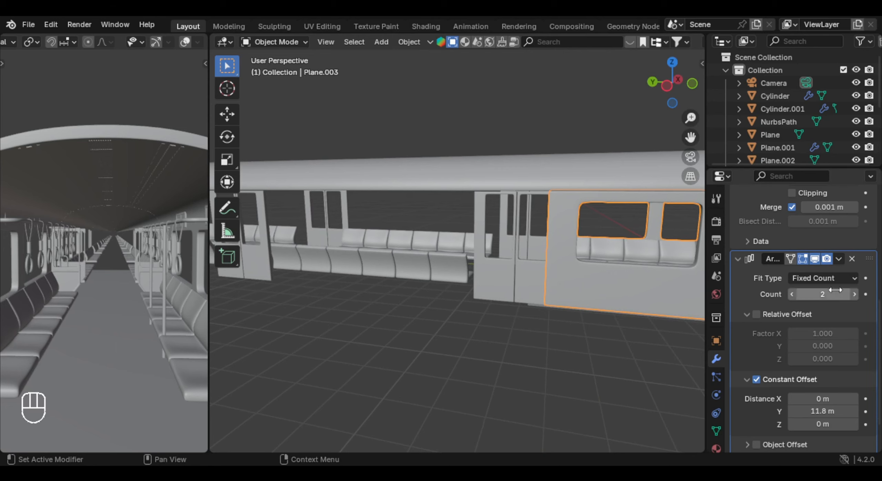
{"action": "type", "text": "0"}
{"action": "key", "text": "Return"}
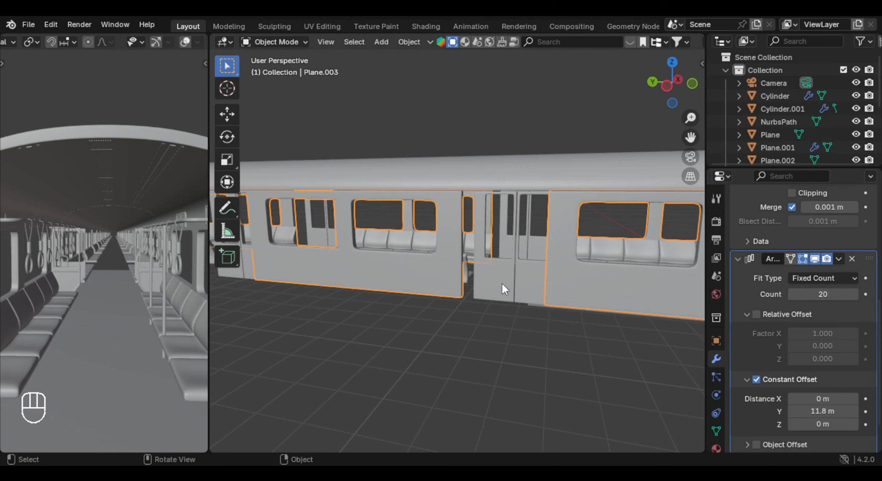
- Set the door array's constant X distance to 11.799 m to fit the gap between the window walls
{"action": "scroll", "coordinate": [540, 289], "scroll_direction": "up", "scroll_amount": 2}
{"action": "mouse_move", "coordinate": [501, 284]}
{"action": "middle_mouse_down"}
{"action": "mouse_move", "coordinate": [540, 289]}
{"action": "mouse_move", "coordinate": [436, 294]}
{"action": "mouse_move", "coordinate": [487, 283]}
{"action": "middle_mouse_up"}
{"action": "left_click", "coordinate": [435, 294]}
{"action": "scroll", "coordinate": [486, 283], "scroll_direction": "up", "scroll_amount": 2}
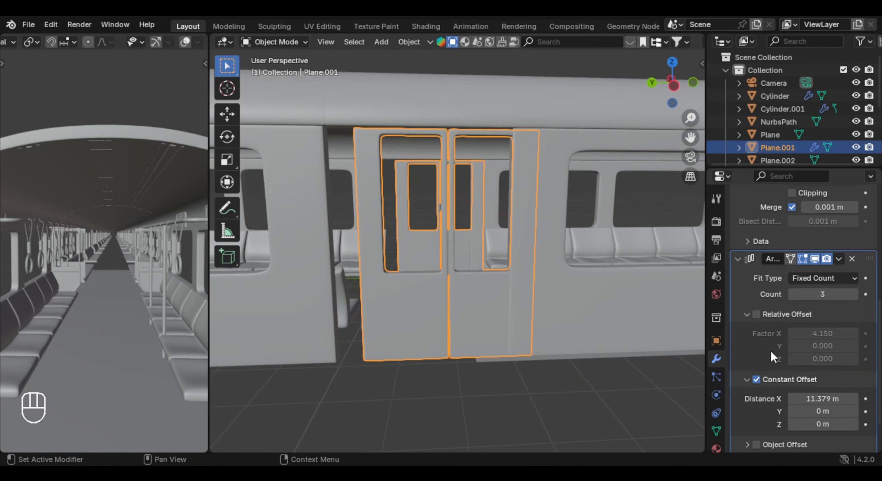
{"action": "left_click_drag", "start_coordinate": [823, 398], "coordinate": [838, 399], "text": "shift"}
{"action": "middle_click_drag", "start_coordinate": [484, 283], "coordinate": [541, 269]}
{"action": "middle_click_drag", "start_coordinate": [541, 268], "coordinate": [541, 324]}
{"action": "scroll", "coordinate": [490, 269], "scroll_direction": "down", "scroll_amount": 5}
{"action": "left_click", "coordinate": [489, 268]}
{"action": "scroll", "coordinate": [597, 353], "scroll_direction": "down", "scroll_amount": 3}
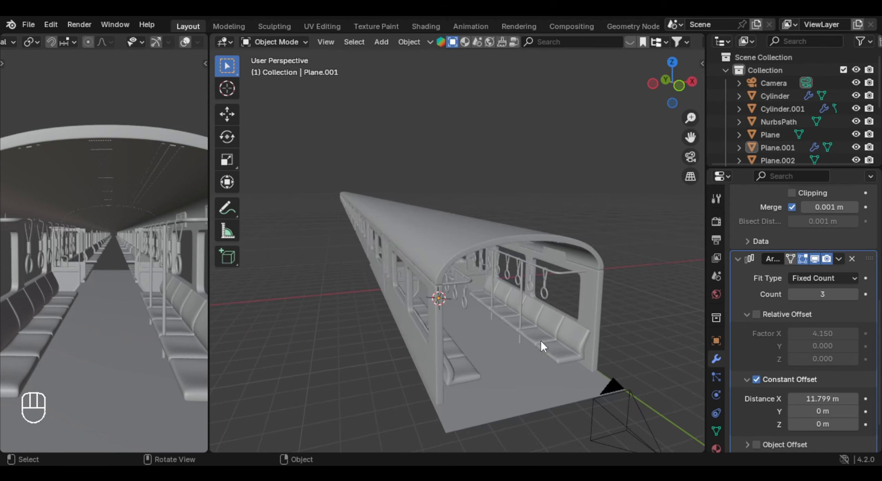
- Switch the seat array from relative to constant offset, with an X distance of 0 m and a Y distance of 3.26 m
{"action": "left_click", "coordinate": [540, 342]}
{"action": "middle_click_drag", "start_coordinate": [655, 330], "coordinate": [625, 295], "text": "shift"}
{"action": "scroll", "coordinate": [626, 294], "scroll_direction": "up", "scroll_amount": 2}
{"action": "left_click", "coordinate": [756, 314]}
{"action": "left_click", "coordinate": [747, 314]}
{"action": "left_click", "coordinate": [747, 331]}
{"action": "left_click", "coordinate": [756, 331]}
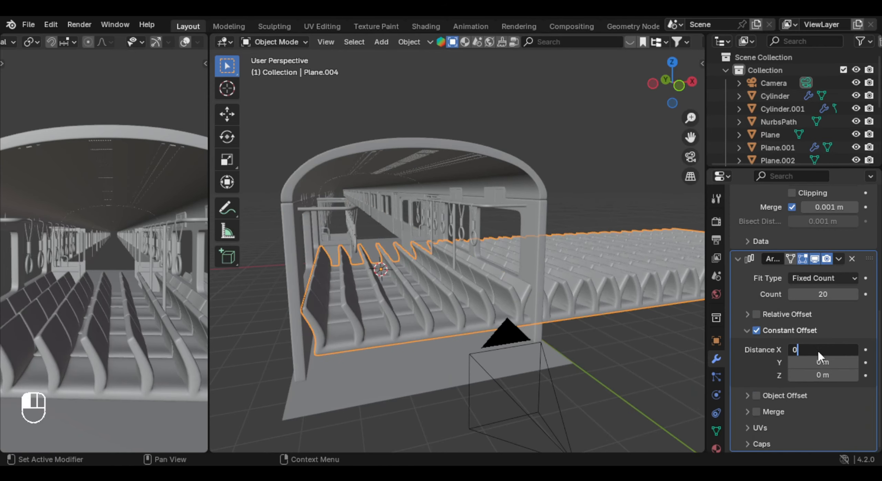
{"action": "key", "text": "Return"}
{"action": "mouse_move", "coordinate": [821, 362]}
{"action": "left_mouse_down"}
{"action": "mouse_move", "coordinate": [840, 362]}
{"action": "mouse_move", "coordinate": [821, 357]}
{"action": "left_mouse_up"}
{"action": "middle_click_drag", "start_coordinate": [379, 241], "coordinate": [499, 243]}
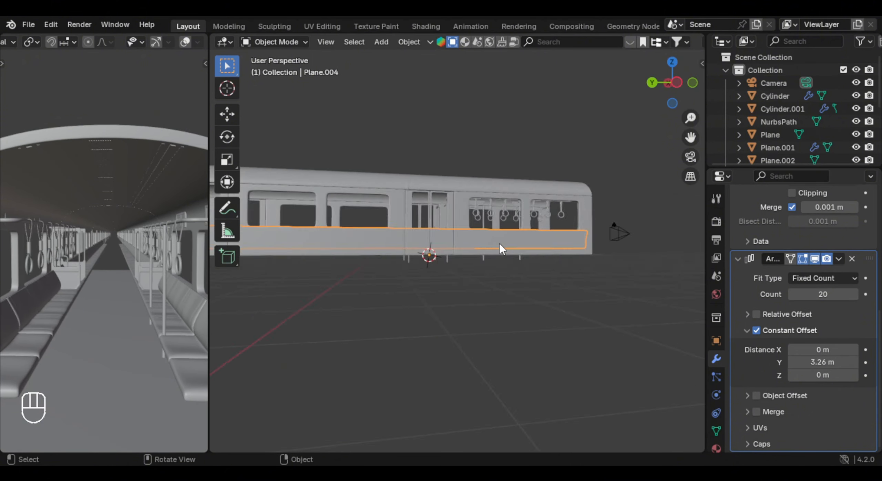
- Set the seat array's count to 3, keeping the Fixed Count fit type
{"action": "scroll", "coordinate": [499, 244], "scroll_direction": "down", "scroll_amount": 3}
{"action": "middle_click_drag", "start_coordinate": [406, 276], "coordinate": [497, 297], "text": "shift"}
{"action": "scroll", "coordinate": [482, 302], "scroll_direction": "up", "scroll_amount": 5}
{"action": "left_click", "coordinate": [827, 284]}
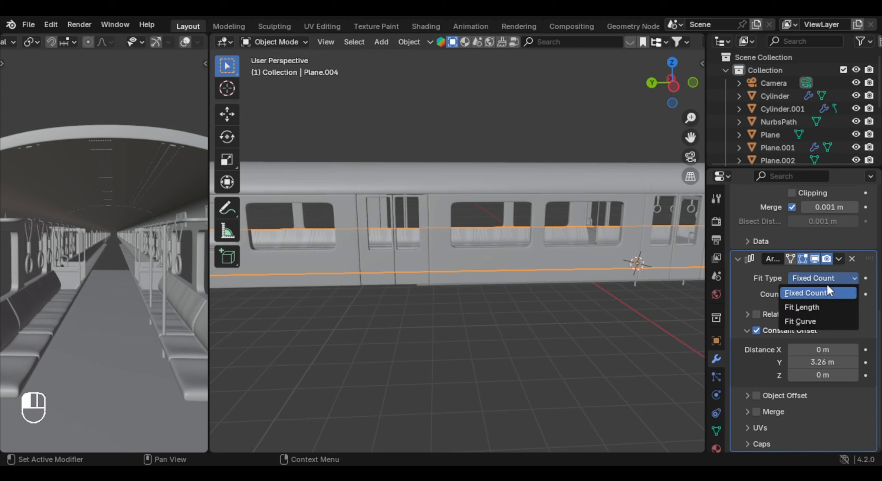
{"action": "left_click", "coordinate": [826, 291]}
{"action": "left_click", "coordinate": [824, 293]}
{"action": "type", "text": "3"}
{"action": "key", "text": "Return"}
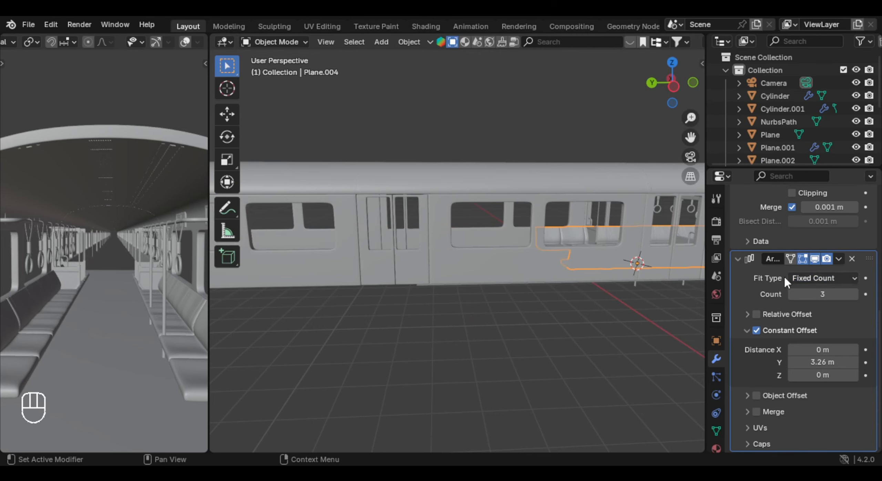
- Set the seat array's constant Y distance to 12.578 m and its count to 20
{"action": "middle_click_drag", "start_coordinate": [655, 273], "coordinate": [577, 270]}
{"action": "left_click_drag", "start_coordinate": [827, 350], "coordinate": [835, 351]}
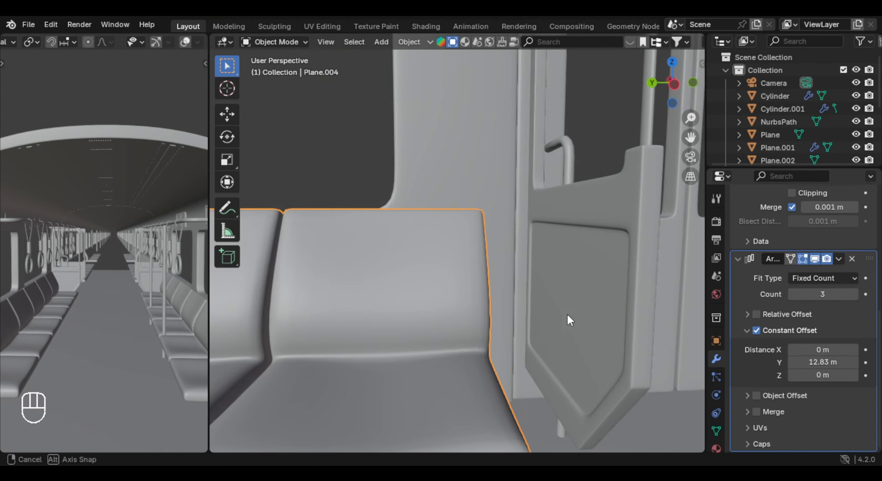
{"action": "left_click_drag", "start_coordinate": [838, 361], "coordinate": [831, 361], "text": "shift"}
{"action": "middle_click_drag", "start_coordinate": [537, 301], "coordinate": [413, 327]}
{"action": "scroll", "coordinate": [511, 306], "scroll_direction": "down", "scroll_amount": 9}
{"action": "middle_click_drag", "start_coordinate": [413, 327], "coordinate": [462, 362], "text": "shift"}
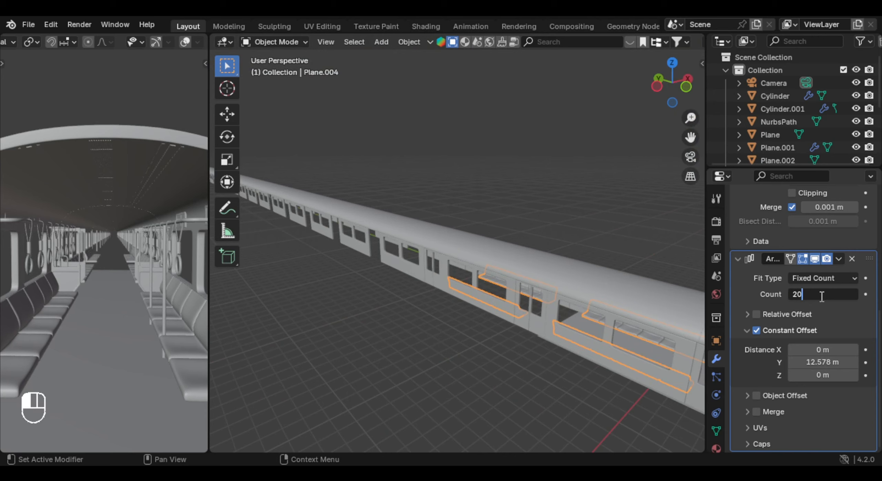
{"action": "key", "text": "Return"}
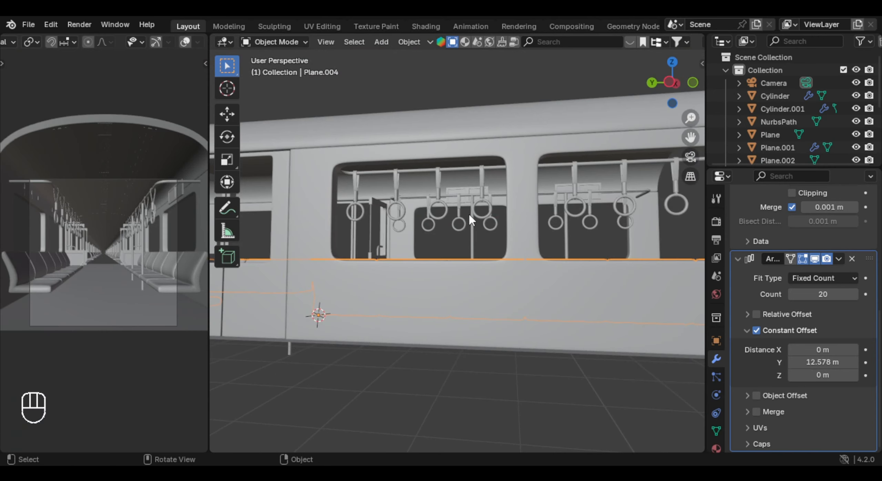
- Add an Array modifier to the hanging strap handles
{"action": "left_click", "coordinate": [480, 206]}
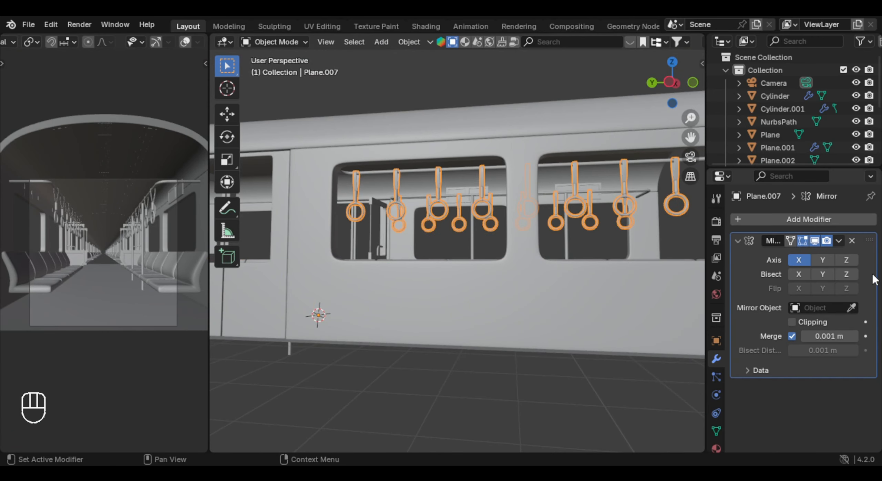
{"action": "left_click", "coordinate": [802, 221]}
{"action": "type", "text": "ar"}
{"action": "key", "text": "Return"}
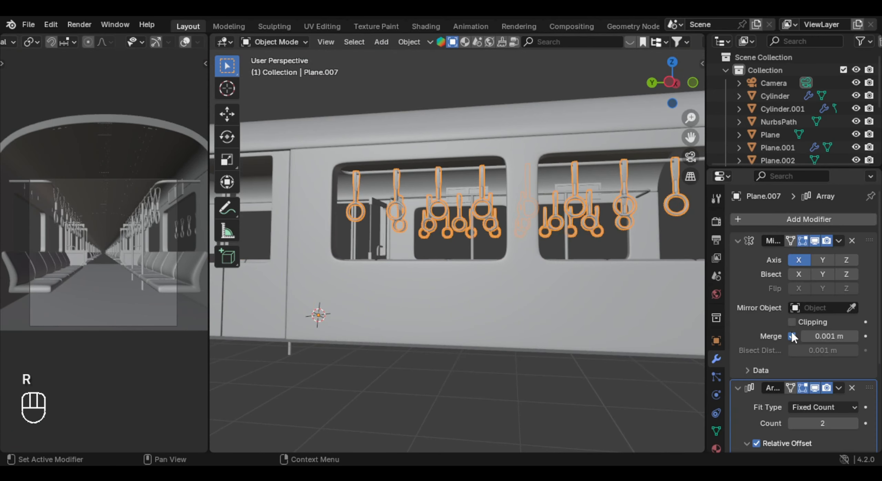
- Replace the strap handle array's relative offset with a constant offset of 0 m in X and 79.78 m in Y
{"action": "scroll", "coordinate": [790, 337], "scroll_direction": "down", "scroll_amount": 8}
{"action": "left_click", "coordinate": [756, 314]}
{"action": "scroll", "coordinate": [751, 318], "scroll_direction": "up", "scroll_amount": 8}
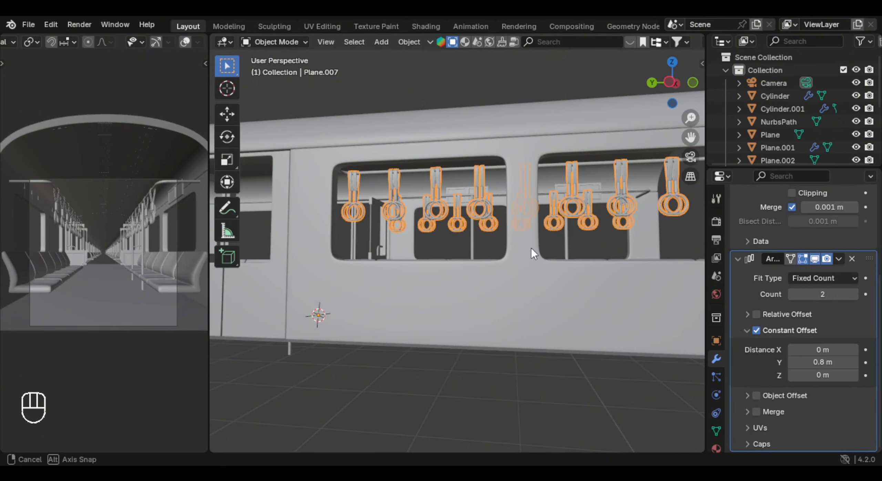
{"action": "middle_click_drag", "start_coordinate": [530, 248], "coordinate": [529, 267], "text": "shift"}
{"action": "left_click_drag", "start_coordinate": [814, 365], "coordinate": [827, 365], "text": "shift"}
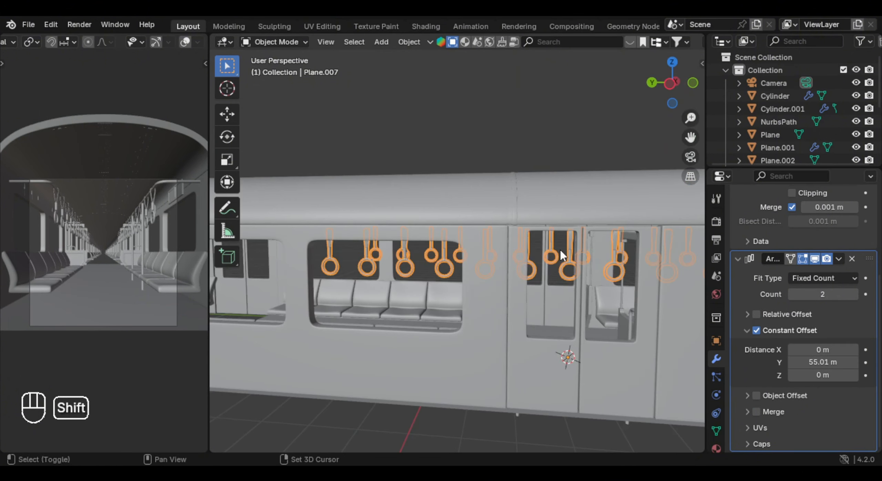
{"action": "middle_click_drag", "start_coordinate": [560, 250], "coordinate": [629, 238], "text": "shift"}
{"action": "scroll", "coordinate": [629, 238], "scroll_direction": "up", "scroll_amount": 3}
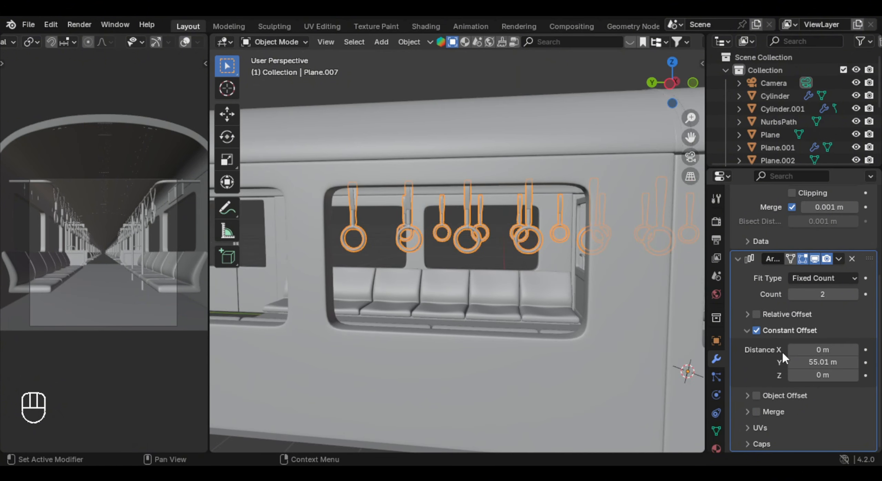
{"action": "left_click_drag", "start_coordinate": [813, 363], "coordinate": [830, 363]}
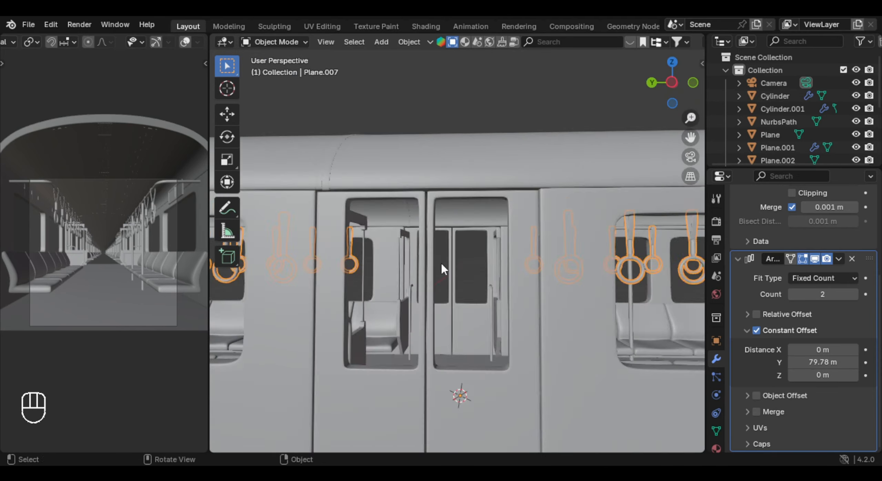
- Add an Array modifier to the overhead handrail above the strap handles
{"action": "scroll", "coordinate": [441, 262], "scroll_direction": "down", "scroll_amount": 3}
{"action": "middle_click_drag", "start_coordinate": [493, 262], "coordinate": [441, 222]}
{"action": "scroll", "coordinate": [510, 265], "scroll_direction": "up", "scroll_amount": 3}
{"action": "scroll", "coordinate": [441, 222], "scroll_direction": "up", "scroll_amount": 4}
{"action": "left_click", "coordinate": [441, 224]}
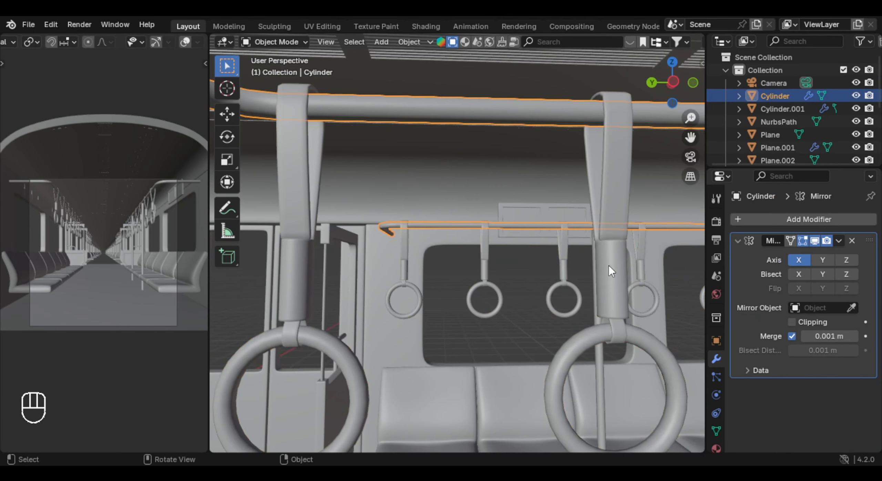
{"action": "left_click", "coordinate": [789, 220]}
{"action": "type", "text": "a"}
{"action": "key", "text": "Return"}
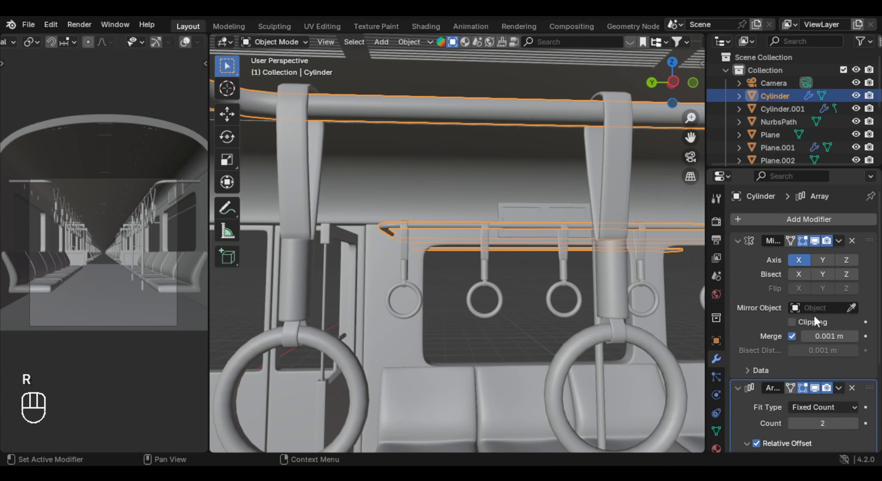
- Set the handrail array's relative offset to 0 in X and about 1.44 in Z, aligning the copy with the next seat bay
{"action": "scroll", "coordinate": [824, 366], "scroll_direction": "down", "scroll_amount": 5}
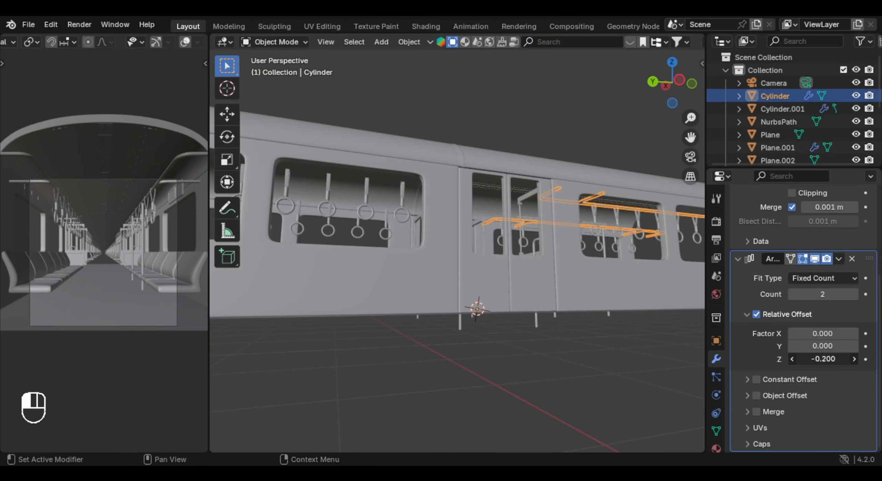
{"action": "left_click_drag", "start_coordinate": [823, 359], "coordinate": [841, 359], "text": "shift"}
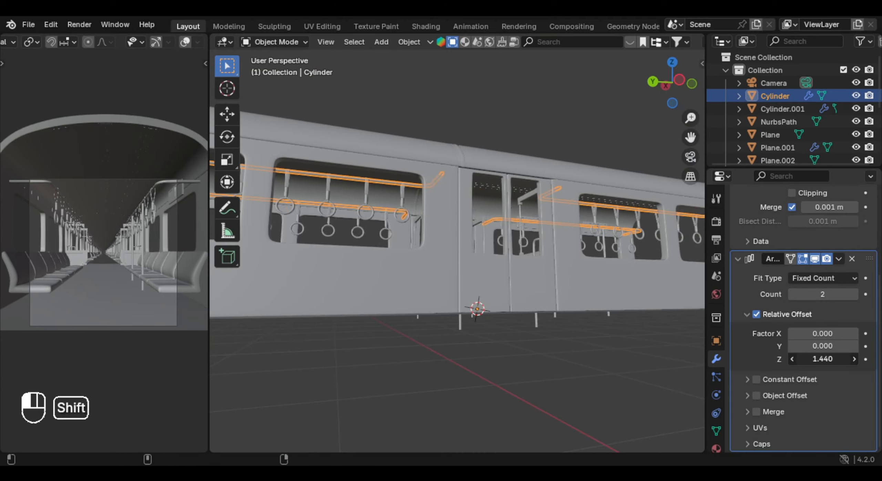
{"action": "scroll", "coordinate": [474, 286], "scroll_direction": "up", "scroll_amount": 6}
{"action": "middle_click_drag", "start_coordinate": [488, 255], "coordinate": [494, 277]}
{"action": "left_click_drag", "start_coordinate": [830, 359], "coordinate": [839, 359], "text": "shift"}
{"action": "scroll", "coordinate": [668, 311], "scroll_direction": "down", "scroll_amount": 3}
- Add a Mirror modifier to the vertical grab poles beside the seats
{"action": "middle_click_drag", "start_coordinate": [667, 312], "coordinate": [542, 278], "text": "shift"}
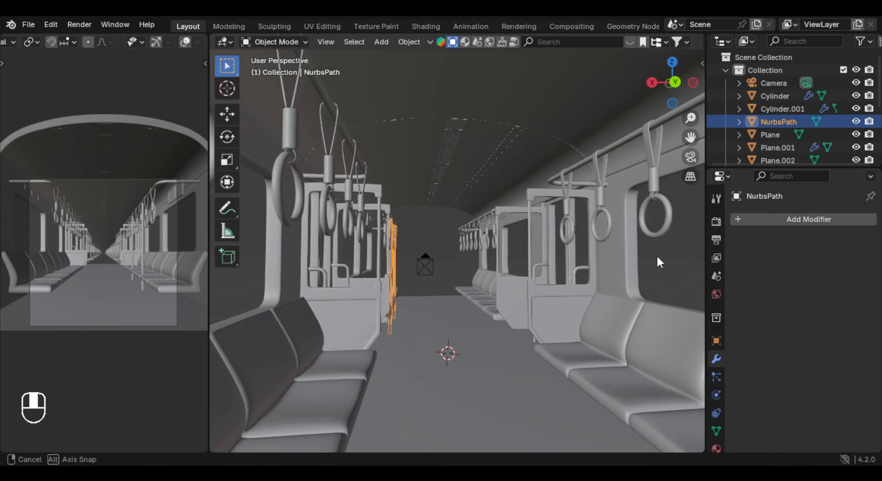
{"action": "middle_click_drag", "start_coordinate": [658, 257], "coordinate": [508, 249]}
{"action": "scroll", "coordinate": [516, 256], "scroll_direction": "down", "scroll_amount": 5}
{"action": "middle_click_drag", "start_coordinate": [508, 250], "coordinate": [531, 252], "text": "shift"}
{"action": "scroll", "coordinate": [505, 267], "scroll_direction": "up", "scroll_amount": 5}
{"action": "left_click", "coordinate": [772, 220]}
{"action": "type", "text": "a"}
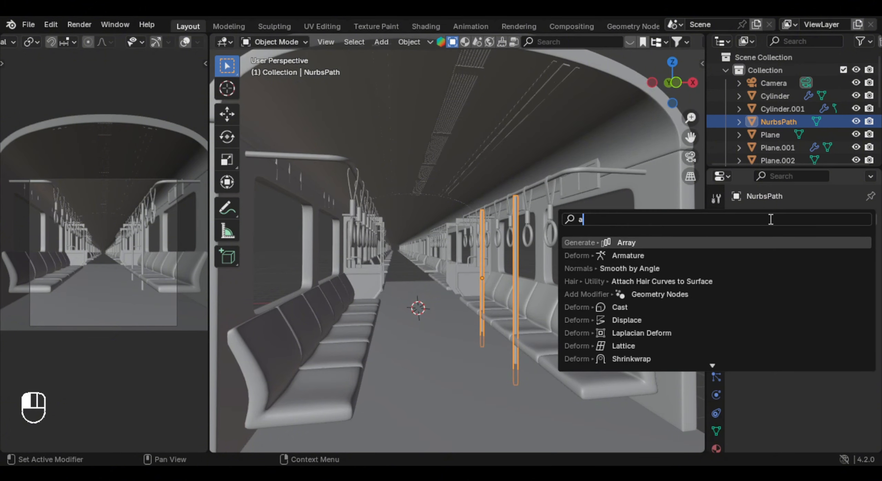
{"action": "key", "text": "BackSpace"}
{"action": "type", "text": "mirr"}
{"action": "key", "text": "Return"}
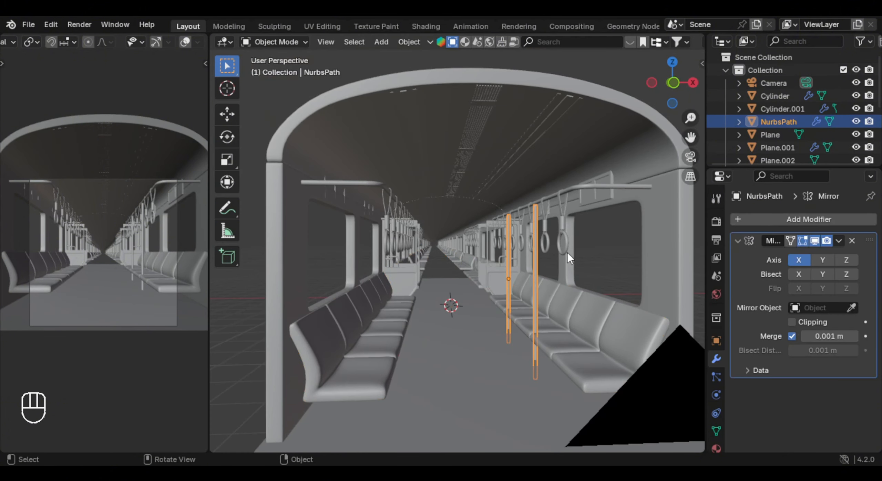
- Move the grab poles' origin to the 3D cursor and mirror them across the Z axis as well as onto the opposite seat row
{"action": "right_click", "coordinate": [556, 260]}
{"action": "mouse_move", "coordinate": [518, 243]}
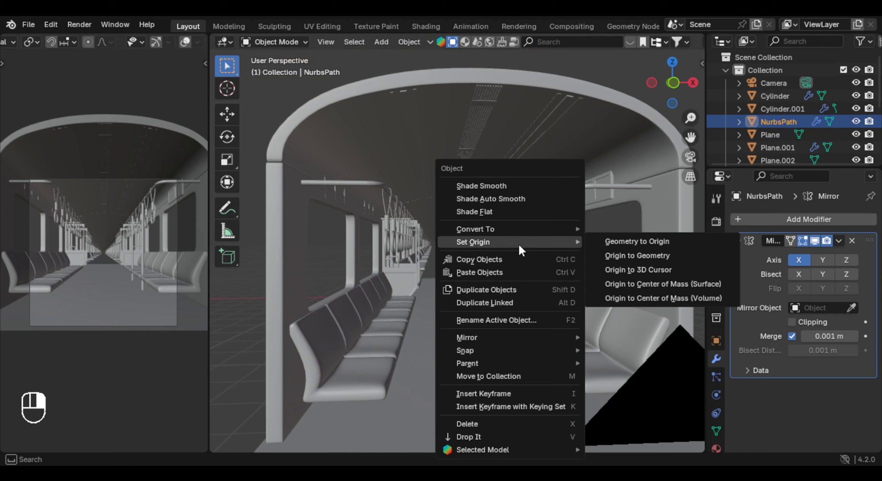
{"action": "left_click", "coordinate": [668, 268]}
{"action": "middle_click_drag", "start_coordinate": [530, 268], "coordinate": [583, 284]}
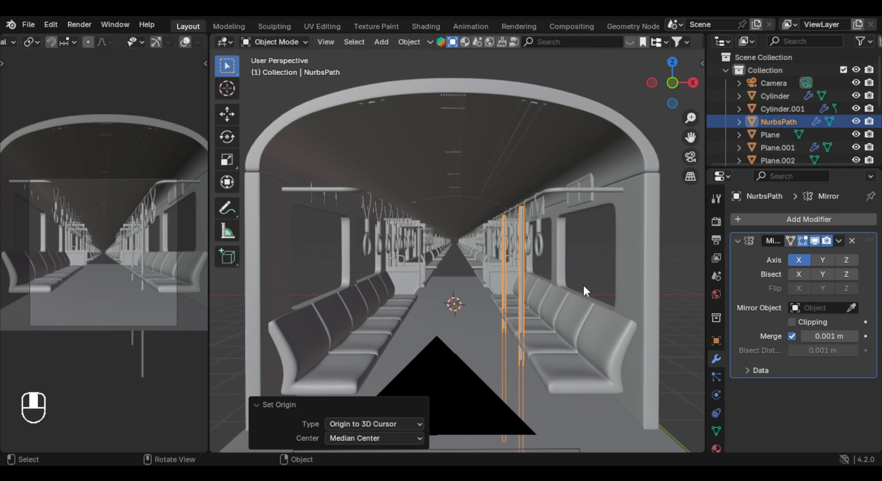
{"action": "left_click", "coordinate": [844, 261]}
{"action": "scroll", "coordinate": [483, 259], "scroll_direction": "down", "scroll_amount": 3}
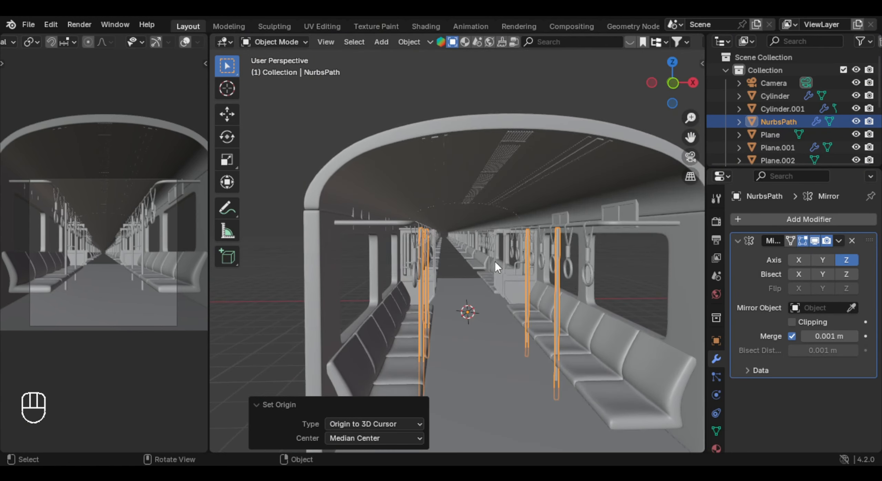
- Add an Array modifier to the mirrored grab poles
{"action": "left_click", "coordinate": [773, 221]}
{"action": "type", "text": "ar"}
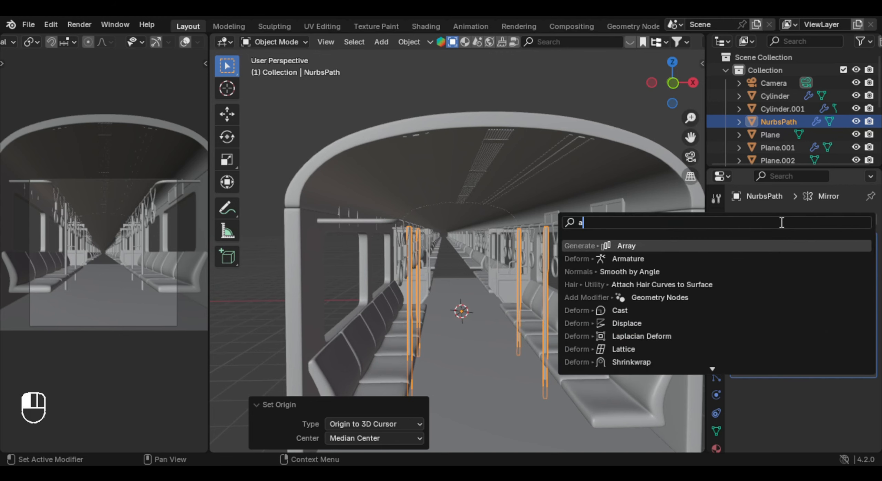
{"action": "key", "text": "Return"}
{"action": "scroll", "coordinate": [795, 300], "scroll_direction": "down", "scroll_amount": 2}
{"action": "scroll", "coordinate": [798, 305], "scroll_direction": "down", "scroll_amount": 3}
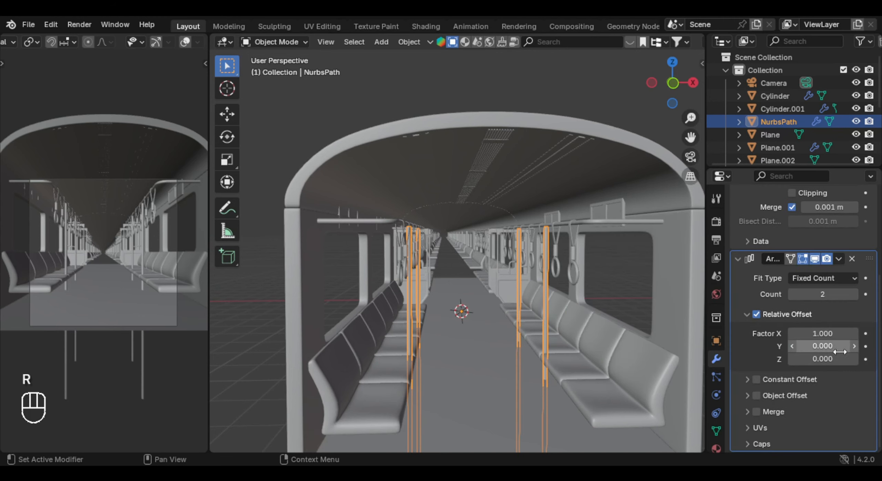
- Try spacing the grab pole array with a relative offset of 0 in X and an increased Y factor
{"action": "double_click", "coordinate": [833, 335]}
{"action": "type", "text": "0"}
{"action": "key", "text": "Return"}
{"action": "left_click_drag", "start_coordinate": [832, 346], "coordinate": [859, 346]}
- Replace the grab pole array's relative offset with a constant offset of 0 m in X and 9.43 m in Y
{"action": "left_click", "coordinate": [756, 316]}
{"action": "left_click", "coordinate": [744, 315]}
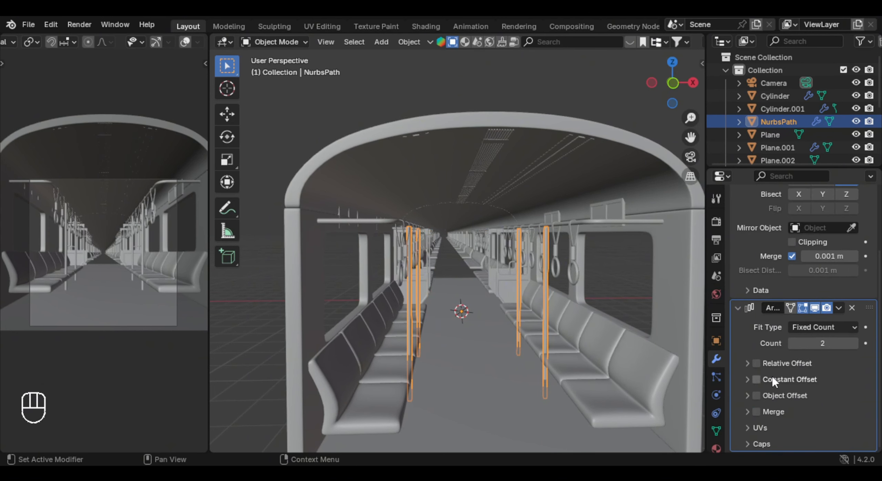
{"action": "left_click", "coordinate": [756, 380]}
{"action": "left_click", "coordinate": [786, 379]}
{"action": "scroll", "coordinate": [791, 383], "scroll_direction": "down", "scroll_amount": 2}
{"action": "left_click", "coordinate": [816, 351]}
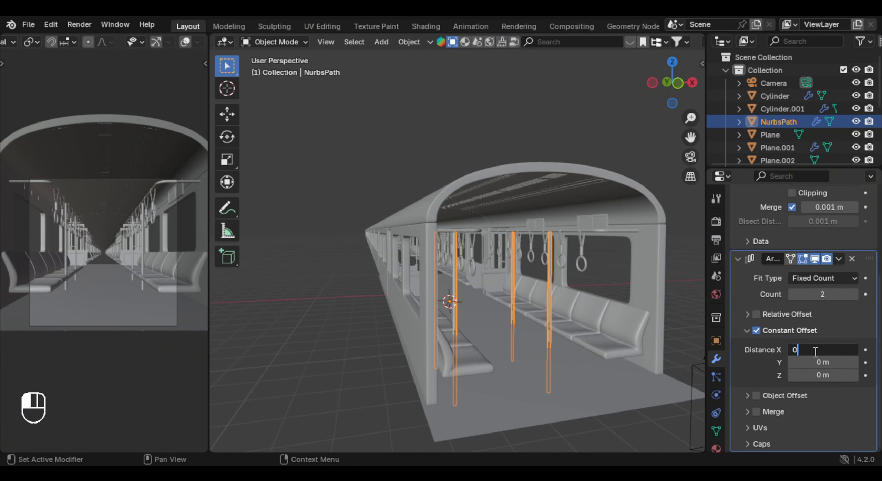
{"action": "key", "text": "Return"}
{"action": "left_click_drag", "start_coordinate": [821, 363], "coordinate": [858, 362]}
- Set the grab pole array's constant Y distance to 11.605 m and its count to 20
{"action": "middle_click_drag", "start_coordinate": [568, 296], "coordinate": [432, 298]}
{"action": "scroll", "coordinate": [599, 311], "scroll_direction": "up", "scroll_amount": 5}
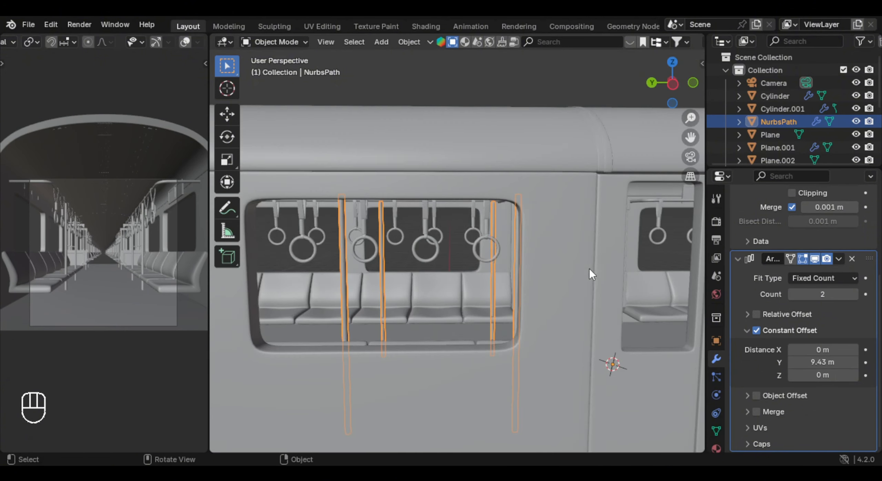
{"action": "middle_click_drag", "start_coordinate": [375, 345], "coordinate": [541, 324], "text": "shift"}
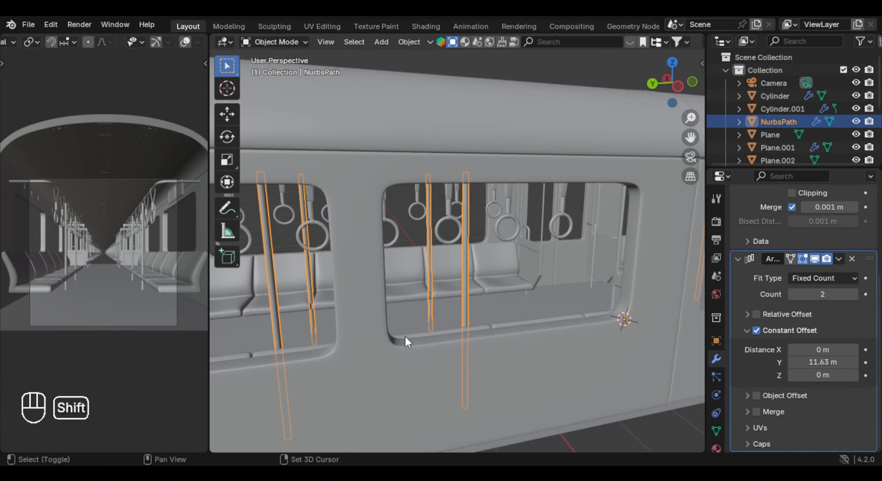
{"action": "scroll", "coordinate": [439, 299], "scroll_direction": "up", "scroll_amount": 3}
{"action": "scroll", "coordinate": [498, 291], "scroll_direction": "up", "scroll_amount": 2}
{"action": "scroll", "coordinate": [448, 279], "scroll_direction": "down", "scroll_amount": 5}
{"action": "left_click", "coordinate": [798, 294]}
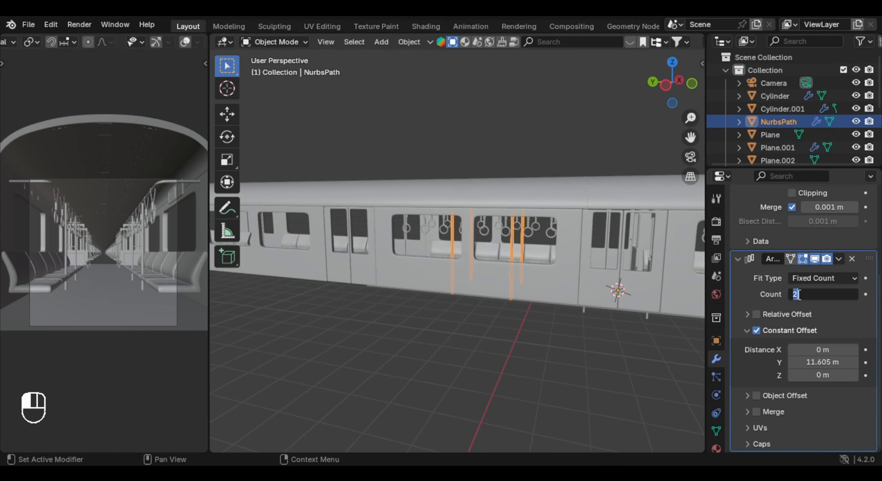
{"action": "type", "text": "20"}
{"action": "key", "text": "Return"}
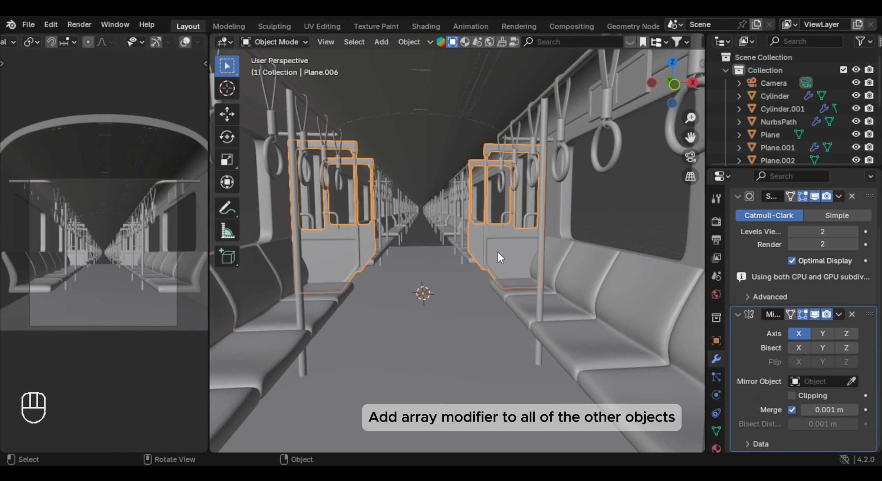
- Add an Array modifier to the windowed partitions at the ends of the seat rows
{"action": "scroll", "coordinate": [817, 334], "scroll_direction": "up", "scroll_amount": 3}
{"action": "left_click", "coordinate": [796, 223]}
{"action": "type", "text": "ar"}
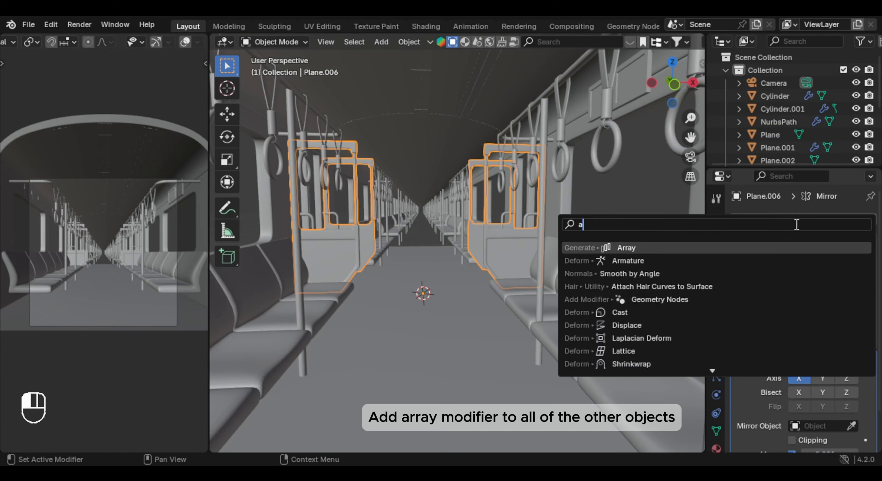
{"action": "key", "text": "Return"}
{"action": "scroll", "coordinate": [795, 238], "scroll_direction": "down", "scroll_amount": 5}
{"action": "mouse_move", "coordinate": [463, 224]}
{"action": "middle_mouse_down"}
{"action": "mouse_move", "coordinate": [466, 204]}
{"action": "mouse_move", "coordinate": [479, 228]}
{"action": "middle_mouse_up"}
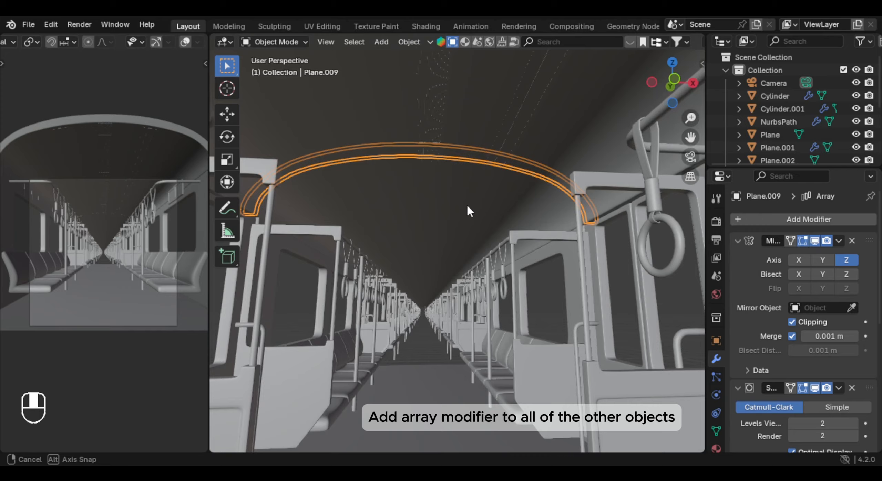
{"action": "scroll", "coordinate": [465, 224], "scroll_direction": "up", "scroll_amount": 3}
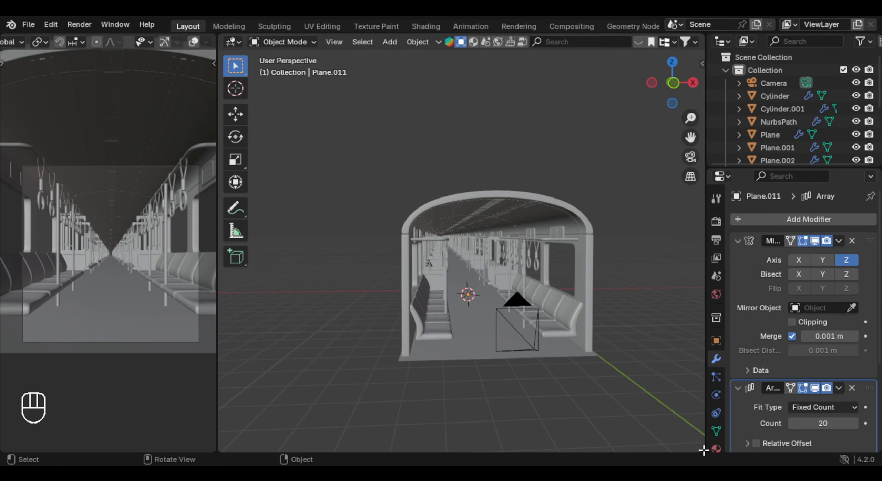
- Split the main viewport horizontally, turn the lower area into a Shader Editor, and display the scene in Material Preview shading
{"action": "left_click_drag", "start_coordinate": [702, 451], "coordinate": [691, 296]}
{"action": "left_click", "coordinate": [229, 305]}
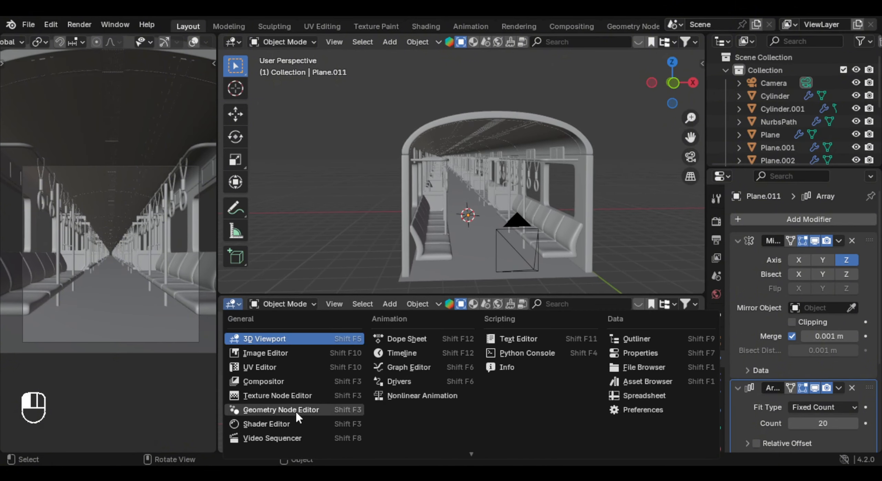
{"action": "left_click", "coordinate": [255, 424]}
{"action": "scroll", "coordinate": [194, 43], "scroll_direction": "down", "scroll_amount": 5}
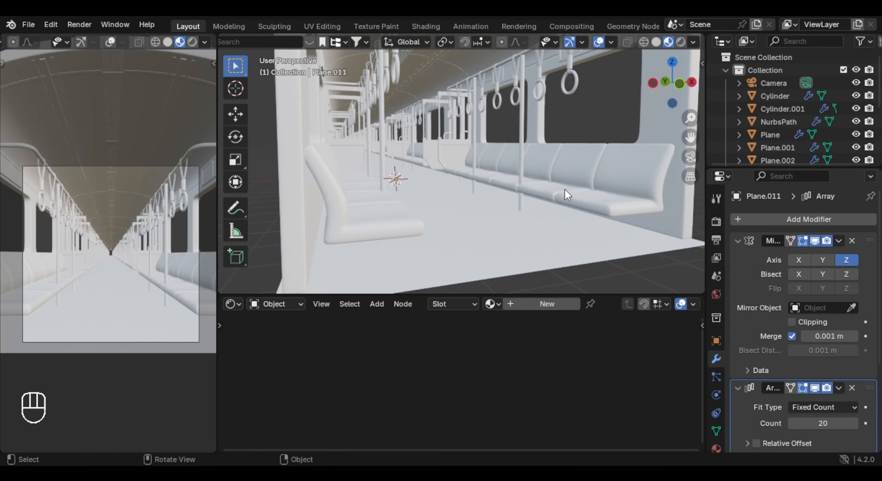
- Create a new material named walls on the carriage's window wall
{"action": "middle_click_drag", "start_coordinate": [565, 190], "coordinate": [539, 186]}
{"action": "middle_click_drag", "start_coordinate": [539, 186], "coordinate": [582, 180], "text": "shift"}
{"action": "left_click", "coordinate": [597, 159]}
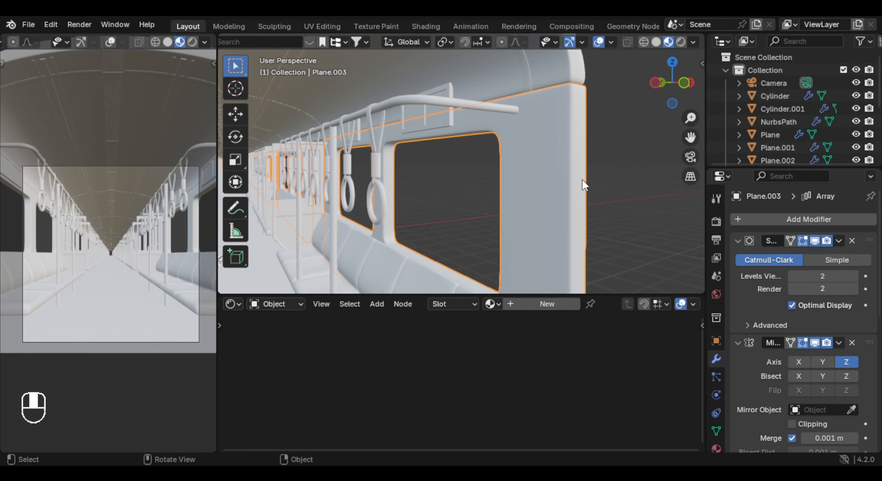
{"action": "left_click", "coordinate": [550, 306]}
{"action": "left_click", "coordinate": [552, 304]}
{"action": "left_click", "coordinate": [580, 305]}
{"action": "type", "text": "wa"}
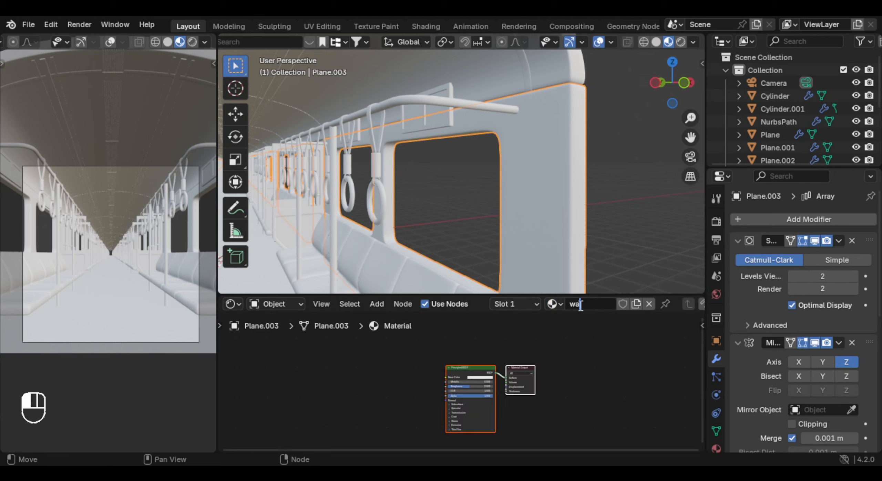
{"action": "key", "text": "BackSpace"}
{"action": "key", "text": "BackSpace"}
{"action": "type", "text": "walls"}
{"action": "key", "text": "Return"}
{"action": "scroll", "coordinate": [462, 394], "scroll_direction": "up", "scroll_amount": 5}
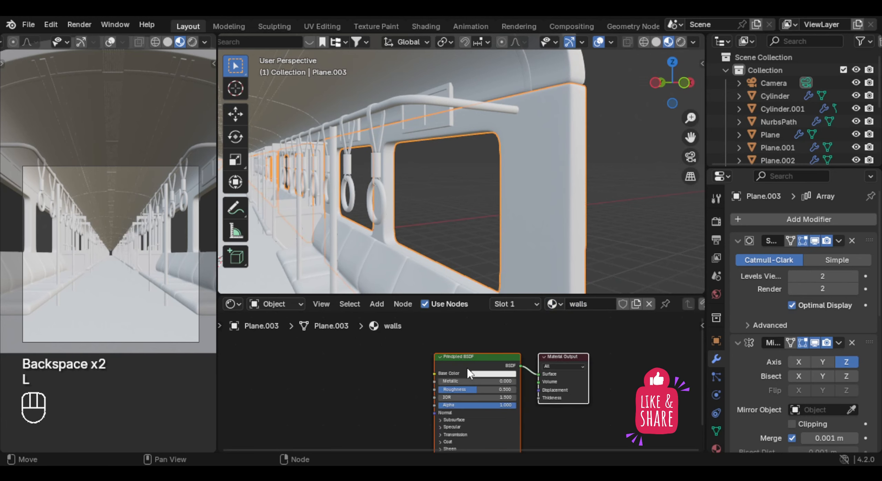
- Add a Bump node to the walls material and connect its Normal output to the Principled BSDF's Normal input
{"action": "key", "text": "shift+a"}
{"action": "type", "text": "b"}
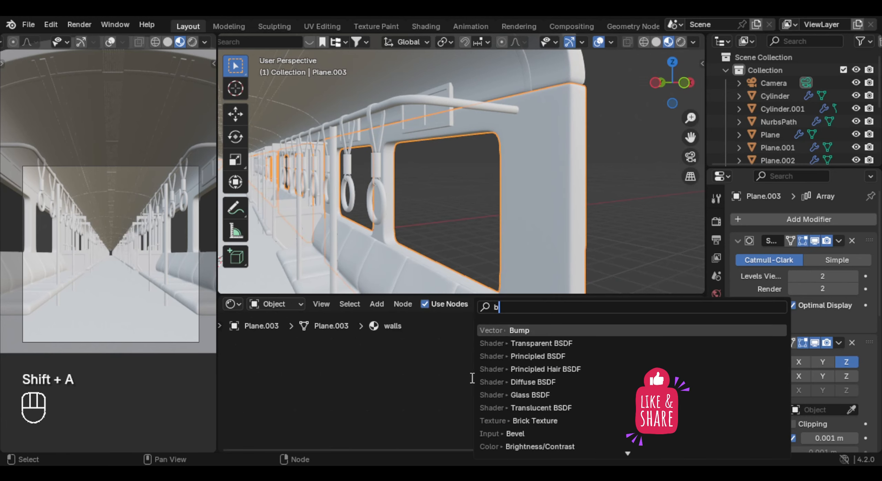
{"action": "type", "text": "ump"}
{"action": "key", "text": "Return"}
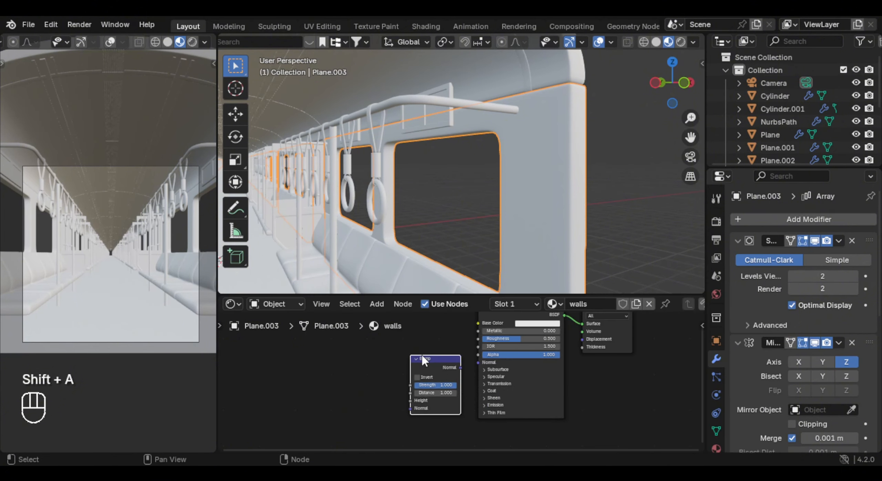
{"action": "left_click", "coordinate": [422, 354]}
{"action": "left_click_drag", "start_coordinate": [461, 368], "coordinate": [465, 364]}
- Add a Noise Texture node and connect its Color output to the Bump node's Height input
{"action": "scroll", "coordinate": [436, 366], "scroll_direction": "left", "scroll_amount": 4, "text": "ctrl"}
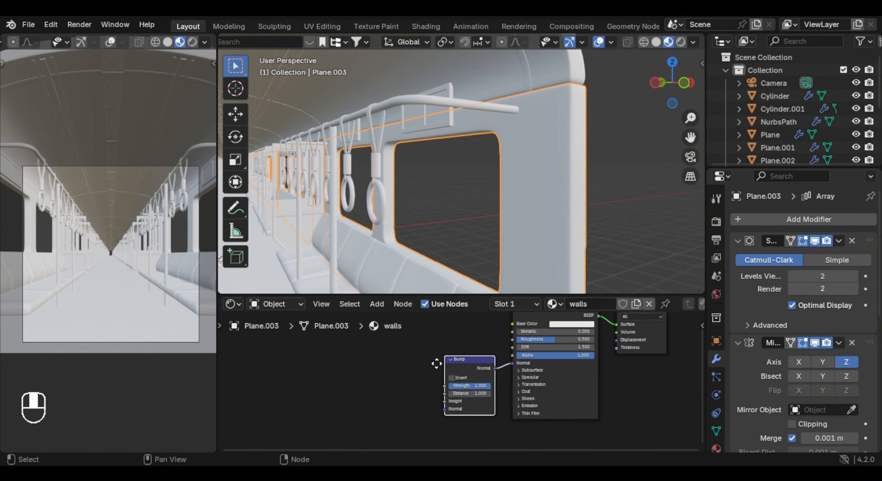
{"action": "key", "text": "shift+a"}
{"action": "type", "text": "noi"}
{"action": "key", "text": "Return"}
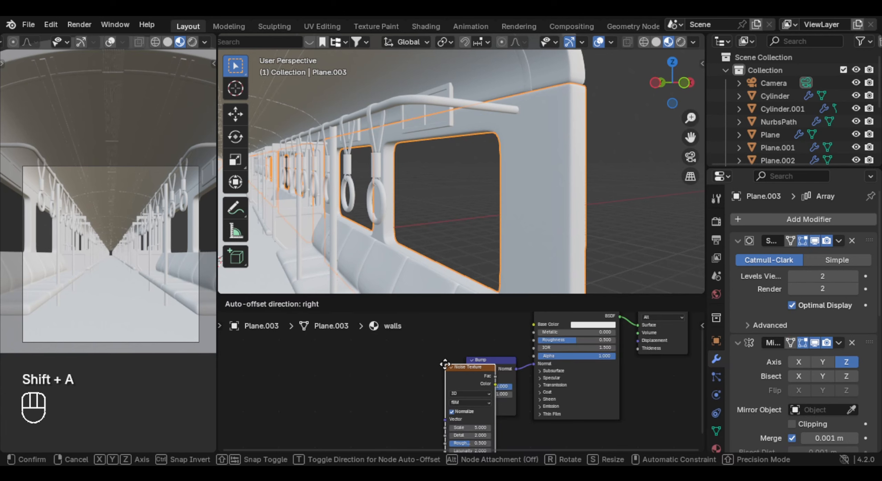
{"action": "left_click", "coordinate": [379, 340]}
{"action": "left_click_drag", "start_coordinate": [430, 356], "coordinate": [465, 402]}
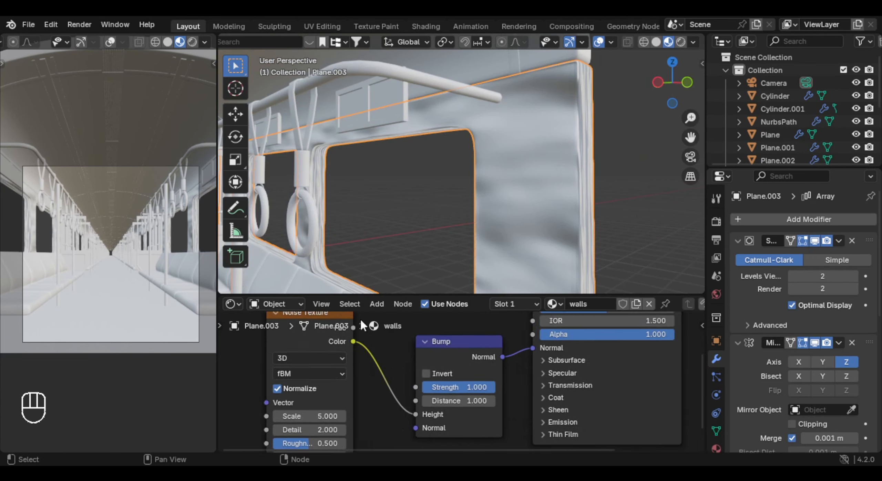
{"action": "scroll", "coordinate": [434, 345], "scroll_direction": "left", "scroll_amount": 4, "text": "ctrl"}
- Add linked Texture Coordinate and Mapping nodes to the Noise Texture
{"action": "left_click", "coordinate": [447, 346]}
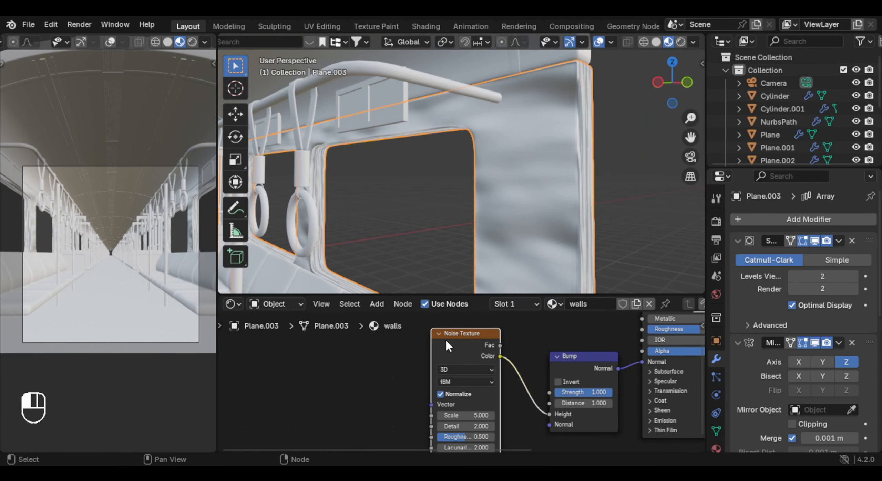
{"action": "key", "text": "ctrl+t"}
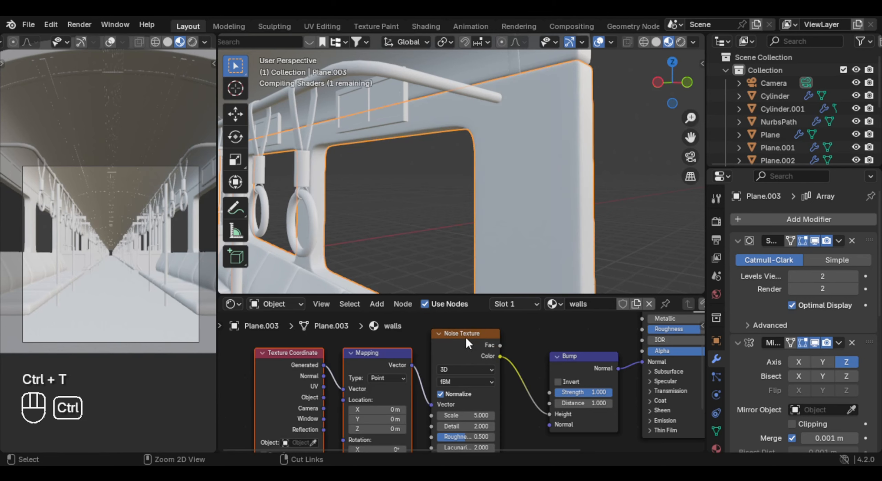
{"action": "middle_click_drag", "start_coordinate": [474, 149], "coordinate": [379, 131]}
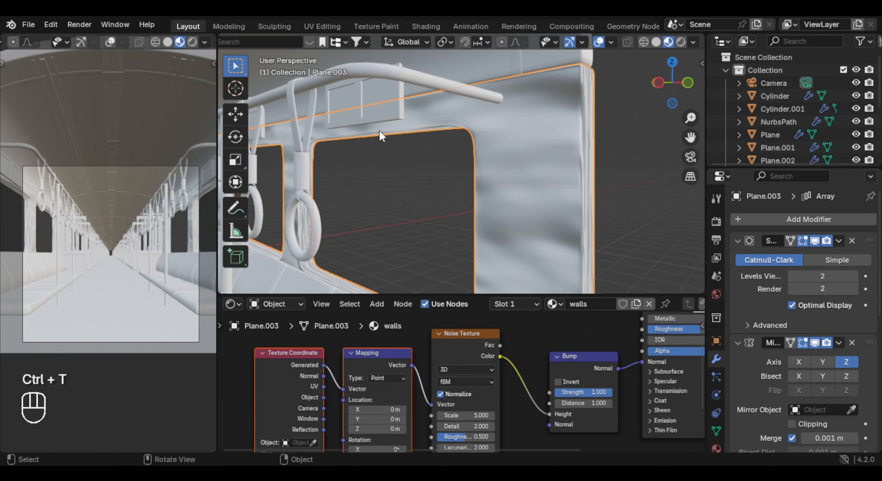
{"action": "left_click", "coordinate": [51, 25]}
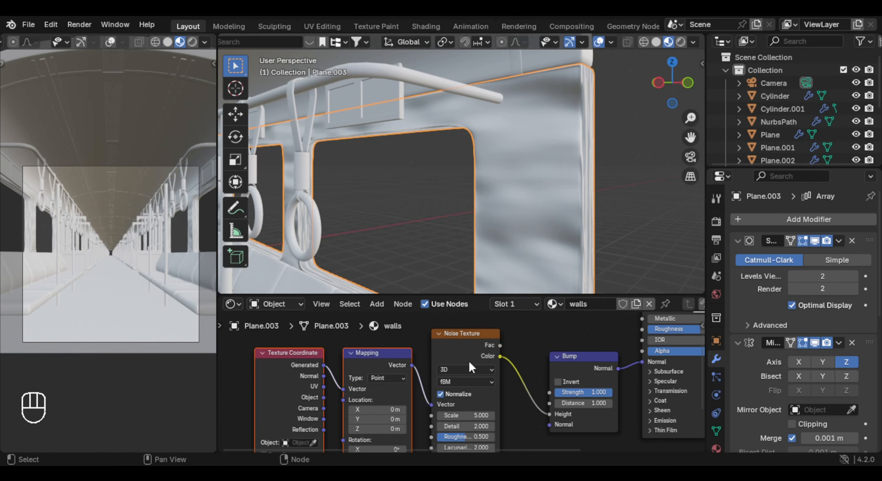
- Connect the Texture Coordinate node's Object output to the Mapping node's Vector input
{"action": "middle_click_drag", "start_coordinate": [413, 416], "coordinate": [432, 388]}
{"action": "scroll", "coordinate": [496, 382], "scroll_direction": "up", "scroll_amount": 3}
{"action": "left_click", "coordinate": [494, 387]}
{"action": "left_click", "coordinate": [580, 377]}
{"action": "middle_click_drag", "start_coordinate": [289, 365], "coordinate": [339, 368]}
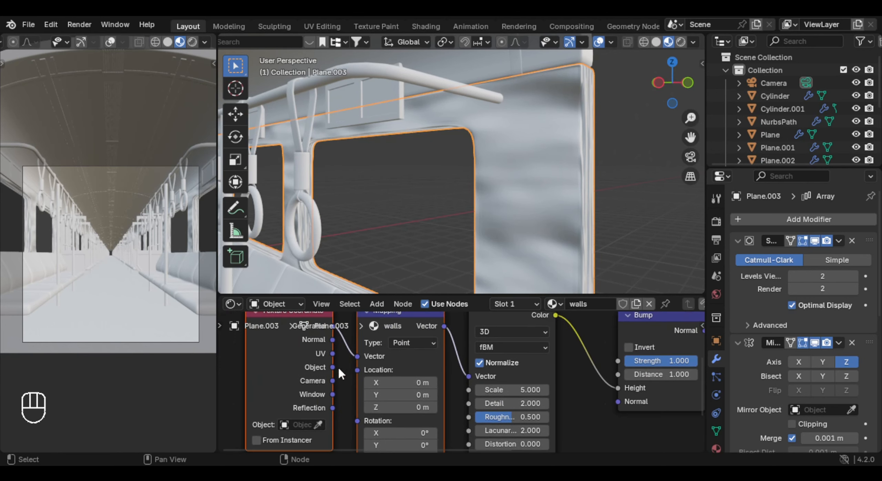
{"action": "left_click_drag", "start_coordinate": [332, 368], "coordinate": [357, 357]}
- Set the Noise Texture's scale to 30
{"action": "scroll", "coordinate": [507, 218], "scroll_direction": "up", "scroll_amount": 2}
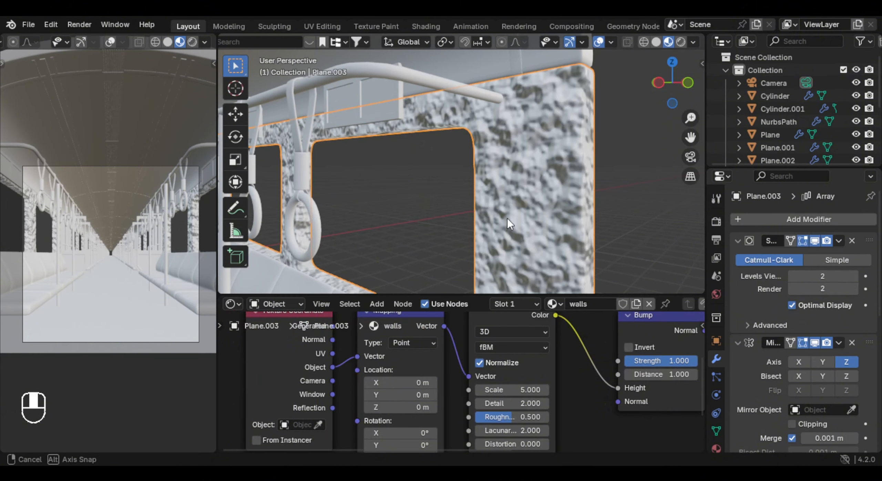
{"action": "scroll", "coordinate": [549, 378], "scroll_direction": "up", "scroll_amount": 1}
{"action": "left_click_drag", "start_coordinate": [489, 389], "coordinate": [562, 389]}
{"action": "left_click", "coordinate": [473, 394]}
{"action": "type", "text": "30"}
{"action": "key", "text": "Return"}
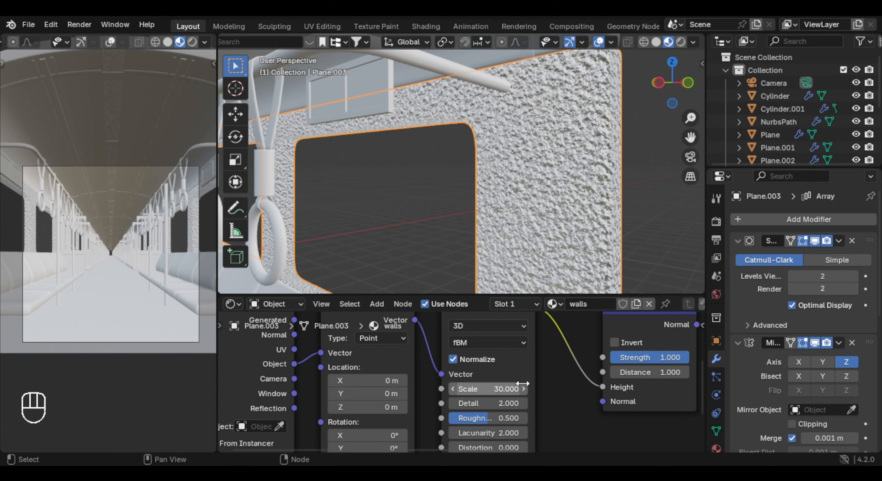
- Soften the walls material's Bump node by setting its Strength to 0.1 and Distance to 0.01
{"action": "scroll", "coordinate": [624, 385], "scroll_direction": "up", "scroll_amount": 3}
{"action": "left_click", "coordinate": [564, 371]}
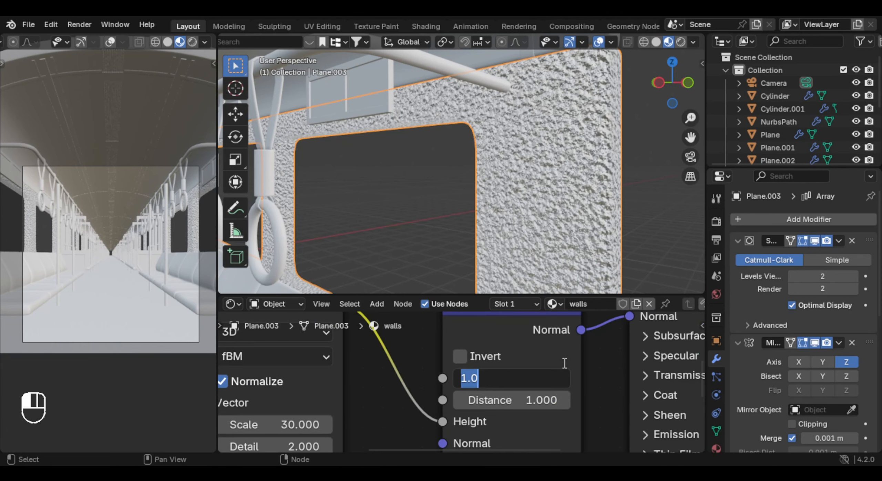
{"action": "type", "text": ".1"}
{"action": "key", "text": "Return"}
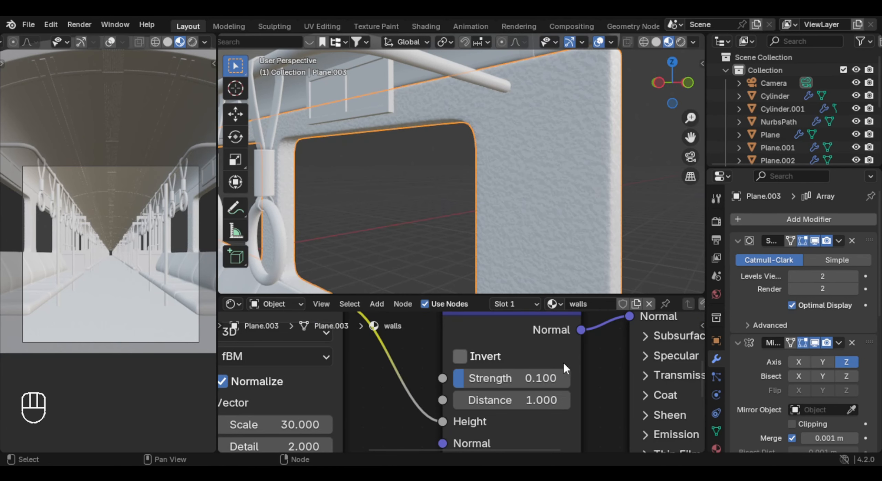
{"action": "left_click", "coordinate": [521, 401]}
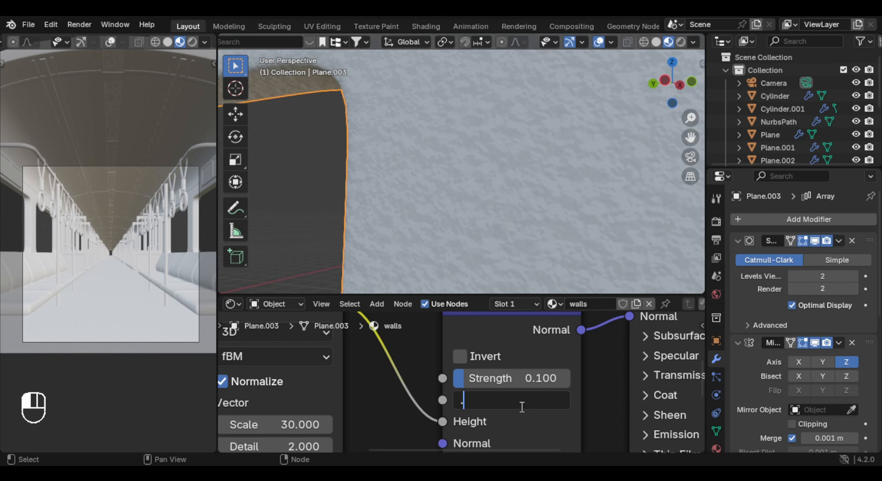
{"action": "key", "text": "Return"}
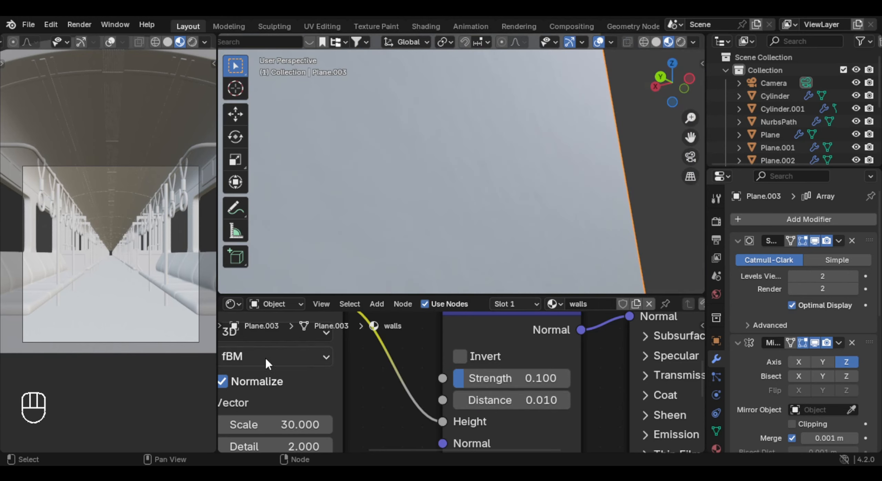
- Adjust the Noise Texture to Detail 2.6, Roughness 1 and Lacunarity 3.2
{"action": "scroll", "coordinate": [267, 379], "scroll_direction": "down", "scroll_amount": 2}
{"action": "middle_click_drag", "start_coordinate": [277, 404], "coordinate": [332, 358]}
{"action": "left_click", "coordinate": [334, 389]}
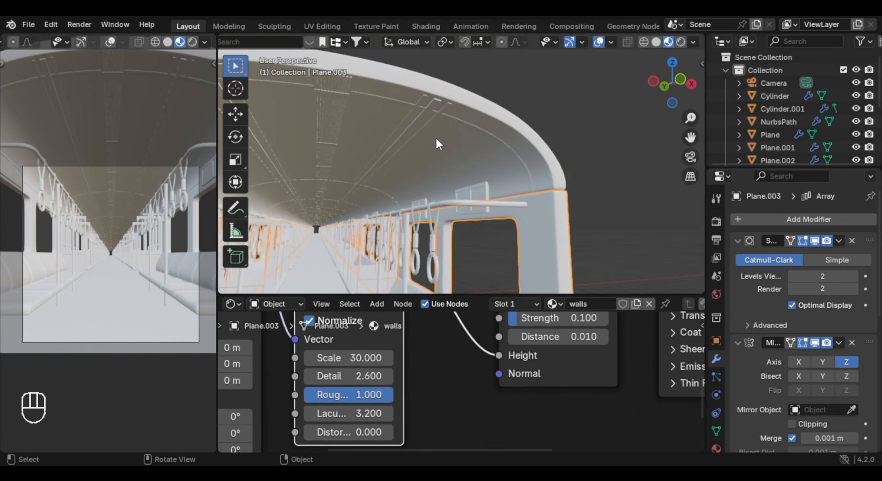
- Apply the walls material to the ceiling, and open the list of existing materials for the floor
{"action": "left_click", "coordinate": [444, 141]}
{"action": "left_click", "coordinate": [490, 304]}
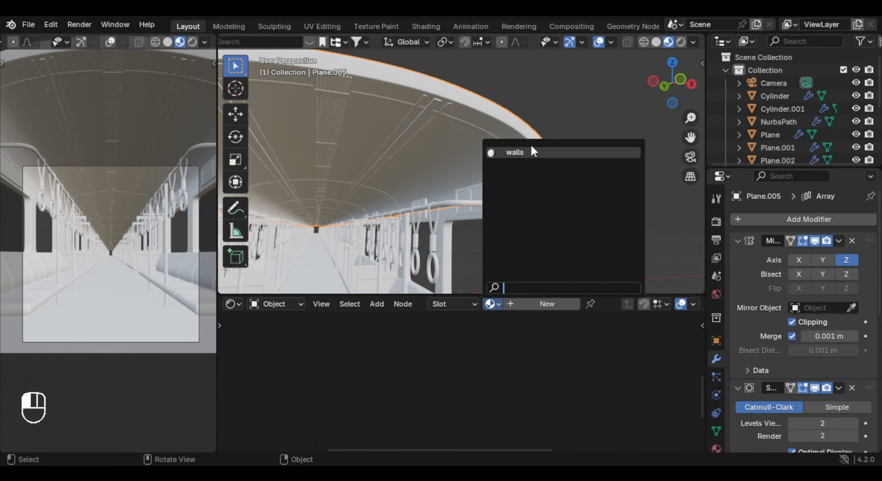
{"action": "left_click", "coordinate": [531, 151]}
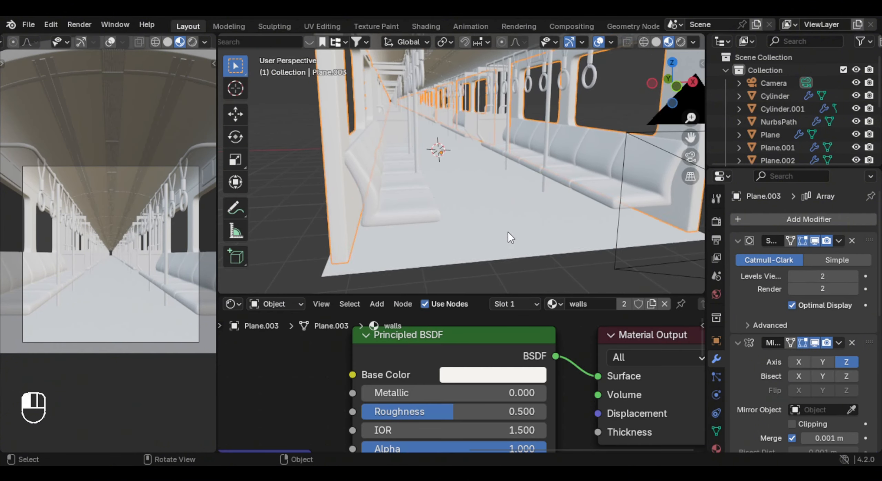
{"action": "left_click", "coordinate": [509, 231]}
{"action": "left_click", "coordinate": [490, 305]}
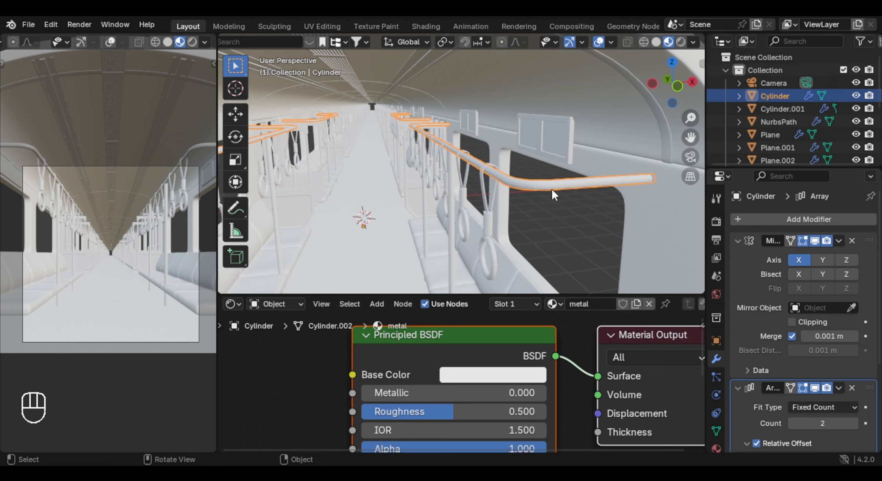
- Give the overhead handrail a material named metal with Metallic 1 and Roughness 0.2
{"action": "middle_click_drag", "start_coordinate": [551, 188], "coordinate": [553, 194]}
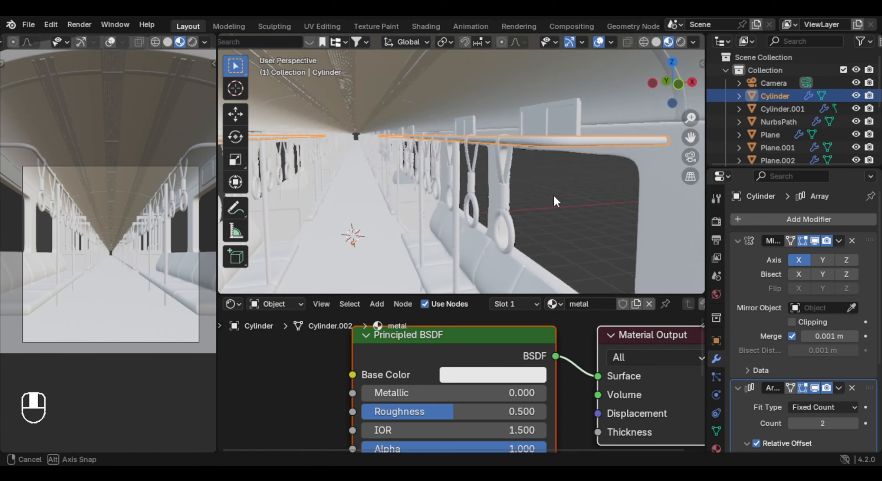
{"action": "scroll", "coordinate": [497, 366], "scroll_direction": "down", "scroll_amount": 2}
{"action": "scroll", "coordinate": [461, 345], "scroll_direction": "down", "scroll_amount": 1}
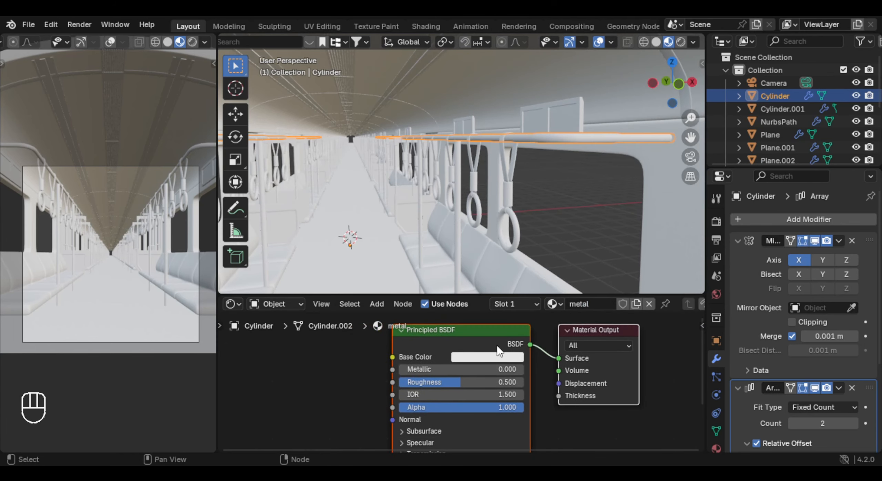
{"action": "left_click_drag", "start_coordinate": [417, 369], "coordinate": [513, 369]}
{"action": "middle_click_drag", "start_coordinate": [564, 193], "coordinate": [543, 199]}
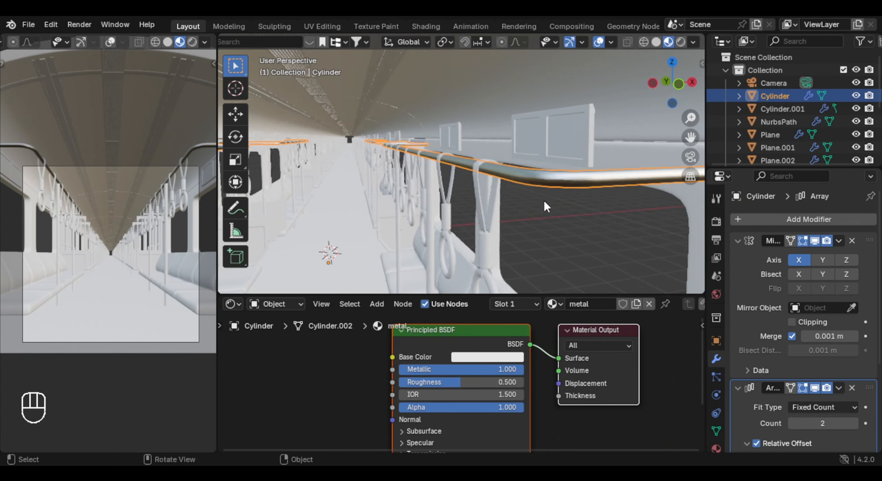
{"action": "left_click_drag", "start_coordinate": [477, 382], "coordinate": [453, 381]}
{"action": "left_click", "coordinate": [453, 381]}
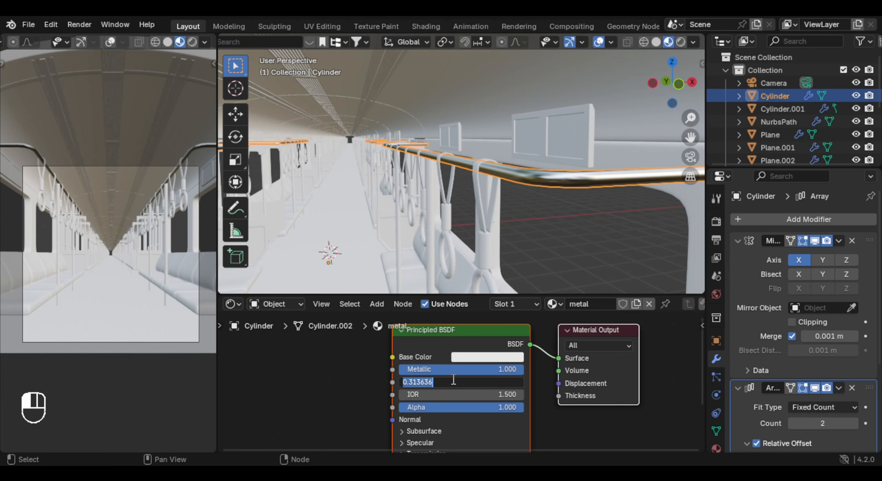
{"action": "key", "text": "Return"}
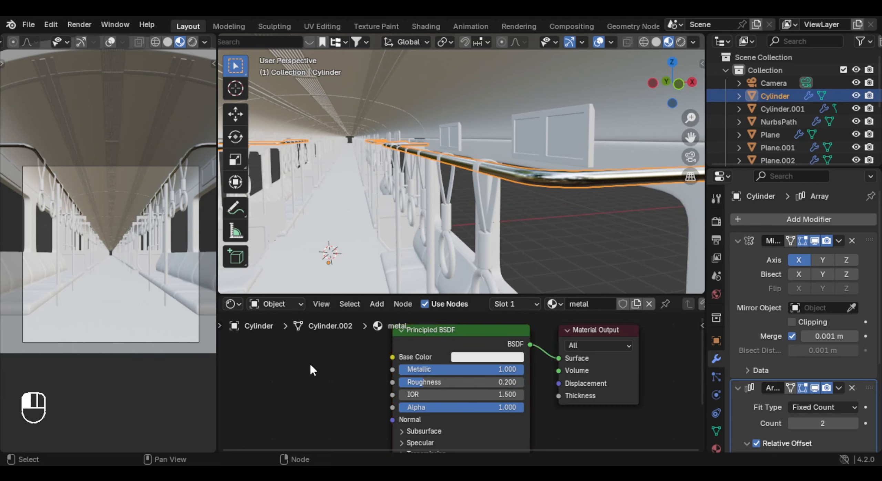
- Apply the existing metal material to the vertical poles along the aisle
{"action": "middle_click_drag", "start_coordinate": [448, 283], "coordinate": [467, 231]}
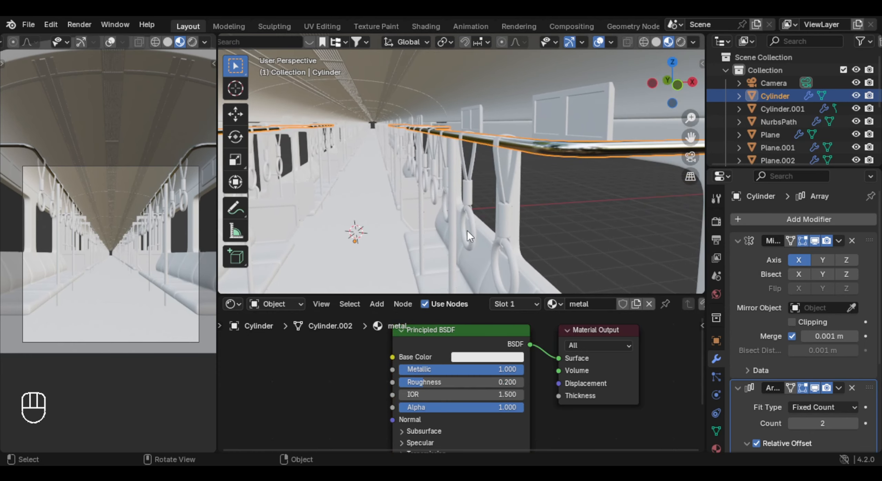
{"action": "left_click", "coordinate": [453, 230]}
{"action": "left_click", "coordinate": [492, 304]}
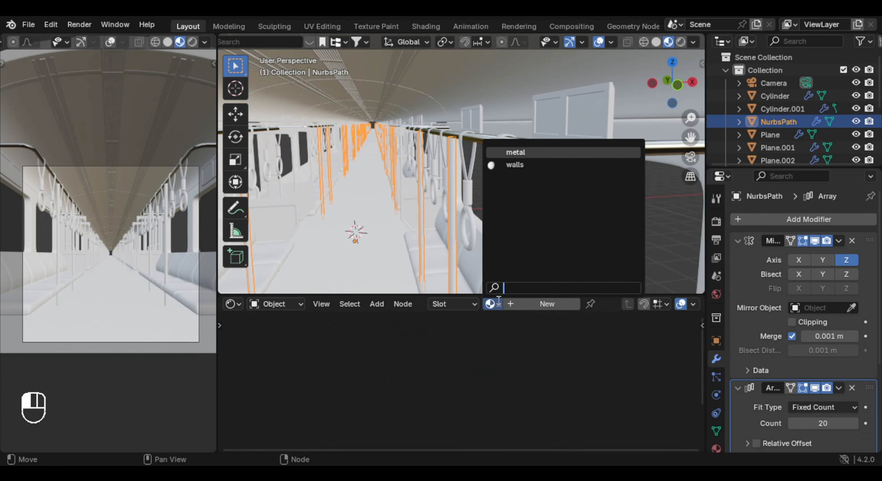
{"action": "left_click", "coordinate": [550, 154]}
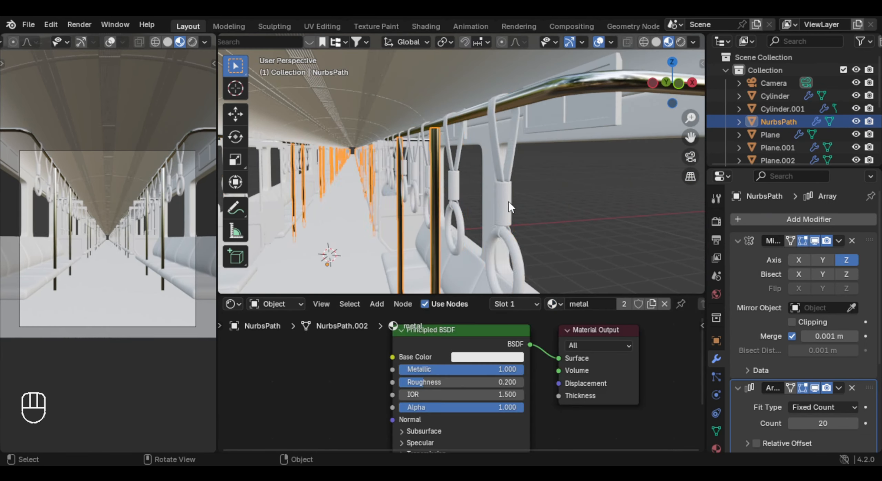
- Create a new material on the hanging handles and select the linked faces of the nearest handle's cylindrical sleeve in face mode
{"action": "left_click", "coordinate": [510, 207]}
{"action": "middle_click_drag", "start_coordinate": [510, 207], "coordinate": [507, 189], "text": "shift"}
{"action": "scroll", "coordinate": [489, 196], "scroll_direction": "up", "scroll_amount": 1}
{"action": "left_click", "coordinate": [541, 305]}
{"action": "key", "text": "Tab"}
{"action": "key", "text": "3"}
{"action": "key", "text": "l"}
{"action": "middle_click_drag", "start_coordinate": [458, 214], "coordinate": [486, 196]}
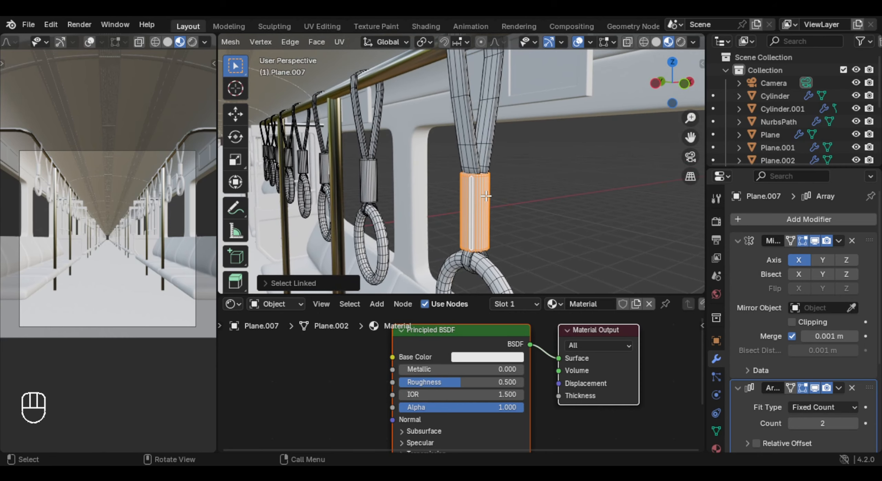
- Isolate the hanging handles, select the cylindrical sleeves along the whole row and assign the new material to them
{"action": "key", "text": "KP_Divide"}
{"action": "middle_click_drag", "start_coordinate": [548, 187], "coordinate": [566, 218]}
{"action": "scroll", "coordinate": [566, 219], "scroll_direction": "up", "scroll_amount": 3}
{"action": "middle_click_drag", "start_coordinate": [565, 219], "coordinate": [577, 204], "text": "shift"}
{"action": "scroll", "coordinate": [576, 205], "scroll_direction": "up", "scroll_amount": 3}
{"action": "left_click", "coordinate": [391, 231]}
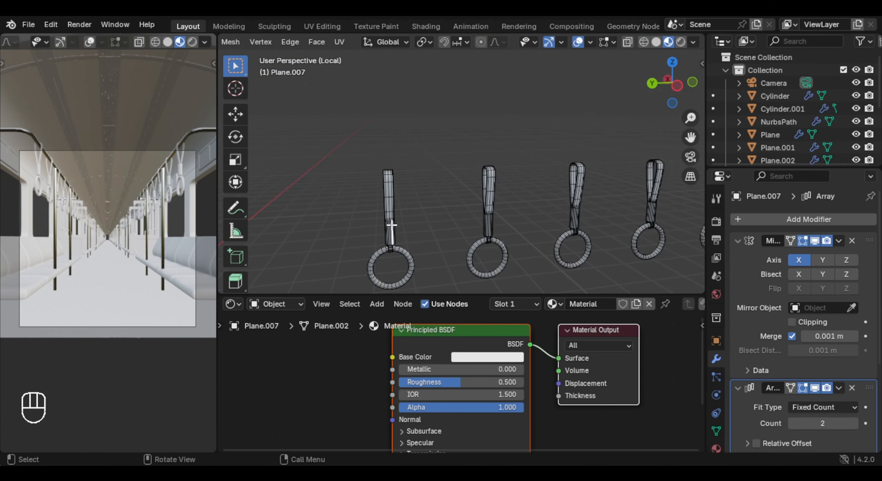
{"action": "key", "text": "l"}
{"action": "key", "text": "l"}
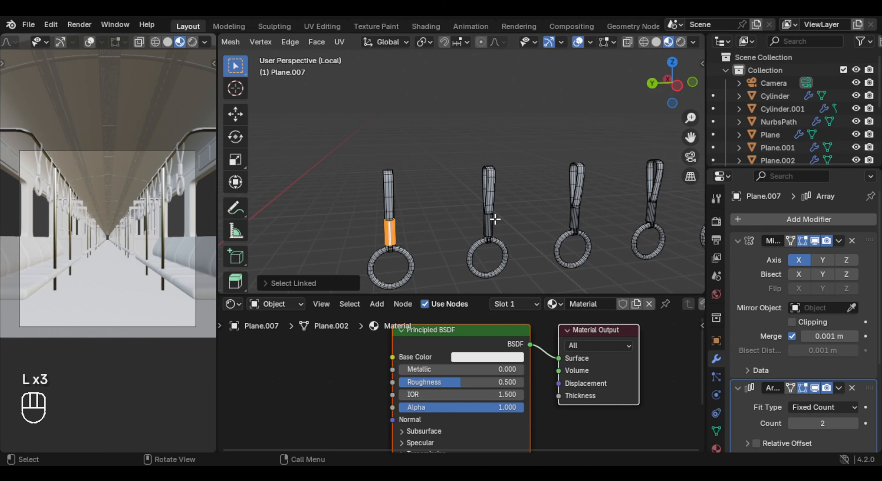
{"action": "middle_click_drag", "start_coordinate": [539, 212], "coordinate": [531, 176], "text": "shift"}
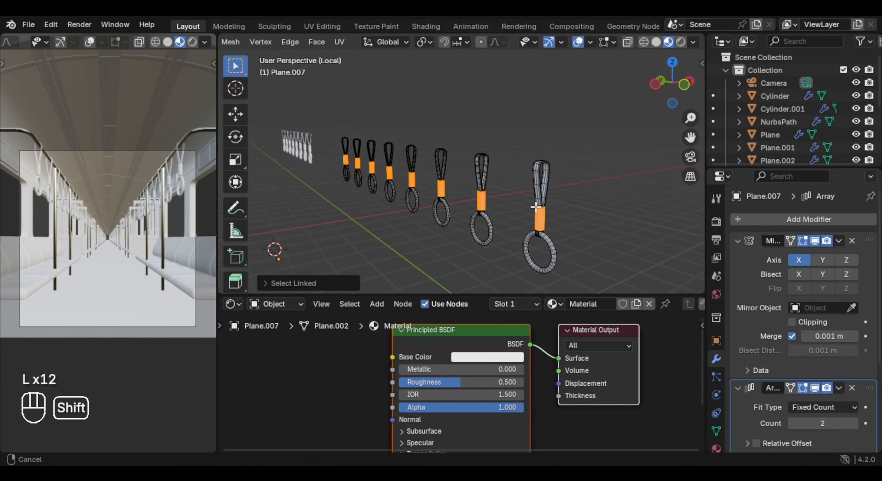
{"action": "scroll", "coordinate": [510, 169], "scroll_direction": "up", "scroll_amount": 4}
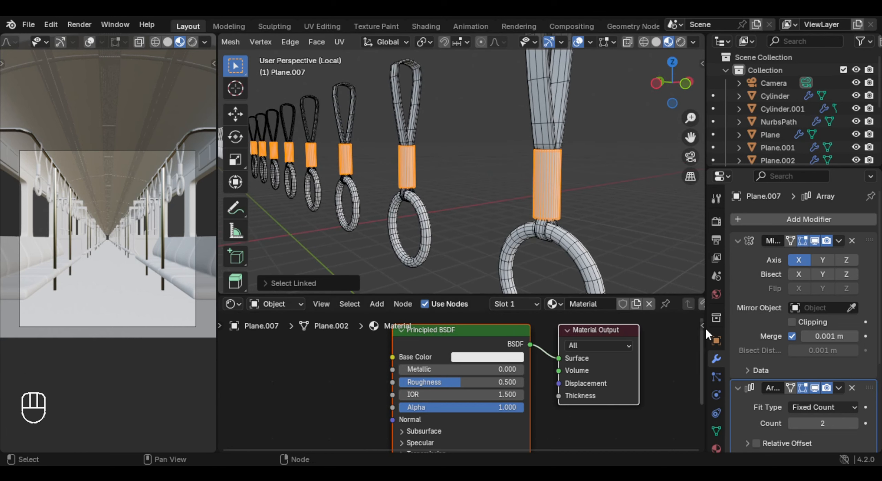
{"action": "left_click", "coordinate": [716, 447]}
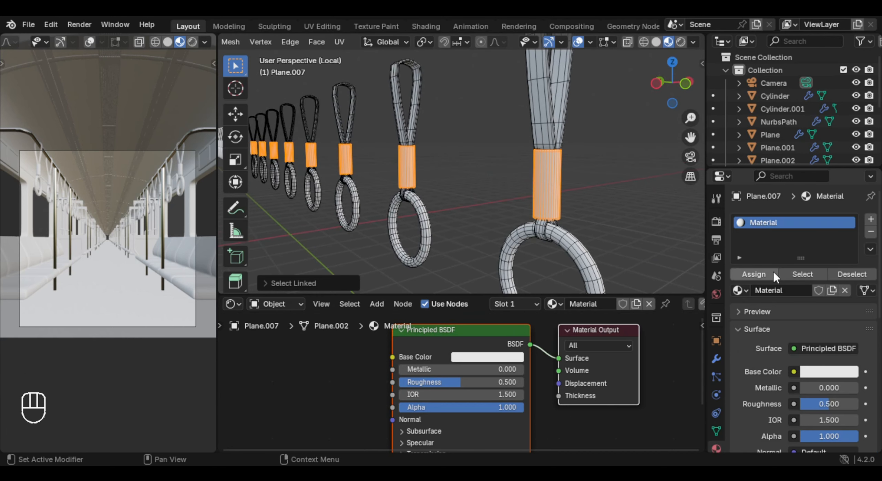
{"action": "left_click", "coordinate": [760, 276]}
- Make the handle material metallic with Metallic 1, Roughness 0.3 and a grey base color of value 0.547
{"action": "middle_click_drag", "start_coordinate": [565, 221], "coordinate": [551, 214], "text": "shift"}
{"action": "left_click", "coordinate": [487, 358]}
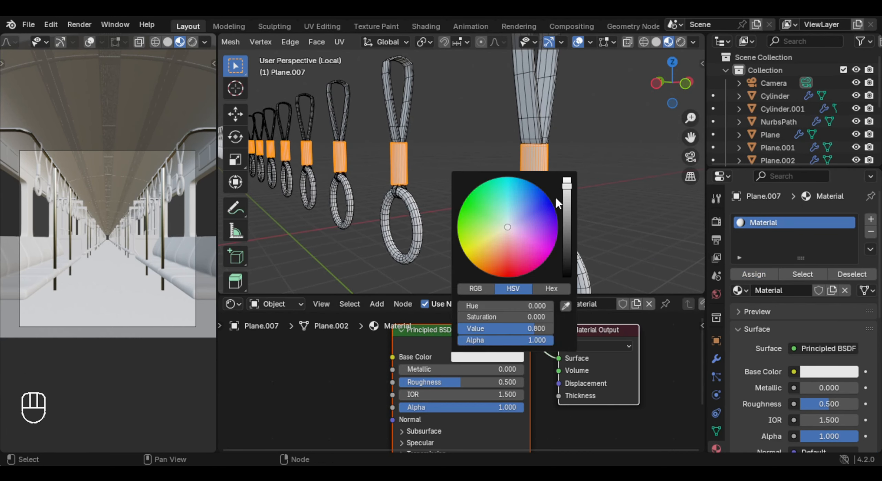
{"action": "left_click_drag", "start_coordinate": [567, 206], "coordinate": [568, 211]}
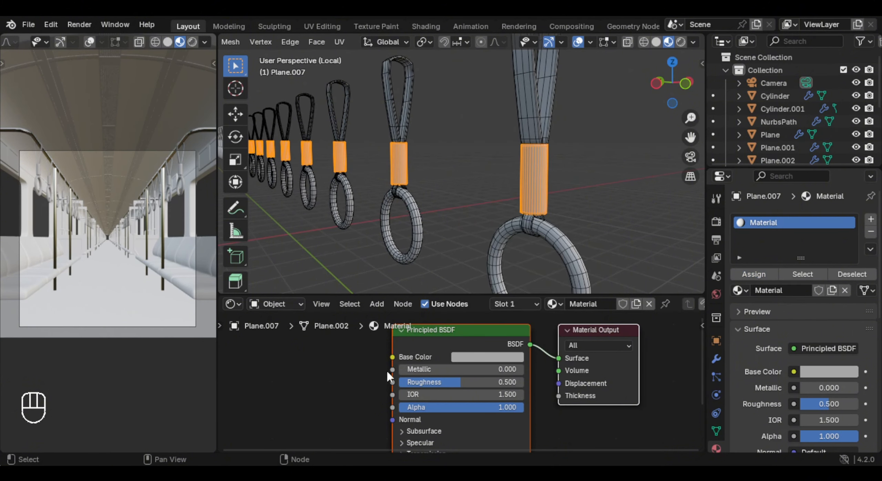
{"action": "left_click_drag", "start_coordinate": [409, 373], "coordinate": [523, 372]}
{"action": "left_click", "coordinate": [483, 356]}
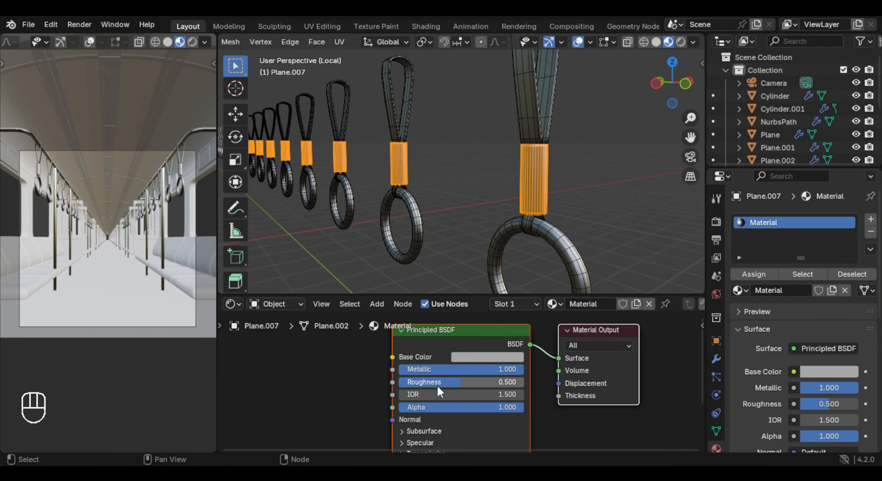
{"action": "double_click", "coordinate": [488, 384]}
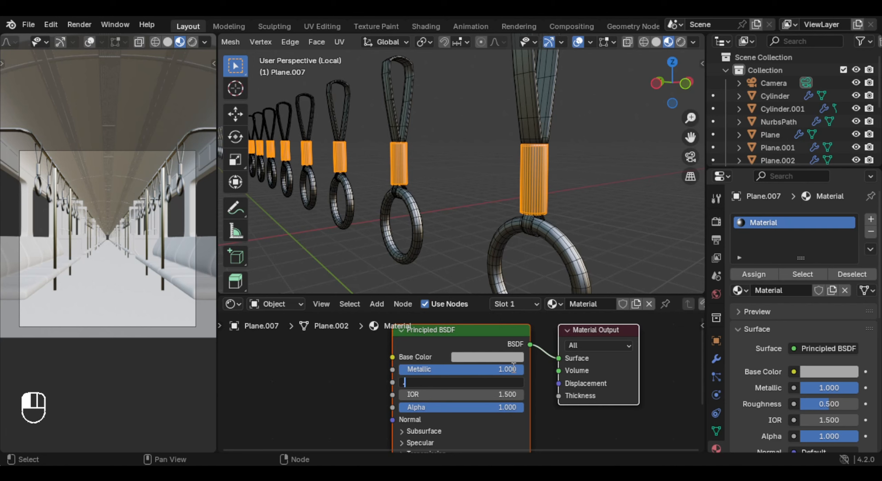
{"action": "type", "text": ".2"}
{"action": "key", "text": "Return"}
{"action": "double_click", "coordinate": [504, 380]}
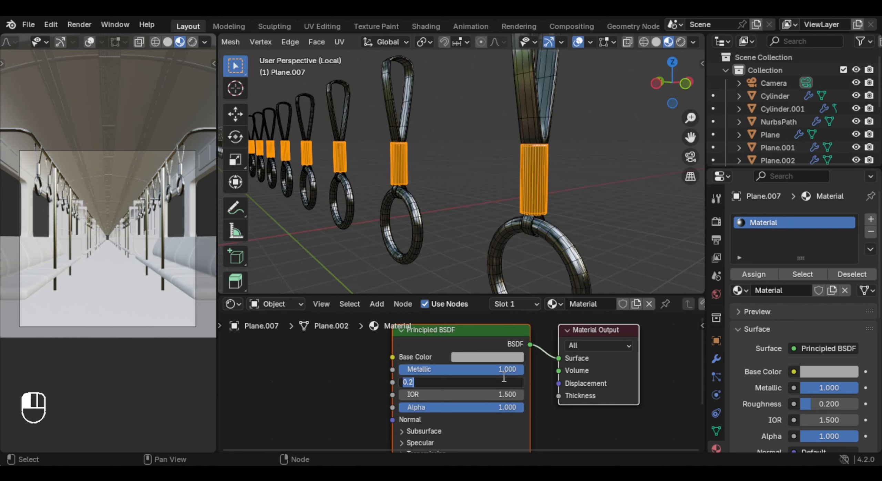
{"action": "key", "text": "Return"}
{"action": "left_click", "coordinate": [488, 357]}
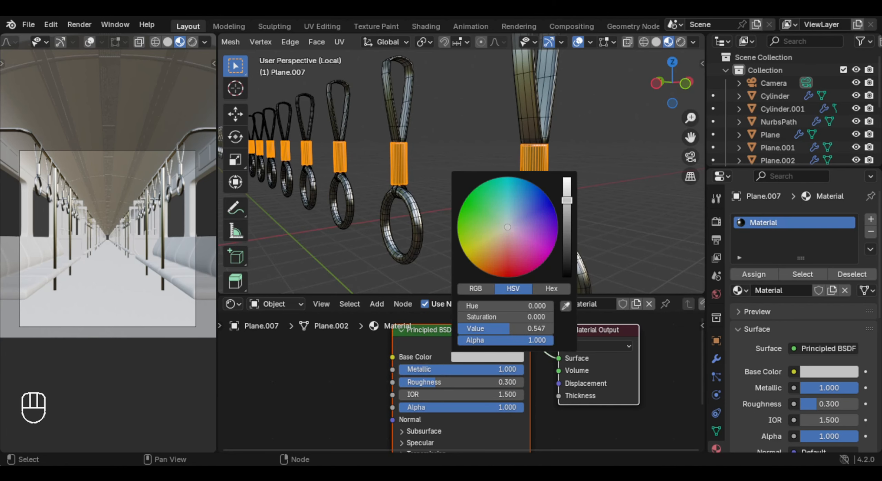
- Select the strap loops of all handles in the row and assign them a new material in a second slot
{"action": "middle_click_drag", "start_coordinate": [557, 138], "coordinate": [532, 156], "text": "shift"}
{"action": "left_click", "coordinate": [503, 126]}
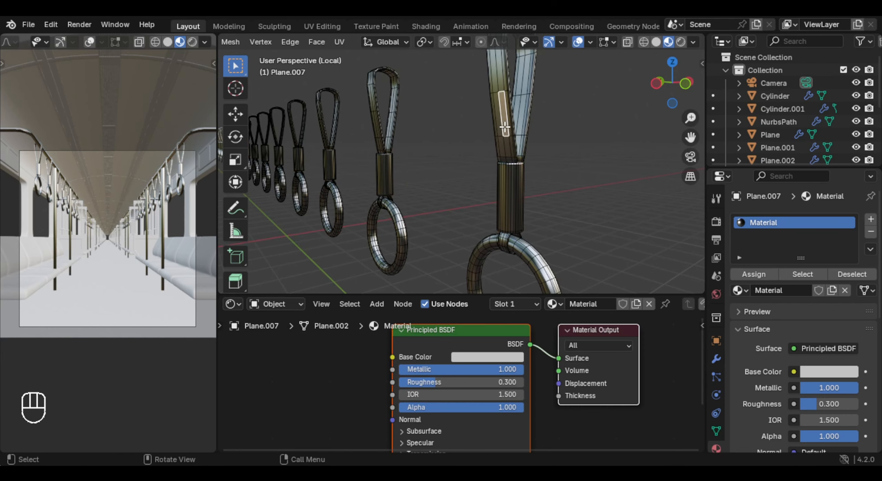
{"action": "key", "text": "l"}
{"action": "key", "text": "l"}
{"action": "key", "text": "l"}
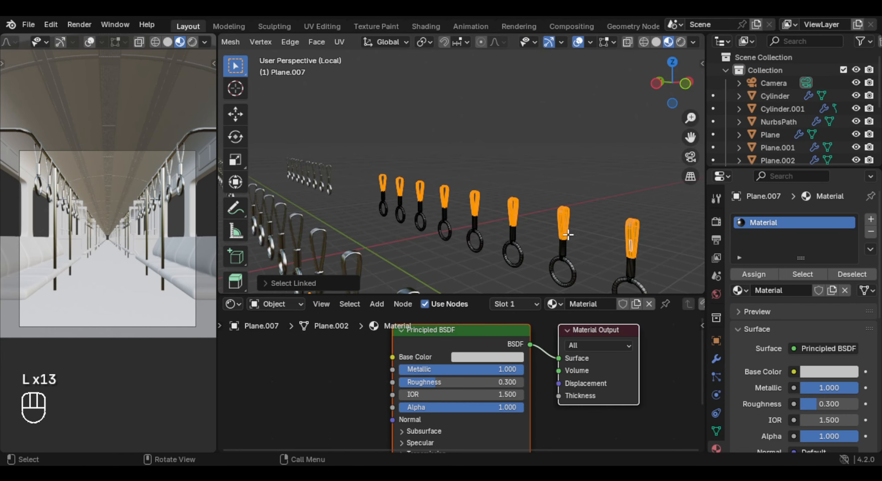
{"action": "middle_click_drag", "start_coordinate": [569, 237], "coordinate": [462, 195], "text": "shift"}
{"action": "scroll", "coordinate": [461, 196], "scroll_direction": "up", "scroll_amount": 4}
{"action": "middle_click_drag", "start_coordinate": [565, 209], "coordinate": [451, 139], "text": "shift"}
{"action": "scroll", "coordinate": [465, 153], "scroll_direction": "up", "scroll_amount": 3}
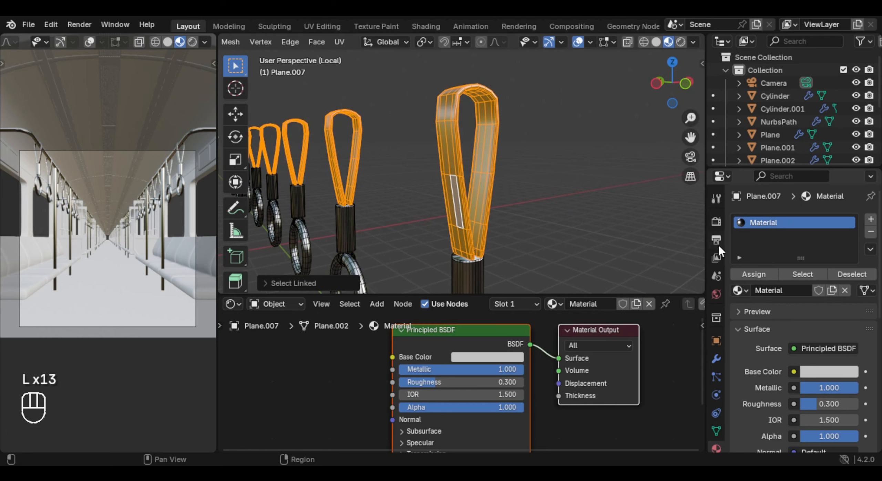
{"action": "left_click", "coordinate": [870, 221]}
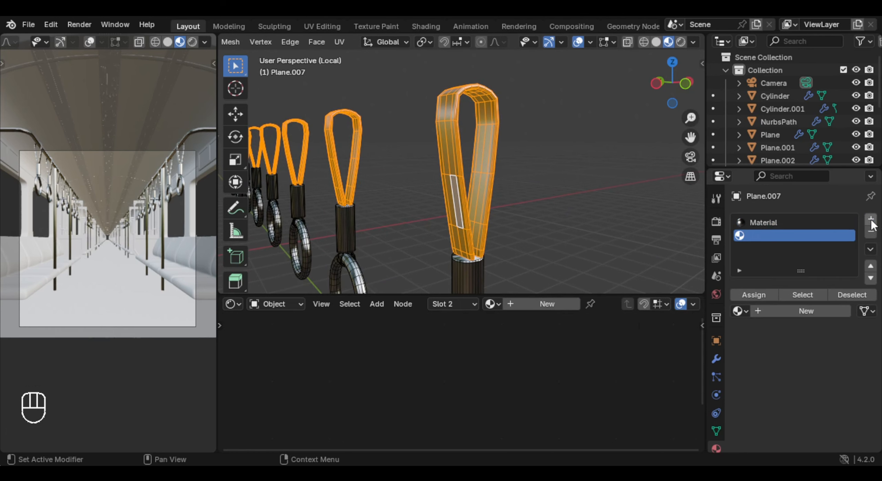
{"action": "left_click", "coordinate": [802, 312]}
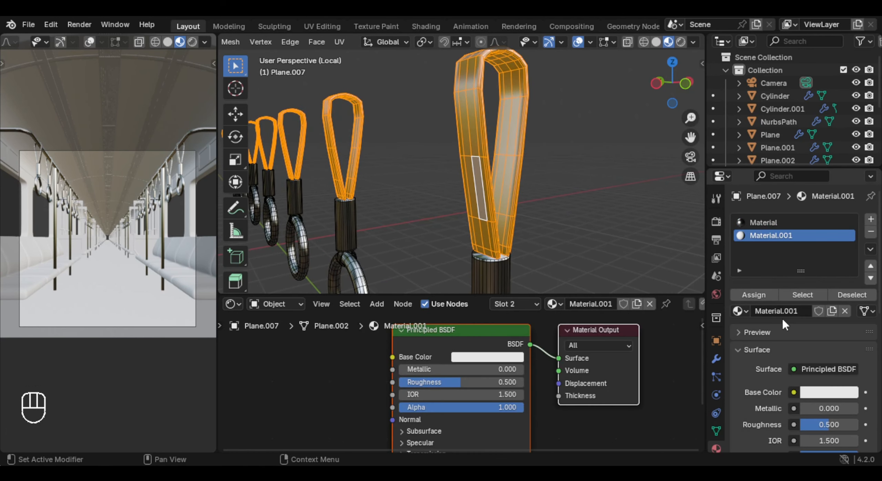
{"action": "left_click", "coordinate": [750, 298]}
- Set the strap material's base color to a dark muted blue and its Roughness to 0.3
{"action": "scroll", "coordinate": [482, 179], "scroll_direction": "up", "scroll_amount": 2}
{"action": "middle_click_drag", "start_coordinate": [479, 341], "coordinate": [482, 357]}
{"action": "left_click", "coordinate": [509, 372]}
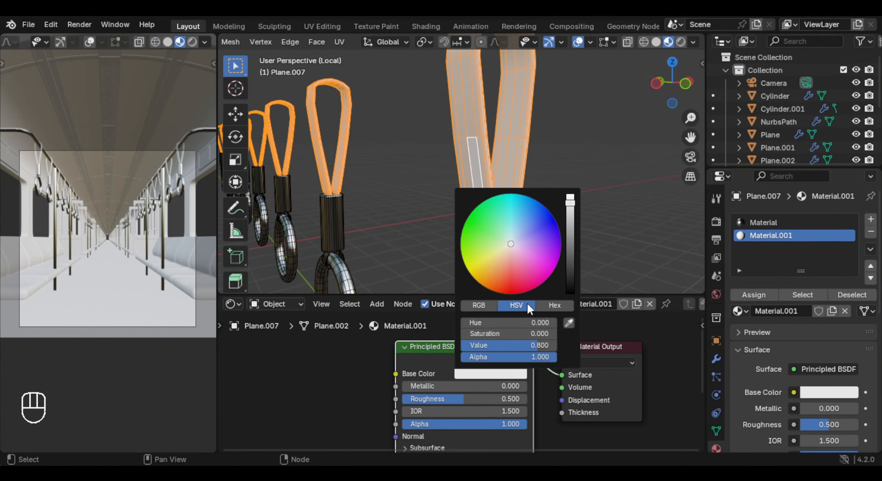
{"action": "left_click_drag", "start_coordinate": [532, 233], "coordinate": [570, 256]}
{"action": "left_click_drag", "start_coordinate": [535, 334], "coordinate": [501, 333]}
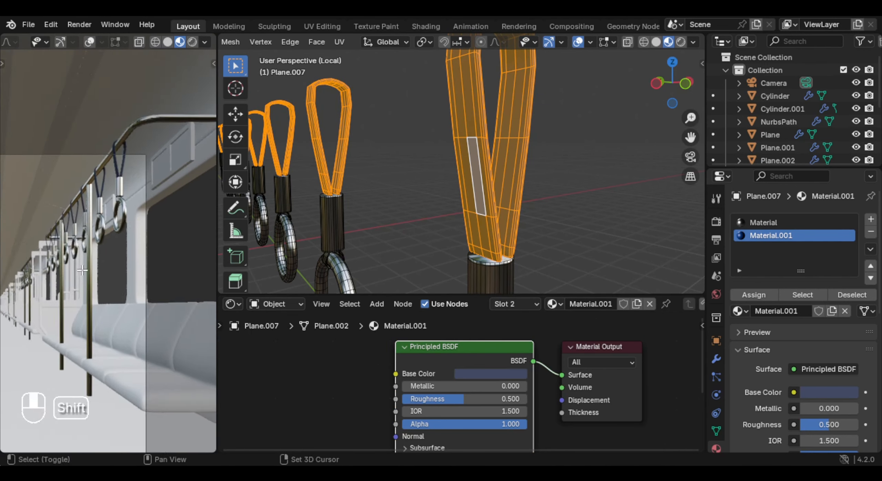
{"action": "double_click", "coordinate": [509, 399]}
{"action": "type", "text": ".3"}
{"action": "key", "text": "Return"}
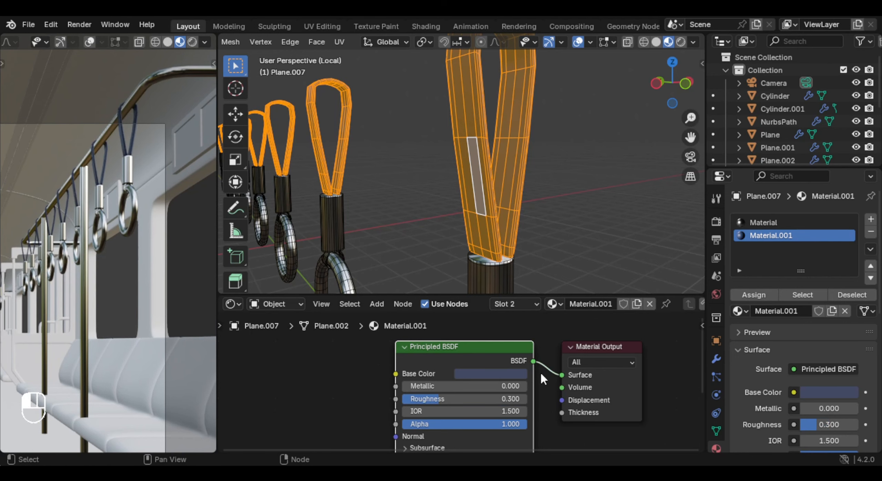
{"action": "scroll", "coordinate": [540, 372], "scroll_direction": "down", "scroll_amount": 1}
- Select the grip rings of the hanging handles in the row and assign them the dark blue strap material
{"action": "key", "text": "Tab"}
{"action": "scroll", "coordinate": [513, 272], "scroll_direction": "down", "scroll_amount": 1}
{"action": "middle_click_drag", "start_coordinate": [510, 269], "coordinate": [476, 190], "text": "shift"}
{"action": "key", "text": "Tab"}
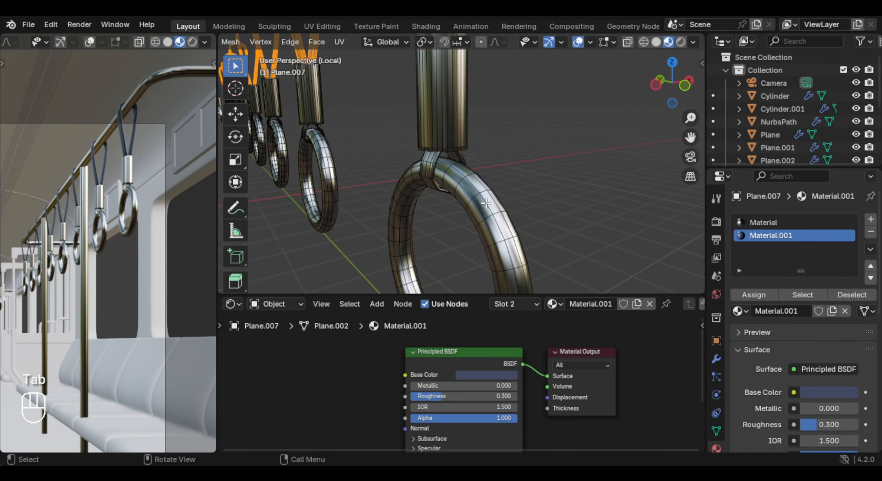
{"action": "left_click", "coordinate": [495, 204]}
{"action": "key", "text": "l"}
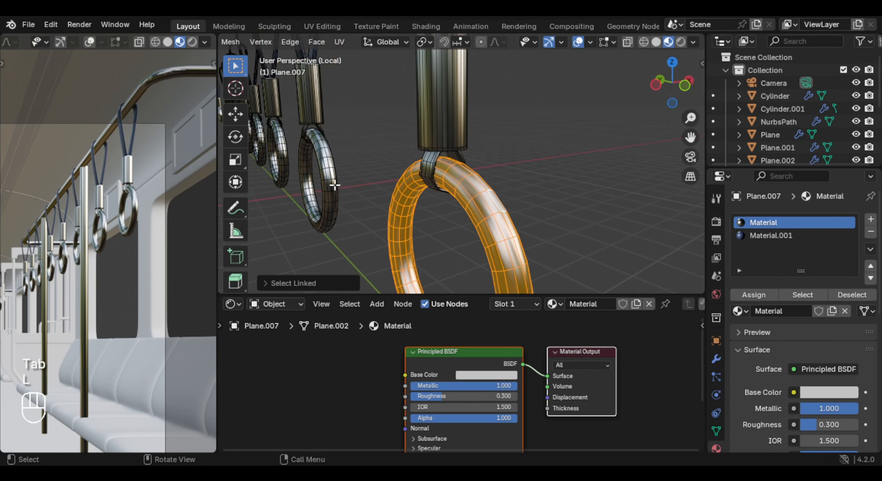
{"action": "key", "text": "l"}
{"action": "key", "text": "l"}
{"action": "key", "text": "l"}
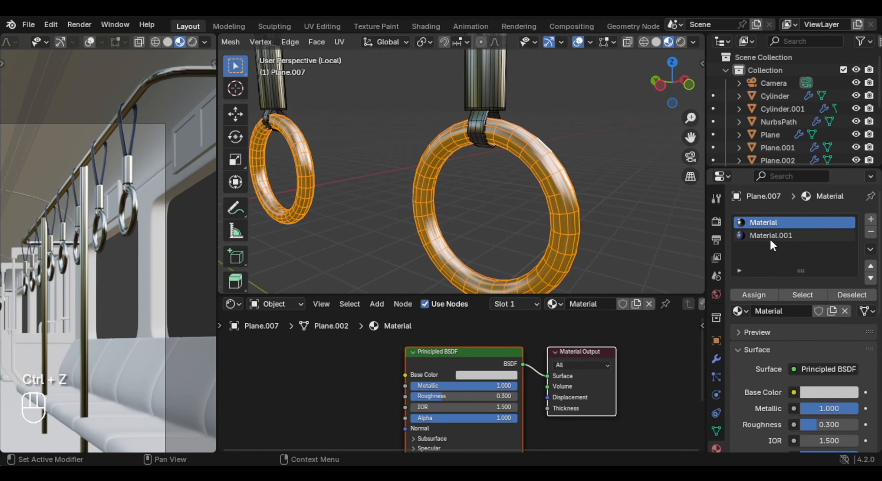
{"action": "left_click", "coordinate": [770, 237]}
{"action": "left_click", "coordinate": [765, 294]}
{"action": "scroll", "coordinate": [583, 138], "scroll_direction": "down", "scroll_amount": 5}
{"action": "key", "text": "Tab"}
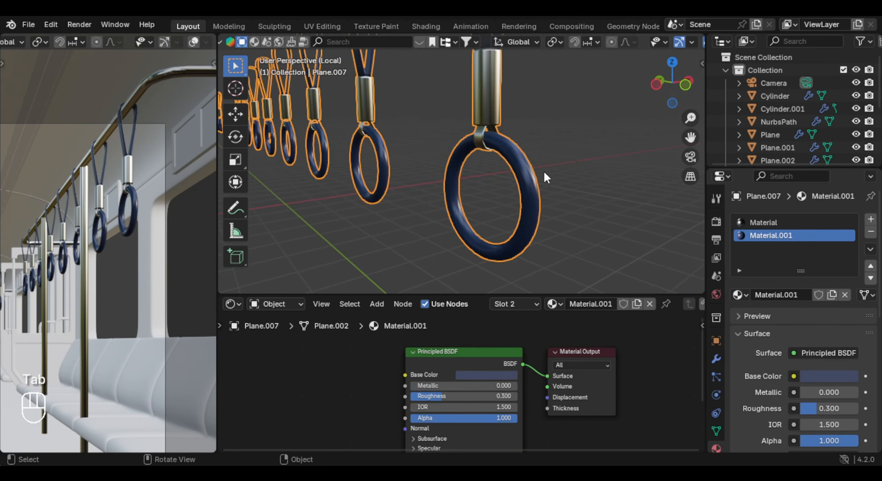
- Leave the isolated view and give the central ceiling vent strip a new material with a grey base color of value 0.286
{"action": "key", "text": "KP_Divide"}
{"action": "left_click", "coordinate": [472, 146]}
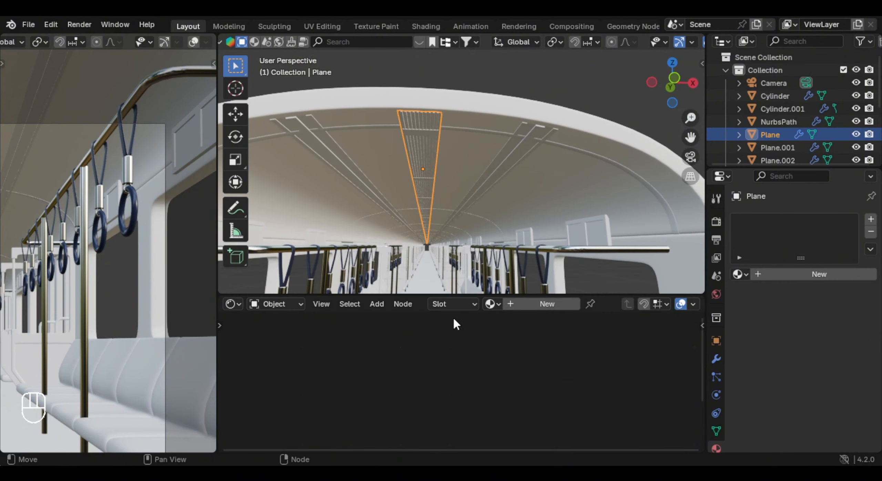
{"action": "left_click", "coordinate": [539, 305]}
{"action": "left_click", "coordinate": [491, 376]}
{"action": "left_click", "coordinate": [554, 257]}
- Lighten the vent strip material's base color to a light grey
{"action": "scroll", "coordinate": [449, 248], "scroll_direction": "up", "scroll_amount": 3}
{"action": "middle_click_drag", "start_coordinate": [451, 264], "coordinate": [443, 253]}
{"action": "scroll", "coordinate": [91, 140], "scroll_direction": "down", "scroll_amount": 4}
{"action": "middle_click_drag", "start_coordinate": [90, 168], "coordinate": [122, 208], "text": "shift"}
{"action": "left_click", "coordinate": [474, 376]}
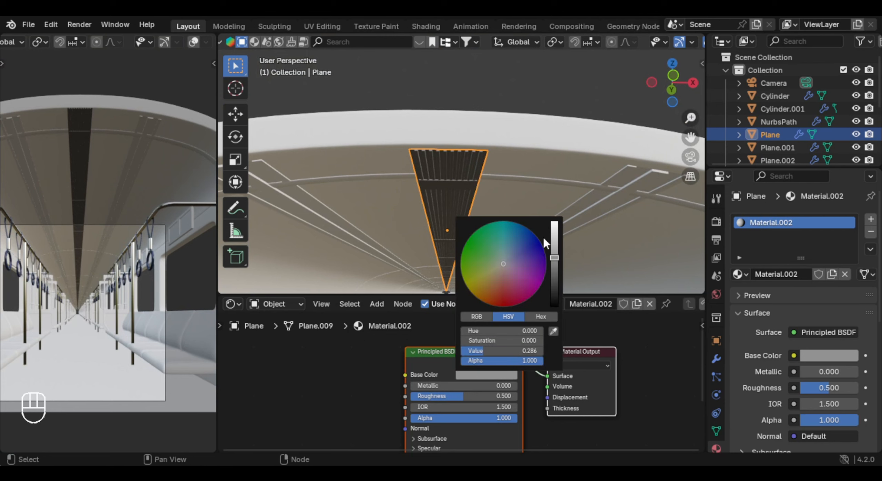
{"action": "left_click", "coordinate": [554, 241]}
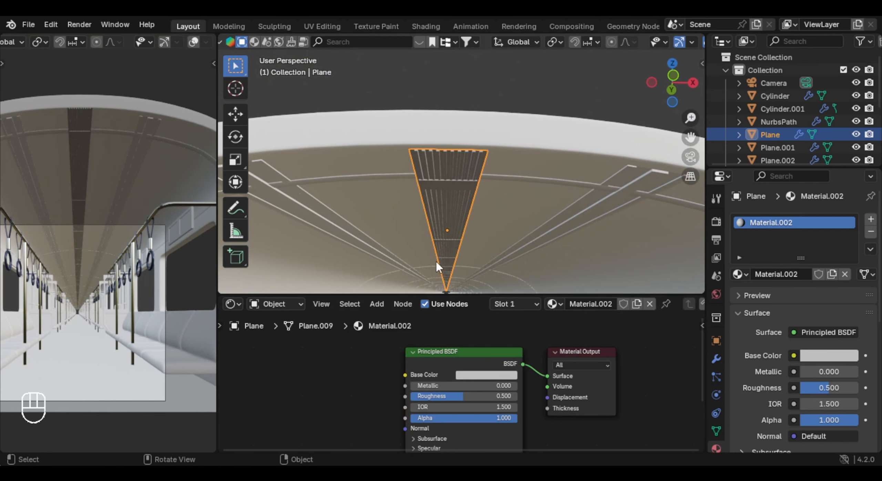
- Create a new material for the two long ceiling light panels and name it lights
{"action": "middle_click_drag", "start_coordinate": [616, 188], "coordinate": [625, 181]}
{"action": "left_click", "coordinate": [625, 182]}
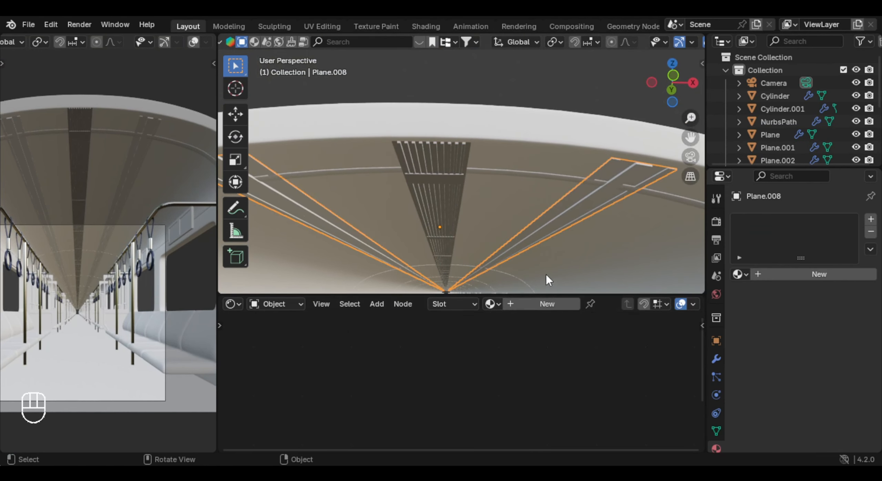
{"action": "left_click", "coordinate": [552, 305]}
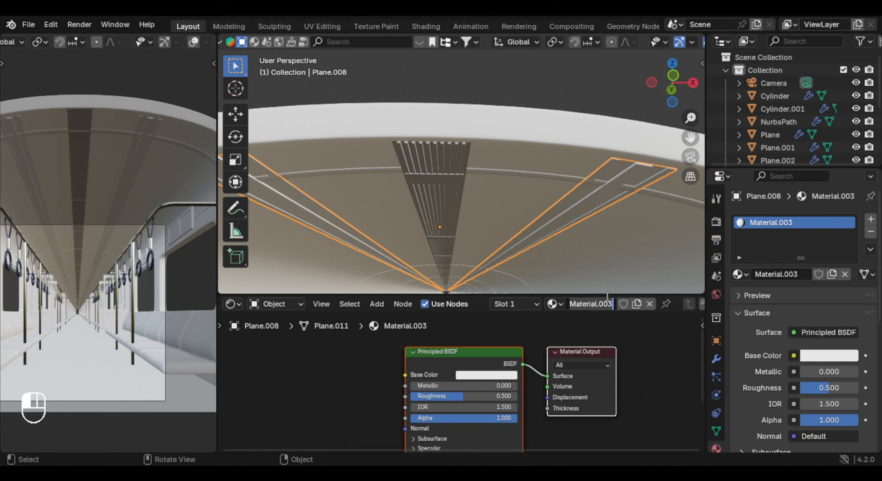
{"action": "type", "text": "ts"}
{"action": "key", "text": "Return"}
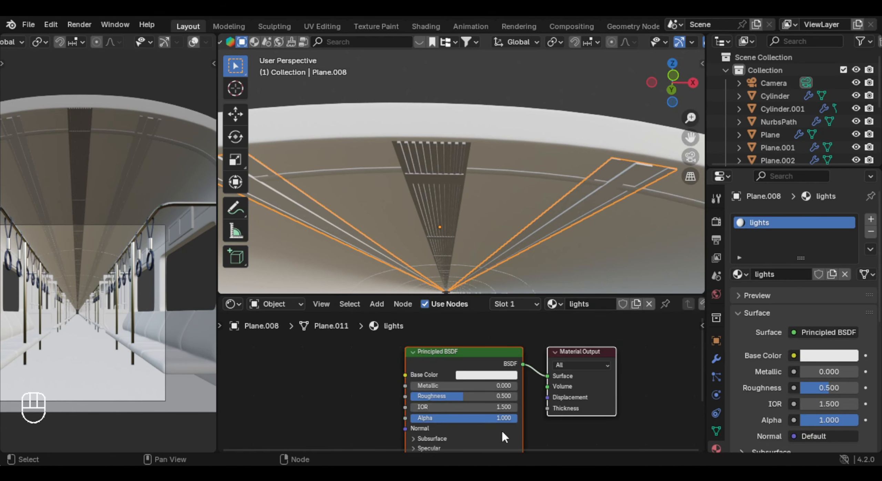
- Set the Transmission weight of the lights material to 0.5
{"action": "middle_click_drag", "start_coordinate": [495, 434], "coordinate": [496, 370]}
{"action": "left_click", "coordinate": [465, 394]}
{"action": "middle_click_drag", "start_coordinate": [465, 407], "coordinate": [469, 385]}
{"action": "left_click", "coordinate": [469, 385]}
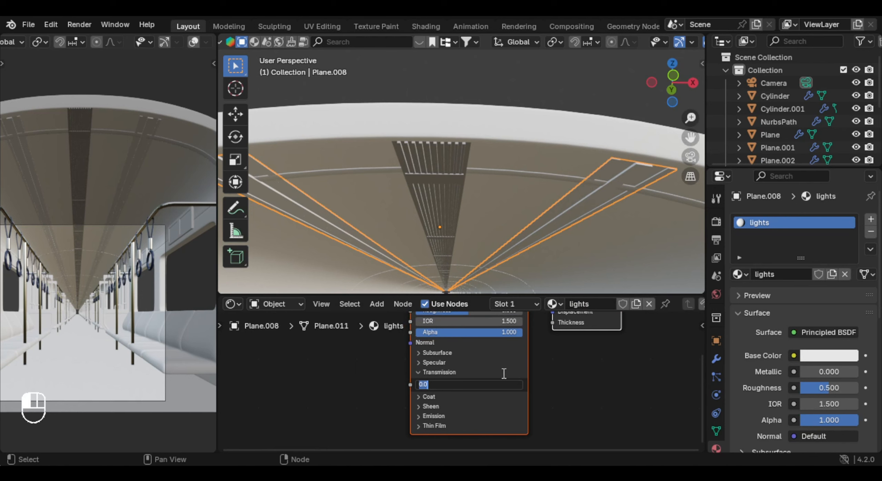
{"action": "type", "text": ".5"}
{"action": "key", "text": "Return"}
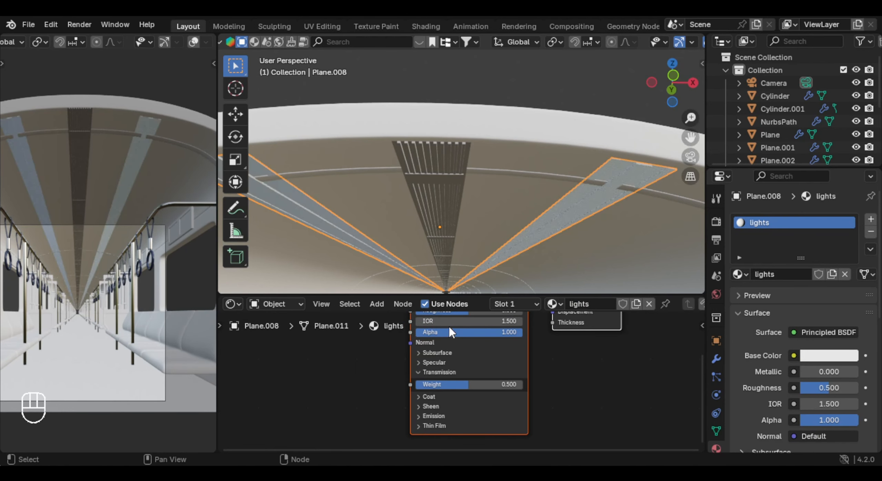
- Try Emission strengths of 0.2 and 0.02 on the lights material, and return the strength to 0
{"action": "scroll", "coordinate": [448, 325], "scroll_direction": "up", "scroll_amount": 1}
{"action": "middle_click_drag", "start_coordinate": [483, 352], "coordinate": [482, 403]}
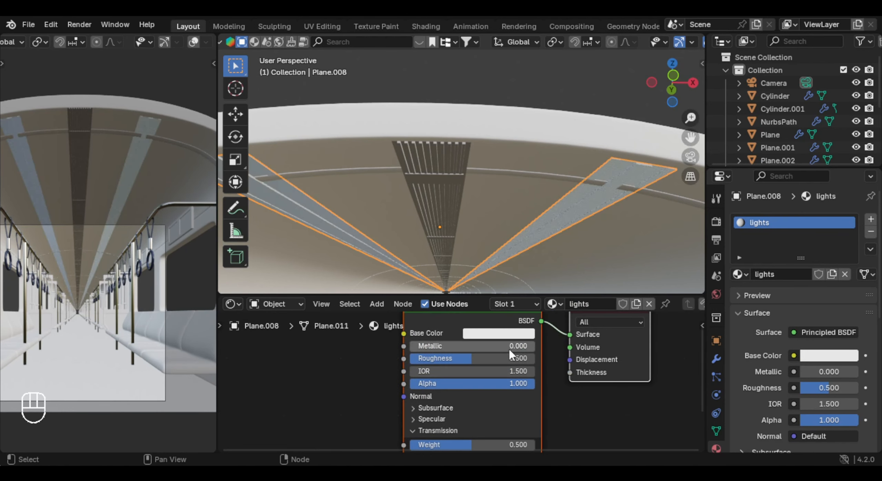
{"action": "middle_click_drag", "start_coordinate": [465, 440], "coordinate": [467, 337]}
{"action": "left_click", "coordinate": [444, 380]}
{"action": "middle_click_drag", "start_coordinate": [485, 389], "coordinate": [485, 381]}
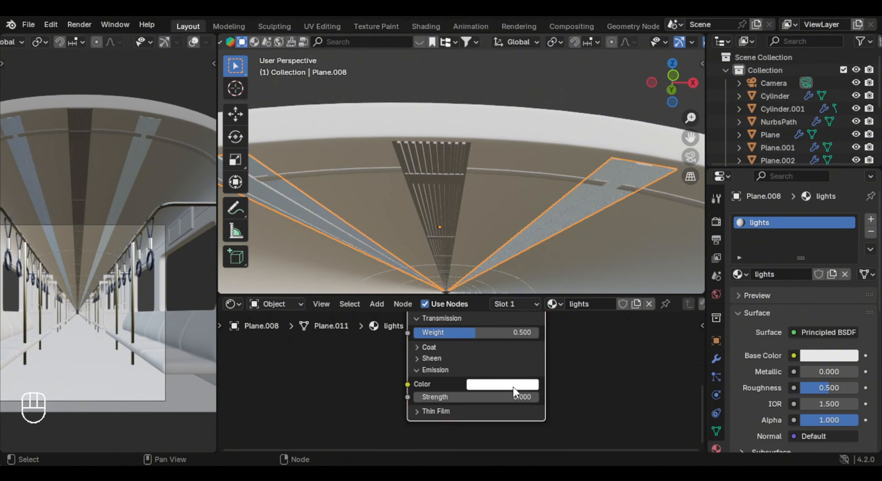
{"action": "left_click", "coordinate": [517, 396]}
{"action": "key", "text": "Return"}
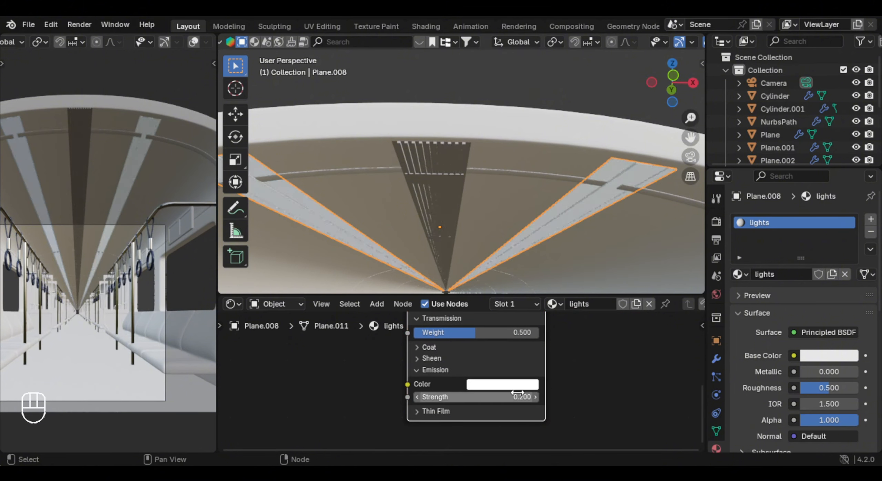
{"action": "left_click", "coordinate": [519, 394]}
{"action": "type", "text": ".02"}
{"action": "key", "text": "Return"}
{"action": "left_click", "coordinate": [503, 396]}
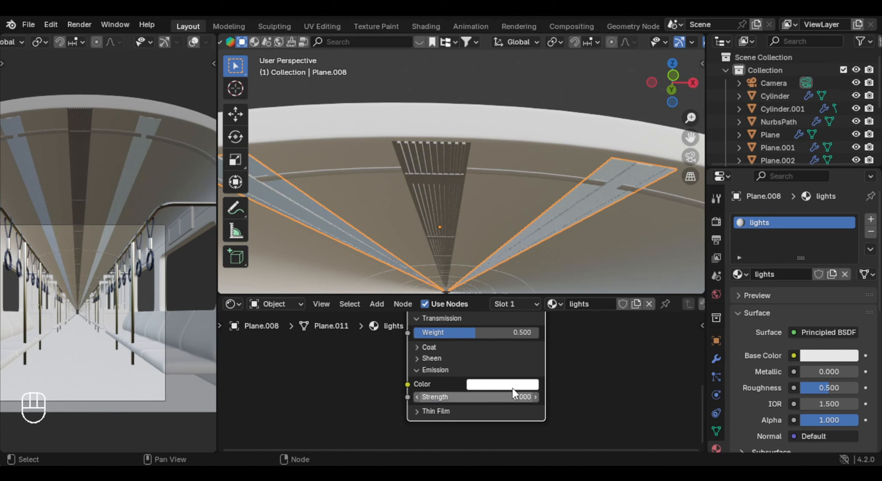
- Raise the brightness value of the lights material's base color
{"action": "scroll", "coordinate": [514, 390], "scroll_direction": "up", "scroll_amount": 5, "text": "shift"}
{"action": "left_click", "coordinate": [489, 339]}
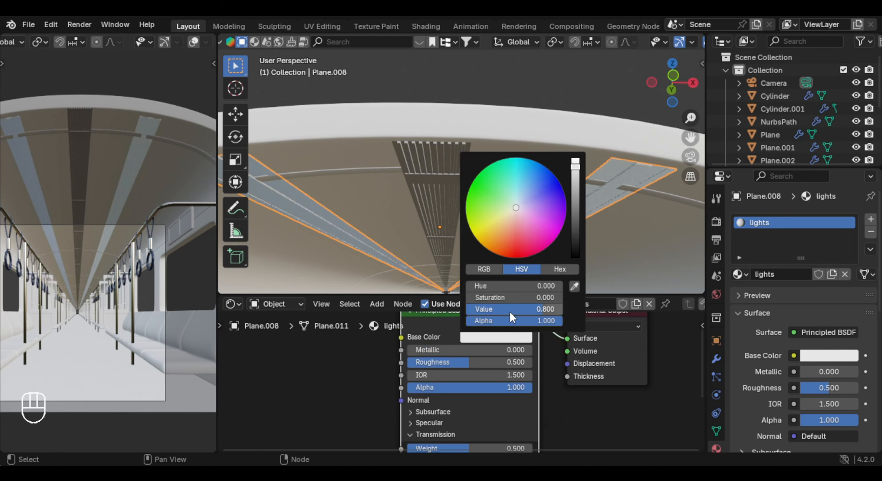
{"action": "left_click_drag", "start_coordinate": [510, 312], "coordinate": [532, 312]}
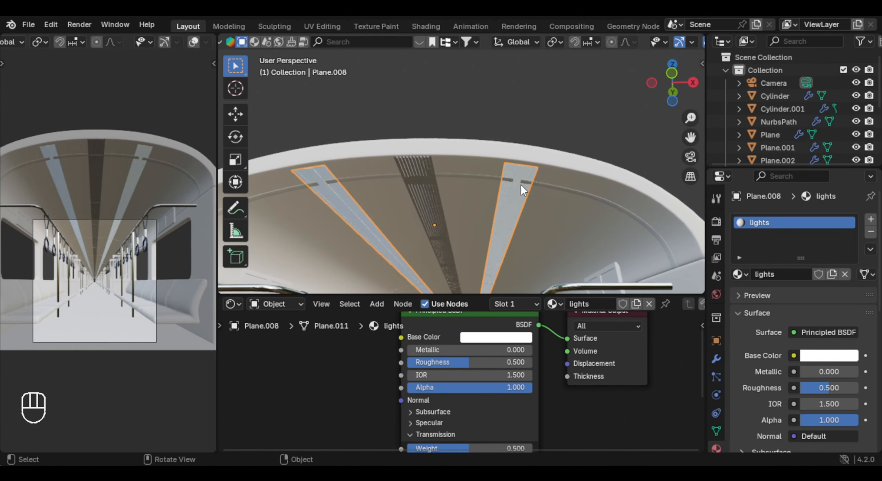
- Assign the vent strip's existing light grey Material.002 to the curved ribs across the ceiling
{"action": "left_click", "coordinate": [476, 177]}
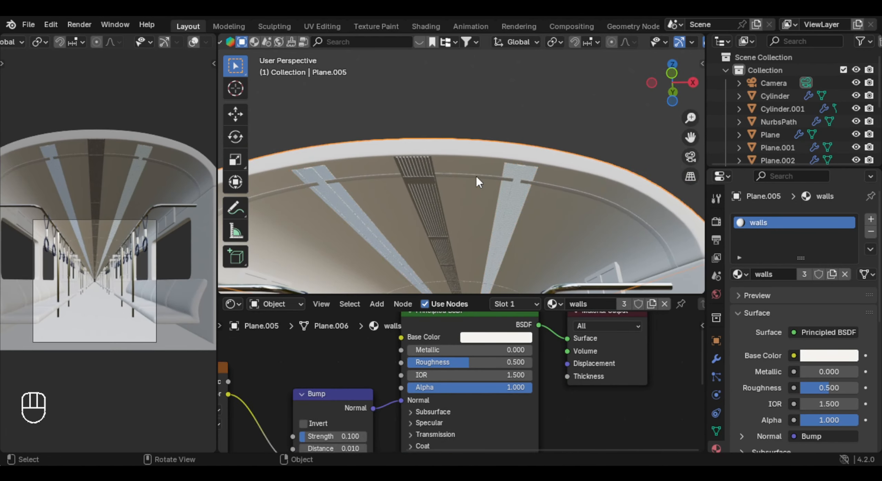
{"action": "middle_click_drag", "start_coordinate": [476, 176], "coordinate": [491, 192], "text": "shift"}
{"action": "left_click", "coordinate": [454, 198]}
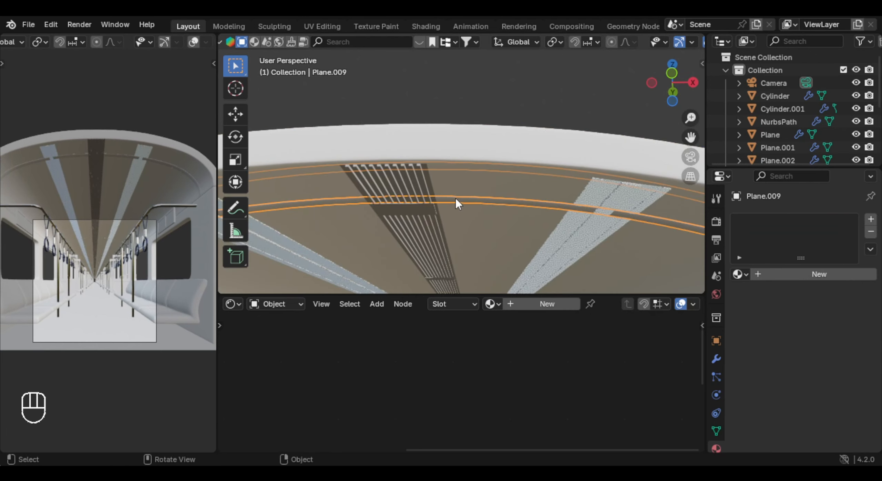
{"action": "left_click", "coordinate": [491, 304]}
{"action": "left_click", "coordinate": [548, 192]}
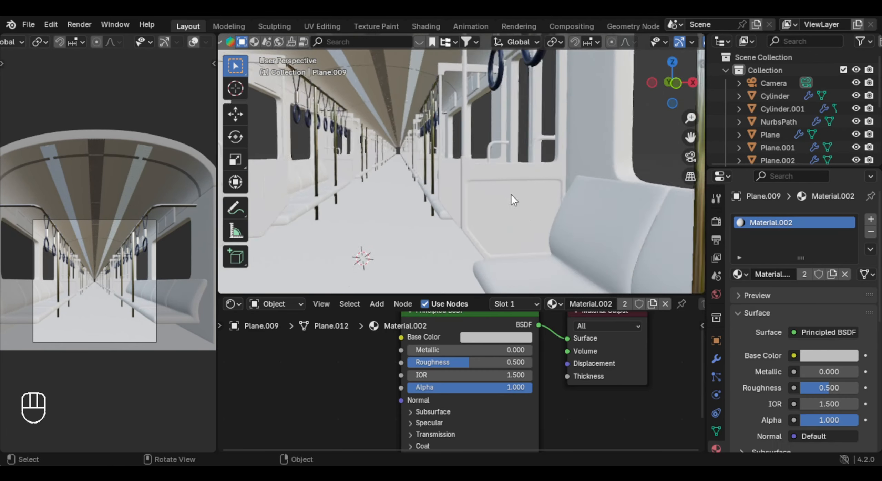
{"action": "scroll", "coordinate": [511, 194], "scroll_direction": "up", "scroll_amount": 2}
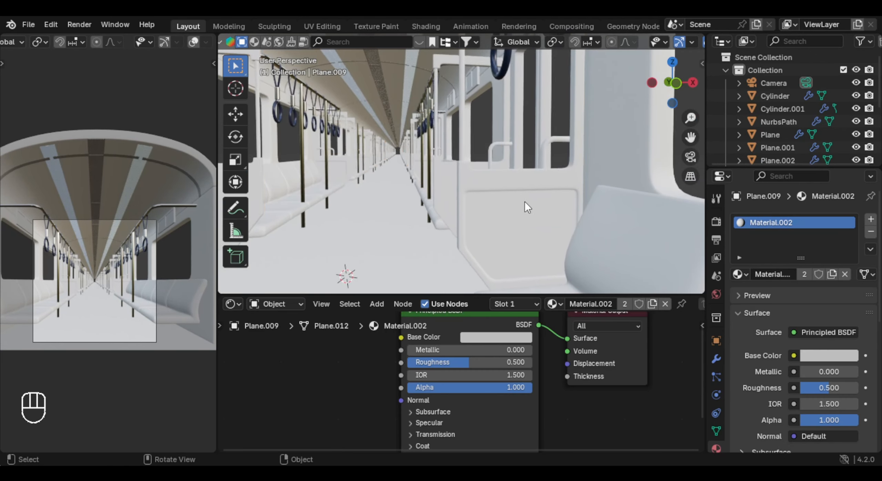
- Give the partition panels beside the seats a new material with Metallic set to 1
{"action": "left_click", "coordinate": [525, 203]}
{"action": "left_click", "coordinate": [529, 305]}
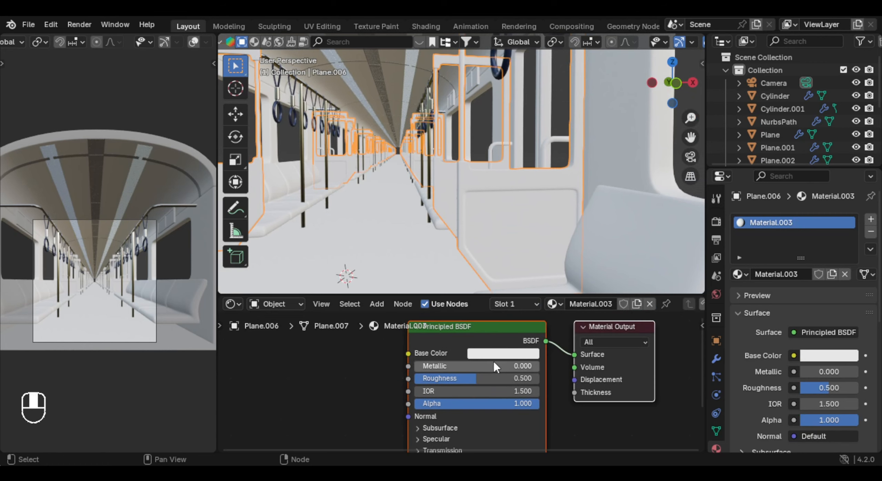
{"action": "left_click_drag", "start_coordinate": [430, 366], "coordinate": [551, 366]}
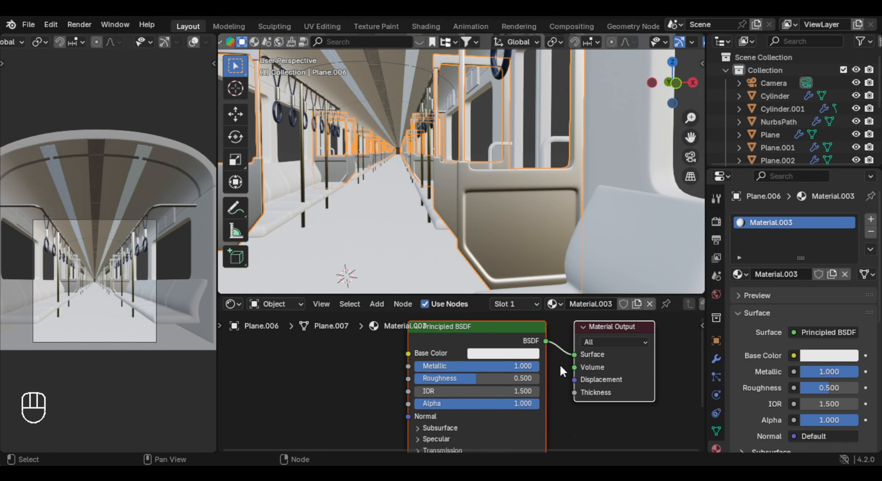
{"action": "left_click", "coordinate": [503, 353]}
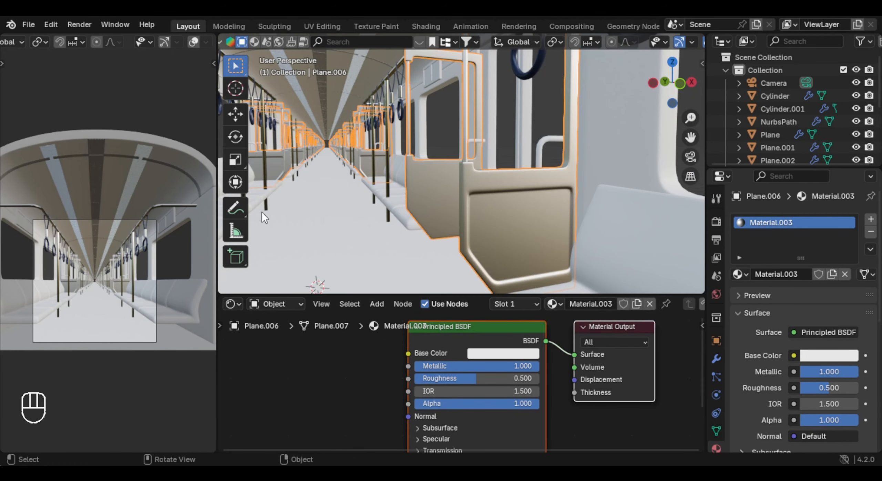
{"action": "middle_click_drag", "start_coordinate": [261, 212], "coordinate": [447, 186], "text": "shift"}
{"action": "left_click", "coordinate": [531, 354]}
{"action": "left_click_drag", "start_coordinate": [582, 183], "coordinate": [583, 182]}
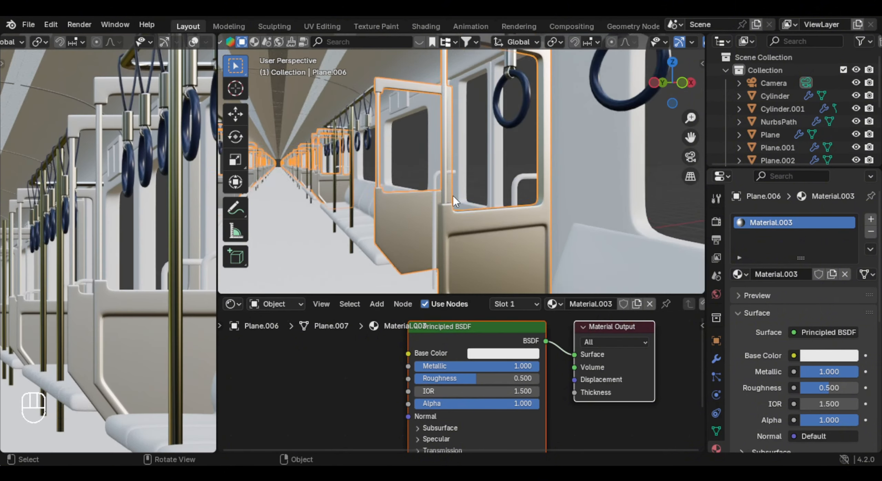
- Select the thin vertical poles of the partitions and assign them the existing metal material in a second slot
{"action": "middle_click_drag", "start_coordinate": [453, 196], "coordinate": [454, 212]}
{"action": "scroll", "coordinate": [446, 194], "scroll_direction": "up", "scroll_amount": 2}
{"action": "key", "text": "Tab"}
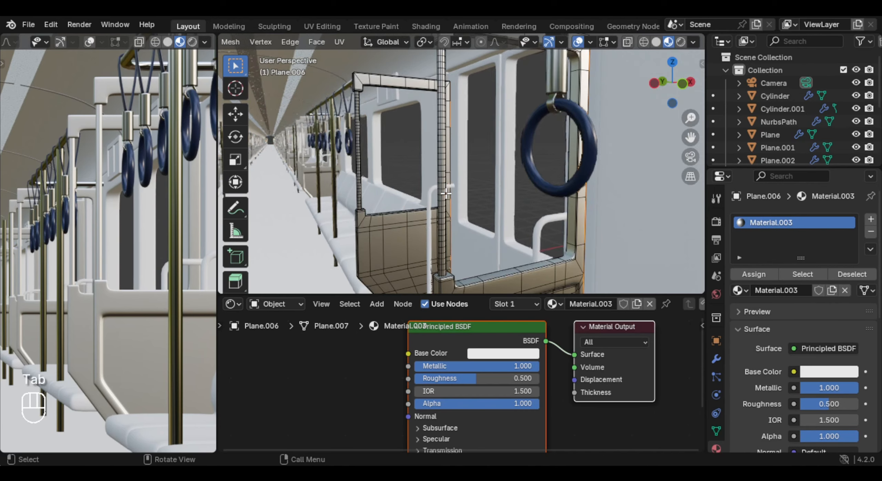
{"action": "key", "text": "l"}
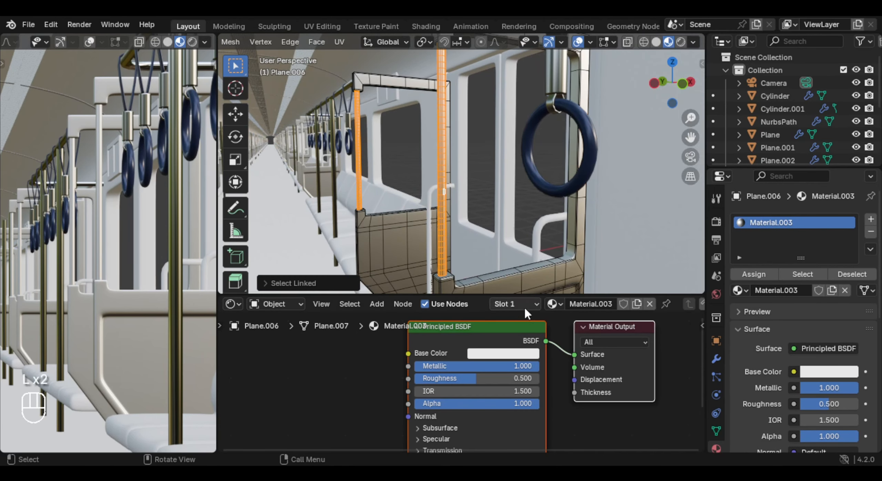
{"action": "left_click", "coordinate": [870, 219]}
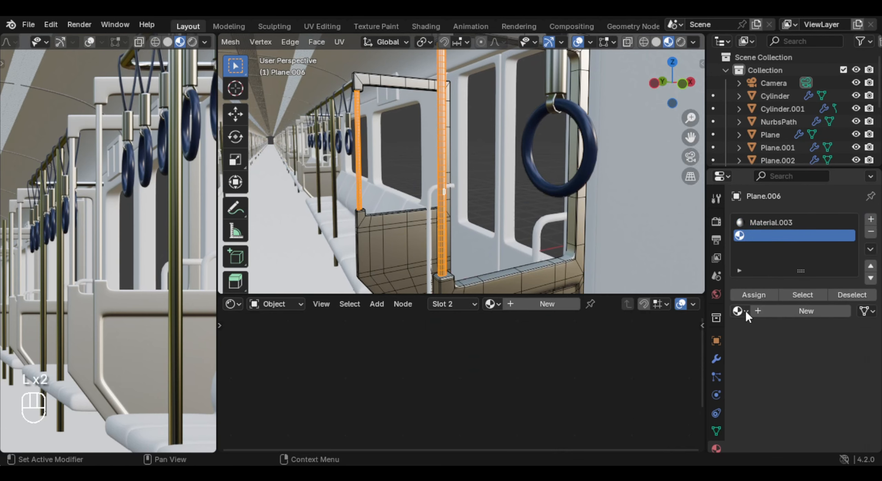
{"action": "left_click", "coordinate": [739, 311]}
{"action": "left_click", "coordinate": [686, 222]}
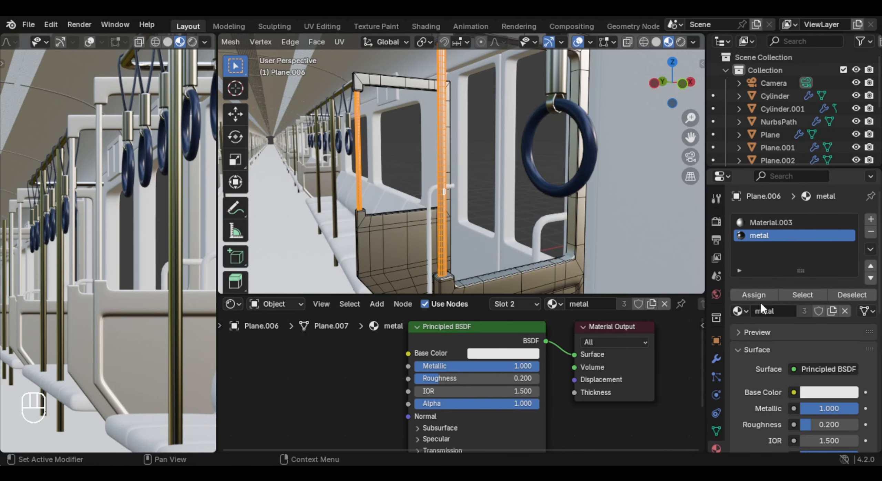
{"action": "left_click", "coordinate": [755, 297]}
{"action": "key", "text": "Tab"}
- Select the carriage doors and assign them the existing walls material
{"action": "middle_click_drag", "start_coordinate": [475, 204], "coordinate": [534, 185]}
{"action": "left_click", "coordinate": [505, 243]}
{"action": "middle_click_drag", "start_coordinate": [504, 243], "coordinate": [523, 234]}
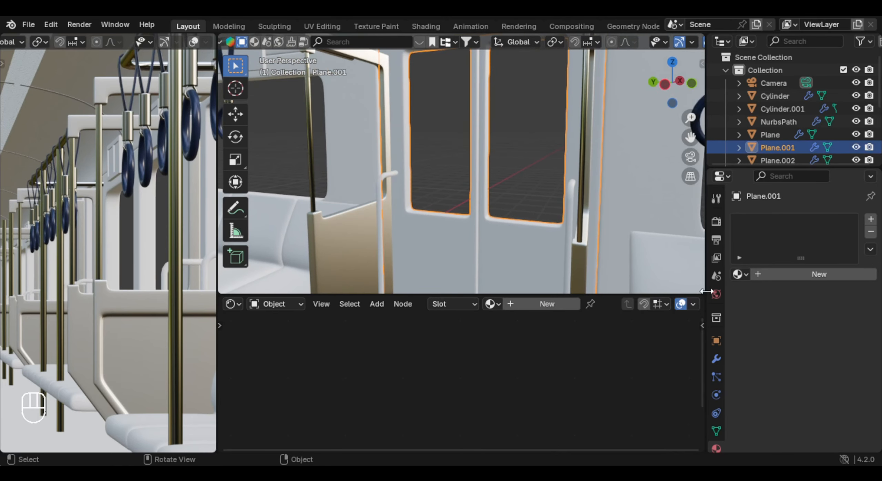
{"action": "left_click", "coordinate": [492, 304]}
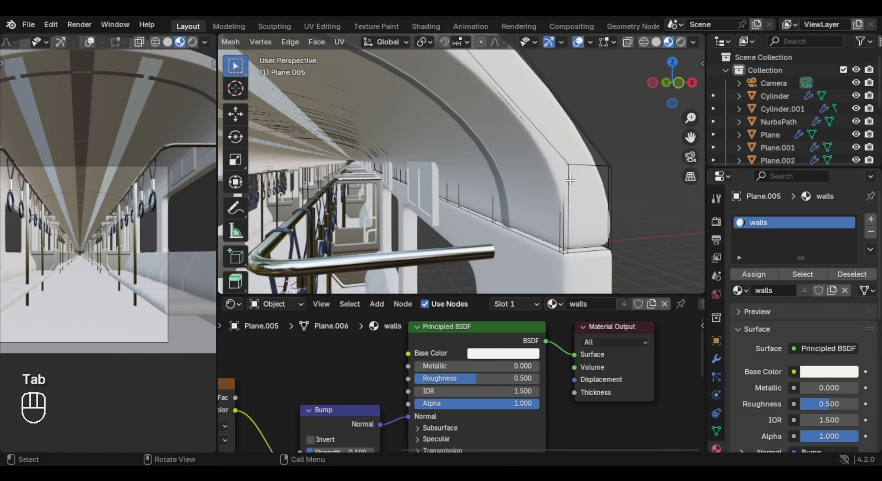
- Add a loop cut to the curved ceiling mesh, slid down close to its lower edge
{"action": "key", "text": "ctrl+r"}
{"action": "left_click", "coordinate": [586, 224]}
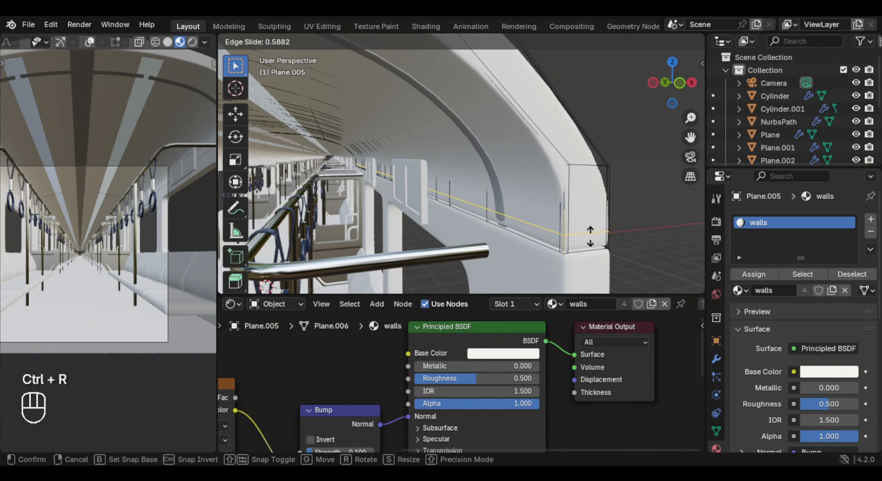
{"action": "left_click", "coordinate": [588, 243]}
{"action": "key", "text": "Tab"}
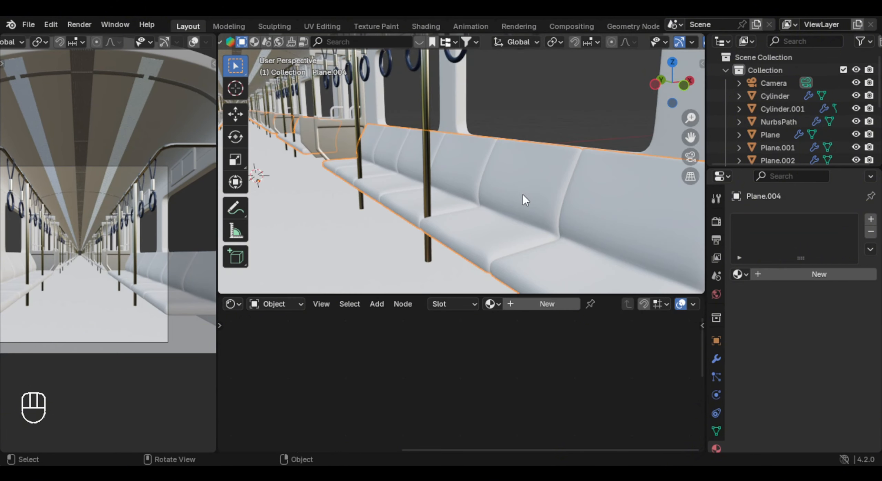
- Select the row of bench seats and create a new material for it
{"action": "middle_click_drag", "start_coordinate": [523, 194], "coordinate": [551, 188], "text": "shift"}
{"action": "scroll", "coordinate": [551, 189], "scroll_direction": "up", "scroll_amount": 3}
{"action": "left_click", "coordinate": [547, 307]}
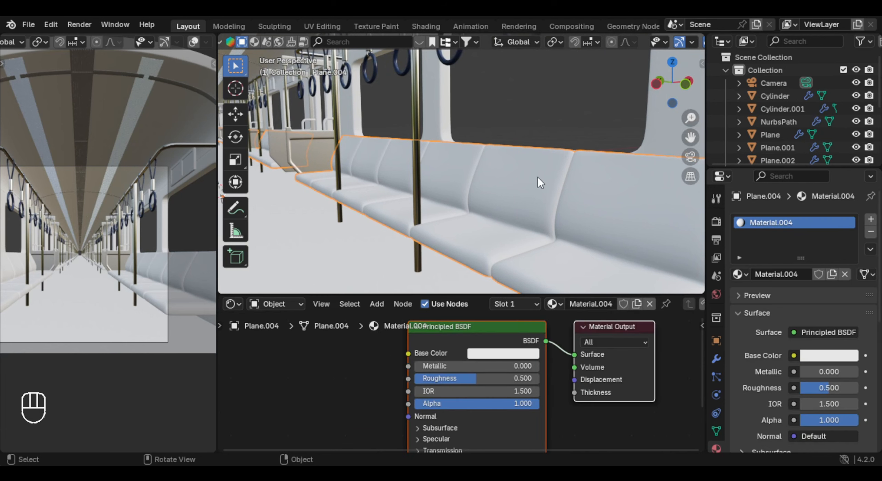
- Search the asset library for a material for the bench seats
{"action": "middle_click_drag", "start_coordinate": [310, 42], "coordinate": [485, 45]}
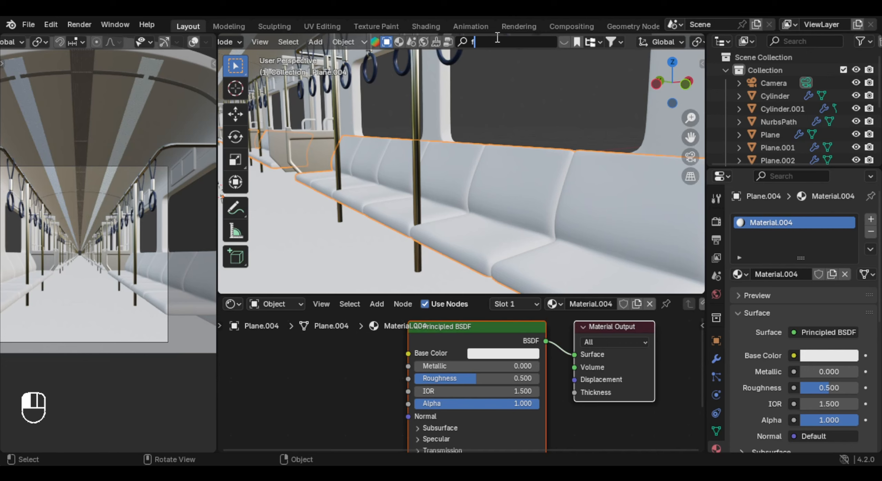
{"action": "type", "text": "c"}
{"action": "key", "text": "Return"}
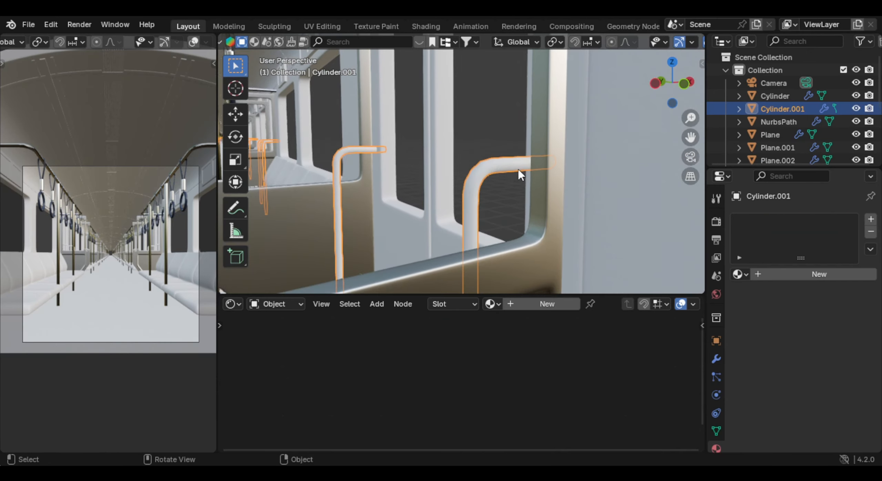
- Assign the existing metal material to the selected bent handrails beside the partitions
{"action": "scroll", "coordinate": [518, 170], "scroll_direction": "up", "scroll_amount": 3}
{"action": "left_click", "coordinate": [492, 304]}
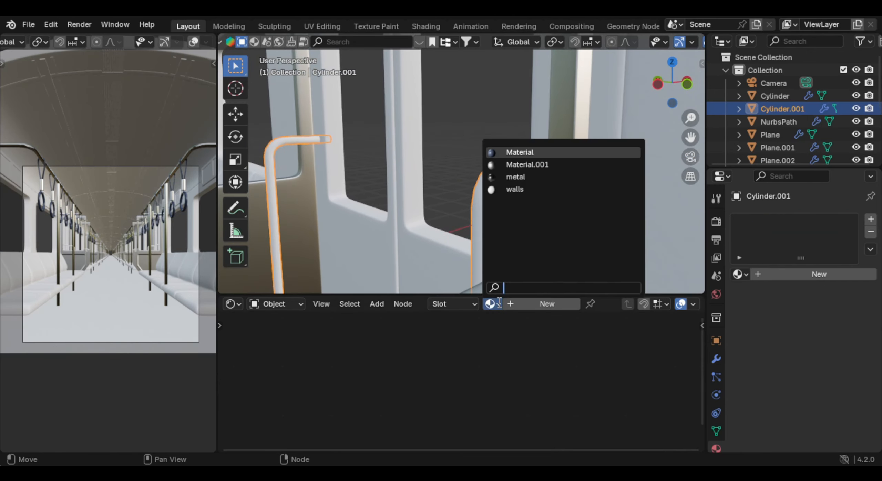
{"action": "left_click", "coordinate": [536, 180]}
{"action": "middle_click_drag", "start_coordinate": [533, 180], "coordinate": [534, 184]}
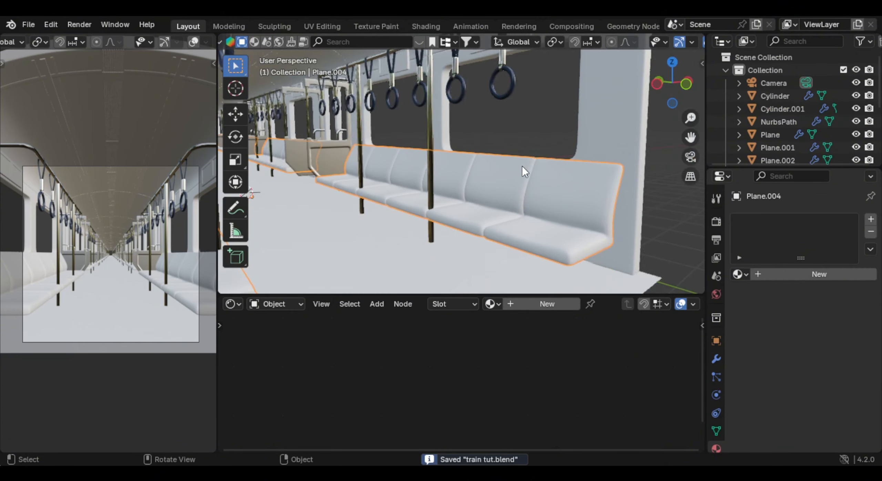
{"action": "middle_click_drag", "start_coordinate": [522, 166], "coordinate": [470, 131]}
- Search the asset library for blue fabric and apply the Blue Fabric material to the bench seats
{"action": "left_click", "coordinate": [512, 41]}
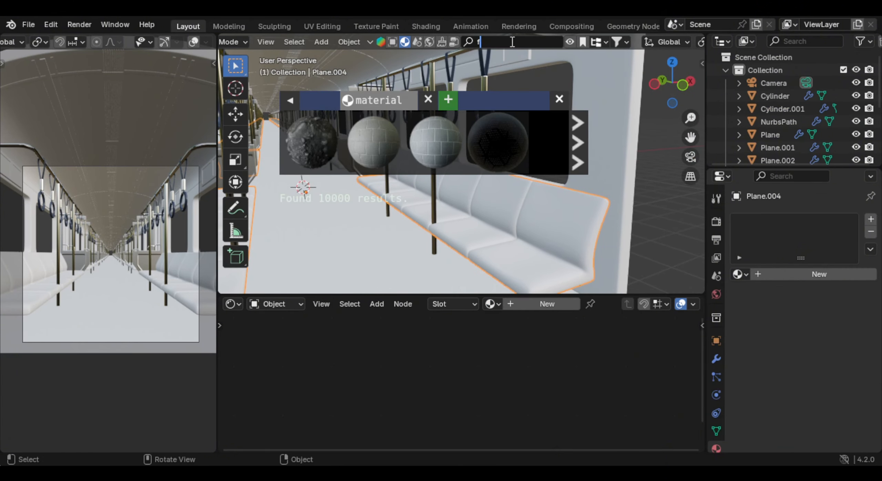
{"action": "type", "text": "fabri"}
{"action": "type", "text": "c"}
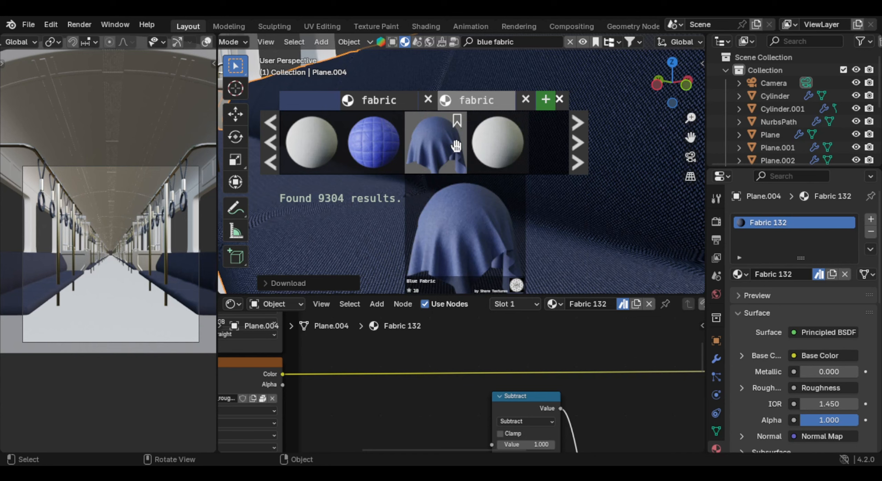
{"action": "left_click_drag", "start_coordinate": [435, 141], "coordinate": [487, 232]}
{"action": "mouse_move", "coordinate": [431, 145]}
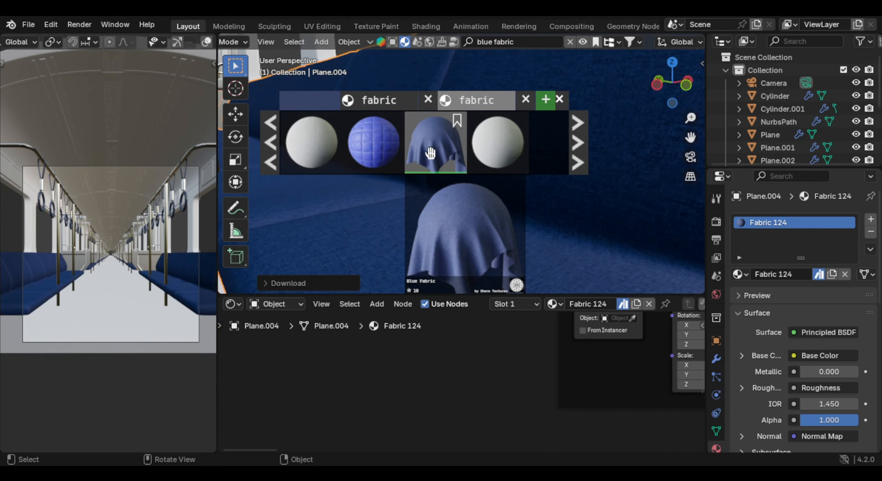
- Insert a Hue/Saturation/Value node between the seat fabric's base color texture and the Principled BSDF
{"action": "middle_click_drag", "start_coordinate": [600, 371], "coordinate": [372, 436]}
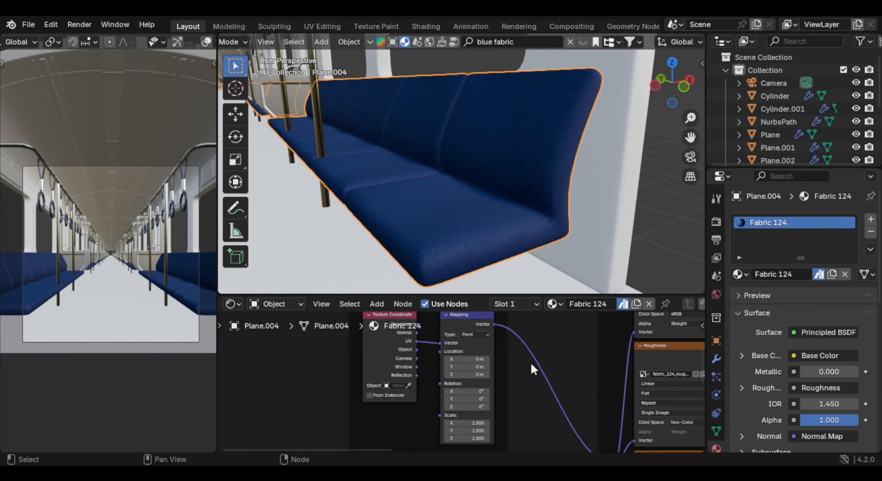
{"action": "middle_click_drag", "start_coordinate": [613, 337], "coordinate": [403, 393]}
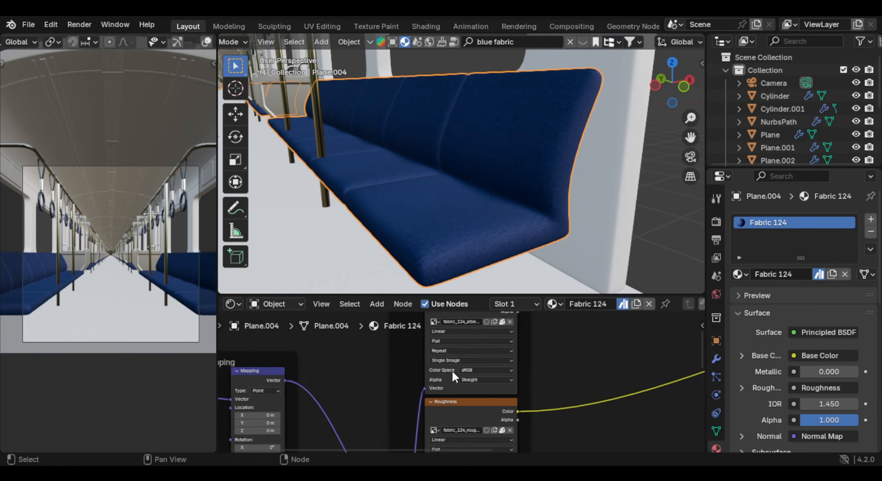
{"action": "middle_click_drag", "start_coordinate": [639, 331], "coordinate": [396, 416]}
{"action": "scroll", "coordinate": [470, 203], "scroll_direction": "down", "scroll_amount": 3}
{"action": "scroll", "coordinate": [469, 203], "scroll_direction": "up", "scroll_amount": 3}
{"action": "middle_click_drag", "start_coordinate": [508, 379], "coordinate": [460, 384]}
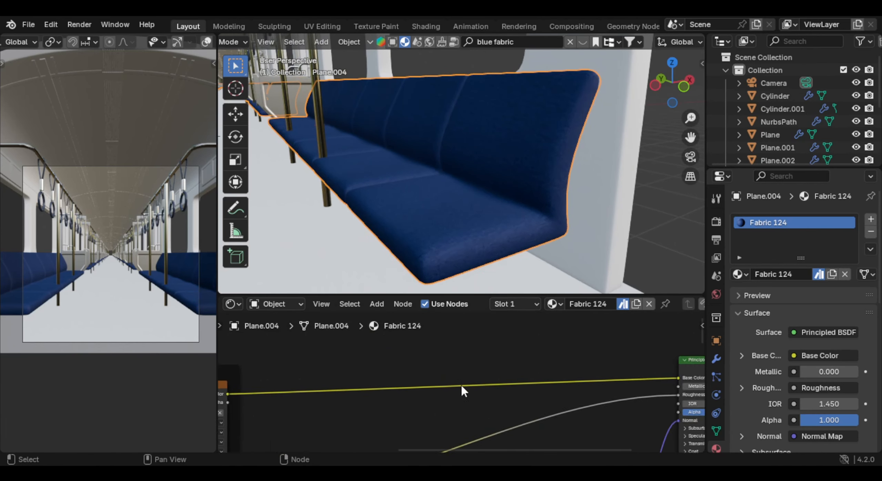
{"action": "scroll", "coordinate": [463, 379], "scroll_direction": "down", "scroll_amount": 3}
{"action": "scroll", "coordinate": [458, 361], "scroll_direction": "up", "scroll_amount": 2}
{"action": "key", "text": "shift+a"}
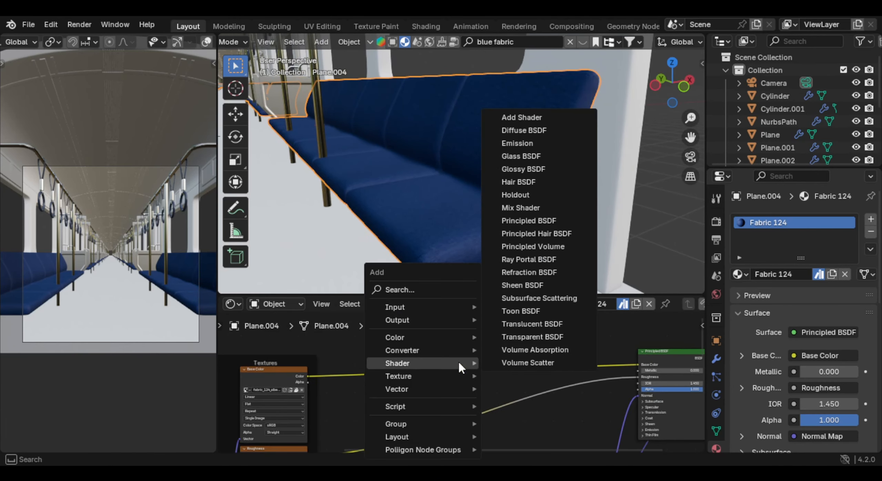
{"action": "type", "text": "hue"}
{"action": "key", "text": "Return"}
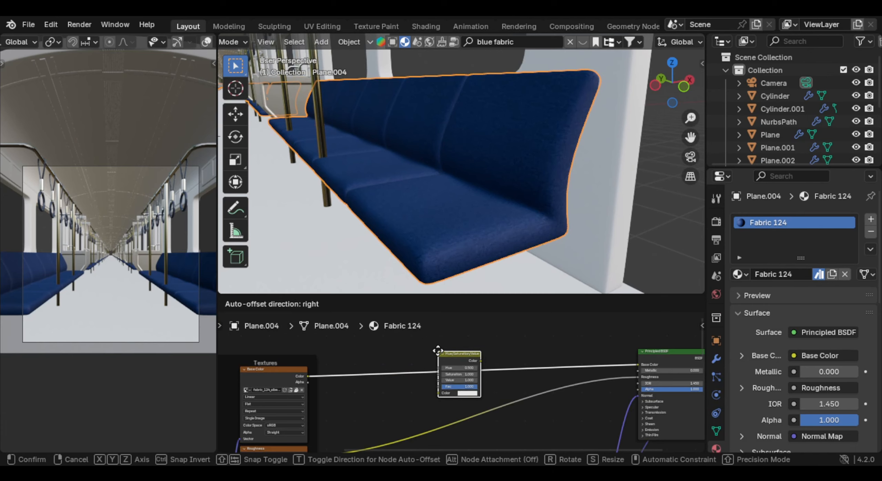
{"action": "left_click", "coordinate": [462, 369]}
- Set the seat fabric's Hue/Saturation/Value node to a saturation of 0.6 and a value of 1.7
{"action": "scroll", "coordinate": [476, 380], "scroll_direction": "up", "scroll_amount": 4}
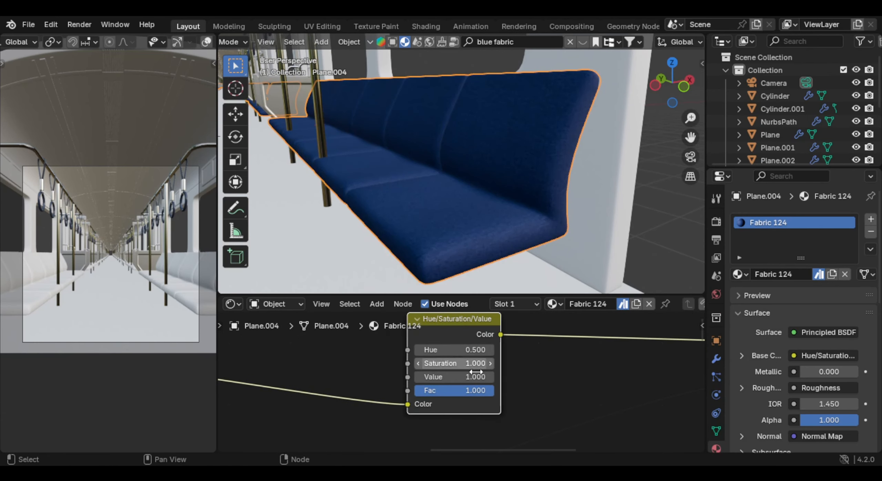
{"action": "left_click_drag", "start_coordinate": [485, 403], "coordinate": [485, 402]}
{"action": "left_click", "coordinate": [406, 383]}
{"action": "left_click", "coordinate": [406, 384]}
{"action": "left_click", "coordinate": [406, 383]}
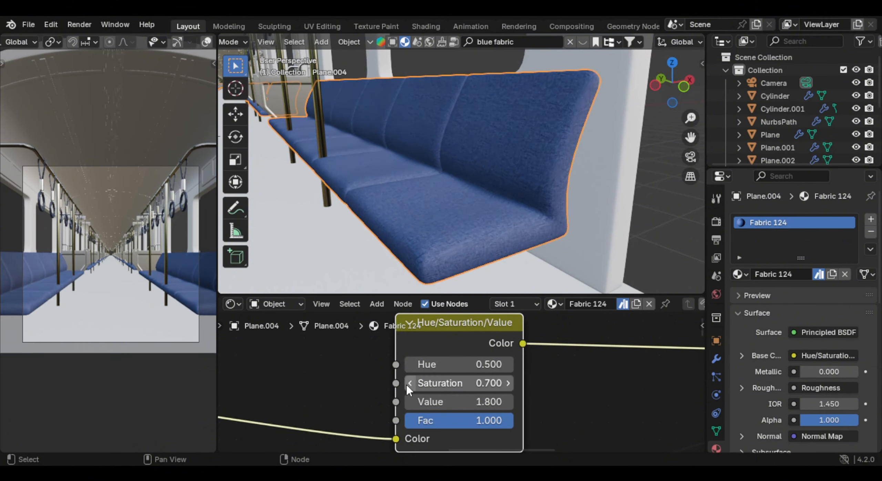
{"action": "left_click", "coordinate": [406, 384]}
{"action": "left_click", "coordinate": [406, 383]}
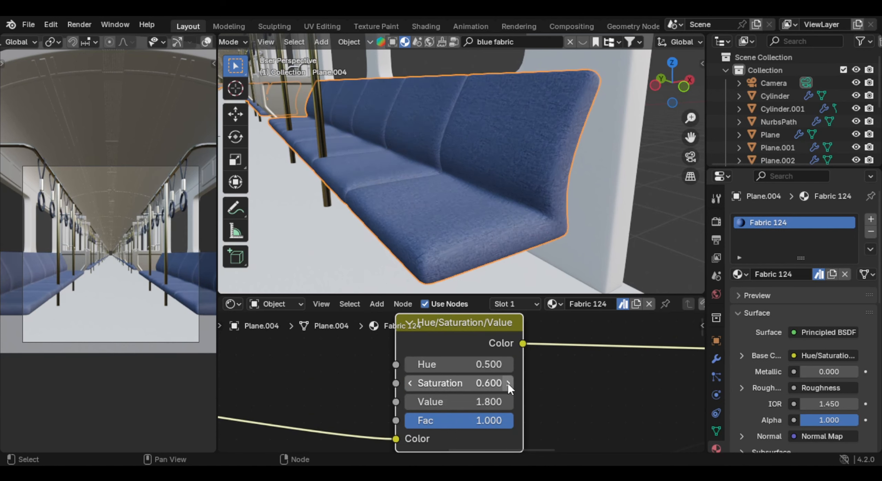
{"action": "left_click", "coordinate": [406, 383]}
{"action": "left_click", "coordinate": [609, 388]}
{"action": "left_click", "coordinate": [408, 402]}
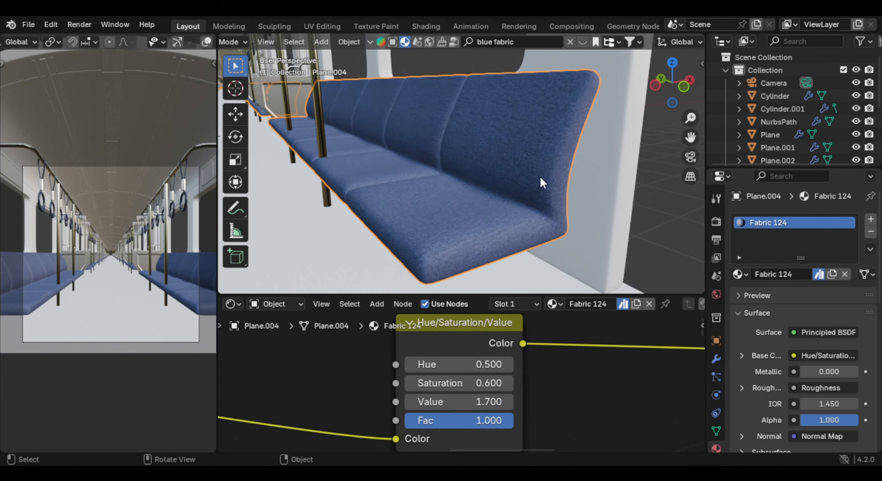
{"action": "middle_click_drag", "start_coordinate": [540, 178], "coordinate": [531, 181]}
{"action": "middle_click_drag", "start_coordinate": [492, 77], "coordinate": [519, 134]}
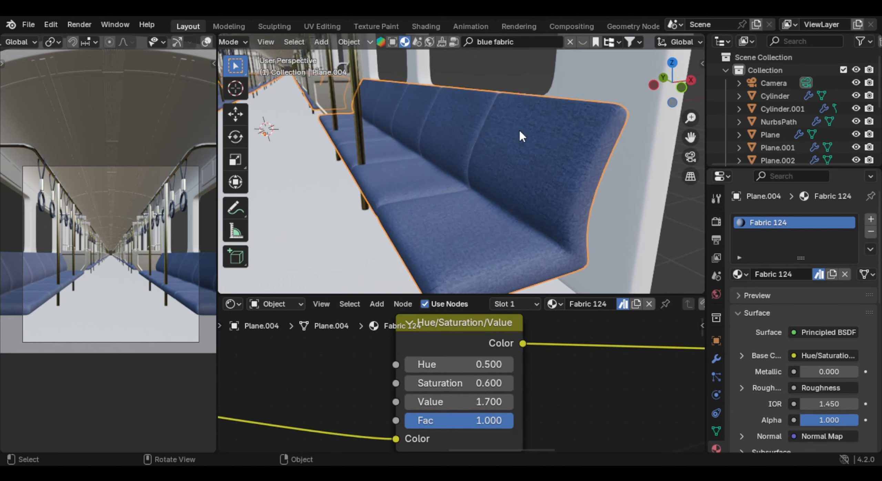
{"action": "left_click", "coordinate": [409, 364]}
{"action": "left_click", "coordinate": [508, 365]}
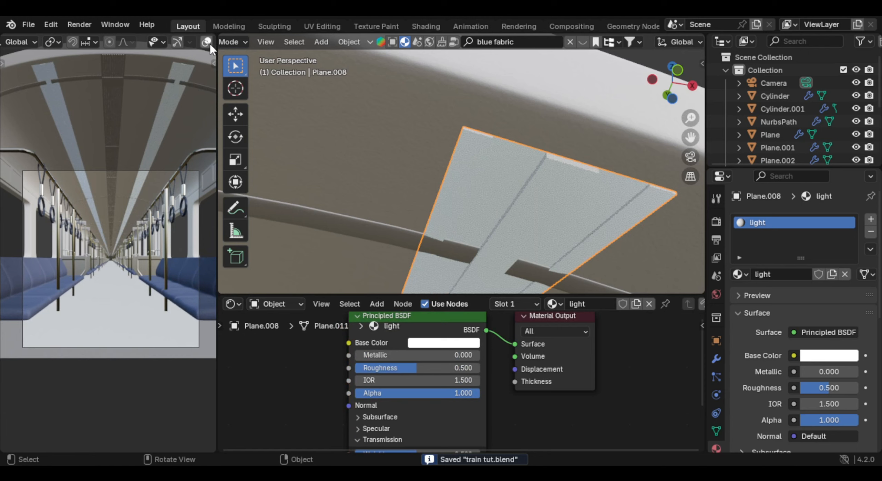
- Switch the camera view to rendered shading
{"action": "scroll", "coordinate": [208, 43], "scroll_direction": "down", "scroll_amount": 5}
{"action": "left_click", "coordinate": [196, 42]}
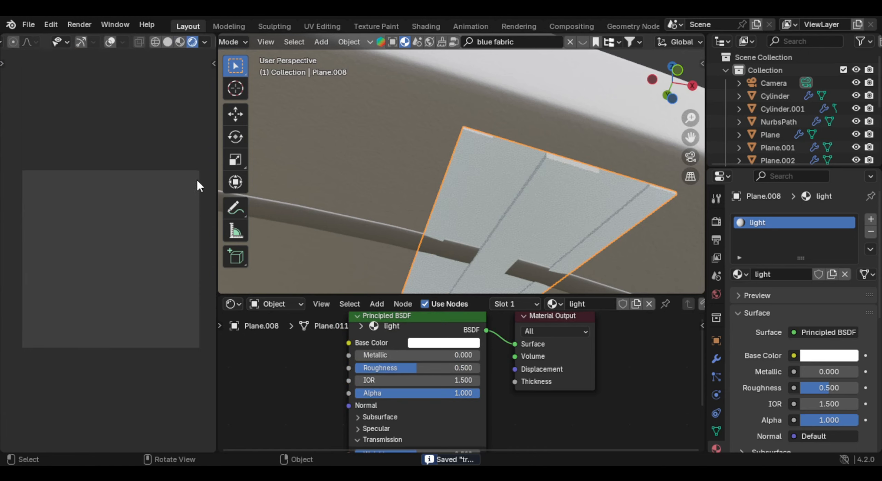
{"action": "scroll", "coordinate": [511, 163], "scroll_direction": "down", "scroll_amount": 9}
- Use an Environment Texture as the world background color and load the kloofendal_48 sky image into it
{"action": "middle_click_drag", "start_coordinate": [511, 162], "coordinate": [508, 199]}
{"action": "scroll", "coordinate": [508, 198], "scroll_direction": "down", "scroll_amount": 6}
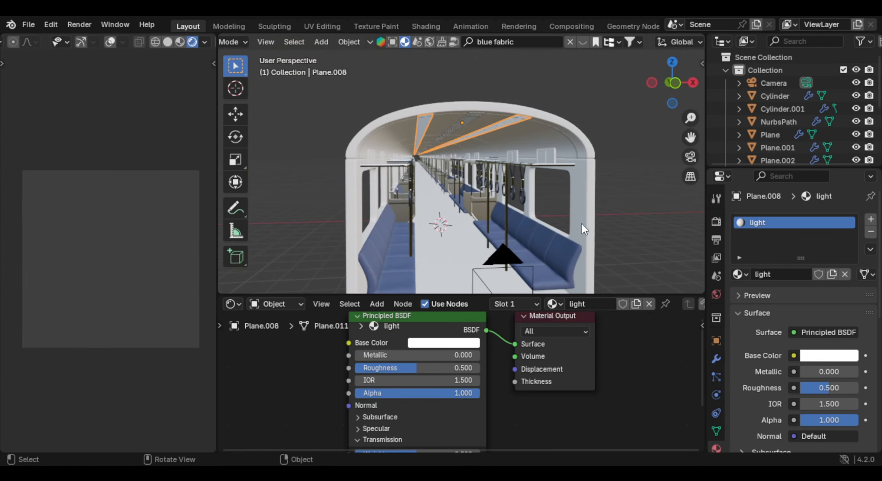
{"action": "left_click", "coordinate": [717, 295]}
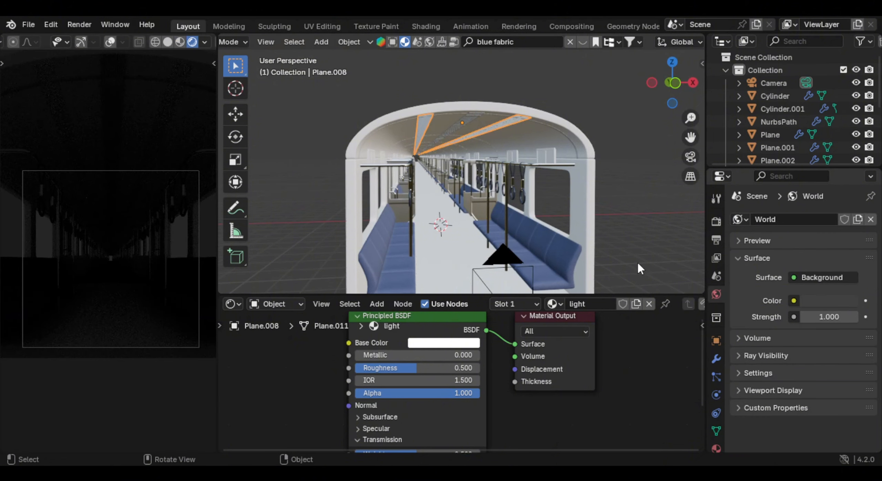
{"action": "left_click", "coordinate": [793, 301]}
{"action": "left_click", "coordinate": [502, 158]}
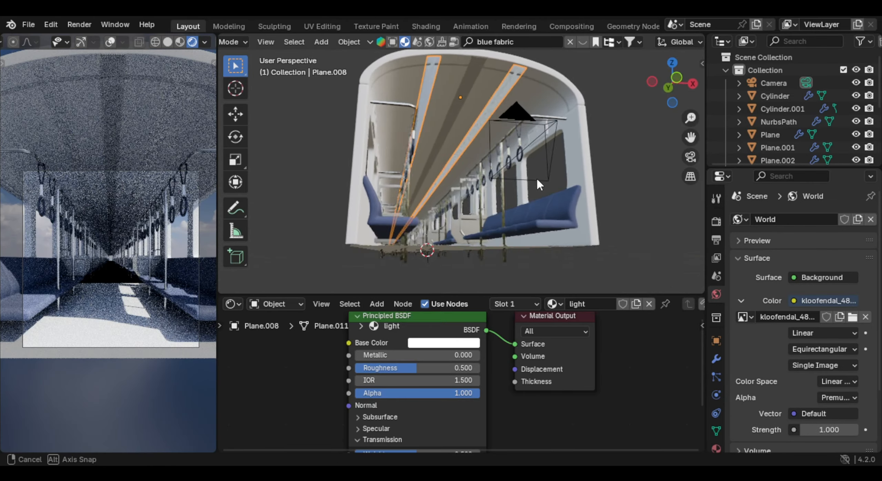
{"action": "middle_click_drag", "start_coordinate": [536, 177], "coordinate": [510, 201]}
- Examine the sky-lit carriage from outside and inside in the rendered view
{"action": "middle_click_drag", "start_coordinate": [67, 249], "coordinate": [127, 222]}
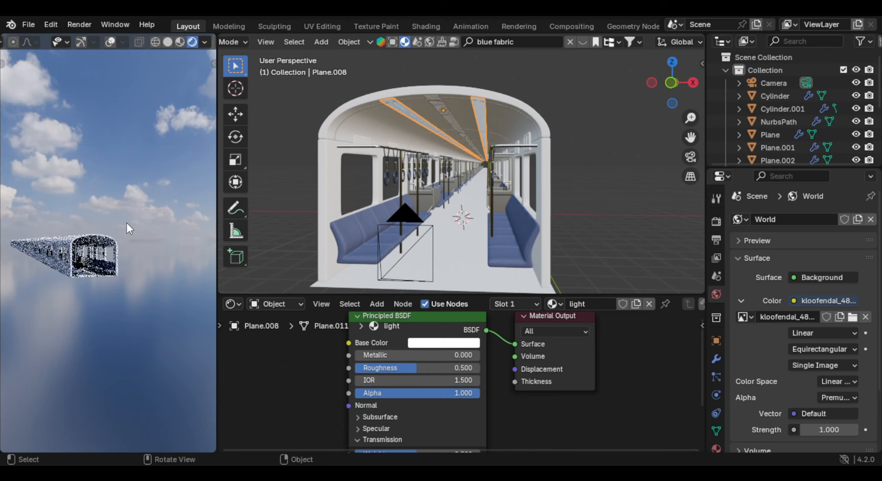
{"action": "middle_click_drag", "start_coordinate": [82, 243], "coordinate": [87, 234], "text": "shift"}
{"action": "middle_click_drag", "start_coordinate": [88, 234], "coordinate": [69, 249]}
{"action": "scroll", "coordinate": [90, 253], "scroll_direction": "up", "scroll_amount": 2}
{"action": "middle_click_drag", "start_coordinate": [100, 257], "coordinate": [150, 309], "text": "shift"}
{"action": "scroll", "coordinate": [122, 244], "scroll_direction": "up", "scroll_amount": 5}
{"action": "scroll", "coordinate": [155, 265], "scroll_direction": "up", "scroll_amount": 3}
{"action": "scroll", "coordinate": [144, 289], "scroll_direction": "up", "scroll_amount": 2}
{"action": "scroll", "coordinate": [150, 309], "scroll_direction": "up", "scroll_amount": 1}
{"action": "mouse_move", "coordinate": [151, 308]}
{"action": "middle_mouse_down"}
{"action": "mouse_move", "coordinate": [197, 280]}
{"action": "mouse_move", "coordinate": [51, 245]}
{"action": "mouse_move", "coordinate": [53, 227]}
{"action": "mouse_move", "coordinate": [136, 301]}
{"action": "middle_mouse_up"}
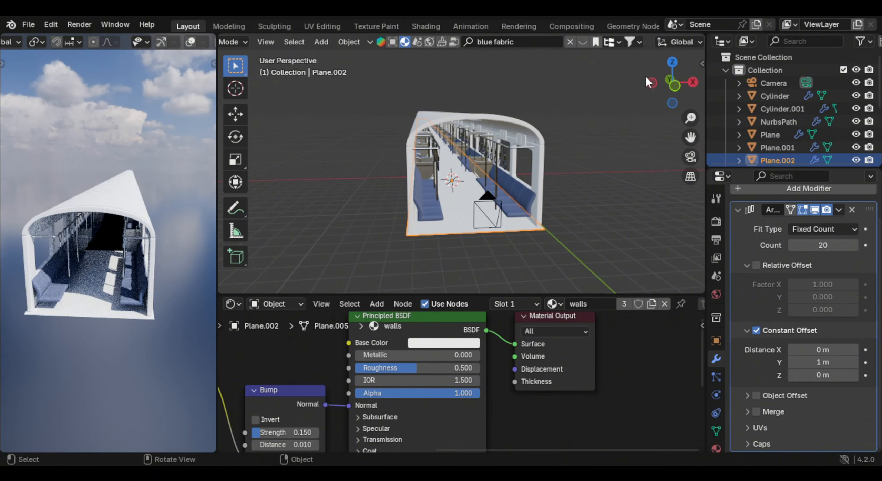
{"action": "scroll", "coordinate": [542, 146], "scroll_direction": "up", "scroll_amount": 6}
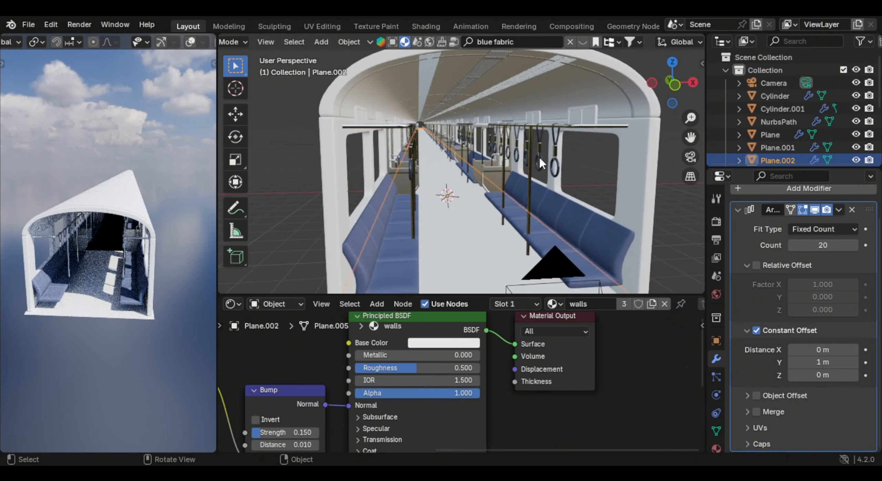
{"action": "scroll", "coordinate": [578, 50], "scroll_direction": "down", "scroll_amount": 3}
- Turn on the Face Orientation overlay in the modeling viewport
{"action": "middle_click_drag", "start_coordinate": [578, 50], "coordinate": [524, 51]}
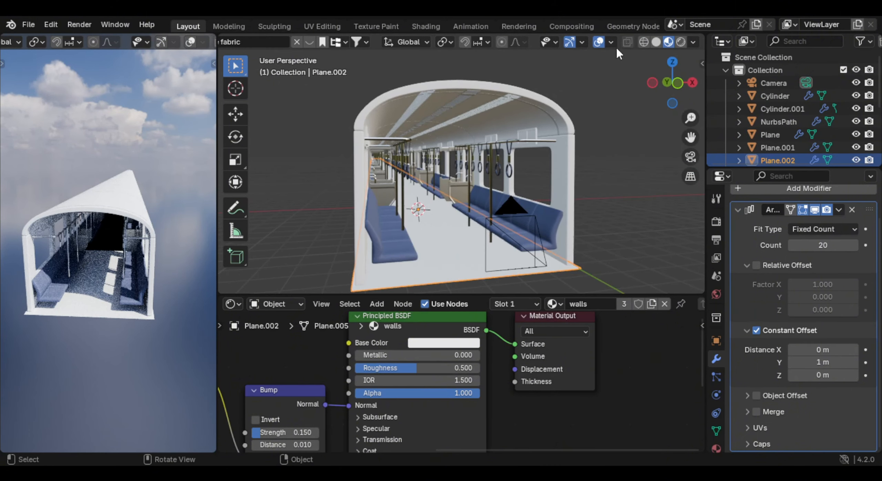
{"action": "left_click", "coordinate": [611, 43]}
{"action": "left_click", "coordinate": [556, 292]}
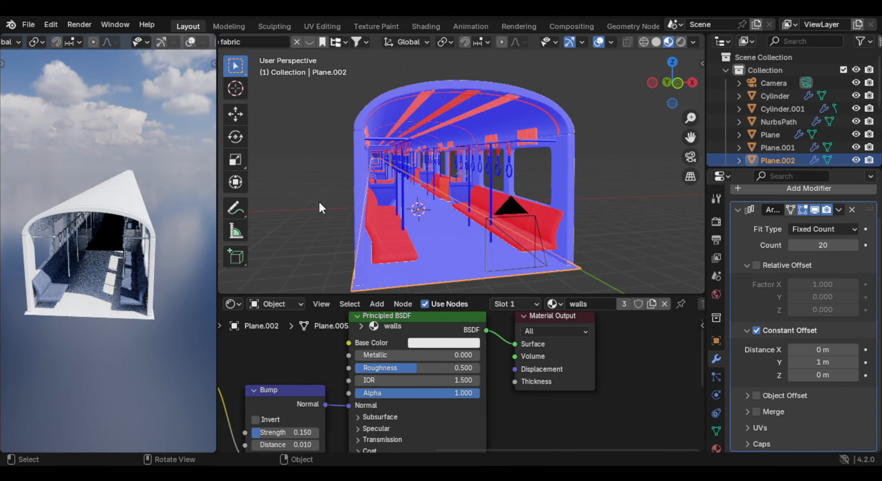
- Inspect the bench seats' face orientation and select their entire mesh in Edit Mode
{"action": "middle_click_drag", "start_coordinate": [318, 200], "coordinate": [485, 203]}
{"action": "scroll", "coordinate": [459, 197], "scroll_direction": "up", "scroll_amount": 4}
{"action": "scroll", "coordinate": [492, 239], "scroll_direction": "up", "scroll_amount": 2}
{"action": "middle_click_drag", "start_coordinate": [492, 240], "coordinate": [496, 181], "text": "shift"}
{"action": "scroll", "coordinate": [474, 190], "scroll_direction": "up", "scroll_amount": 4}
{"action": "scroll", "coordinate": [485, 210], "scroll_direction": "down", "scroll_amount": 2}
{"action": "left_click", "coordinate": [496, 181]}
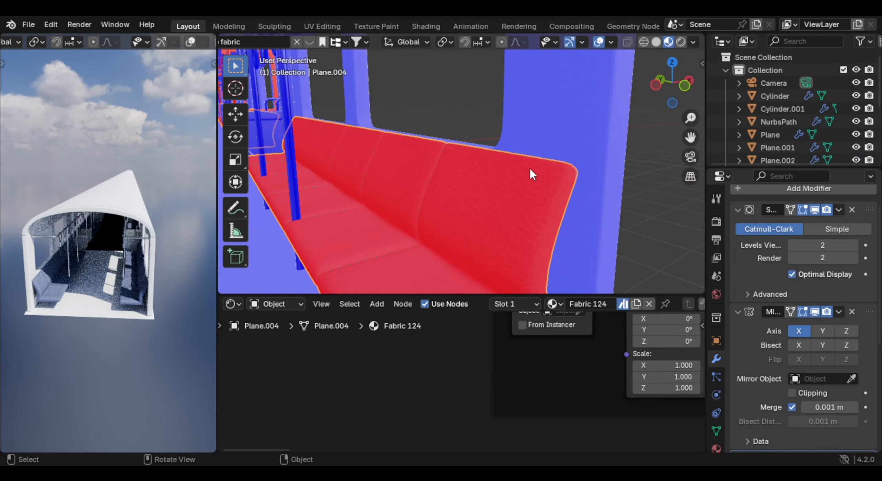
{"action": "key", "text": "Tab"}
{"action": "key", "text": "a"}
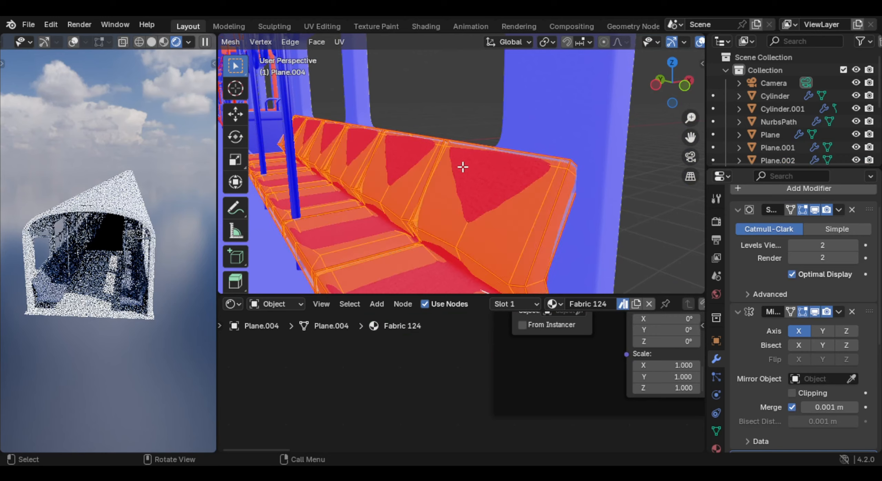
{"action": "middle_click_drag", "start_coordinate": [463, 167], "coordinate": [345, 113]}
{"action": "scroll", "coordinate": [431, 157], "scroll_direction": "down", "scroll_amount": 2}
{"action": "key", "text": "Tab"}
{"action": "left_click", "coordinate": [344, 114]}
{"action": "key", "text": "Tab"}
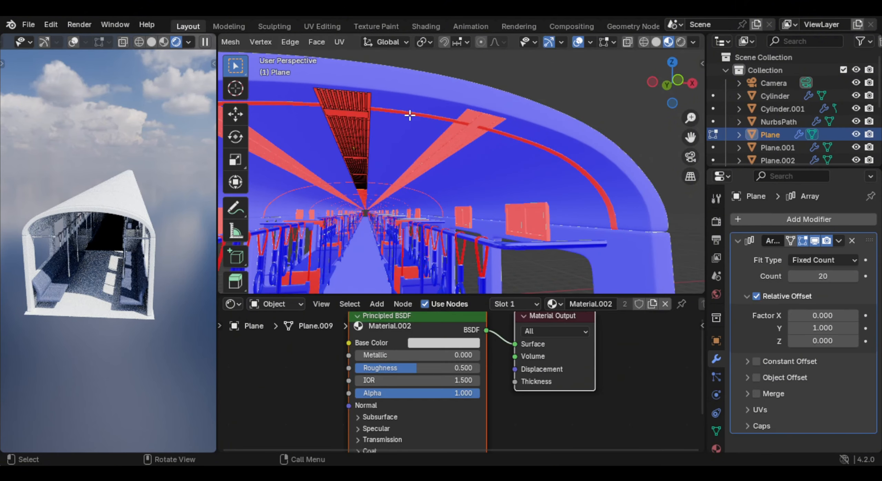
{"action": "key", "text": "Tab"}
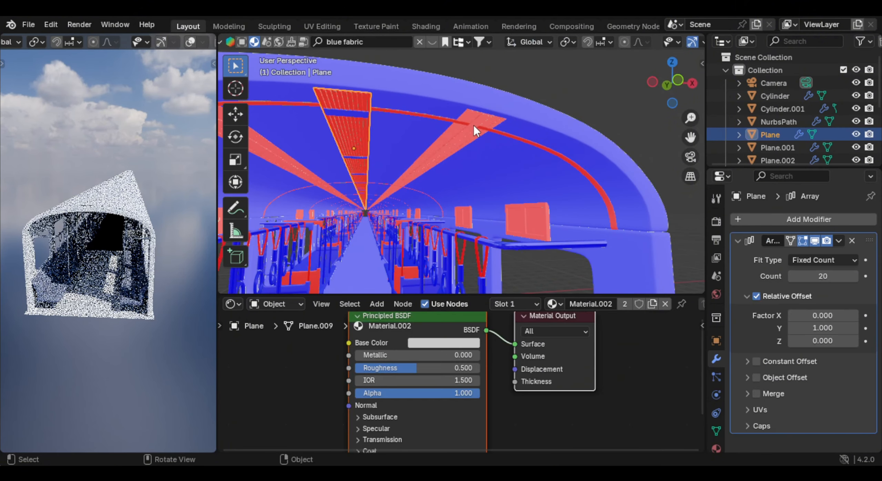
- Recalculate the normals of the ceiling light panels on both sides of the central vent
{"action": "left_click", "coordinate": [467, 136]}
{"action": "key", "text": "Tab"}
{"action": "key", "text": "shift+n"}
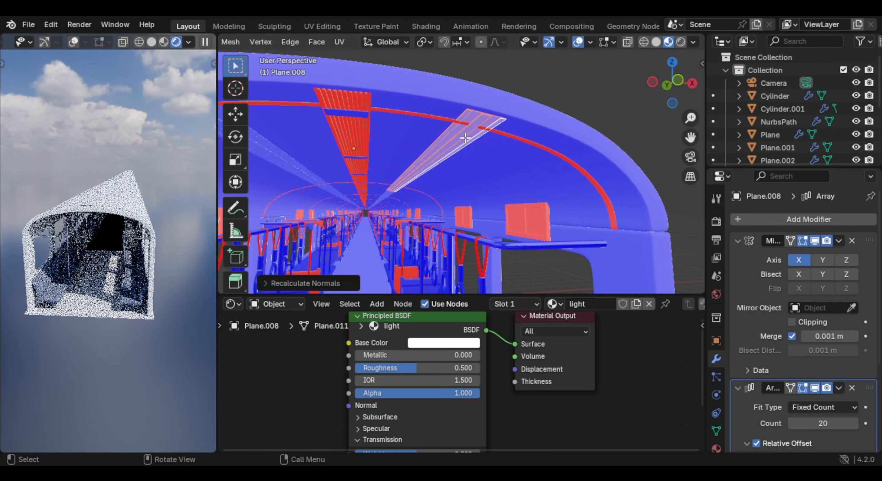
{"action": "key", "text": "Tab"}
- Recalculate the normals of the central ceiling vent mesh and open the operation's options
{"action": "left_click", "coordinate": [344, 130]}
{"action": "left_click", "coordinate": [362, 128]}
{"action": "middle_click_drag", "start_coordinate": [362, 127], "coordinate": [436, 153]}
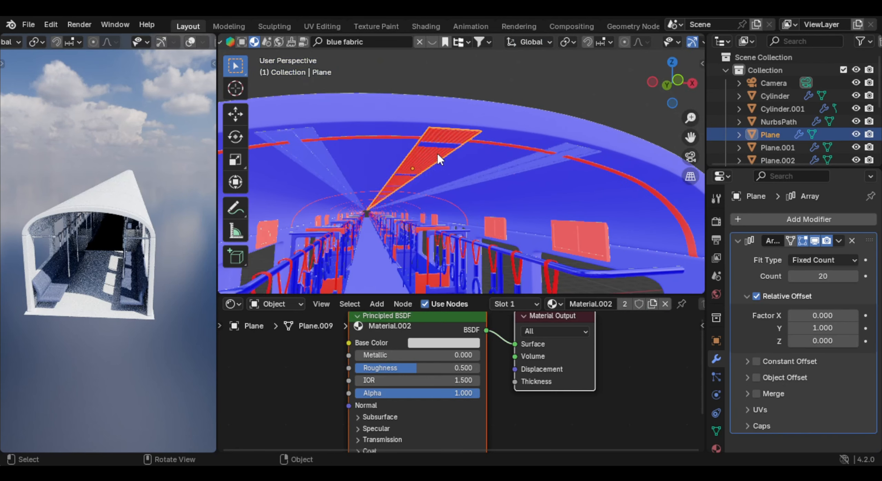
{"action": "key", "text": "Tab"}
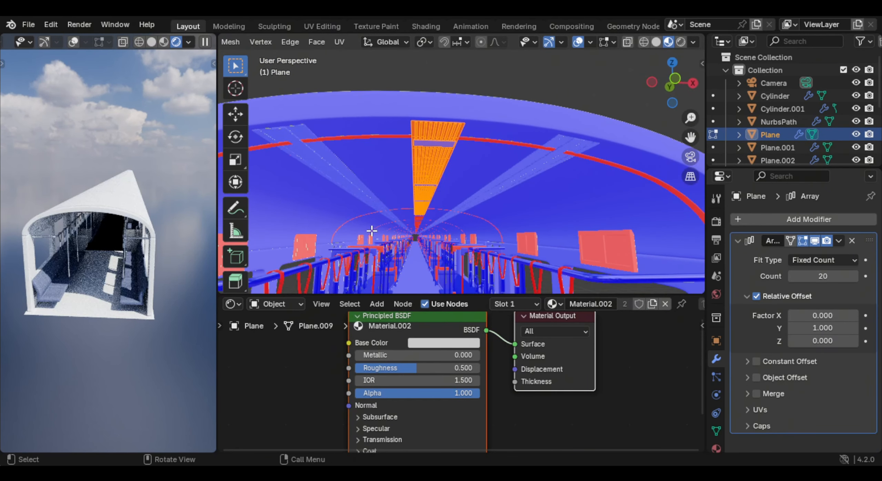
{"action": "key", "text": "shift+n"}
{"action": "left_click", "coordinate": [337, 283]}
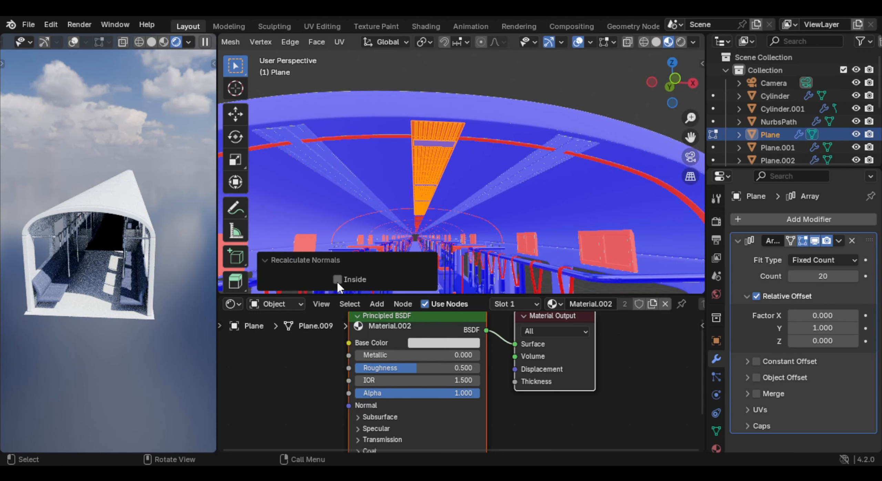
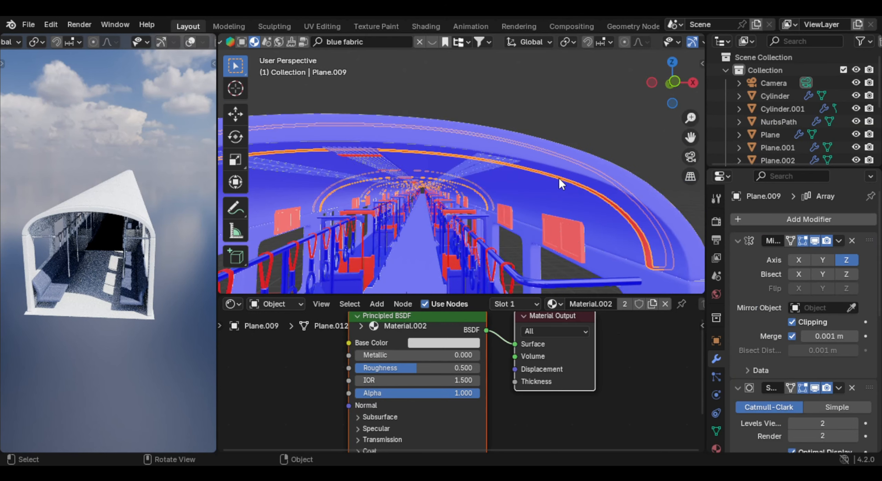
- Recalculate the outward normals of the ceiling arch trim, the wall panels above the windows, and the seat-end partitions
{"action": "key", "text": "shift+n"}
{"action": "key", "text": "Tab"}
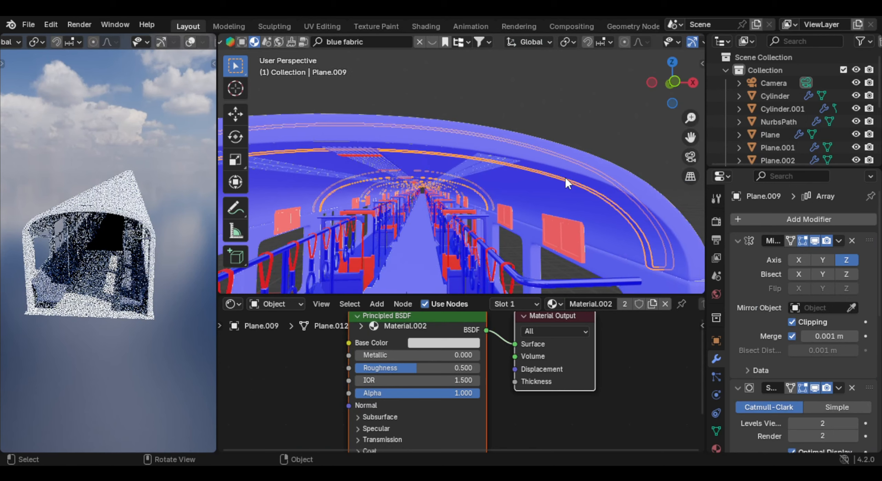
{"action": "middle_click_drag", "start_coordinate": [565, 177], "coordinate": [576, 179]}
{"action": "left_click", "coordinate": [575, 179]}
{"action": "key", "text": "Tab"}
{"action": "key", "text": "shift+n"}
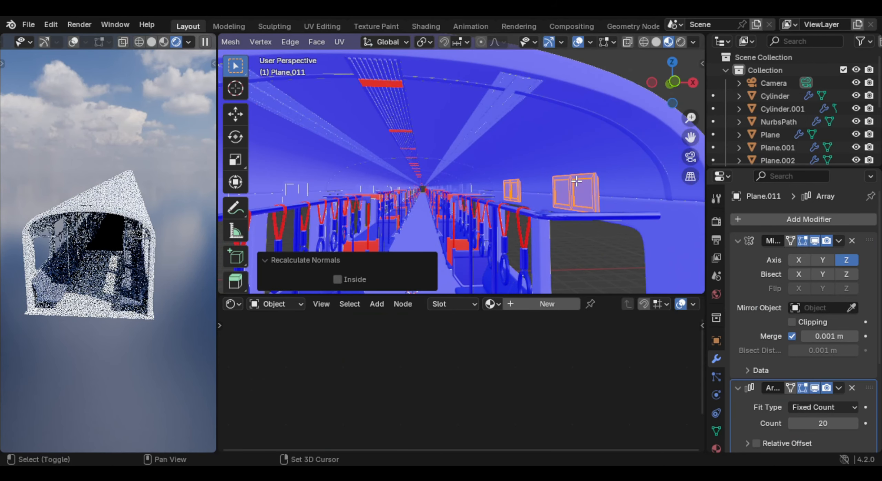
{"action": "key", "text": "Tab"}
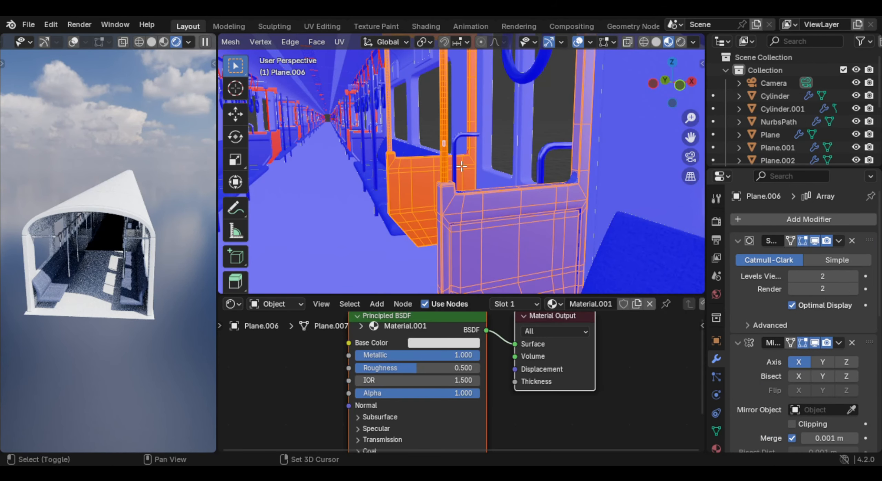
{"action": "key", "text": "shift+n"}
{"action": "middle_click_drag", "start_coordinate": [461, 167], "coordinate": [459, 169]}
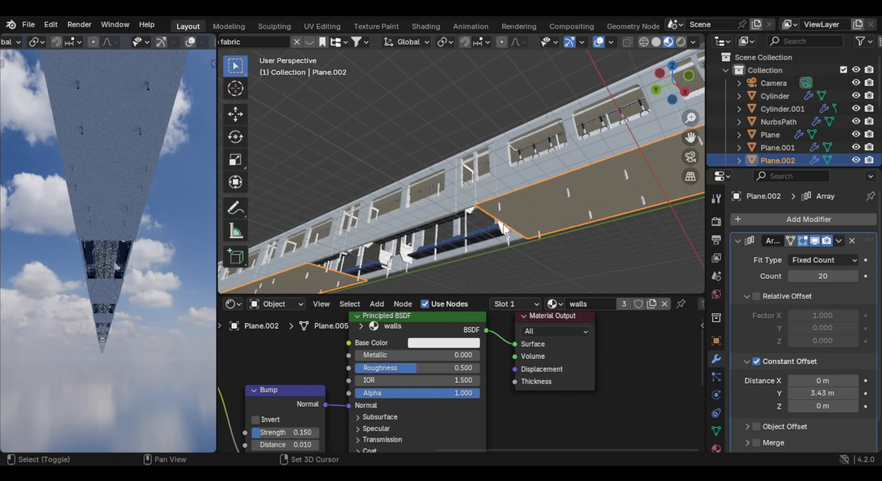
- Switch the floor's array from constant to relative offset, with factor X 0 and Y 1, so the segments join
{"action": "middle_click_drag", "start_coordinate": [502, 224], "coordinate": [556, 182], "text": "shift"}
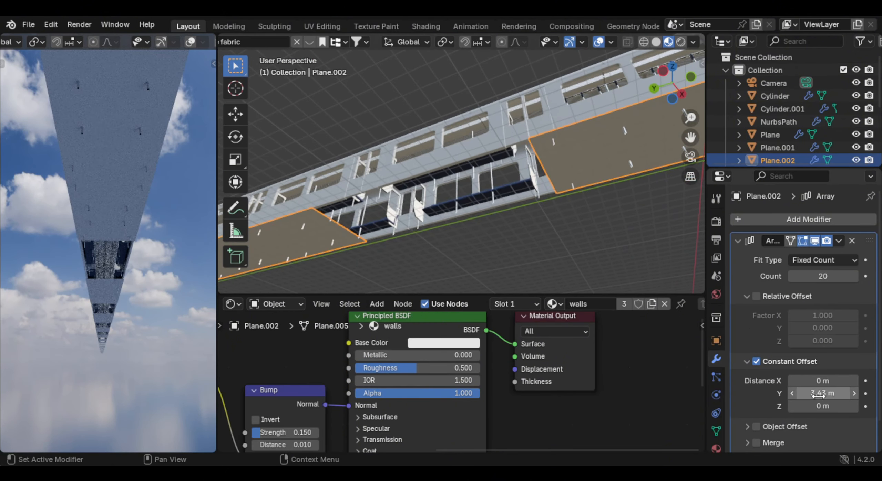
{"action": "mouse_move", "coordinate": [822, 393]}
{"action": "left_mouse_down"}
{"action": "mouse_move", "coordinate": [802, 393]}
{"action": "mouse_move", "coordinate": [820, 393]}
{"action": "left_mouse_up"}
{"action": "left_click_drag", "start_coordinate": [820, 394], "coordinate": [820, 394]}
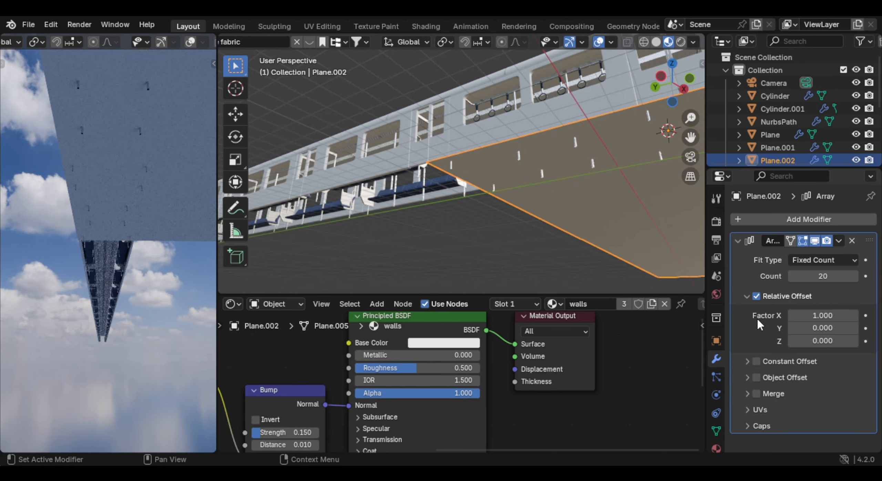
{"action": "left_click", "coordinate": [761, 298]}
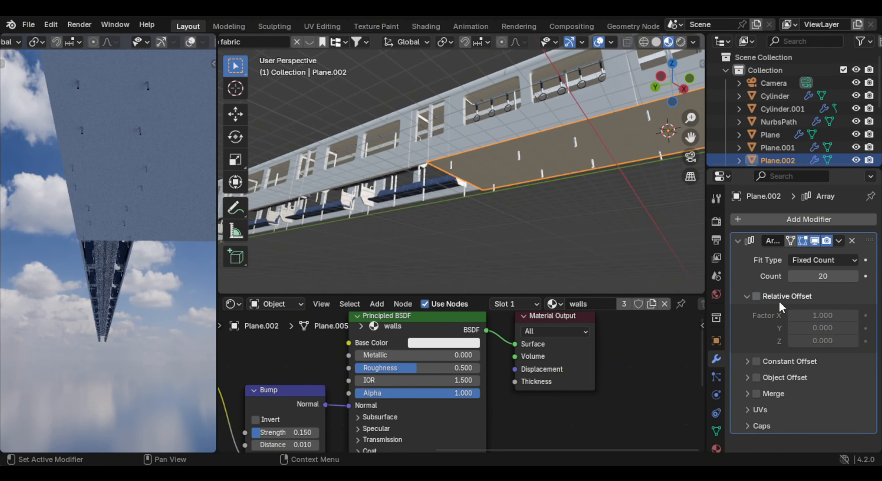
{"action": "left_click", "coordinate": [756, 297]}
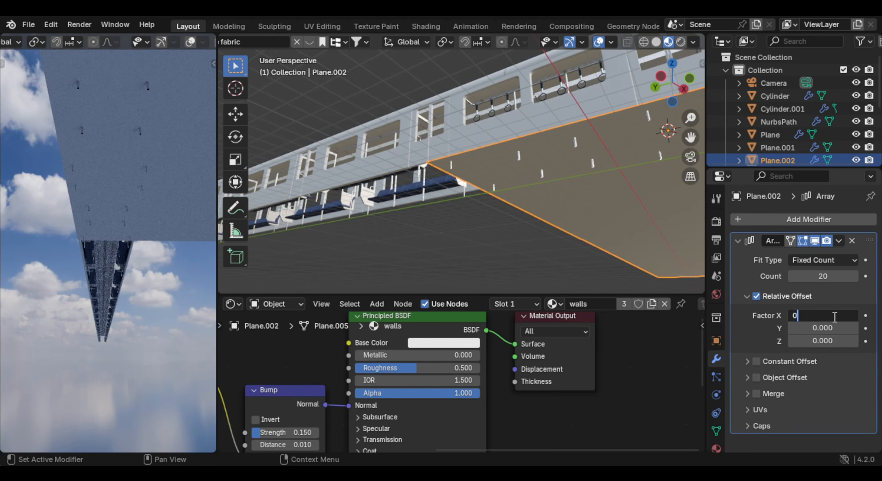
{"action": "key", "text": "Return"}
{"action": "left_click", "coordinate": [824, 328]}
{"action": "type", "text": "1"}
{"action": "key", "text": "Return"}
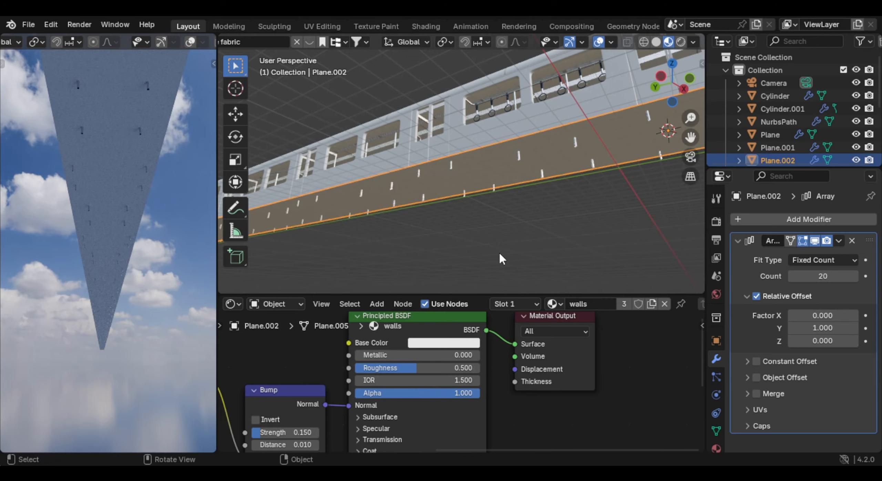
- Look through the camera in the rendered viewport and limit rendering to a region around the camera frame
{"action": "middle_click_drag", "start_coordinate": [499, 254], "coordinate": [408, 254]}
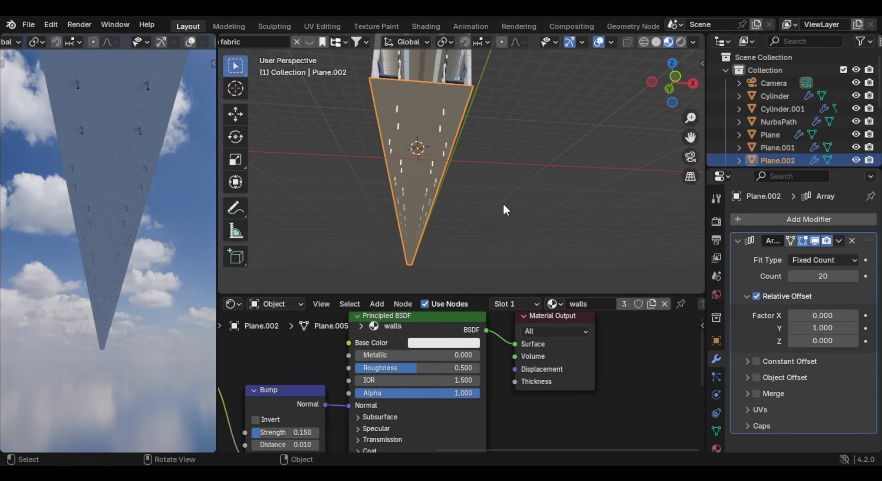
{"action": "middle_click_drag", "start_coordinate": [503, 204], "coordinate": [503, 226]}
{"action": "key", "text": "KP_0"}
{"action": "scroll", "coordinate": [128, 245], "scroll_direction": "down", "scroll_amount": 3}
{"action": "key", "text": "ctrl+b"}
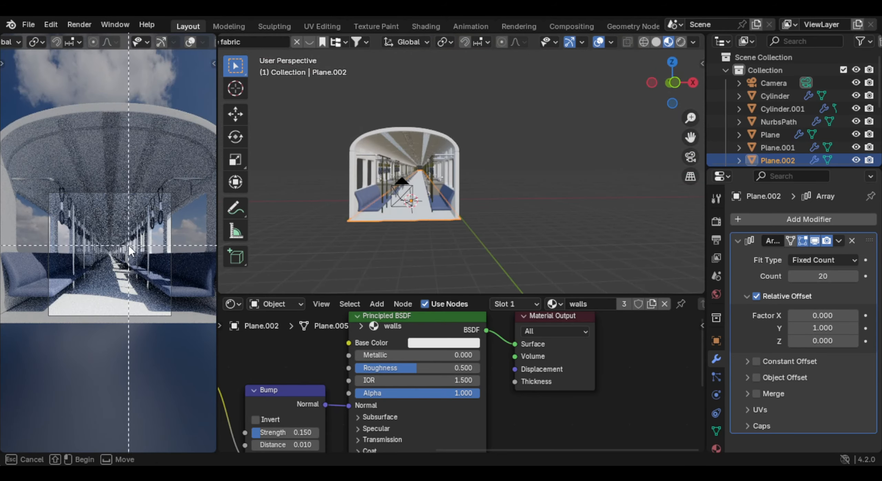
{"action": "left_click_drag", "start_coordinate": [22, 159], "coordinate": [189, 336]}
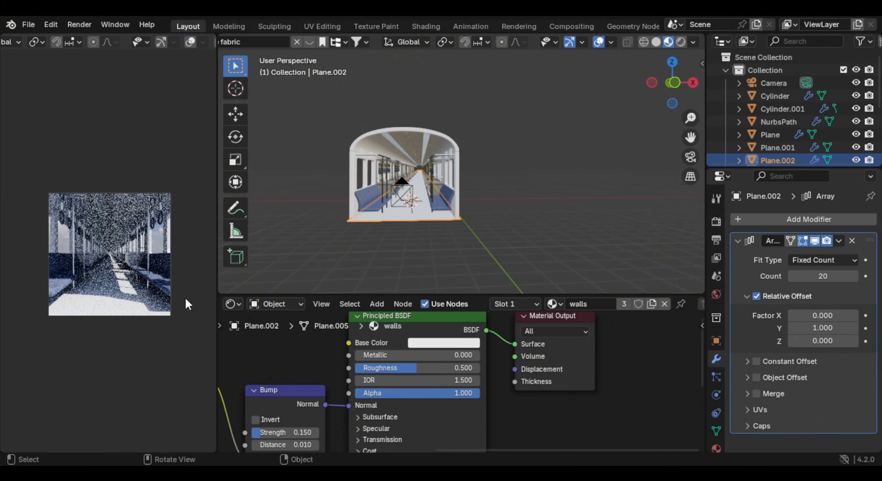
{"action": "scroll", "coordinate": [184, 297], "scroll_direction": "up", "scroll_amount": 3}
{"action": "scroll", "coordinate": [185, 297], "scroll_direction": "down", "scroll_amount": 1}
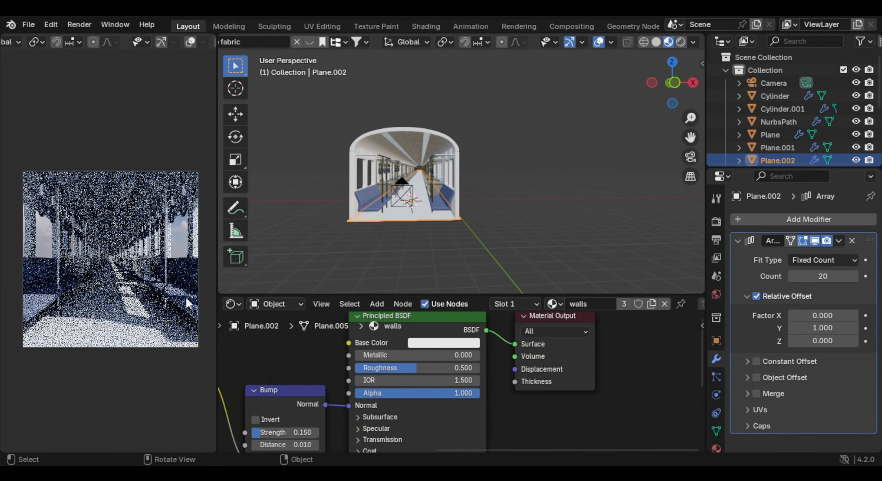
- Set the output resolution's Y value to 1240 px
{"action": "left_click", "coordinate": [716, 223]}
{"action": "left_click", "coordinate": [717, 241]}
{"action": "mouse_move", "coordinate": [865, 251]}
{"action": "left_mouse_down"}
{"action": "mouse_move", "coordinate": [854, 251]}
{"action": "mouse_move", "coordinate": [881, 250]}
{"action": "left_mouse_up"}
{"action": "scroll", "coordinate": [379, 268], "scroll_direction": "up", "scroll_amount": 2}
{"action": "scroll", "coordinate": [209, 278], "scroll_direction": "up", "scroll_amount": 2}
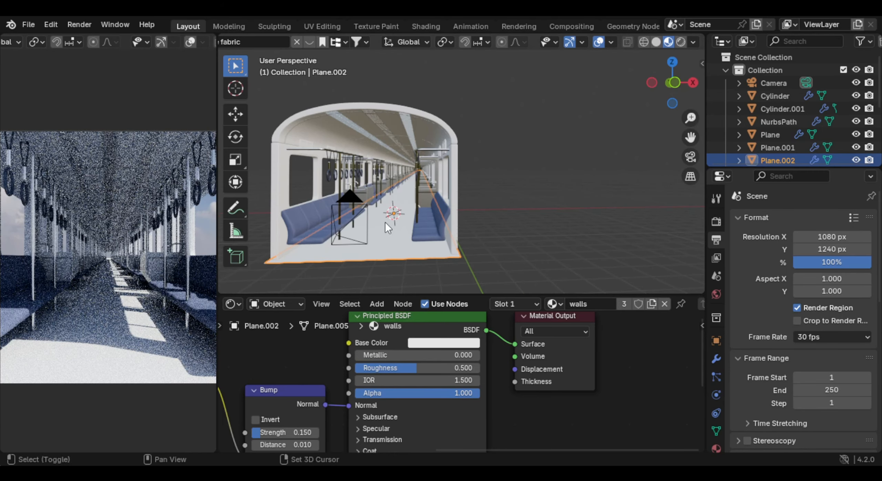
- Add Texture Coordinate and Mapping nodes to the world's sky image and rotate it -19.2° in Y and -35.9° in Z
{"action": "middle_click_drag", "start_coordinate": [385, 222], "coordinate": [428, 232], "text": "shift"}
{"action": "scroll", "coordinate": [430, 228], "scroll_direction": "down", "scroll_amount": 3}
{"action": "scroll", "coordinate": [430, 231], "scroll_direction": "down", "scroll_amount": 3}
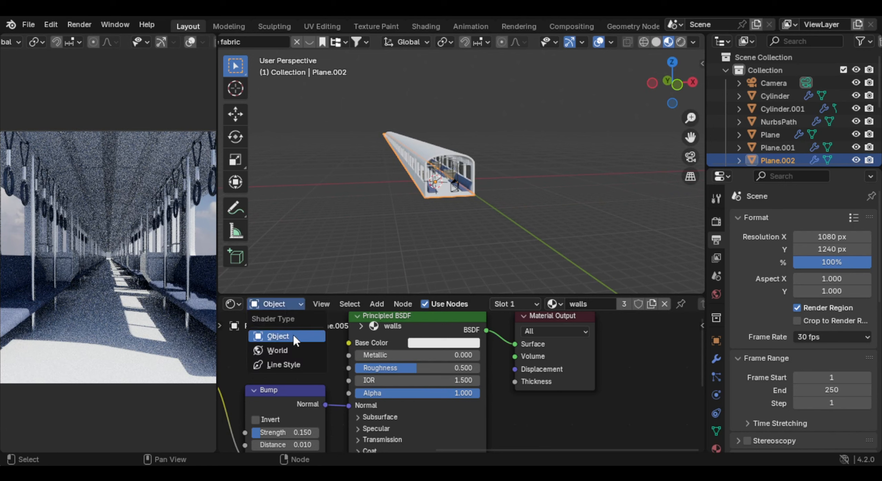
{"action": "left_click", "coordinate": [291, 349]}
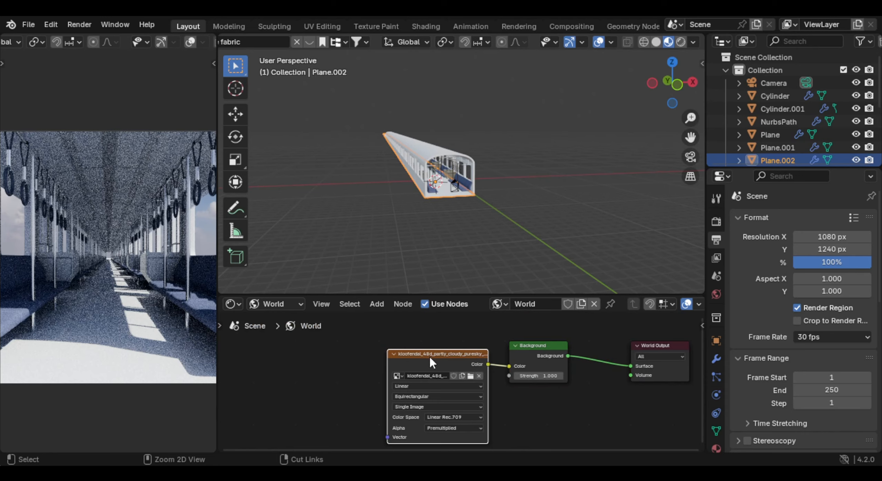
{"action": "key", "text": "ctrl+t"}
{"action": "scroll", "coordinate": [467, 389], "scroll_direction": "up", "scroll_amount": 5}
{"action": "middle_click_drag", "start_coordinate": [460, 408], "coordinate": [469, 403]}
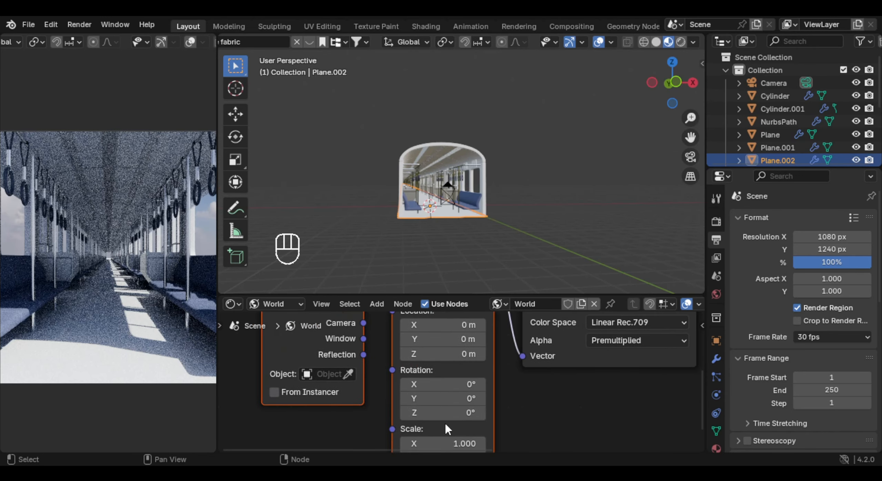
{"action": "left_click_drag", "start_coordinate": [443, 413], "coordinate": [456, 413]}
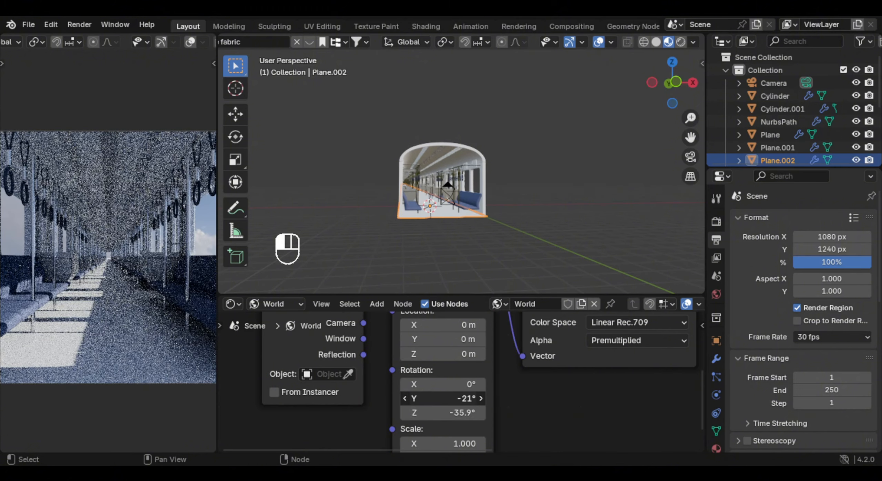
{"action": "left_click_drag", "start_coordinate": [448, 399], "coordinate": [464, 398]}
- Scale all the train carriage parts together along the X axis, leaving the camera out
{"action": "middle_click_drag", "start_coordinate": [558, 176], "coordinate": [589, 187]}
{"action": "scroll", "coordinate": [531, 191], "scroll_direction": "up", "scroll_amount": 2}
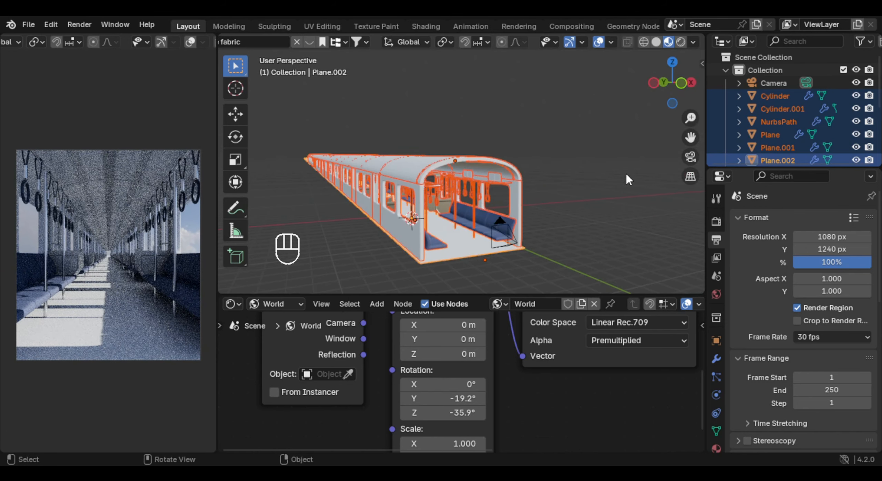
{"action": "key", "text": "s"}
{"action": "key", "text": "x"}
{"action": "left_click", "coordinate": [618, 186]}
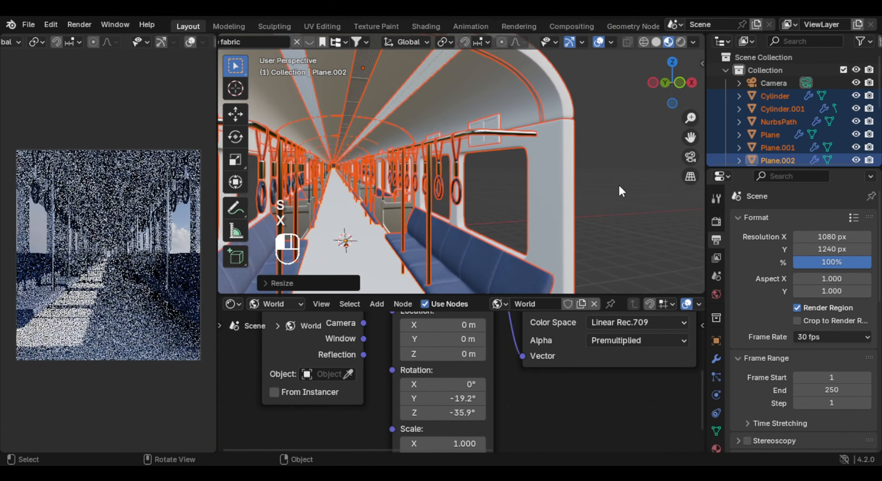
{"action": "left_click", "coordinate": [619, 186]}
- Select the carriage floor, enlarge the shader editor area and turn it into an Asset Browser
{"action": "scroll", "coordinate": [479, 218], "scroll_direction": "down", "scroll_amount": 4}
{"action": "middle_click_drag", "start_coordinate": [472, 223], "coordinate": [496, 218], "text": "shift"}
{"action": "scroll", "coordinate": [470, 213], "scroll_direction": "up", "scroll_amount": 2}
{"action": "left_click", "coordinate": [441, 225]}
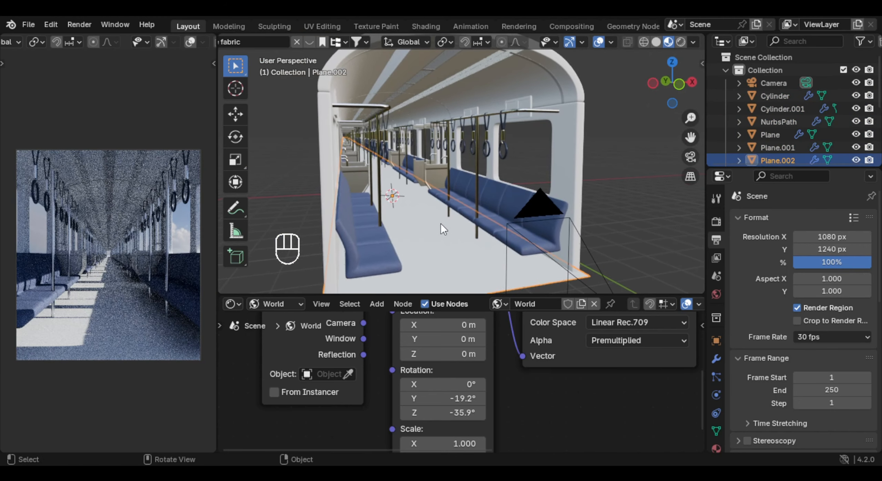
{"action": "middle_click_drag", "start_coordinate": [441, 223], "coordinate": [482, 206], "text": "shift"}
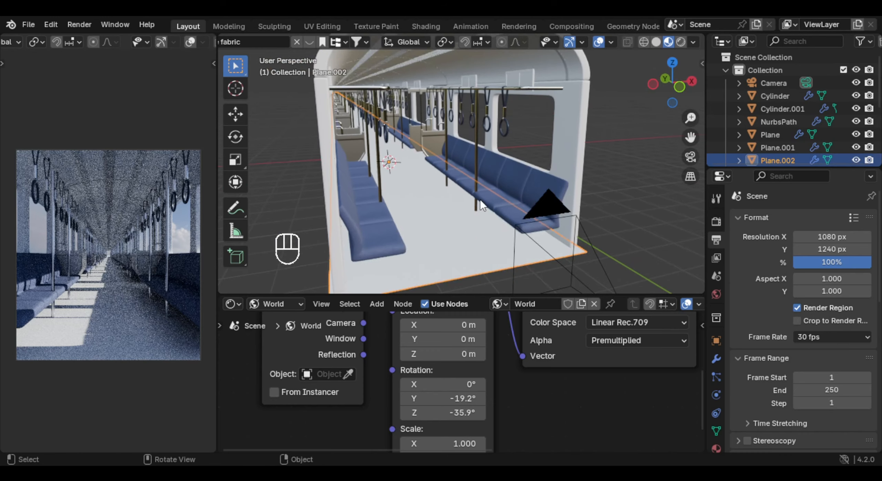
{"action": "left_click_drag", "start_coordinate": [499, 297], "coordinate": [499, 265]}
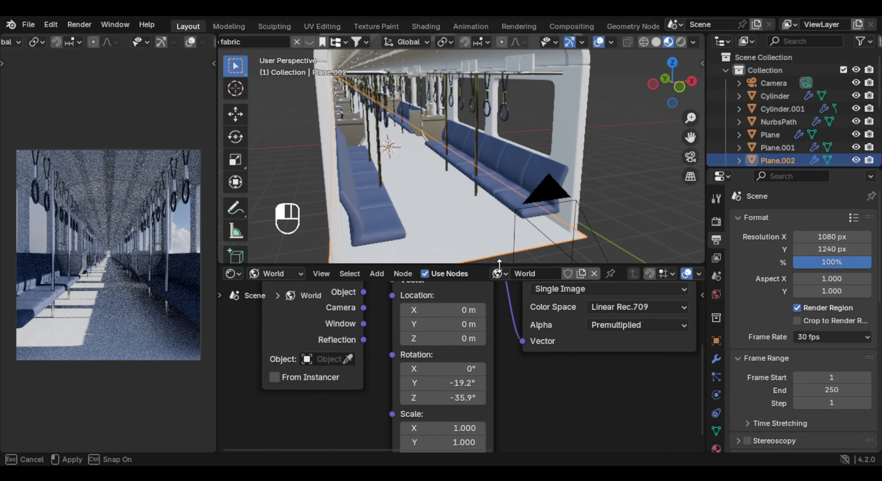
{"action": "left_click", "coordinate": [234, 274]}
{"action": "left_click", "coordinate": [667, 351]}
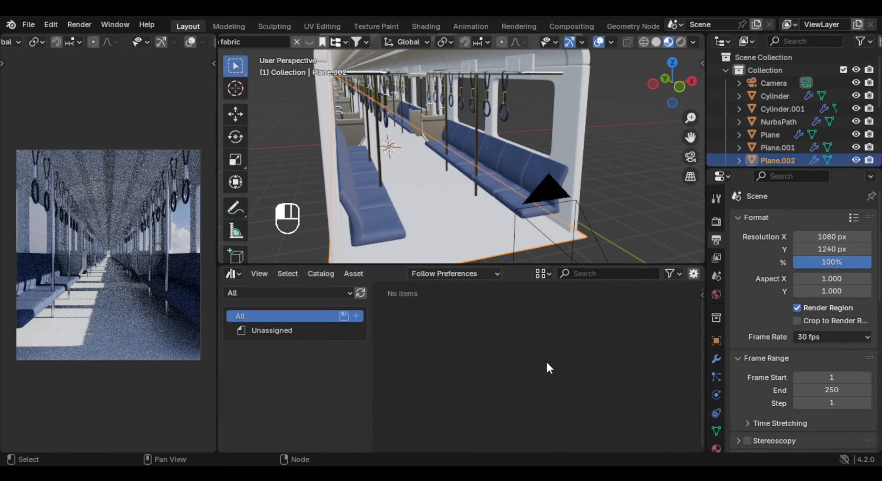
- Place the Sc Wasteland thin 01 and Sc Wasteland thin 02 assets from the Plant catalog on the ground beside the train
{"action": "left_click", "coordinate": [295, 423]}
{"action": "scroll", "coordinate": [305, 377], "scroll_direction": "up", "scroll_amount": 4}
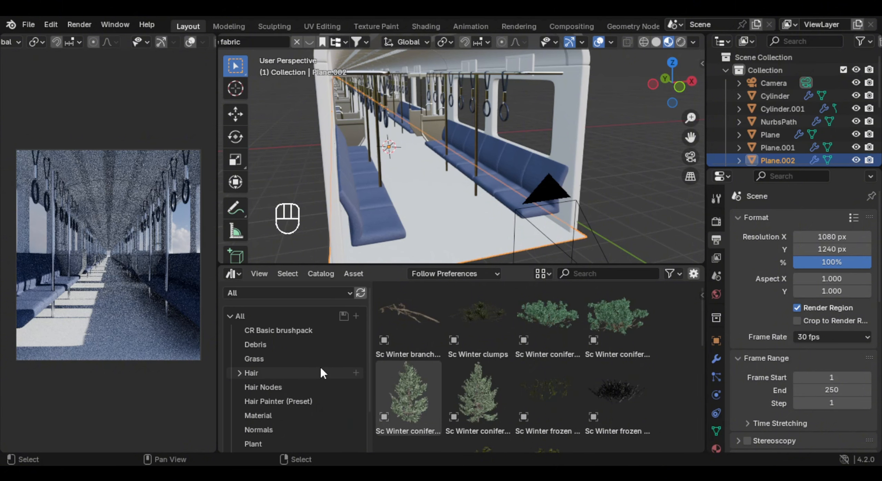
{"action": "scroll", "coordinate": [303, 341], "scroll_direction": "down", "scroll_amount": 3}
{"action": "scroll", "coordinate": [461, 360], "scroll_direction": "down", "scroll_amount": 6}
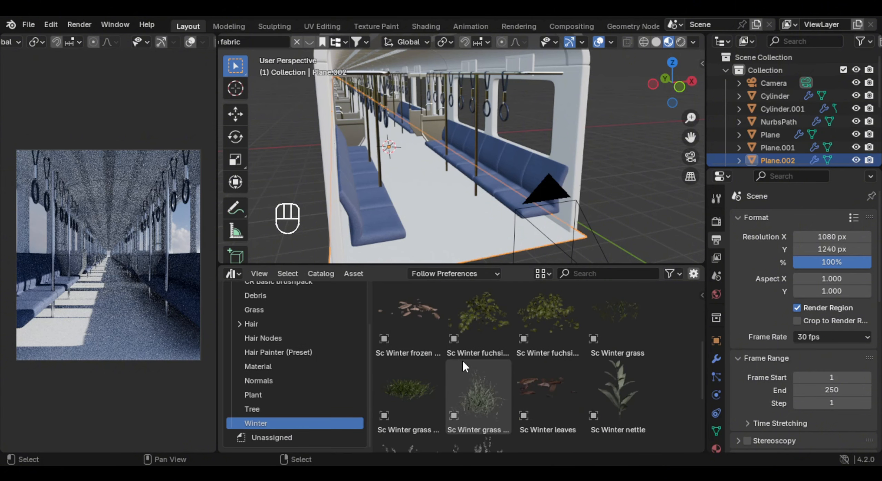
{"action": "left_click", "coordinate": [298, 394]}
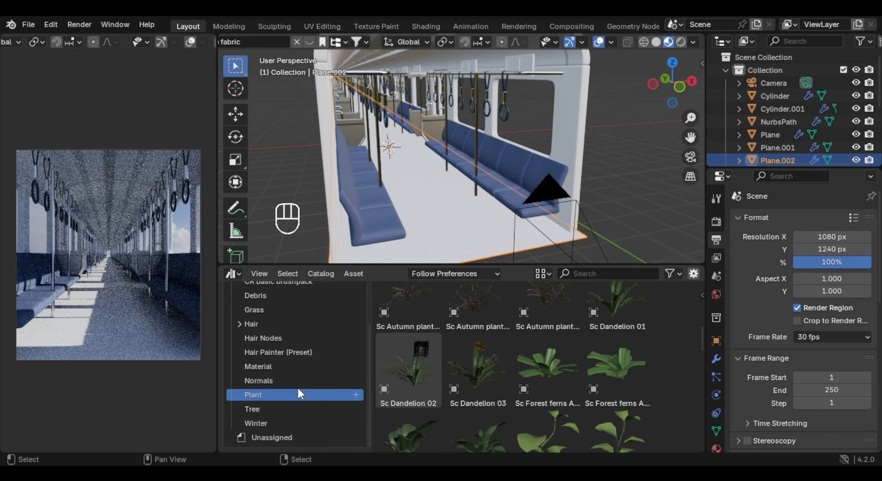
{"action": "scroll", "coordinate": [584, 175], "scroll_direction": "down", "scroll_amount": 3}
{"action": "scroll", "coordinate": [630, 368], "scroll_direction": "down", "scroll_amount": 2}
{"action": "scroll", "coordinate": [621, 214], "scroll_direction": "up", "scroll_amount": 1}
{"action": "middle_click_drag", "start_coordinate": [622, 213], "coordinate": [541, 155]}
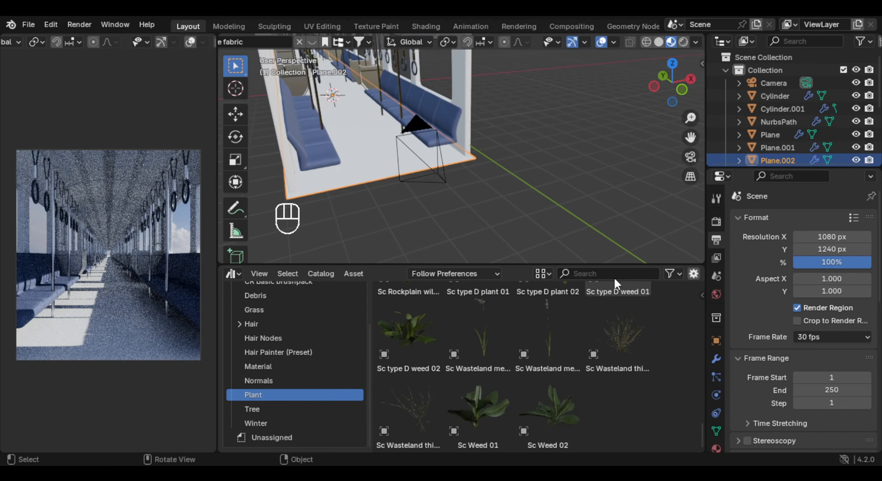
{"action": "left_click_drag", "start_coordinate": [622, 329], "coordinate": [548, 245]}
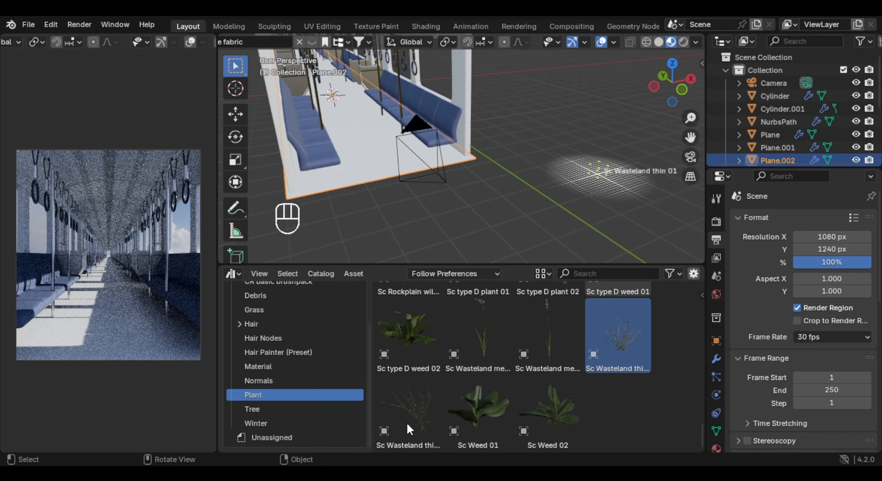
{"action": "left_click_drag", "start_coordinate": [418, 420], "coordinate": [569, 168]}
- Scale both wasteland plants up about 2.5 times and move them into a new collection named "grass"
{"action": "key", "text": "s"}
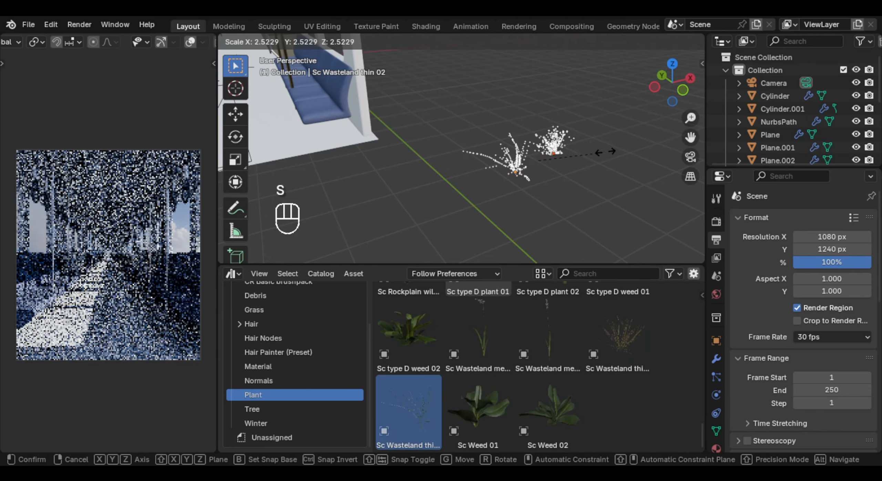
{"action": "left_click", "coordinate": [606, 149]}
{"action": "middle_click_drag", "start_coordinate": [596, 150], "coordinate": [582, 143]}
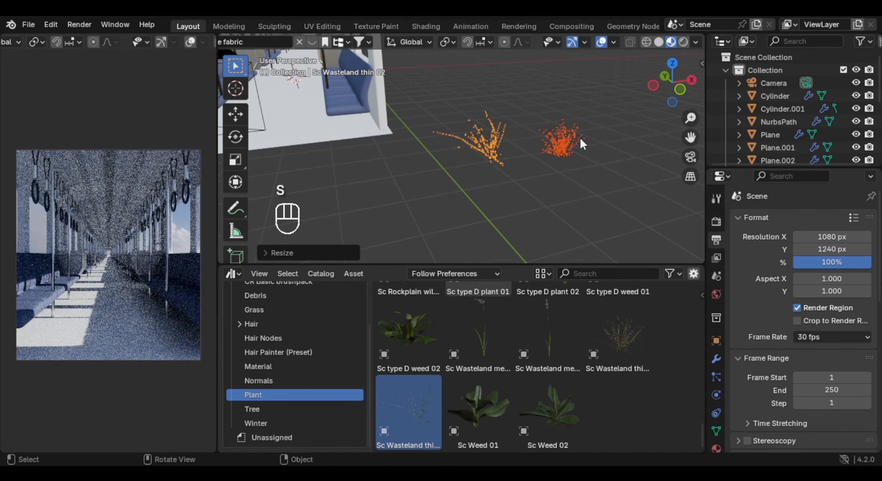
{"action": "key", "text": "m"}
{"action": "left_click", "coordinate": [527, 137]}
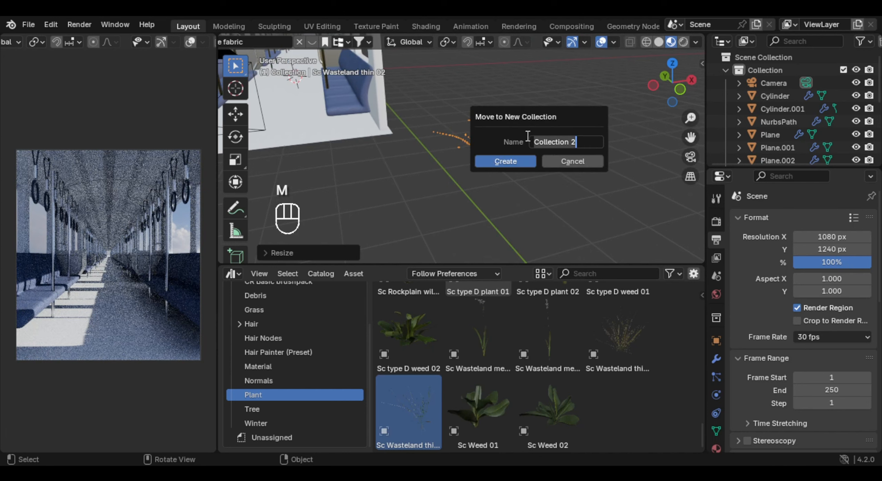
{"action": "type", "text": "gras"}
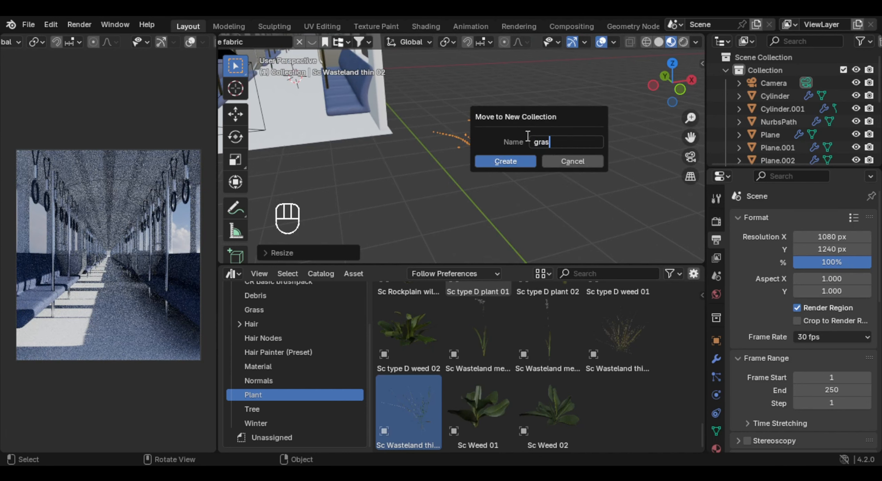
{"action": "type", "text": "s"}
{"action": "left_click", "coordinate": [506, 161]}
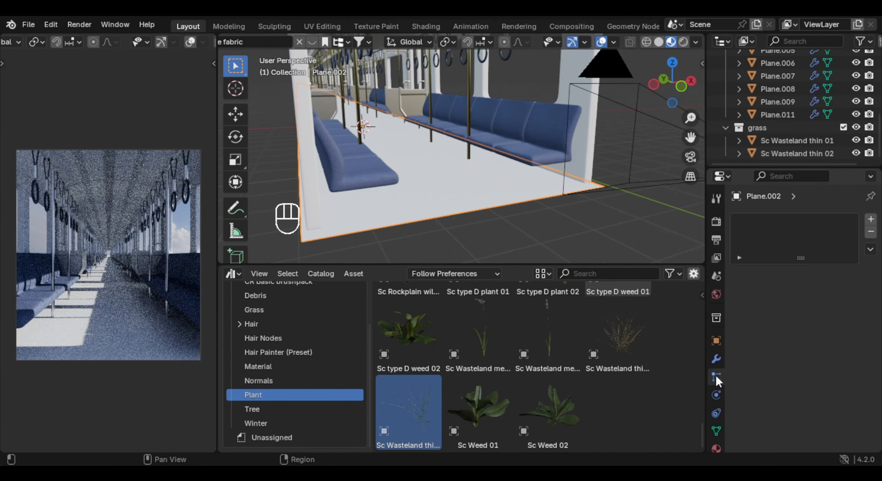
- Add a particle system of type Hair to the carriage floor
{"action": "left_click", "coordinate": [870, 220]}
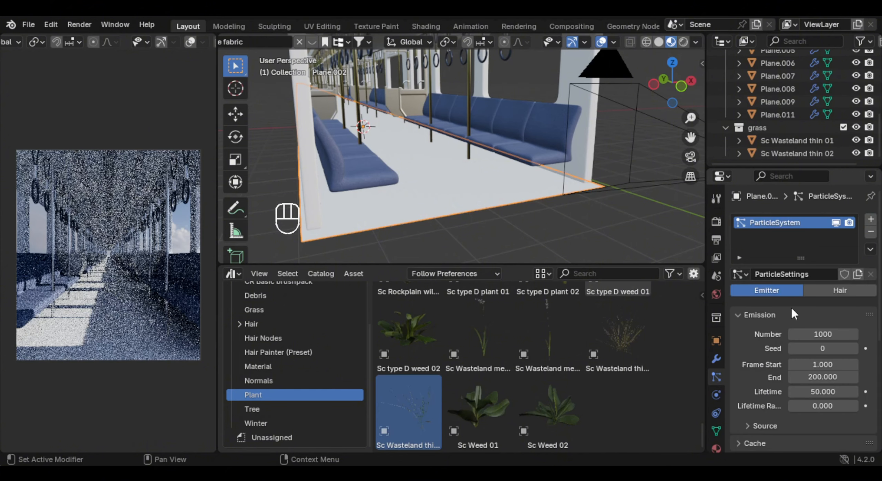
{"action": "left_click", "coordinate": [823, 292]}
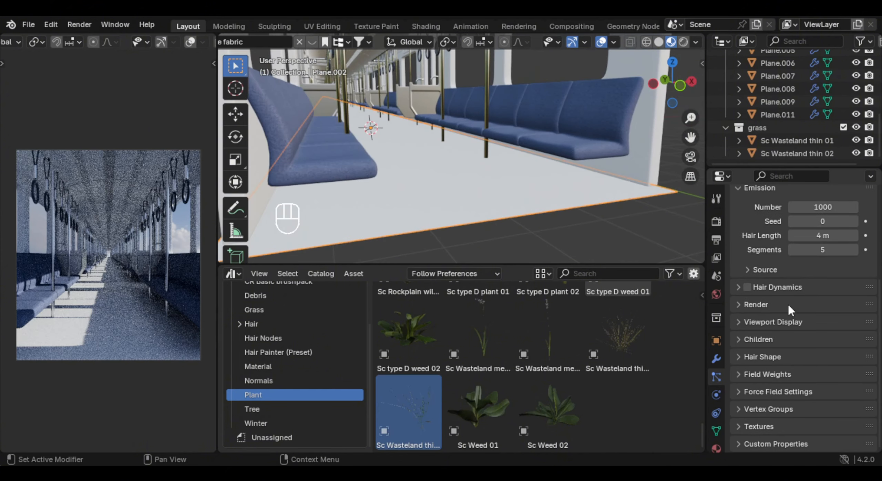
- Render the floor's hair particles as the "grass" collection at a scale of 1.190
{"action": "left_click", "coordinate": [775, 303]}
{"action": "scroll", "coordinate": [812, 299], "scroll_direction": "down", "scroll_amount": 1}
{"action": "left_click", "coordinate": [822, 302]}
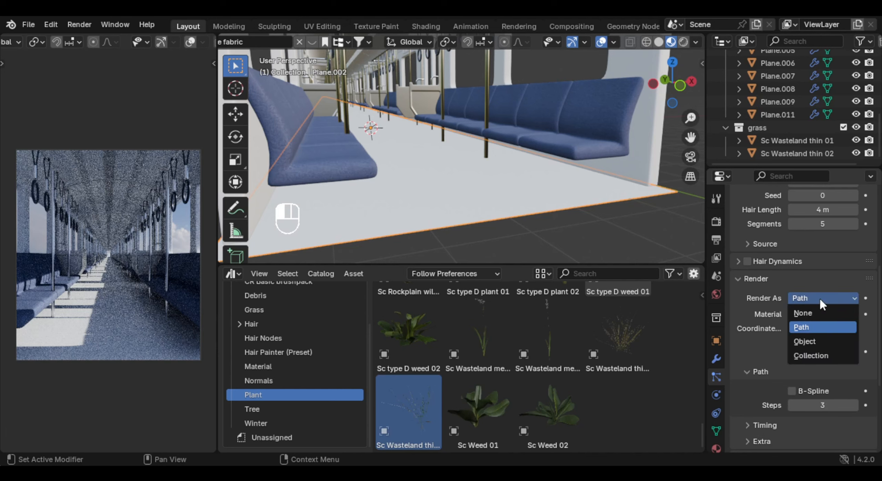
{"action": "left_click", "coordinate": [821, 355]}
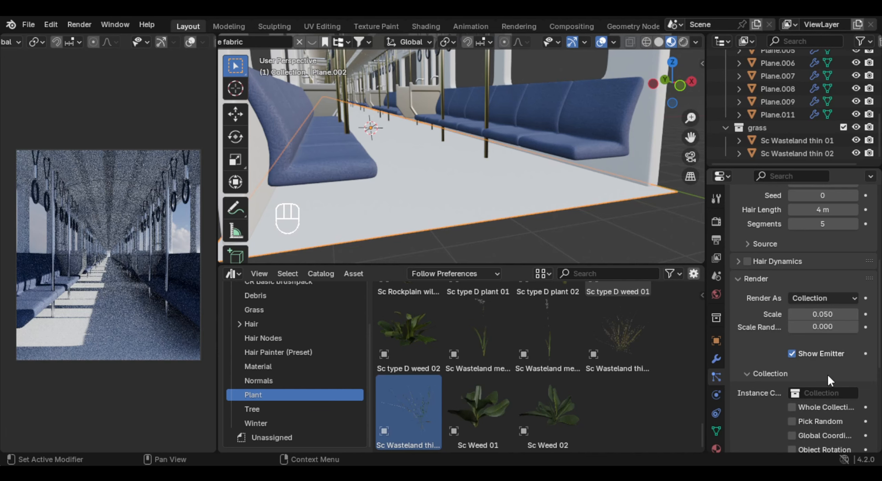
{"action": "left_click", "coordinate": [818, 392]}
{"action": "left_click", "coordinate": [790, 274]}
{"action": "middle_click_drag", "start_coordinate": [459, 148], "coordinate": [450, 149], "text": "ctrl"}
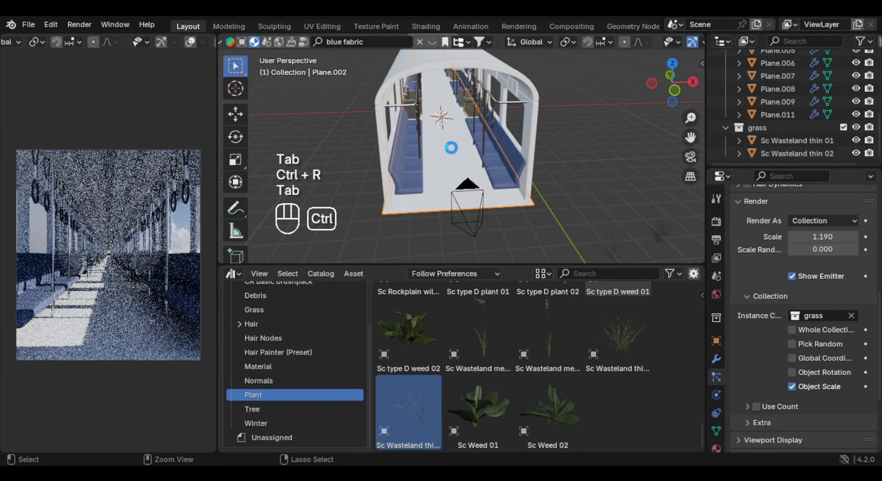
- Save the file, apply the carriage floor's scale and add a series of evenly spaced loop cuts across it
{"action": "key", "text": "ctrl+s"}
{"action": "key", "text": "ctrl+a"}
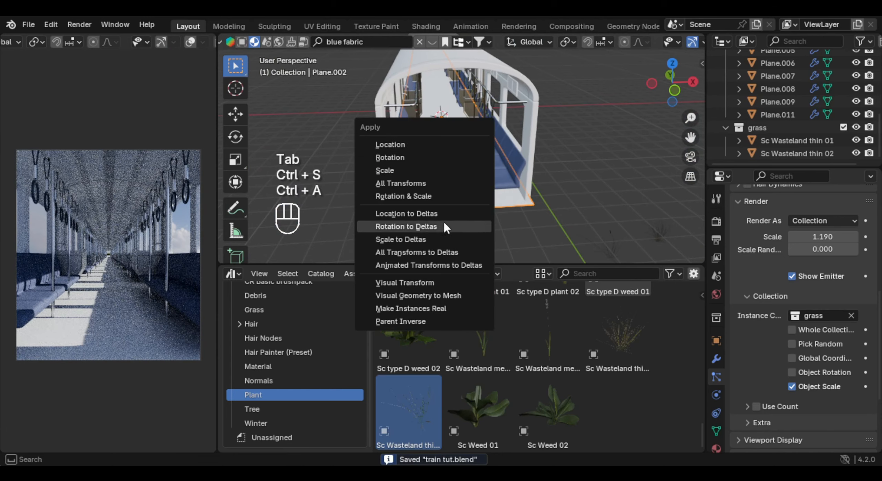
{"action": "left_click", "coordinate": [410, 170]}
{"action": "key", "text": "Tab"}
{"action": "key", "text": "ctrl+r"}
{"action": "scroll", "coordinate": [459, 135], "scroll_direction": "up", "scroll_amount": 12}
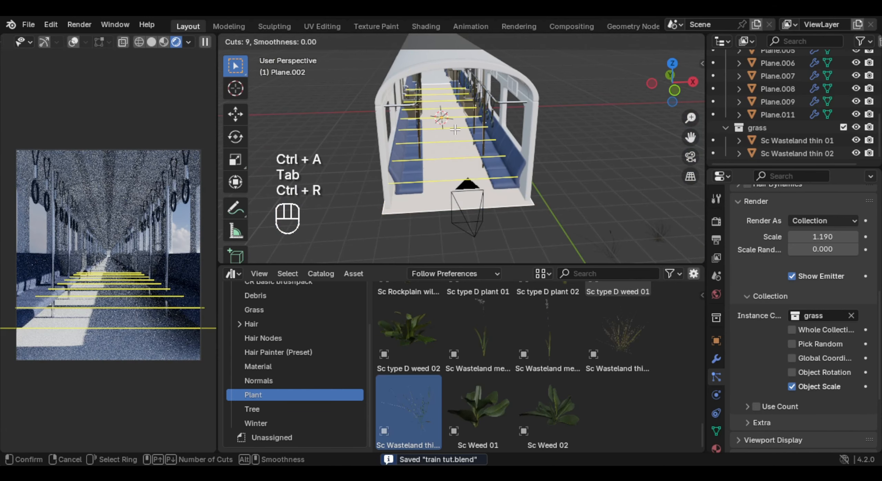
{"action": "scroll", "coordinate": [833, 248], "scroll_direction": "up", "scroll_amount": 5}
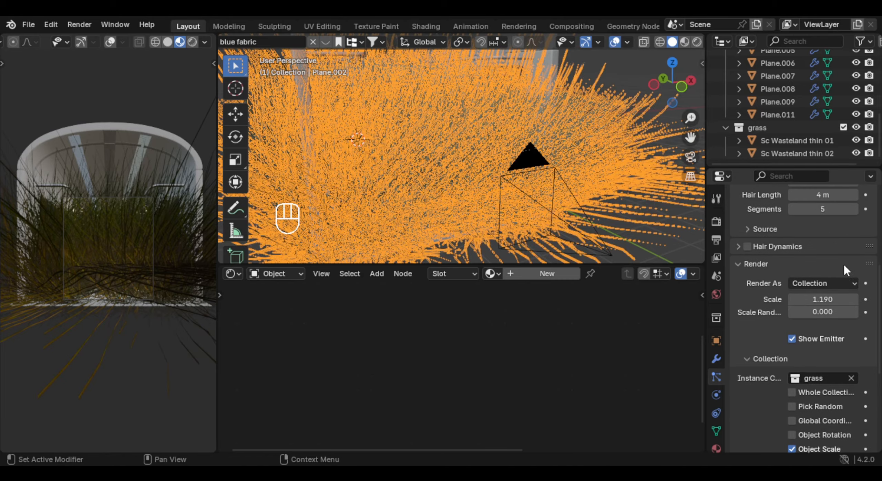
- Reduce the grass particles' scale to 0.270 and let the instances be picked at random from the collection
{"action": "middle_click_drag", "start_coordinate": [565, 158], "coordinate": [483, 165]}
{"action": "scroll", "coordinate": [857, 316], "scroll_direction": "up", "scroll_amount": 2}
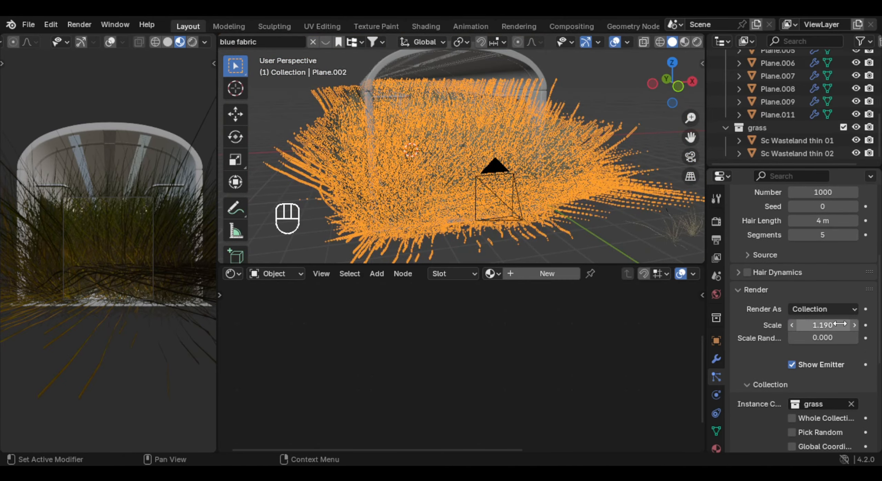
{"action": "left_click_drag", "start_coordinate": [839, 325], "coordinate": [818, 327]}
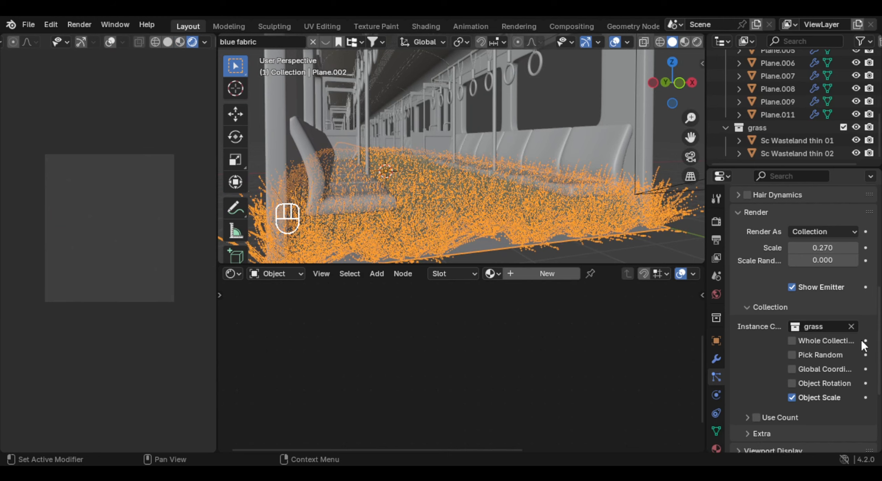
{"action": "left_click", "coordinate": [813, 356]}
{"action": "scroll", "coordinate": [474, 187], "scroll_direction": "down", "scroll_amount": 3}
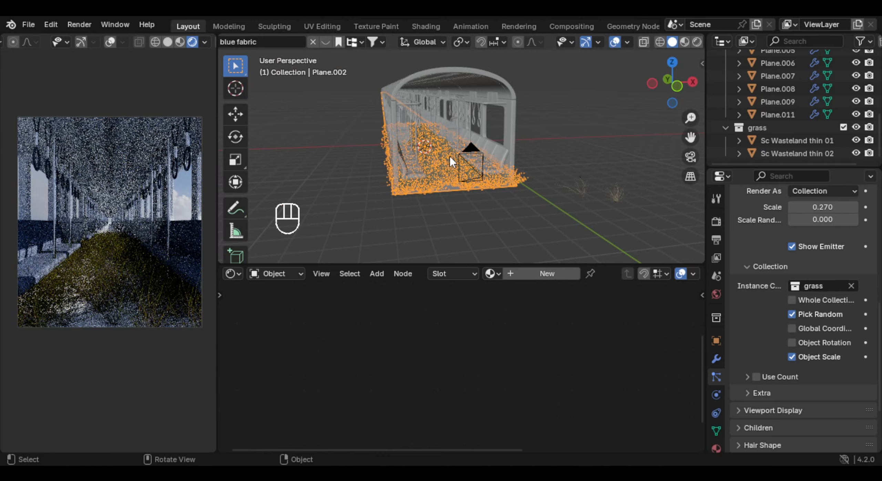
{"action": "middle_click_drag", "start_coordinate": [449, 156], "coordinate": [587, 182]}
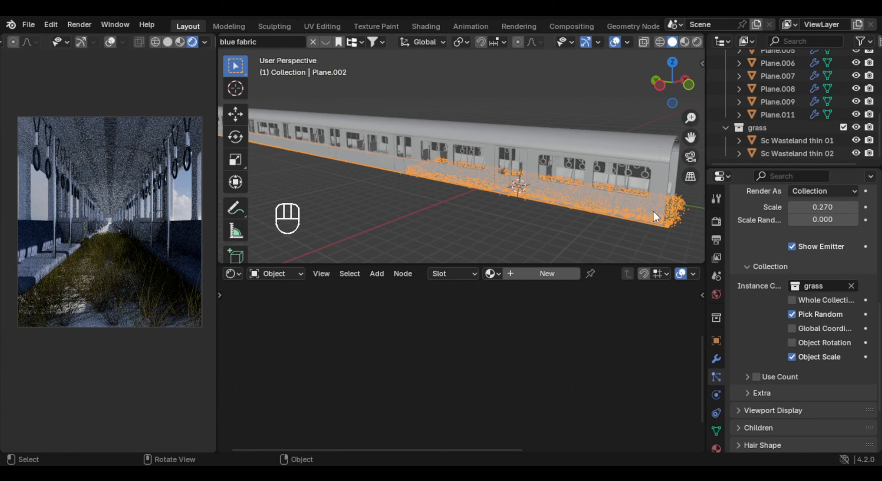
- Move the floor's Array modifier above the particle system and apply it
{"action": "middle_click_drag", "start_coordinate": [656, 217], "coordinate": [702, 262]}
{"action": "left_click", "coordinate": [716, 360]}
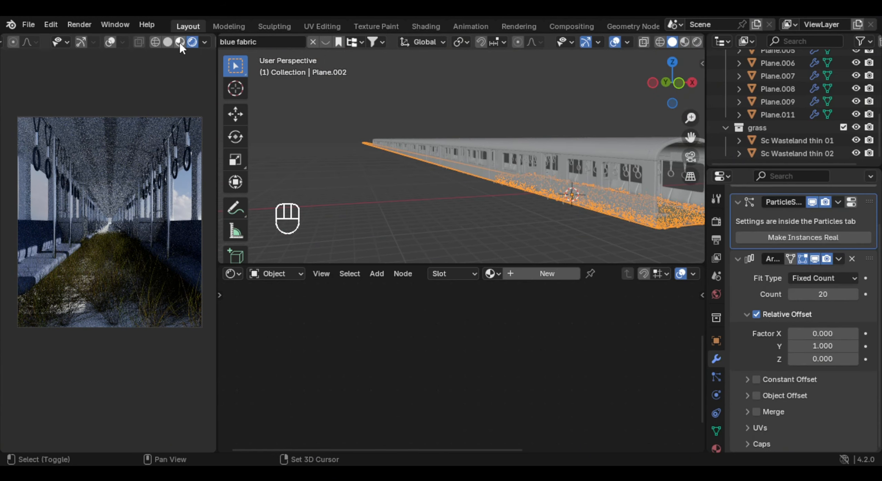
{"action": "middle_click_drag", "start_coordinate": [650, 177], "coordinate": [565, 179], "text": "shift"}
{"action": "scroll", "coordinate": [858, 280], "scroll_direction": "up", "scroll_amount": 3}
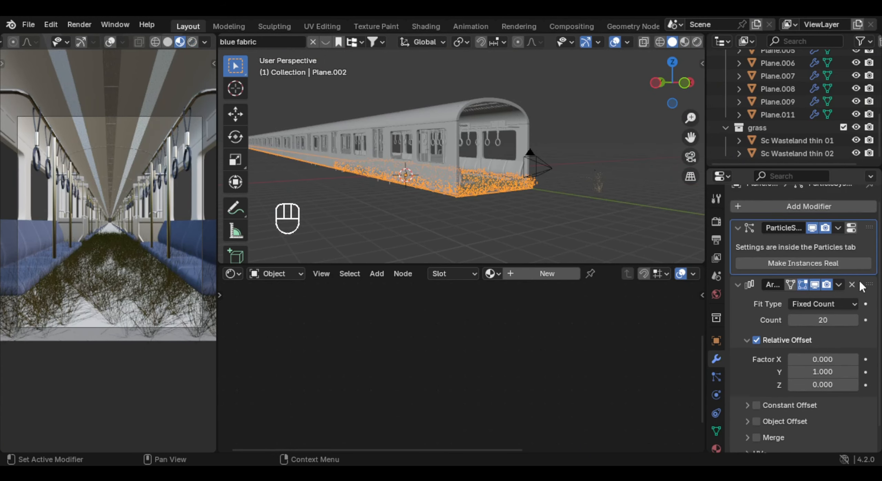
{"action": "left_click_drag", "start_coordinate": [867, 297], "coordinate": [855, 244]}
{"action": "middle_click_drag", "start_coordinate": [473, 154], "coordinate": [518, 174]}
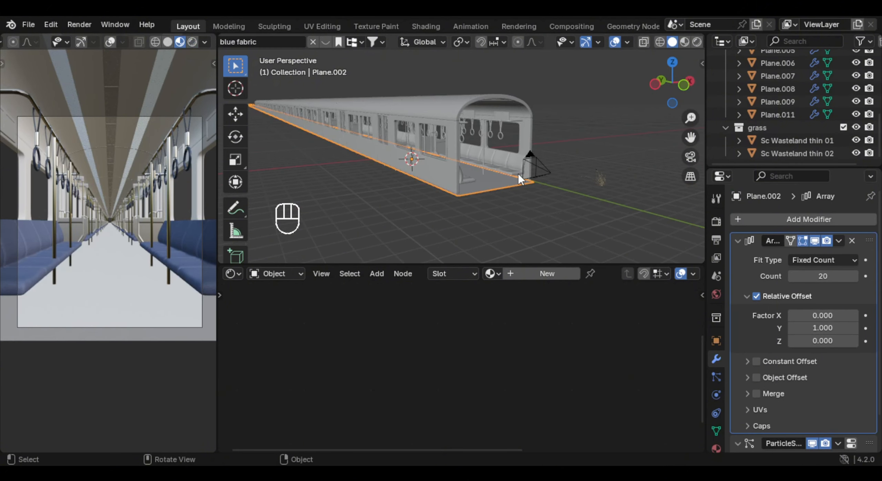
{"action": "key", "text": "ctrl+a"}
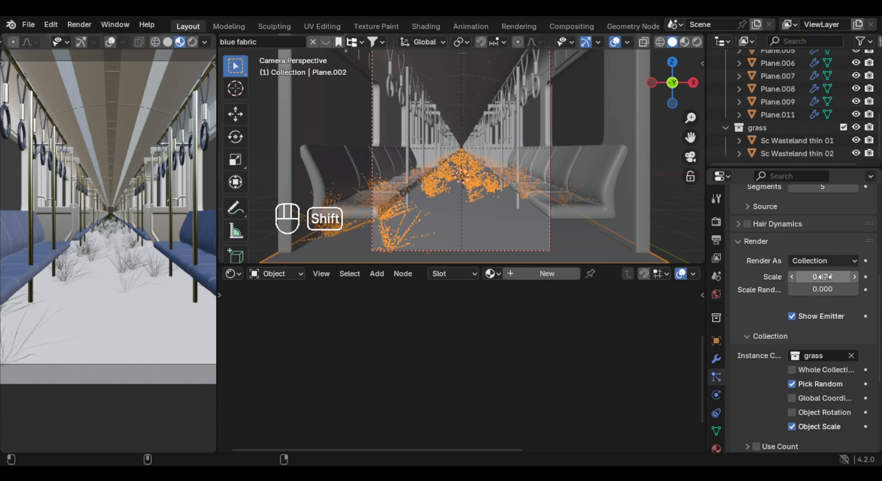
- Set the grass particles' scale to 0.287 and scale randomness to 0.387, with the camera preview in rendered shading
{"action": "left_click_drag", "start_coordinate": [823, 277], "coordinate": [784, 268], "text": "shift"}
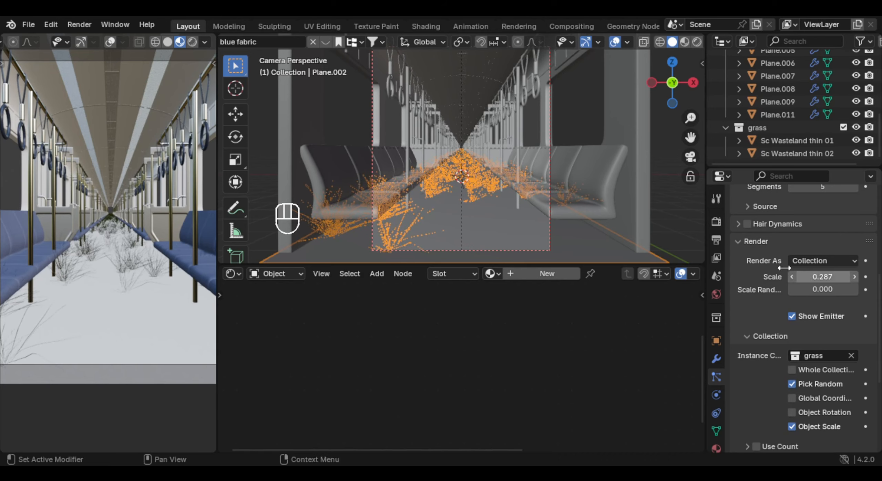
{"action": "left_click", "coordinate": [192, 42]}
{"action": "left_click_drag", "start_coordinate": [821, 288], "coordinate": [840, 288]}
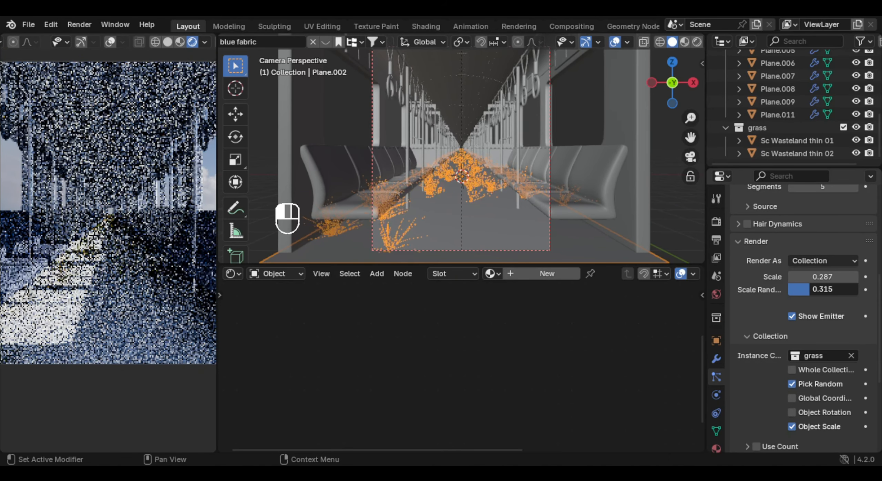
- Give the grass particle system Interpolated children and change their render amount
{"action": "scroll", "coordinate": [803, 320], "scroll_direction": "down", "scroll_amount": 5}
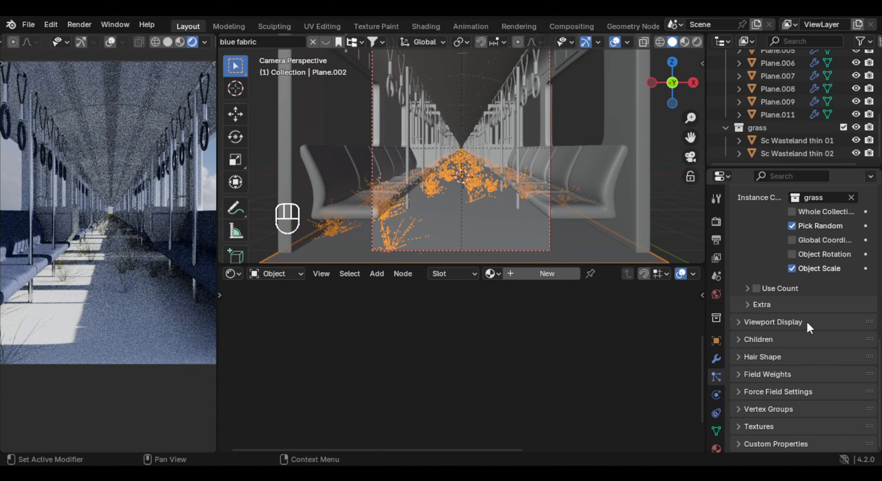
{"action": "left_click", "coordinate": [758, 339]}
{"action": "scroll", "coordinate": [848, 347], "scroll_direction": "down", "scroll_amount": 2}
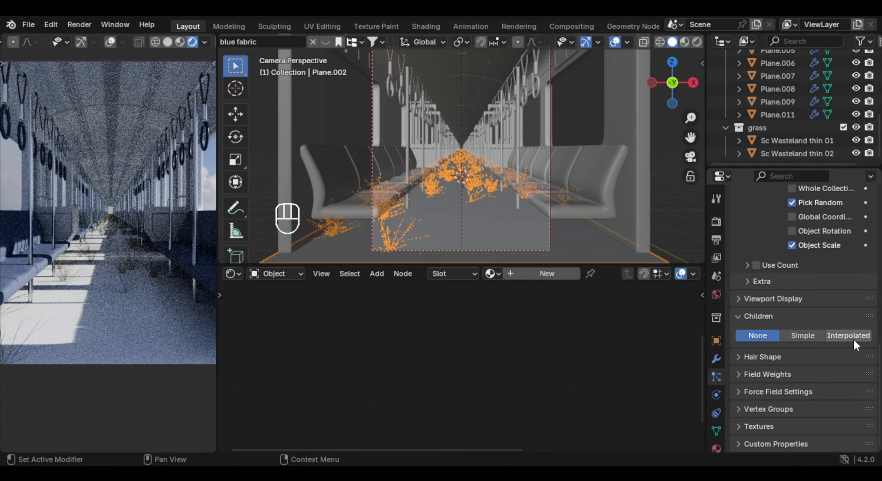
{"action": "left_click", "coordinate": [849, 335]}
{"action": "left_click_drag", "start_coordinate": [793, 364], "coordinate": [871, 363]}
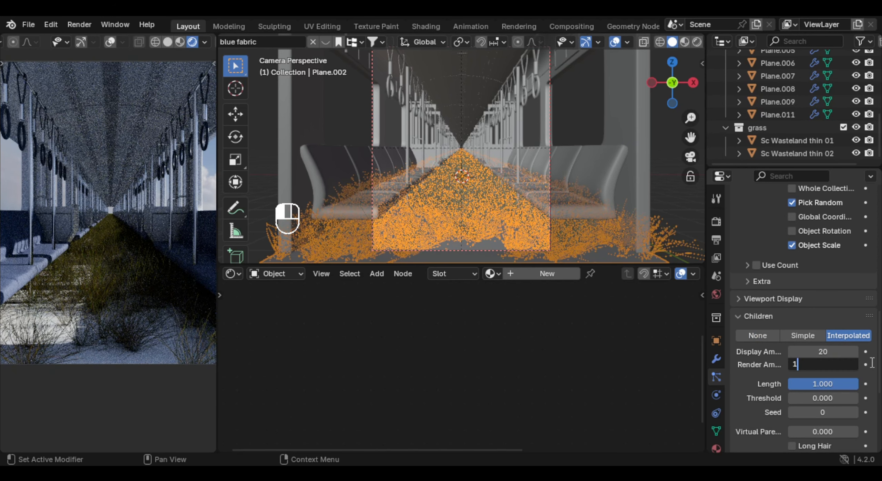
{"action": "scroll", "coordinate": [872, 368], "scroll_direction": "up", "scroll_amount": 7}
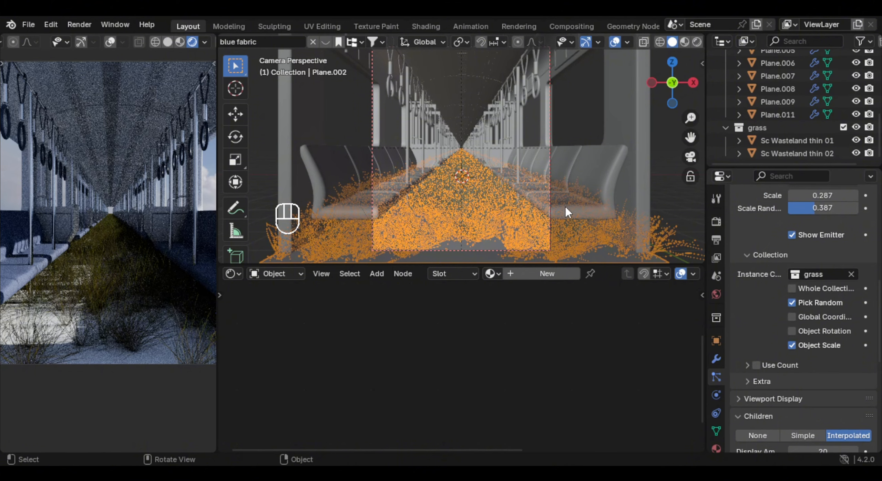
{"action": "scroll", "coordinate": [565, 210], "scroll_direction": "down", "scroll_amount": 3}
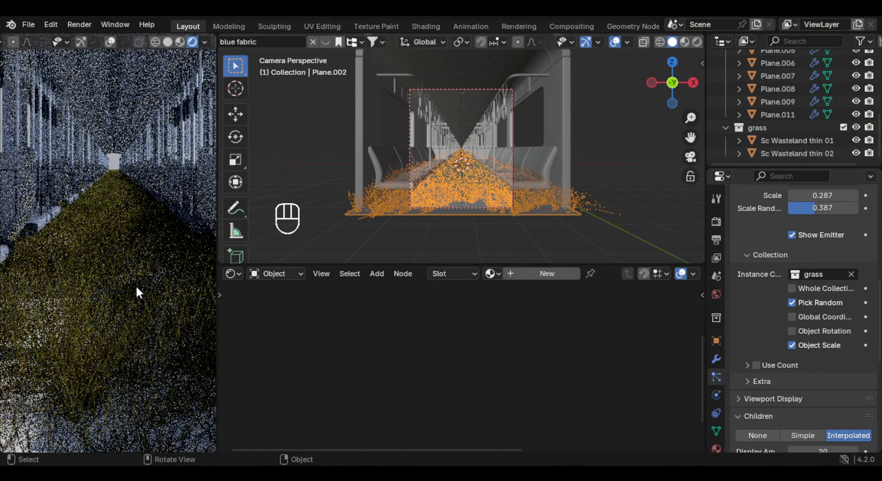
- Place the Sc Wasteland meadow flower 01 asset from the Plant catalog on the ground beside the other wasteland plants
{"action": "middle_click_drag", "start_coordinate": [262, 241], "coordinate": [494, 178]}
{"action": "left_click", "coordinate": [506, 200]}
{"action": "scroll", "coordinate": [545, 201], "scroll_direction": "up", "scroll_amount": 4}
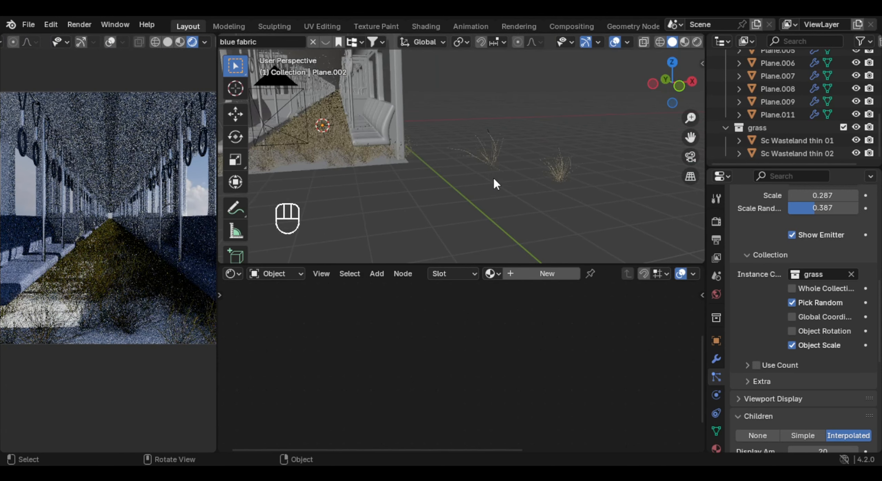
{"action": "left_click", "coordinate": [232, 275]}
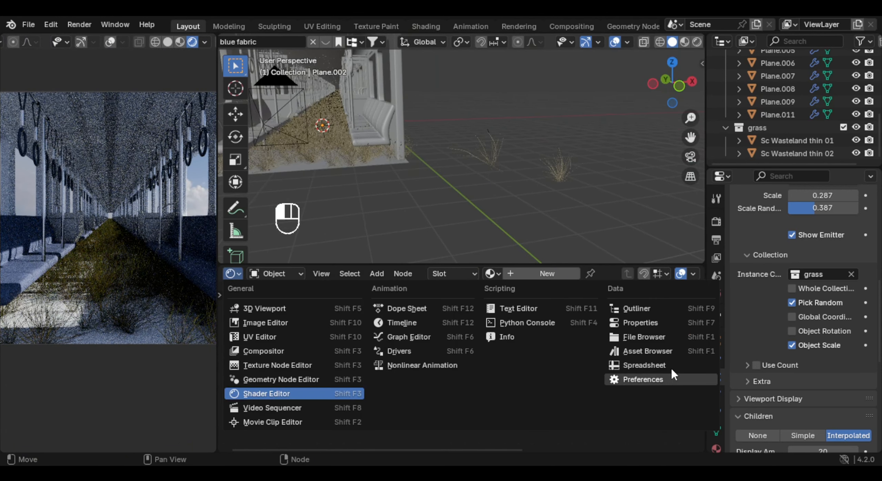
{"action": "left_click", "coordinate": [664, 352]}
{"action": "scroll", "coordinate": [612, 368], "scroll_direction": "down", "scroll_amount": 6}
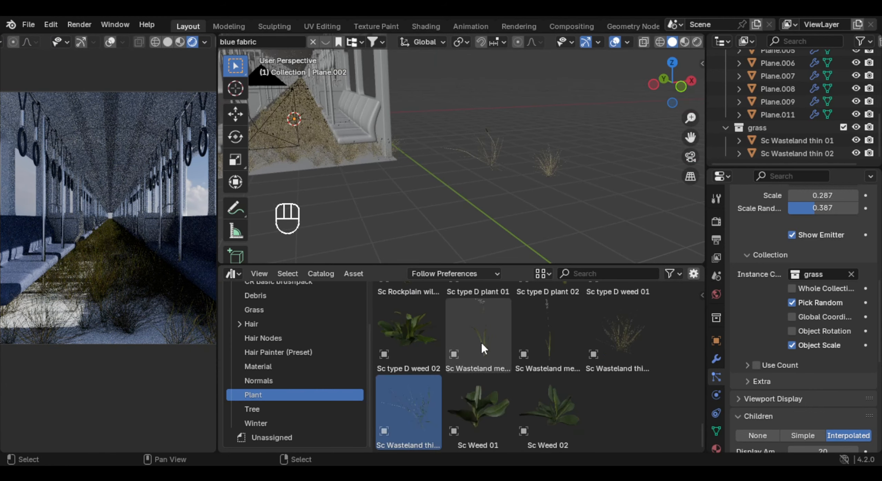
{"action": "left_click_drag", "start_coordinate": [481, 341], "coordinate": [499, 209]}
{"action": "scroll", "coordinate": [506, 212], "scroll_direction": "up", "scroll_amount": 2}
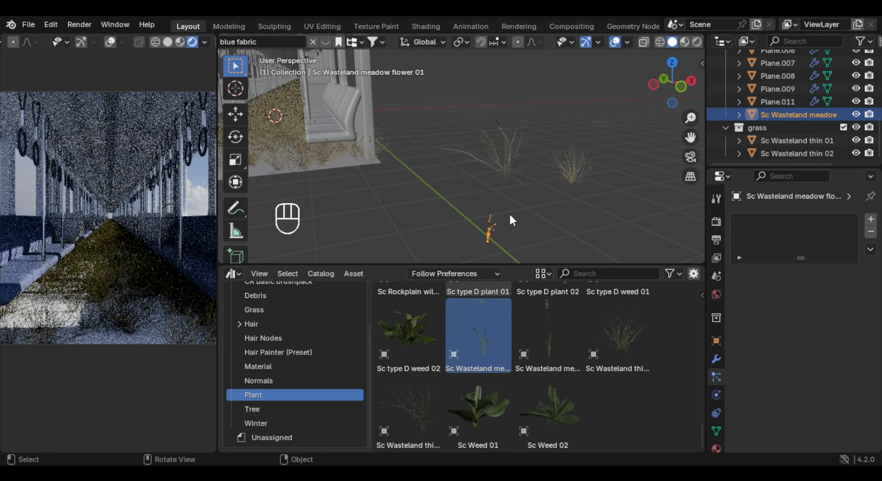
- Turn the Asset Browser area back into a Shader Editor and examine the meadow flower's material nodes
{"action": "left_click", "coordinate": [230, 274]}
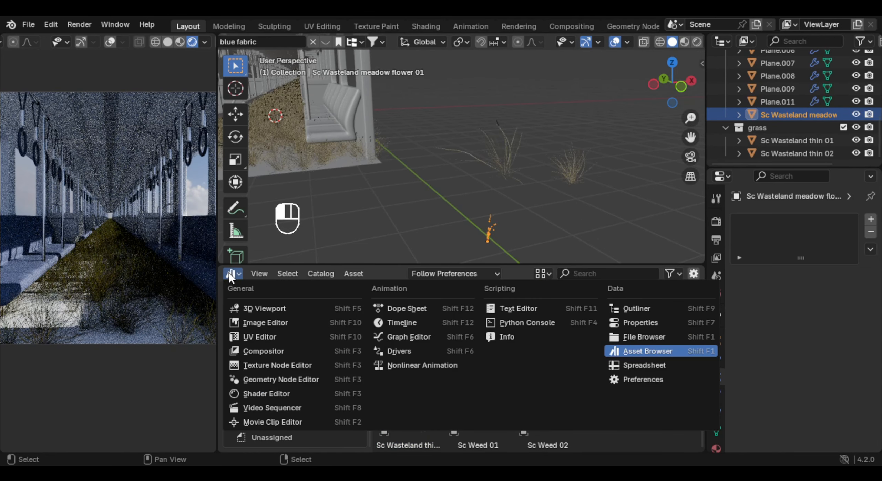
{"action": "left_click", "coordinate": [302, 395]}
{"action": "middle_click_drag", "start_coordinate": [508, 194], "coordinate": [554, 215]}
{"action": "scroll", "coordinate": [575, 332], "scroll_direction": "down", "scroll_amount": 3}
{"action": "middle_click_drag", "start_coordinate": [575, 332], "coordinate": [391, 358]}
{"action": "scroll", "coordinate": [513, 355], "scroll_direction": "down", "scroll_amount": 1}
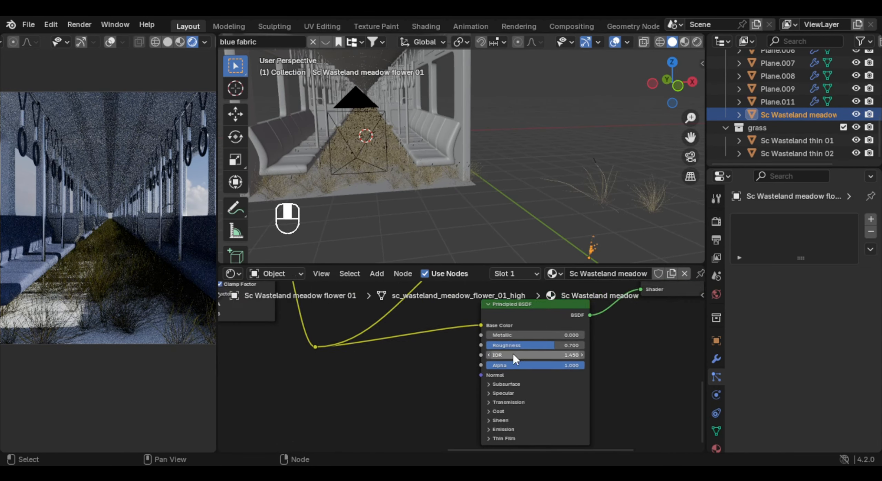
{"action": "middle_click_drag", "start_coordinate": [514, 354], "coordinate": [538, 449]}
{"action": "scroll", "coordinate": [475, 260], "scroll_direction": "down", "scroll_amount": 5}
{"action": "scroll", "coordinate": [477, 357], "scroll_direction": "down", "scroll_amount": 4}
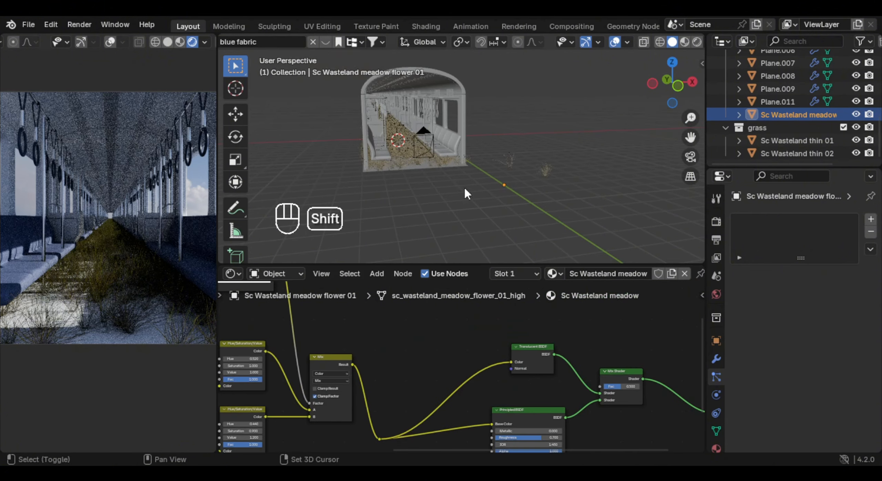
- Assign the Sc Wasteland meadow flower material to the Sc Wasteland thin 01 plant
{"action": "scroll", "coordinate": [466, 194], "scroll_direction": "up", "scroll_amount": 4}
{"action": "left_click", "coordinate": [792, 141]}
{"action": "left_click", "coordinate": [554, 274]}
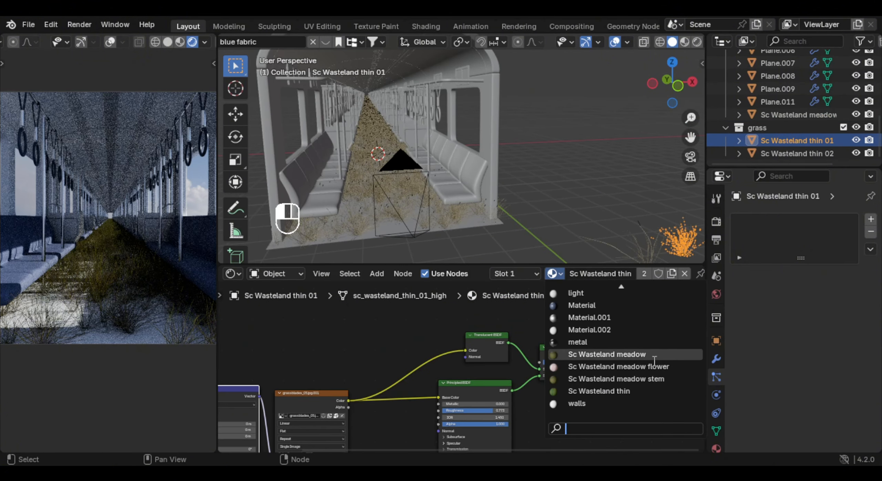
{"action": "left_click", "coordinate": [666, 367]}
{"action": "middle_click_drag", "start_coordinate": [136, 283], "coordinate": [161, 265], "text": "shift"}
{"action": "middle_click_drag", "start_coordinate": [437, 184], "coordinate": [493, 193], "text": "shift"}
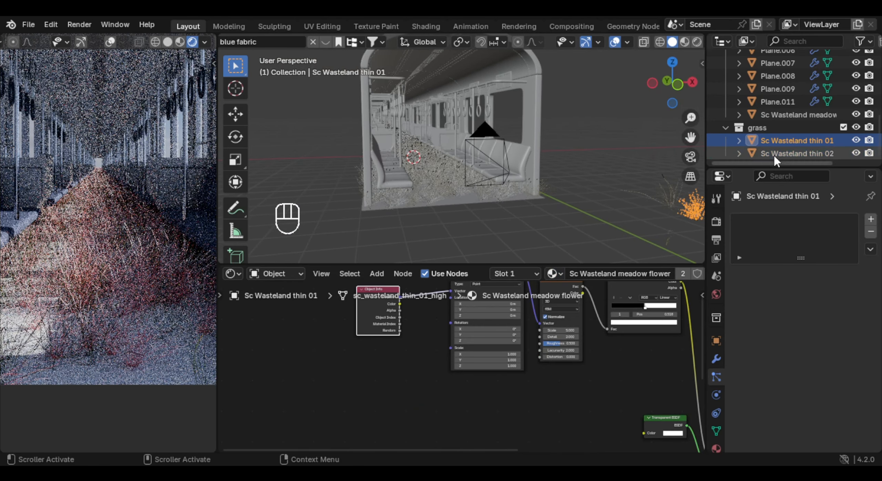
- Assign the Sc Wasteland meadow flower material to the Sc Wasteland thin 02 plant
{"action": "left_click", "coordinate": [773, 154]}
{"action": "left_click", "coordinate": [553, 274]}
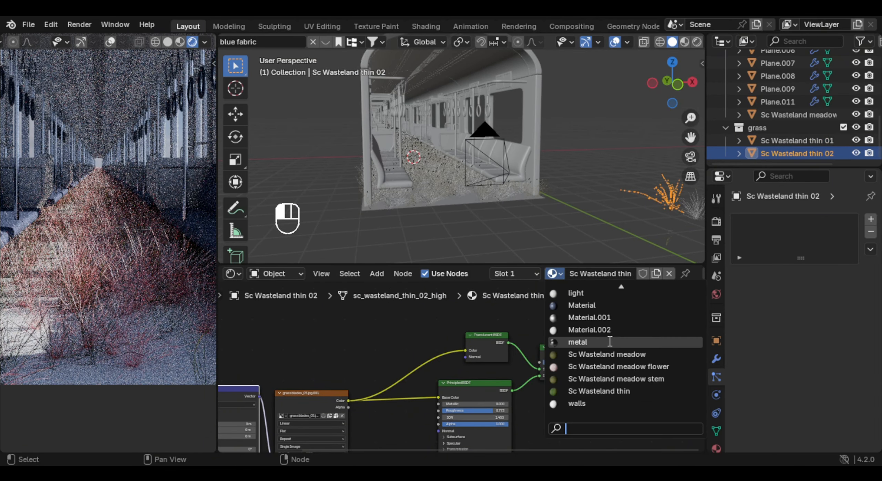
{"action": "left_click", "coordinate": [617, 367]}
{"action": "scroll", "coordinate": [119, 273], "scroll_direction": "down", "scroll_amount": 2}
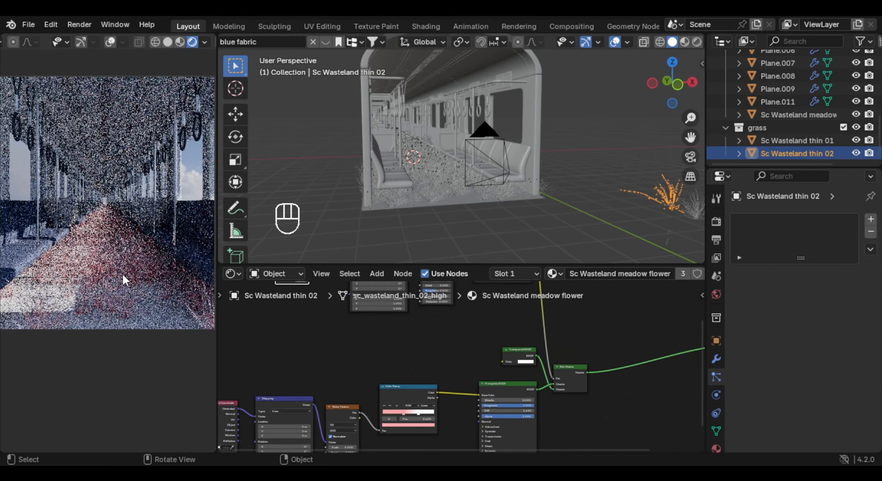
- Recolor the pink stop of the Color Ramp feeding the flower material's Base Color to dark green, hue about 0.27 and value about 0.22
{"action": "scroll", "coordinate": [123, 275], "scroll_direction": "down", "scroll_amount": 1}
{"action": "scroll", "coordinate": [158, 305], "scroll_direction": "up", "scroll_amount": 1}
{"action": "middle_click_drag", "start_coordinate": [423, 414], "coordinate": [478, 363]}
{"action": "scroll", "coordinate": [478, 363], "scroll_direction": "up", "scroll_amount": 5}
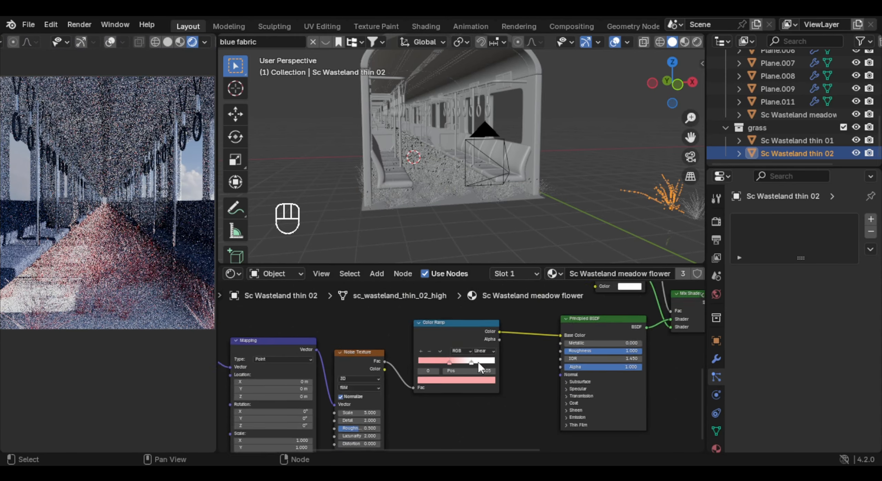
{"action": "scroll", "coordinate": [478, 363], "scroll_direction": "up", "scroll_amount": 6}
{"action": "middle_click_drag", "start_coordinate": [423, 324], "coordinate": [464, 397]}
{"action": "scroll", "coordinate": [456, 381], "scroll_direction": "down", "scroll_amount": 3}
{"action": "left_click", "coordinate": [456, 366]}
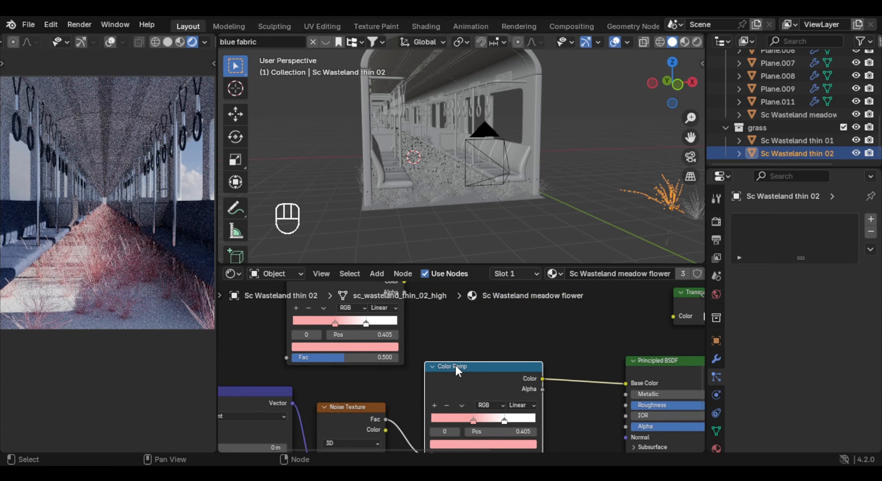
{"action": "middle_click_drag", "start_coordinate": [502, 376], "coordinate": [495, 323]}
{"action": "middle_click_drag", "start_coordinate": [361, 317], "coordinate": [385, 360]}
{"action": "scroll", "coordinate": [514, 408], "scroll_direction": "up", "scroll_amount": 2}
{"action": "middle_click_drag", "start_coordinate": [508, 398], "coordinate": [507, 361]}
{"action": "scroll", "coordinate": [482, 372], "scroll_direction": "up", "scroll_amount": 2}
{"action": "left_click", "coordinate": [480, 411]}
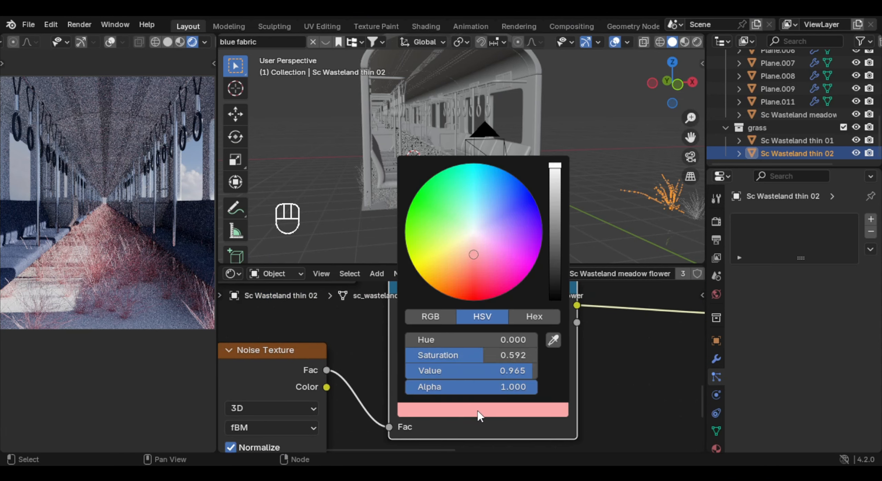
{"action": "mouse_move", "coordinate": [474, 254]}
{"action": "left_mouse_down"}
{"action": "mouse_move", "coordinate": [457, 248]}
{"action": "mouse_move", "coordinate": [451, 230]}
{"action": "left_mouse_up"}
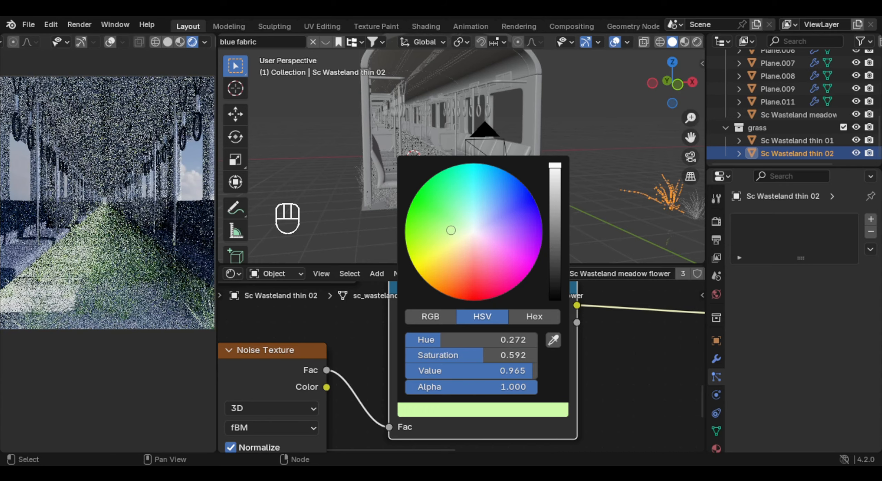
{"action": "left_click_drag", "start_coordinate": [555, 168], "coordinate": [555, 225]}
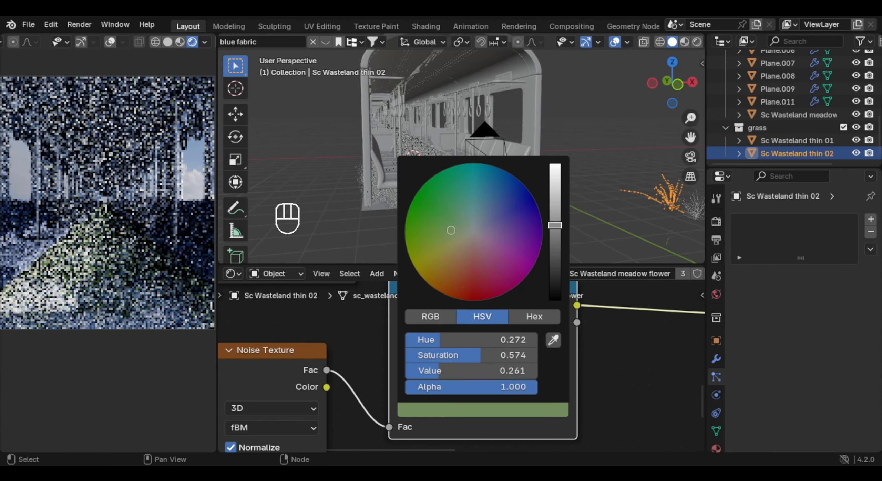
- Recolor the white stop of the same Color Ramp to a dark muted green with hue 0.302 and saturation 0.354
{"action": "left_click", "coordinate": [515, 370]}
{"action": "left_click", "coordinate": [527, 409]}
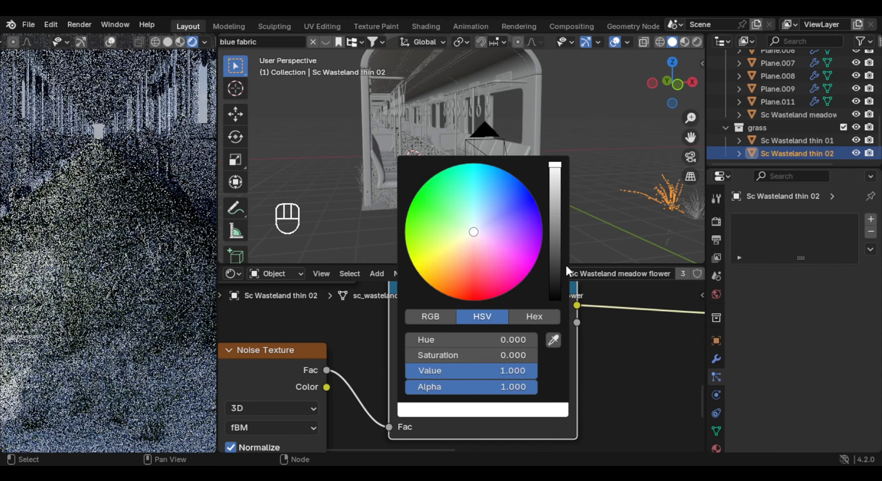
{"action": "left_click_drag", "start_coordinate": [479, 340], "coordinate": [499, 340]}
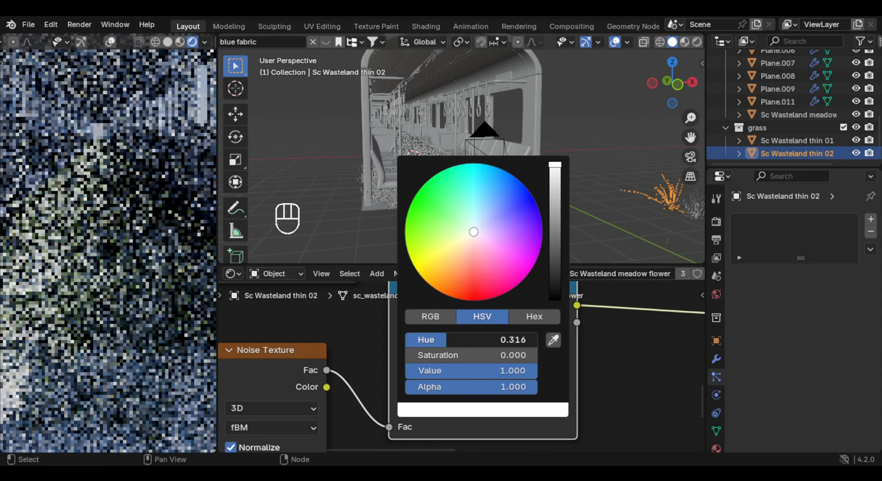
{"action": "left_click_drag", "start_coordinate": [474, 231], "coordinate": [460, 232]}
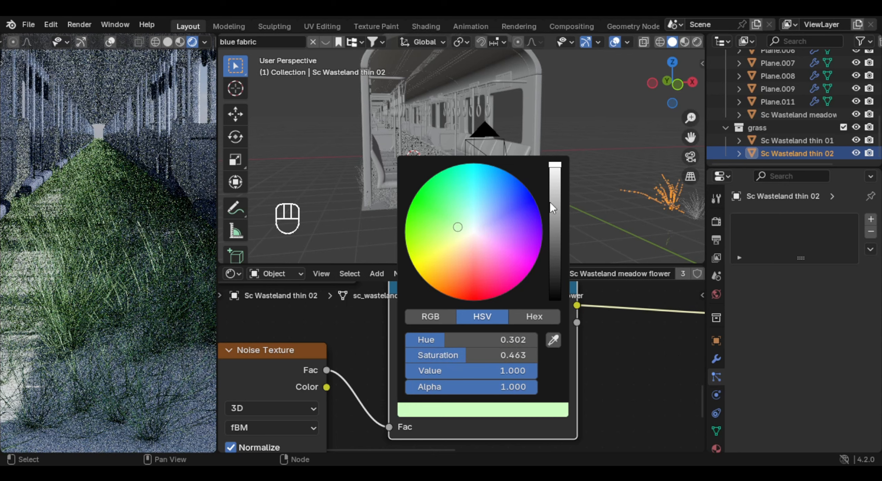
{"action": "left_click_drag", "start_coordinate": [550, 203], "coordinate": [553, 243]}
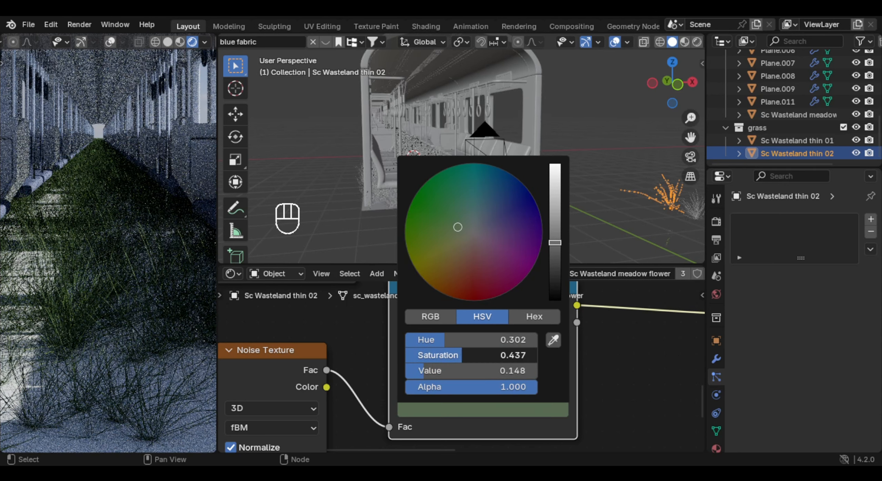
{"action": "left_click_drag", "start_coordinate": [470, 355], "coordinate": [459, 354]}
{"action": "left_click", "coordinate": [459, 354]}
{"action": "left_click", "coordinate": [557, 411]}
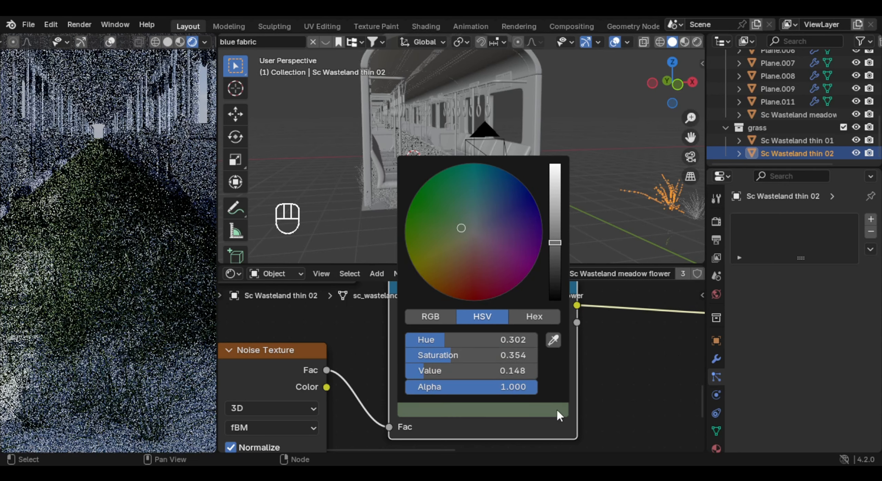
{"action": "left_click", "coordinate": [554, 234]}
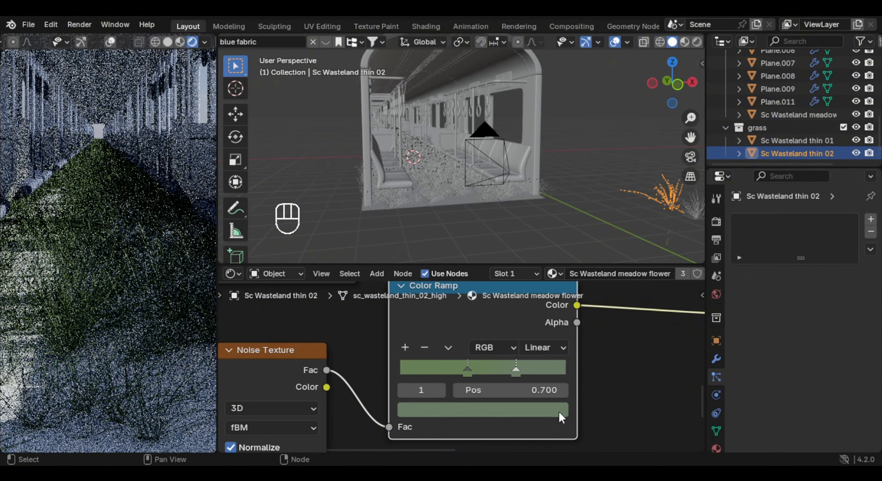
- Lower the saturation of the Color Ramp's first stop to about 0.352
{"action": "left_click", "coordinate": [468, 370]}
{"action": "left_click", "coordinate": [481, 412]}
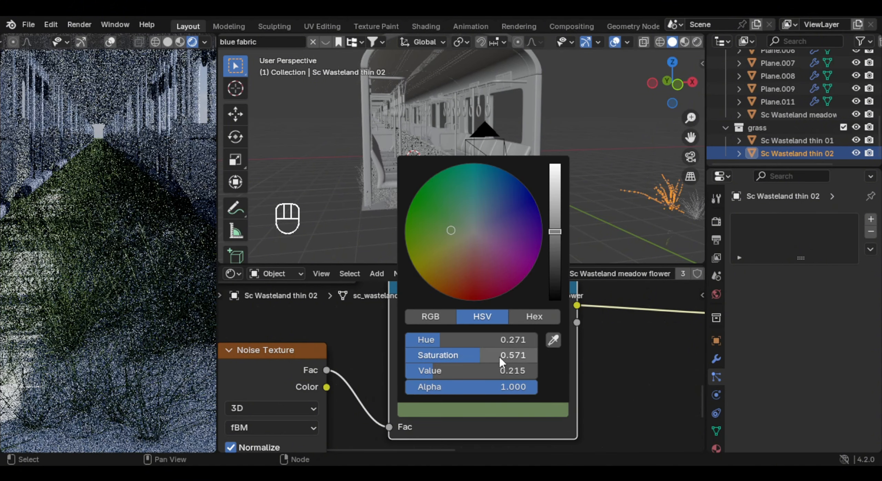
{"action": "left_click_drag", "start_coordinate": [500, 359], "coordinate": [482, 358]}
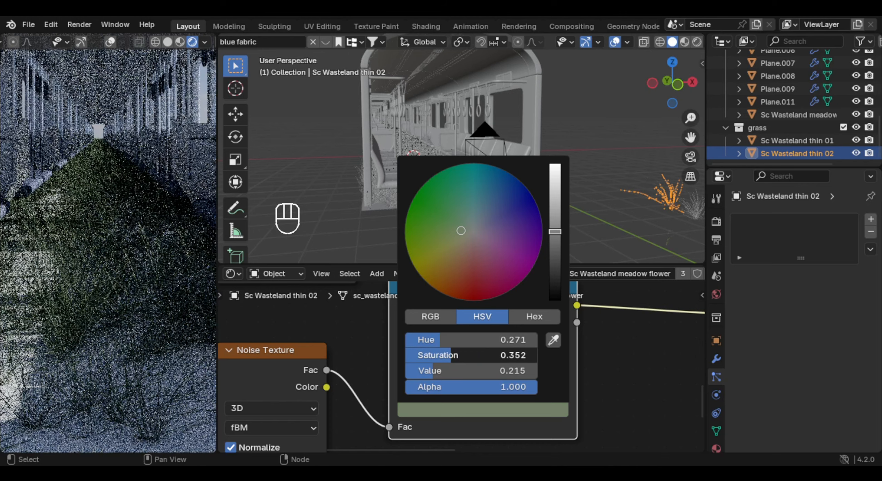
- Add a Sun light and move it above and beside the carriage, to about X 8.5 m, Y -0.6 m, Z 6.6 m
{"action": "middle_click_drag", "start_coordinate": [543, 160], "coordinate": [527, 146]}
{"action": "key", "text": "shift+a"}
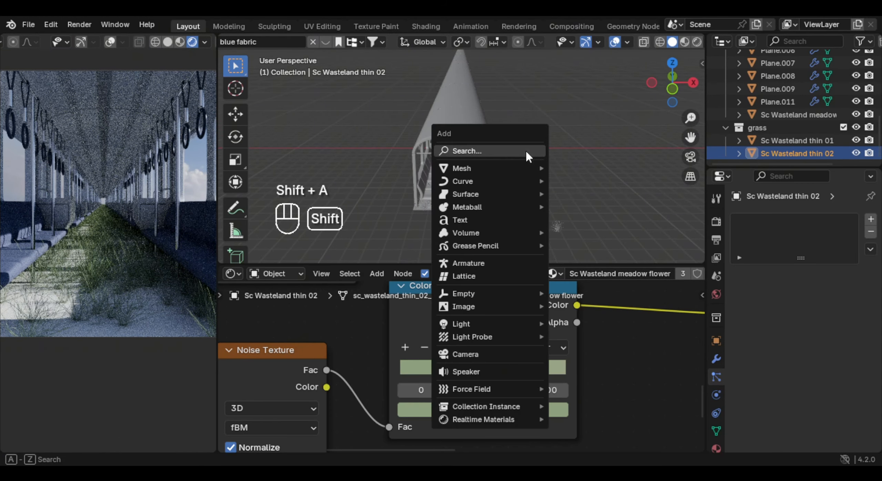
{"action": "mouse_move", "coordinate": [494, 326]}
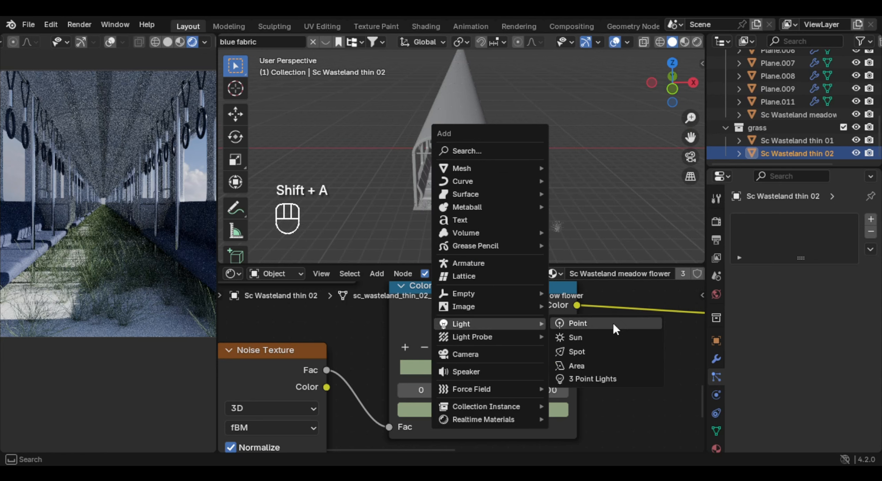
{"action": "left_click", "coordinate": [595, 334]}
{"action": "key", "text": "g"}
{"action": "left_click", "coordinate": [581, 78]}
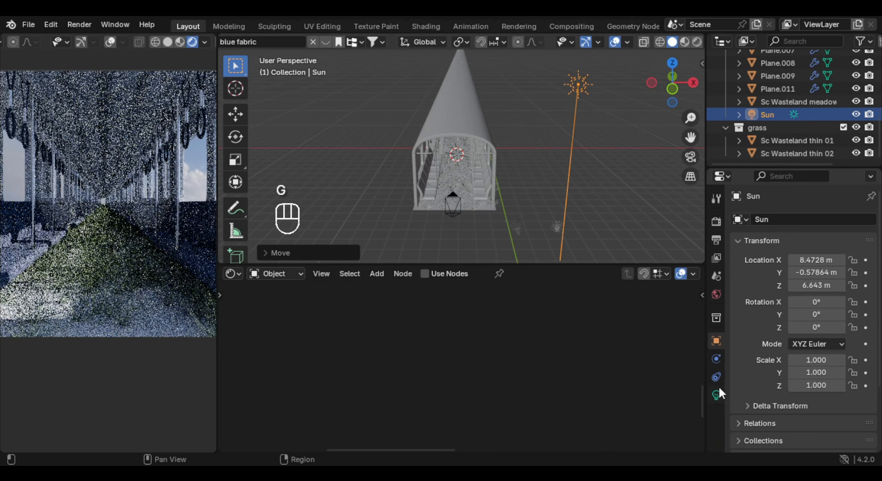
- Set the sun's strength to 8 and rotate it about 30° around the global Y axis toward the carriage
{"action": "left_click", "coordinate": [716, 395]}
{"action": "left_click", "coordinate": [828, 310]}
{"action": "type", "text": "8"}
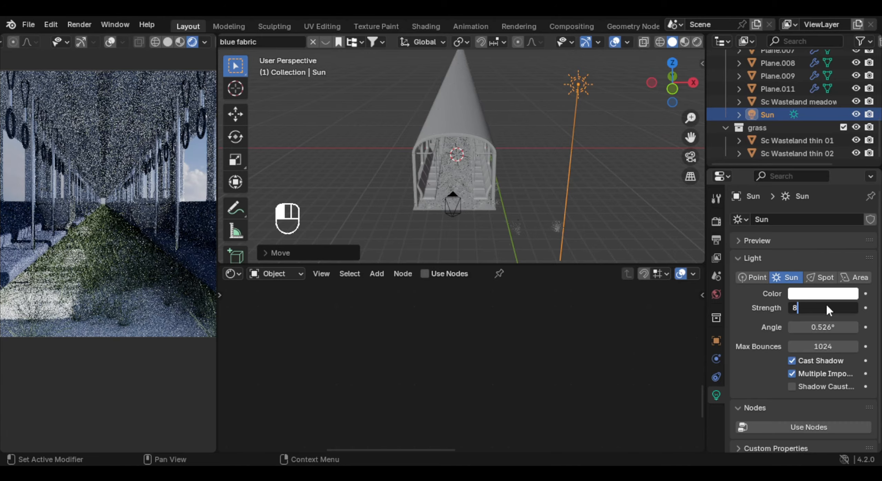
{"action": "key", "text": "Return"}
{"action": "key", "text": "r"}
{"action": "key", "text": "x"}
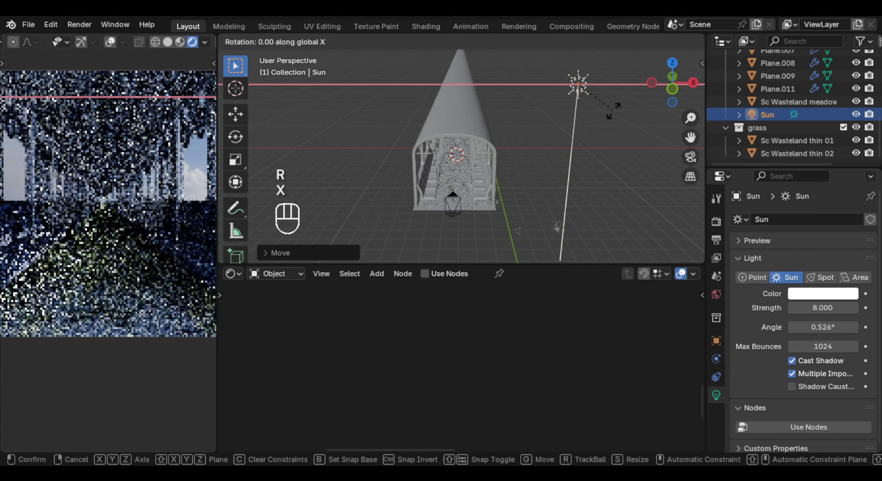
{"action": "key", "text": "r"}
{"action": "key", "text": "y"}
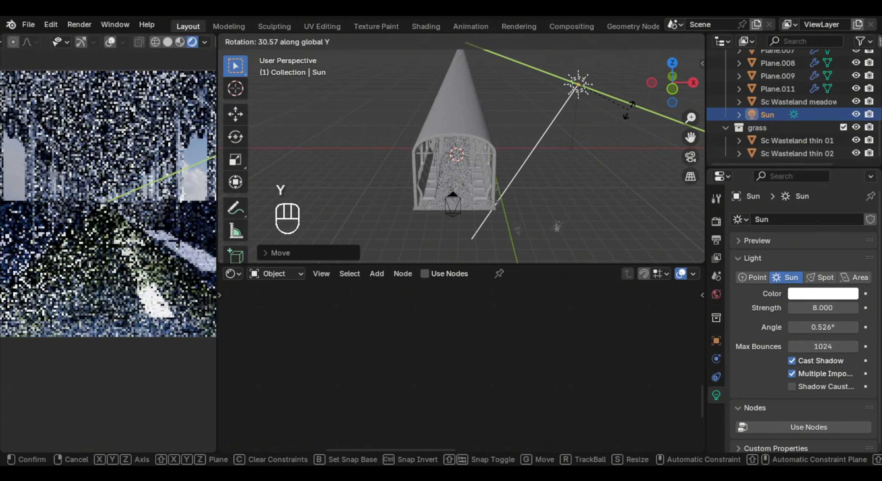
- Move the camera about 1.9 m along the global Y axis
{"action": "key", "text": "g"}
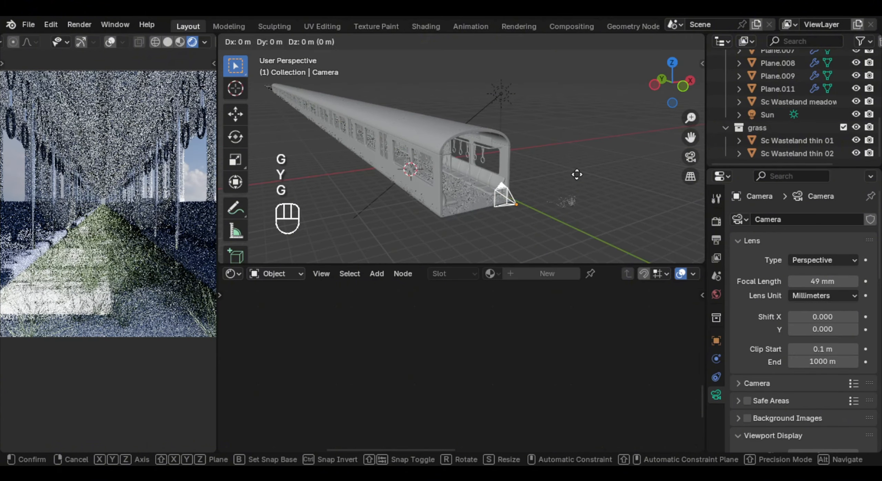
{"action": "key", "text": "y"}
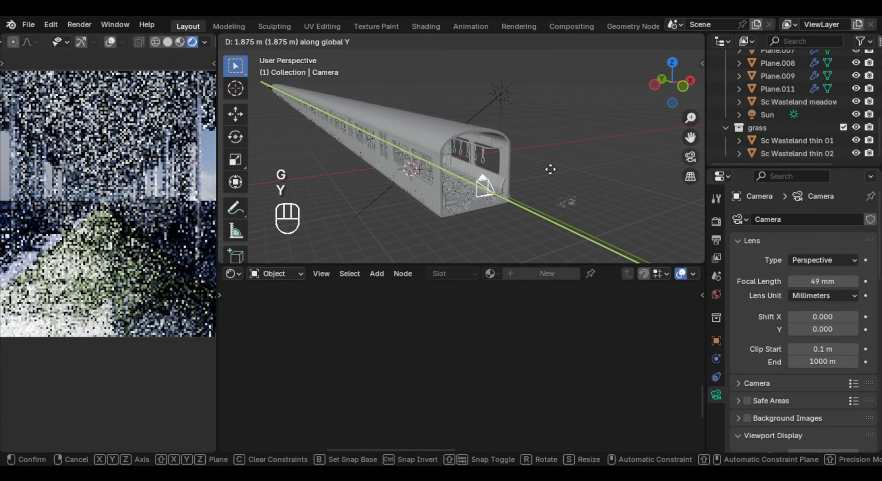
{"action": "left_click", "coordinate": [550, 168]}
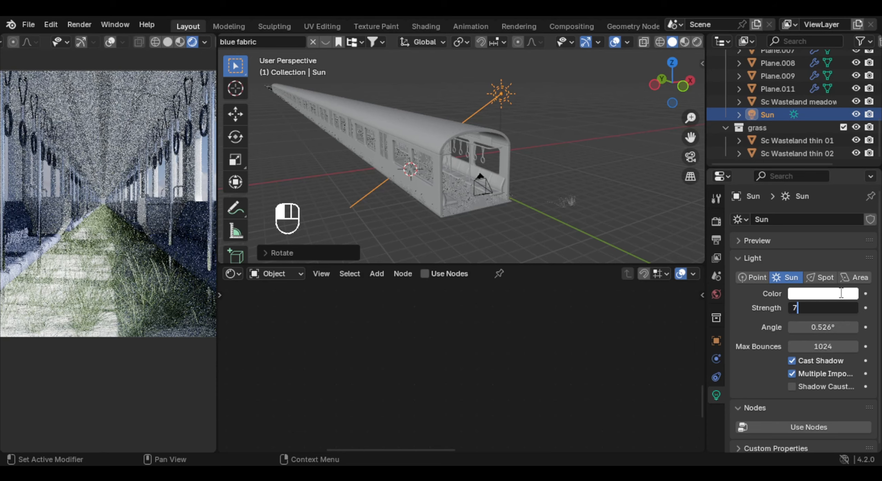
- Set the sun's strength to 7 with a pale yellow color, and open the world's surface settings
{"action": "key", "text": "Return"}
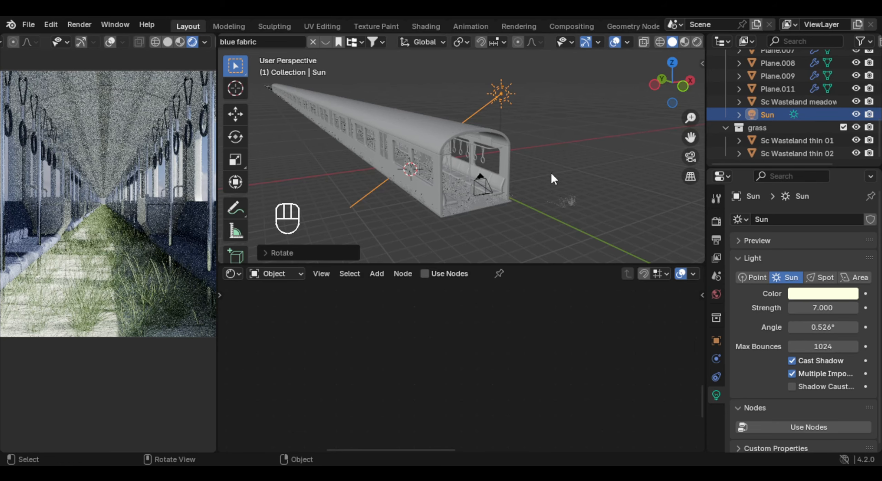
{"action": "left_click", "coordinate": [715, 296]}
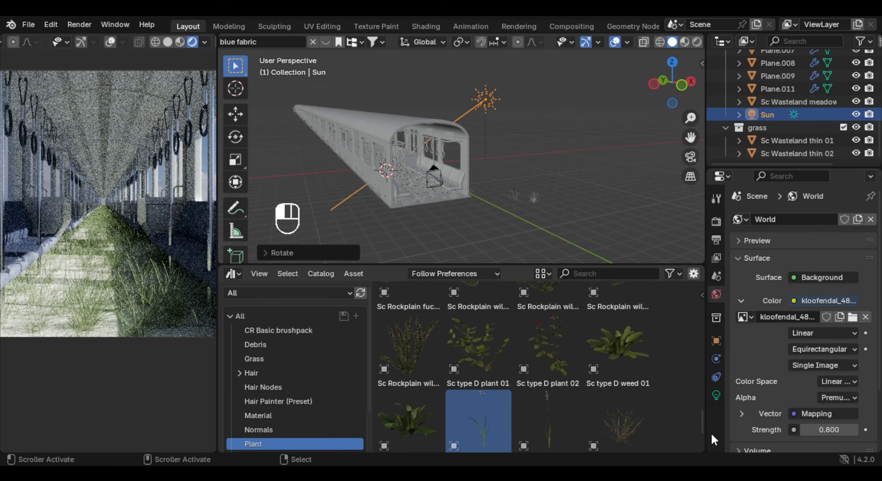
- Place the Sc Red poppy 01 asset from the Plant catalog on the ground beside the wasteland plants
{"action": "left_click_drag", "start_coordinate": [711, 432], "coordinate": [706, 395]}
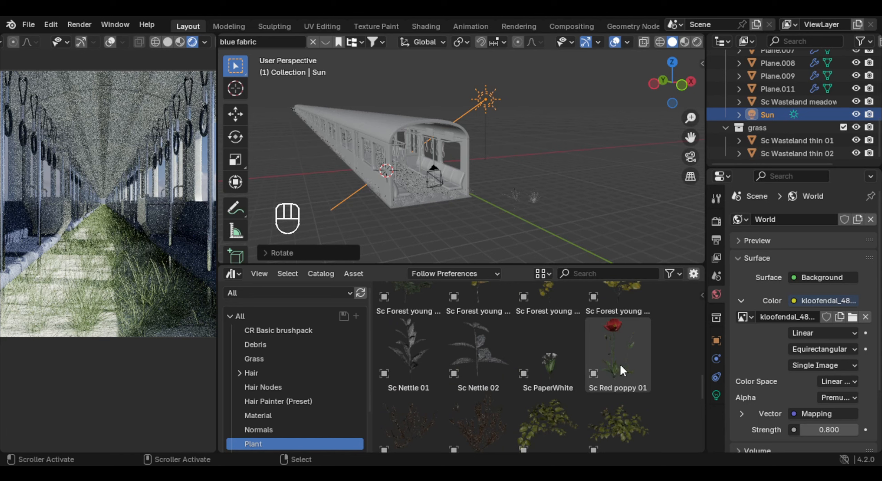
{"action": "left_click_drag", "start_coordinate": [620, 366], "coordinate": [571, 221]}
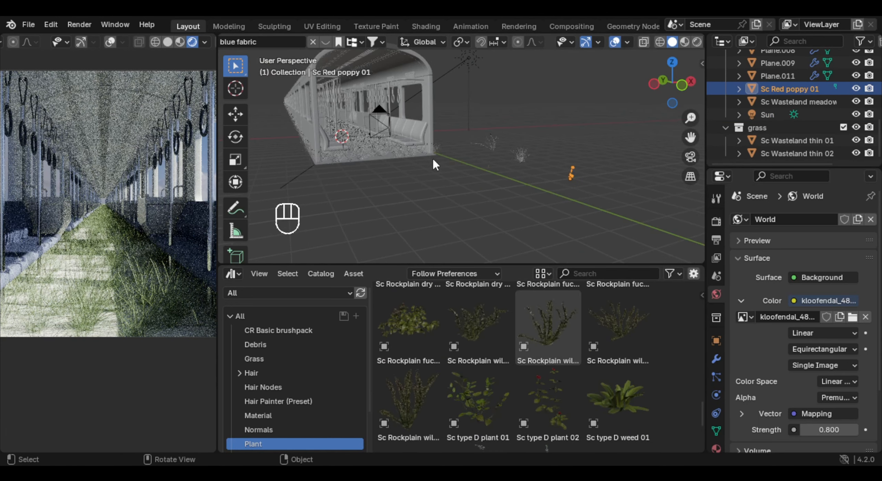
- Save the file and add a second particle system to the carriage floor plane
{"action": "left_click", "coordinate": [427, 151]}
{"action": "key", "text": "ctrl+s"}
{"action": "scroll", "coordinate": [835, 310], "scroll_direction": "down", "scroll_amount": 3}
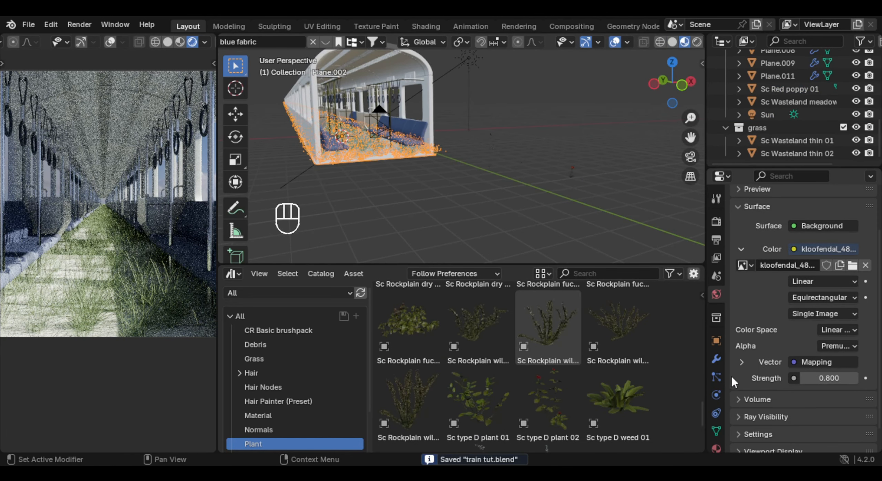
{"action": "left_click", "coordinate": [716, 377]}
{"action": "scroll", "coordinate": [845, 274], "scroll_direction": "up", "scroll_amount": 3}
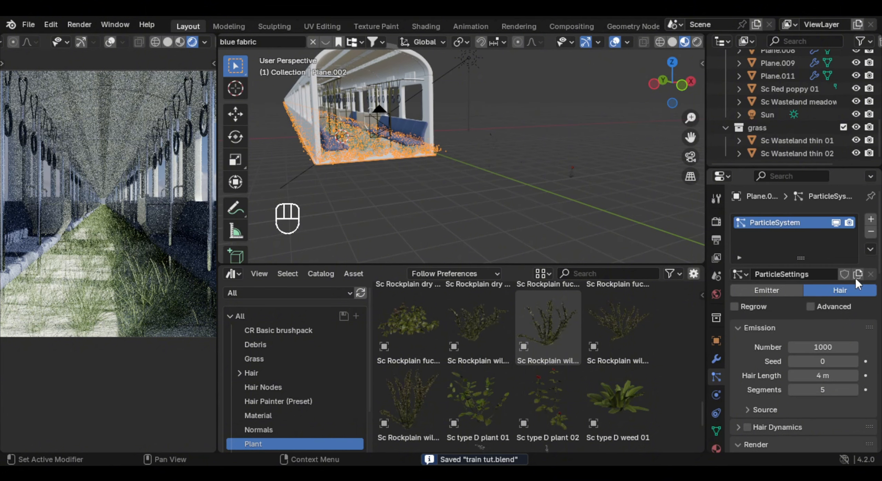
{"action": "left_click", "coordinate": [870, 220]}
- Render the new particle system as Object, using the Sc Red poppy 01 plant as its instance object
{"action": "scroll", "coordinate": [793, 296], "scroll_direction": "down", "scroll_amount": 10}
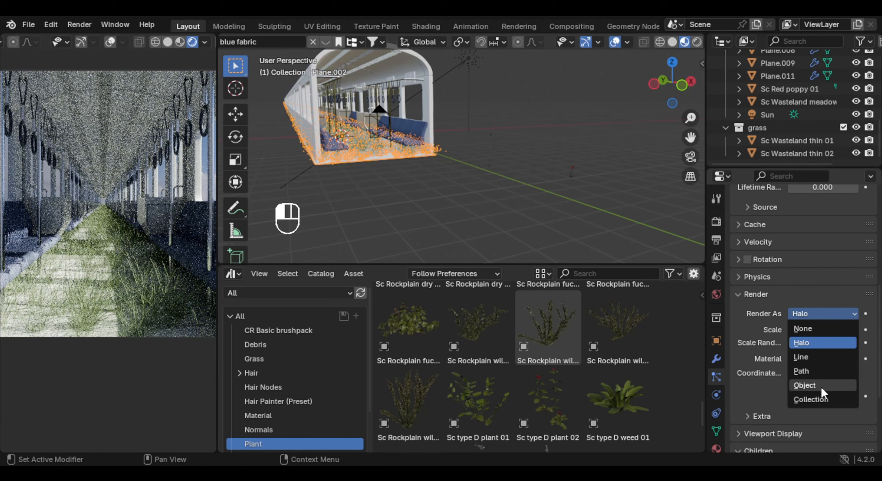
{"action": "left_click", "coordinate": [820, 386]}
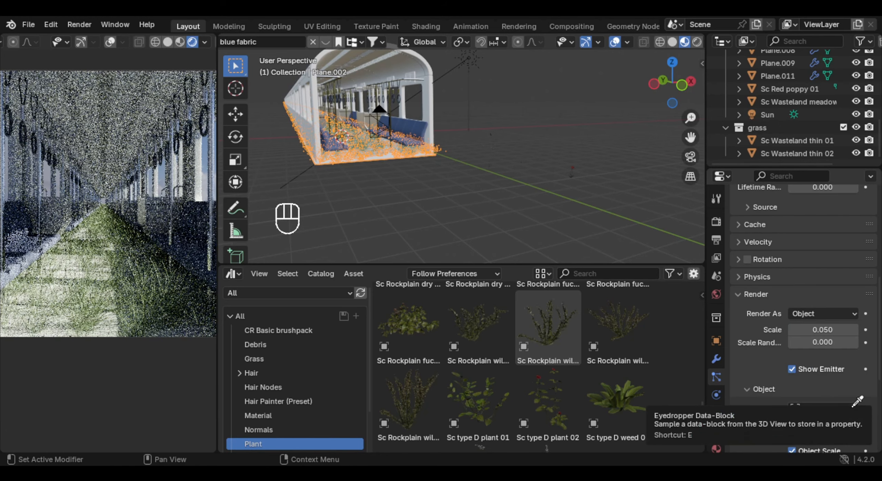
{"action": "left_click", "coordinate": [855, 403]}
{"action": "left_click", "coordinate": [570, 173]}
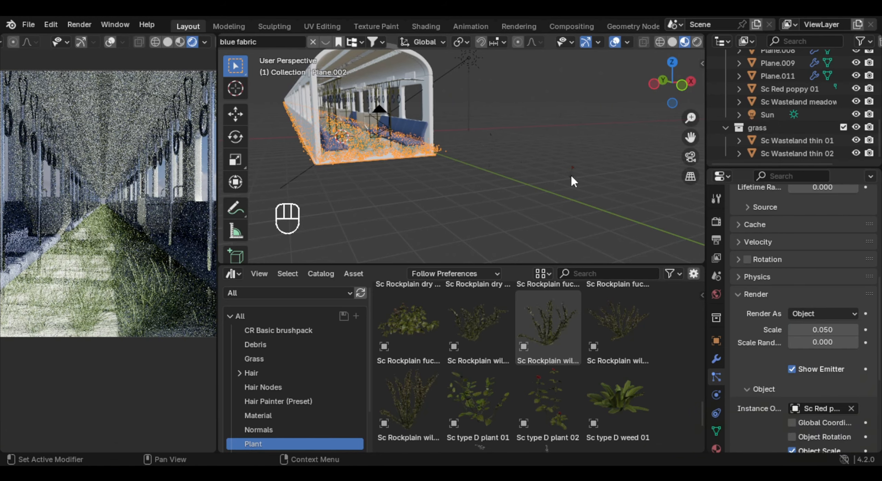
- Increase the render scale of the poppy particles to about 0.37
{"action": "scroll", "coordinate": [570, 175], "scroll_direction": "up", "scroll_amount": 7}
{"action": "middle_click_drag", "start_coordinate": [501, 148], "coordinate": [620, 199], "text": "shift"}
{"action": "scroll", "coordinate": [870, 303], "scroll_direction": "up", "scroll_amount": 5}
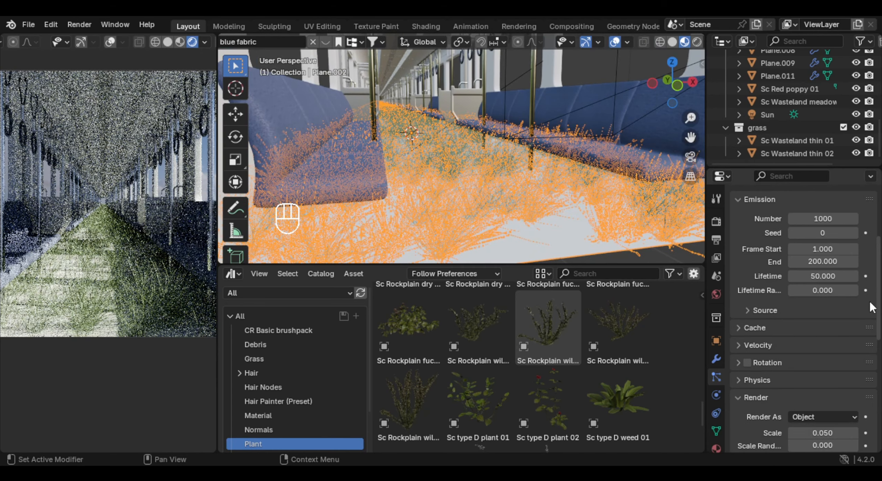
{"action": "scroll", "coordinate": [861, 317], "scroll_direction": "down", "scroll_amount": 5}
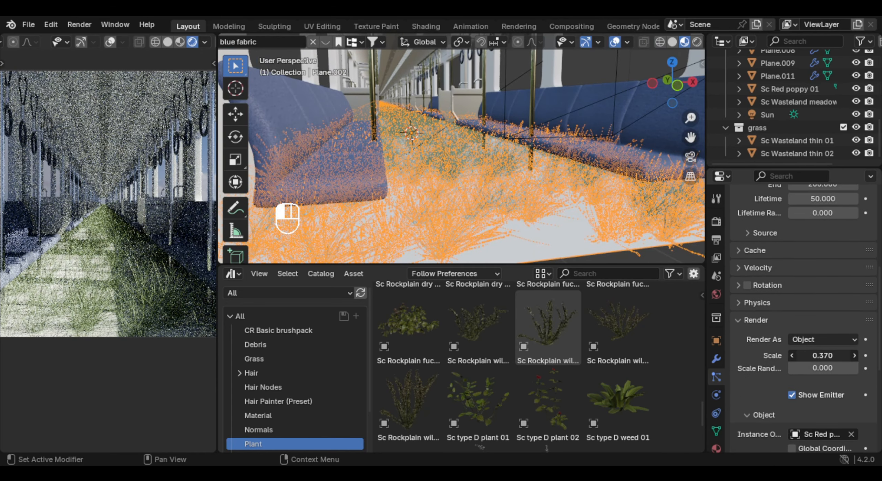
{"action": "left_click_drag", "start_coordinate": [822, 356], "coordinate": [835, 356]}
- Set the poppy particle system's children to Interpolated with a display amount of 30
{"action": "scroll", "coordinate": [865, 355], "scroll_direction": "down", "scroll_amount": 11}
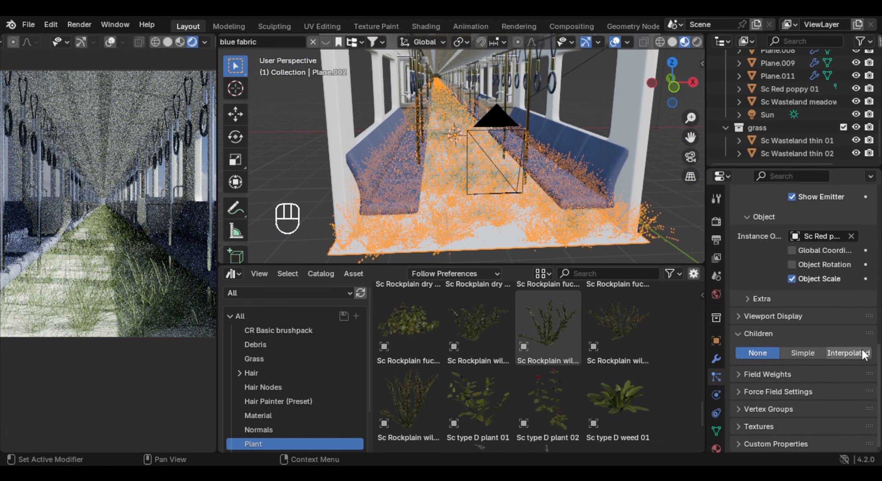
{"action": "left_click", "coordinate": [840, 355]}
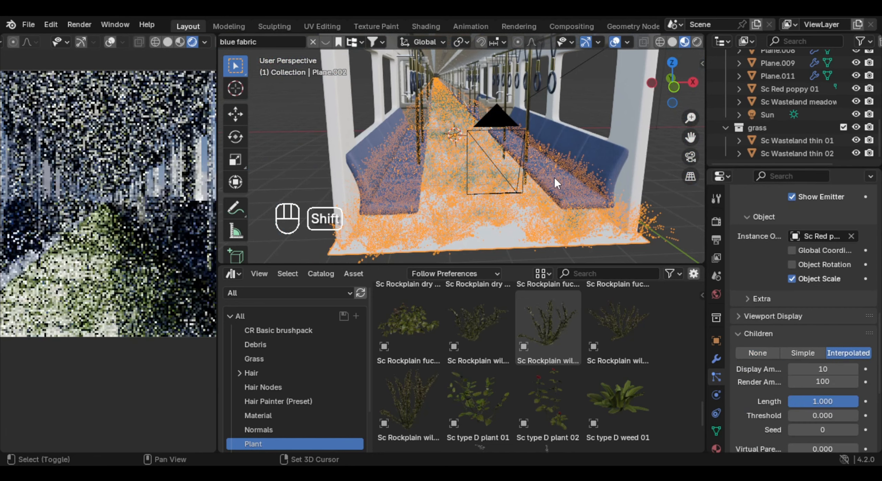
{"action": "scroll", "coordinate": [566, 198], "scroll_direction": "up", "scroll_amount": 3}
{"action": "left_click", "coordinate": [825, 366]}
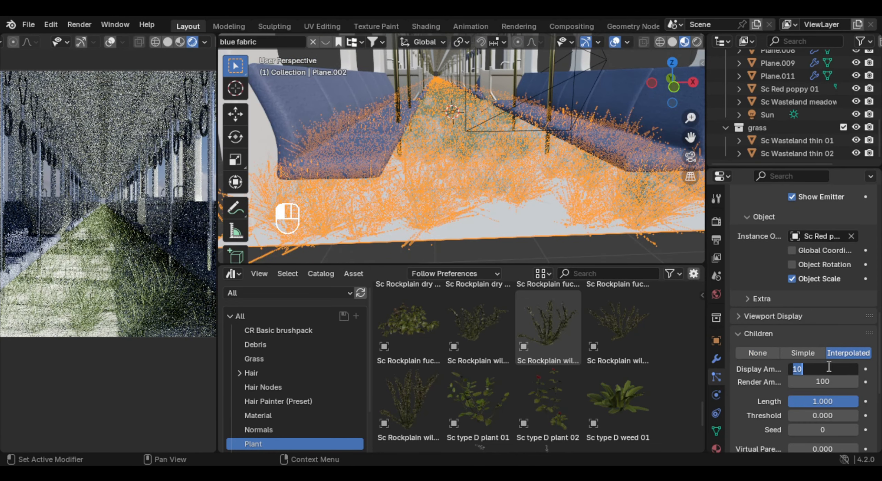
{"action": "type", "text": "30"}
{"action": "key", "text": "Return"}
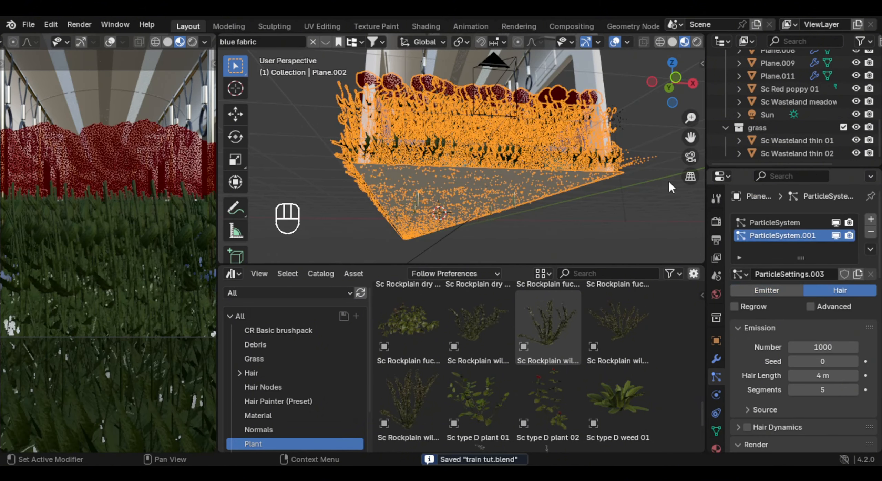
- Reduce the render scale of the poppy hair particles to about 0.79
{"action": "middle_click_drag", "start_coordinate": [542, 115], "coordinate": [556, 168]}
{"action": "scroll", "coordinate": [560, 153], "scroll_direction": "up", "scroll_amount": 4}
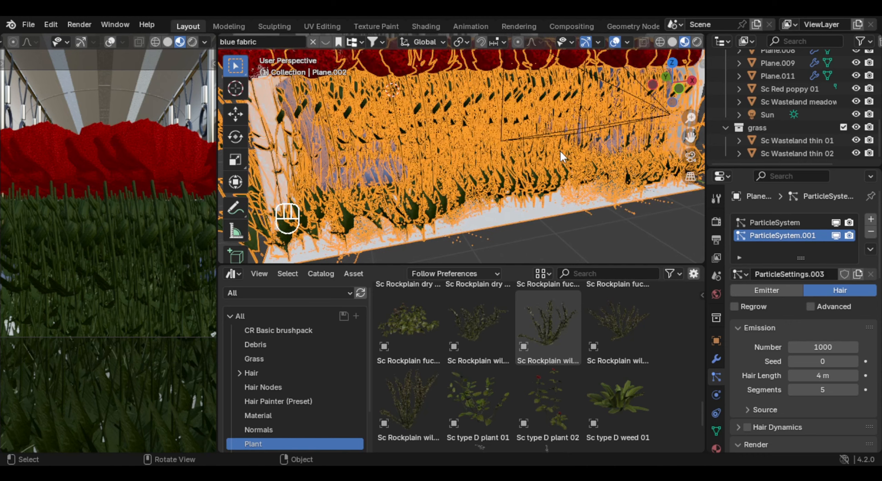
{"action": "scroll", "coordinate": [562, 144], "scroll_direction": "down", "scroll_amount": 3}
{"action": "scroll", "coordinate": [854, 295], "scroll_direction": "down", "scroll_amount": 6}
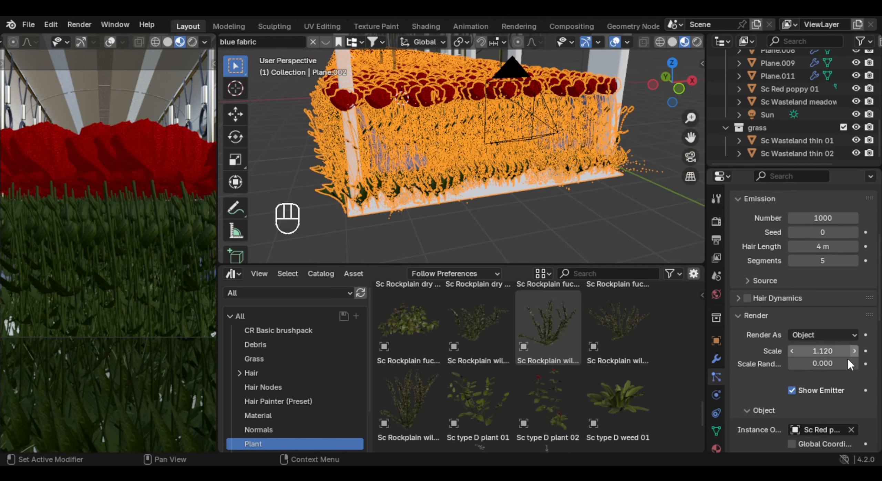
{"action": "left_click_drag", "start_coordinate": [839, 350], "coordinate": [807, 351]}
- Lower the poppies' interpolated children to a display amount of 1 and a render amount of 30
{"action": "scroll", "coordinate": [852, 358], "scroll_direction": "down", "scroll_amount": 10}
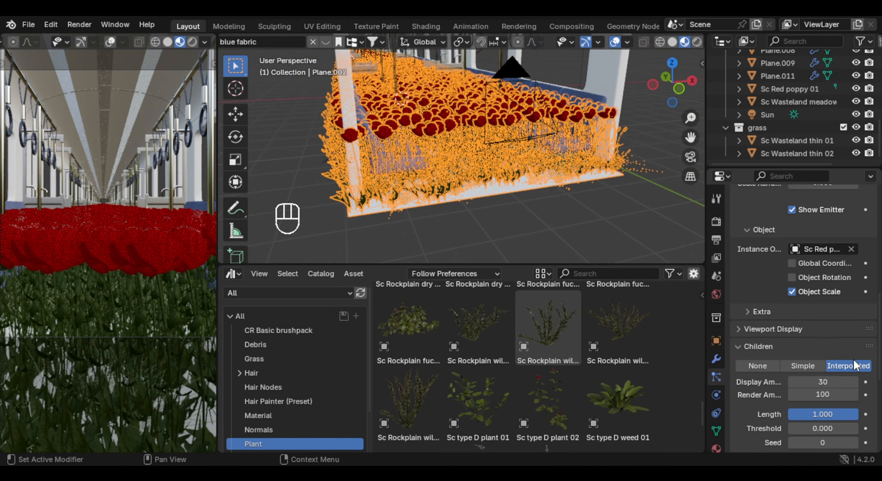
{"action": "scroll", "coordinate": [848, 363], "scroll_direction": "down", "scroll_amount": 4}
{"action": "left_click", "coordinate": [832, 304]}
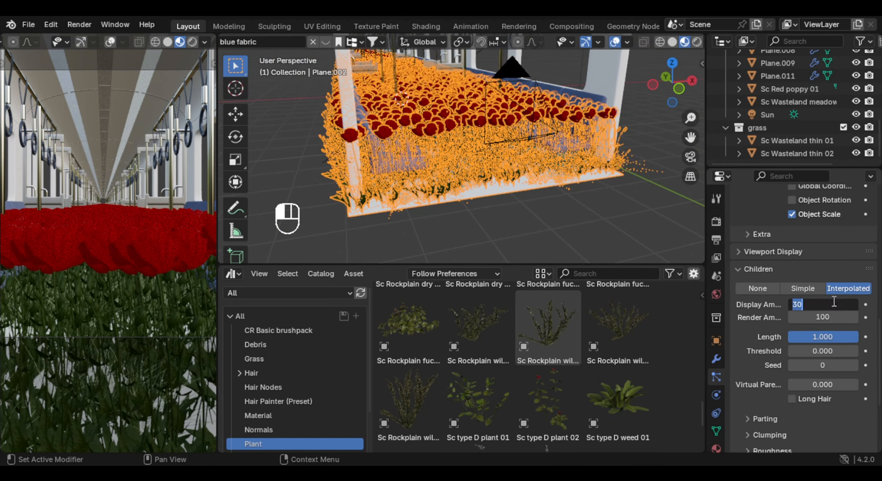
{"action": "type", "text": "5"}
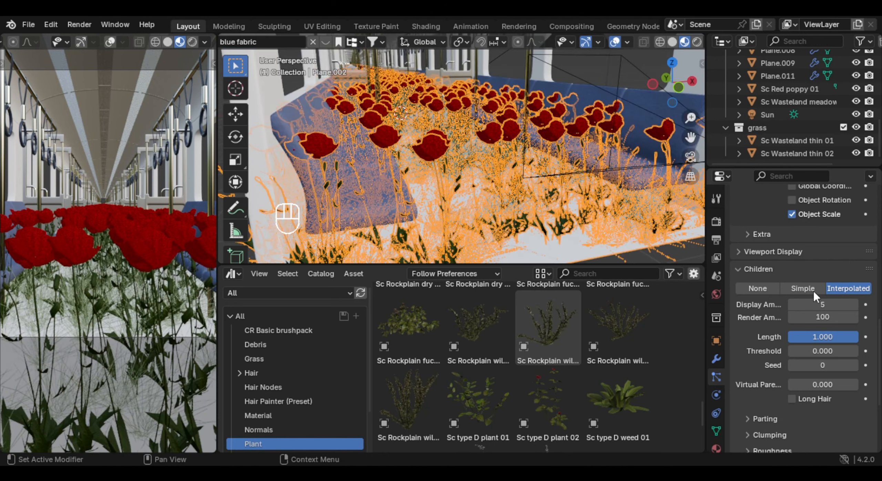
{"action": "key", "text": "Return"}
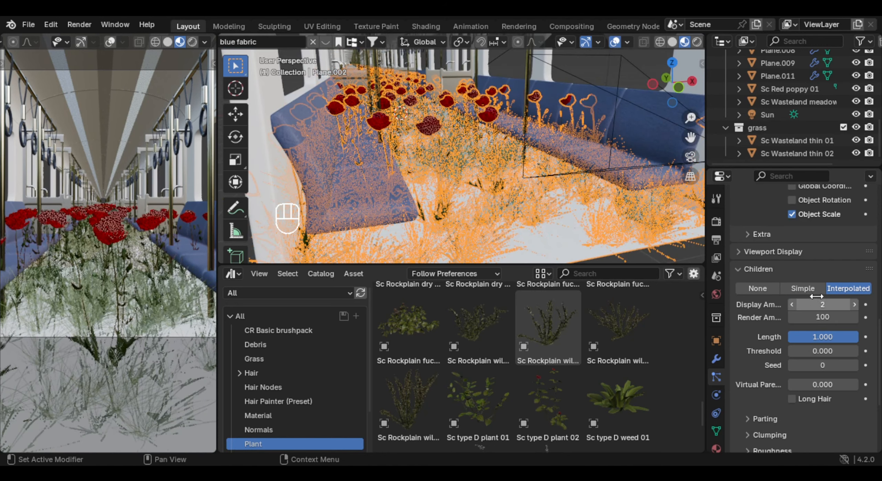
{"action": "left_click", "coordinate": [826, 305]}
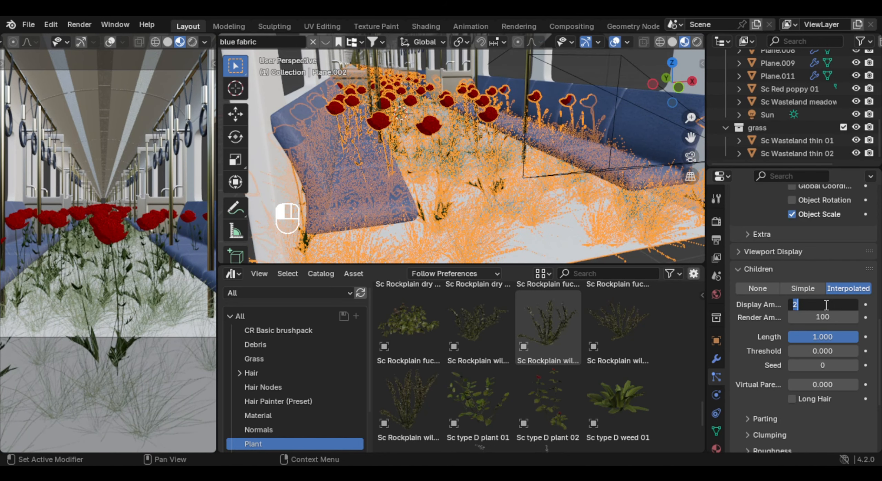
{"action": "type", "text": "1"}
{"action": "key", "text": "Return"}
{"action": "left_click", "coordinate": [839, 316]}
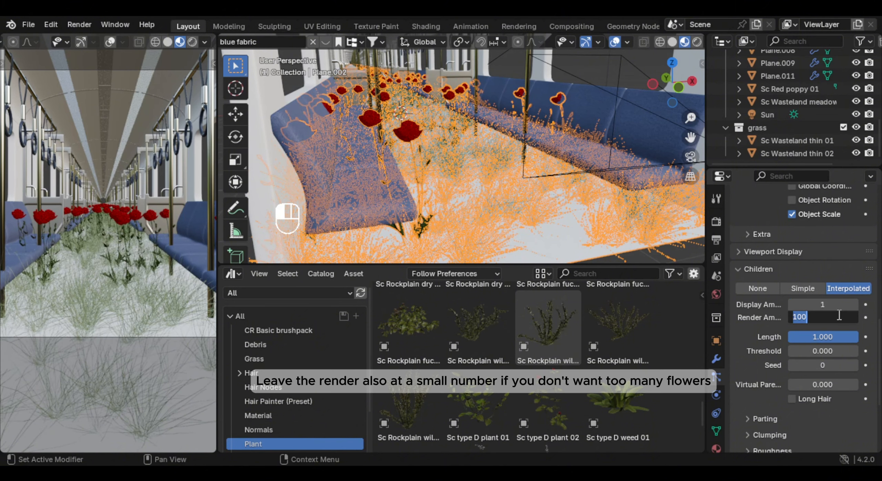
{"action": "key", "text": "Return"}
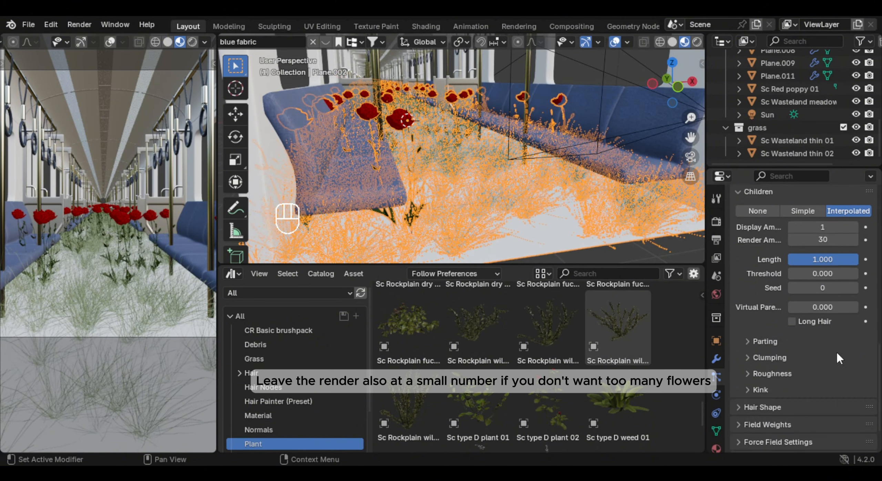
- Reduce the render scale of the poppy particles further so the flowers sit lower among the grass
{"action": "scroll", "coordinate": [832, 308], "scroll_direction": "up", "scroll_amount": 6}
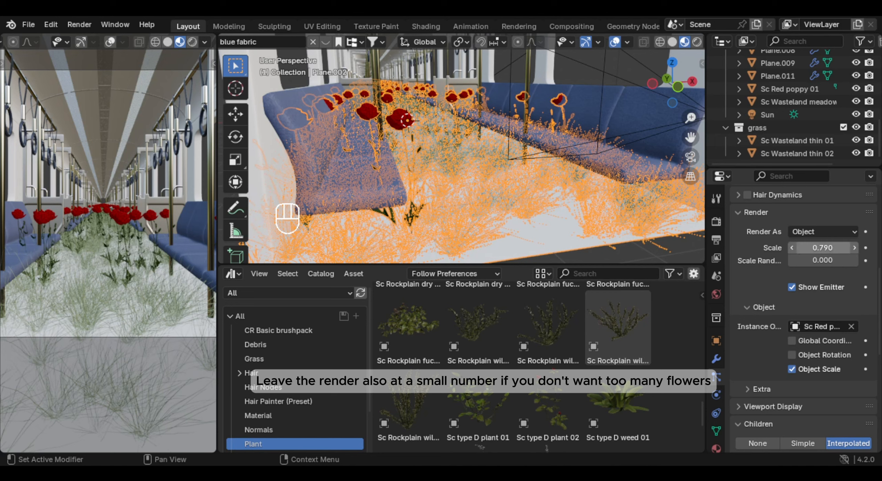
{"action": "left_click_drag", "start_coordinate": [824, 250], "coordinate": [845, 262]}
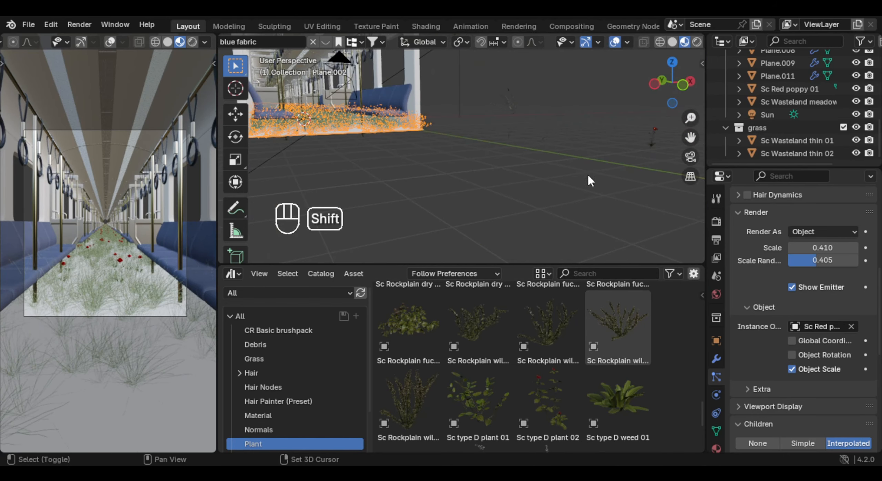
{"action": "middle_click_drag", "start_coordinate": [590, 181], "coordinate": [564, 200], "text": "shift"}
- Place the Sc type D weed 01 plant on the ground outside and add a third particle system of type Hair to the carriage floor plane
{"action": "left_click_drag", "start_coordinate": [636, 379], "coordinate": [488, 206]}
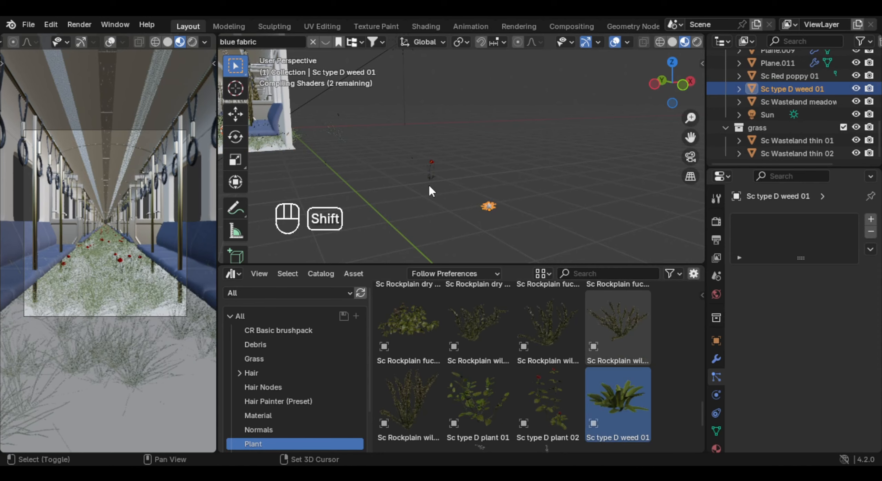
{"action": "middle_click_drag", "start_coordinate": [429, 186], "coordinate": [459, 163], "text": "shift"}
{"action": "left_click", "coordinate": [459, 163]}
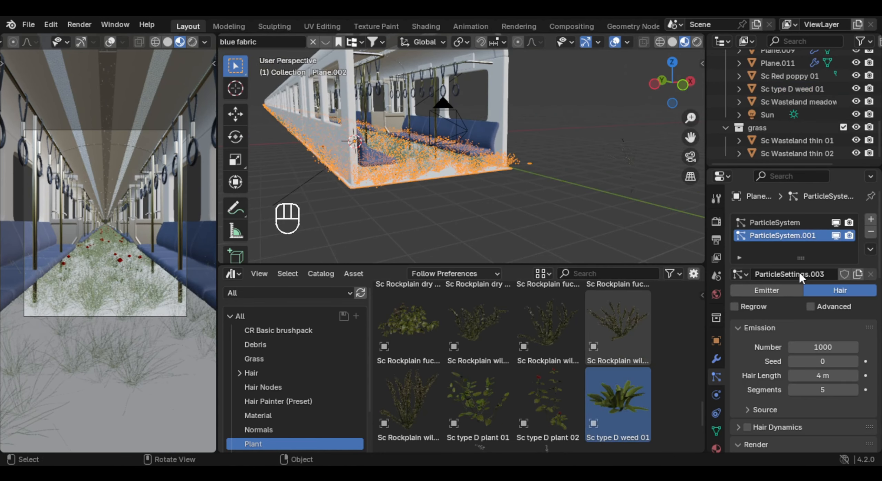
{"action": "left_click", "coordinate": [870, 220]}
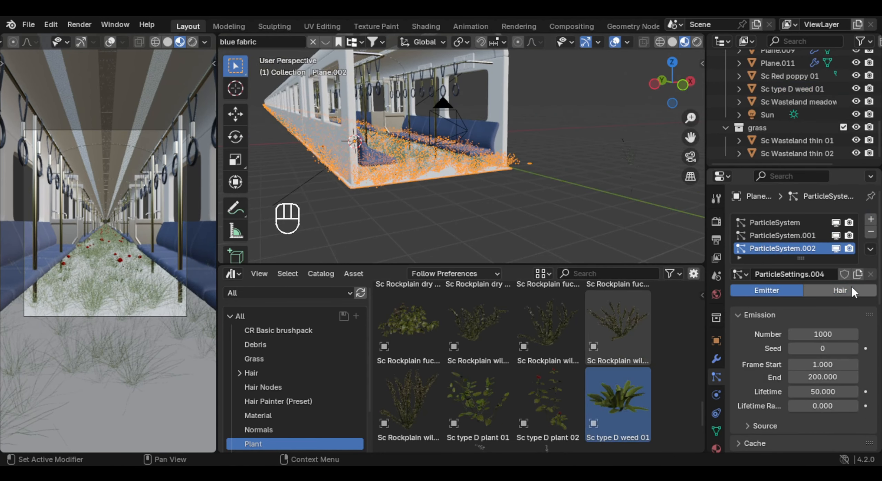
{"action": "left_click", "coordinate": [850, 286]}
- Render the new hair system as Object, using the Sc type D weed 01 plant as instance object at a scale of about 0.92
{"action": "scroll", "coordinate": [874, 296], "scroll_direction": "down", "scroll_amount": 5}
{"action": "scroll", "coordinate": [874, 296], "scroll_direction": "down", "scroll_amount": 4}
{"action": "scroll", "coordinate": [874, 296], "scroll_direction": "up", "scroll_amount": 2}
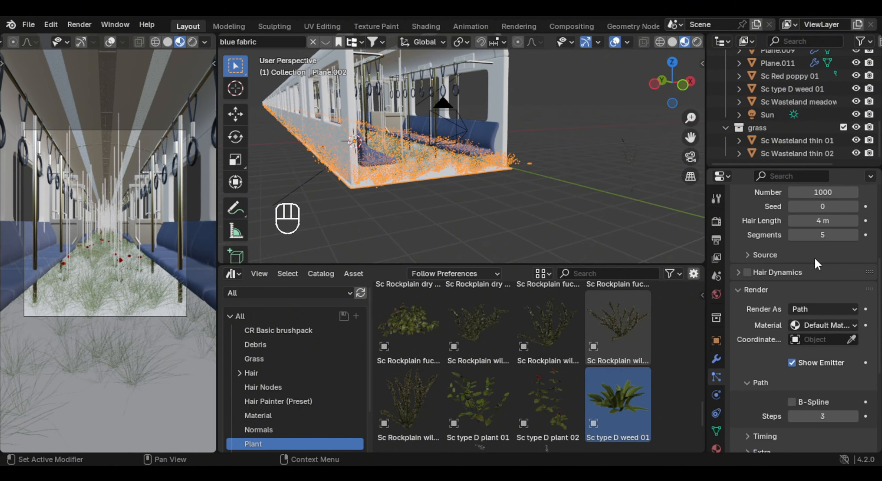
{"action": "middle_click_drag", "start_coordinate": [540, 175], "coordinate": [401, 165], "text": "shift"}
{"action": "left_click", "coordinate": [840, 310]}
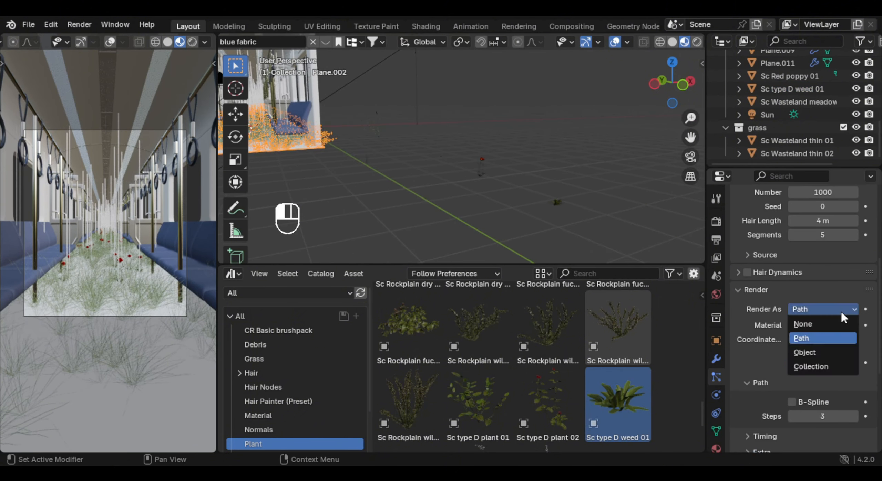
{"action": "left_click", "coordinate": [835, 367]}
{"action": "left_click", "coordinate": [836, 310]}
{"action": "left_click", "coordinate": [831, 352]}
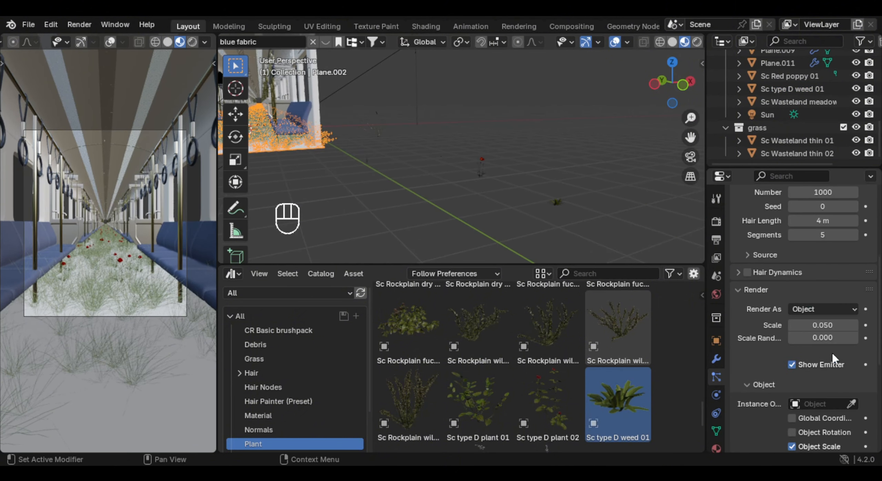
{"action": "left_click", "coordinate": [851, 404]}
{"action": "left_click", "coordinate": [555, 193]}
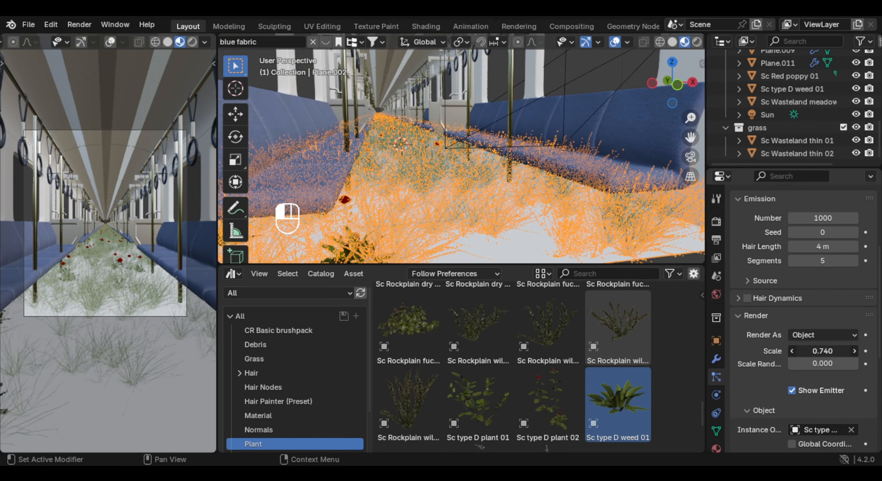
{"action": "left_click_drag", "start_coordinate": [822, 351], "coordinate": [834, 351]}
- Set the weed particle system's children to Interpolated with a render amount of 50
{"action": "scroll", "coordinate": [837, 369], "scroll_direction": "down", "scroll_amount": 7}
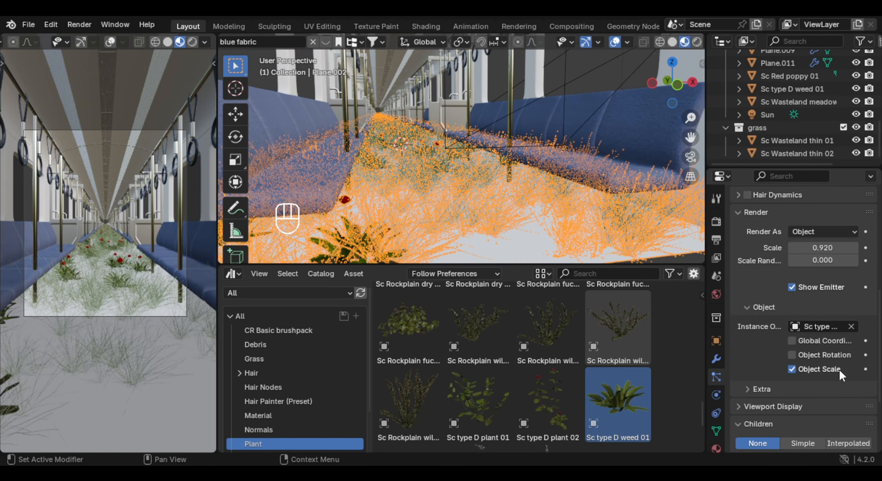
{"action": "left_click", "coordinate": [853, 366]}
{"action": "scroll", "coordinate": [834, 300], "scroll_direction": "down", "scroll_amount": 6}
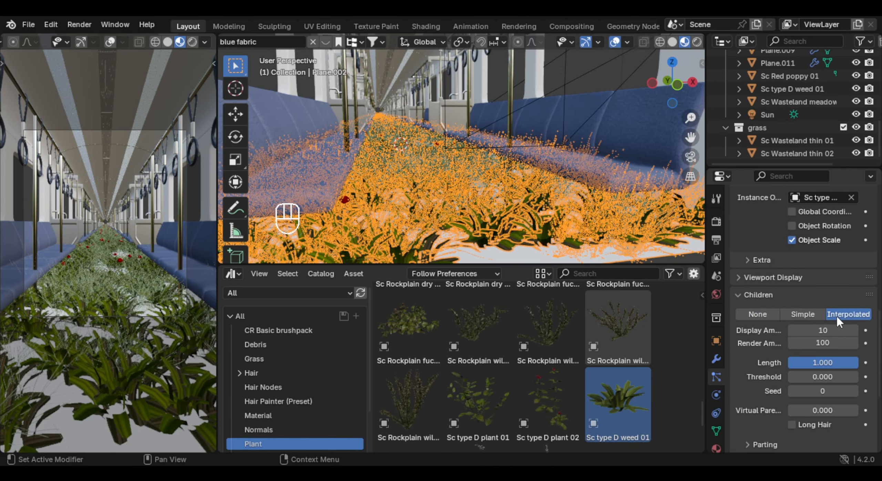
{"action": "scroll", "coordinate": [100, 233], "scroll_direction": "up", "scroll_amount": 2}
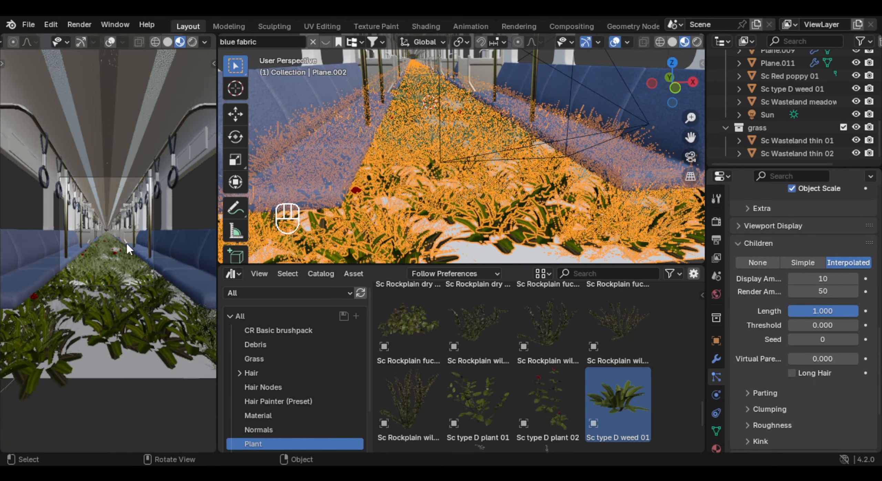
- Set the final render's maximum samples to 250 and check that the device is GPU Compute
{"action": "middle_click_drag", "start_coordinate": [510, 182], "coordinate": [527, 169]}
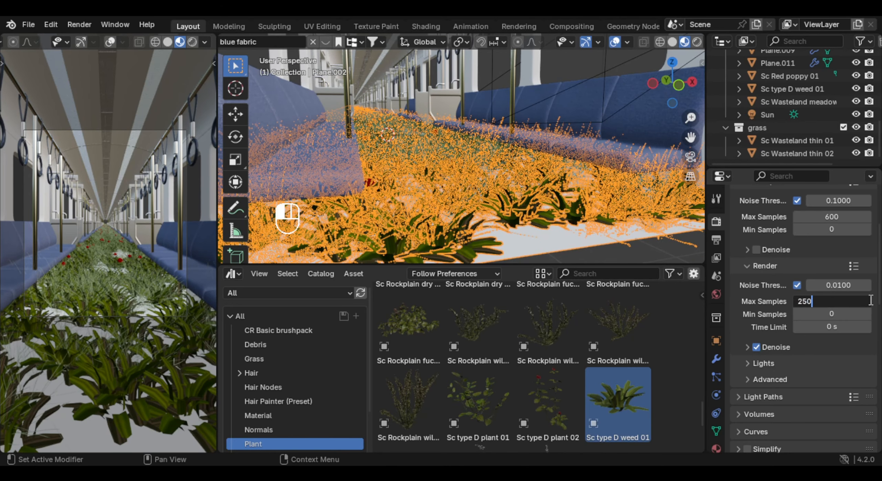
{"action": "key", "text": "Return"}
{"action": "scroll", "coordinate": [868, 301], "scroll_direction": "up", "scroll_amount": 6}
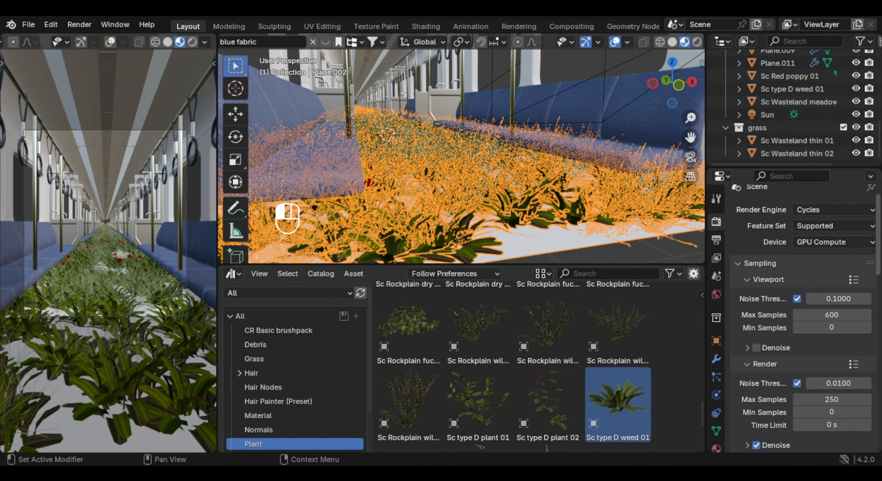
{"action": "scroll", "coordinate": [866, 232], "scroll_direction": "down", "scroll_amount": 1}
{"action": "left_click", "coordinate": [839, 233]}
{"action": "left_click", "coordinate": [842, 228]}
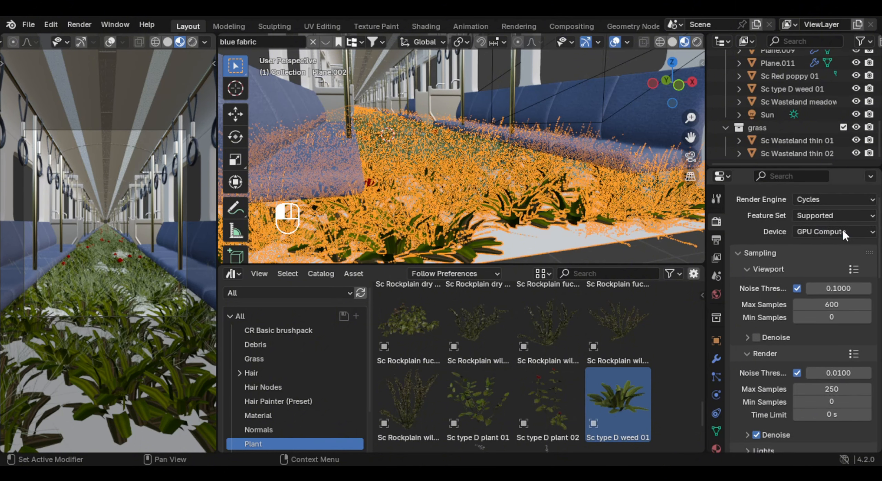
{"action": "scroll", "coordinate": [878, 315], "scroll_direction": "down", "scroll_amount": 12}
{"action": "scroll", "coordinate": [878, 314], "scroll_direction": "down", "scroll_amount": 20}
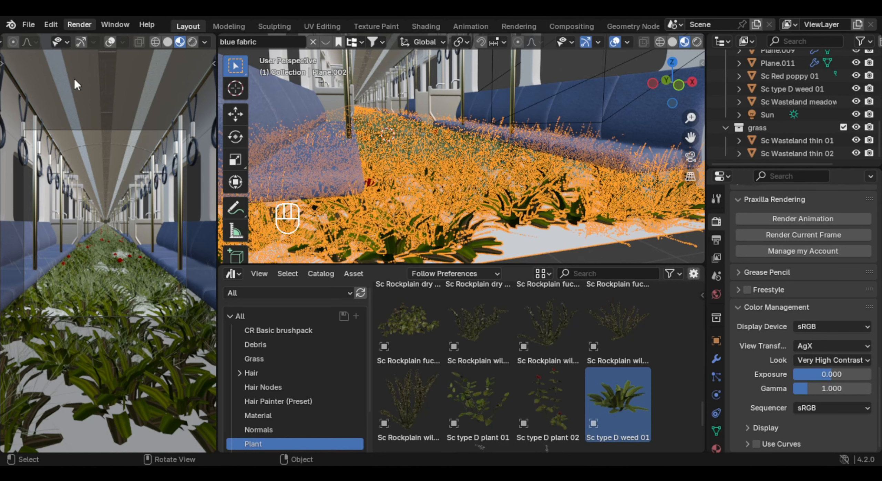
{"action": "left_click", "coordinate": [79, 25]}
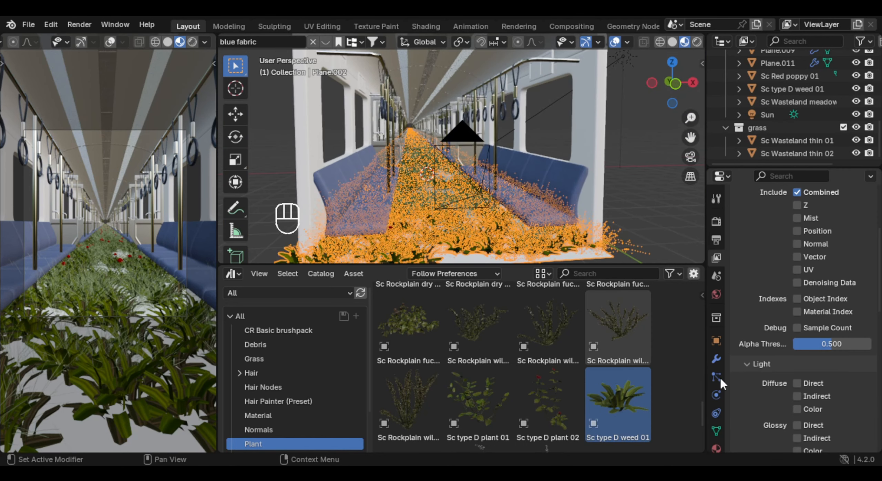
- Turn off viewport display for all three particle systems of the carriage floor plane
{"action": "left_click", "coordinate": [716, 377]}
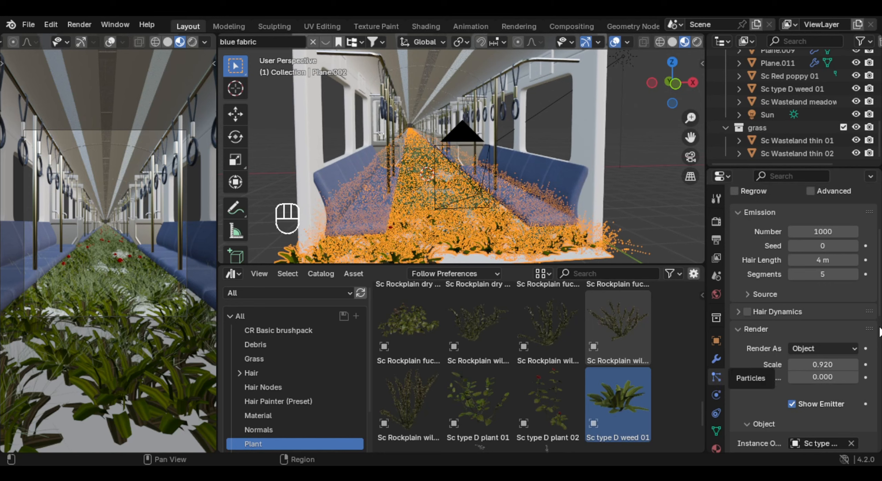
{"action": "scroll", "coordinate": [878, 237], "scroll_direction": "up", "scroll_amount": 5}
{"action": "left_click", "coordinate": [836, 223]}
{"action": "left_click", "coordinate": [835, 236]}
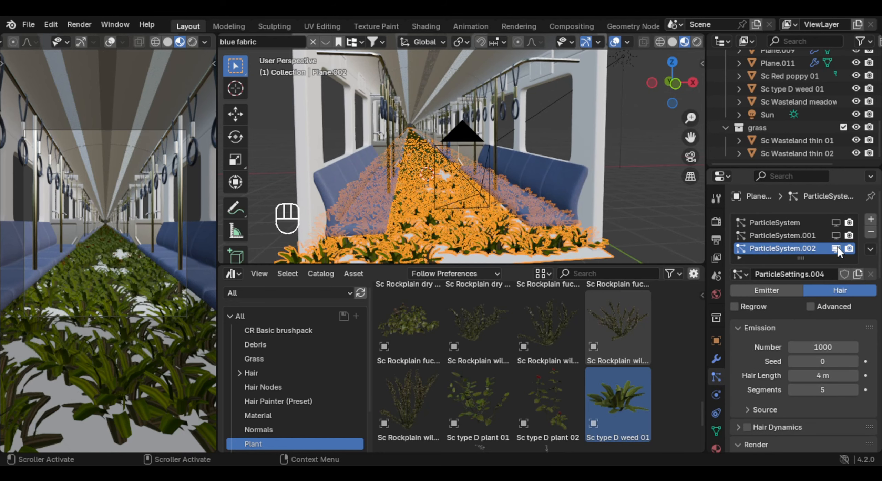
{"action": "left_click", "coordinate": [836, 248]}
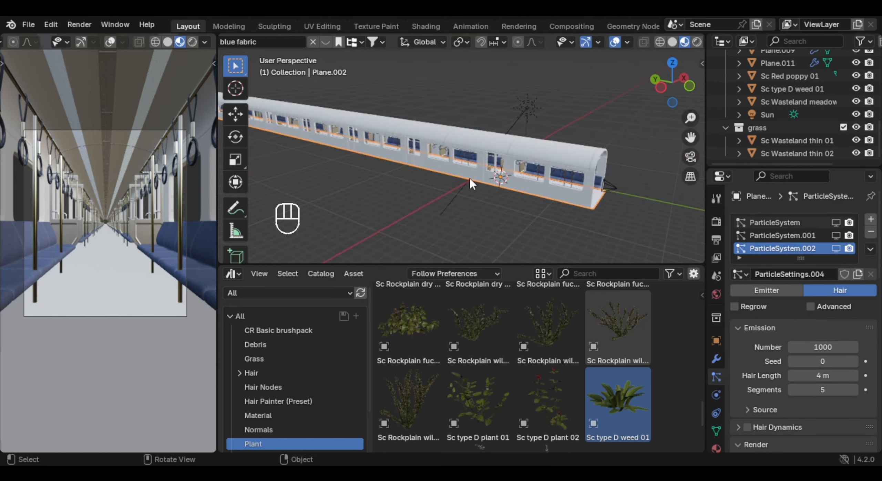
- Snap the 3D cursor to the carriage floor's geometry at the far end of the train in Edit Mode
{"action": "scroll", "coordinate": [444, 178], "scroll_direction": "down", "scroll_amount": 3}
{"action": "scroll", "coordinate": [126, 212], "scroll_direction": "up", "scroll_amount": 3}
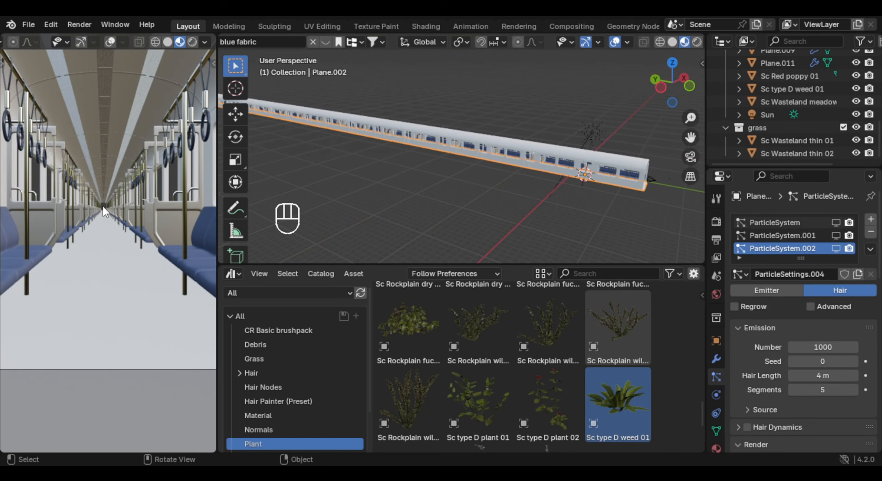
{"action": "scroll", "coordinate": [336, 153], "scroll_direction": "down", "scroll_amount": 4}
{"action": "middle_click_drag", "start_coordinate": [337, 153], "coordinate": [531, 190], "text": "shift"}
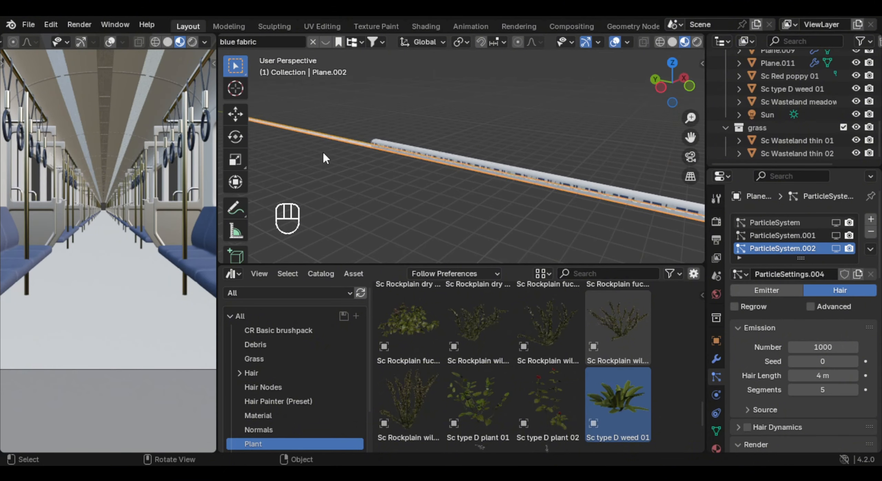
{"action": "middle_click_drag", "start_coordinate": [323, 153], "coordinate": [363, 146]}
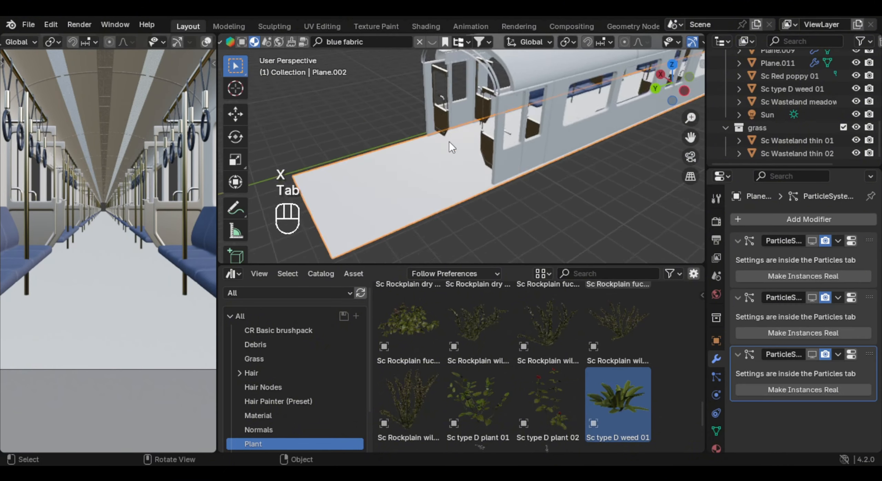
{"action": "middle_click_drag", "start_coordinate": [449, 142], "coordinate": [482, 154]}
{"action": "key", "text": "Tab"}
{"action": "key", "text": "shift+s"}
{"action": "left_click", "coordinate": [448, 248]}
{"action": "key", "text": "Tab"}
- Add a plane at the 3D cursor at the train's far end and rotate it 90° about the X axis
{"action": "key", "text": "shift+a"}
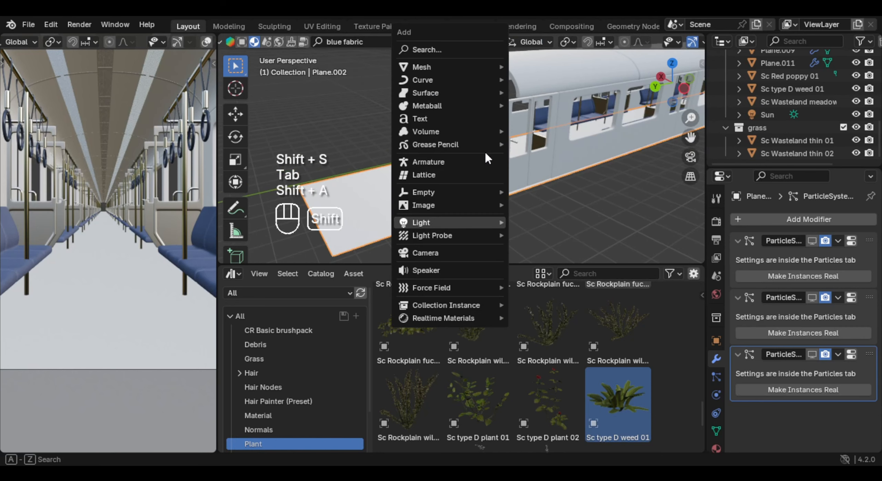
{"action": "mouse_move", "coordinate": [485, 66]}
{"action": "left_click", "coordinate": [530, 65]}
{"action": "key", "text": "r"}
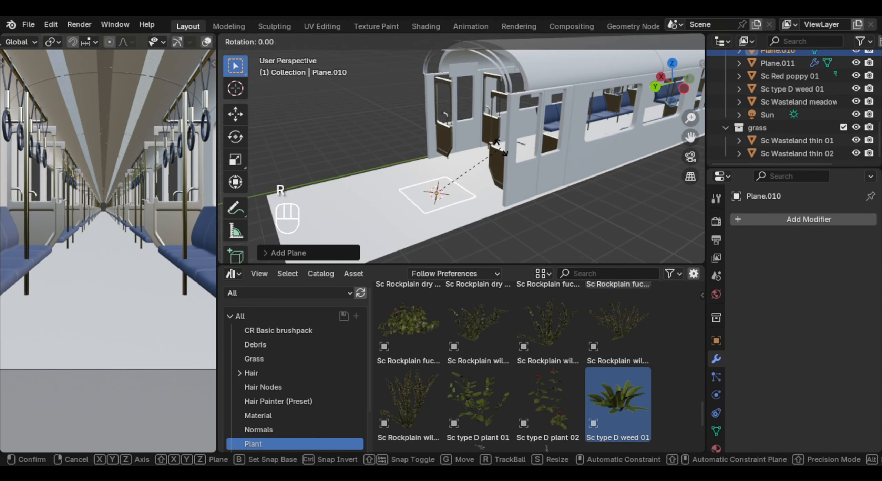
{"action": "key", "text": "x"}
{"action": "key", "text": "y"}
{"action": "key", "text": "x"}
{"action": "key", "text": "KP_9"}
{"action": "key", "text": "KP_0"}
{"action": "key", "text": "Return"}
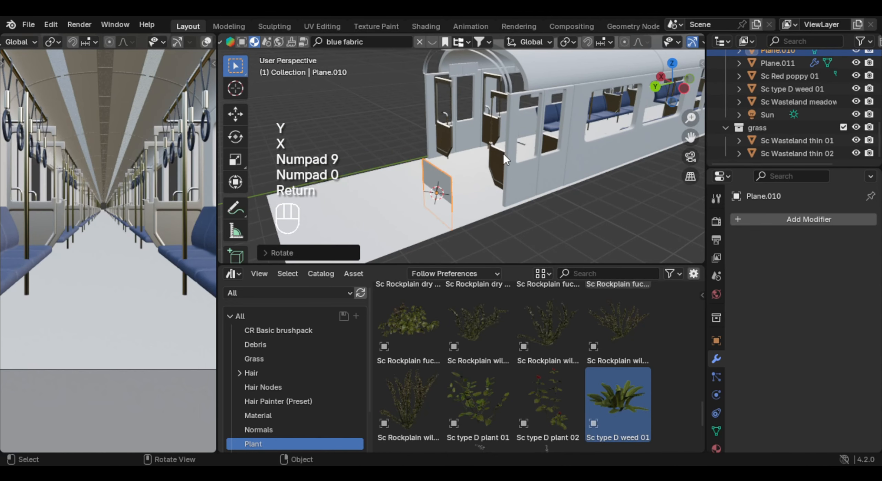
- Scale up the upright plane, raise it, and move it about -1.98 m along Y to cover the train's open end
{"action": "key", "text": "s"}
{"action": "left_click", "coordinate": [494, 183]}
{"action": "key", "text": "g"}
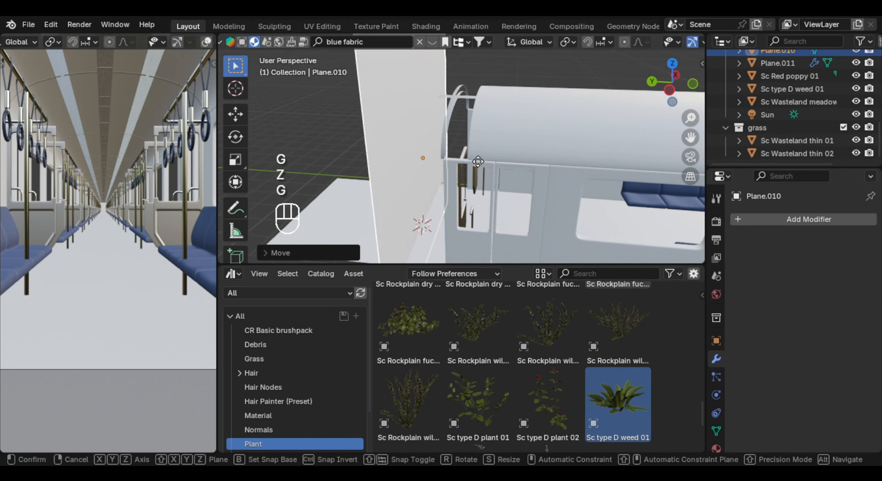
{"action": "key", "text": "y"}
{"action": "key", "text": "x"}
{"action": "key", "text": "y"}
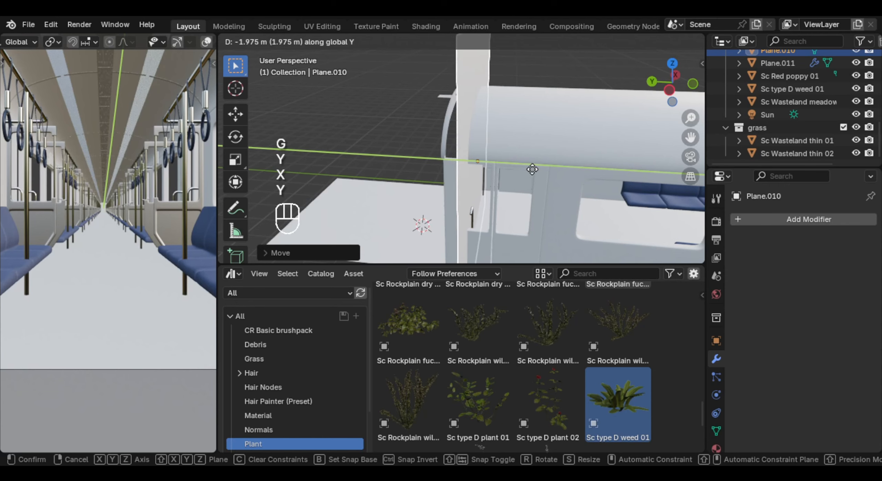
{"action": "left_click", "coordinate": [532, 170]}
- Snap the 3D cursor to the end plane and add an area light there
{"action": "key", "text": "shift+s"}
{"action": "left_click", "coordinate": [467, 225]}
{"action": "key", "text": "shift+a"}
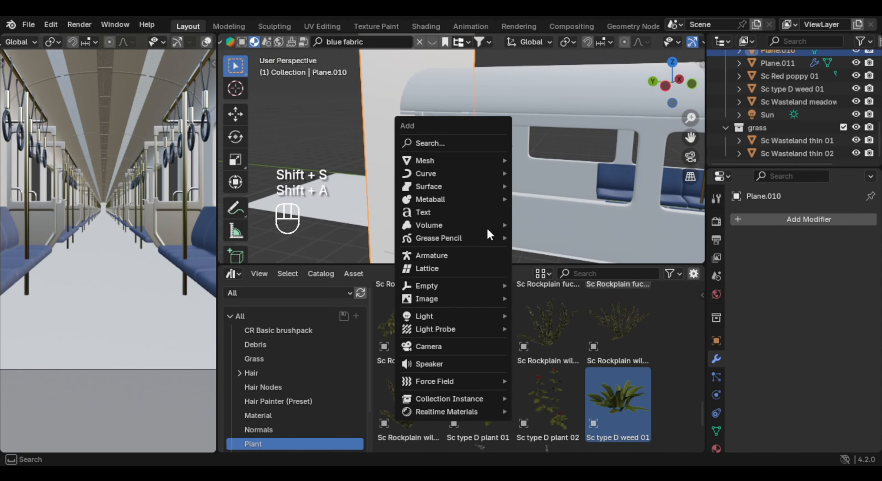
{"action": "mouse_move", "coordinate": [468, 315]}
{"action": "left_click", "coordinate": [557, 356]}
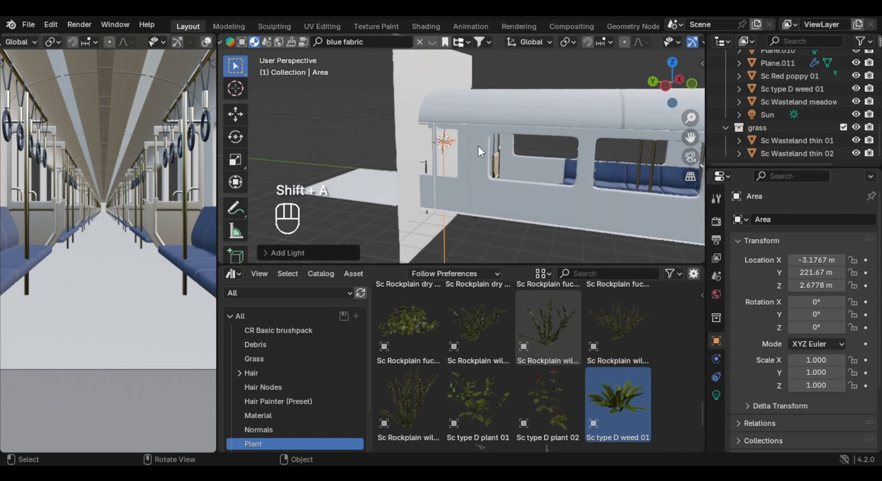
{"action": "key", "text": "r"}
{"action": "key", "text": "x"}
{"action": "key", "text": "KP_9"}
{"action": "key", "text": "KP_0"}
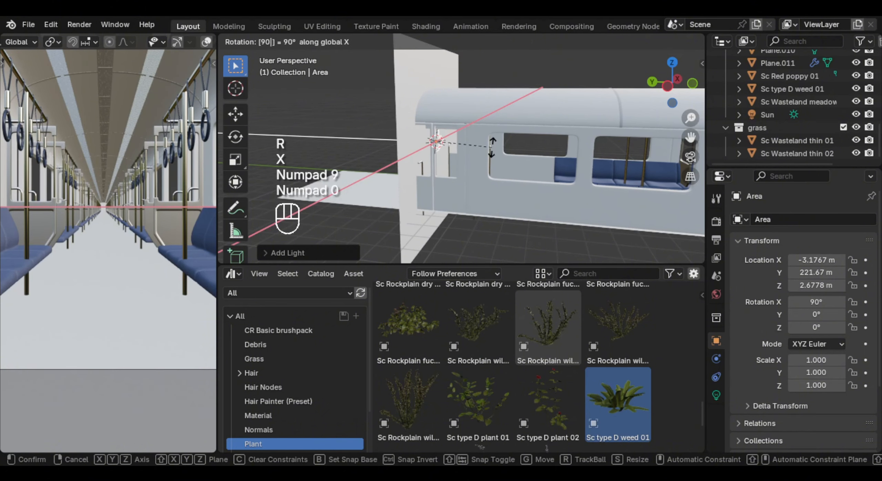
{"action": "right_click", "coordinate": [492, 147]}
- Rotate the area light -90° about the global X axis
{"action": "key", "text": "r"}
{"action": "key", "text": "x"}
{"action": "key", "text": "KP_Subtract"}
{"action": "key", "text": "KP_9"}
{"action": "key", "text": "KP_0"}
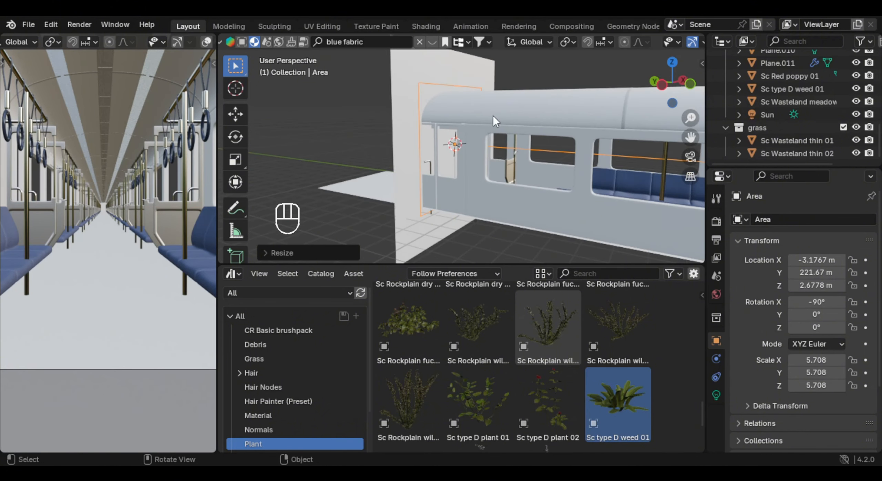
{"action": "middle_click_drag", "start_coordinate": [494, 118], "coordinate": [483, 117]}
- Scale the area light up to about 6.55 and shift it along Y just in front of the end plane
{"action": "key", "text": "s"}
{"action": "left_click", "coordinate": [524, 112]}
{"action": "key", "text": "g"}
{"action": "key", "text": "x"}
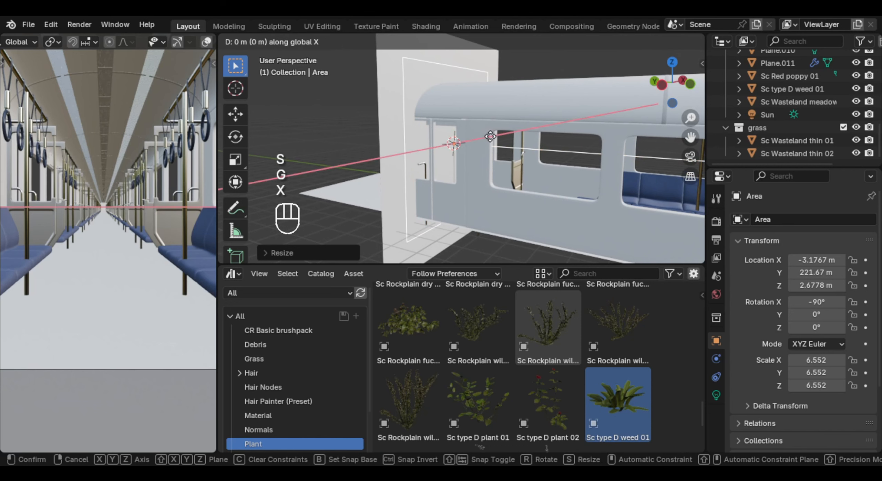
{"action": "key", "text": "y"}
{"action": "key", "text": "s"}
- Open the Shader Editor, enable nodes for the area light, and set its emission strength to 3
{"action": "left_click", "coordinate": [233, 275]}
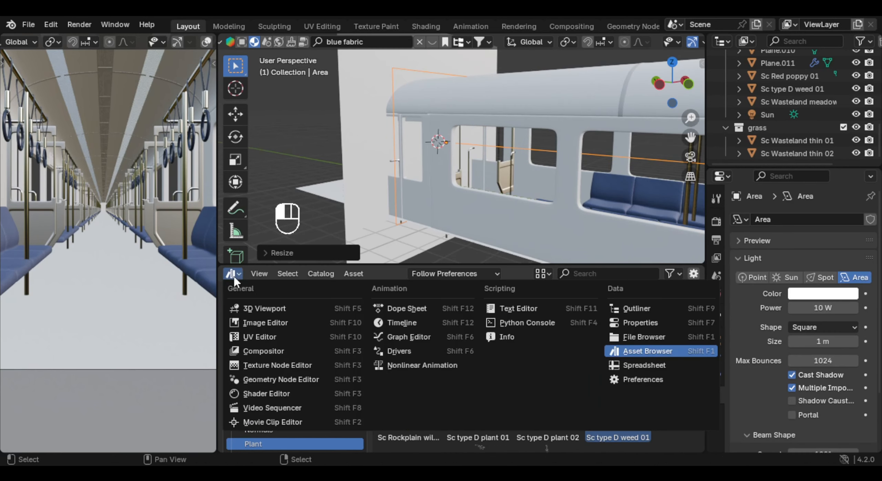
{"action": "left_click", "coordinate": [266, 393]}
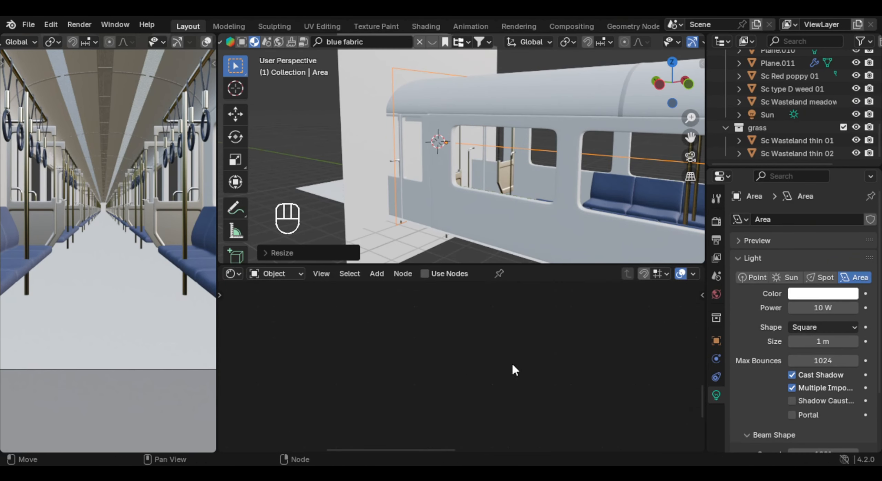
{"action": "left_click", "coordinate": [425, 274]}
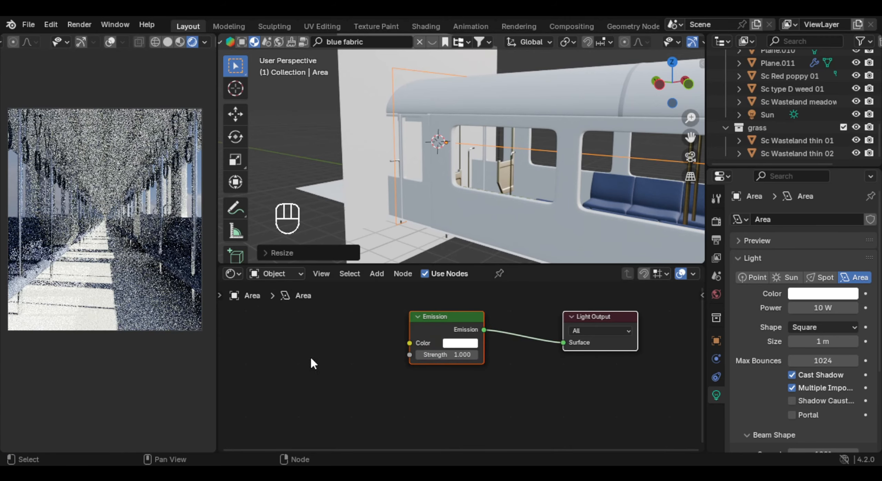
{"action": "left_click", "coordinate": [465, 355]}
{"action": "type", "text": "30"}
{"action": "key", "text": "Return"}
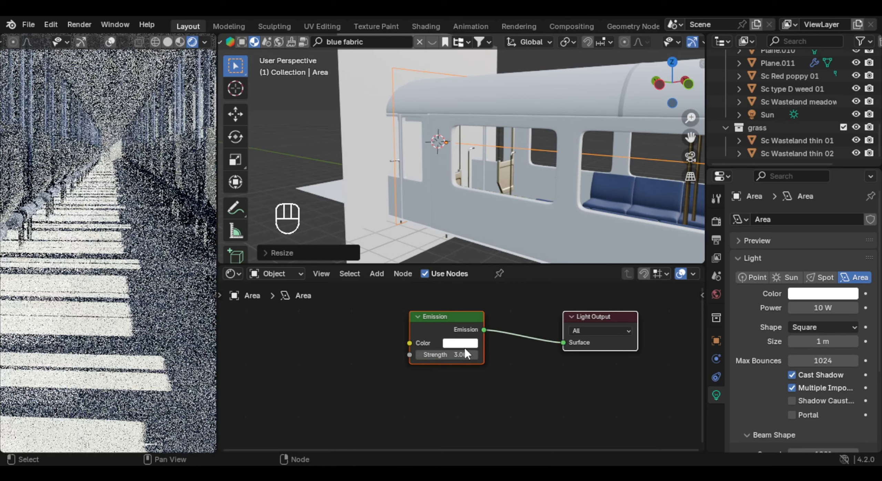
- Set the area light's power to 100 W
{"action": "left_click", "coordinate": [834, 307]}
{"action": "type", "text": "100"}
{"action": "key", "text": "Return"}
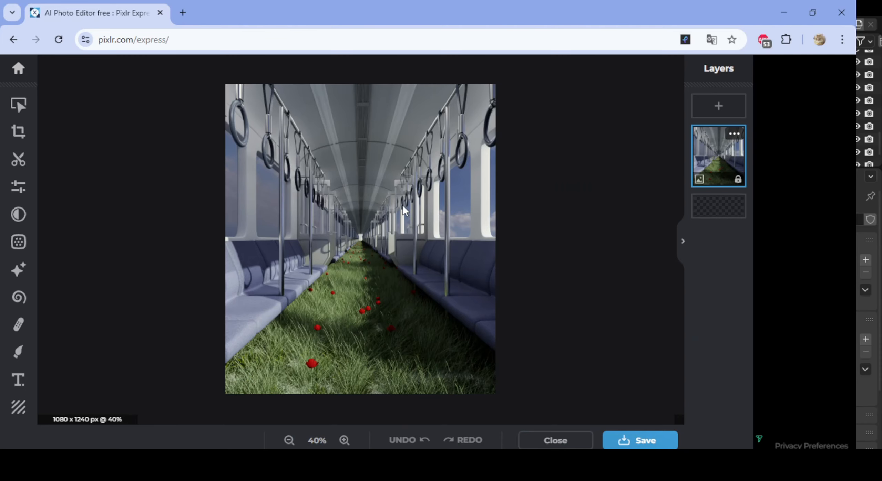
- Switch to Pixlr Express, open the train render's adjustments, raise the vibrance, and set White to 12 and Highlights to about 7
{"action": "scroll", "coordinate": [398, 236], "scroll_direction": "up", "scroll_amount": 1}
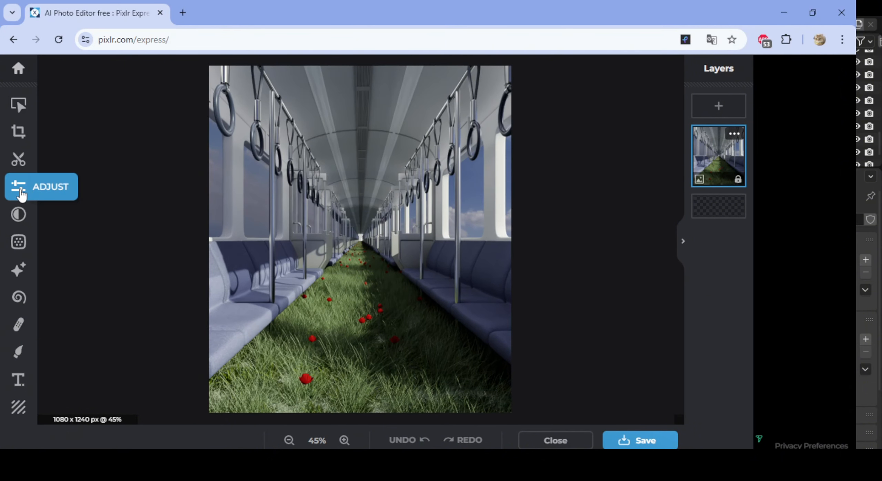
{"action": "left_click", "coordinate": [20, 188]}
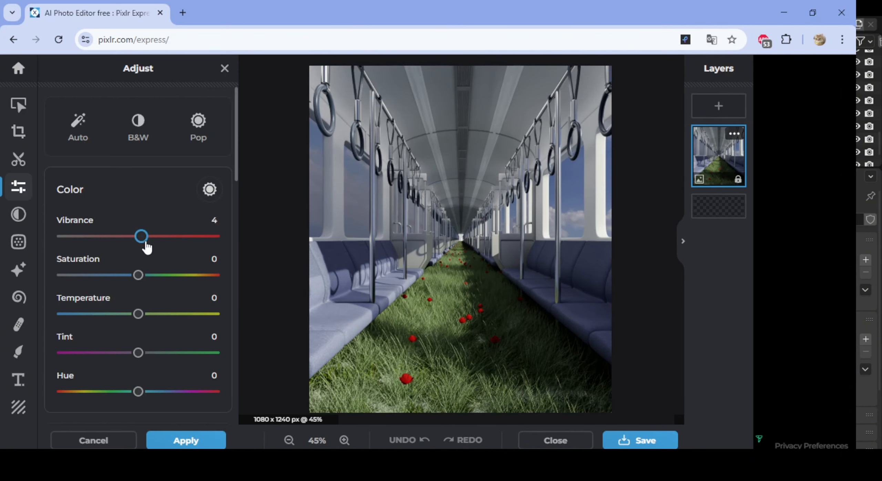
{"action": "left_click_drag", "start_coordinate": [139, 259], "coordinate": [136, 259]}
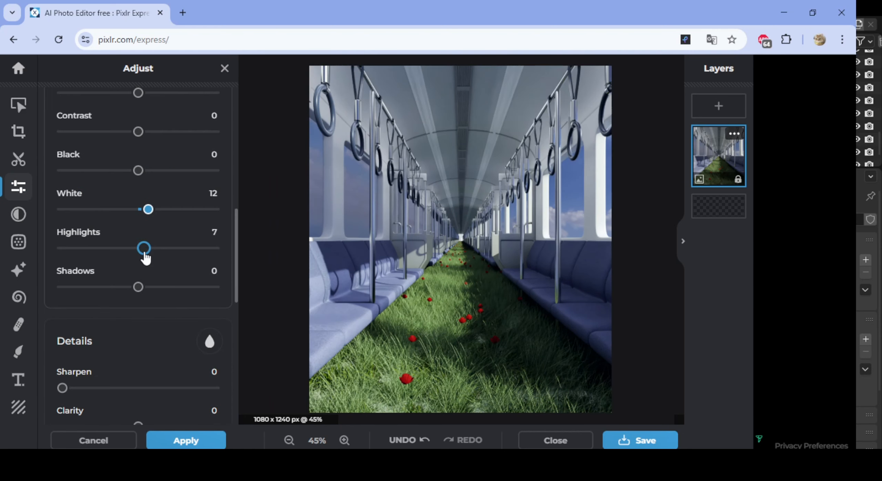
- Set the image's Smooth detail to 100 and Grain to 50
{"action": "scroll", "coordinate": [120, 269], "scroll_direction": "down", "scroll_amount": 5}
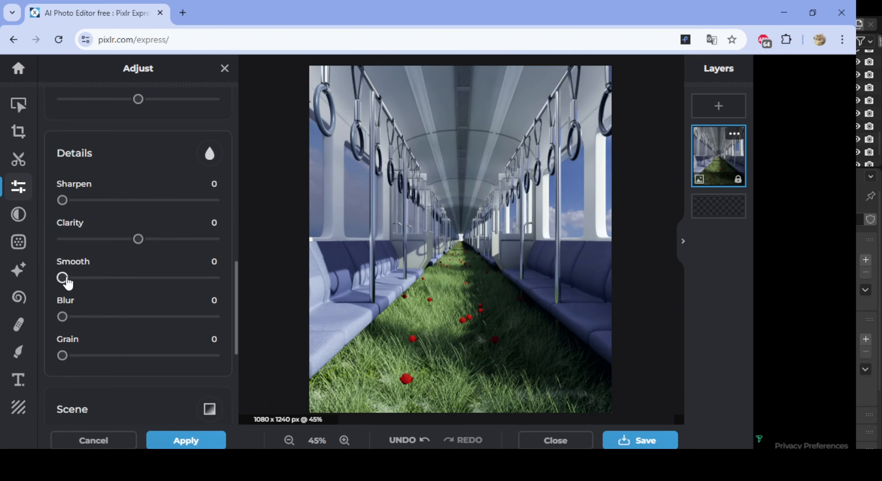
{"action": "left_click_drag", "start_coordinate": [79, 284], "coordinate": [215, 279]}
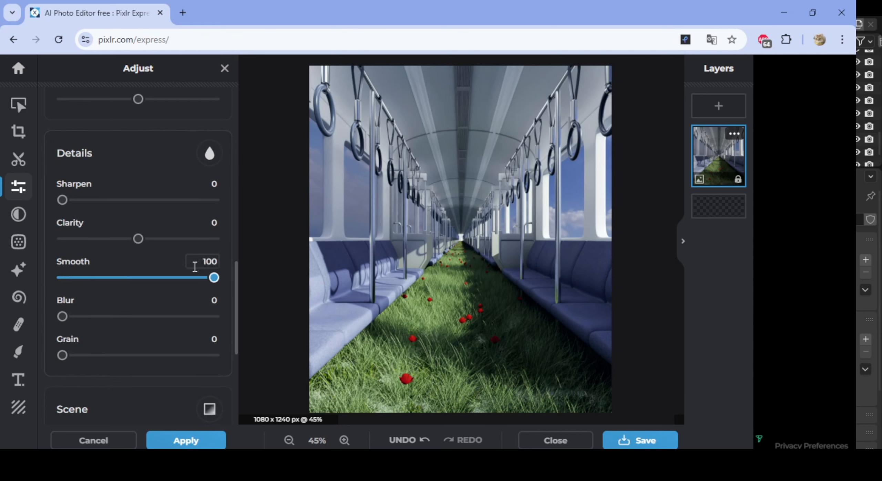
{"action": "scroll", "coordinate": [100, 304], "scroll_direction": "down", "scroll_amount": 2}
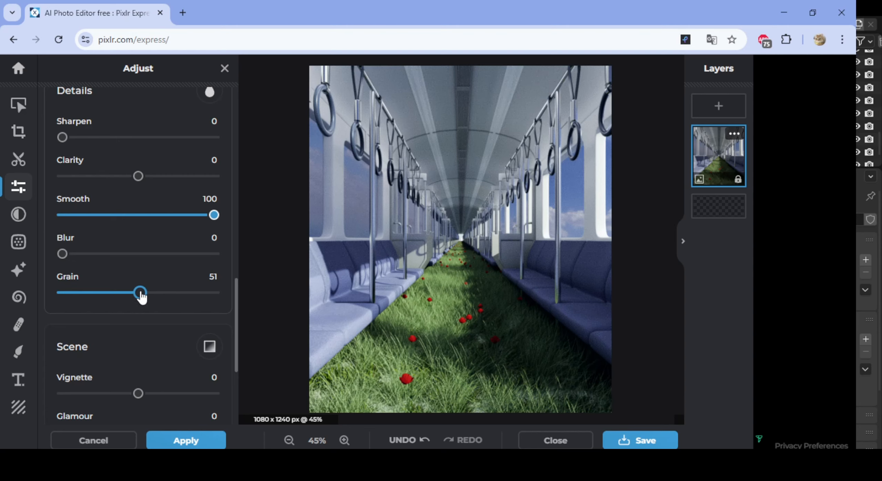
- Try the Dehaze and Bloom effects but keep both at 0, and set Glamour to 12
{"action": "scroll", "coordinate": [211, 294], "scroll_direction": "down", "scroll_amount": 6}
{"action": "mouse_move", "coordinate": [63, 324]}
{"action": "left_mouse_down"}
{"action": "mouse_move", "coordinate": [94, 324]}
{"action": "mouse_move", "coordinate": [60, 324]}
{"action": "left_mouse_up"}
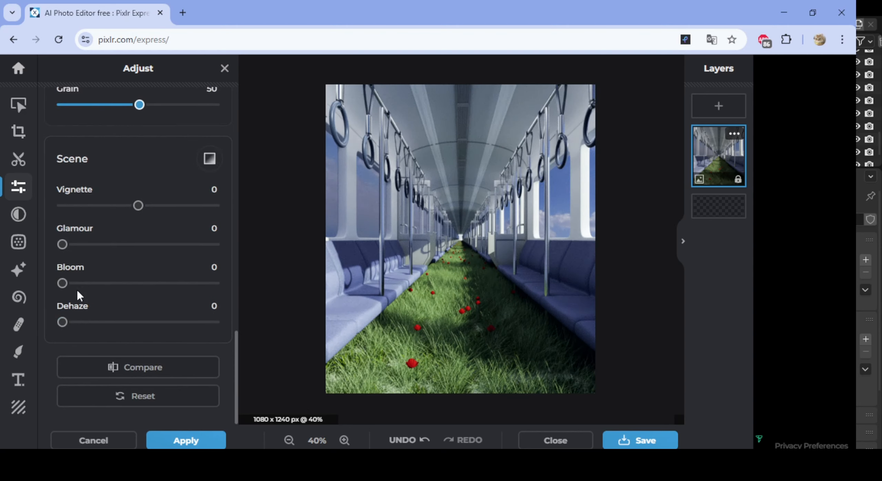
{"action": "mouse_move", "coordinate": [62, 283]}
{"action": "left_mouse_down"}
{"action": "mouse_move", "coordinate": [88, 283]}
{"action": "mouse_move", "coordinate": [62, 285]}
{"action": "left_mouse_up"}
{"action": "left_click_drag", "start_coordinate": [65, 249], "coordinate": [82, 254]}
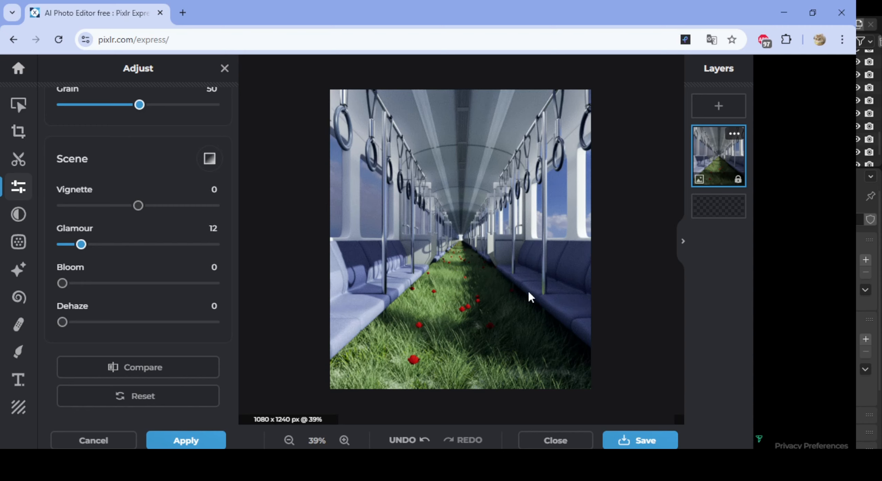
{"action": "scroll", "coordinate": [493, 281], "scroll_direction": "down", "scroll_amount": 1}
{"action": "scroll", "coordinate": [494, 283], "scroll_direction": "up", "scroll_amount": 4}
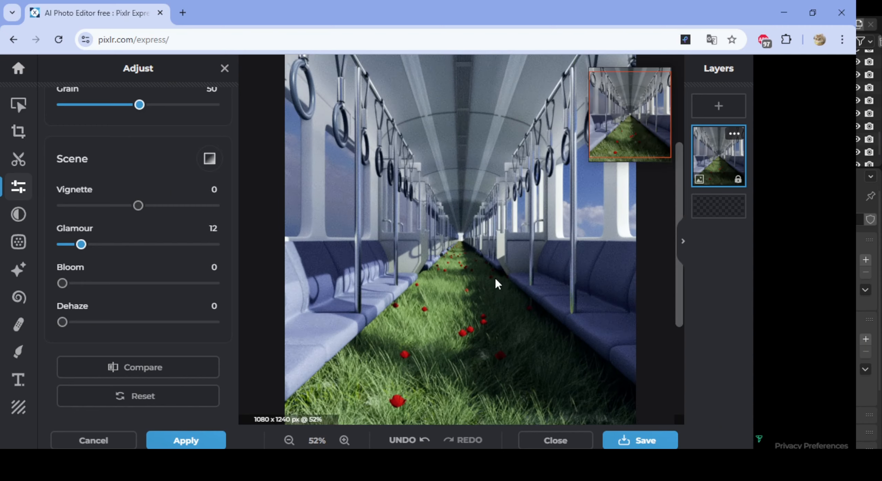
{"action": "scroll", "coordinate": [513, 305], "scroll_direction": "down", "scroll_amount": 1}
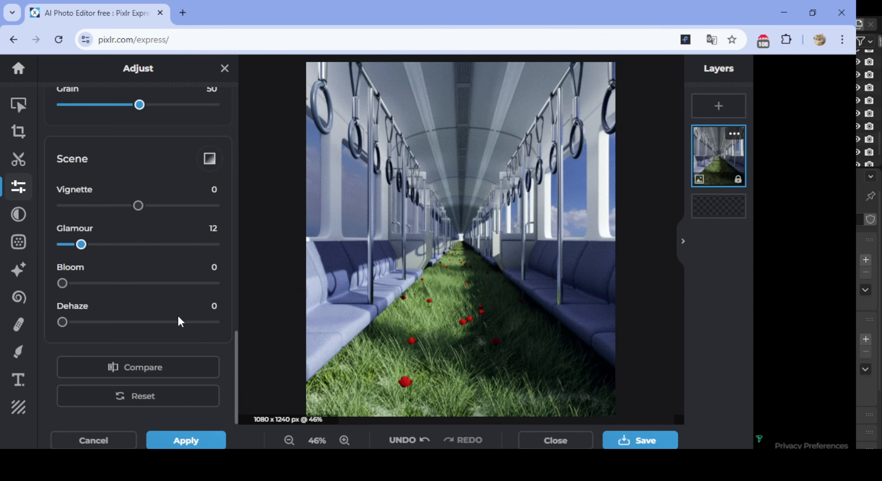
- Set the image's Vignette to 42
{"action": "scroll", "coordinate": [155, 343], "scroll_direction": "up", "scroll_amount": 3}
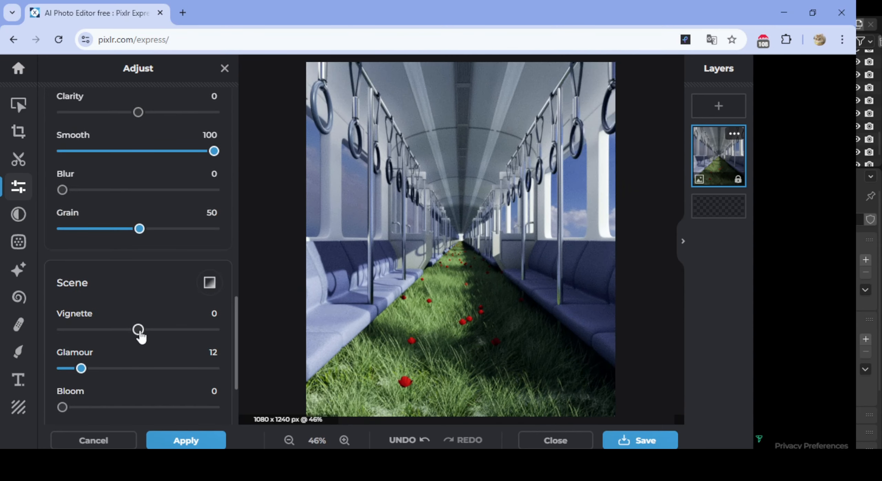
{"action": "left_click_drag", "start_coordinate": [139, 331], "coordinate": [170, 332]}
{"action": "scroll", "coordinate": [441, 301], "scroll_direction": "down", "scroll_amount": 1}
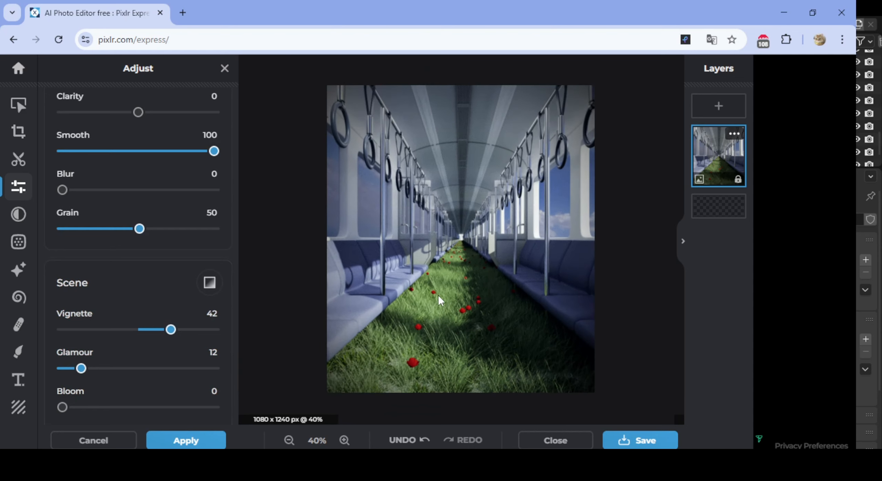